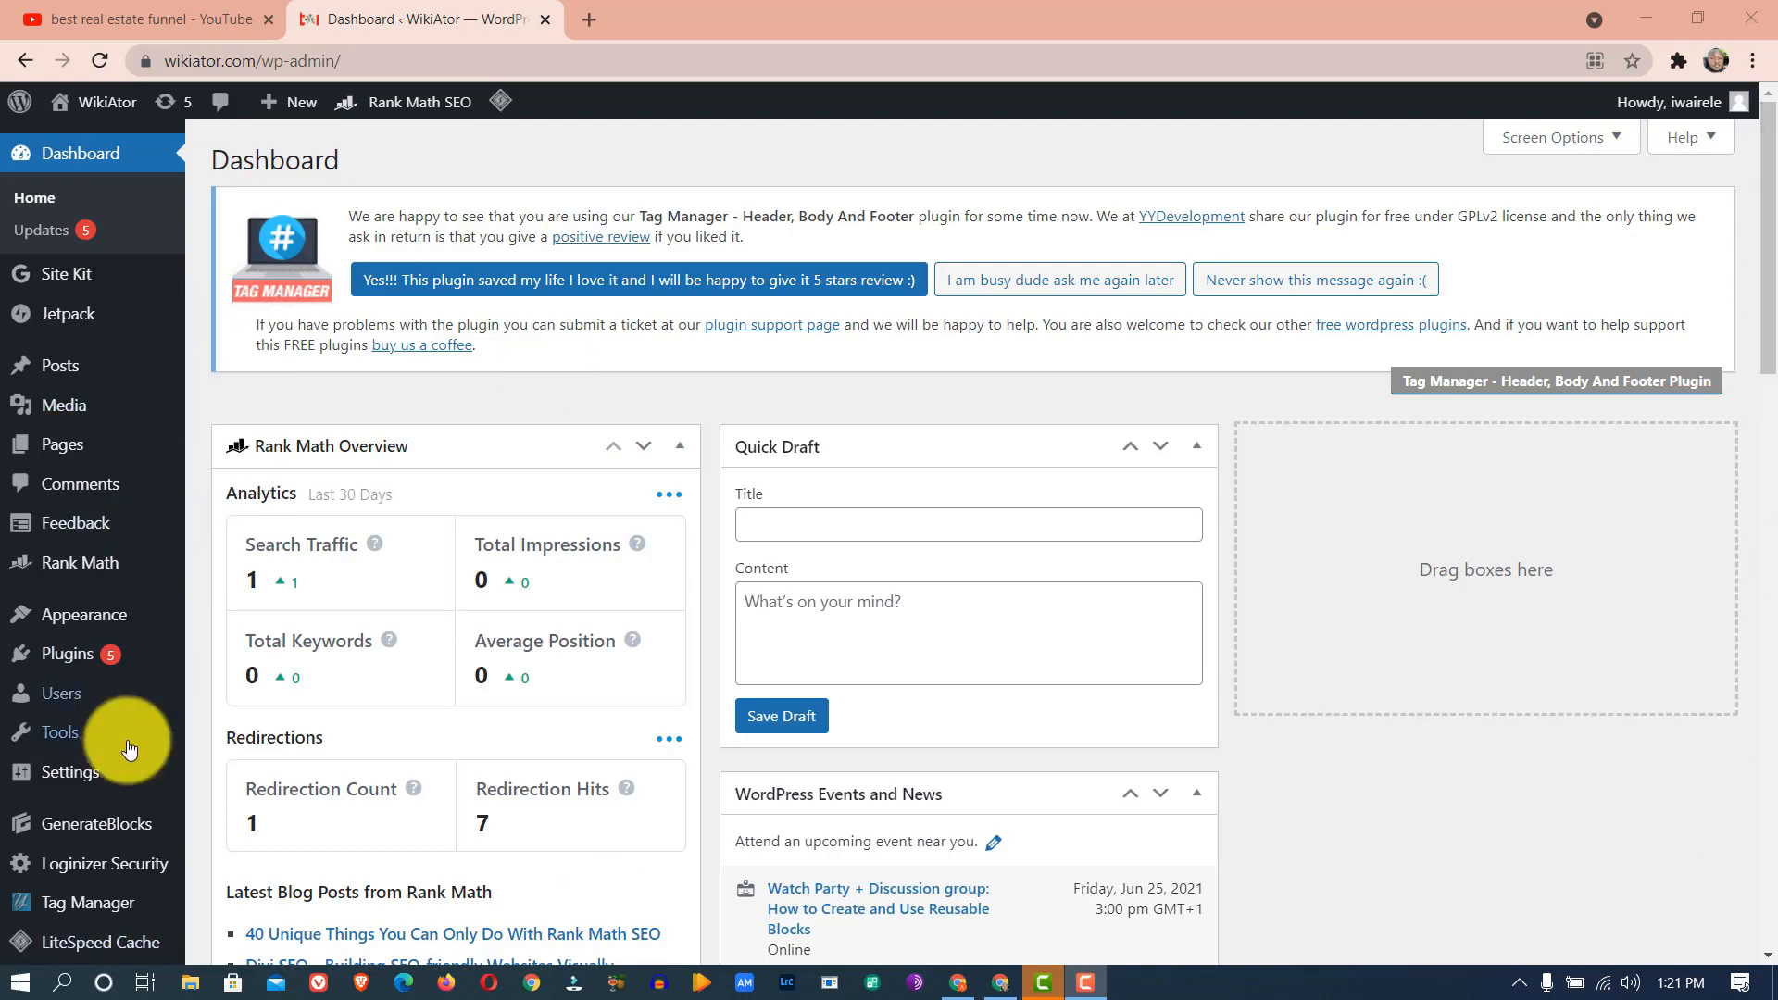
# - Upload thrive-quiz-builder.zip from Downloads\Compressed, install it, and activate the plugin
pyautogui.moveTo(97, 650)
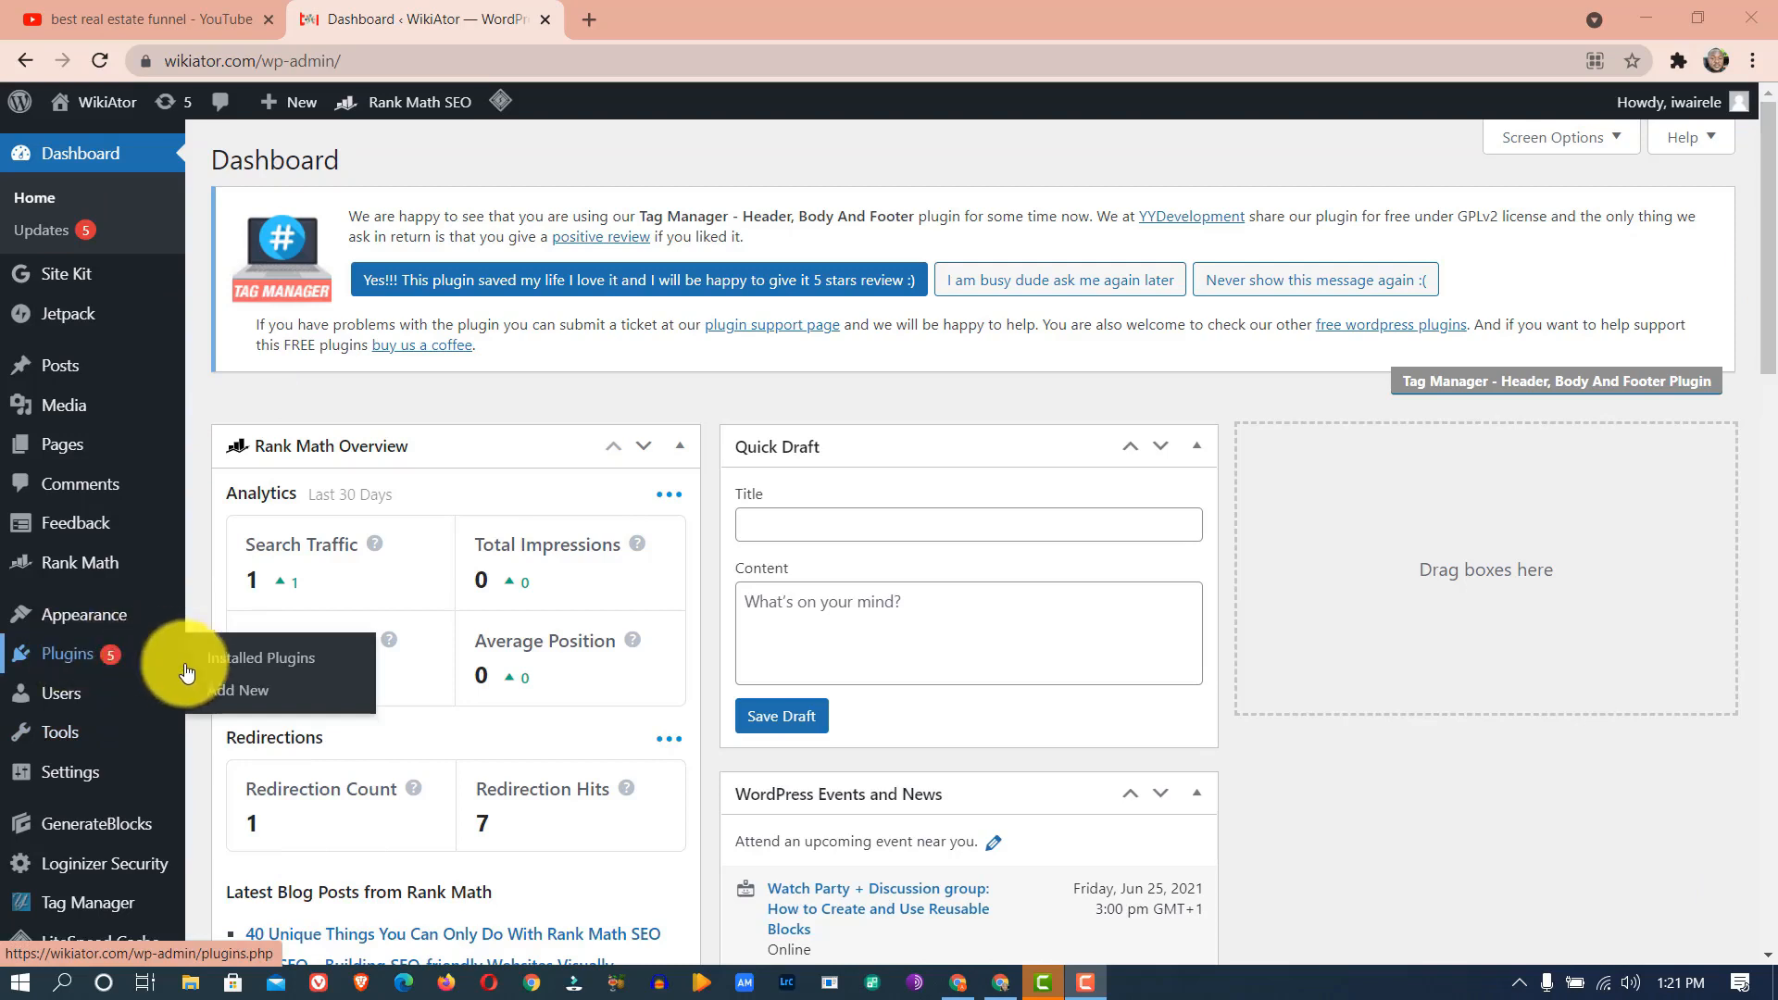
pyautogui.click(239, 696)
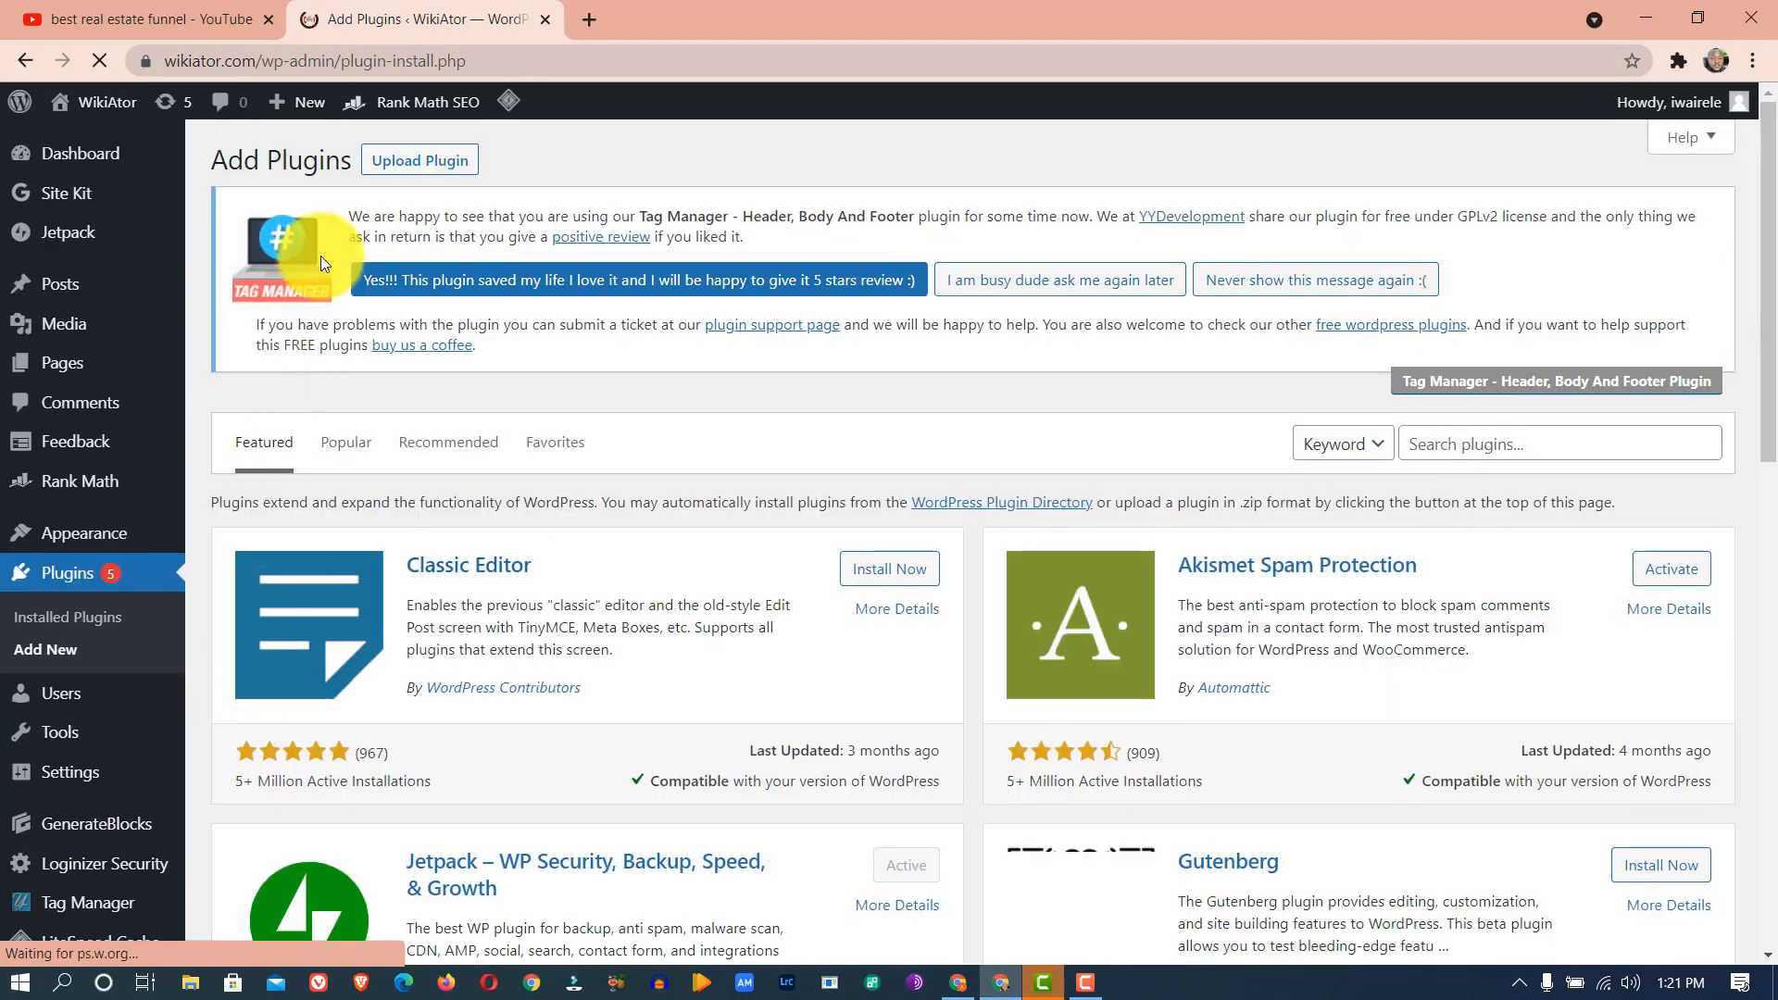
pyautogui.click(418, 163)
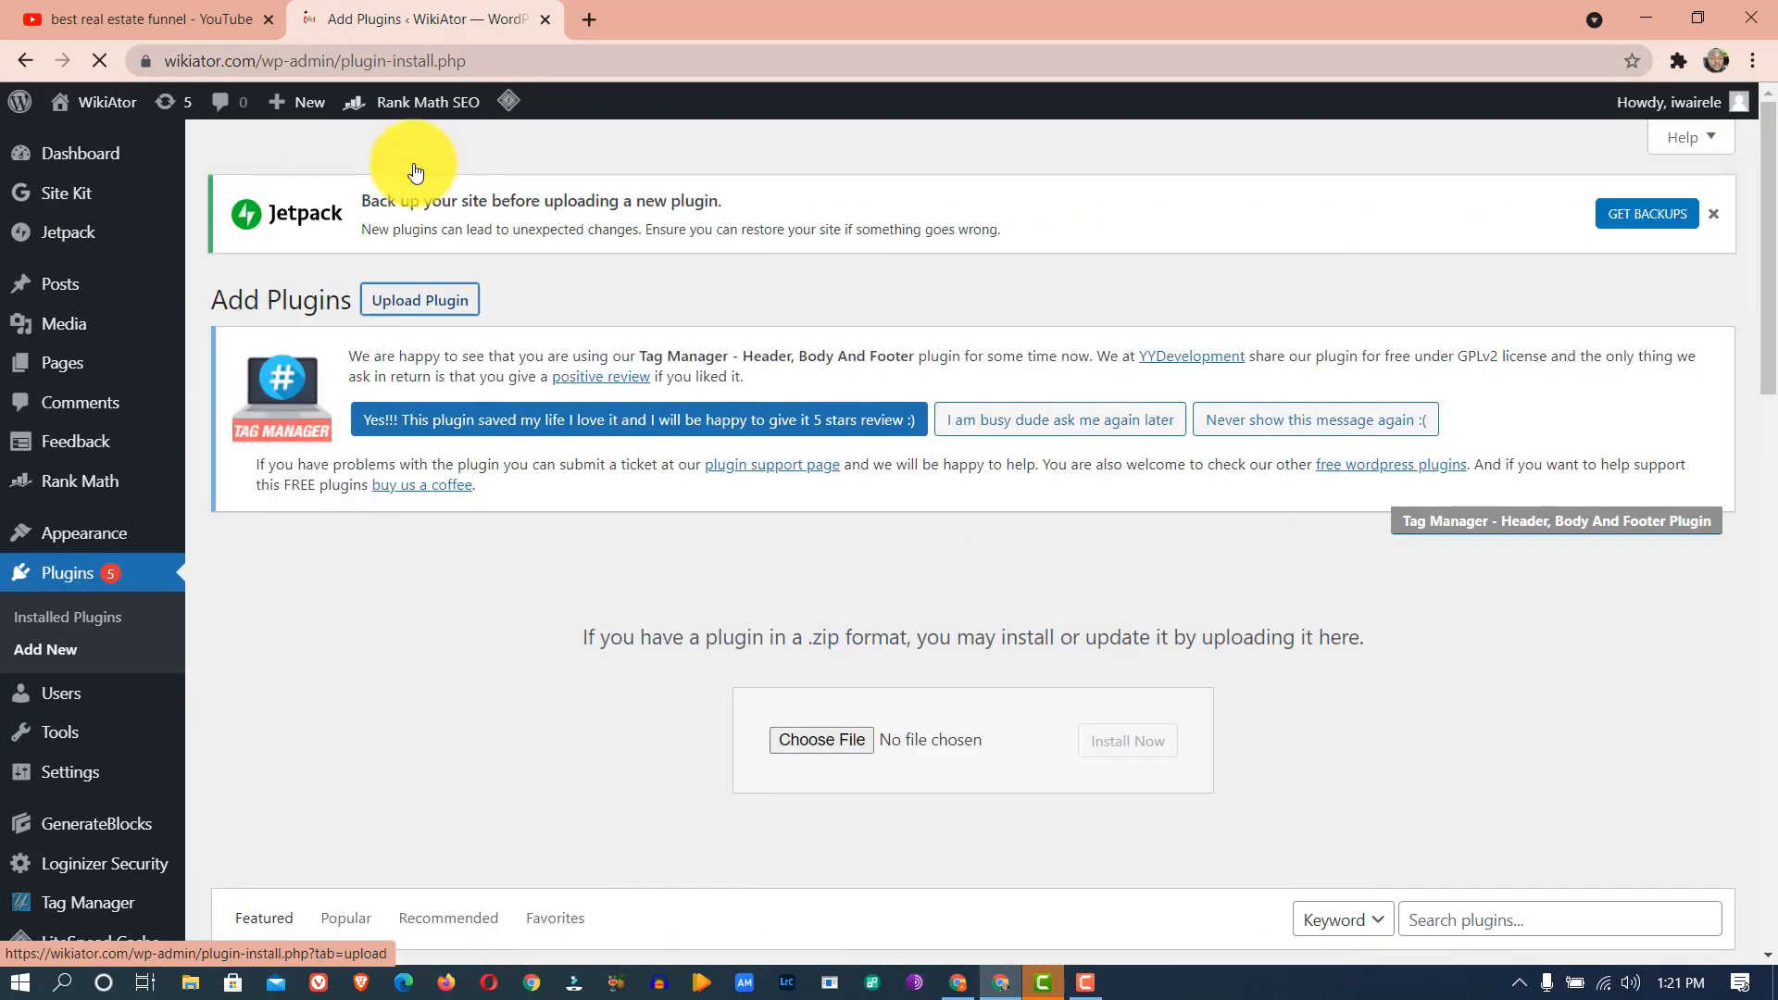
pyautogui.click(859, 737)
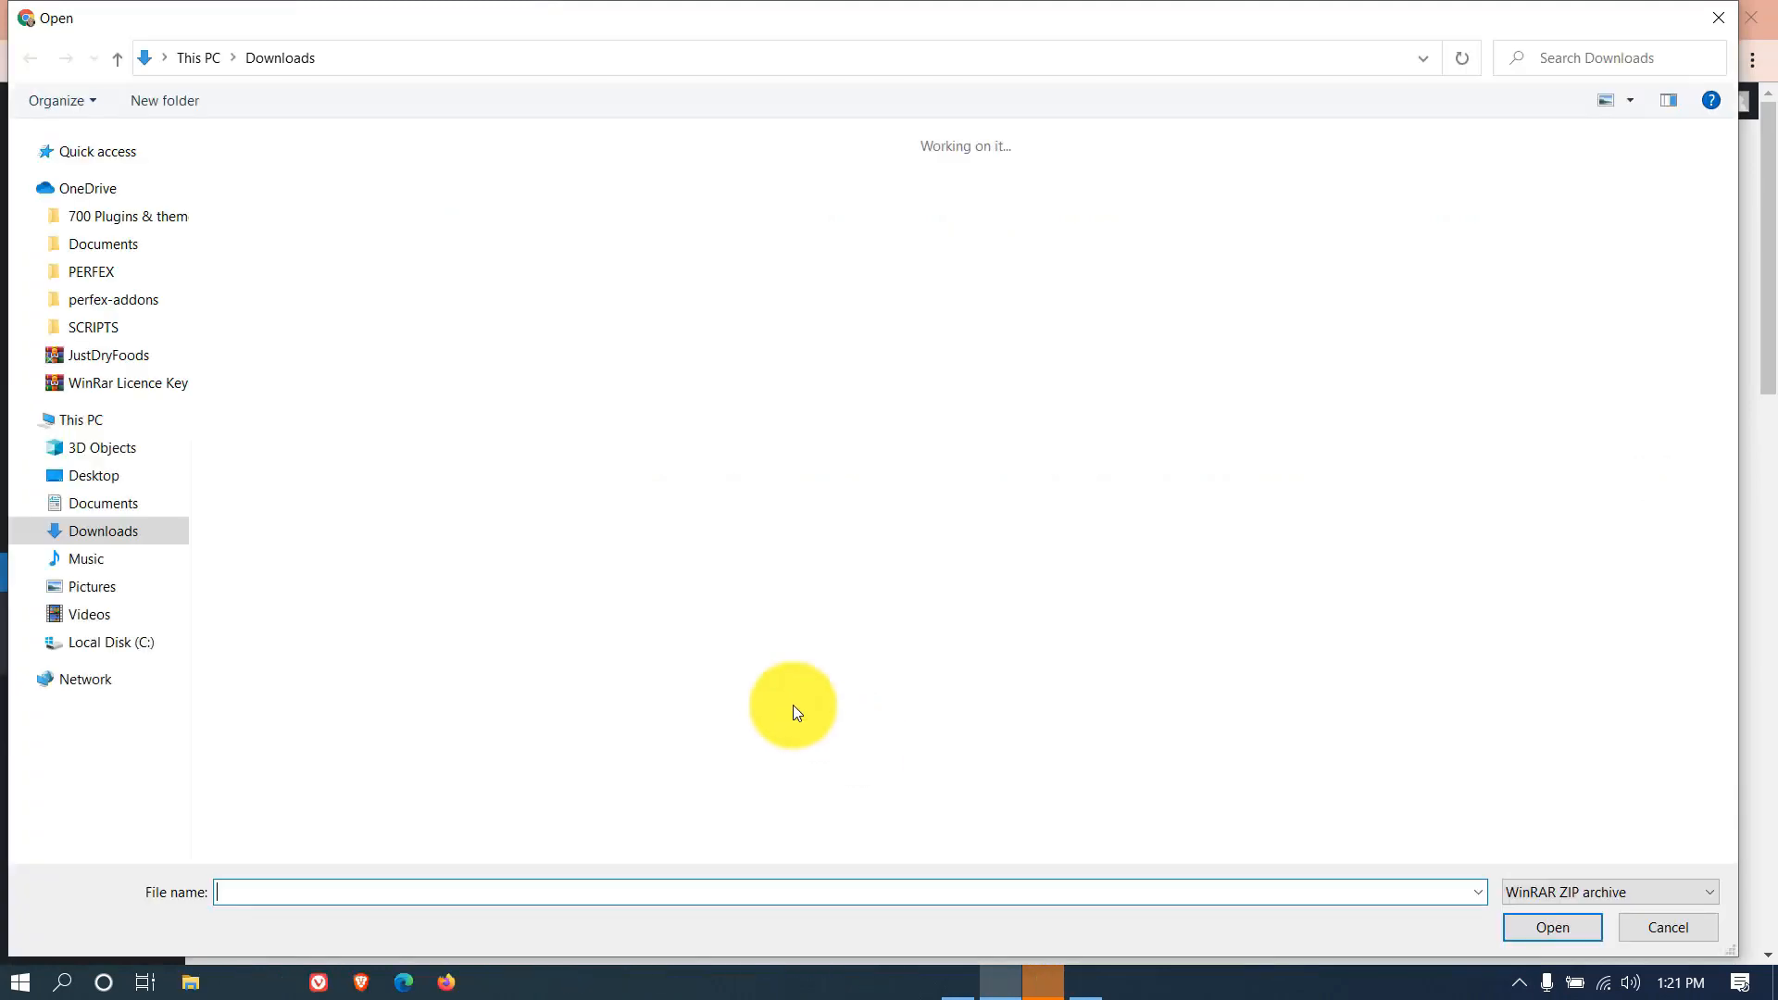
pyautogui.doubleClick(295, 237)
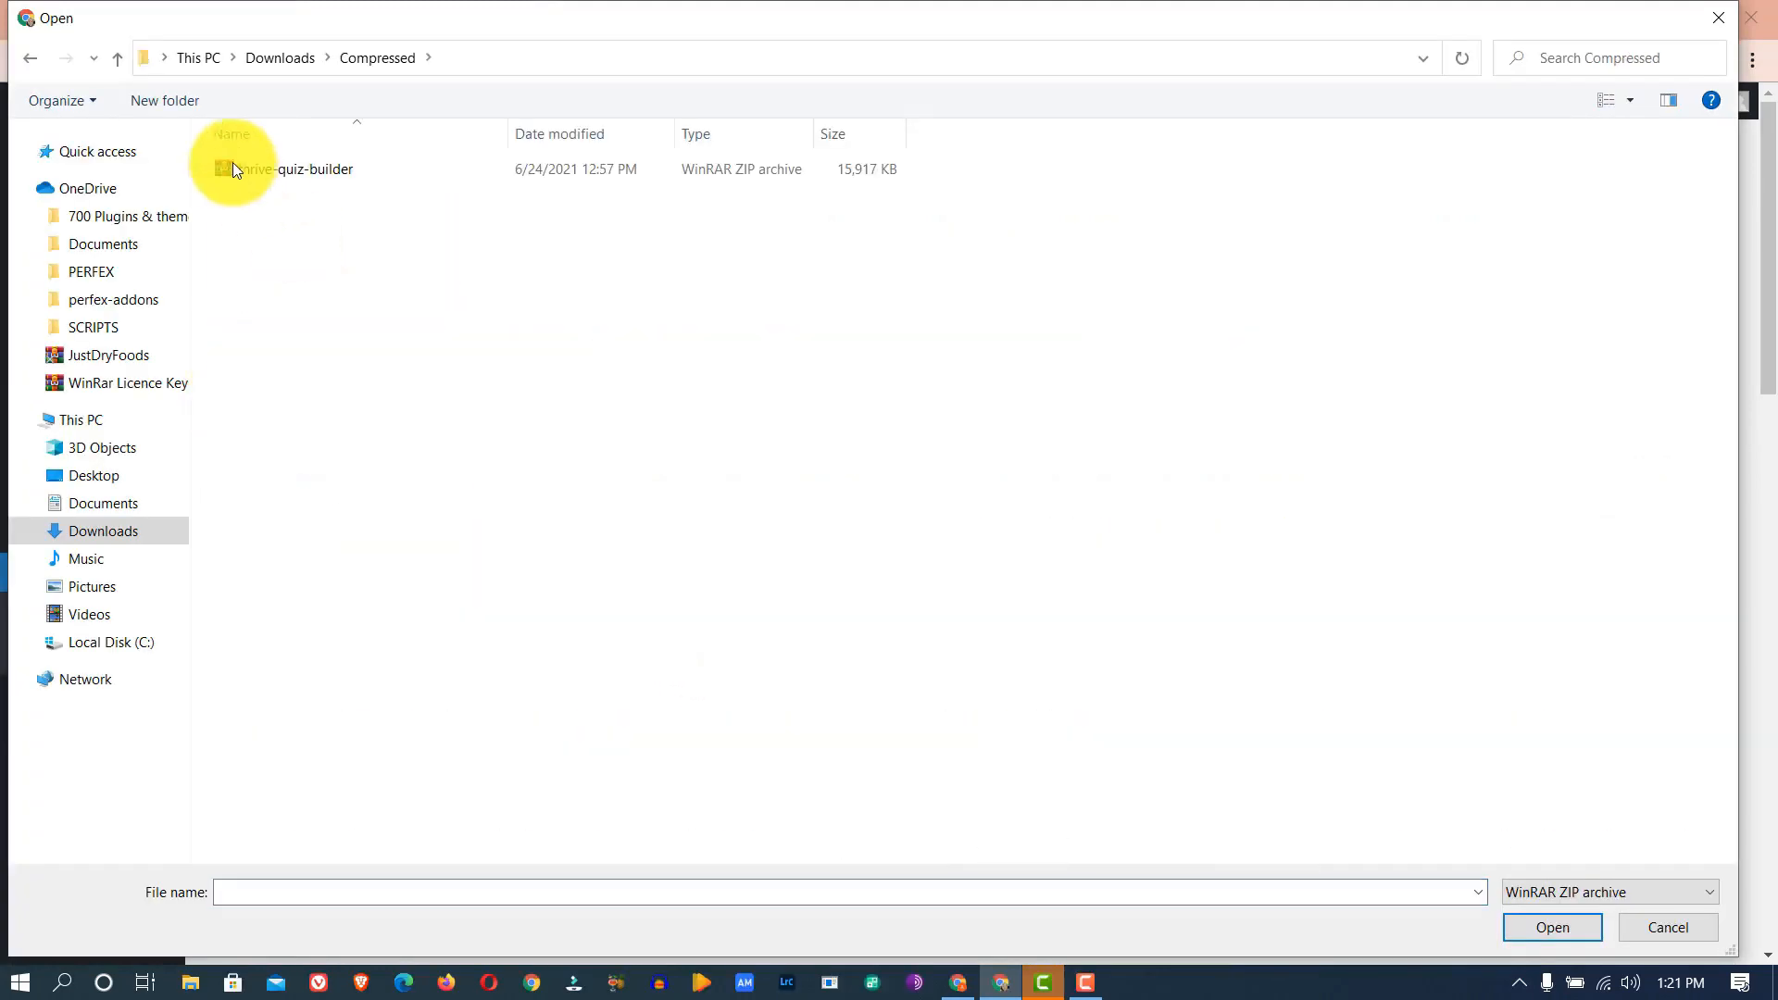
pyautogui.click(315, 178)
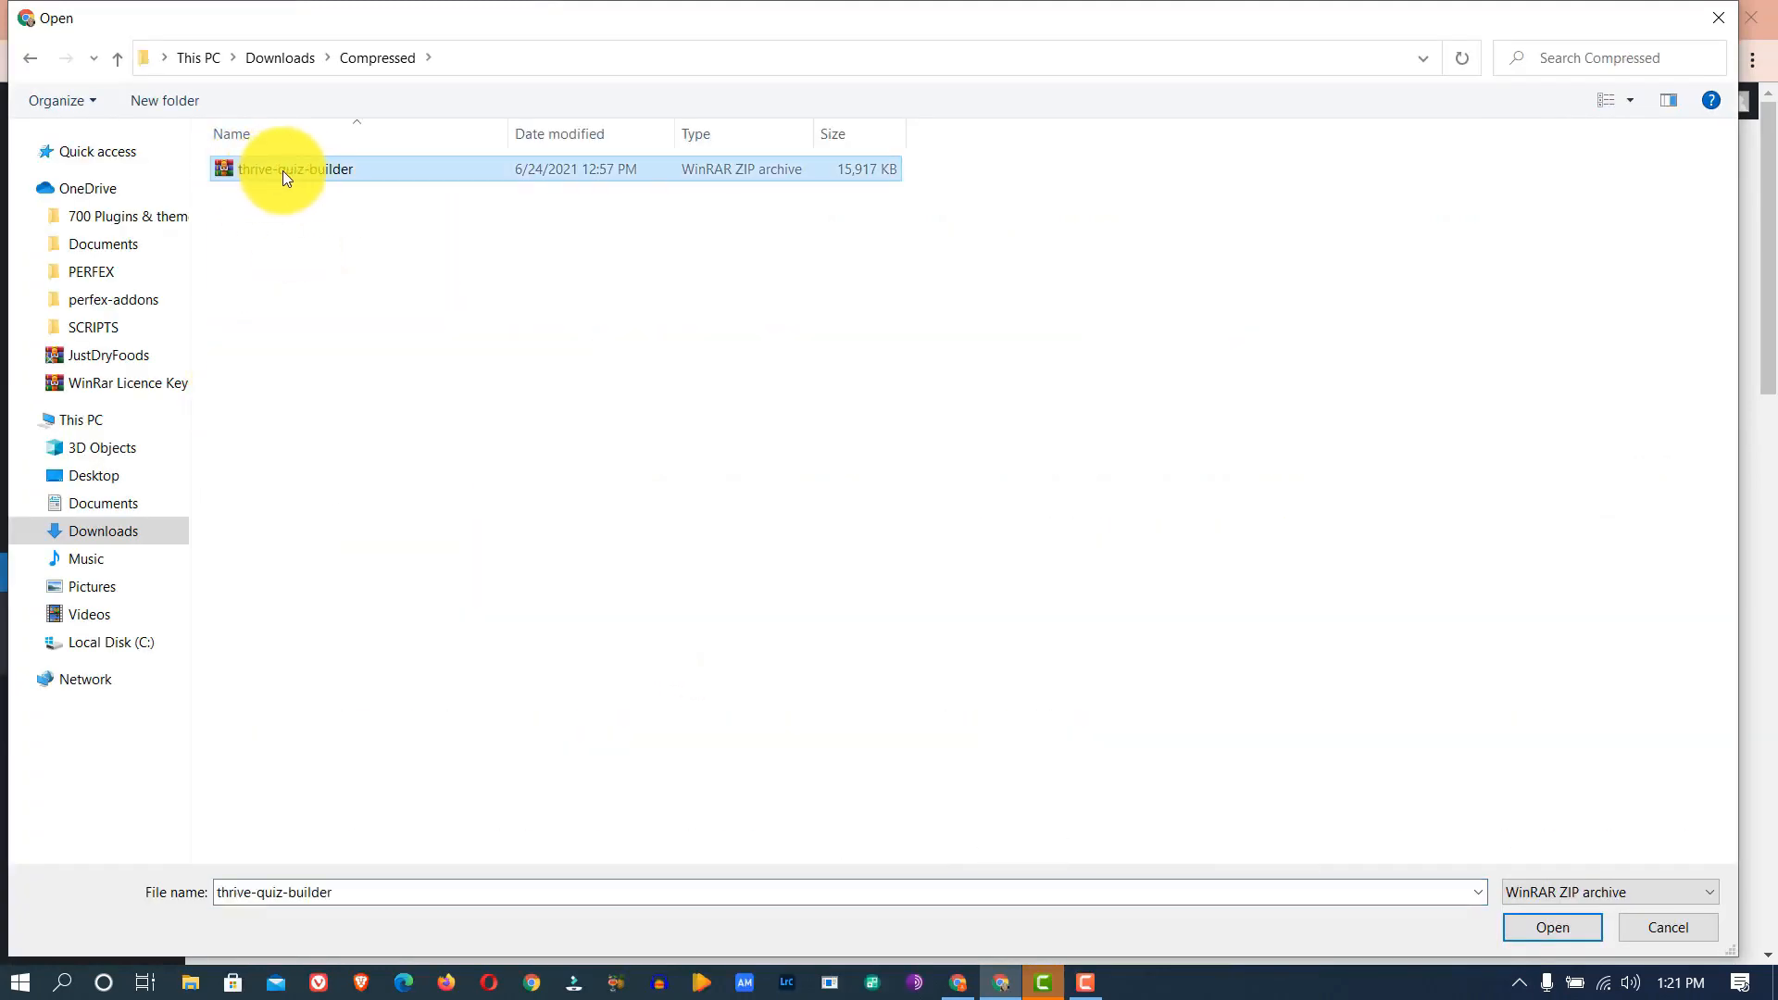
pyautogui.click(1561, 926)
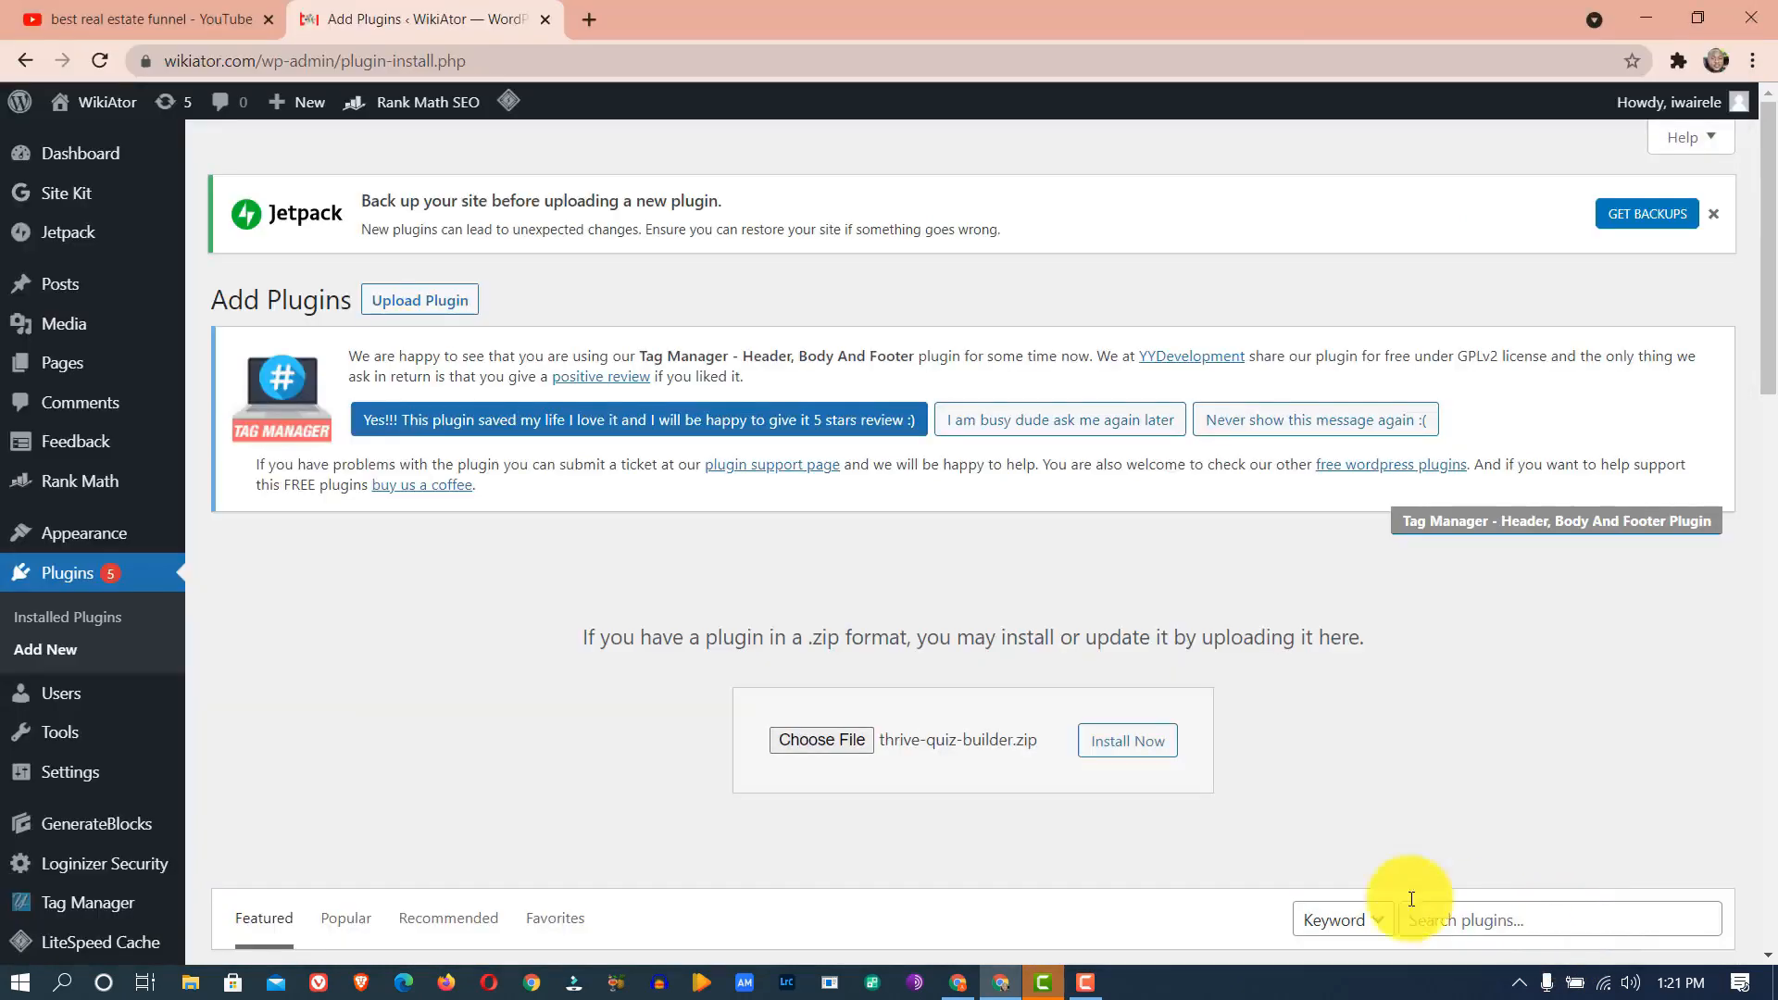
pyautogui.click(1135, 752)
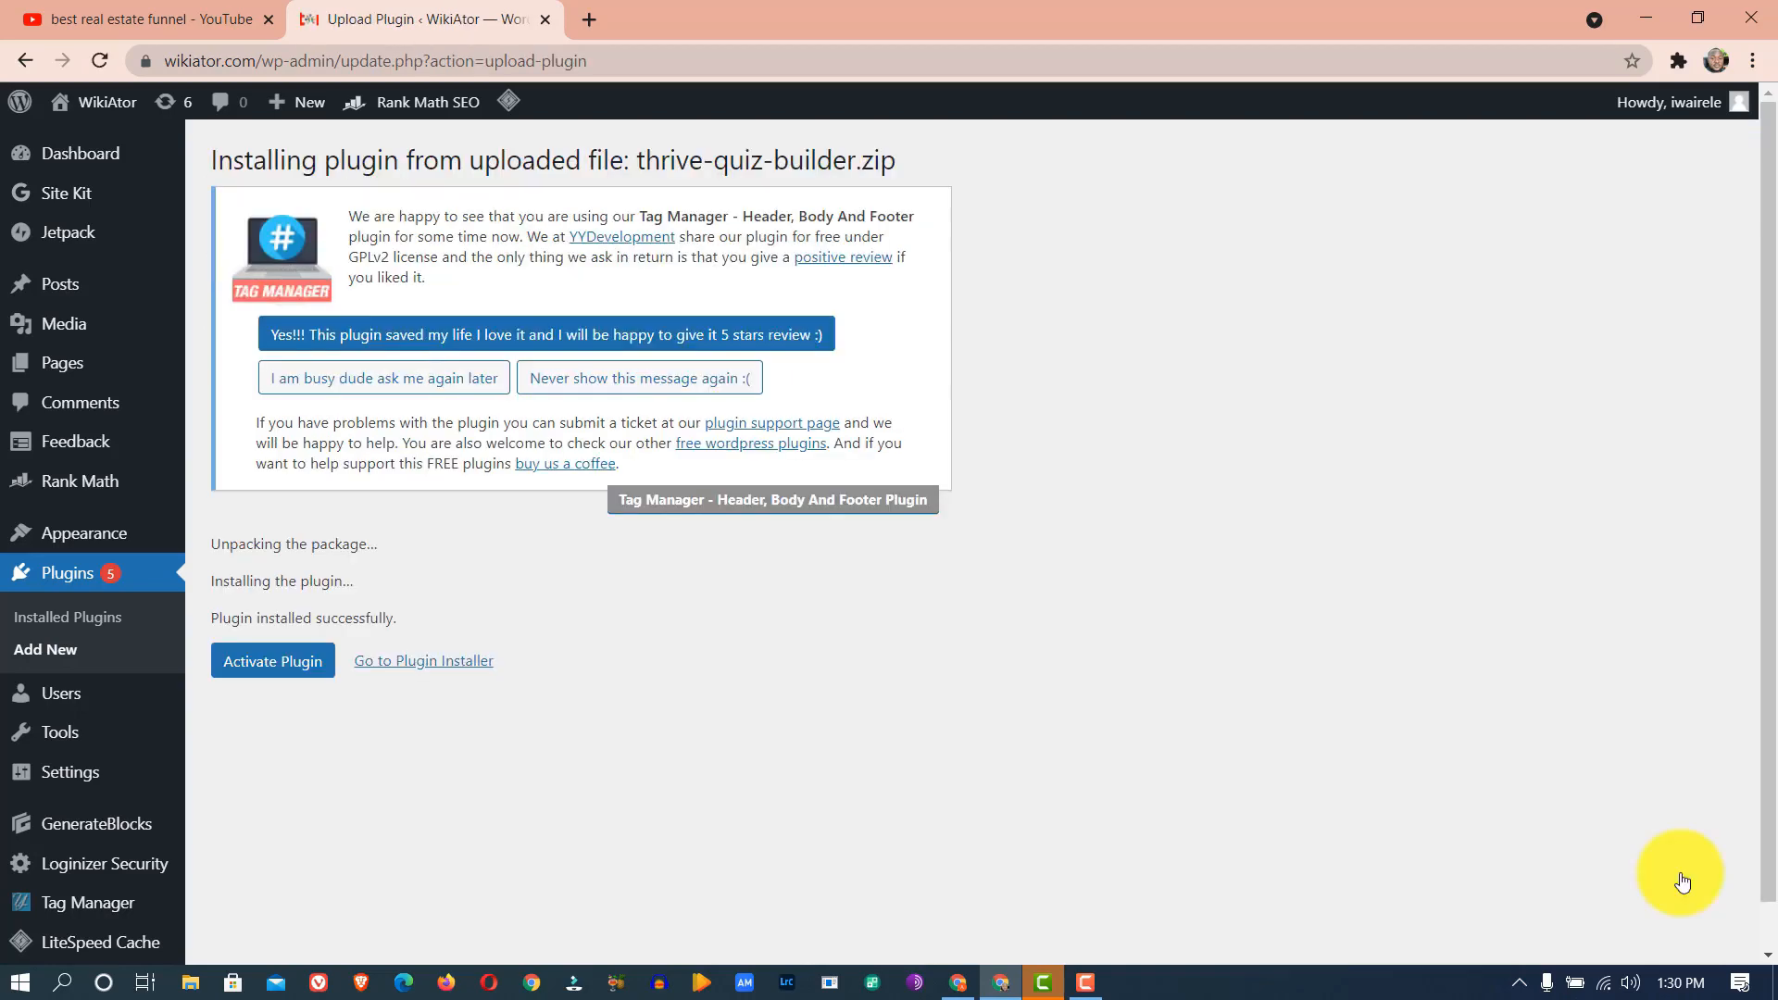
pyautogui.click(257, 655)
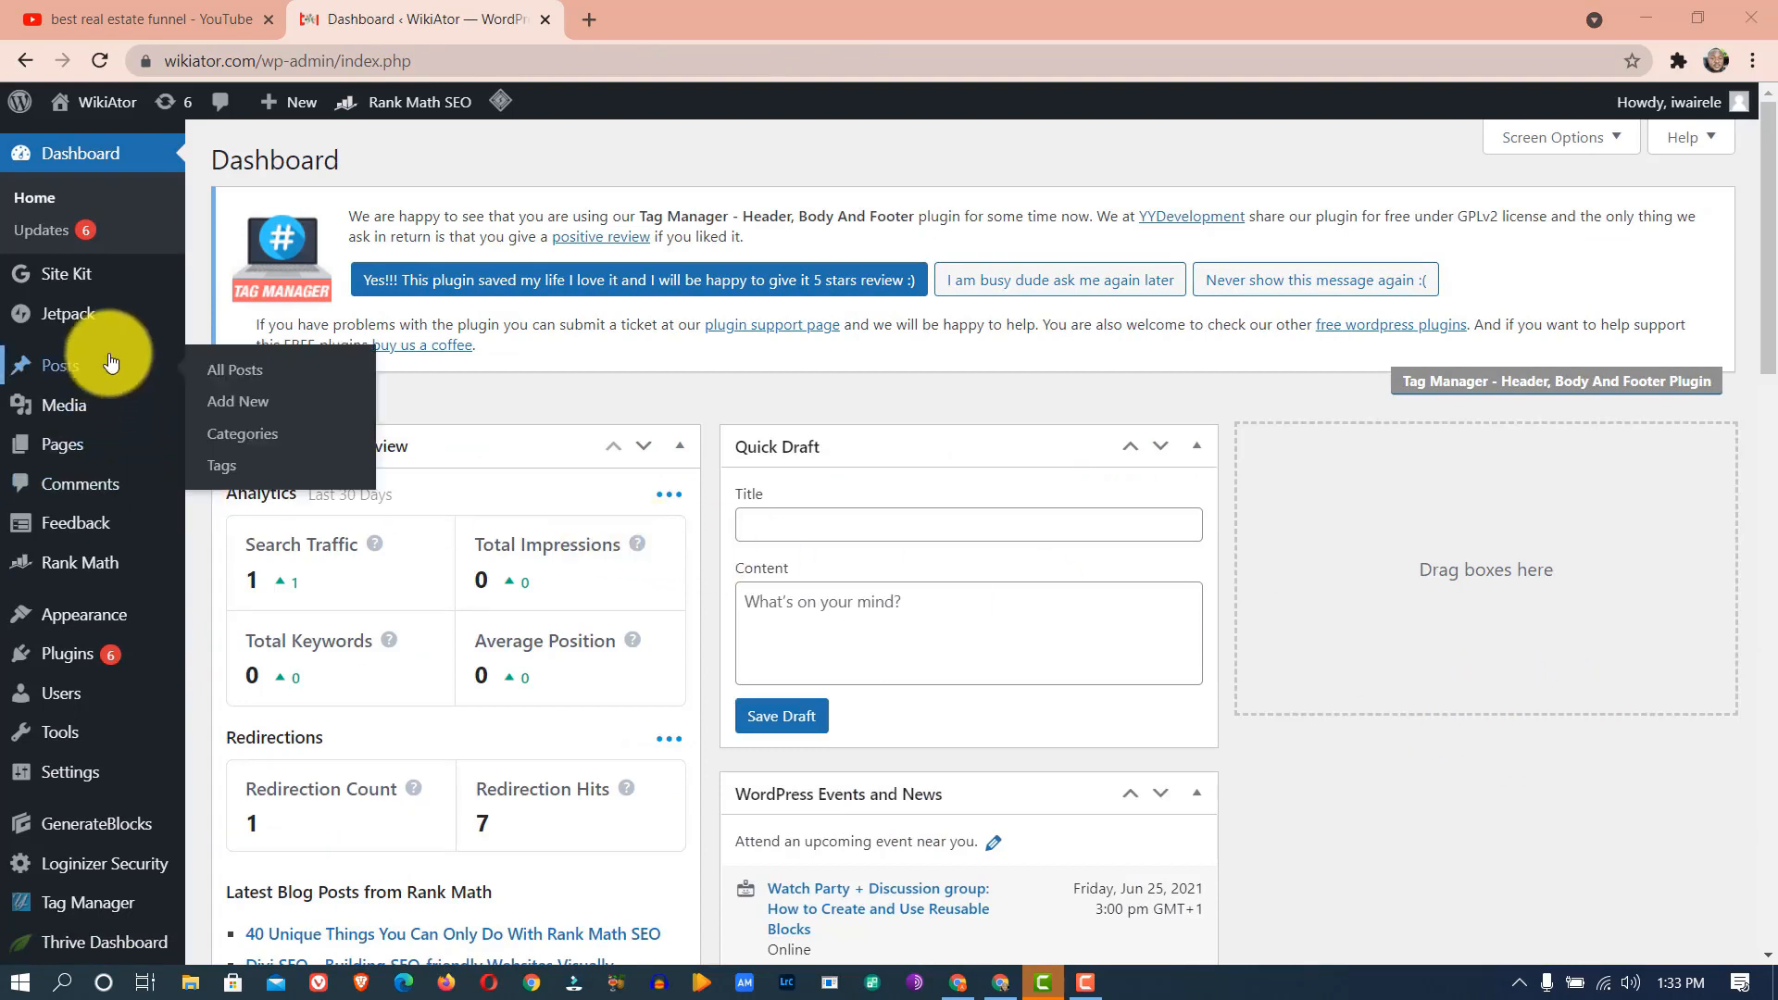
# - Go to Thrive Quiz Builder through the Thrive Dashboard entry in the admin sidebar
pyautogui.moveTo(76, 339)
pyautogui.scroll(-6, 76, 324)
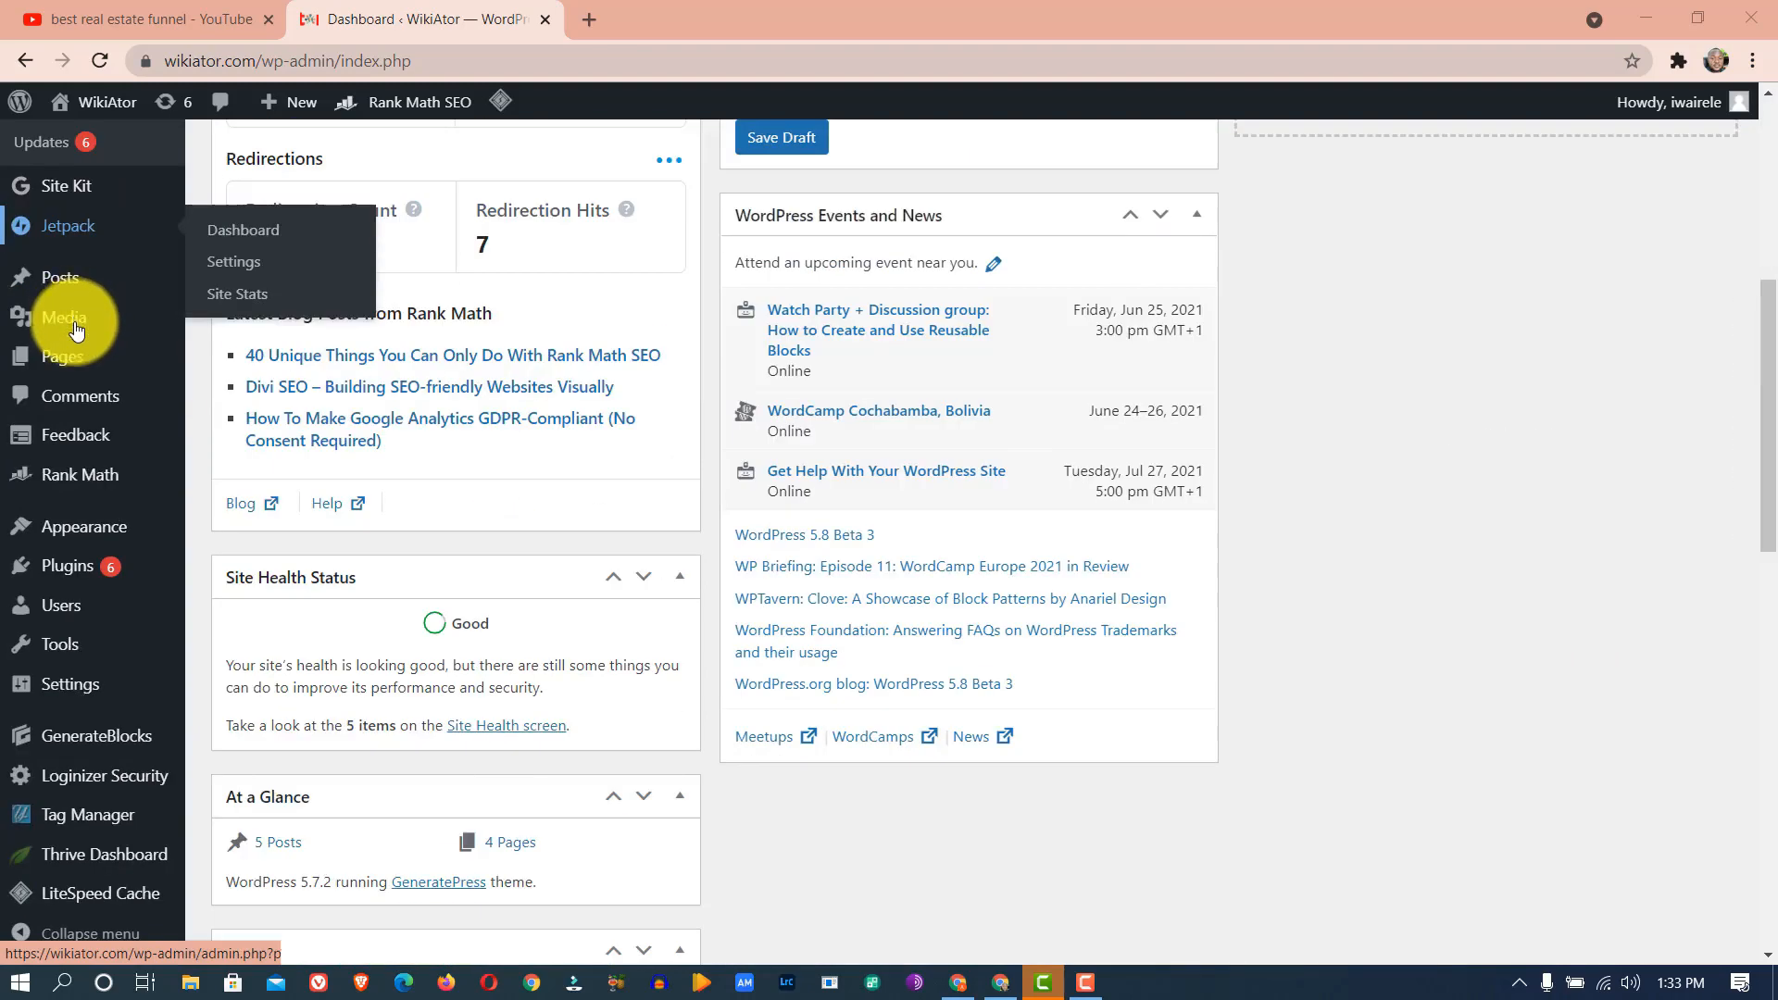
pyautogui.moveTo(81, 870)
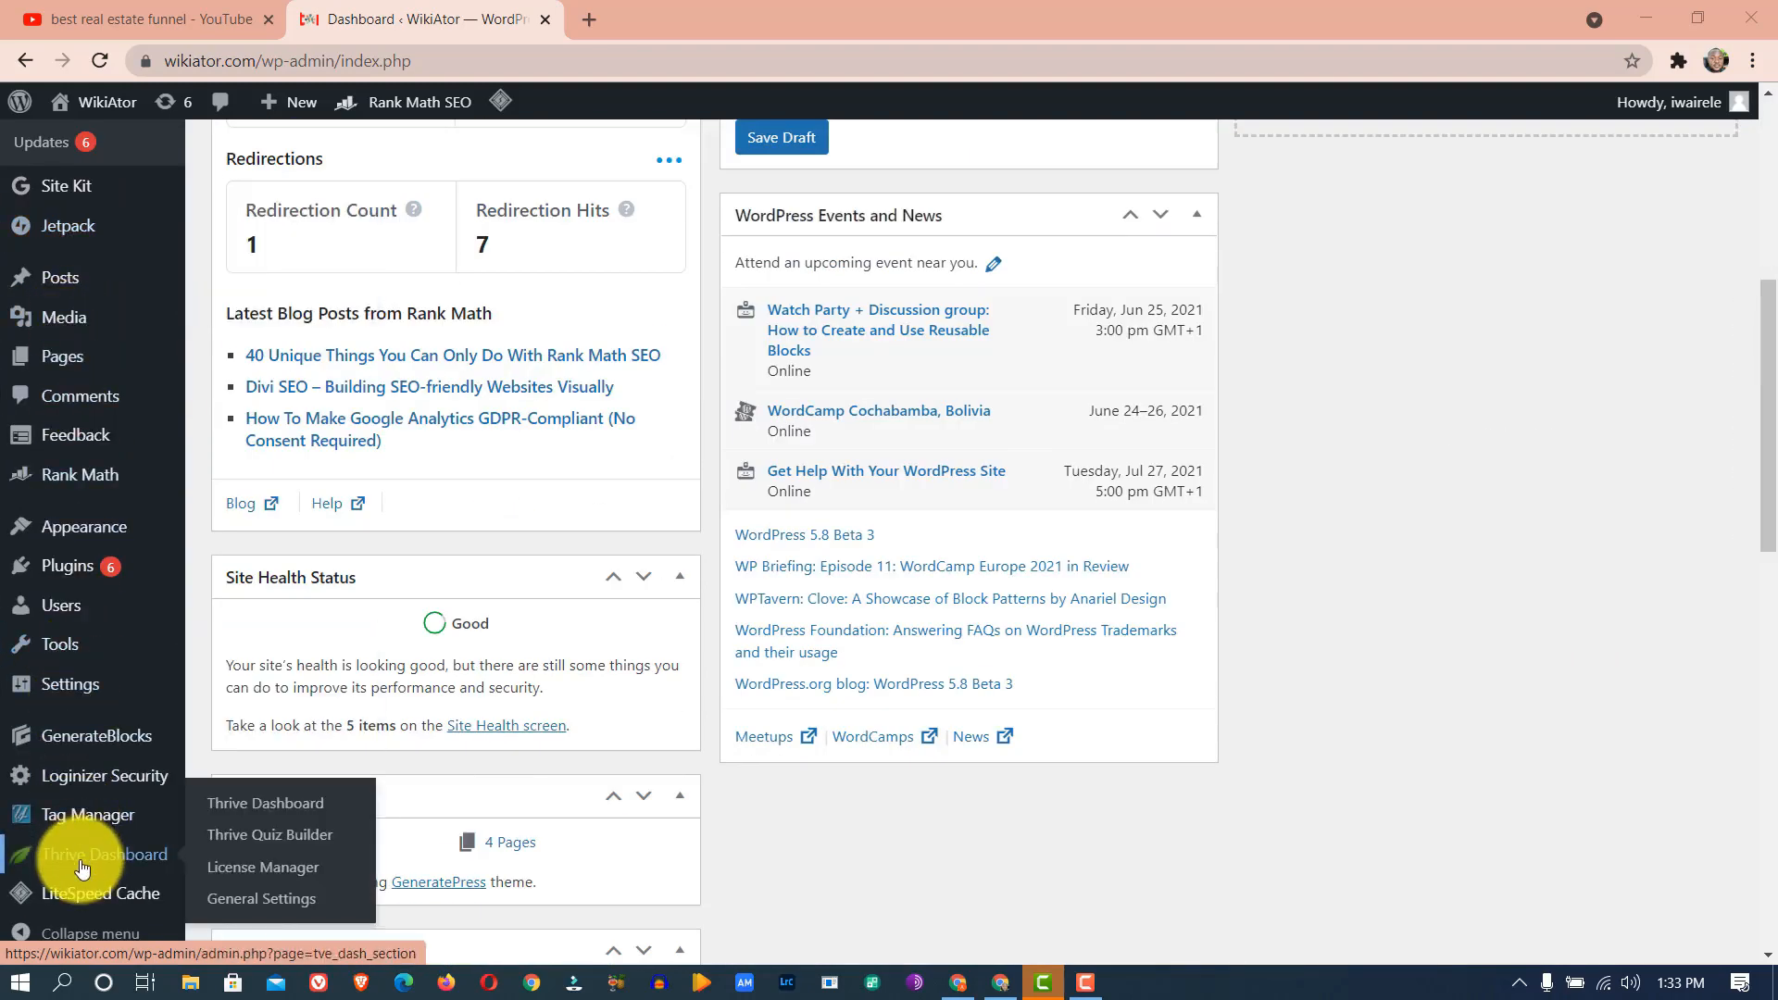
pyautogui.click(260, 853)
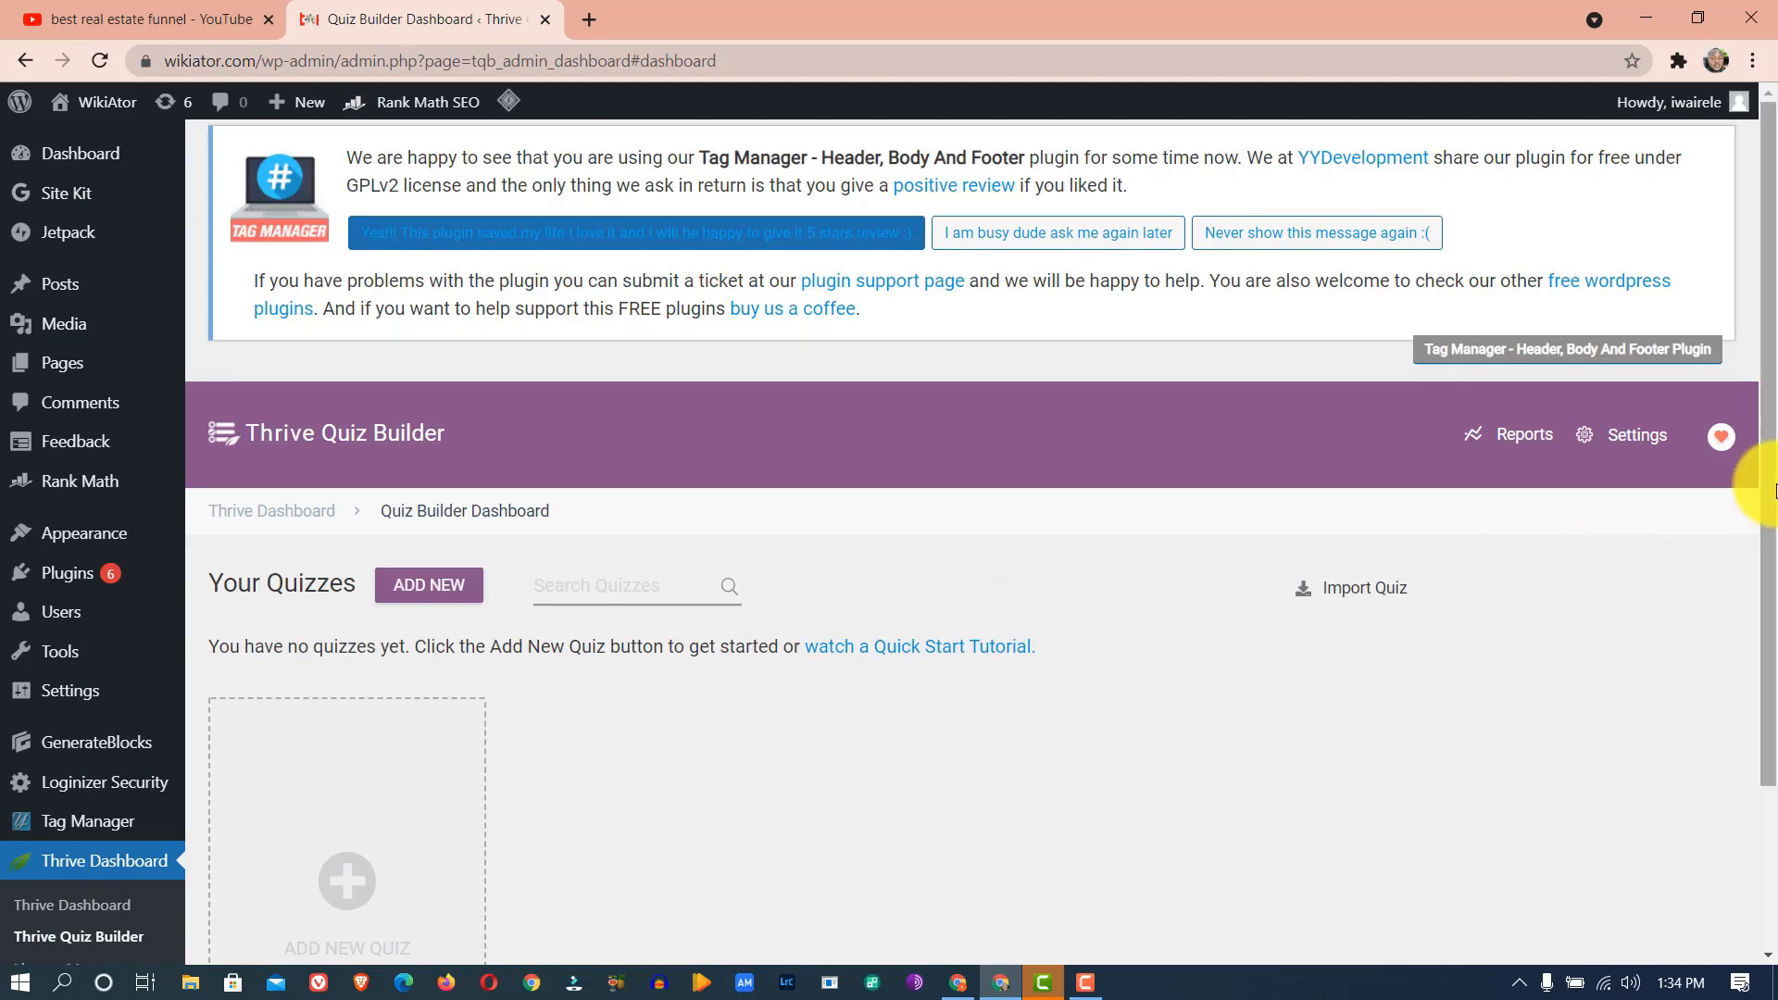
# - In Settings, switch 'Display Powered by Quiz Builder' to Off and save
pyautogui.click(1625, 439)
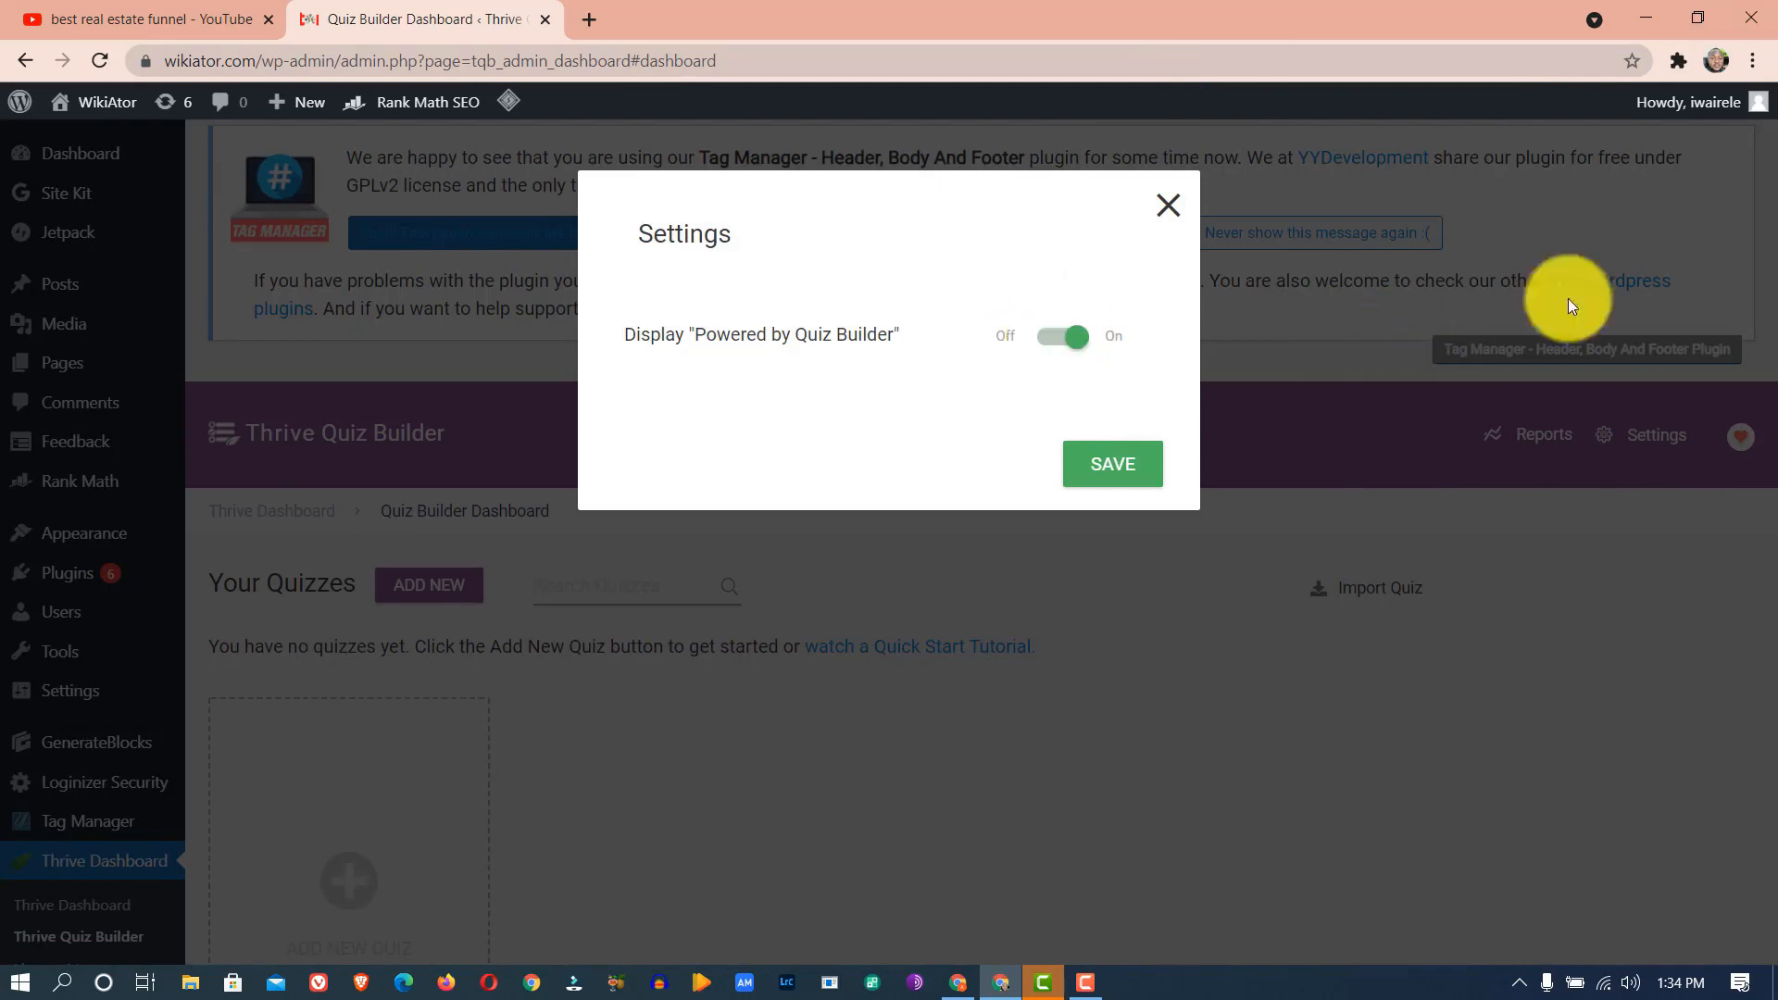
pyautogui.click(1001, 345)
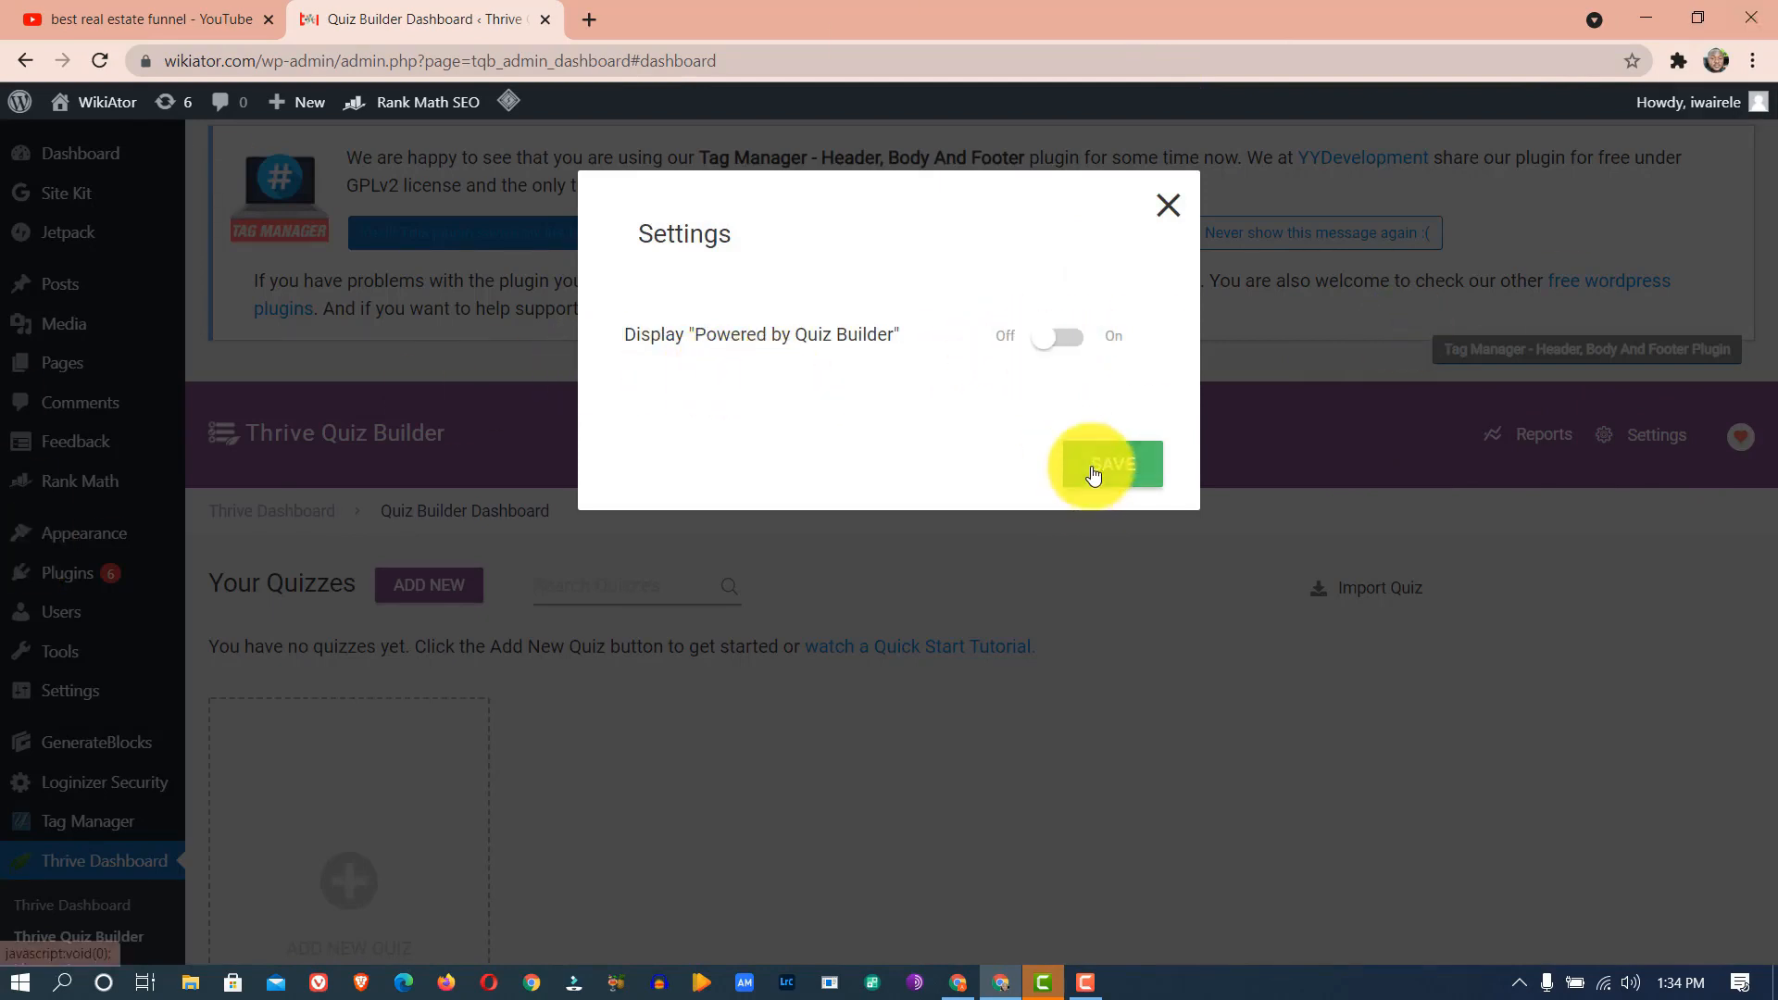
pyautogui.click(1094, 475)
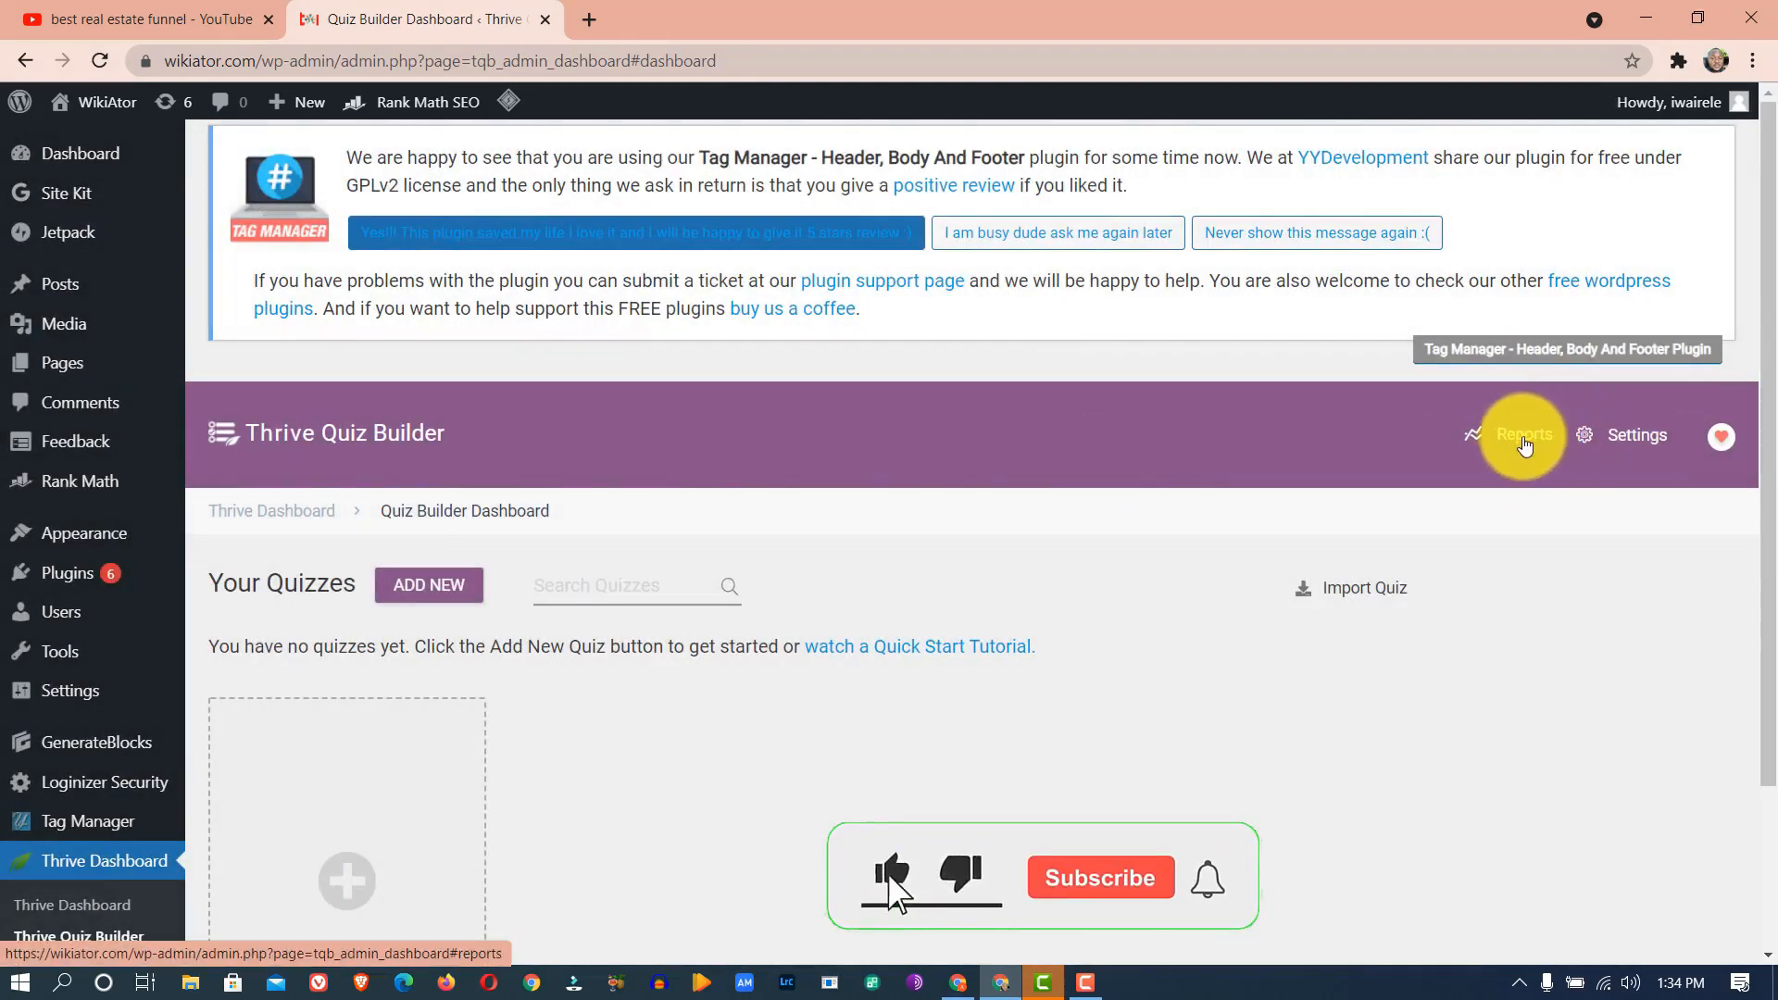
# - Look over the empty quiz Reports page and return to the dashboard
pyautogui.click(1510, 441)
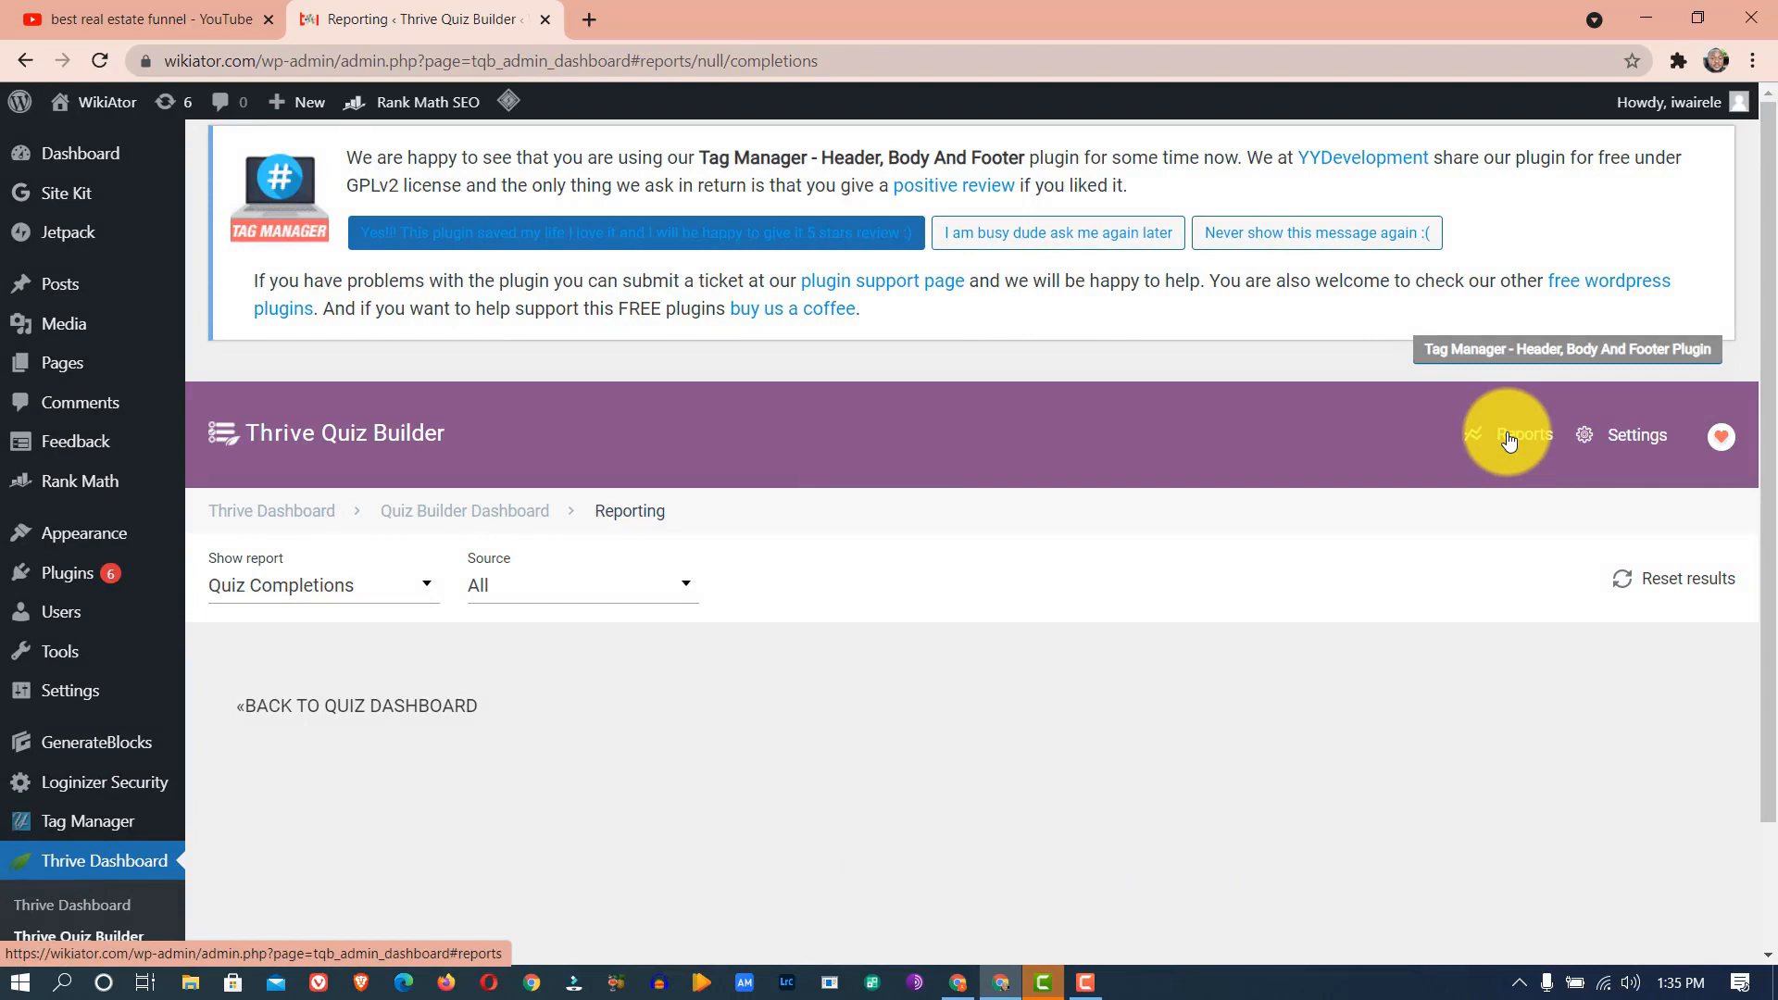
pyautogui.click(222, 442)
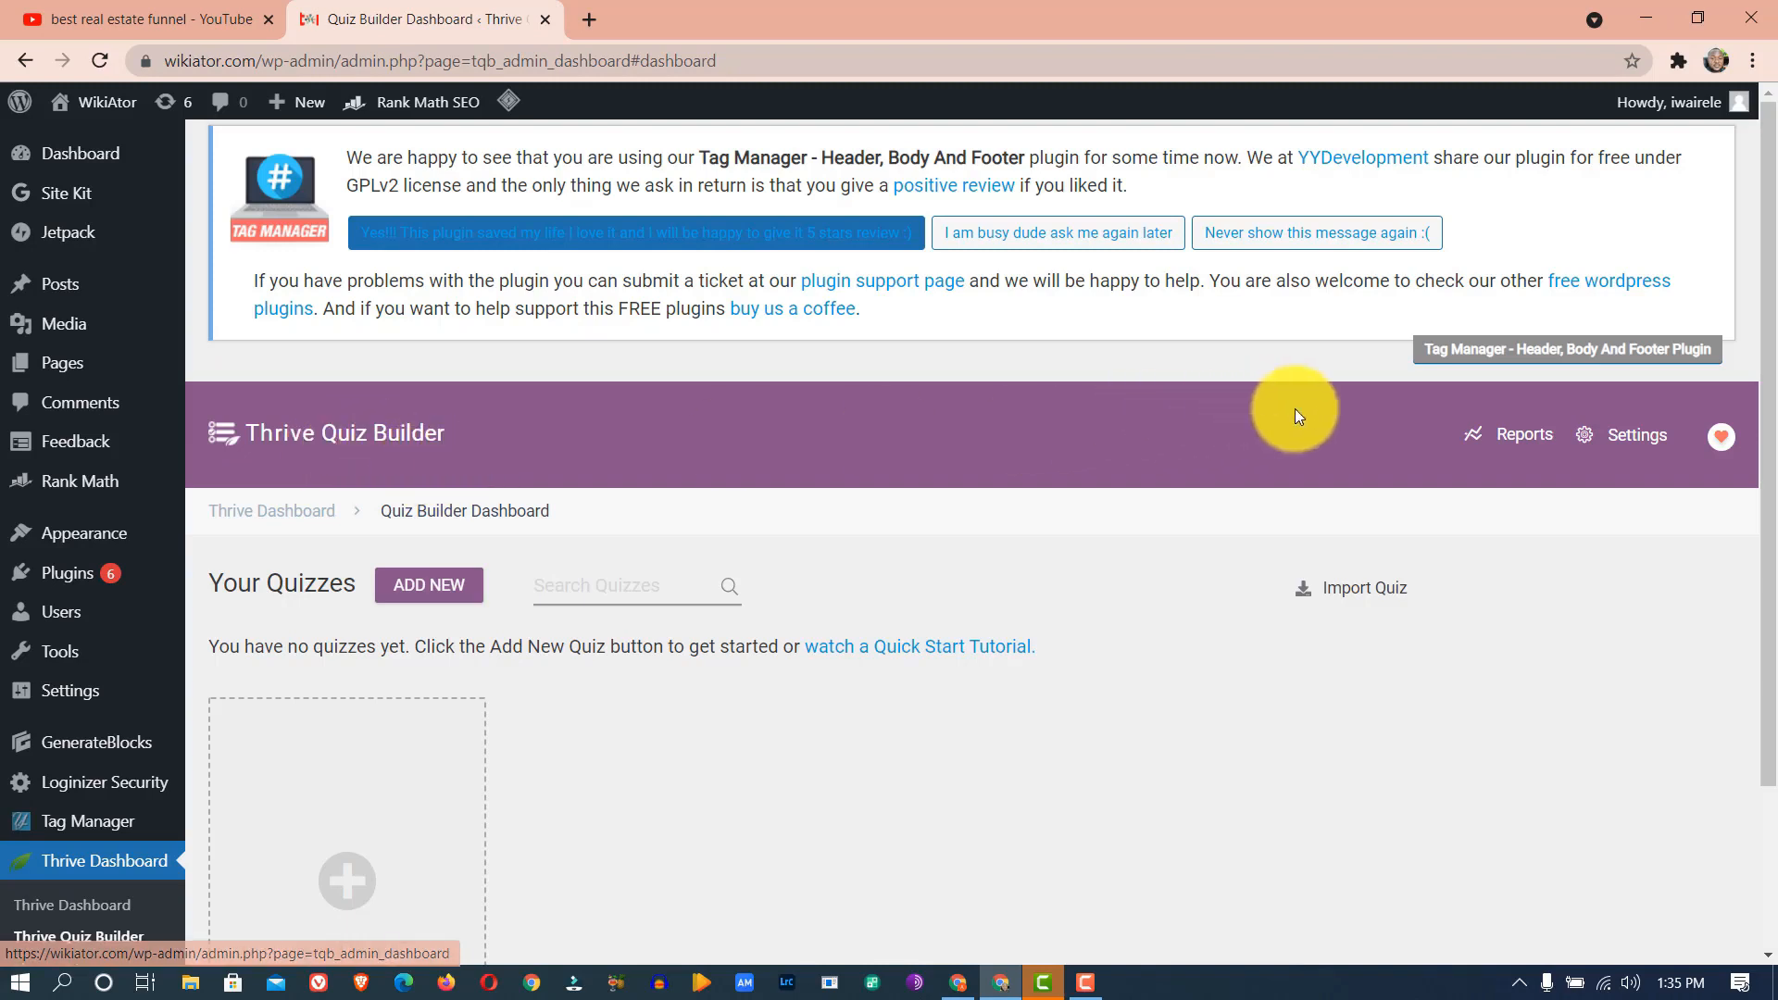
pyautogui.click(1526, 433)
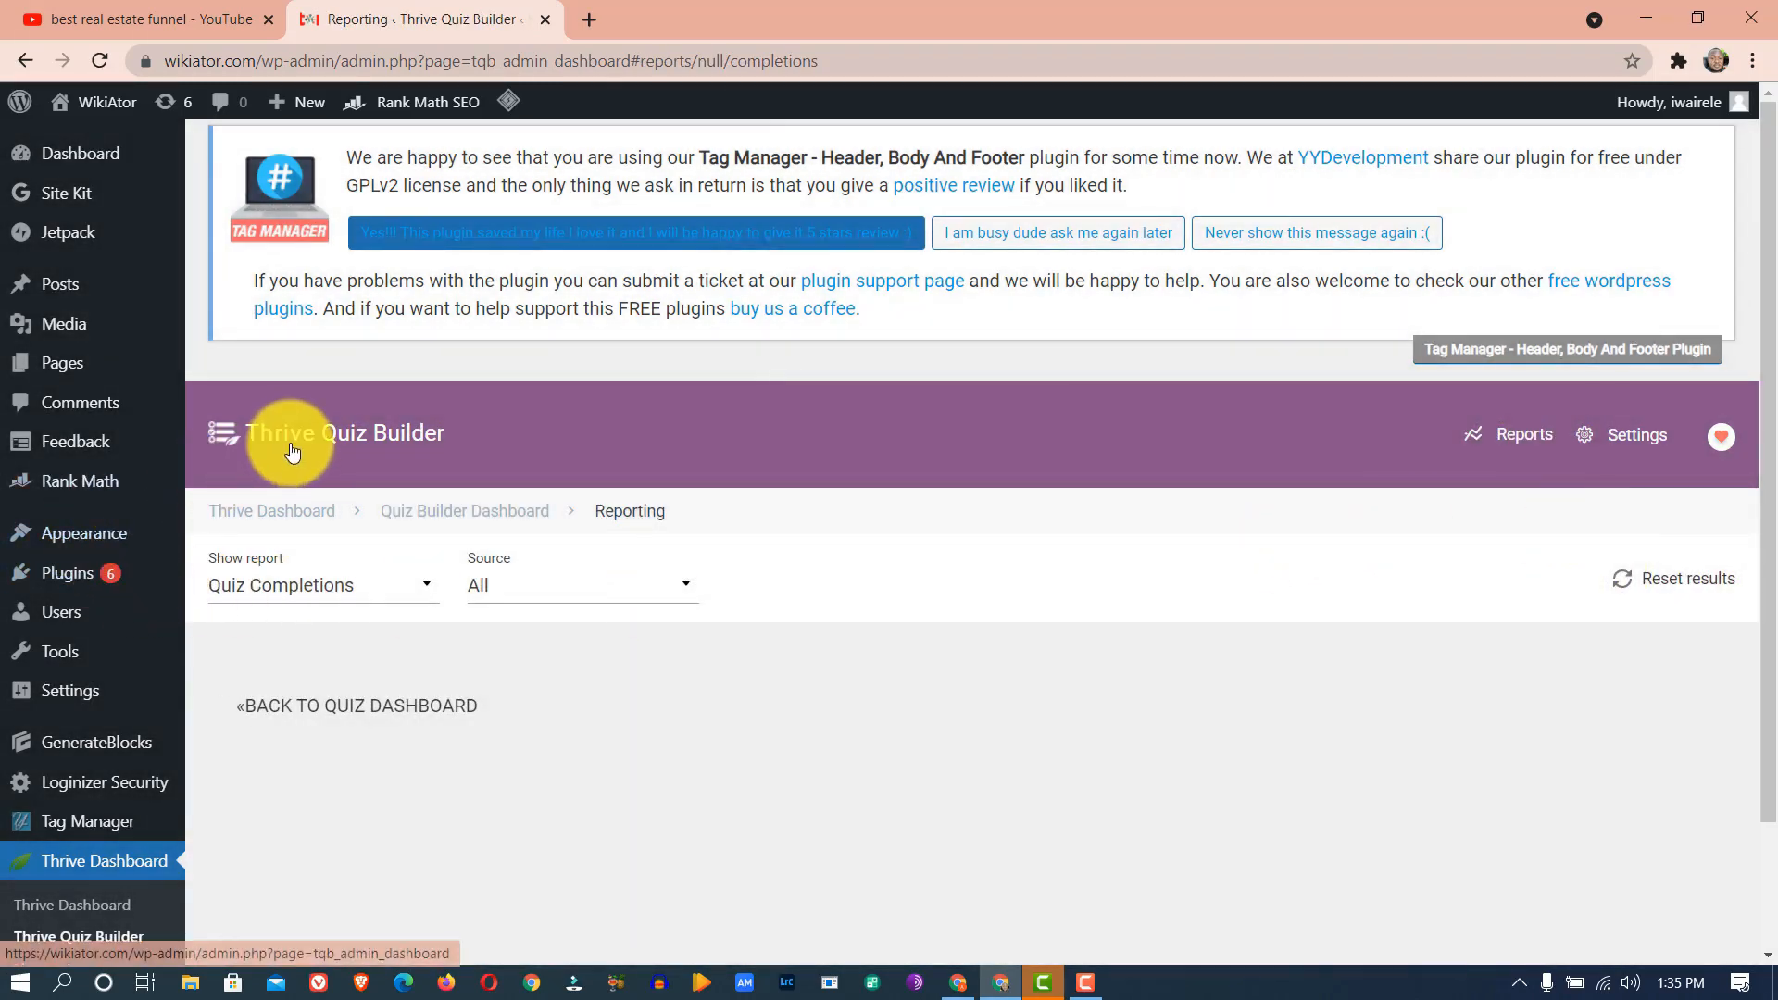
pyautogui.click(293, 449)
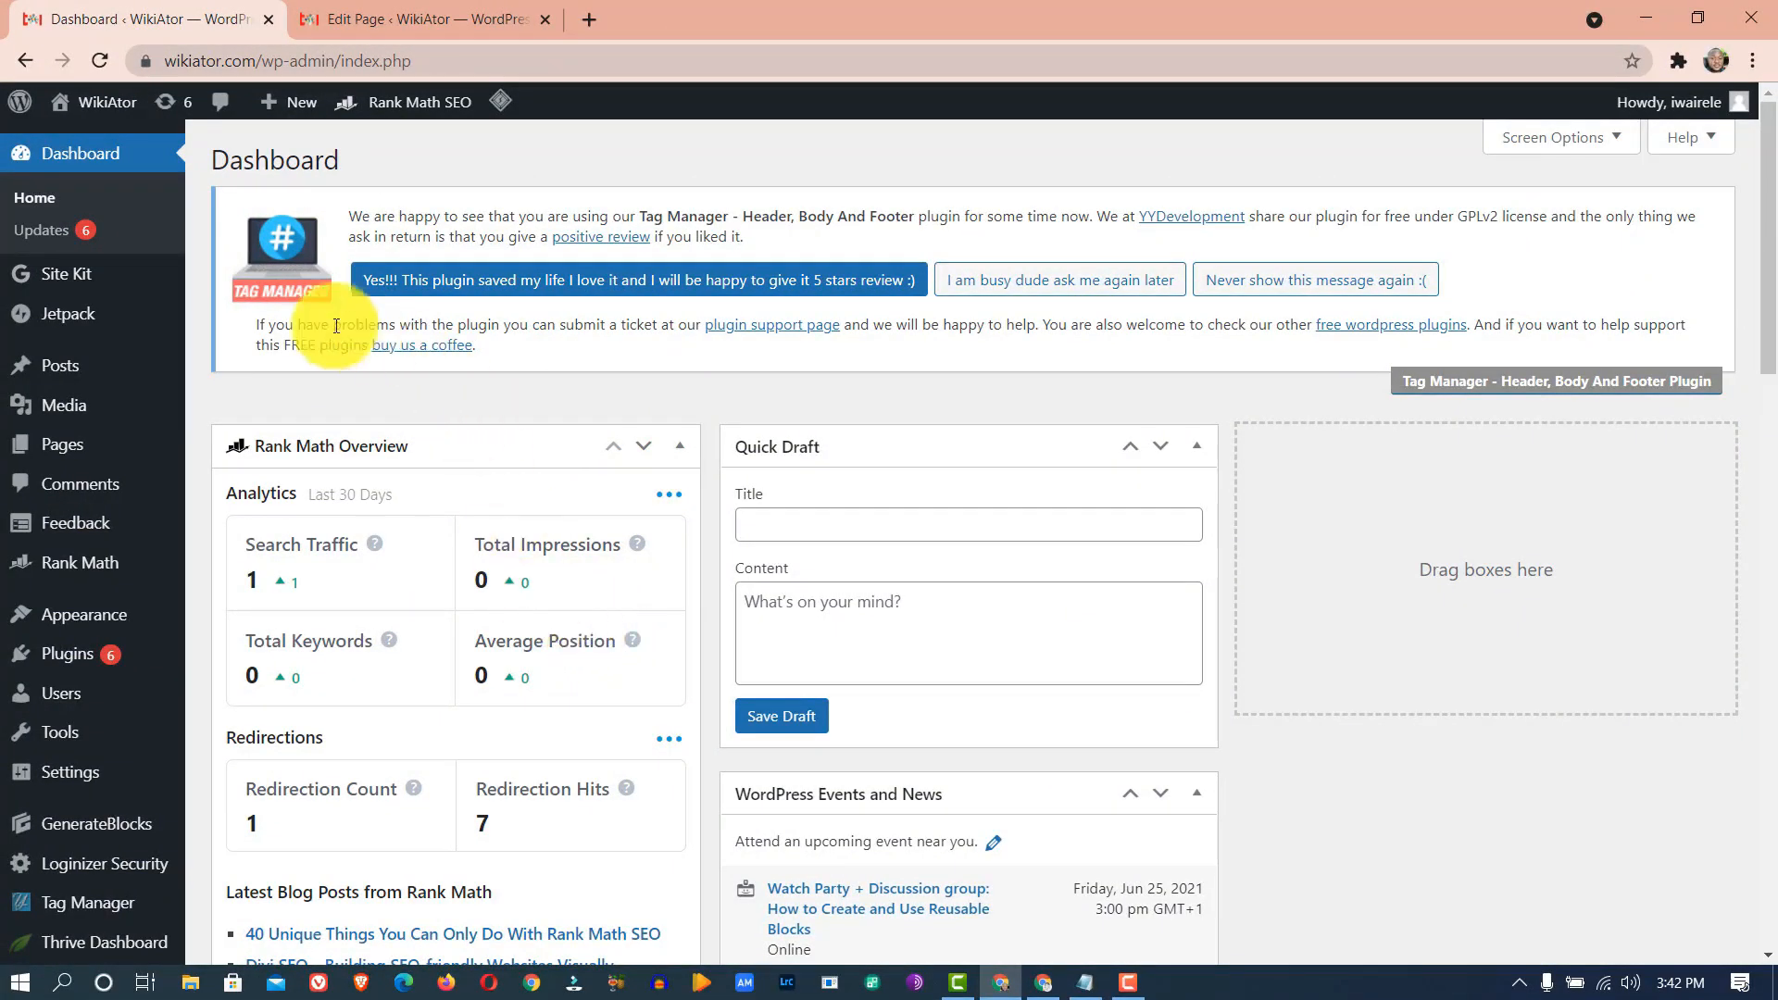
# - Go to the Thrive Quiz Builder dashboard and choose ADD NEW QUIZ
pyautogui.scroll(-6, 159, 558)
pyautogui.moveTo(47, 852)
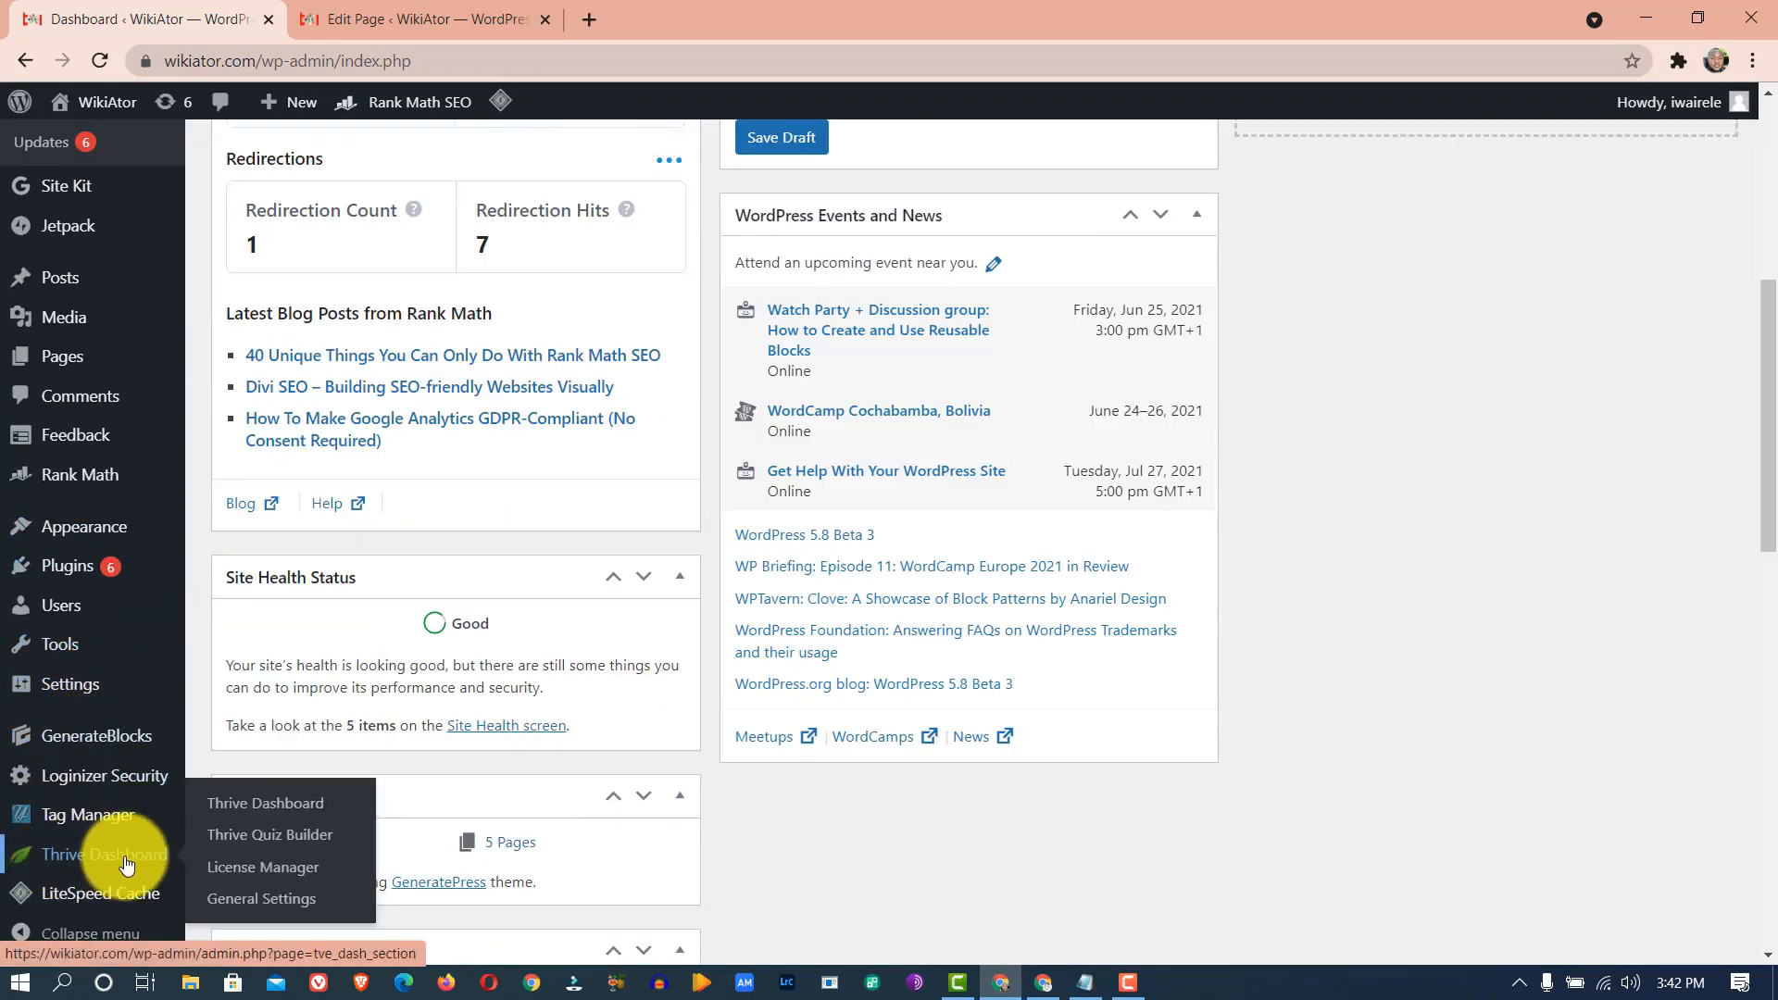
pyautogui.click(233, 841)
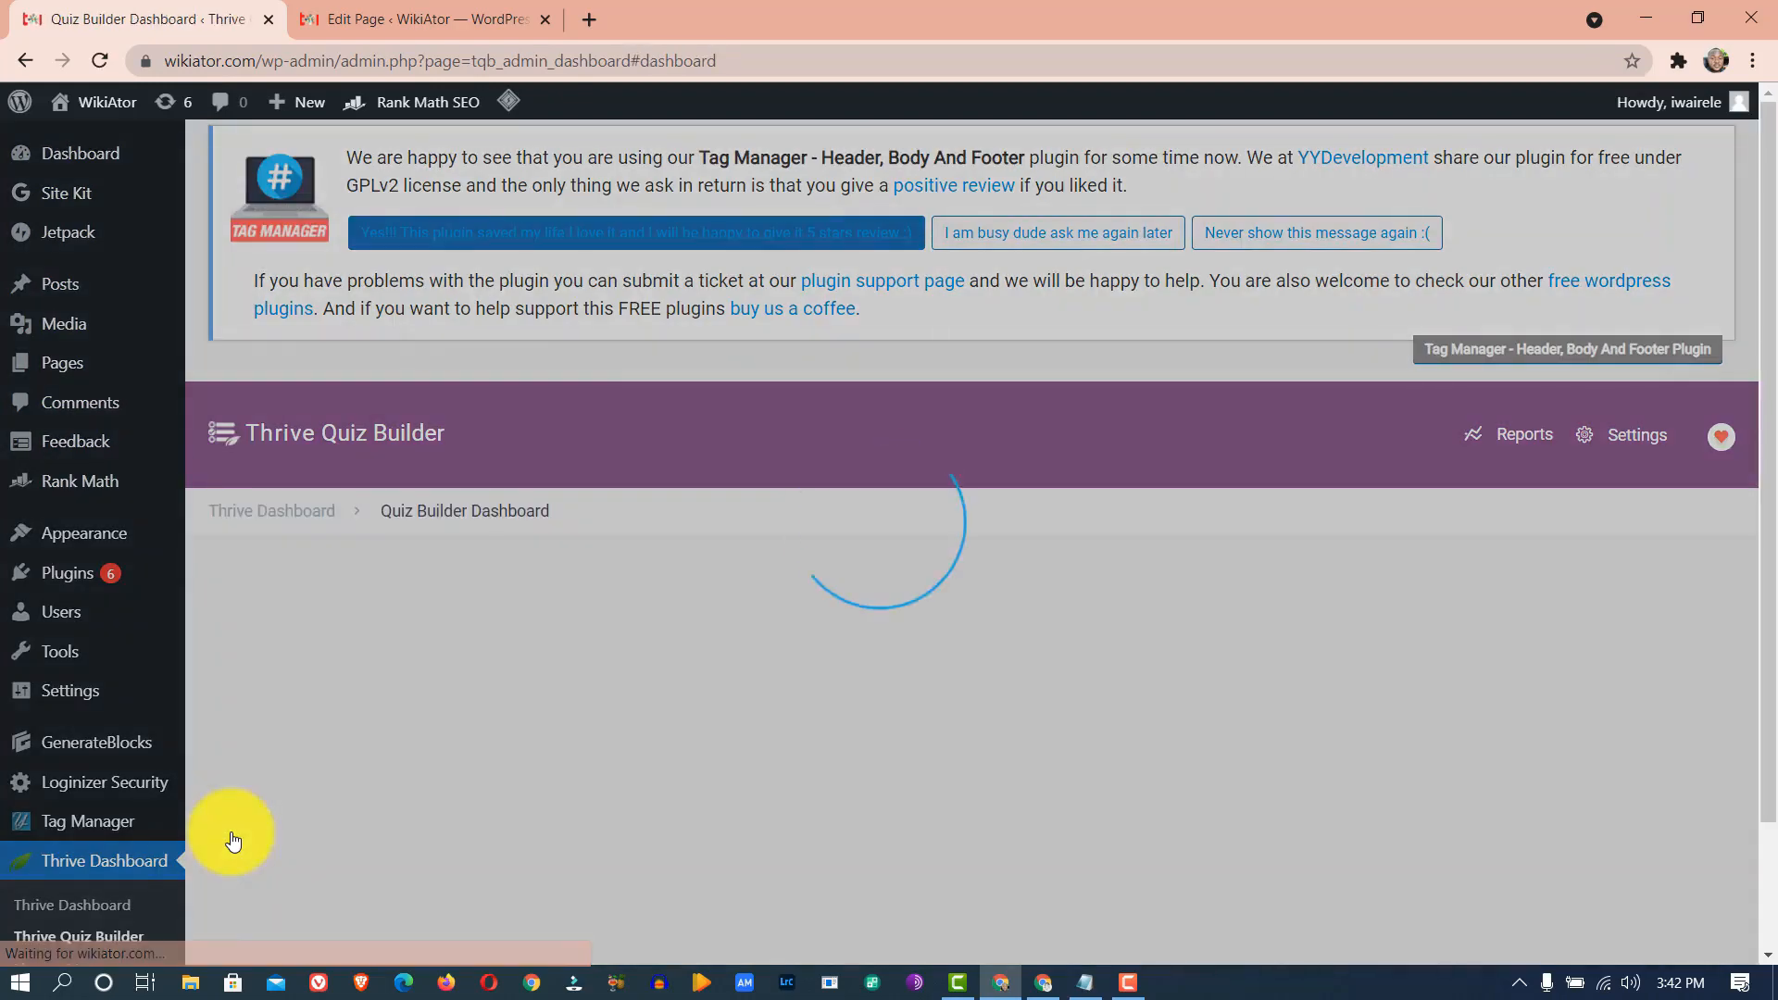
pyautogui.scroll(-2, 428, 762)
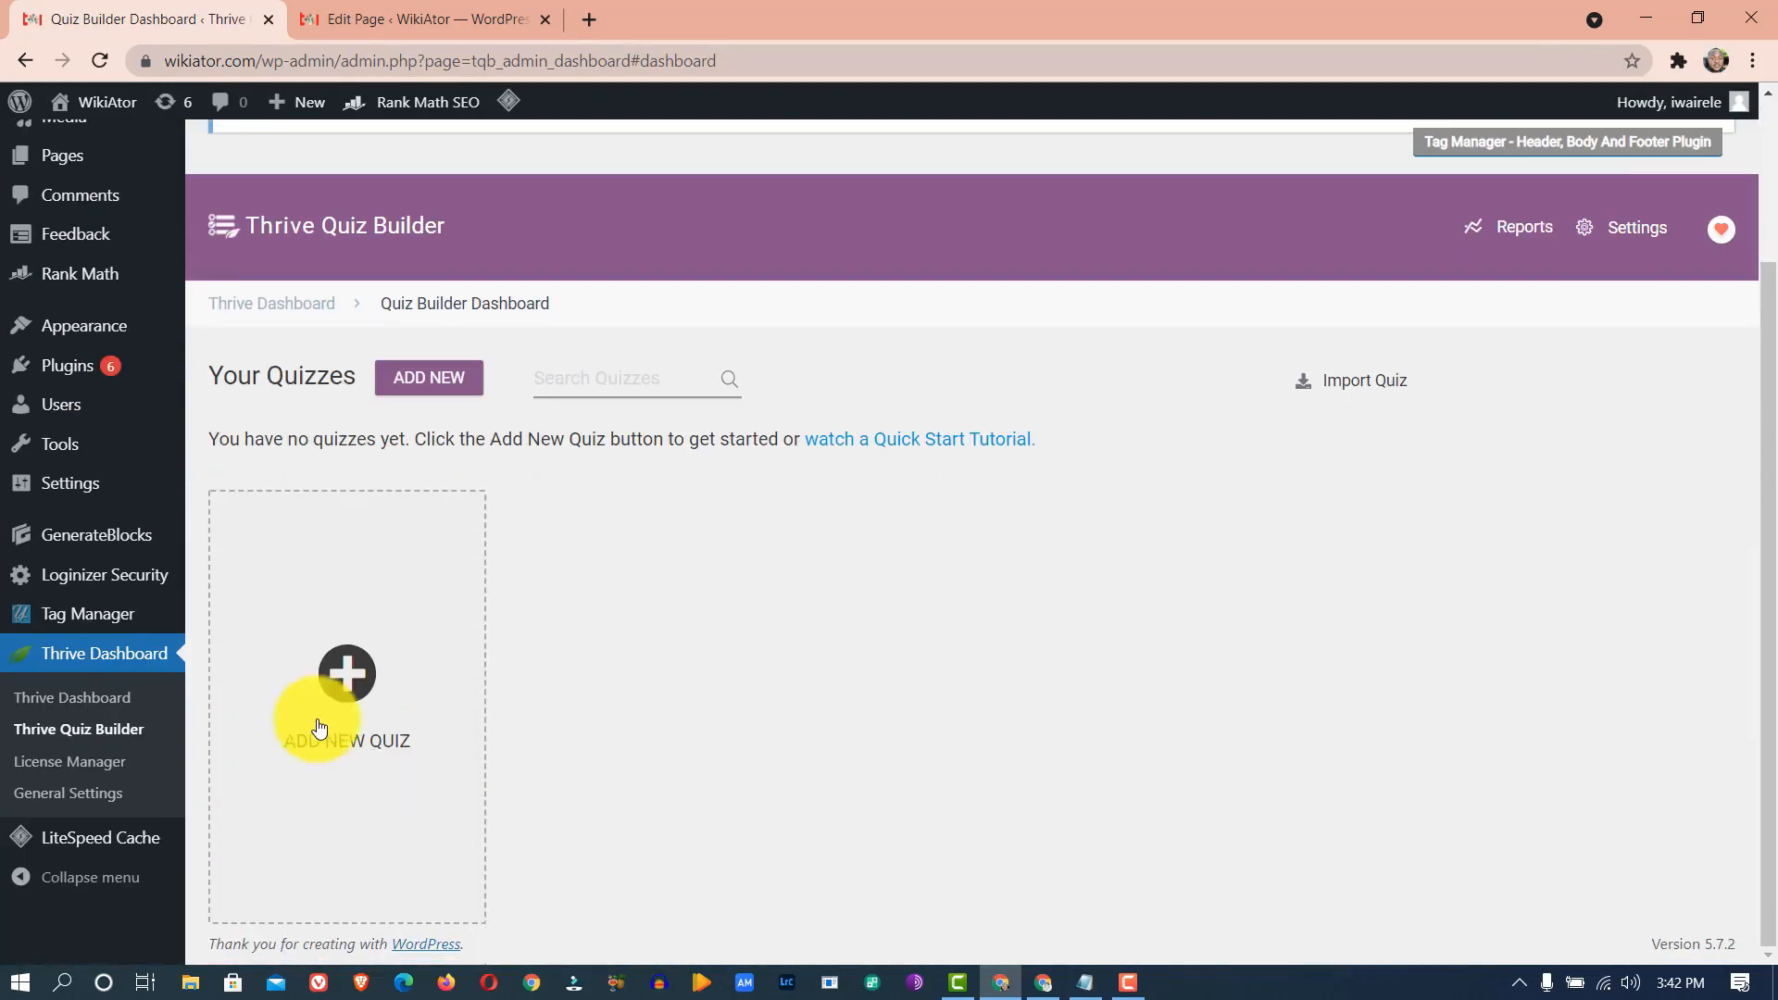
pyautogui.click(343, 683)
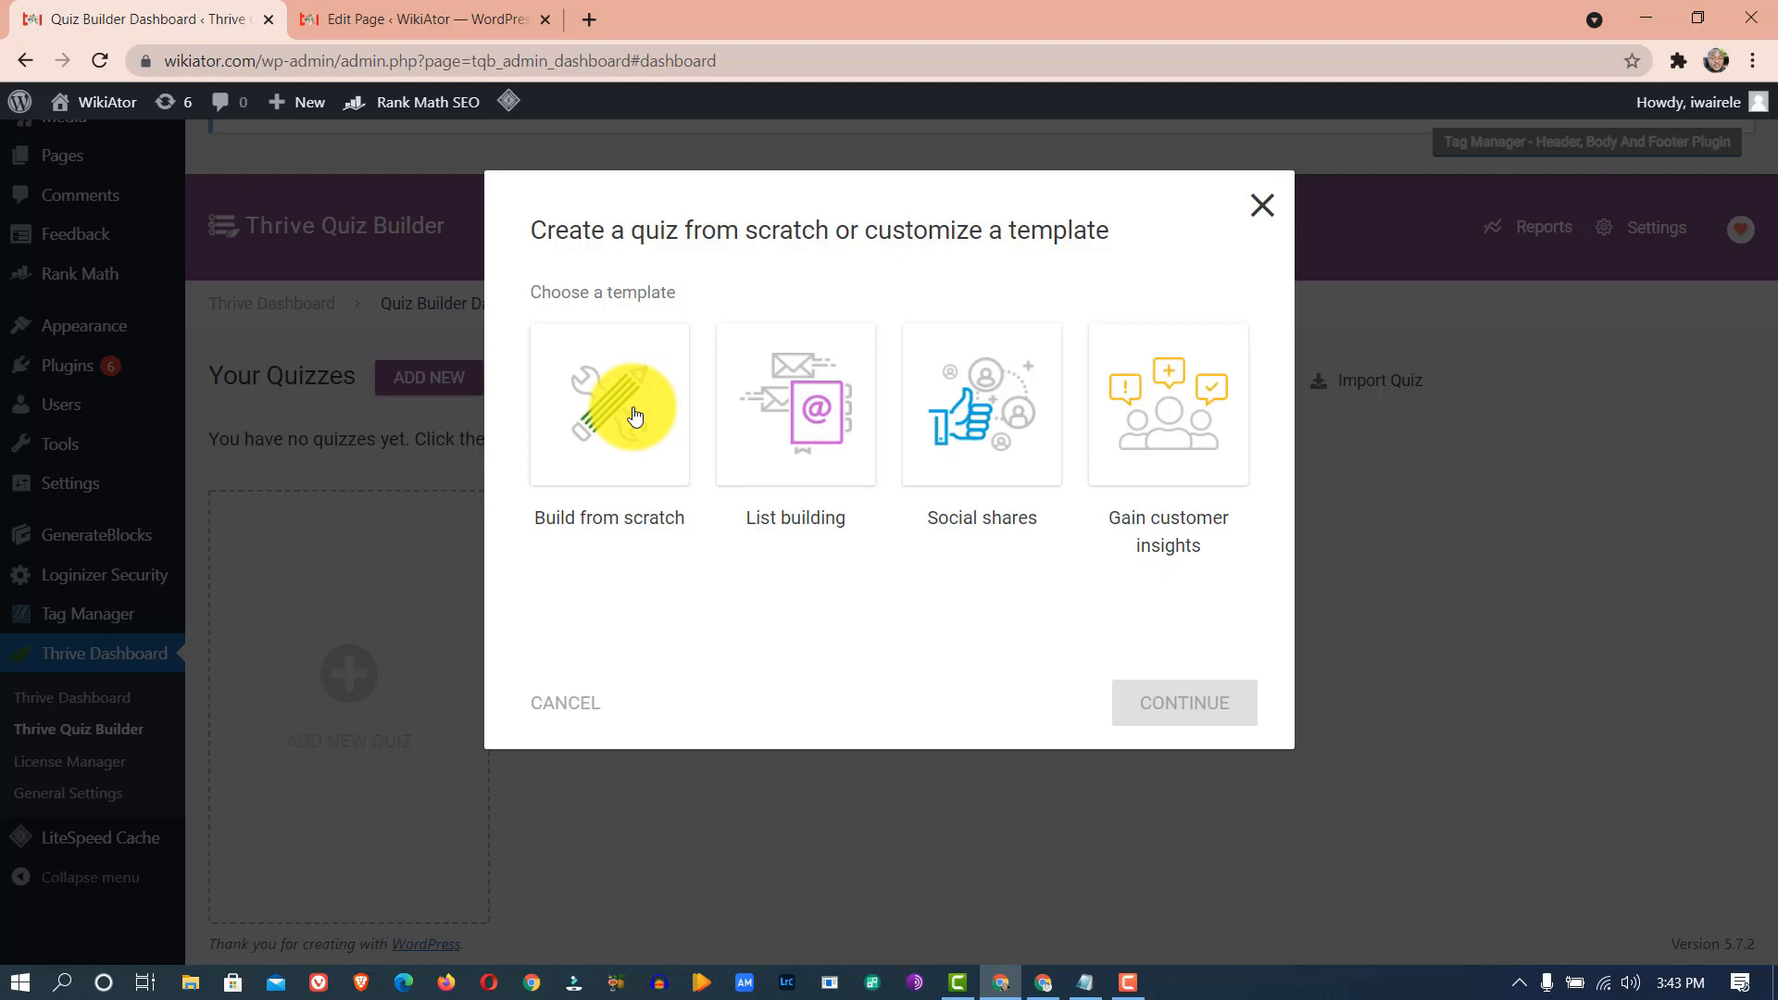
# - Create a quiz from the List building template named 'Real estate List building'
pyautogui.click(756, 366)
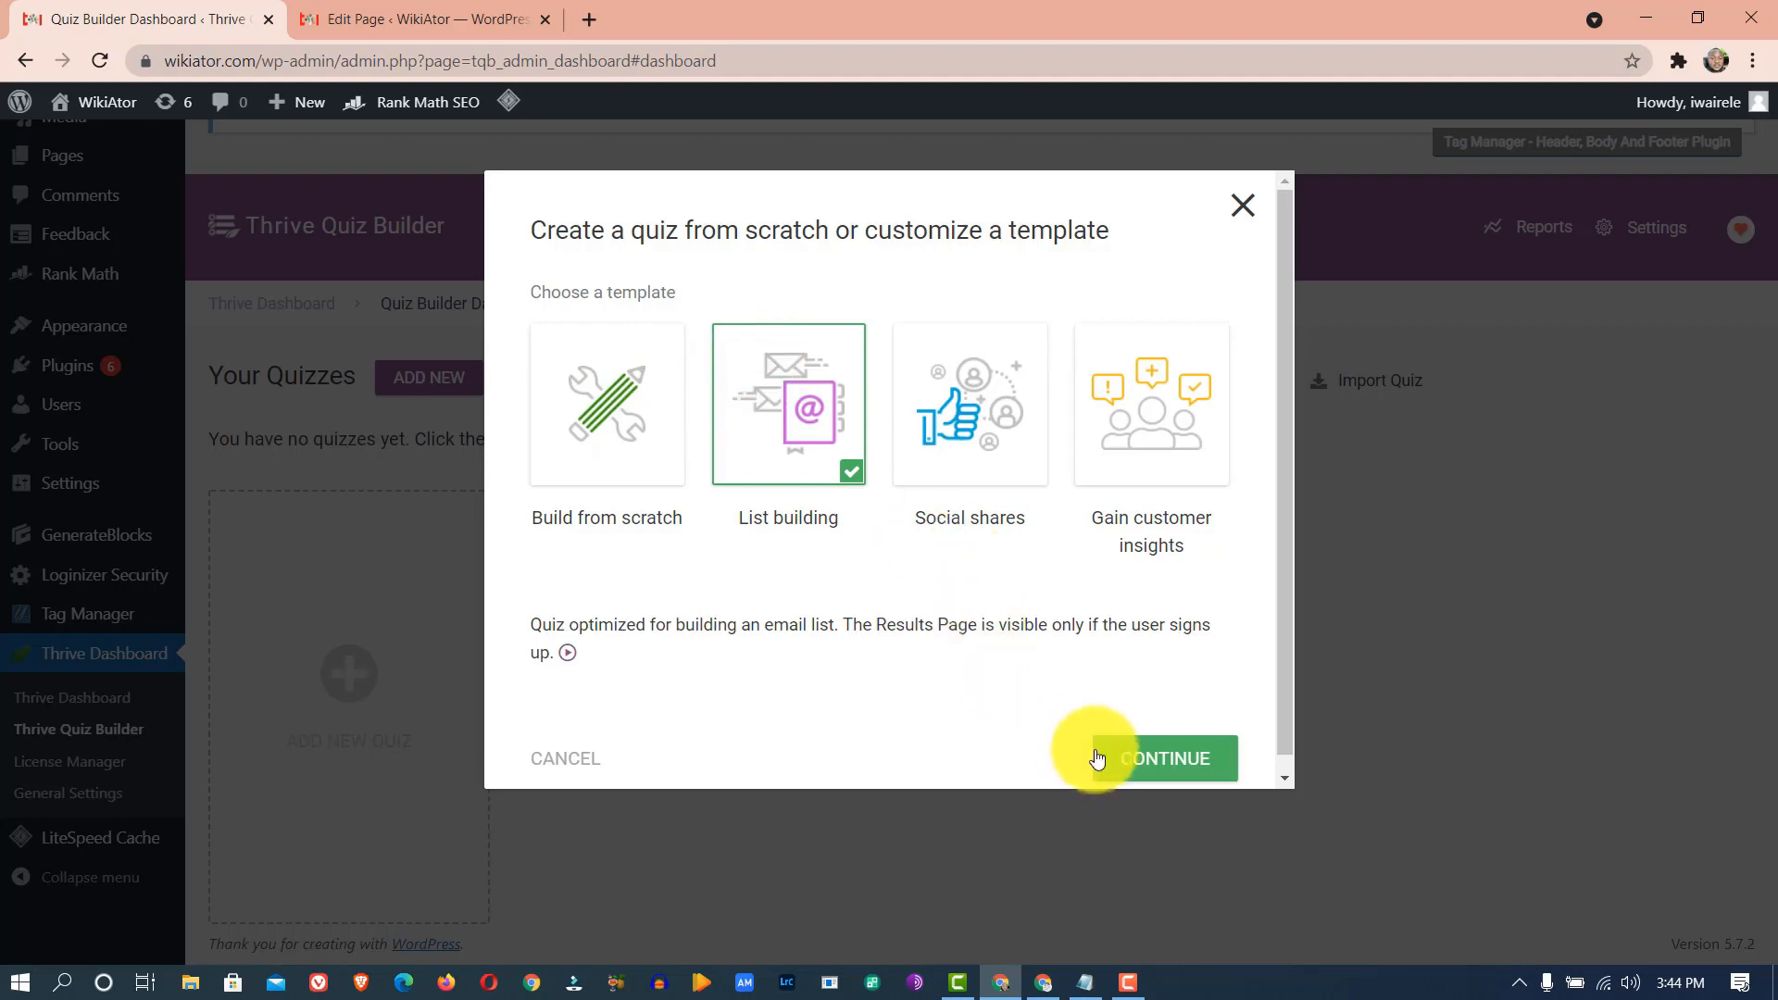
pyautogui.click(1130, 756)
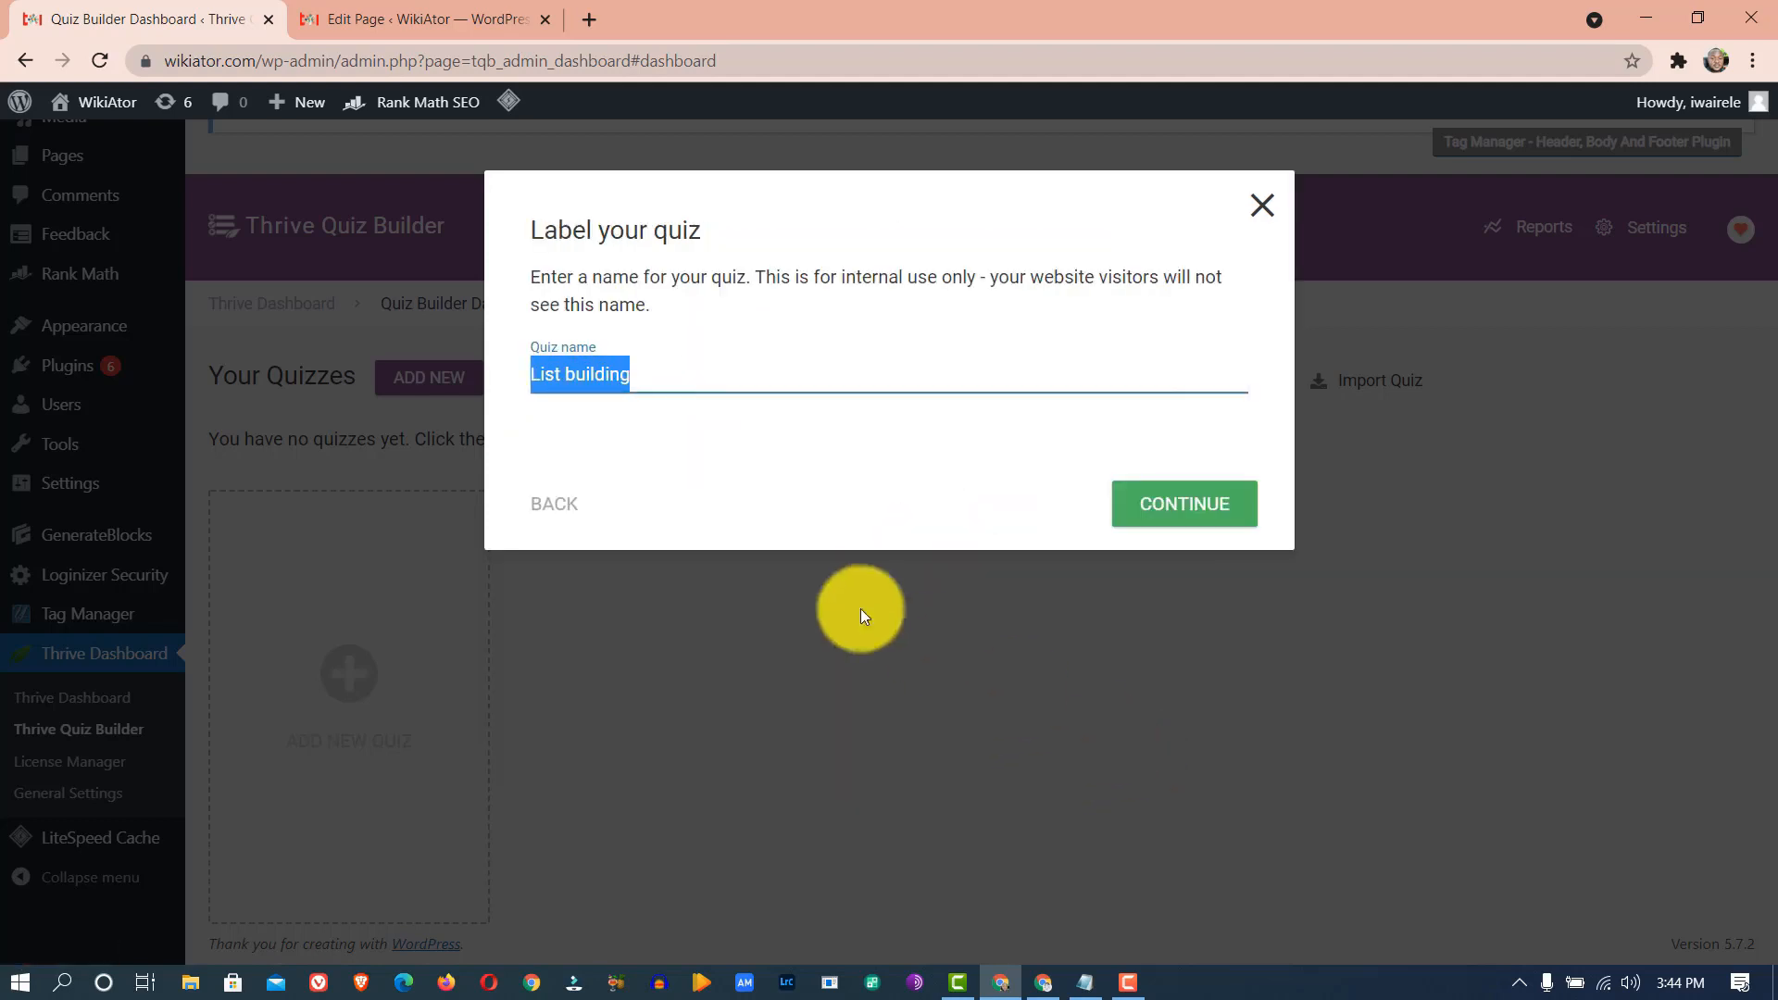
pyautogui.click(681, 378)
pyautogui.write('Real')
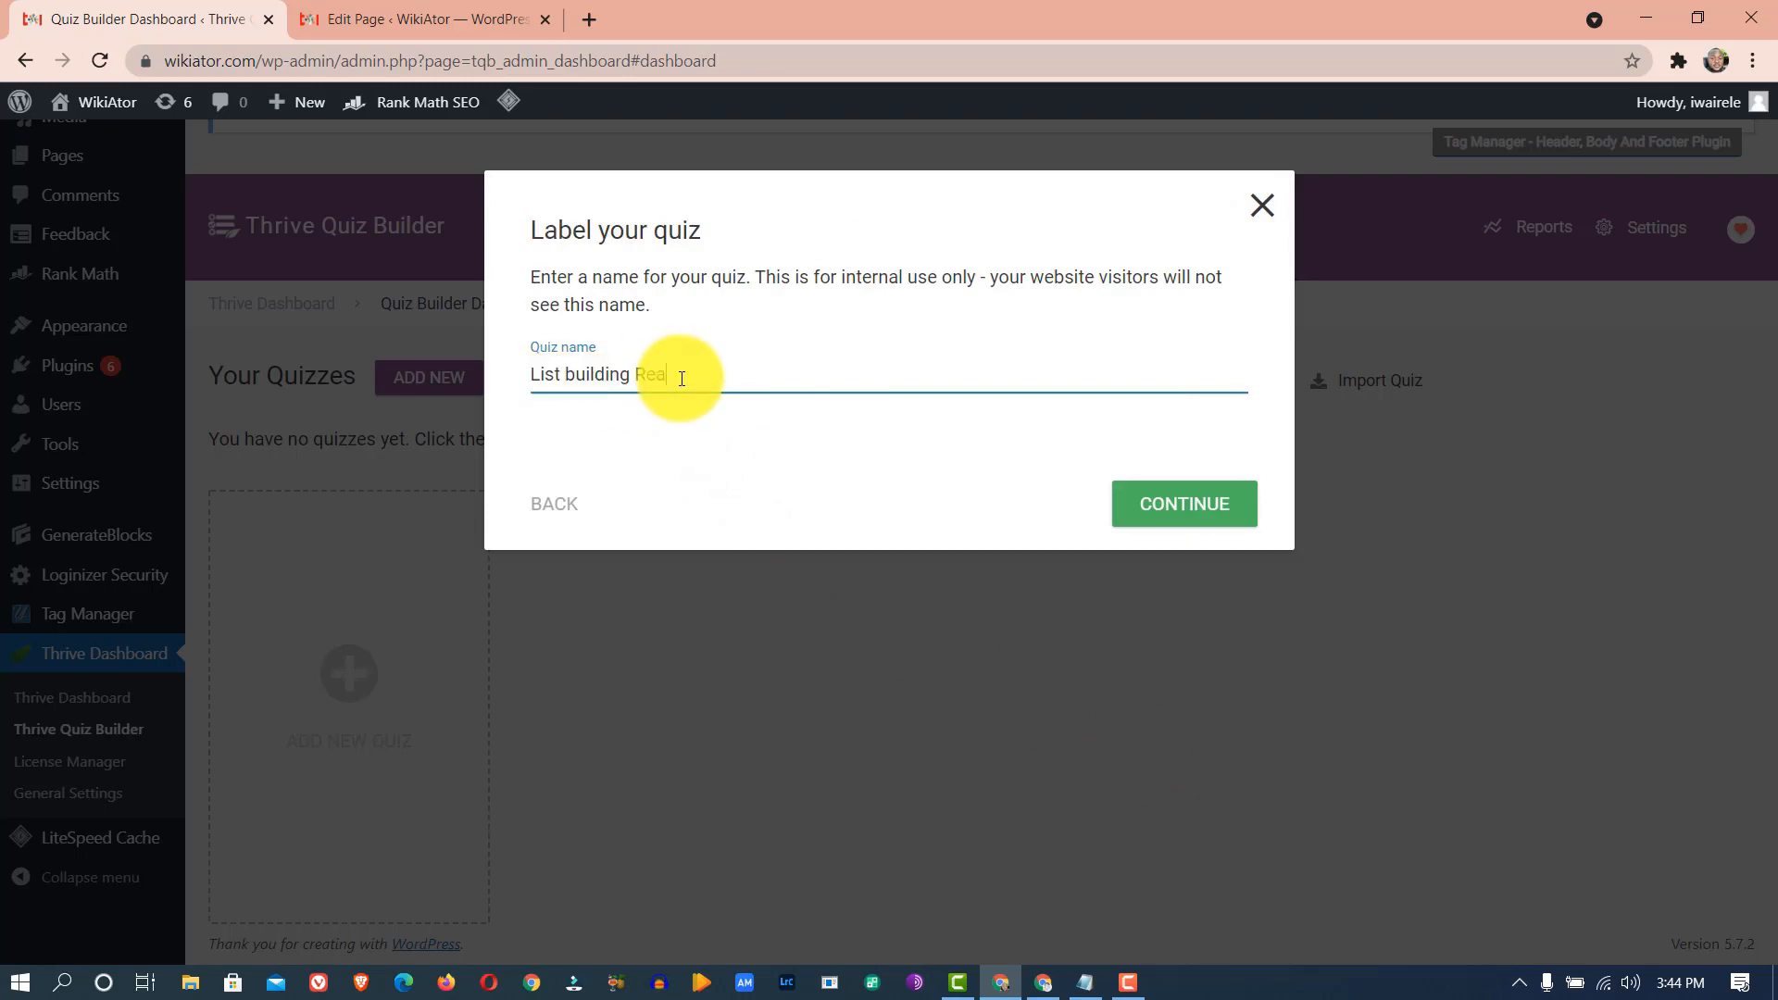
pyautogui.press('BackSpace')
pyautogui.press('BackSpace')
pyautogui.press('BackSpace')
pyautogui.press('BackSpace')
pyautogui.press('BackSpace')
pyautogui.press('Home')
pyautogui.write('Real estate')
pyautogui.click(1175, 510)
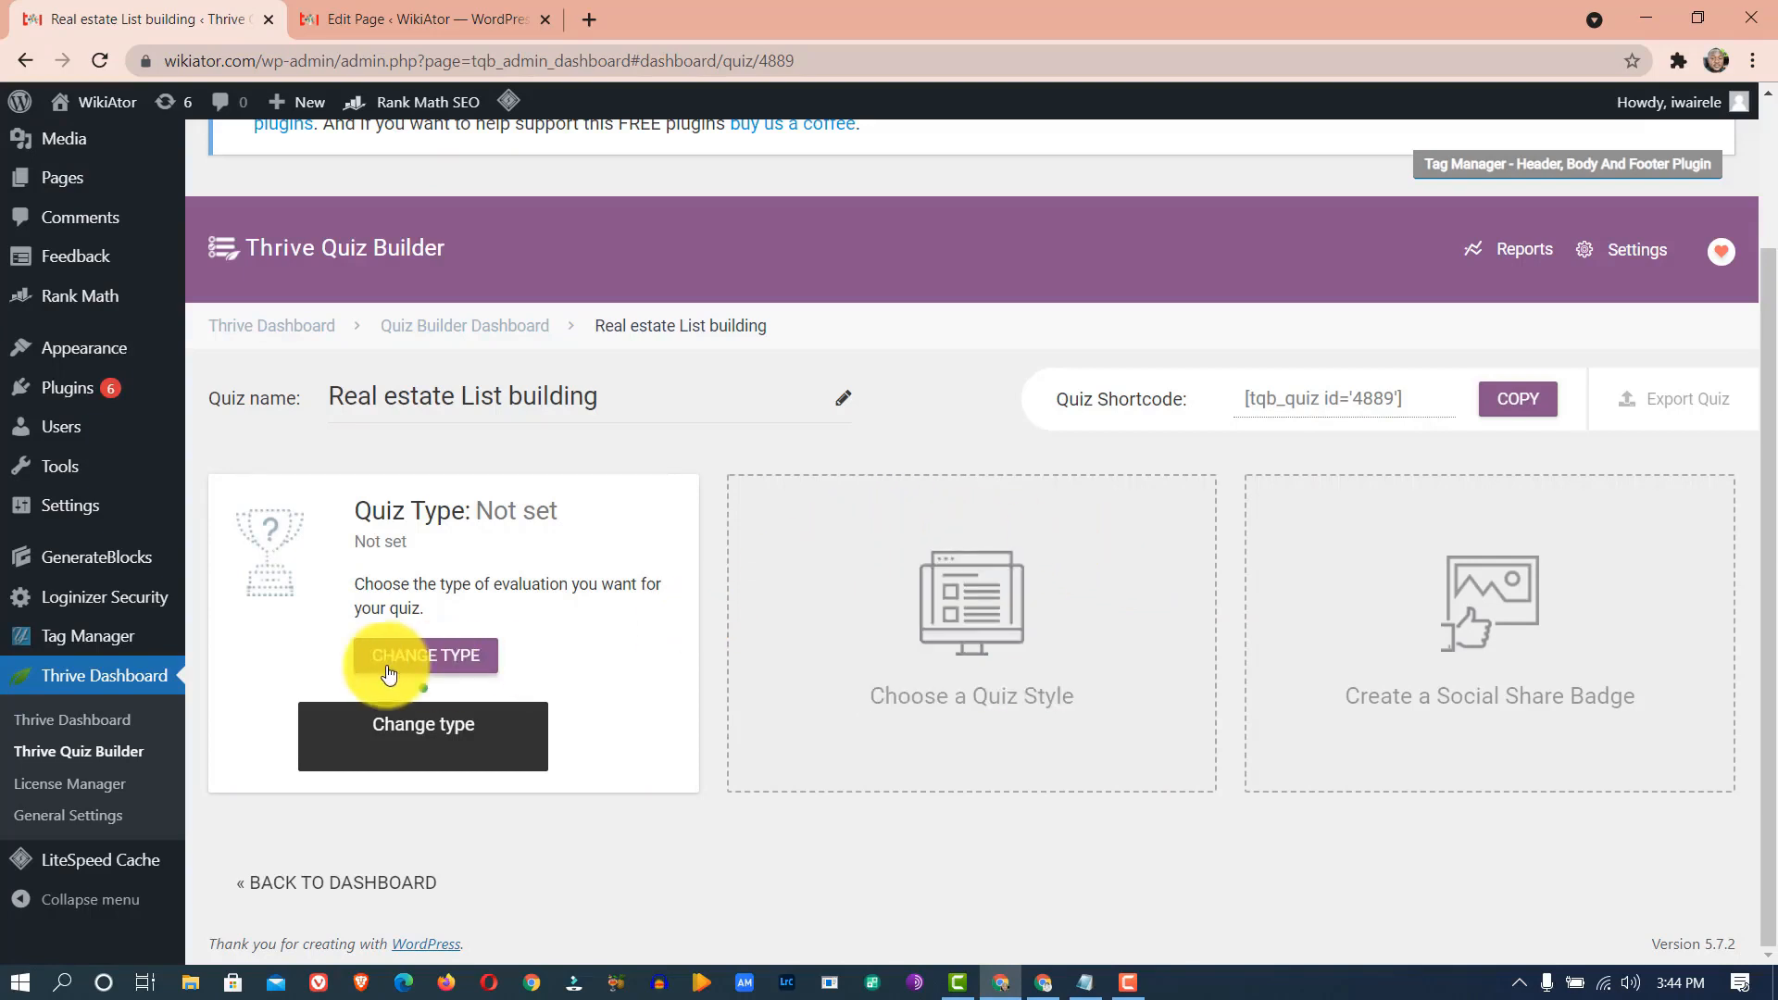
# - Set the quiz evaluation type to Category
pyautogui.click(417, 666)
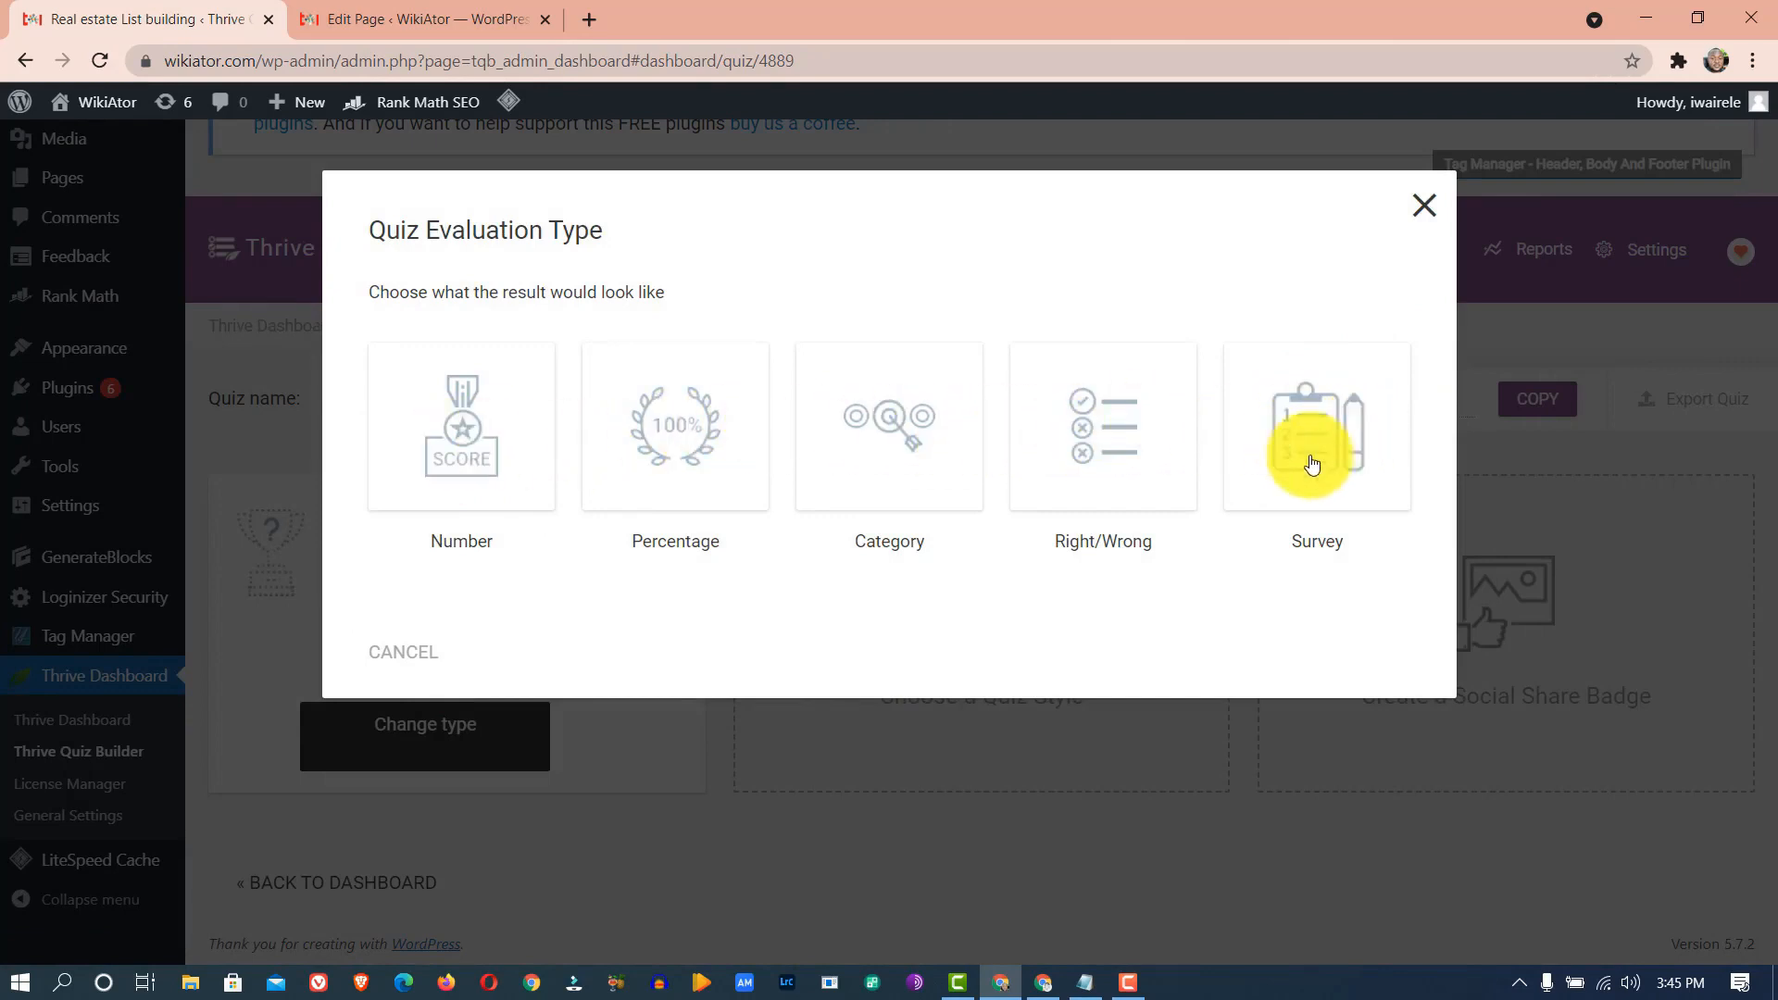
pyautogui.click(899, 451)
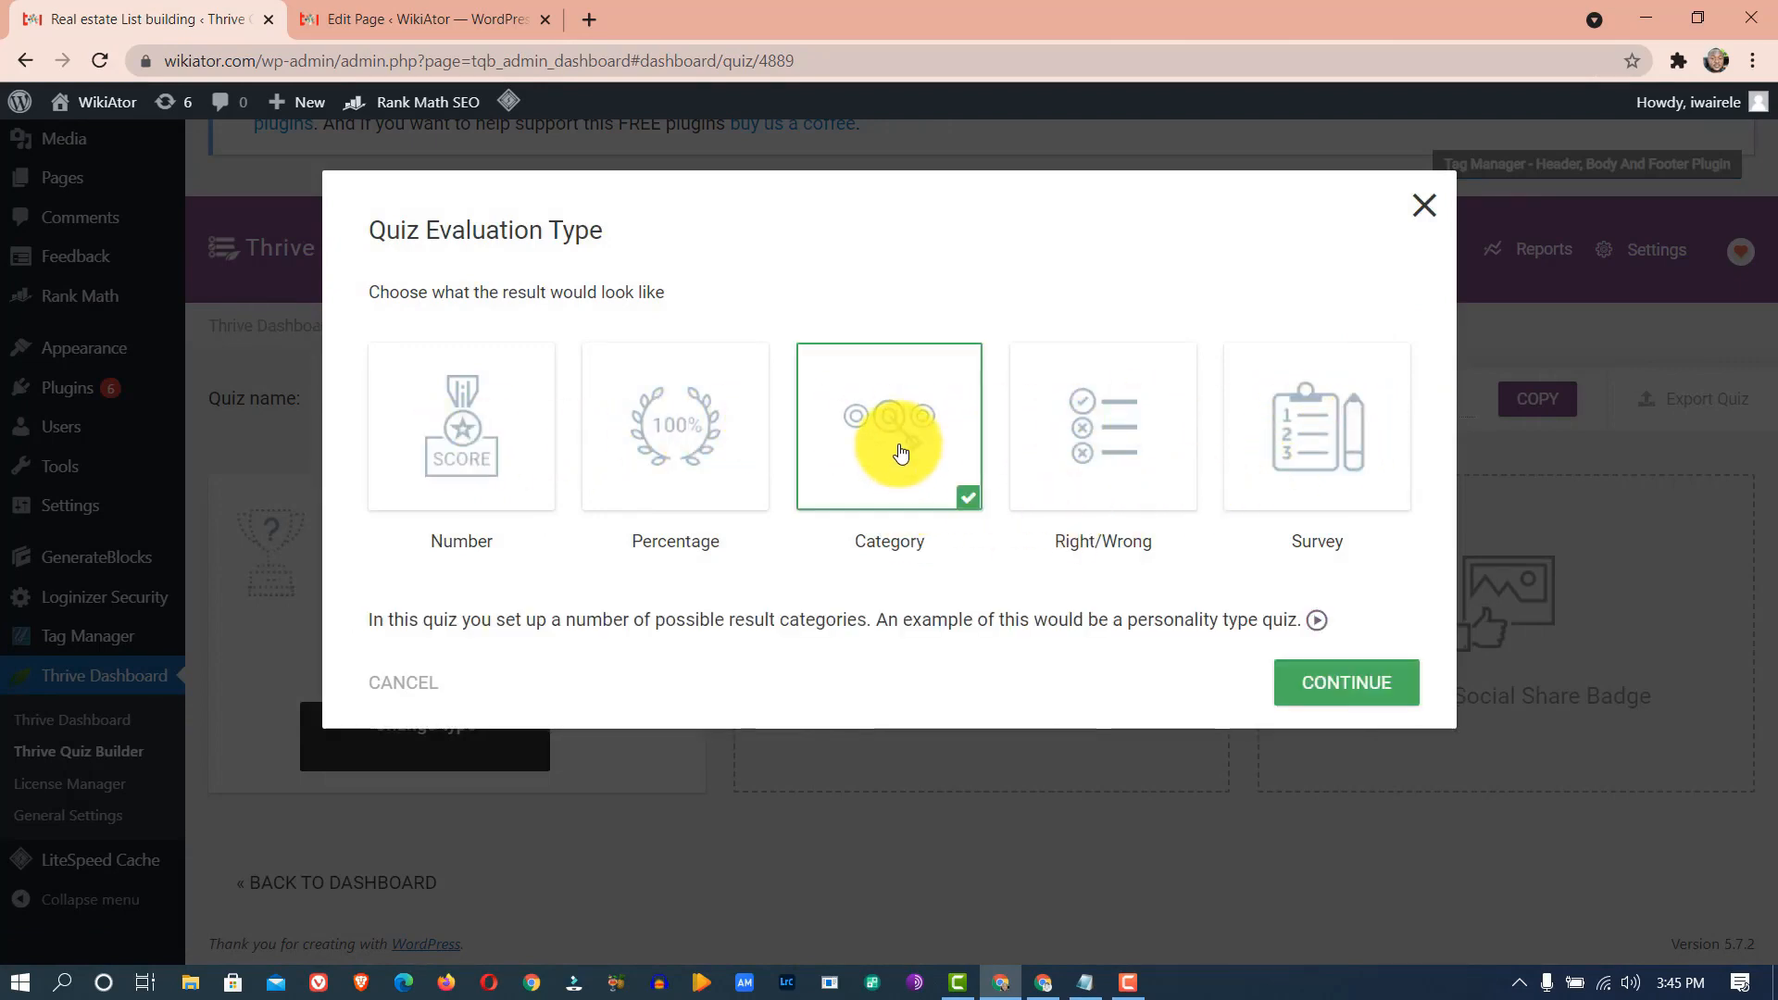
pyautogui.click(1346, 686)
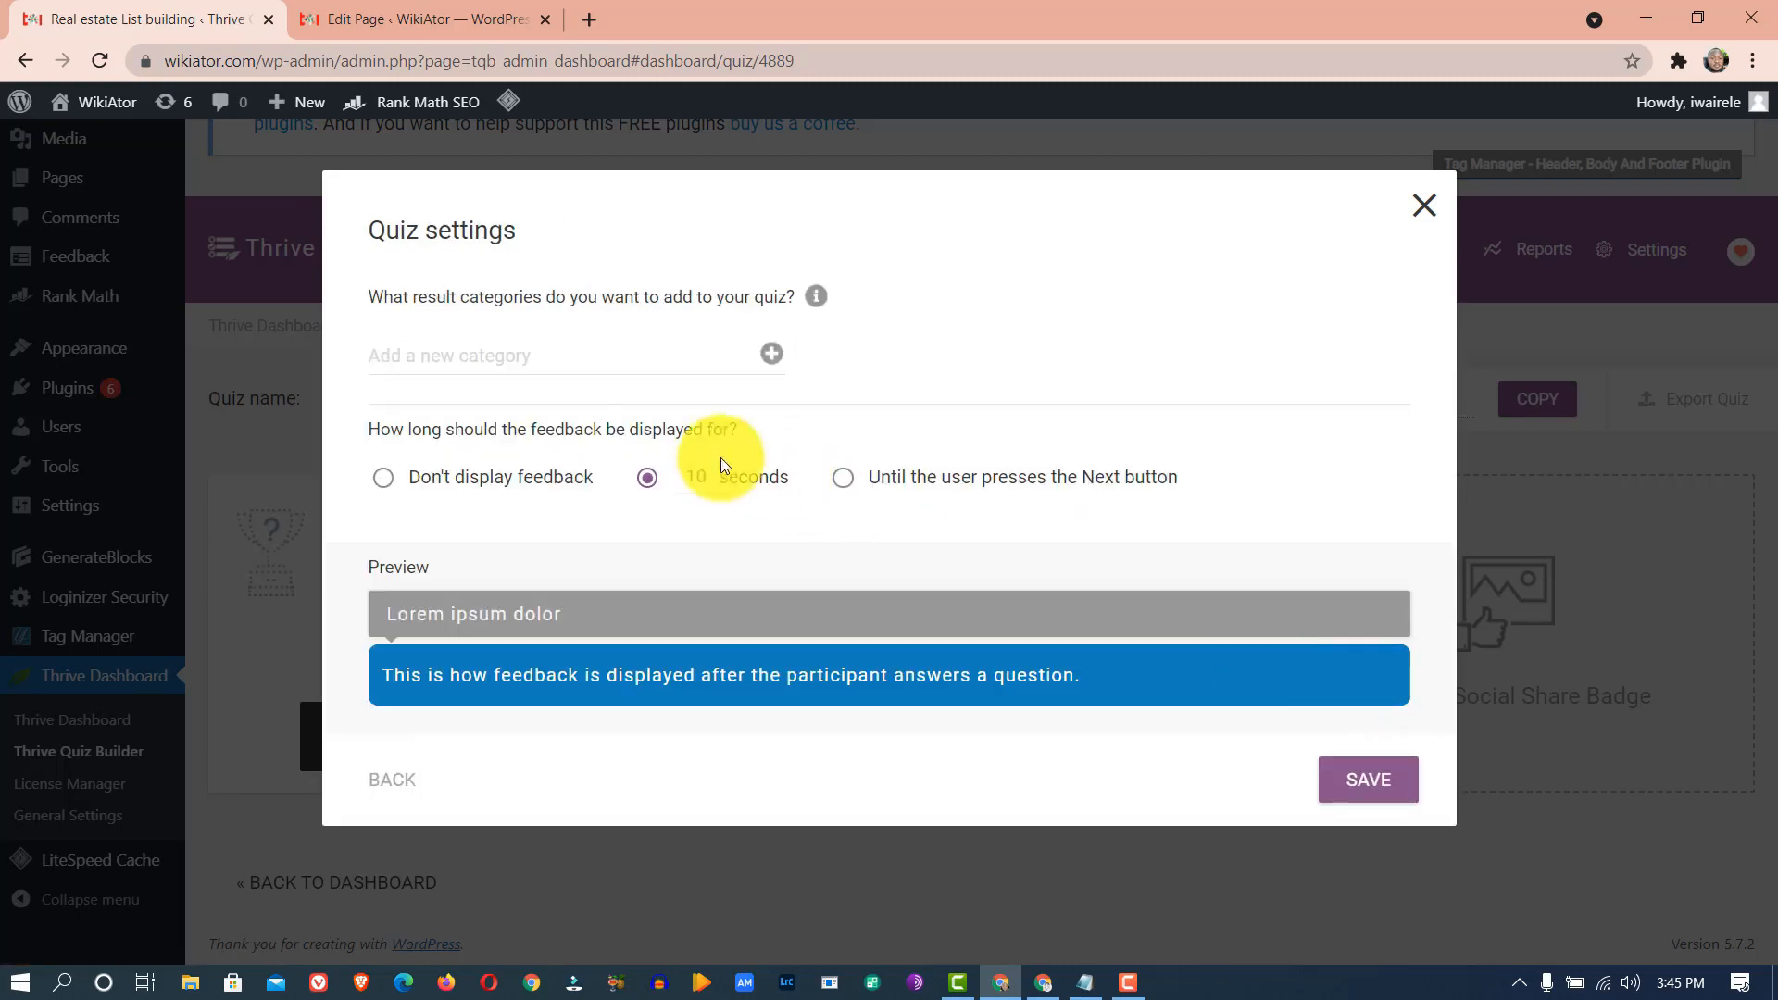
# - Add 'Small Client' as the first result category
pyautogui.click(551, 366)
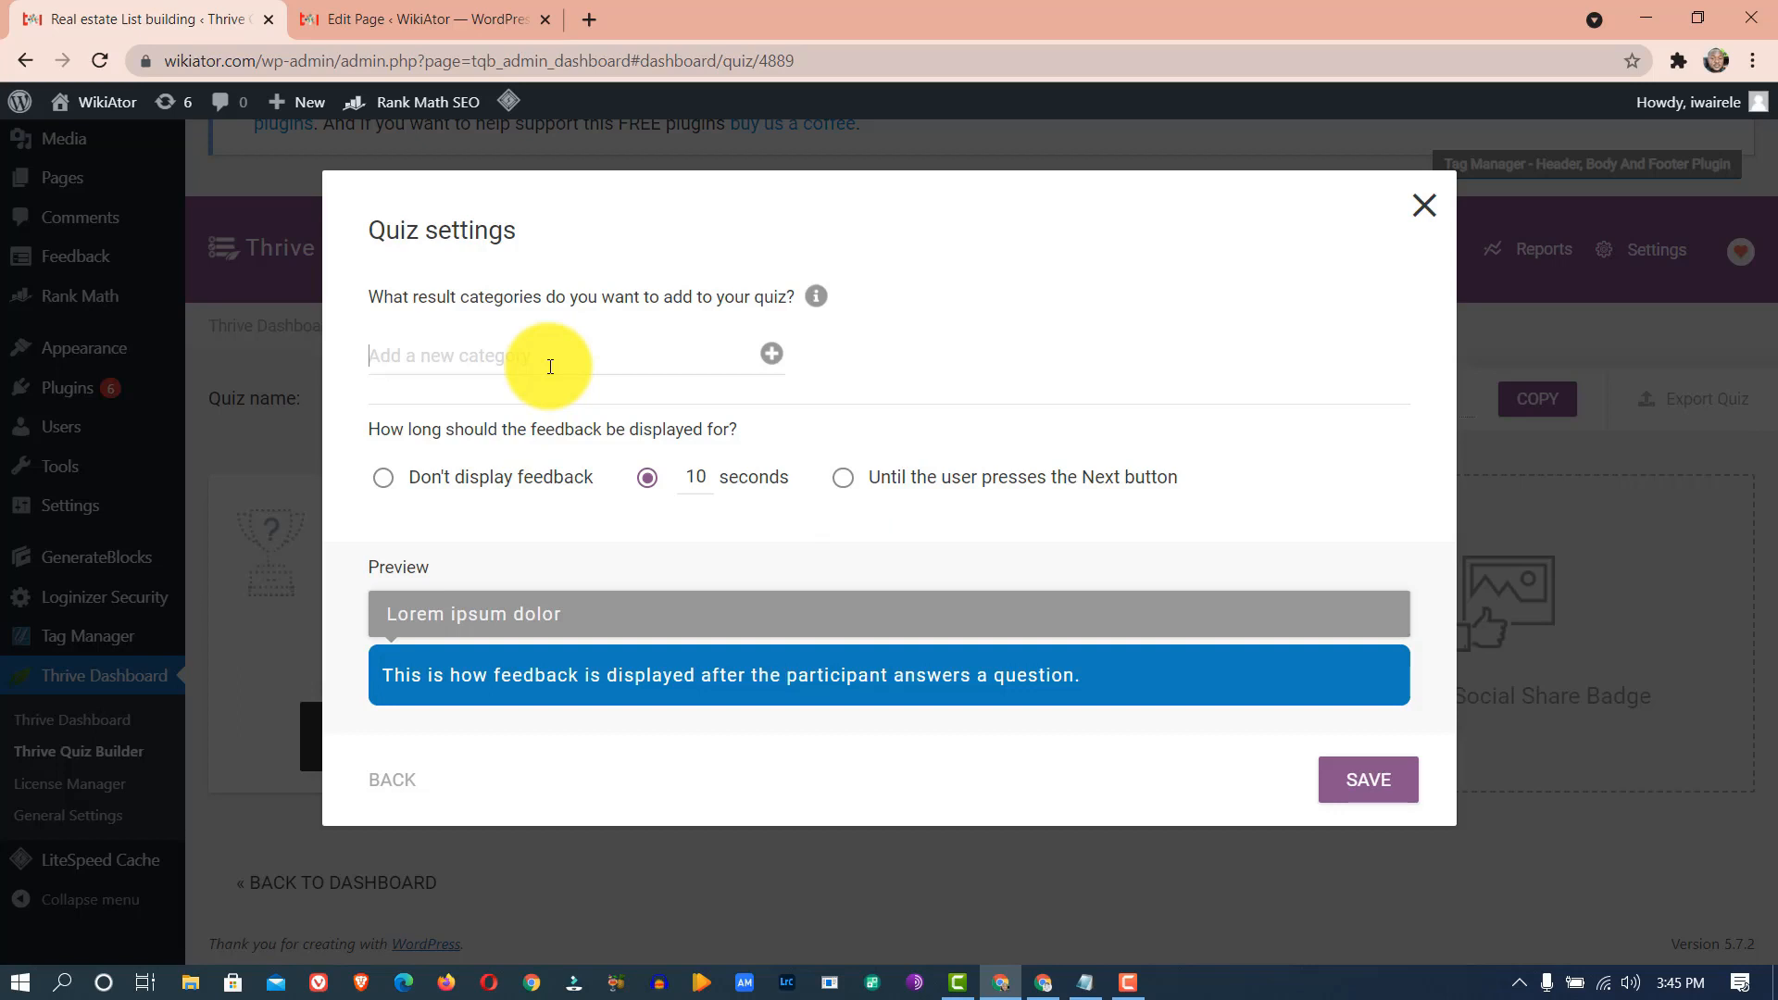
pyautogui.write('New Real Estate Client')
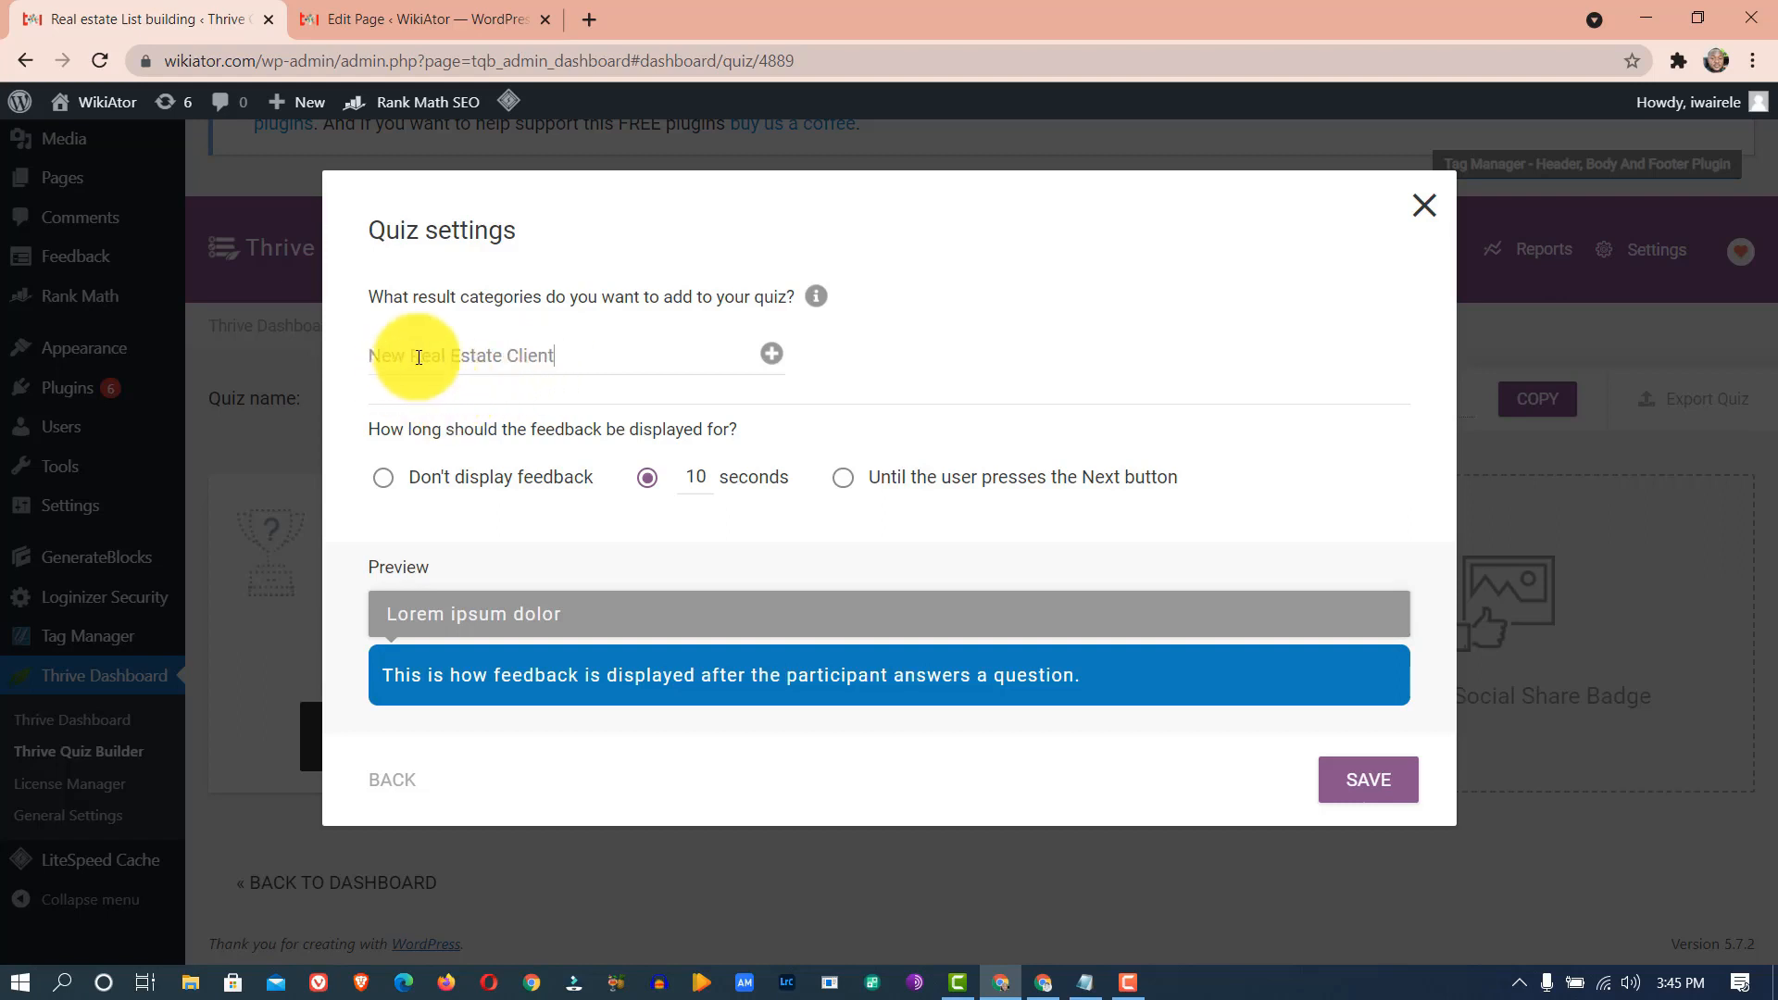
pyautogui.moveTo(502, 357); pyautogui.dragTo(330, 357)
pyautogui.write('Small')
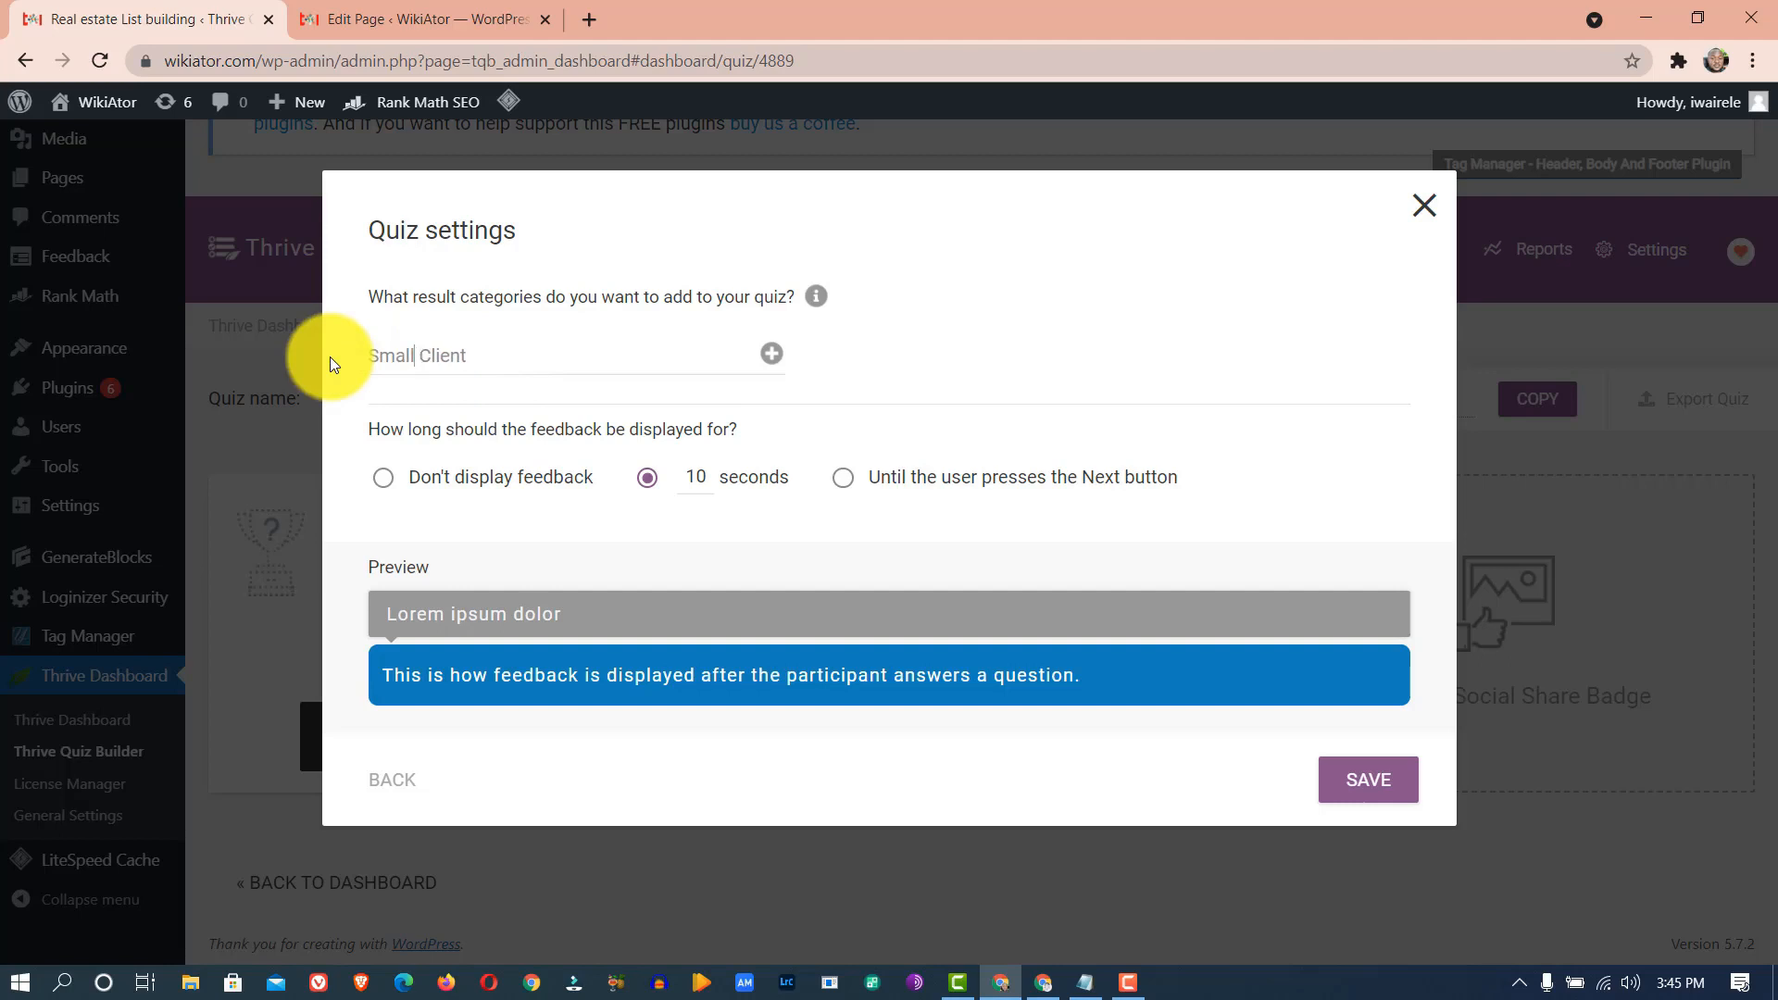
pyautogui.hotkey('ctrl', 'a')
pyautogui.hotkey('ctrl', 'c')
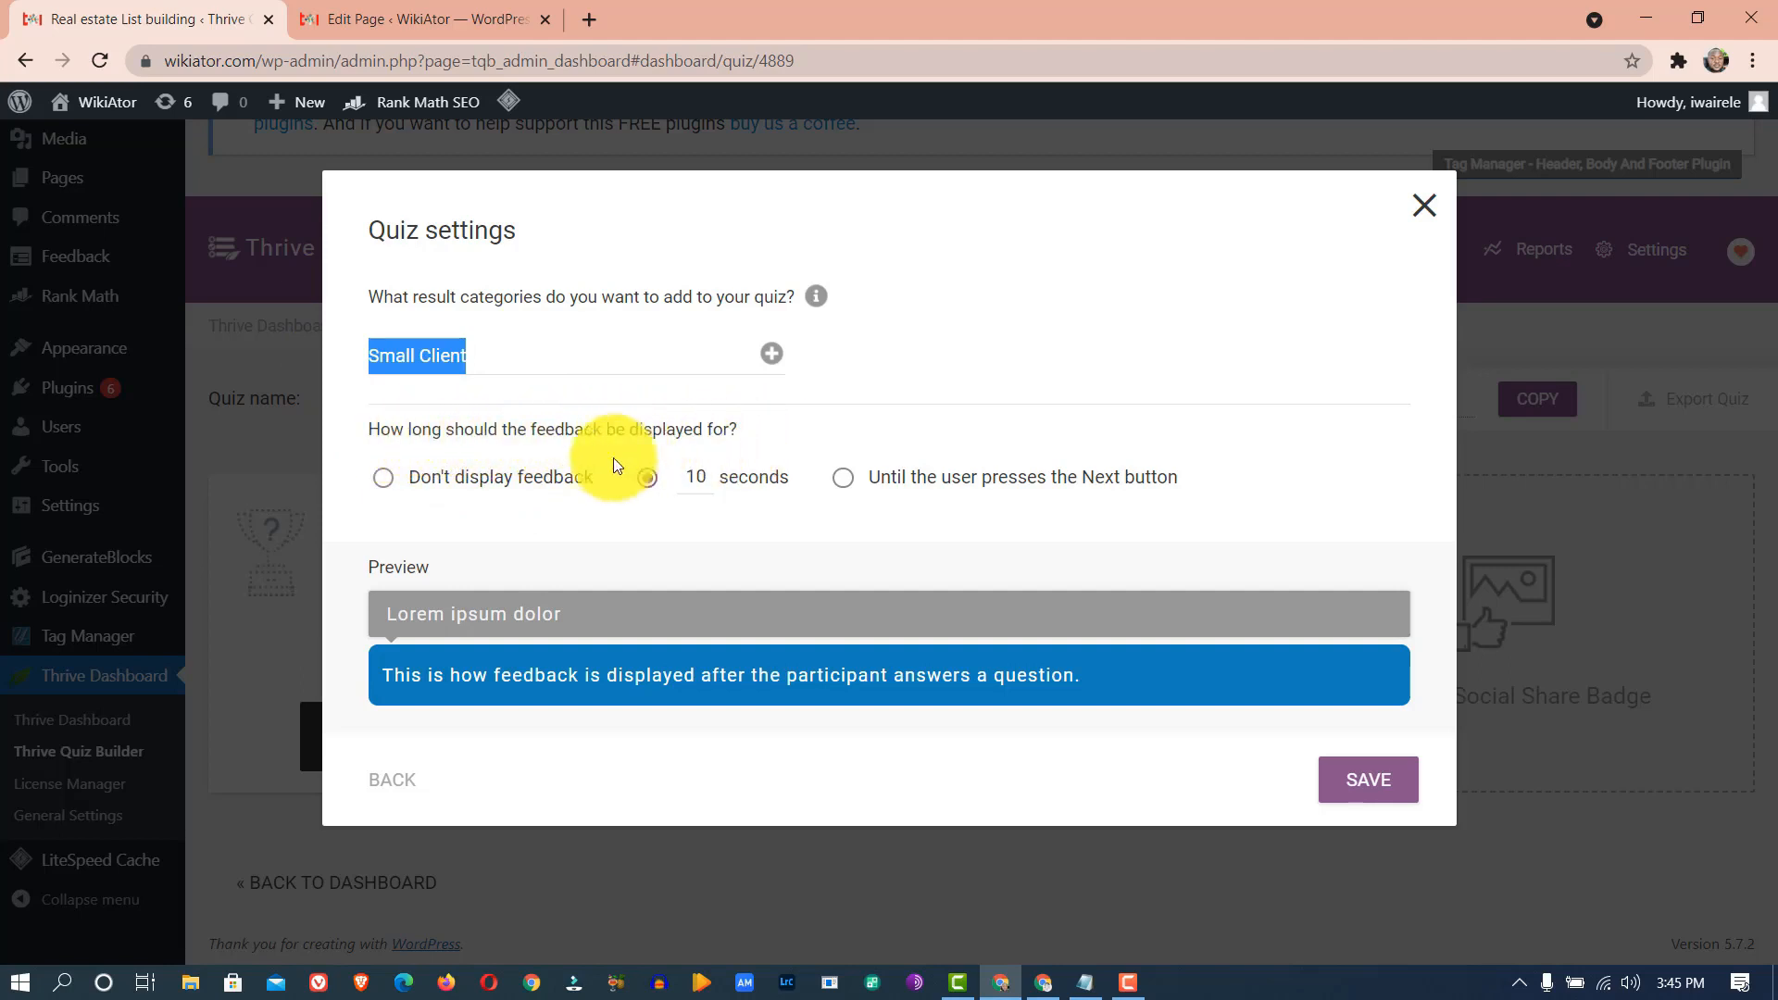
pyautogui.click(504, 474)
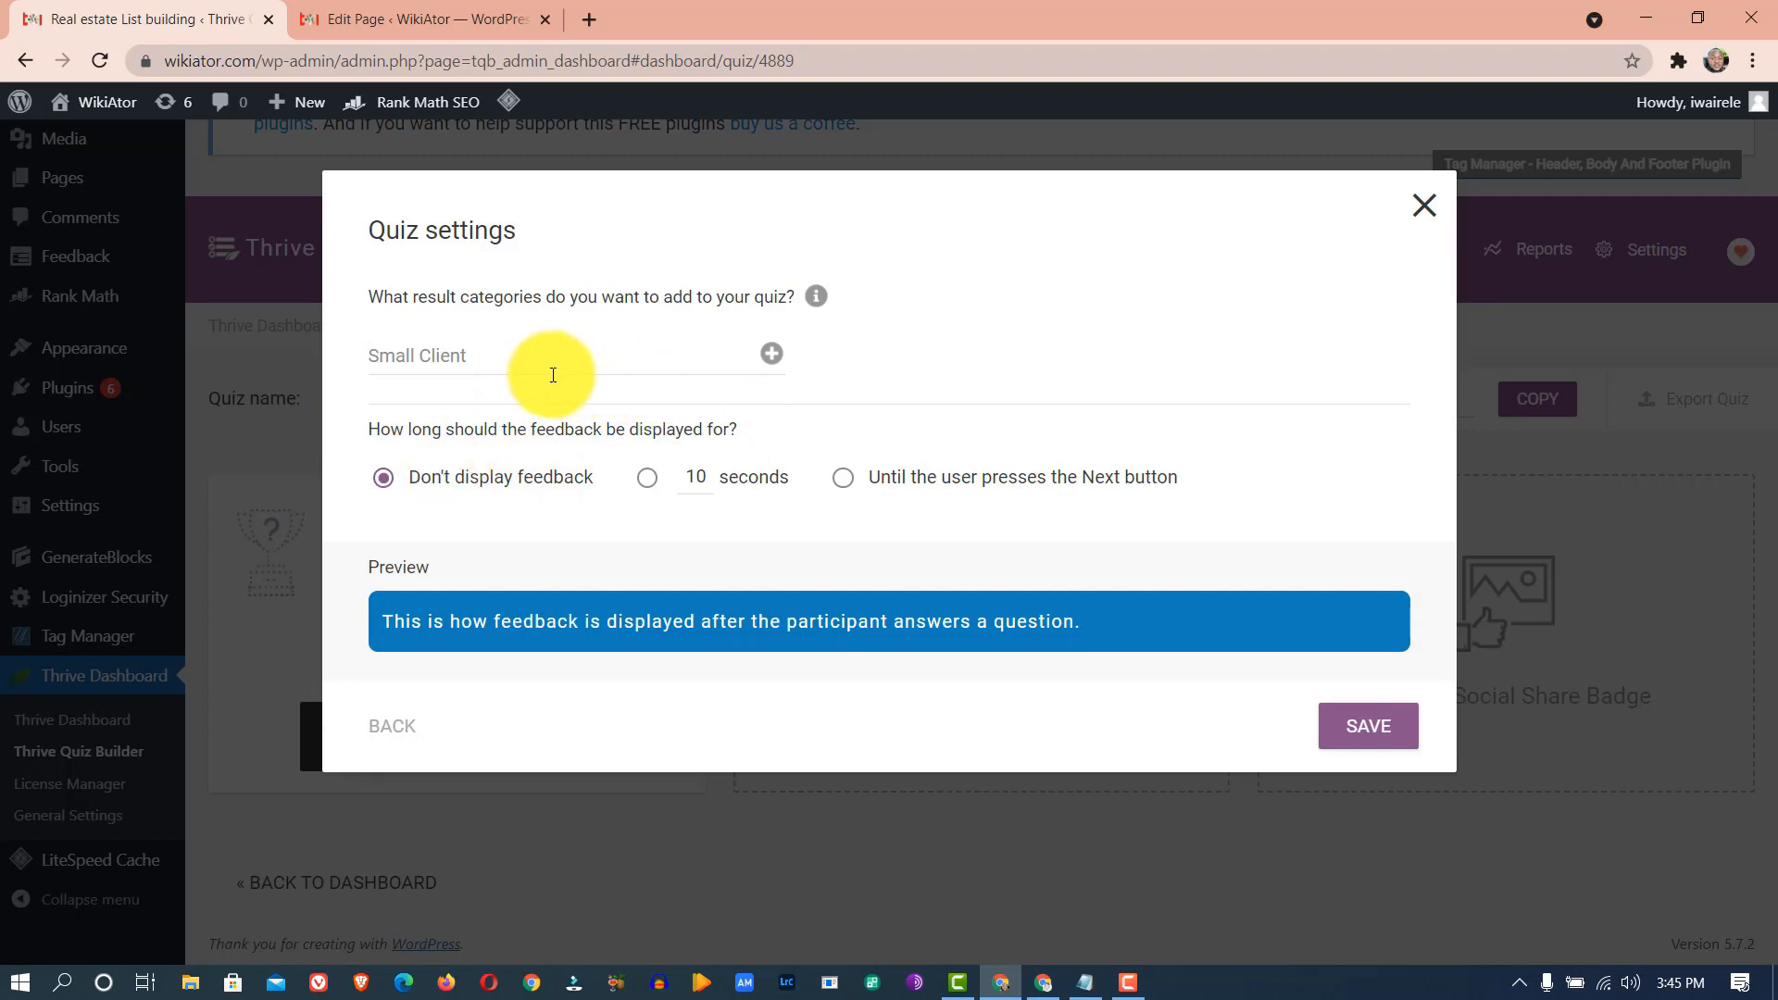
pyautogui.click(774, 356)
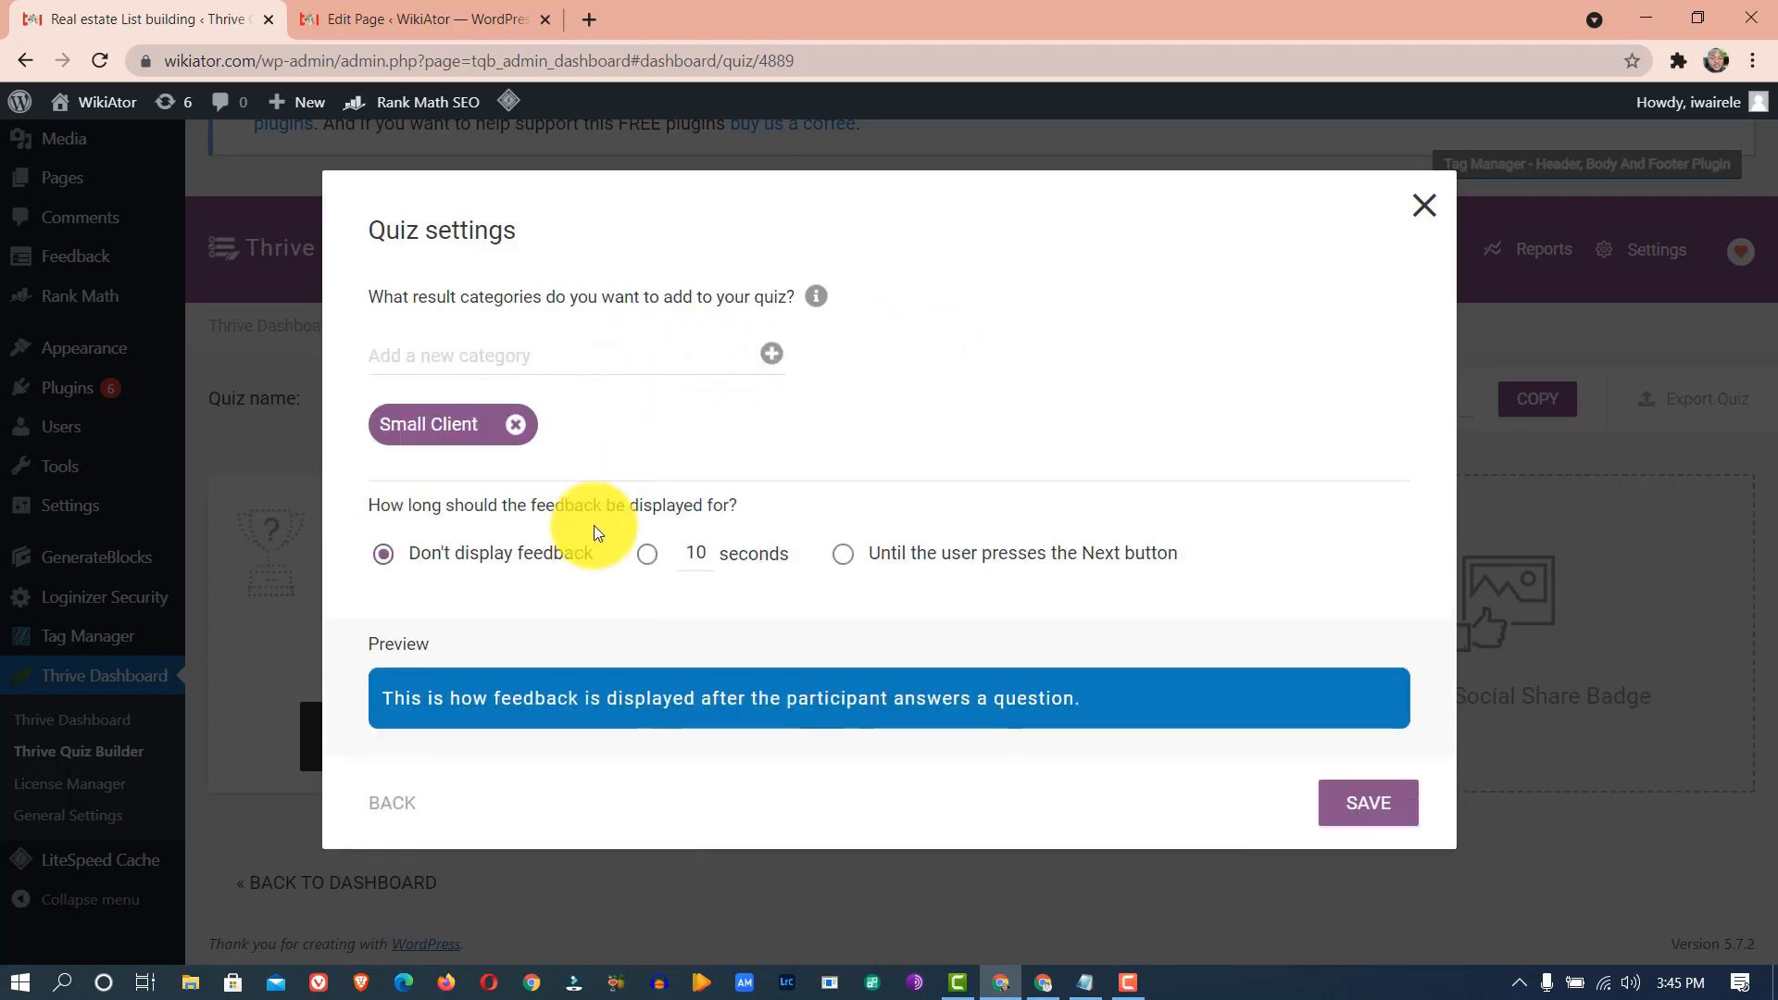
# - Add the result categories 'Medium Client' and 'Big Client'
pyautogui.click(572, 358)
pyautogui.hotkey('ctrl', 'v')
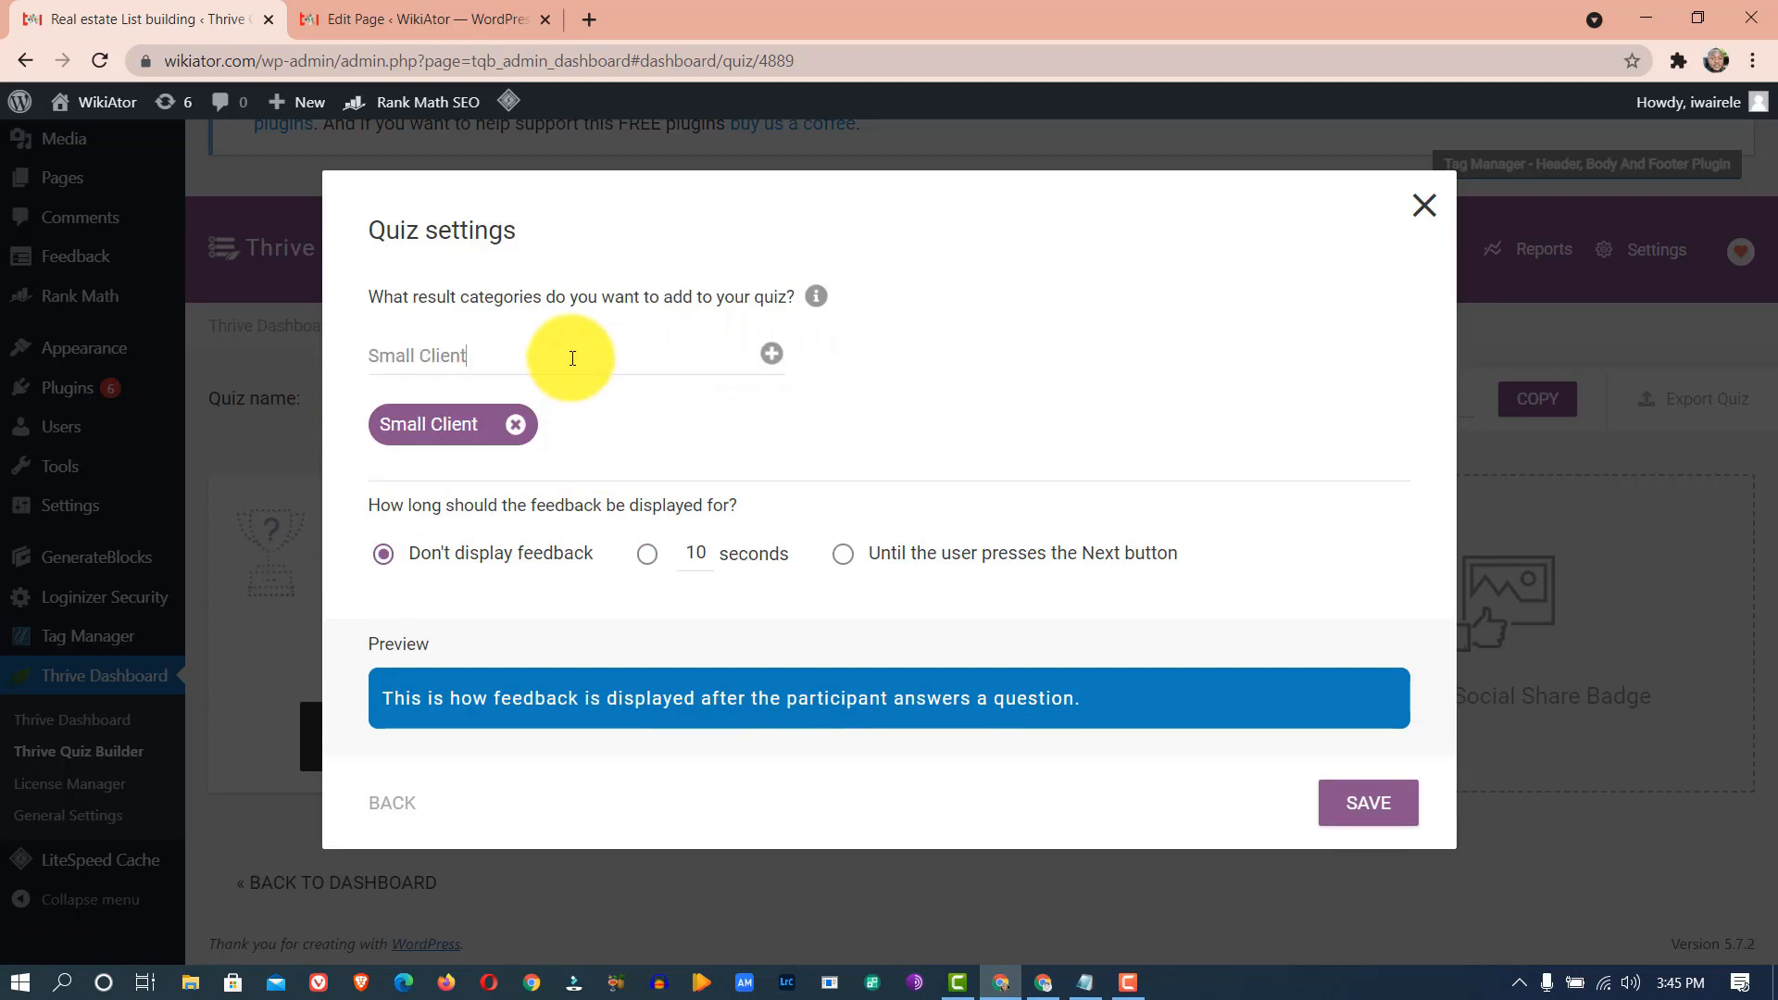
pyautogui.moveTo(456, 357); pyautogui.dragTo(338, 371)
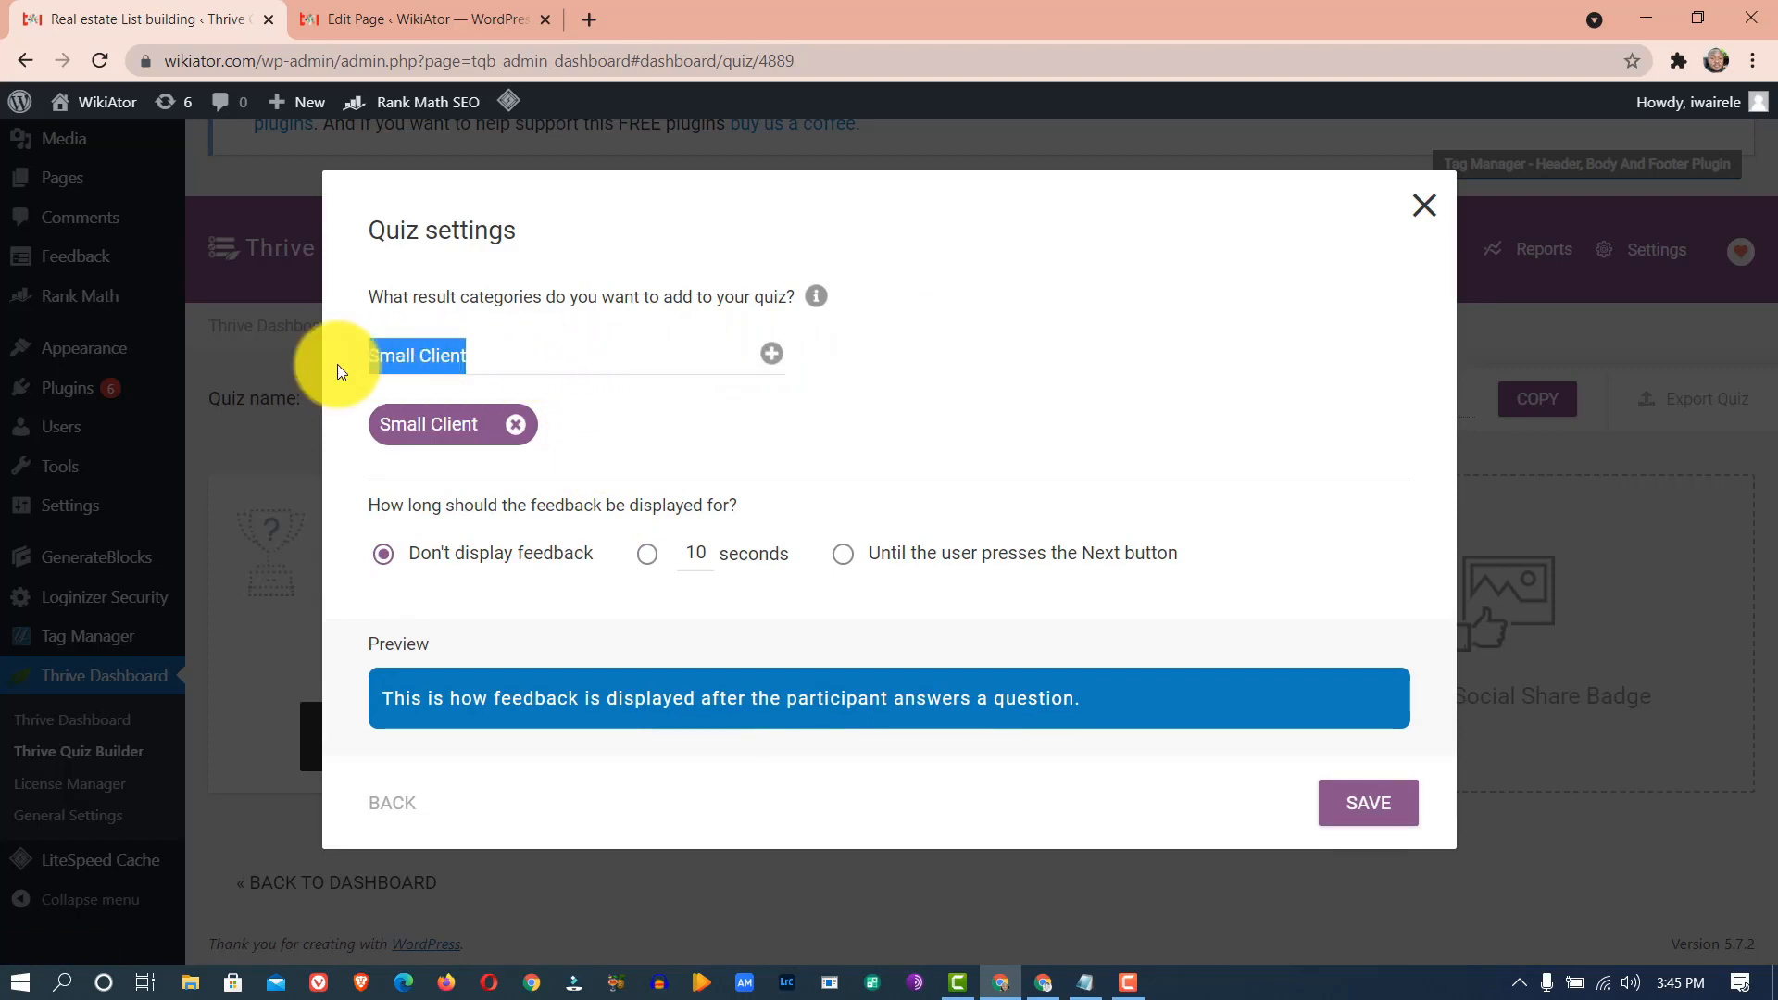
pyautogui.write('Medi')
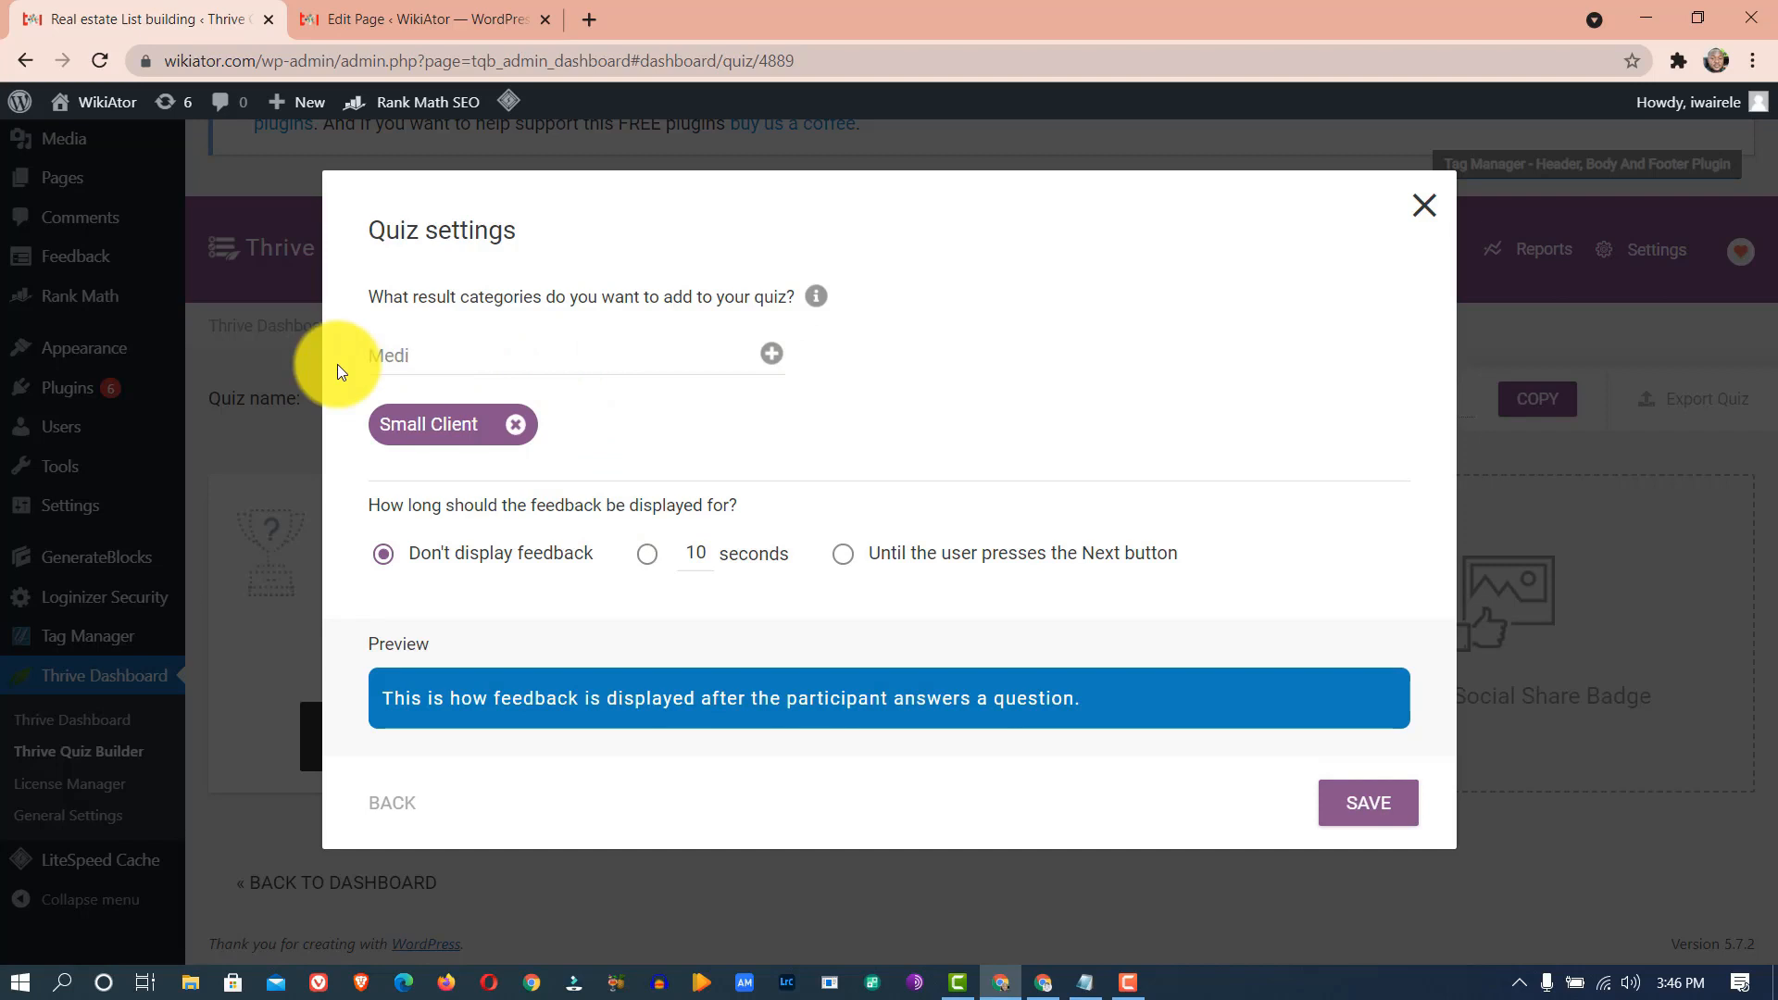
pyautogui.write('um Client')
pyautogui.click(771, 357)
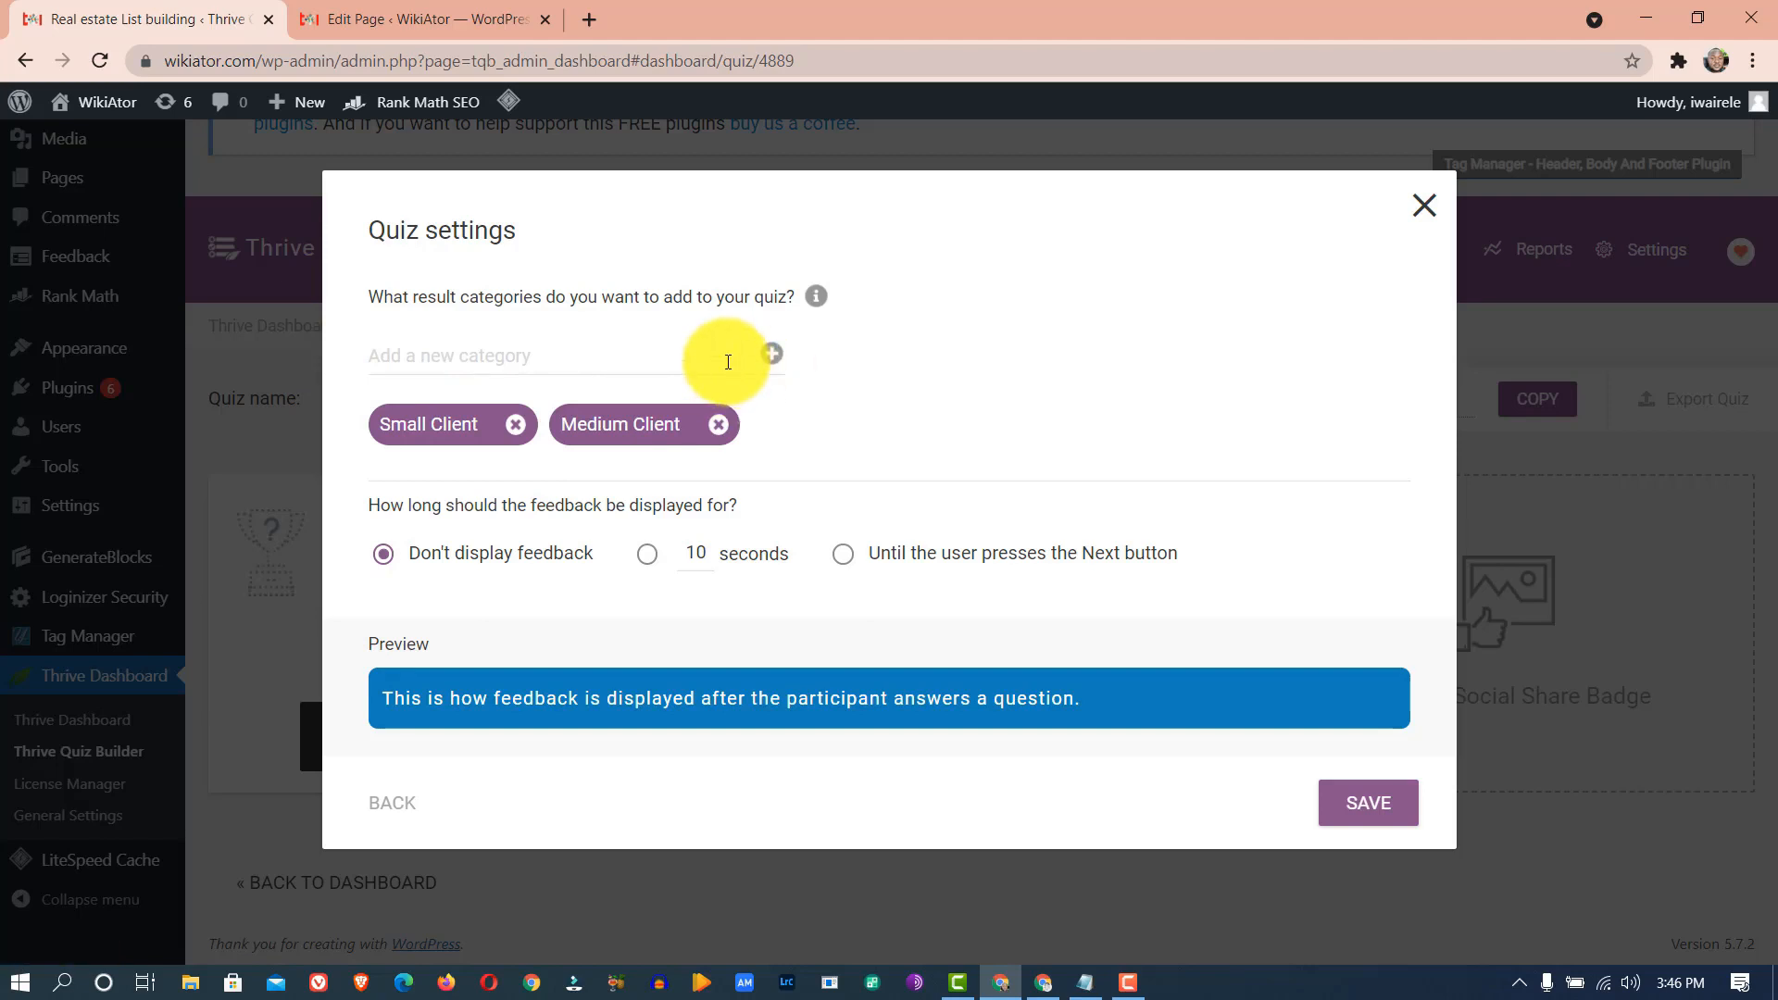
pyautogui.write('Big Client')
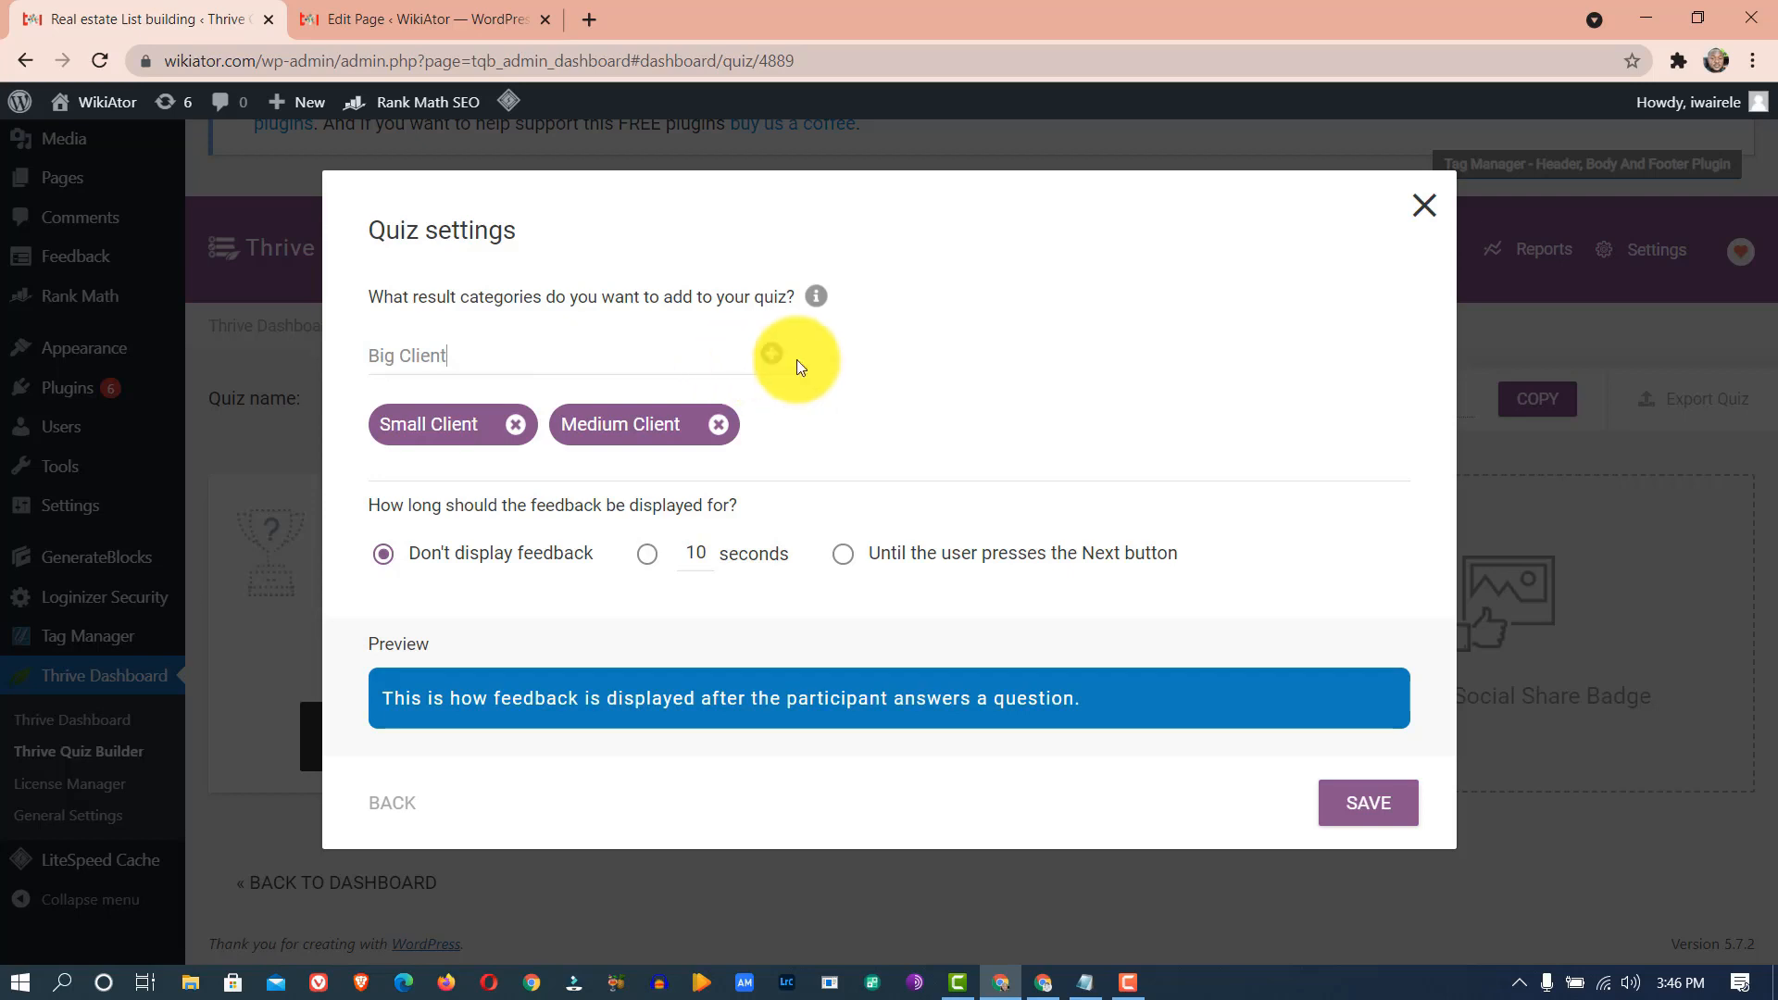
pyautogui.click(772, 357)
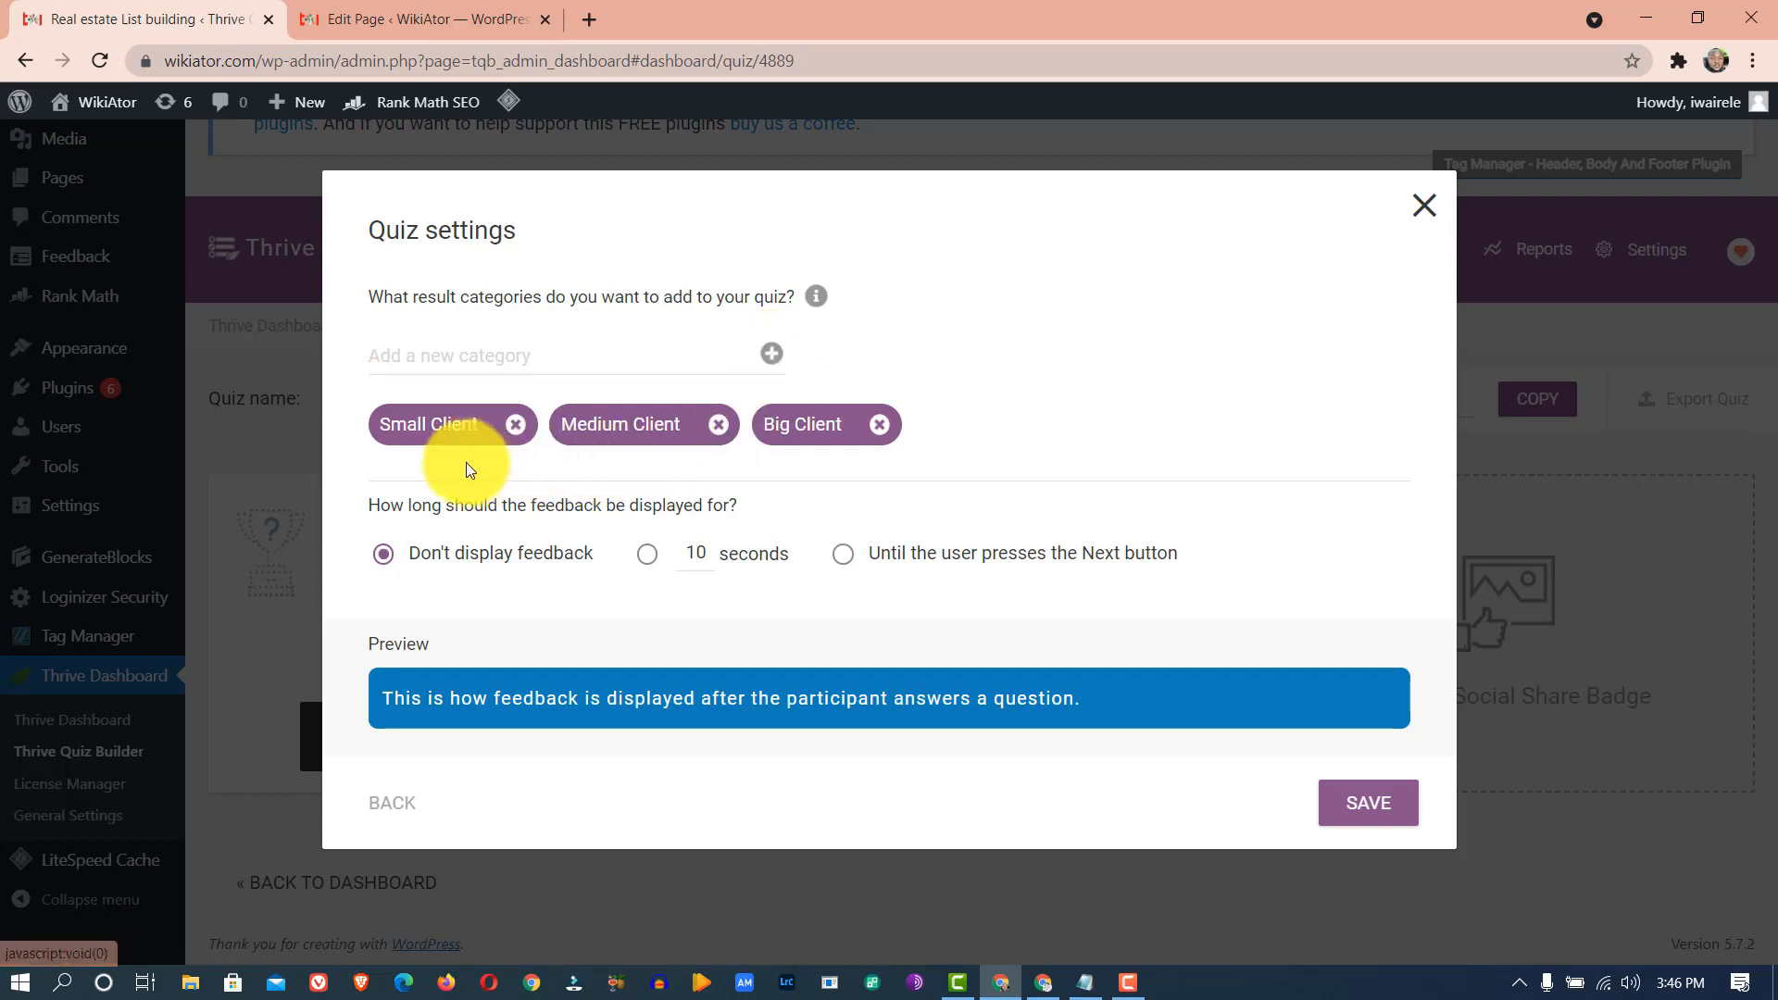
# - Set answer feedback to Don't display feedback and save the quiz settings
pyautogui.click(647, 553)
pyautogui.moveTo(704, 558); pyautogui.dragTo(687, 558)
pyautogui.write('5')
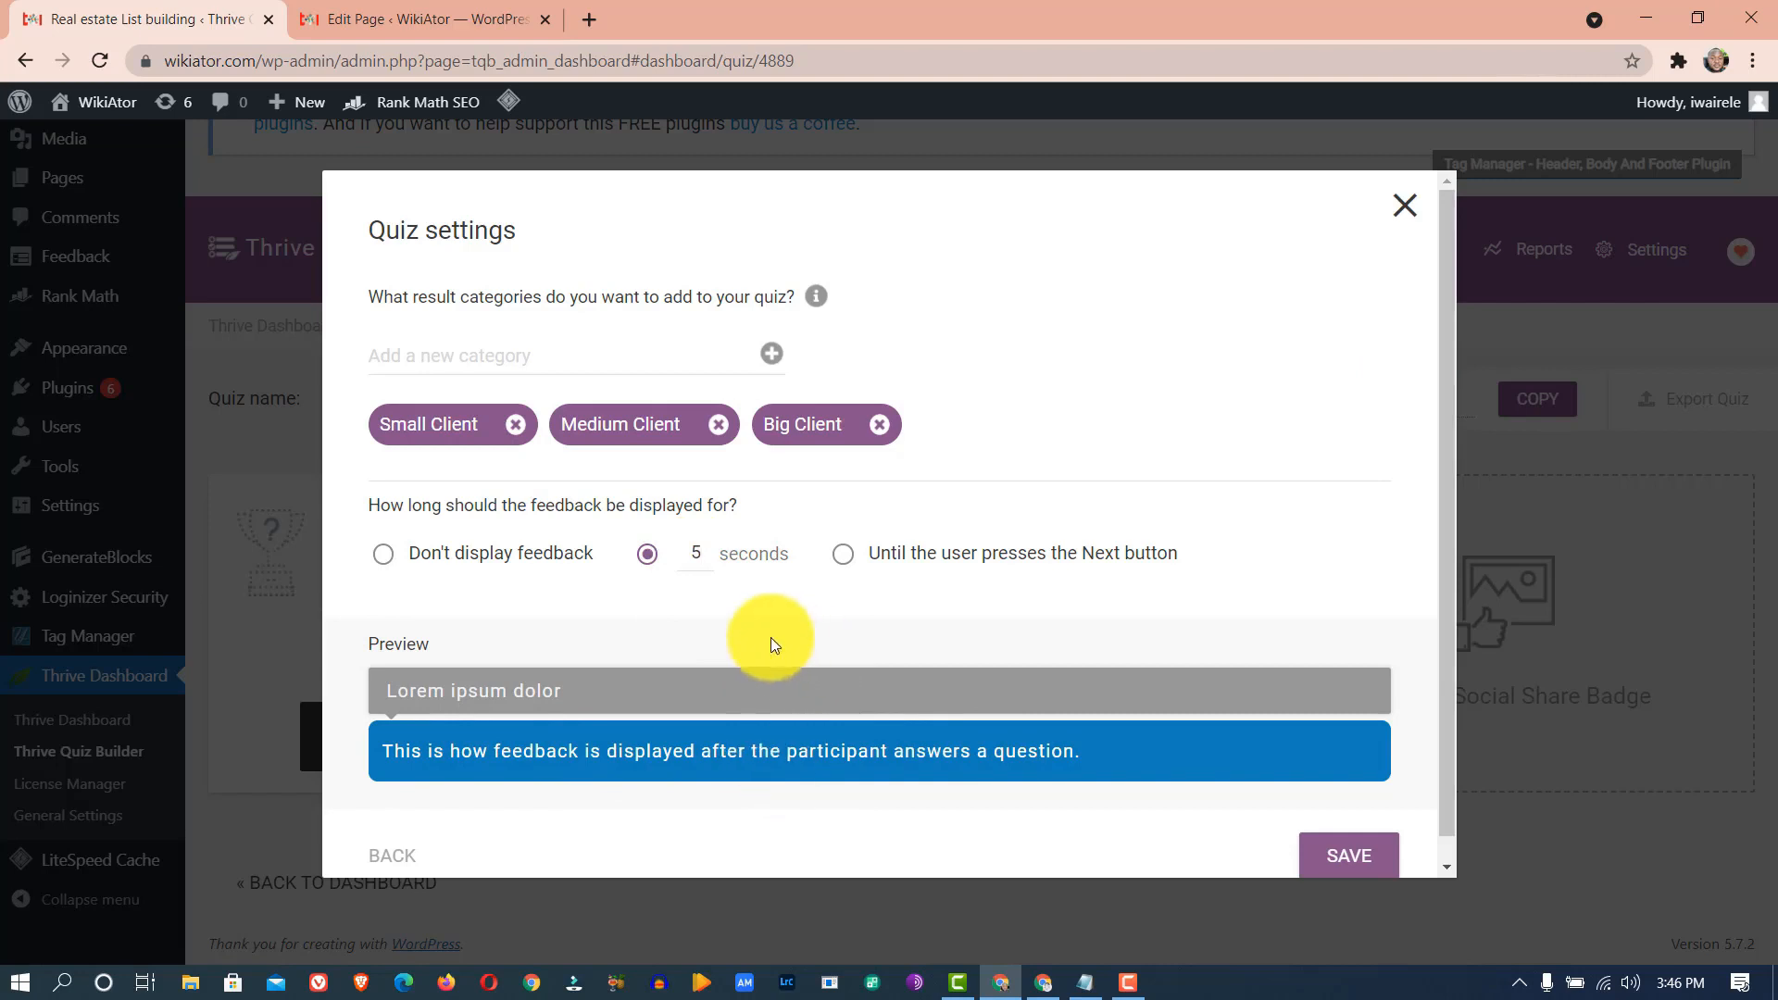
pyautogui.click(844, 559)
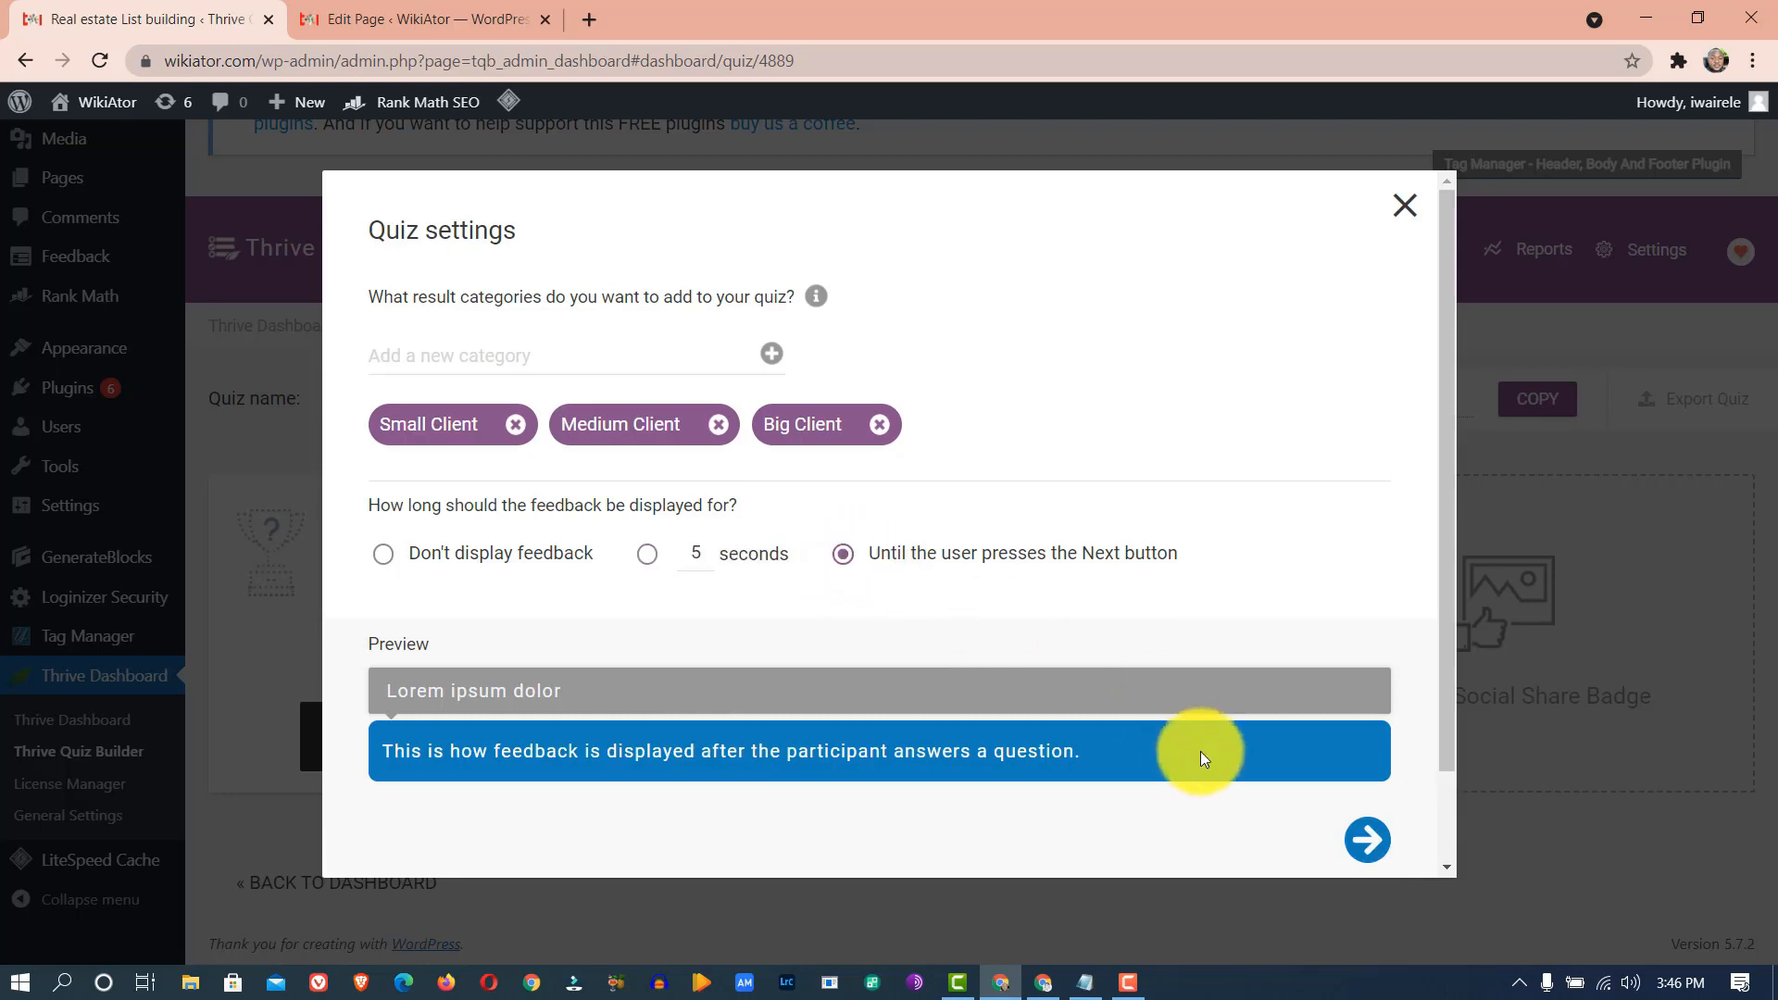
pyautogui.click(384, 553)
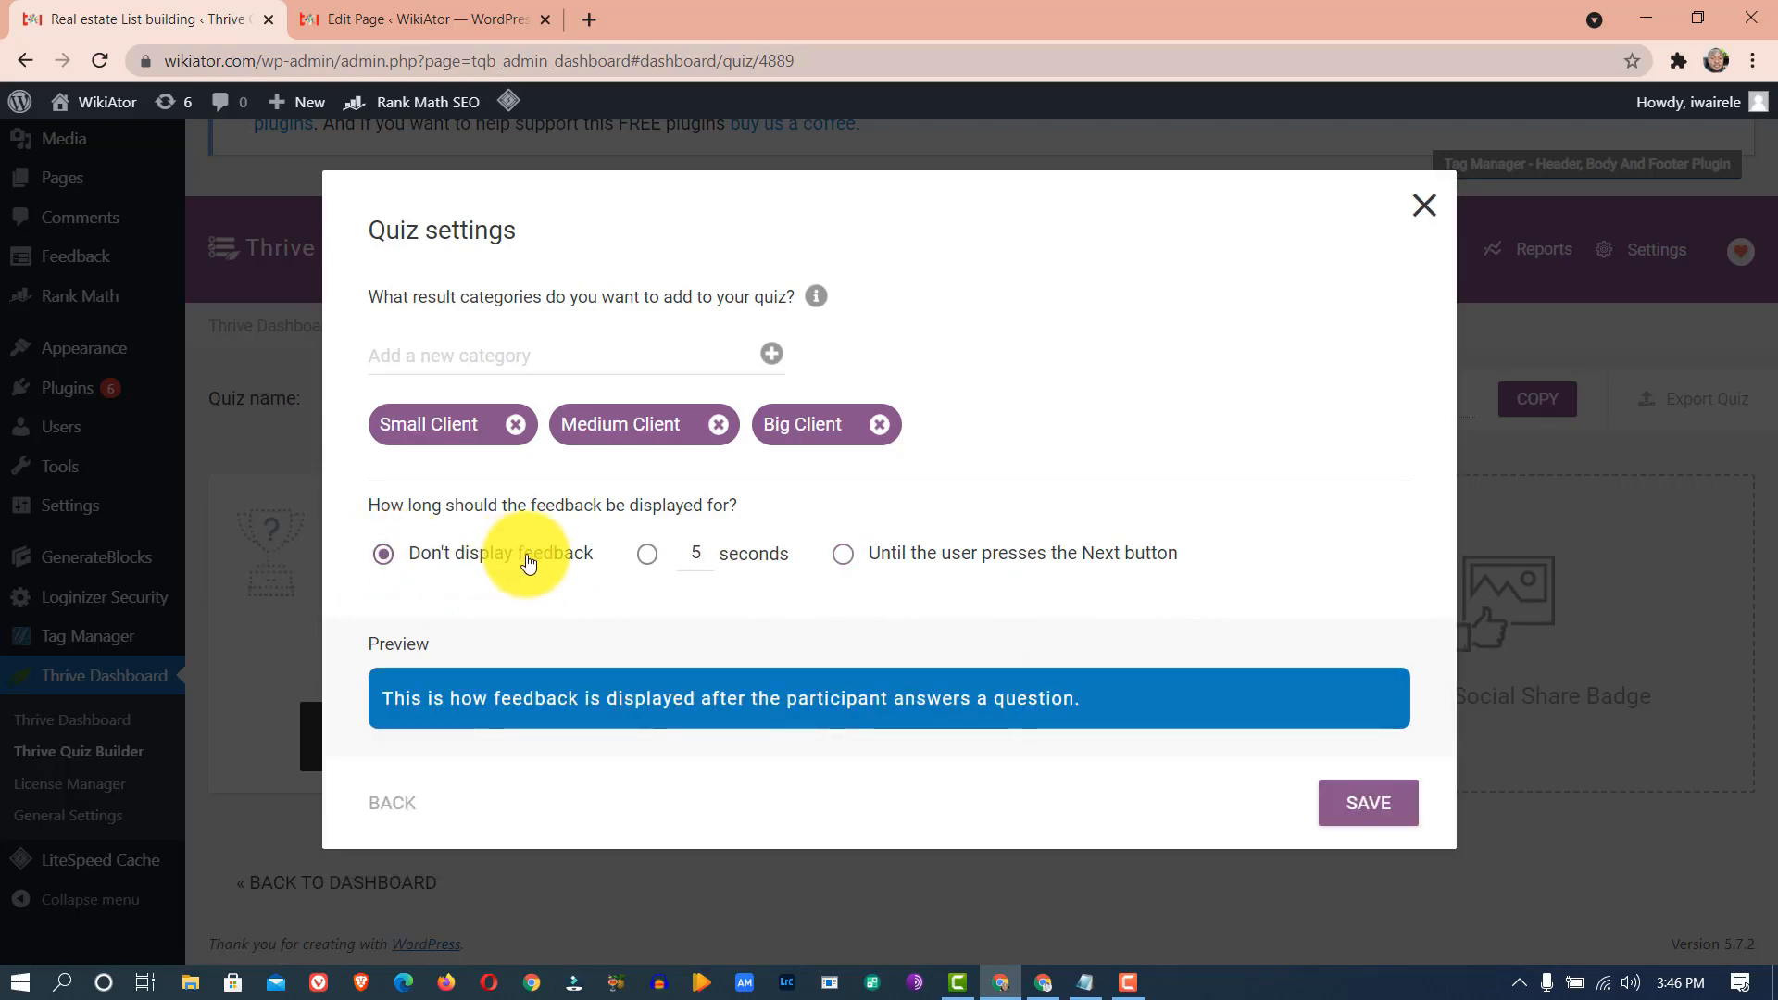
pyautogui.click(1368, 804)
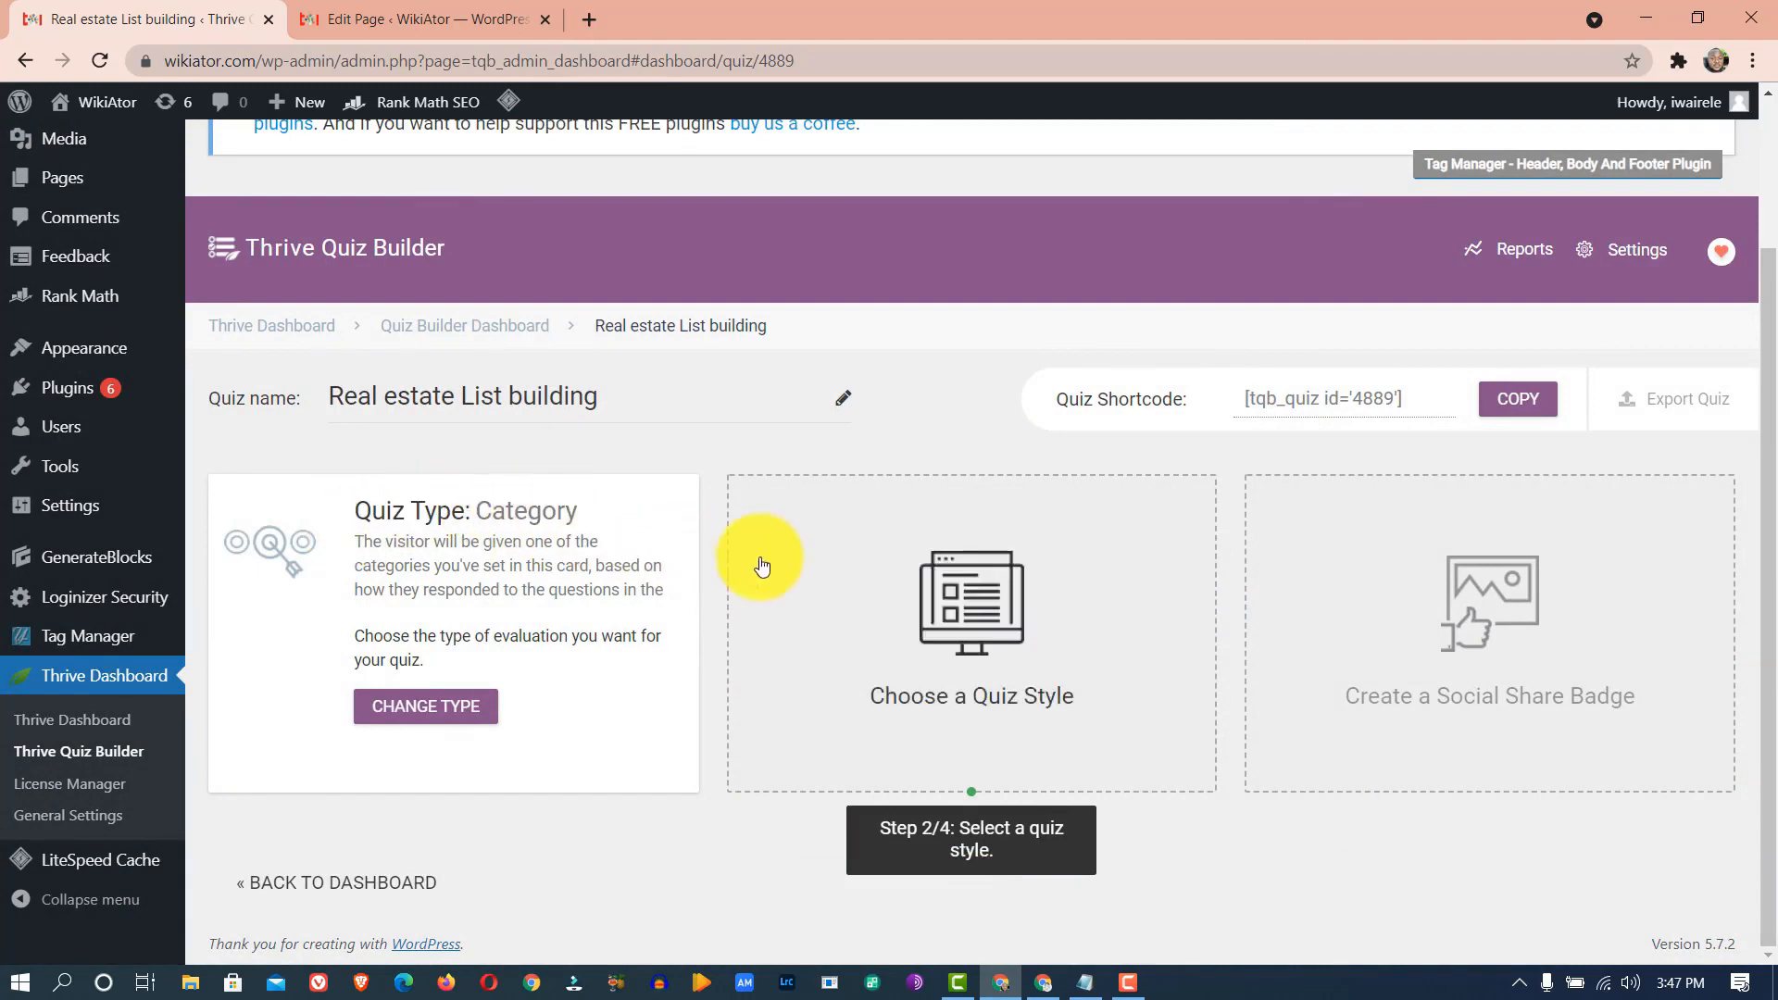
# - Pick the Light Blue card from the quiz style list and apply it
pyautogui.click(951, 597)
pyautogui.moveTo(1543, 253); pyautogui.dragTo(1543, 426)
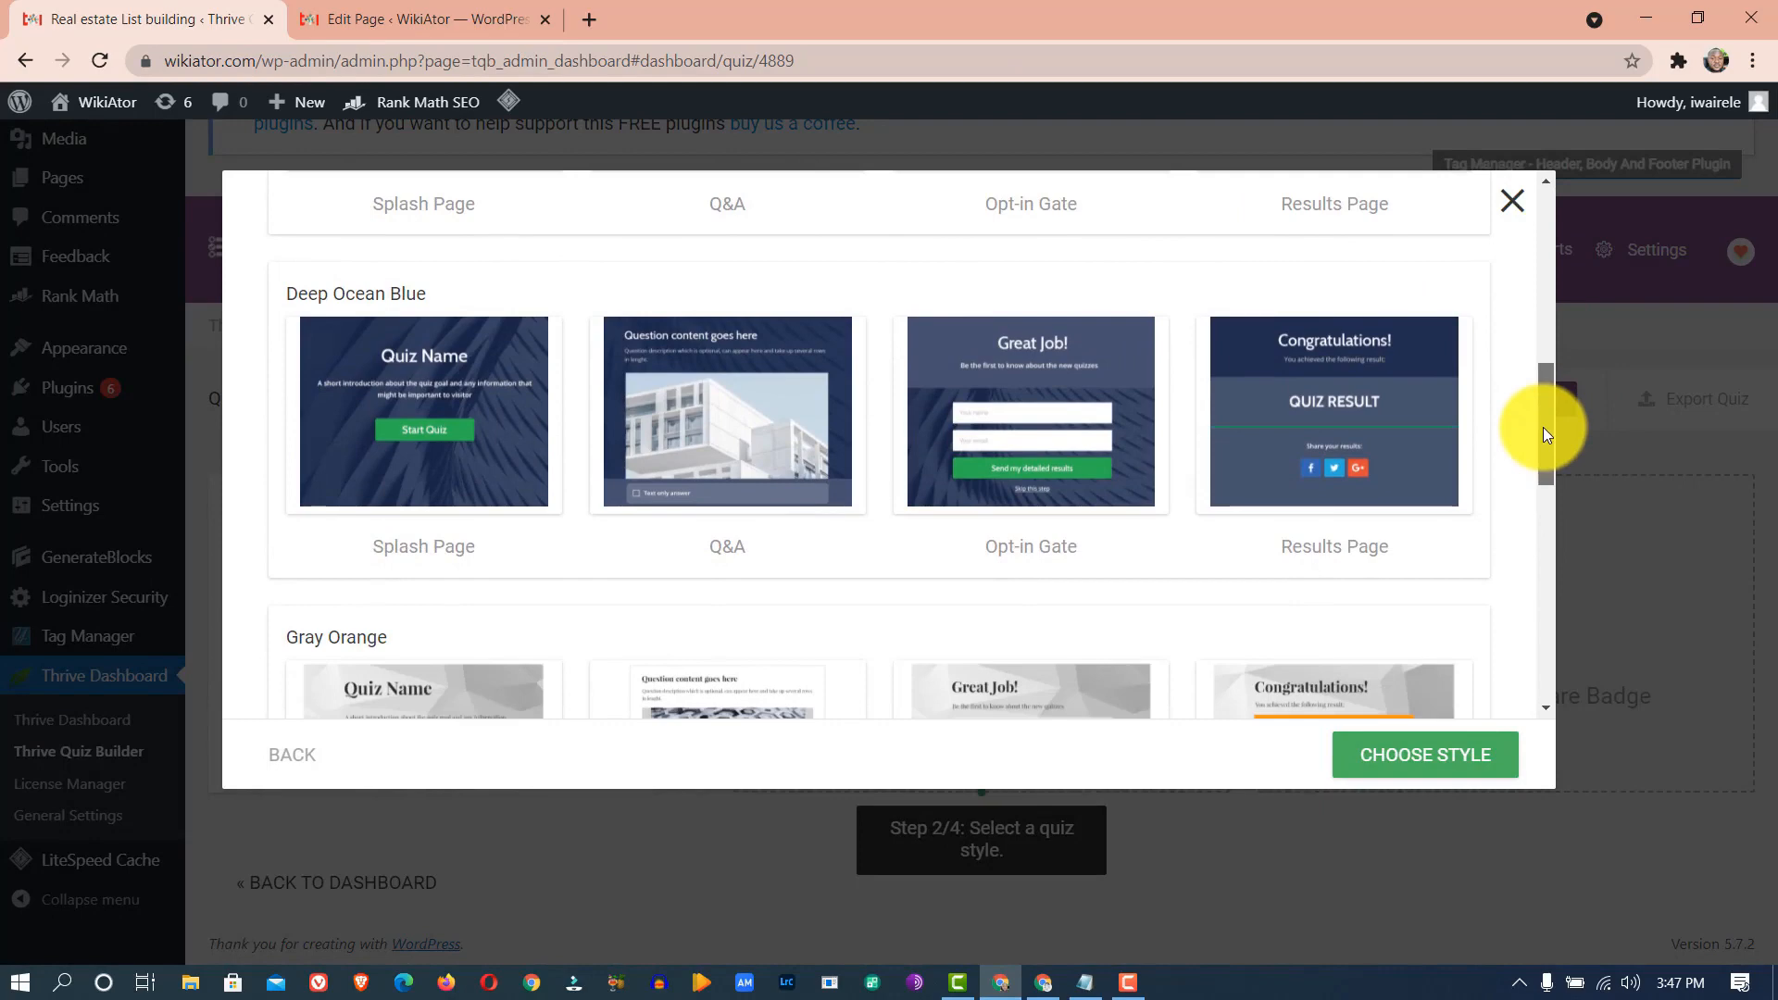
pyautogui.moveTo(1543, 426); pyautogui.dragTo(1563, 149)
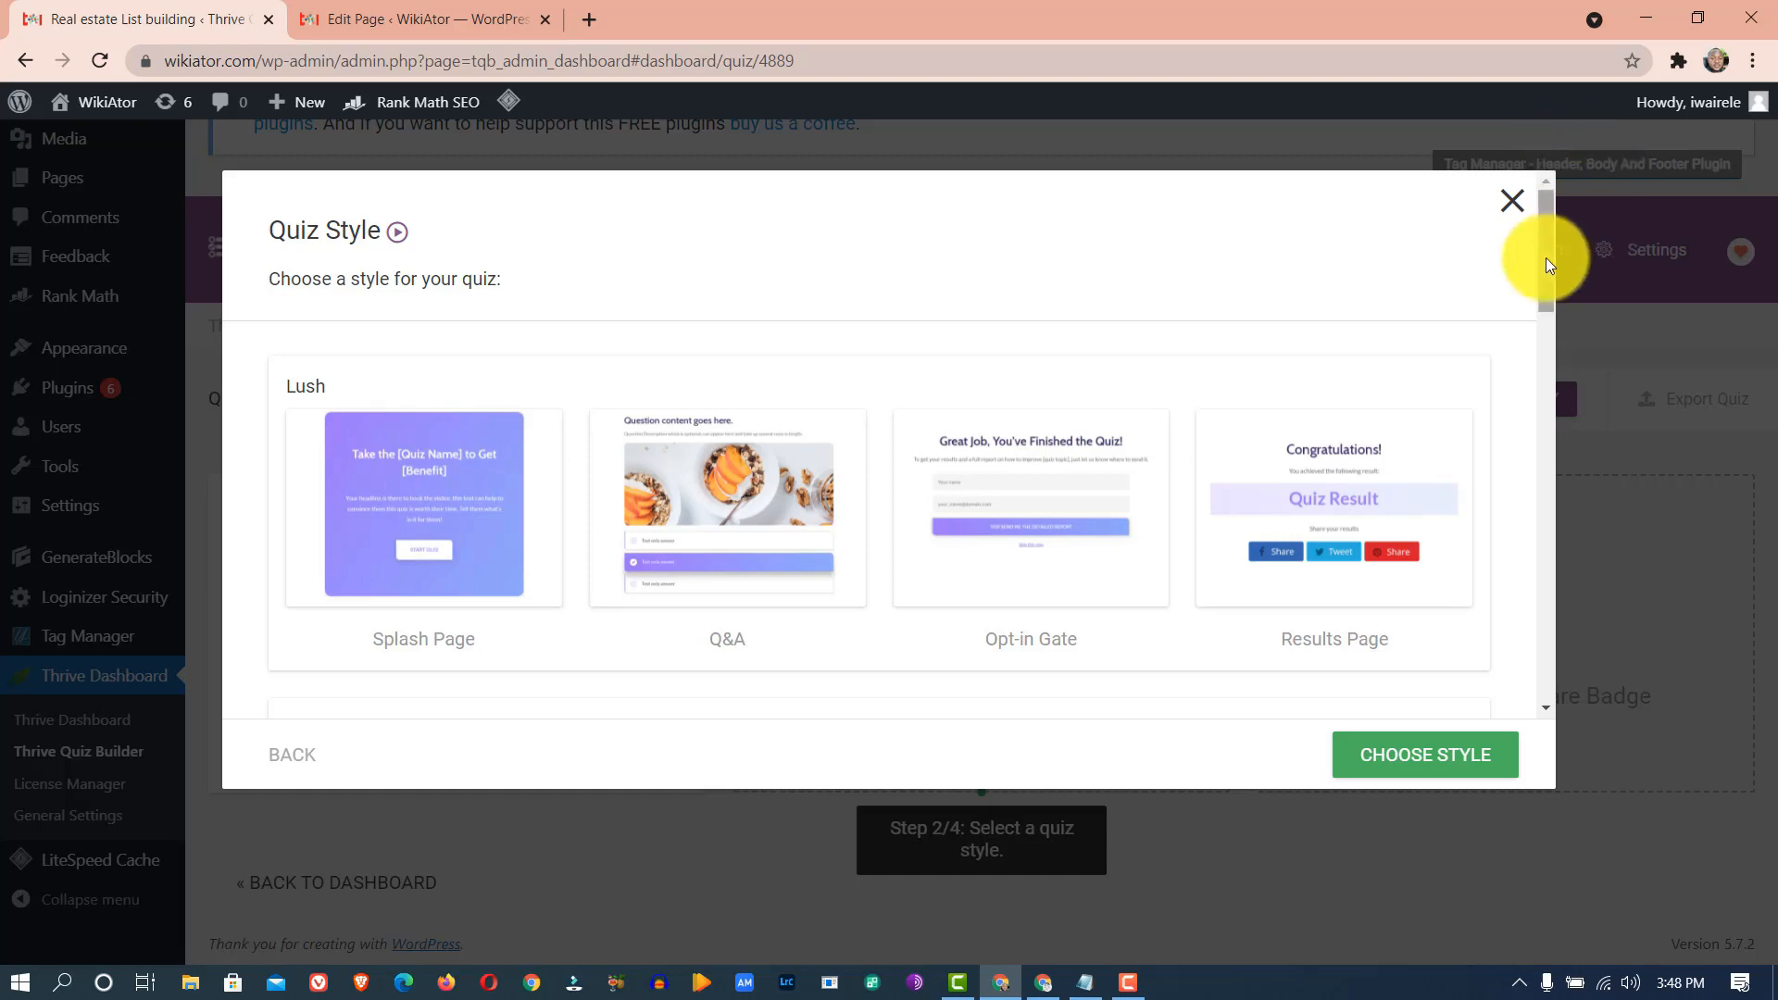
pyautogui.moveTo(1546, 257); pyautogui.dragTo(1449, 448)
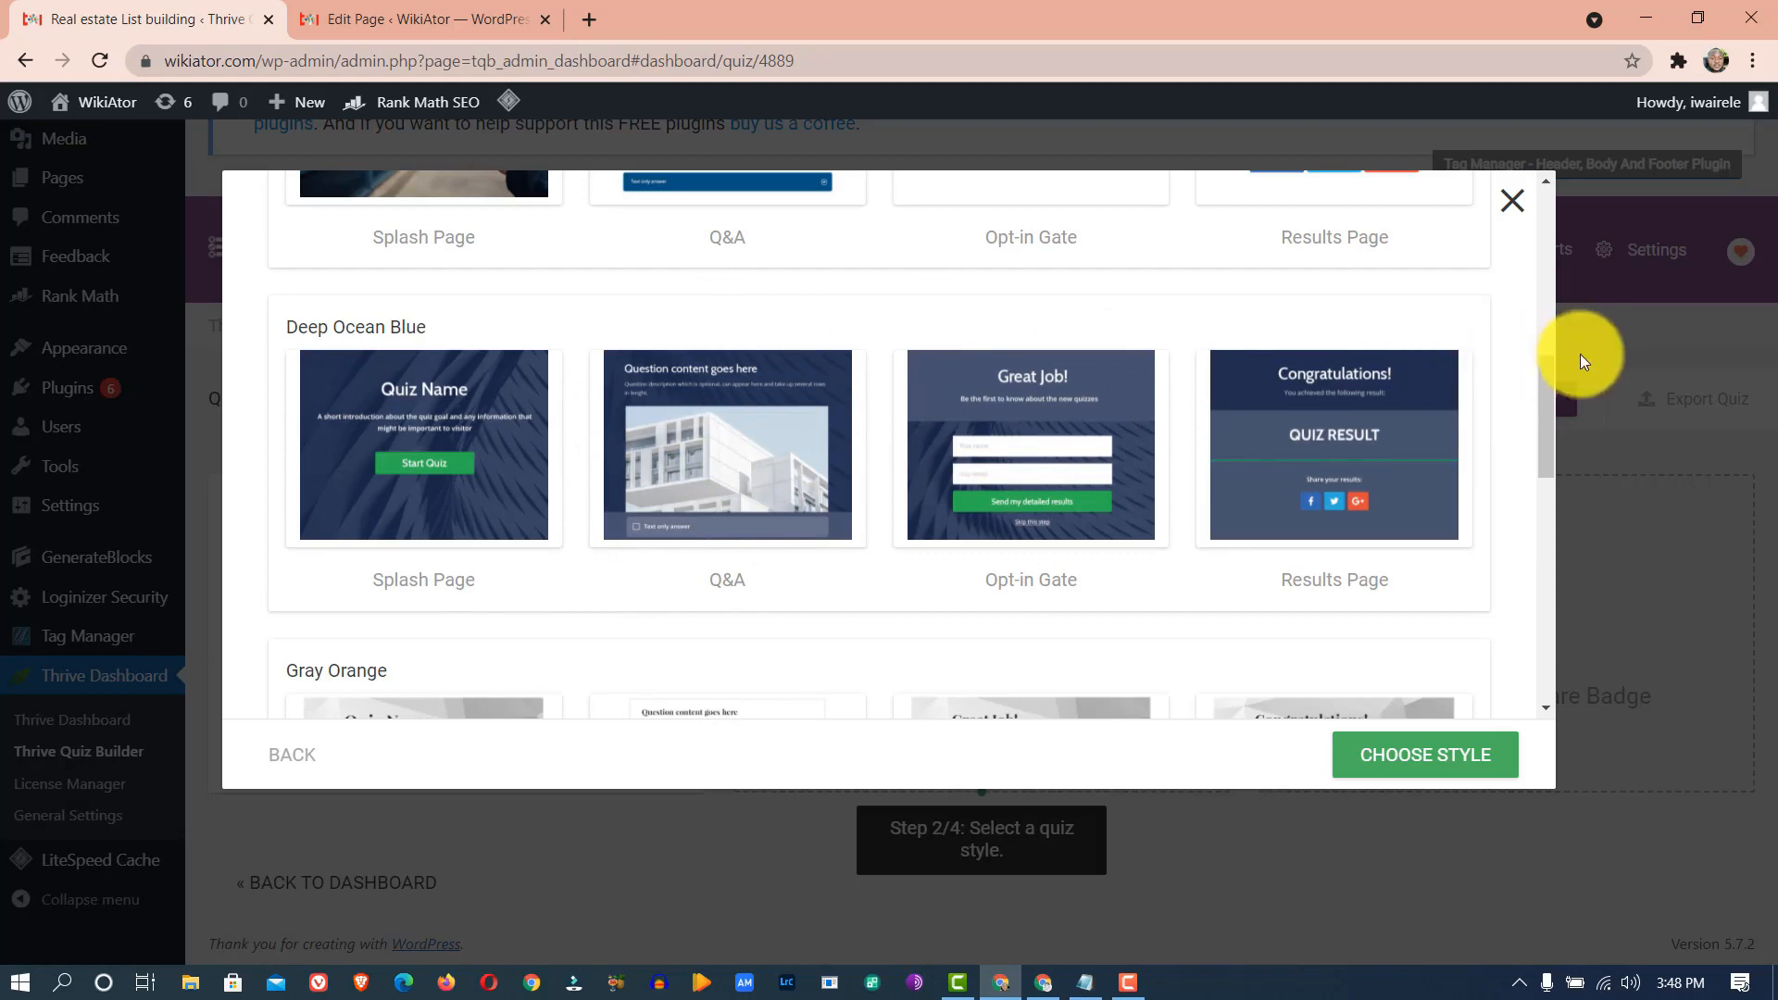
pyautogui.moveTo(1548, 391); pyautogui.dragTo(1547, 674)
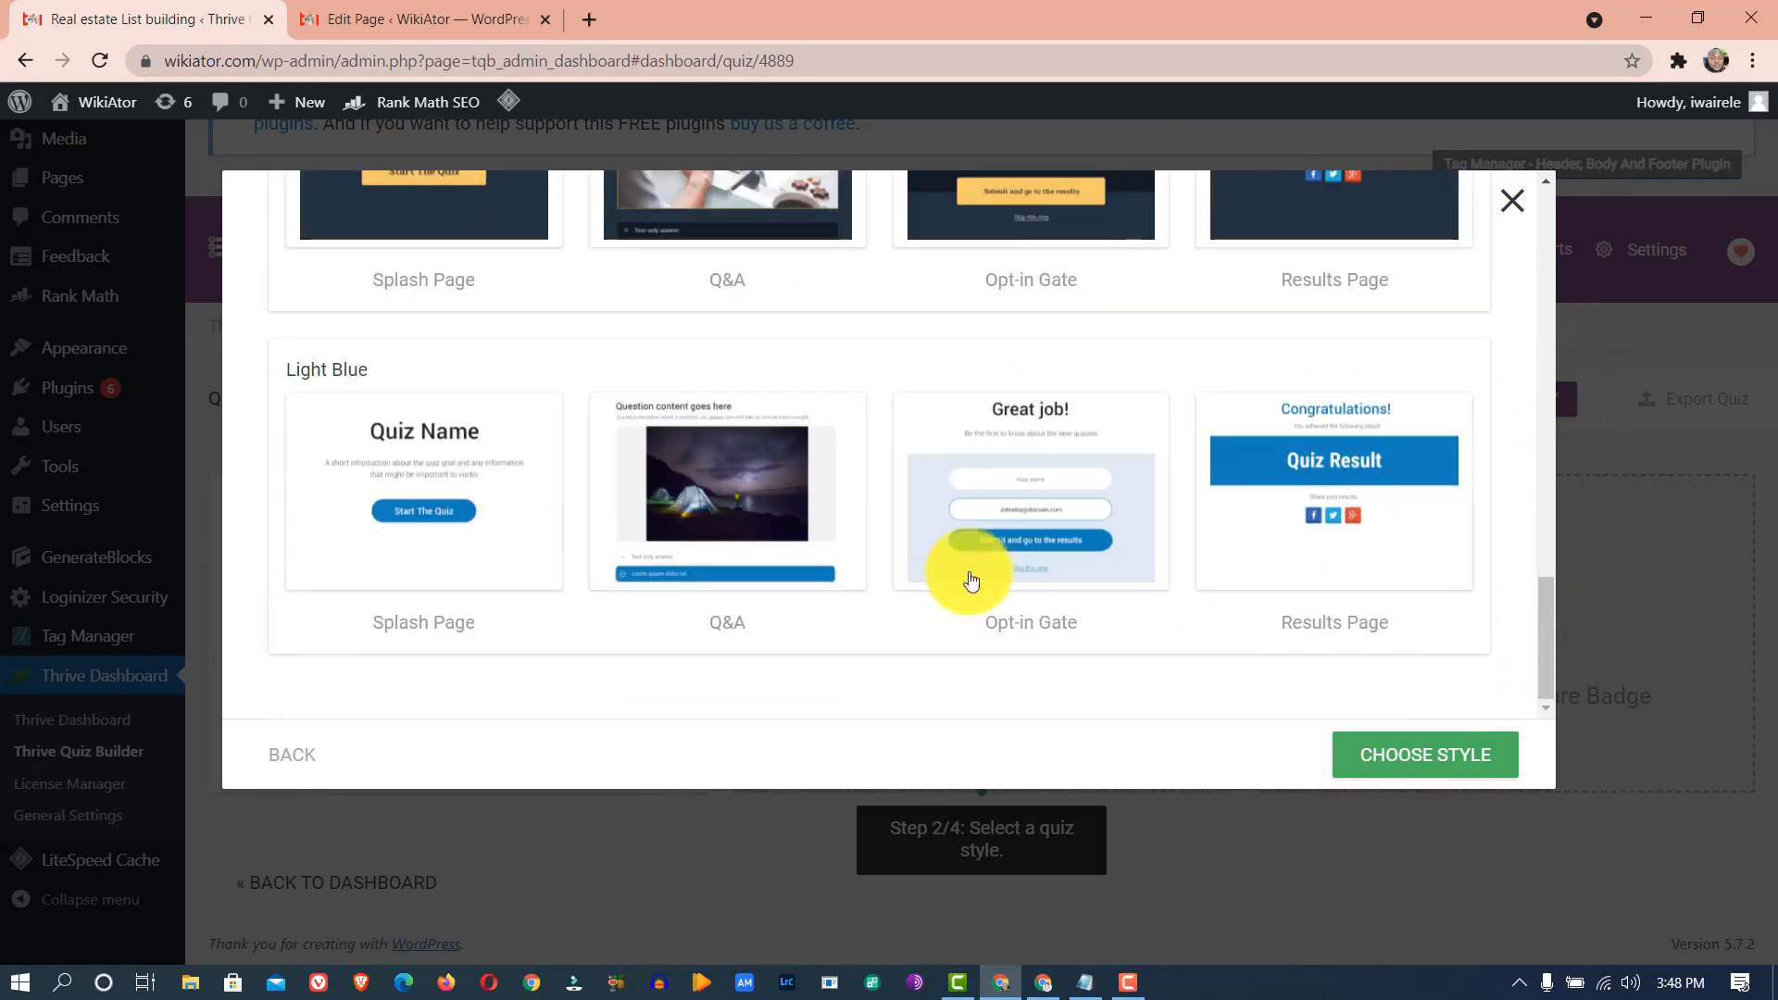
pyautogui.click(362, 412)
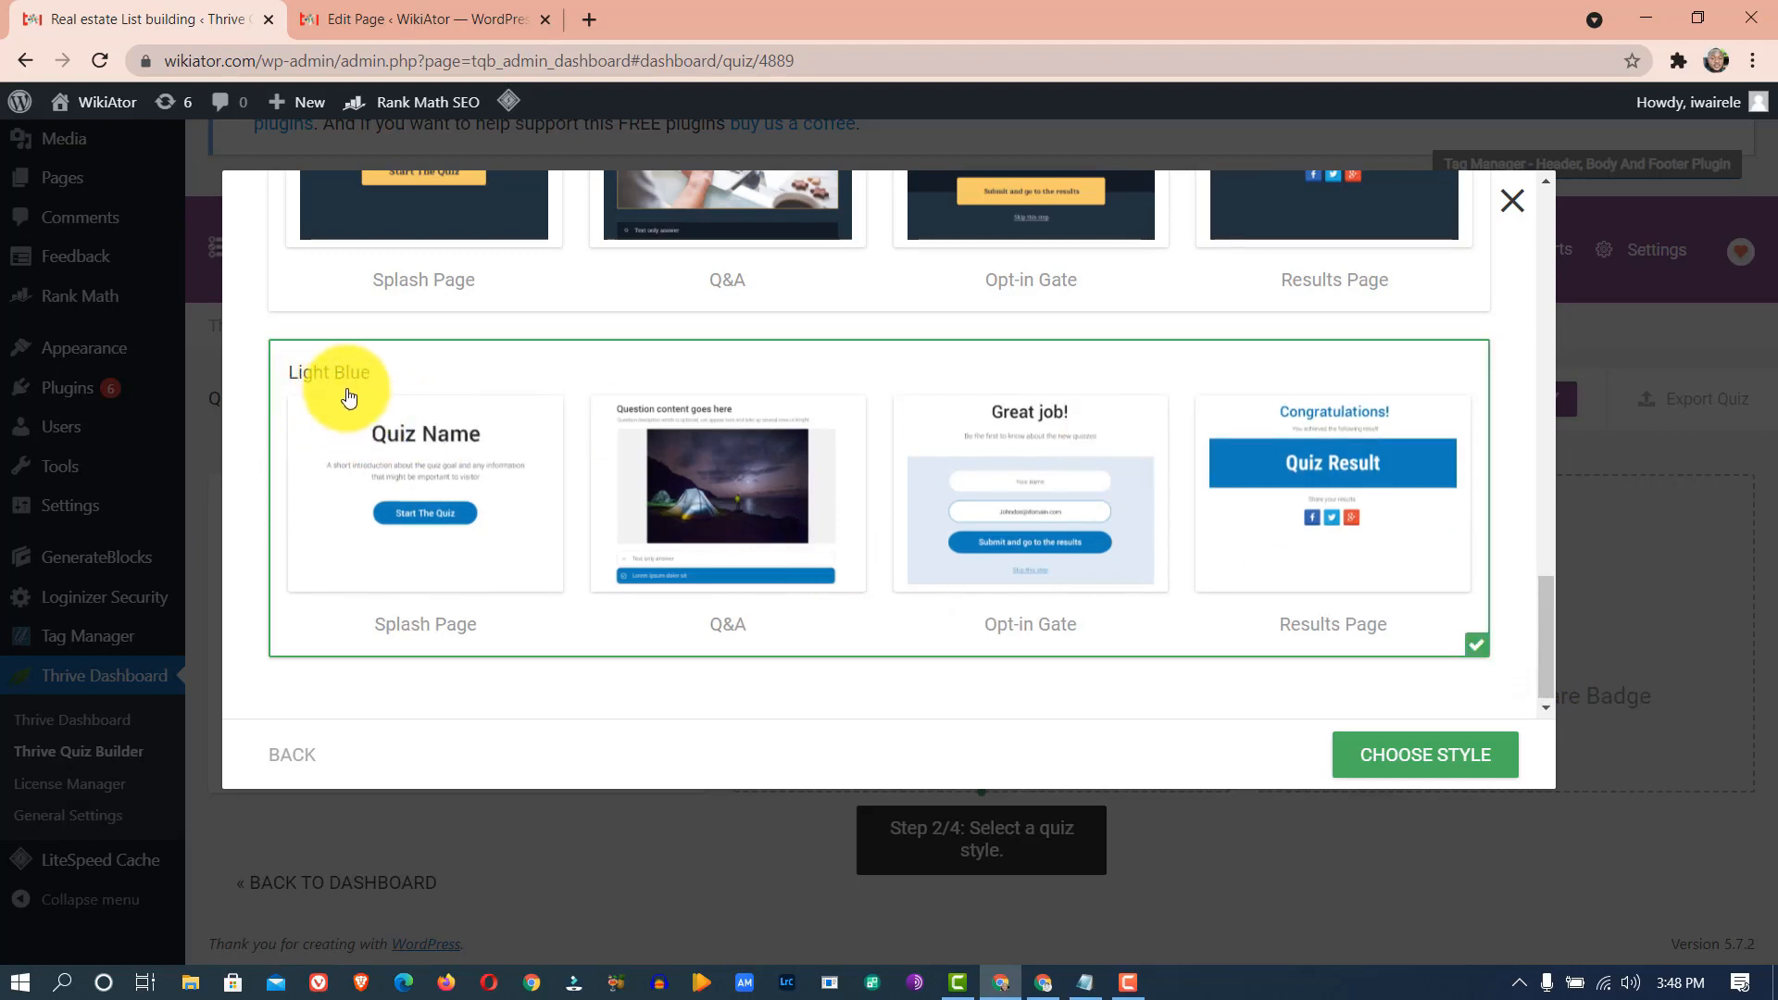
pyautogui.click(1385, 756)
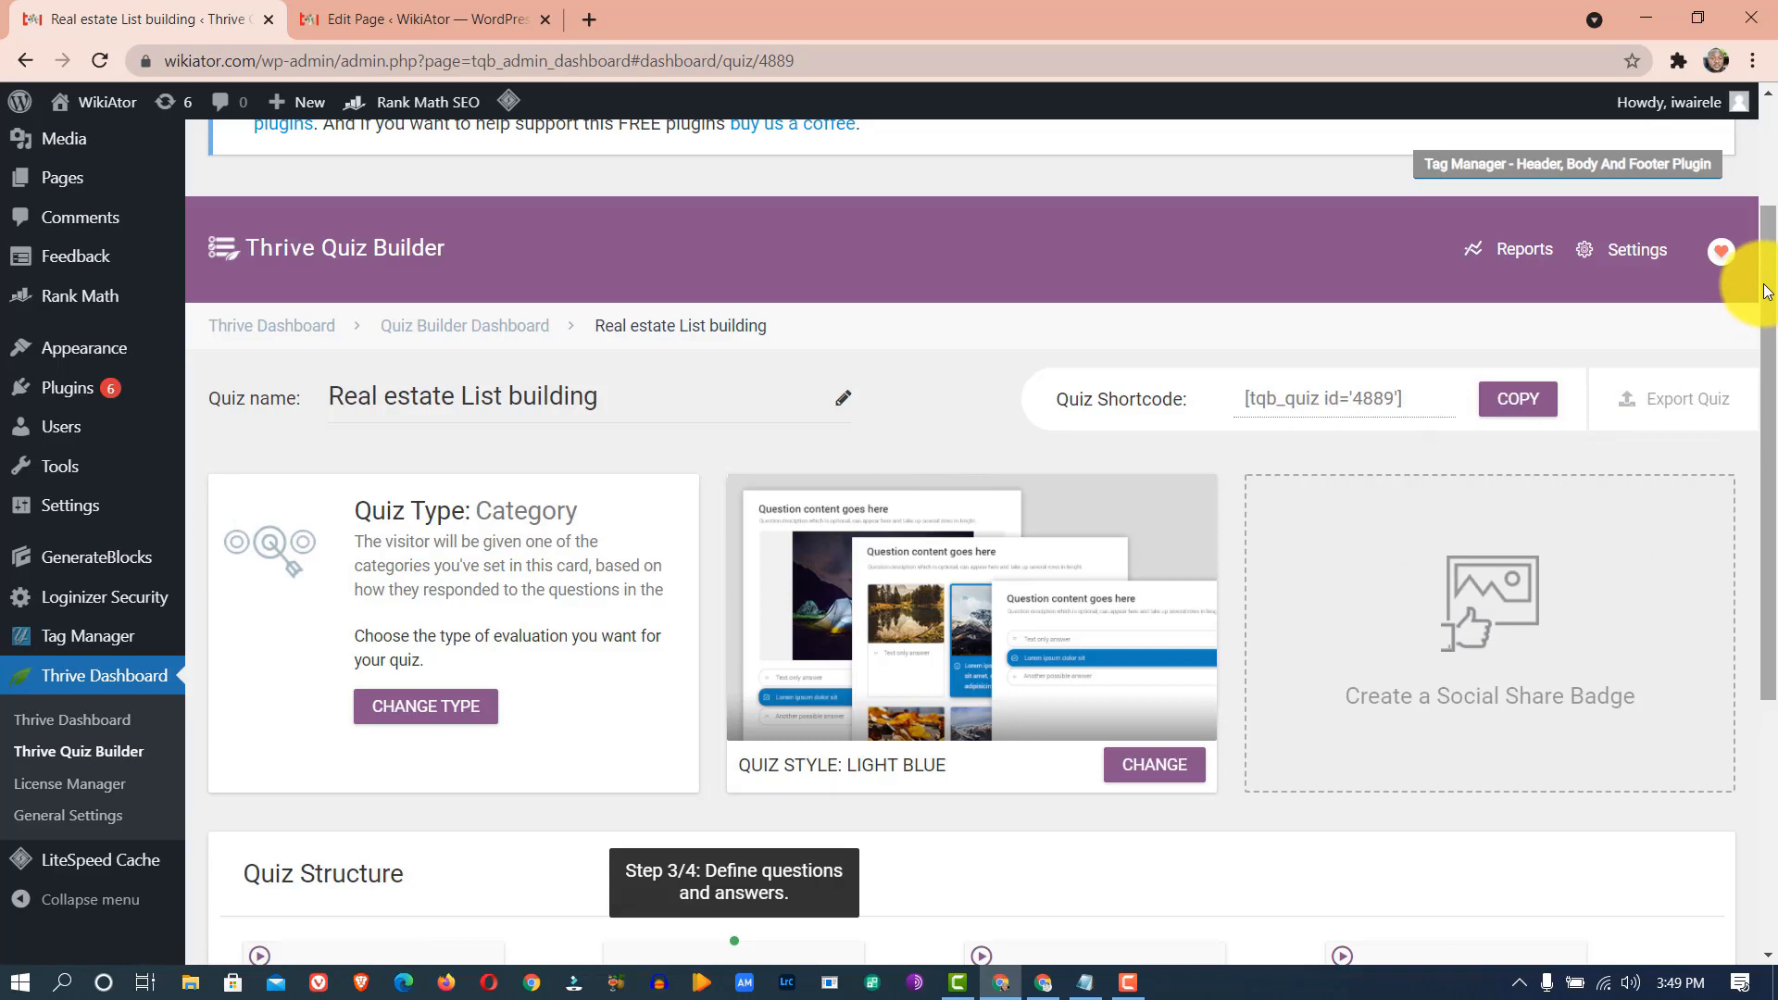
# - Open the Splash Page management screen from the Quiz Structure section
pyautogui.moveTo(1766, 291); pyautogui.dragTo(1766, 512)
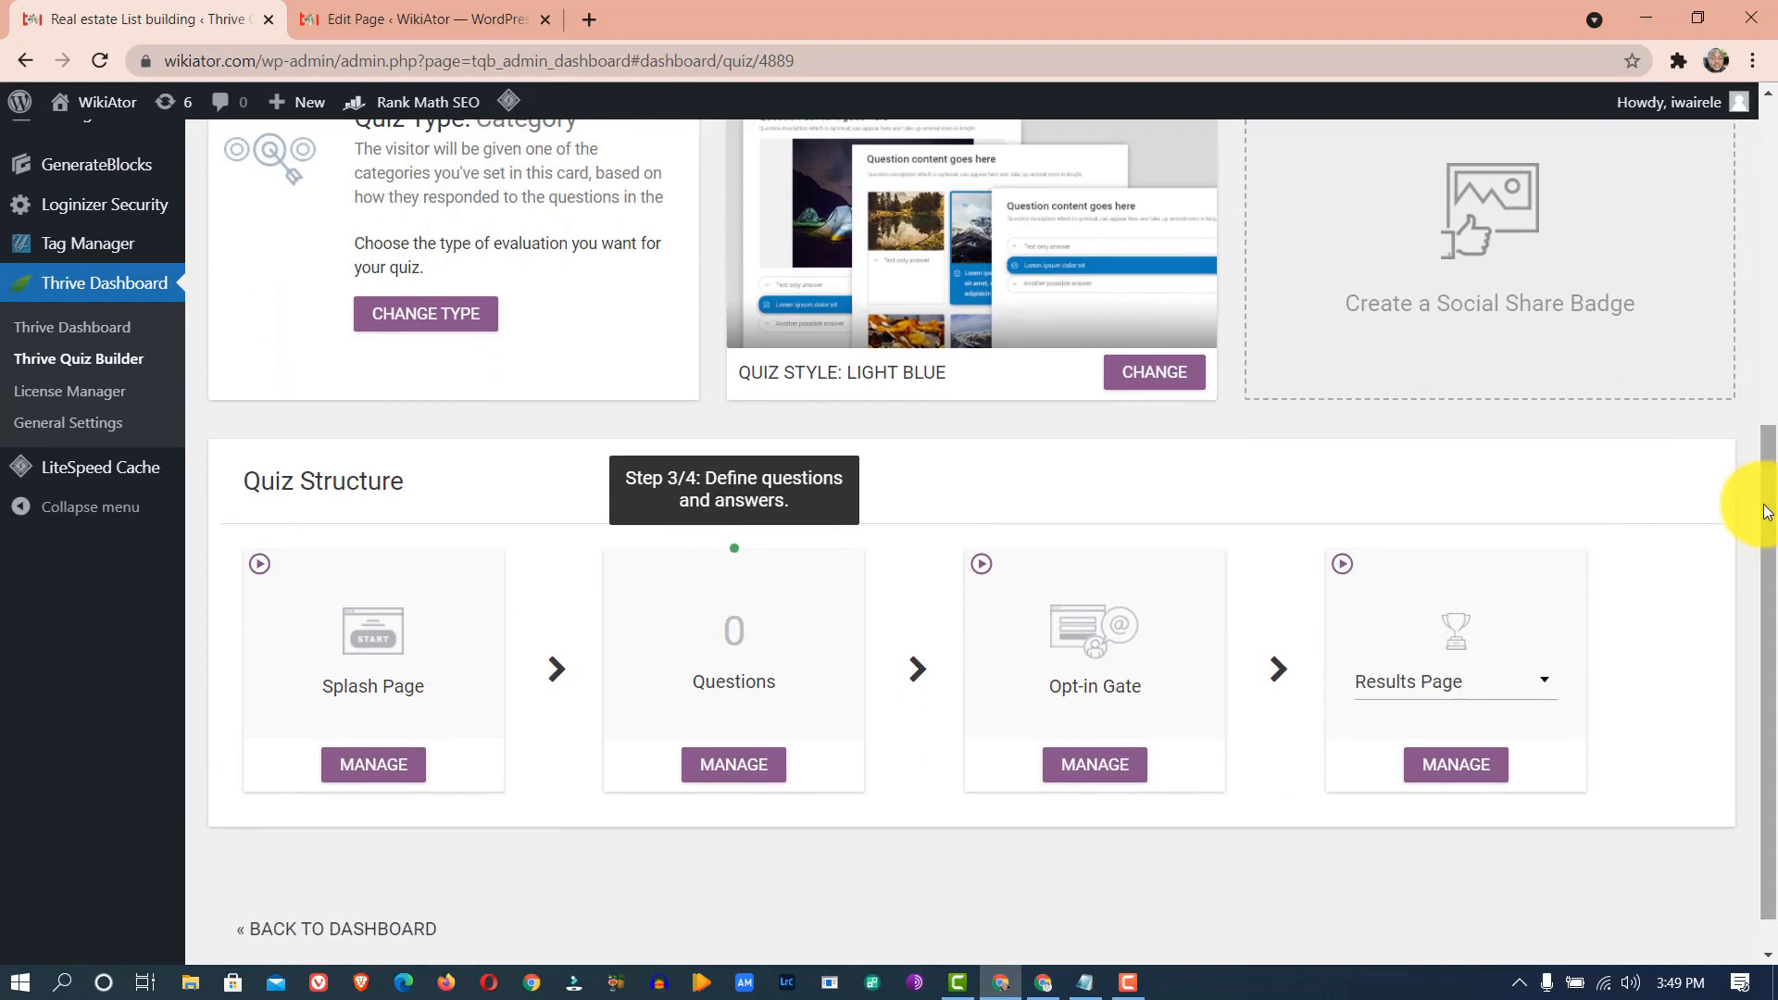
pyautogui.moveTo(1766, 512); pyautogui.dragTo(1765, 371)
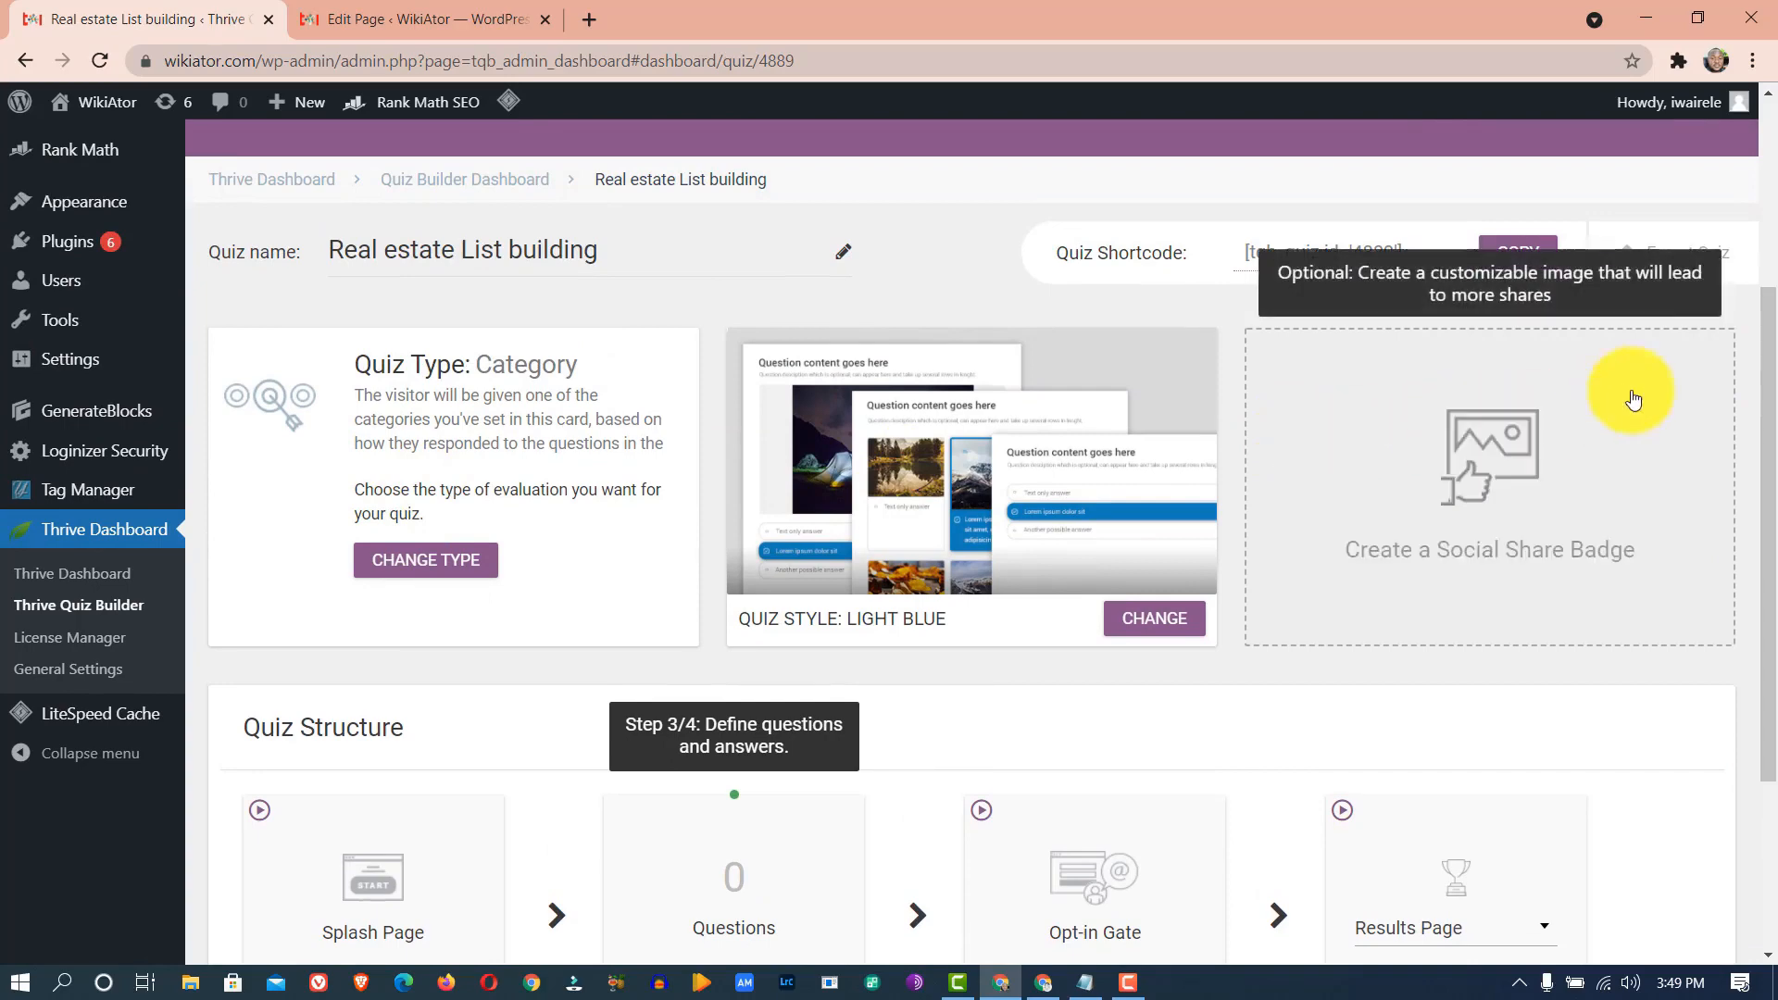
pyautogui.moveTo(1772, 318); pyautogui.dragTo(1770, 591)
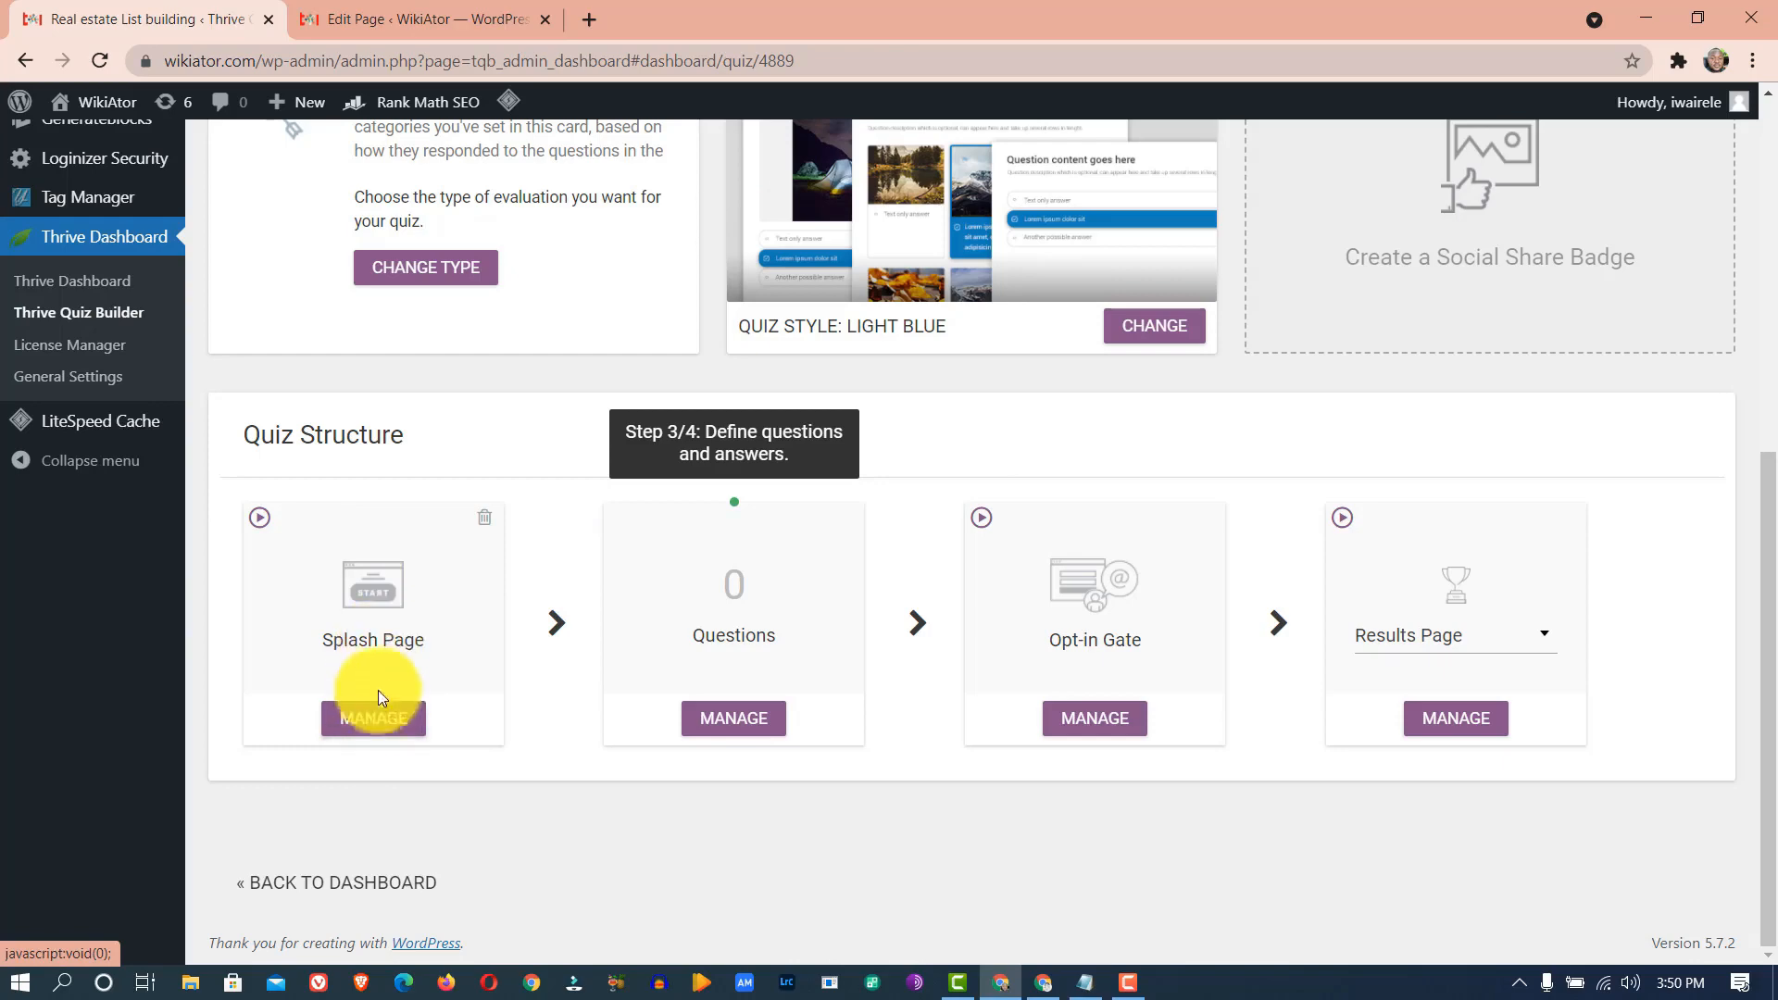
pyautogui.click(373, 719)
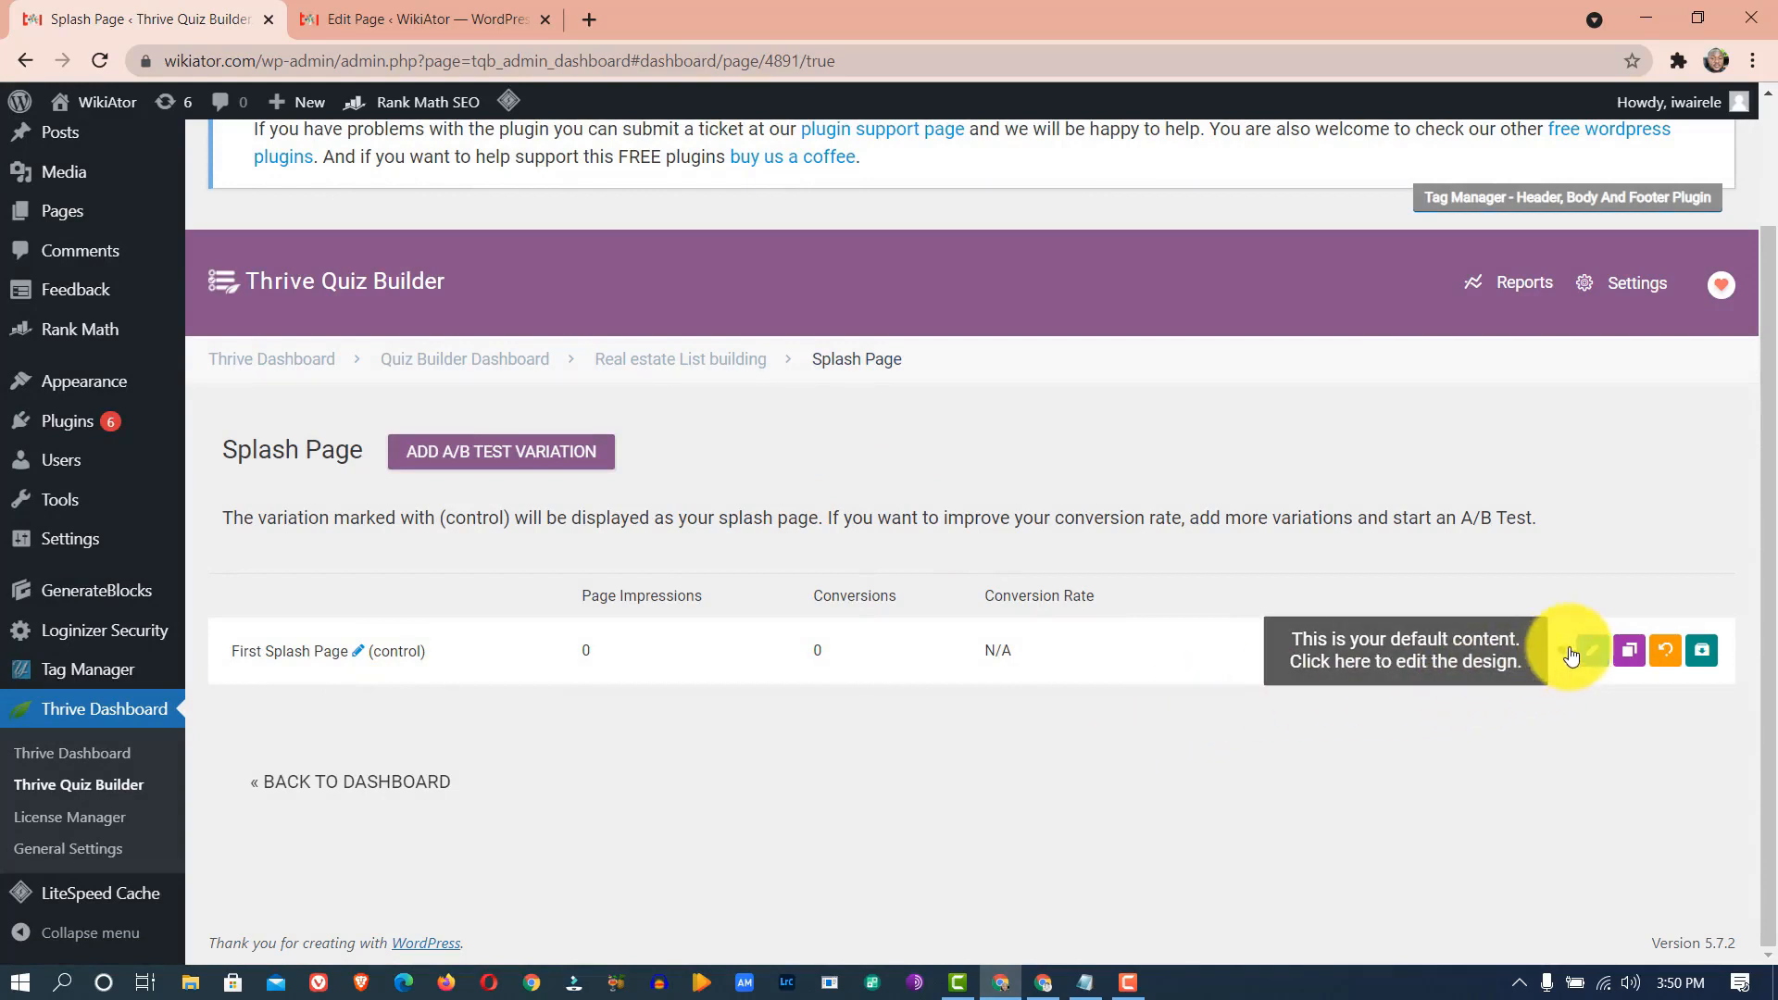
# - Replace the splash headline with 'How To Buy Land In Nigeria With Peace Of Mind' from the notes
pyautogui.click(1592, 652)
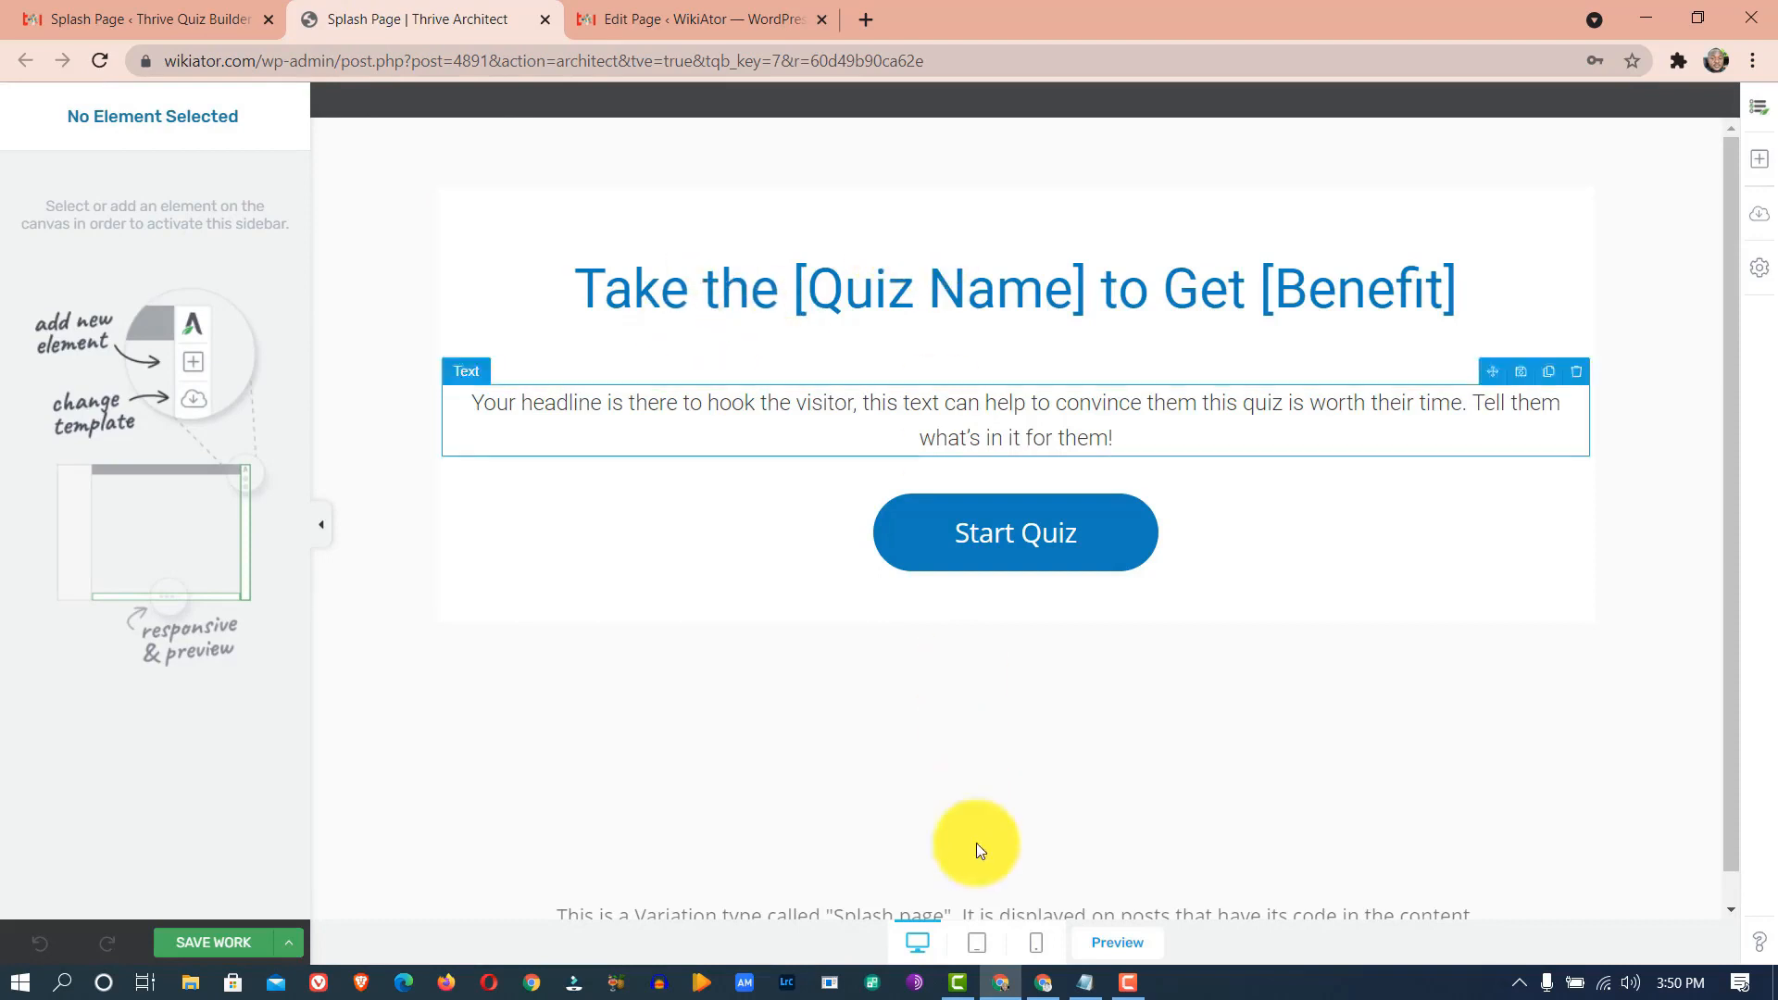
pyautogui.click(1085, 982)
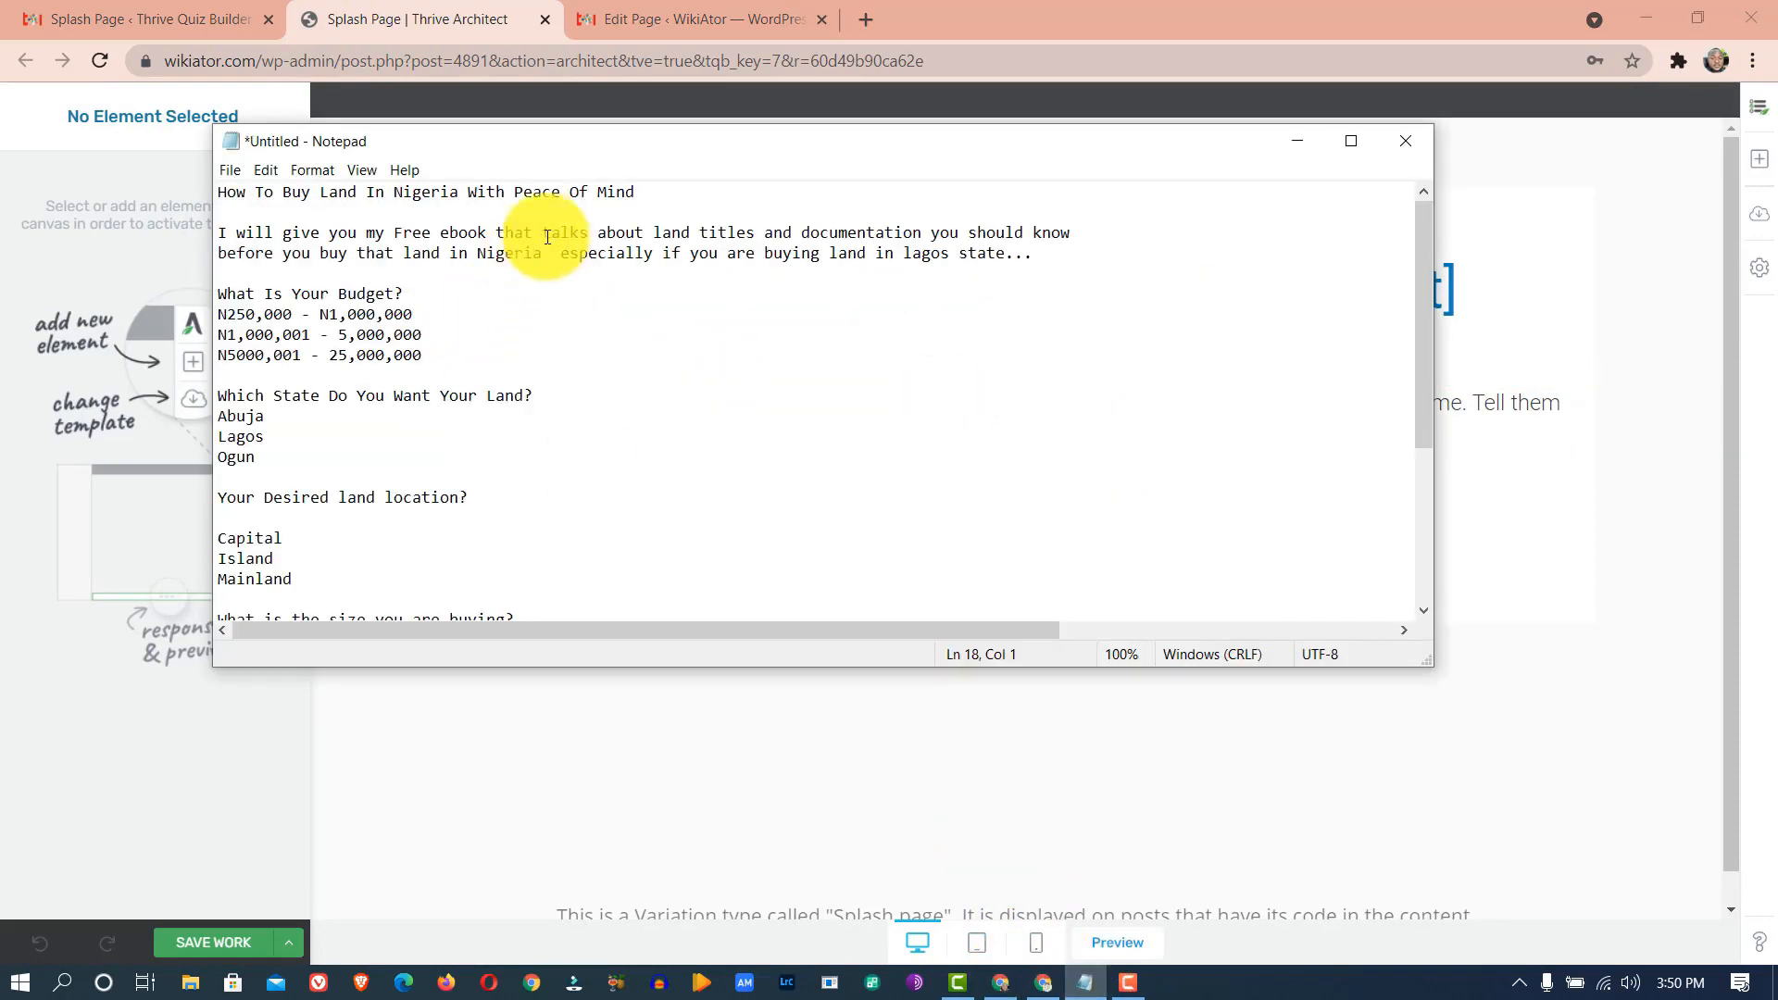
pyautogui.click(635, 192)
pyautogui.hotkey('shift', 'Home')
pyautogui.hotkey('ctrl', 'c')
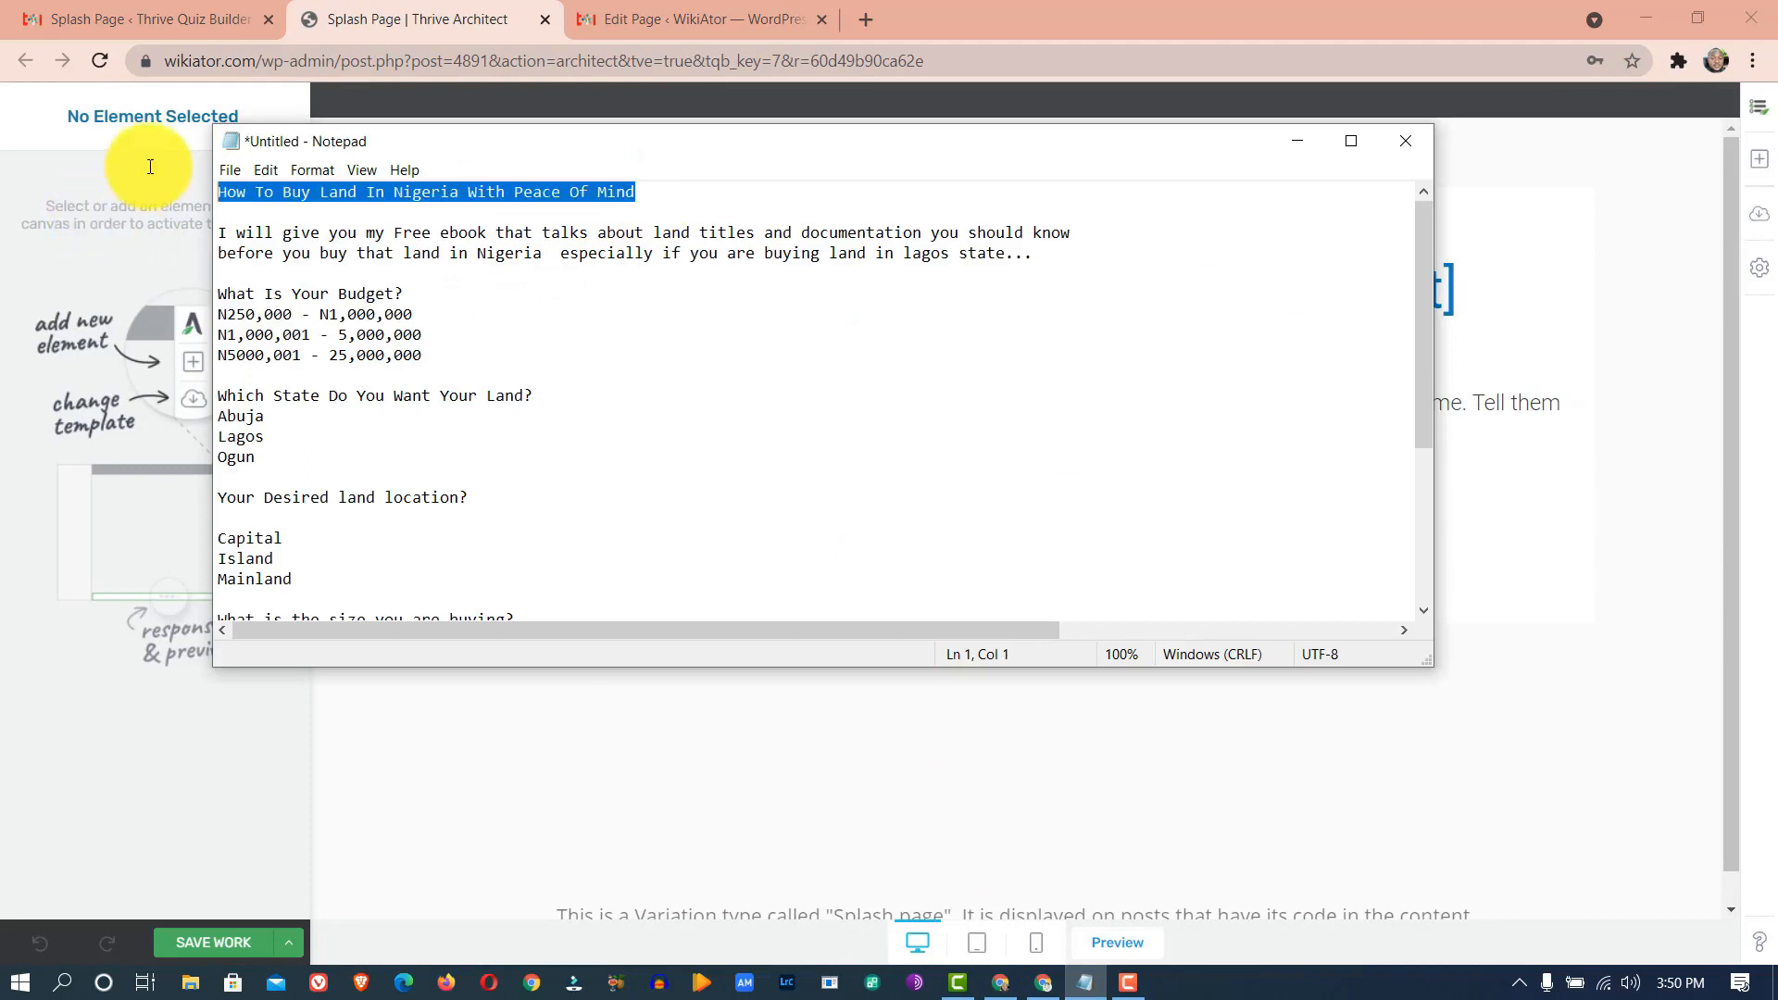
pyautogui.click(348, 19)
pyautogui.tripleClick(673, 286)
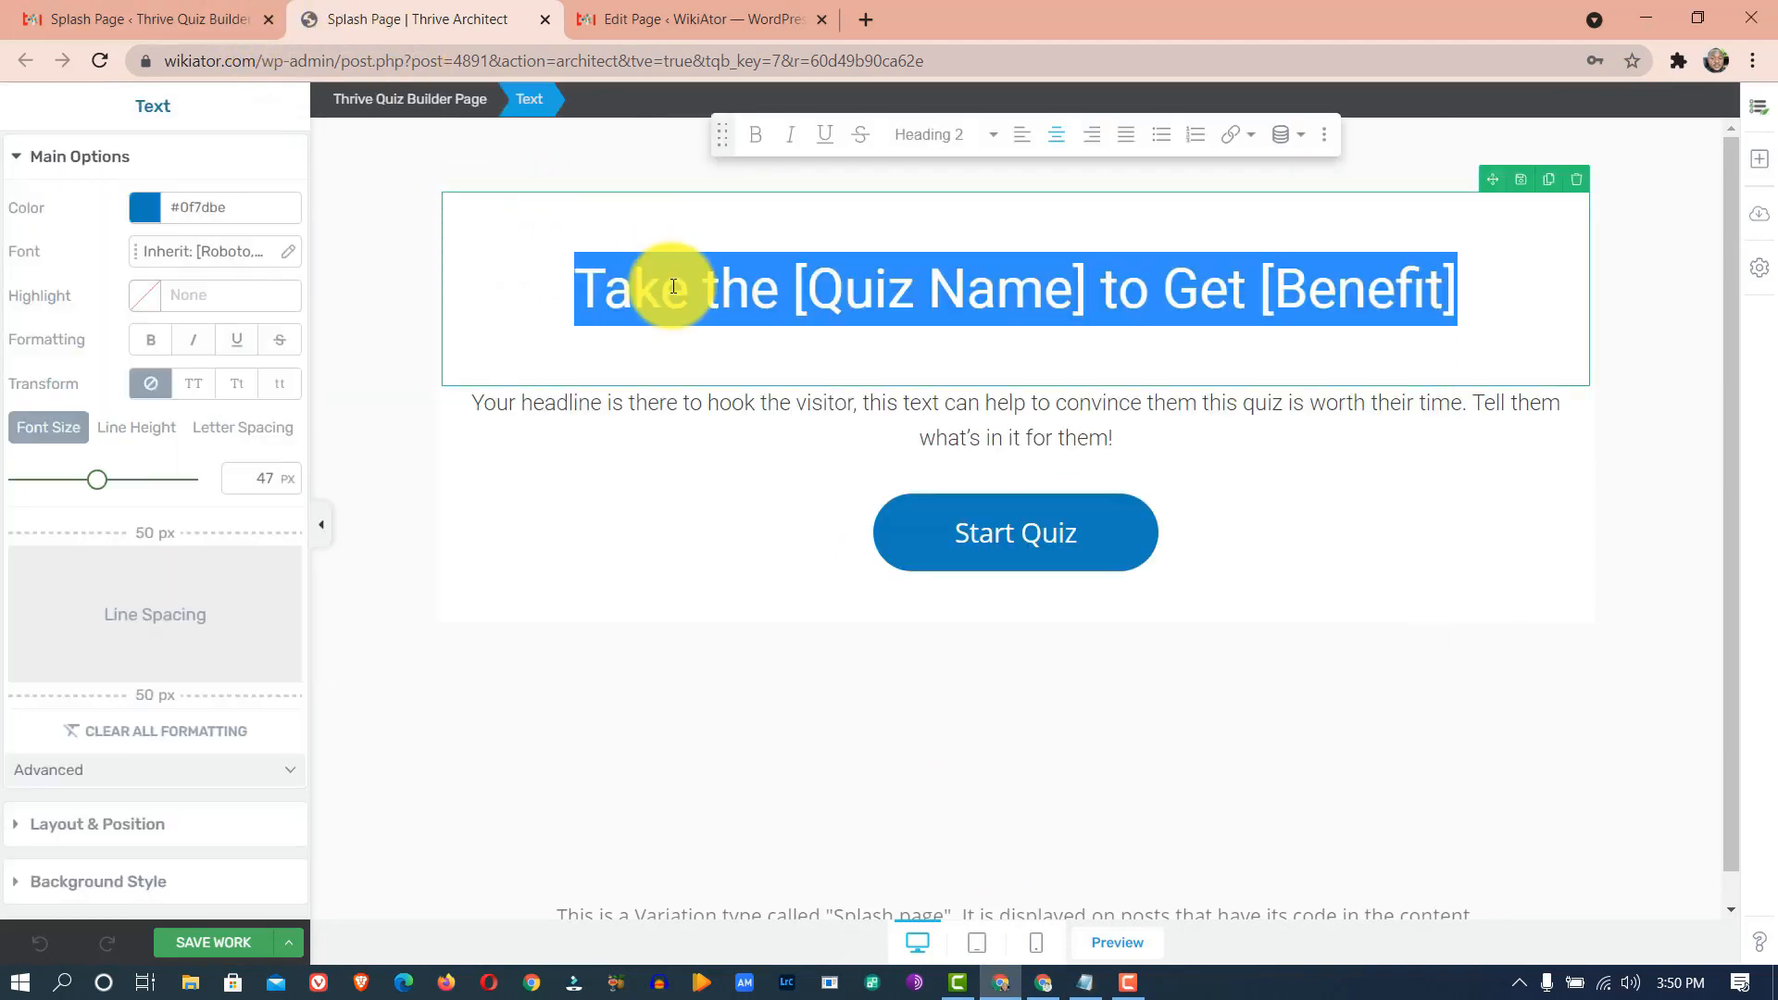
pyautogui.hotkey('ctrl', 'v')
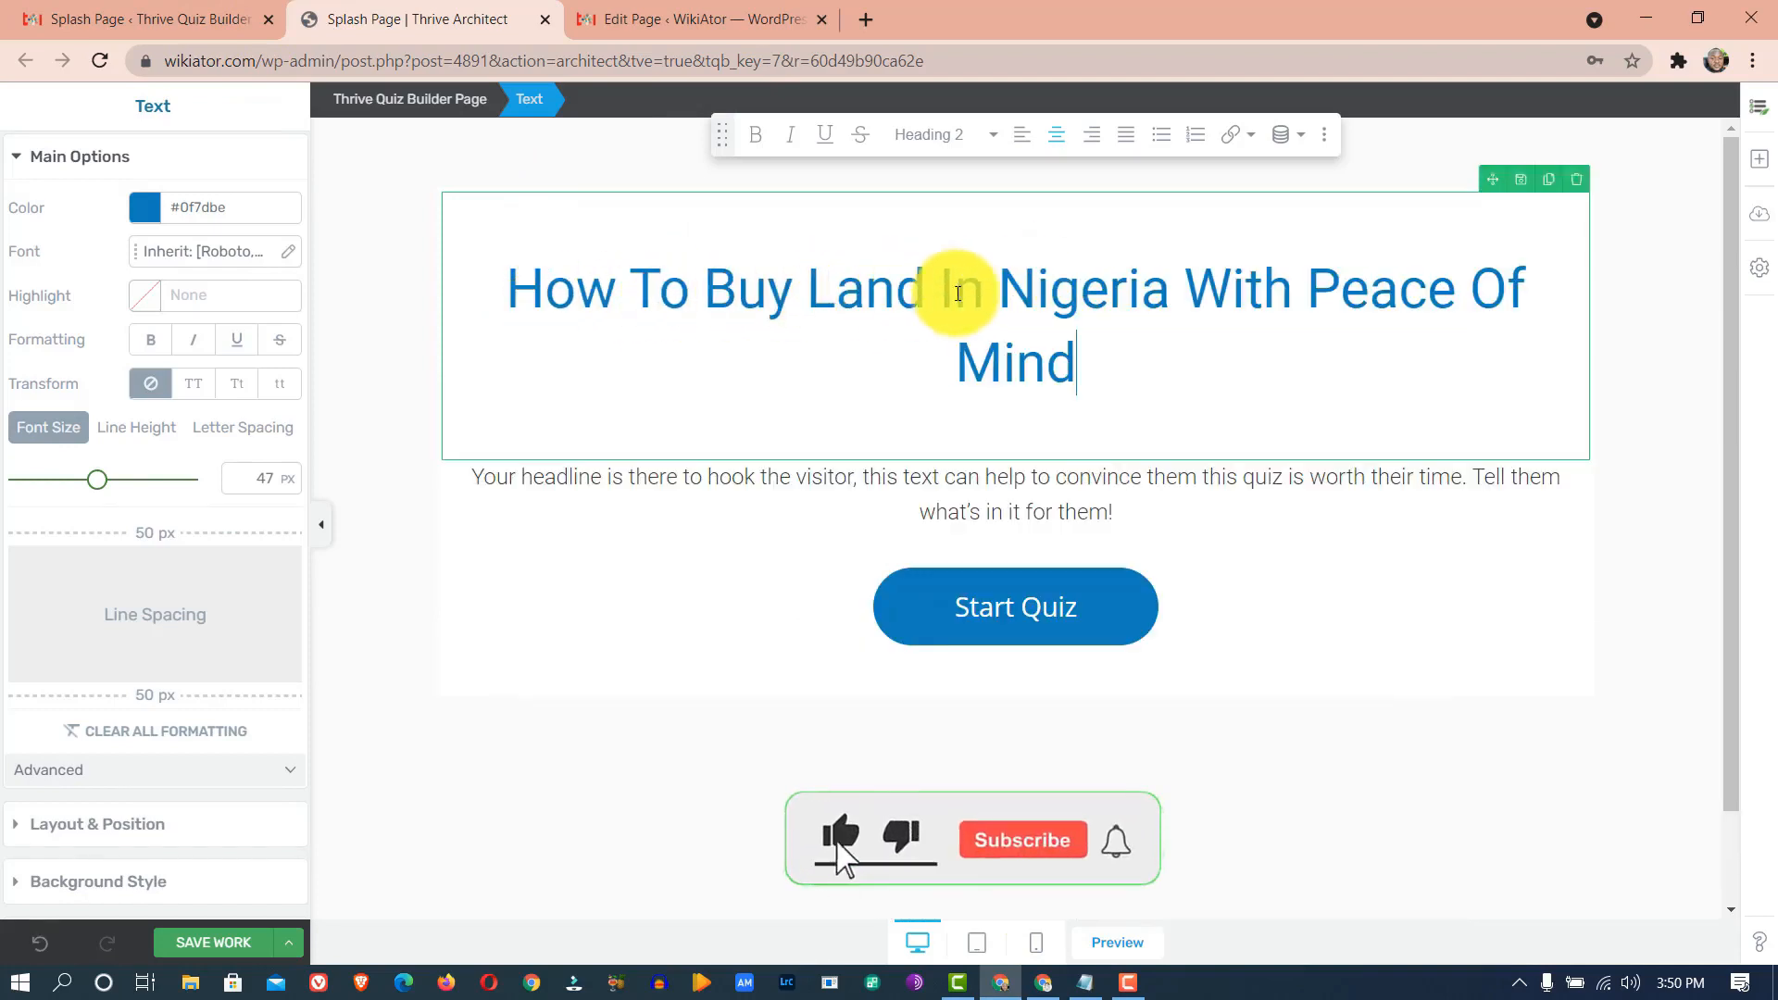
# - Break the headline before 'With', set line height to 0 EM and font size to 58 px
pyautogui.click(1187, 278)
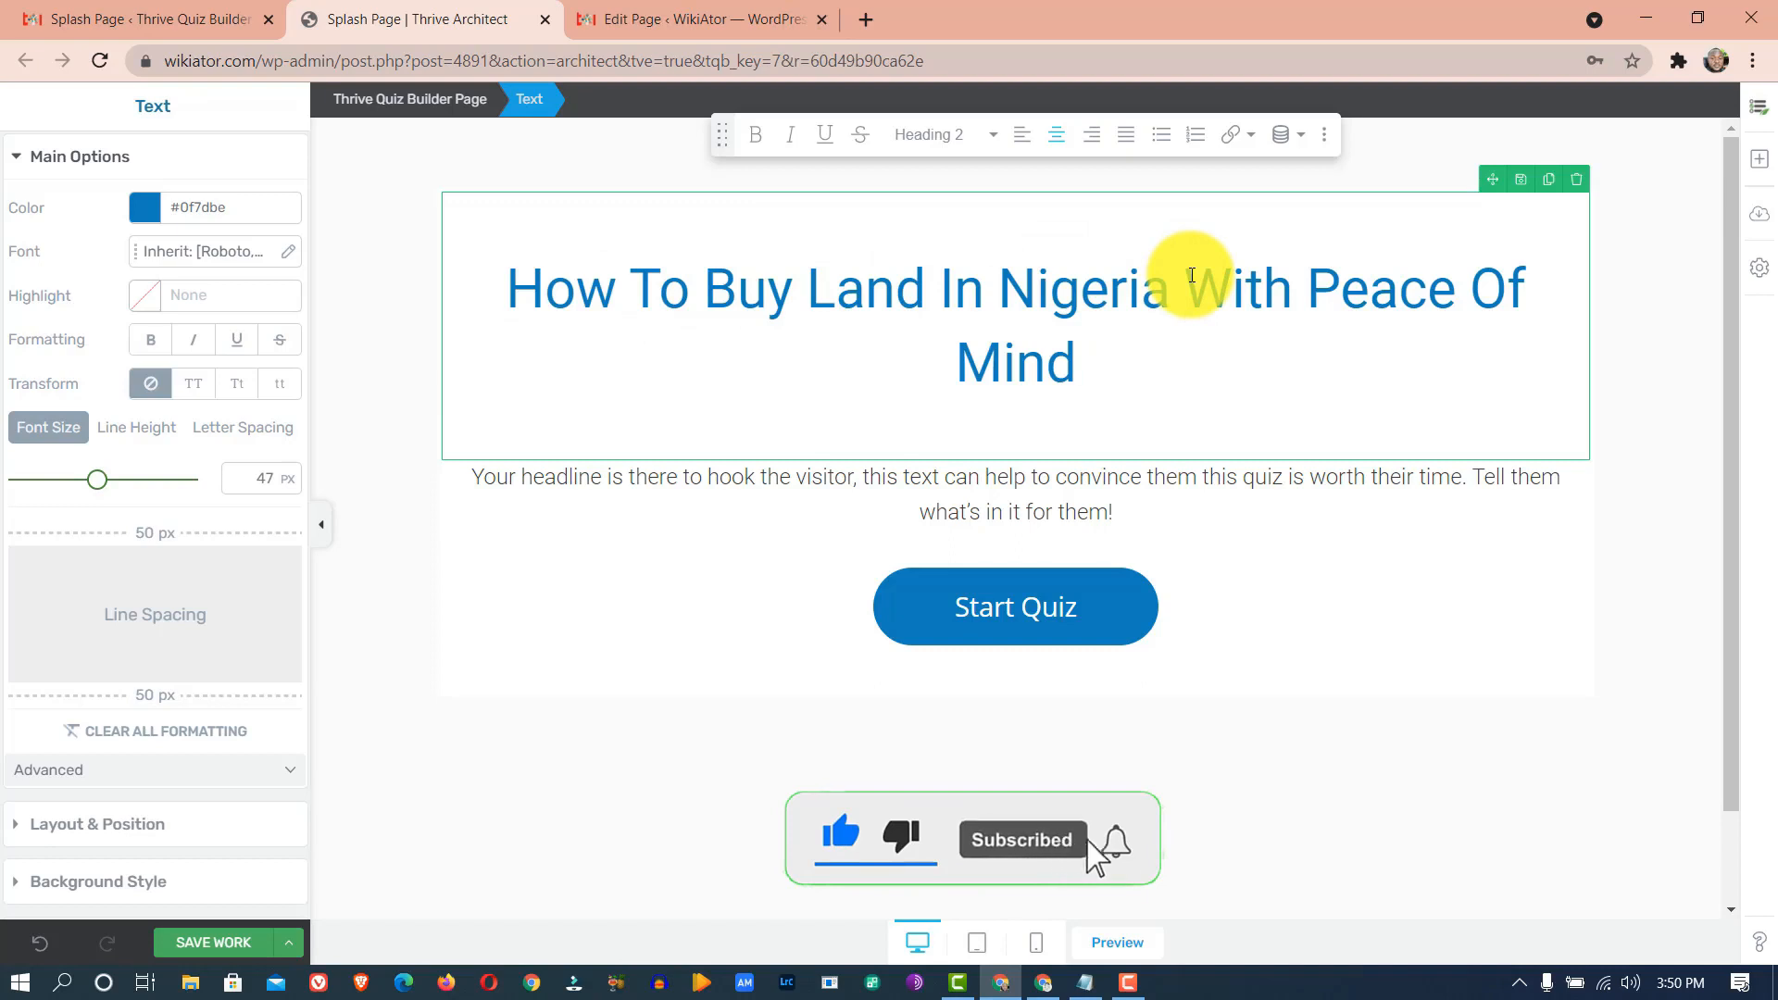
pyautogui.press('Return')
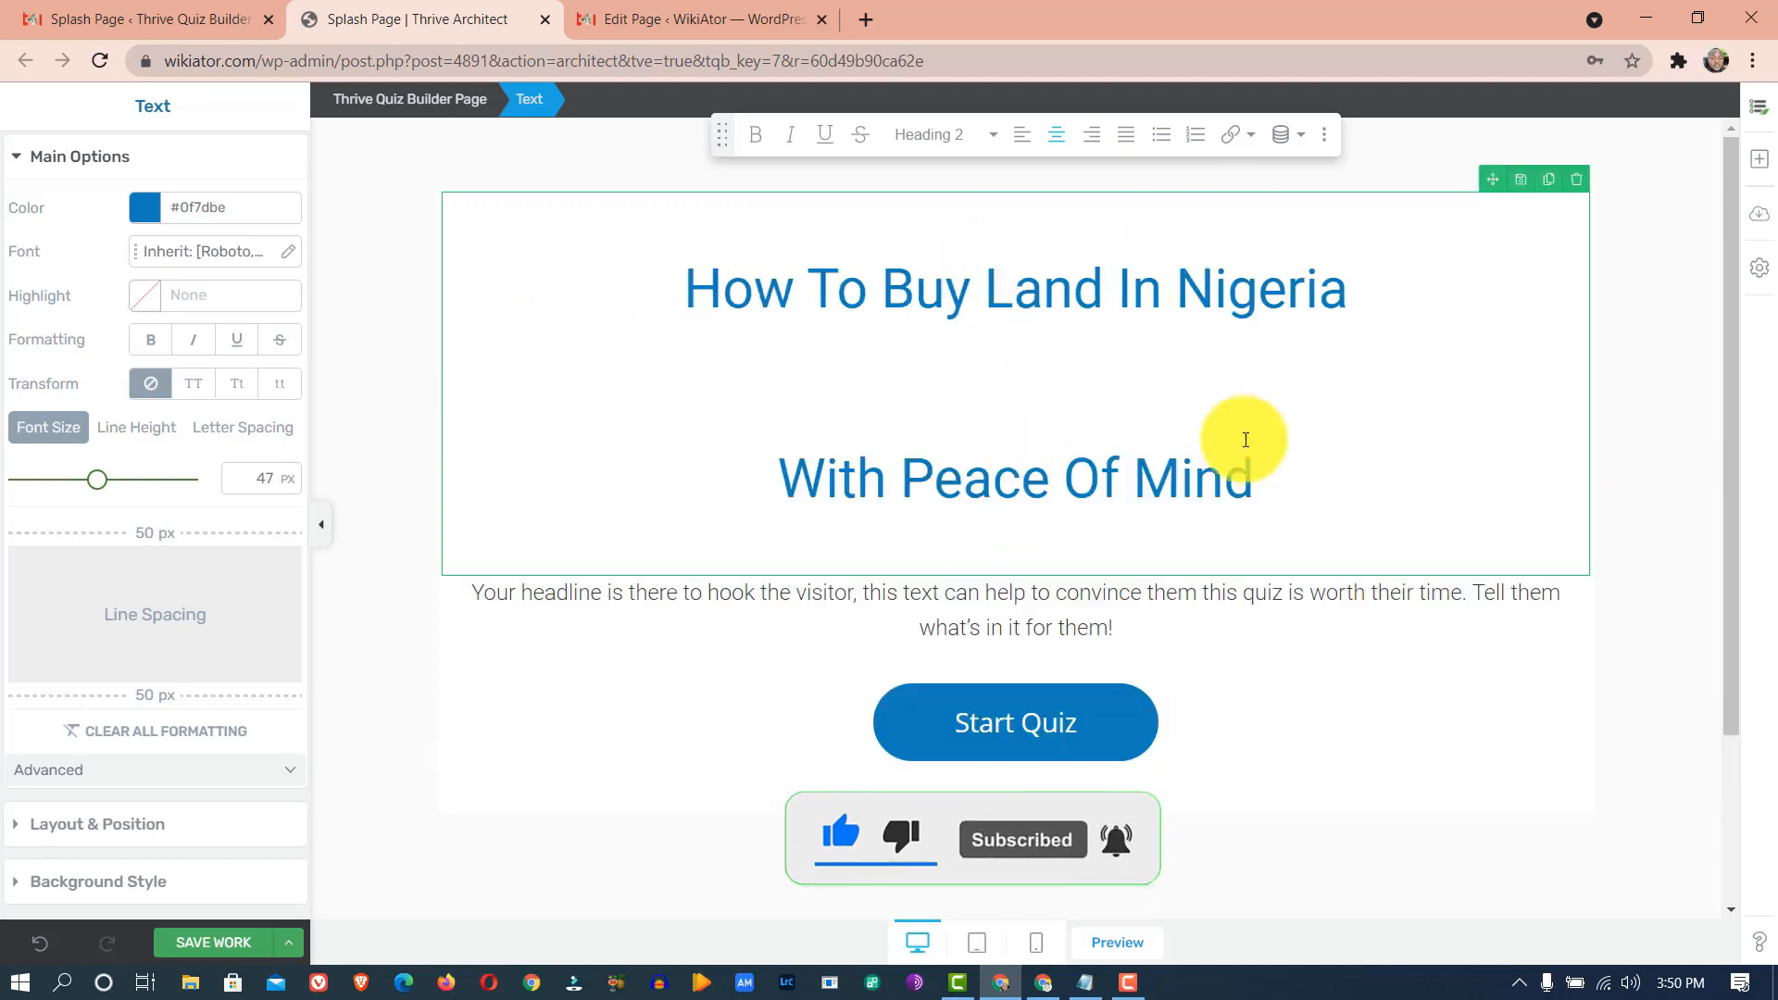
pyautogui.moveTo(1325, 478); pyautogui.dragTo(686, 318)
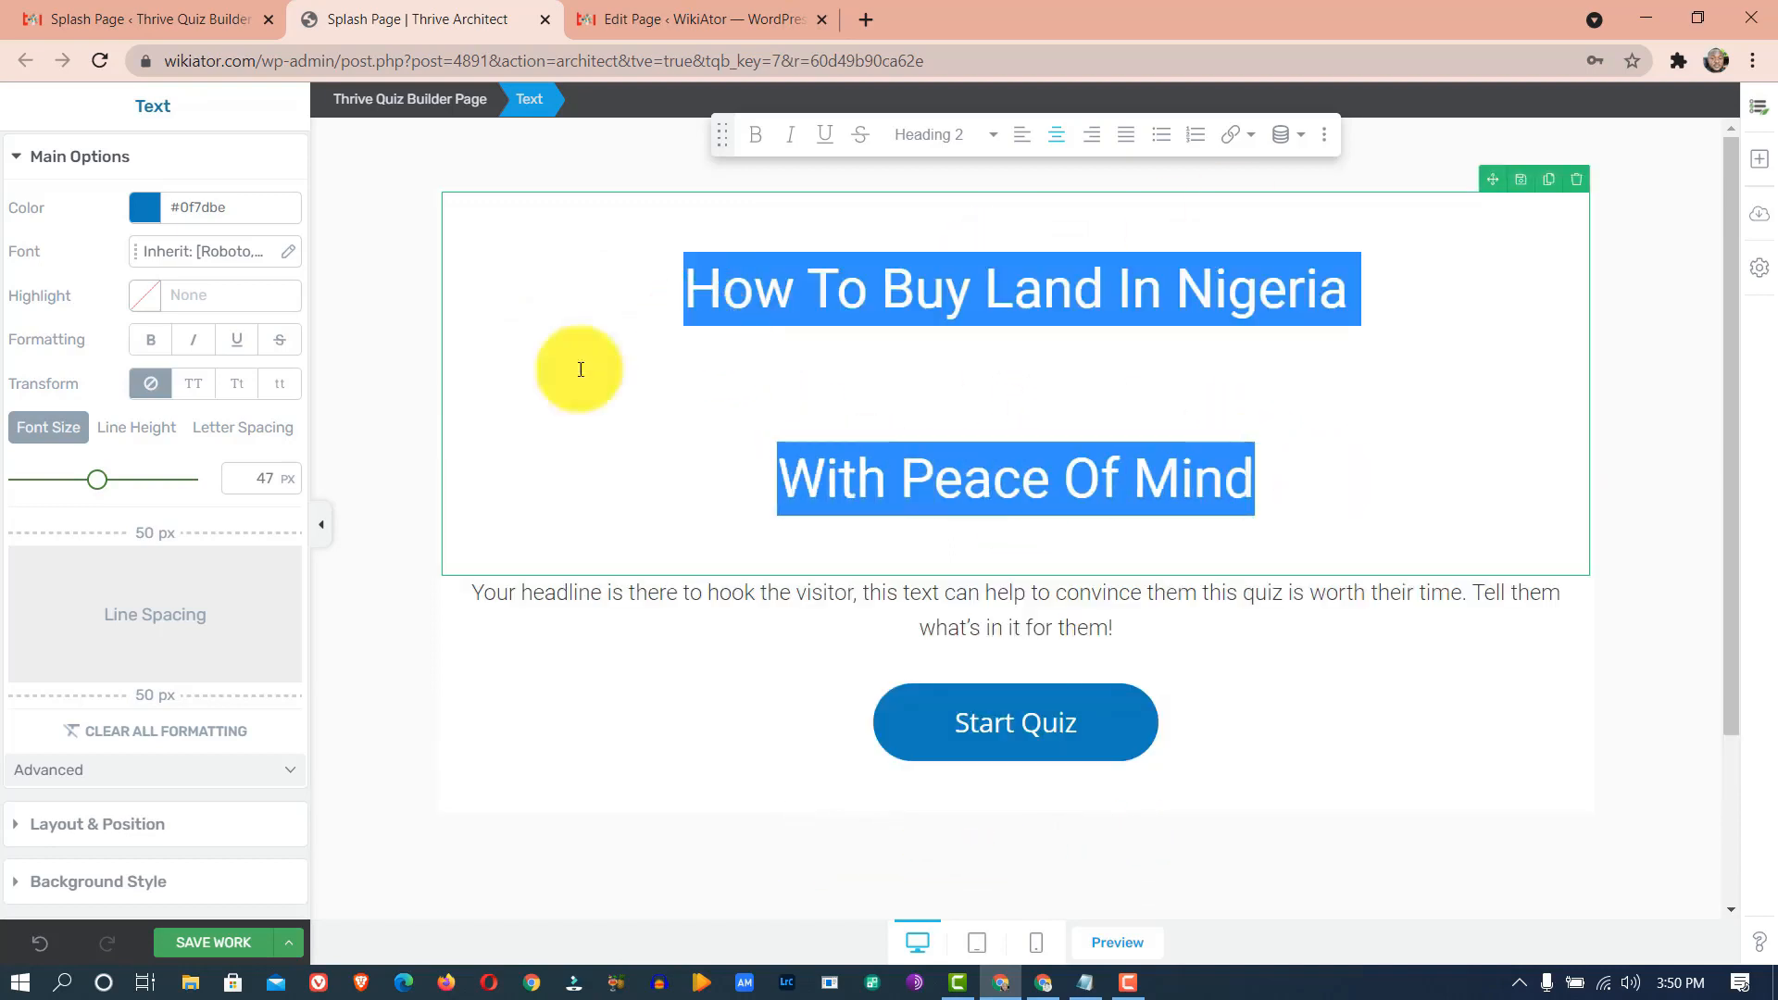
pyautogui.click(133, 428)
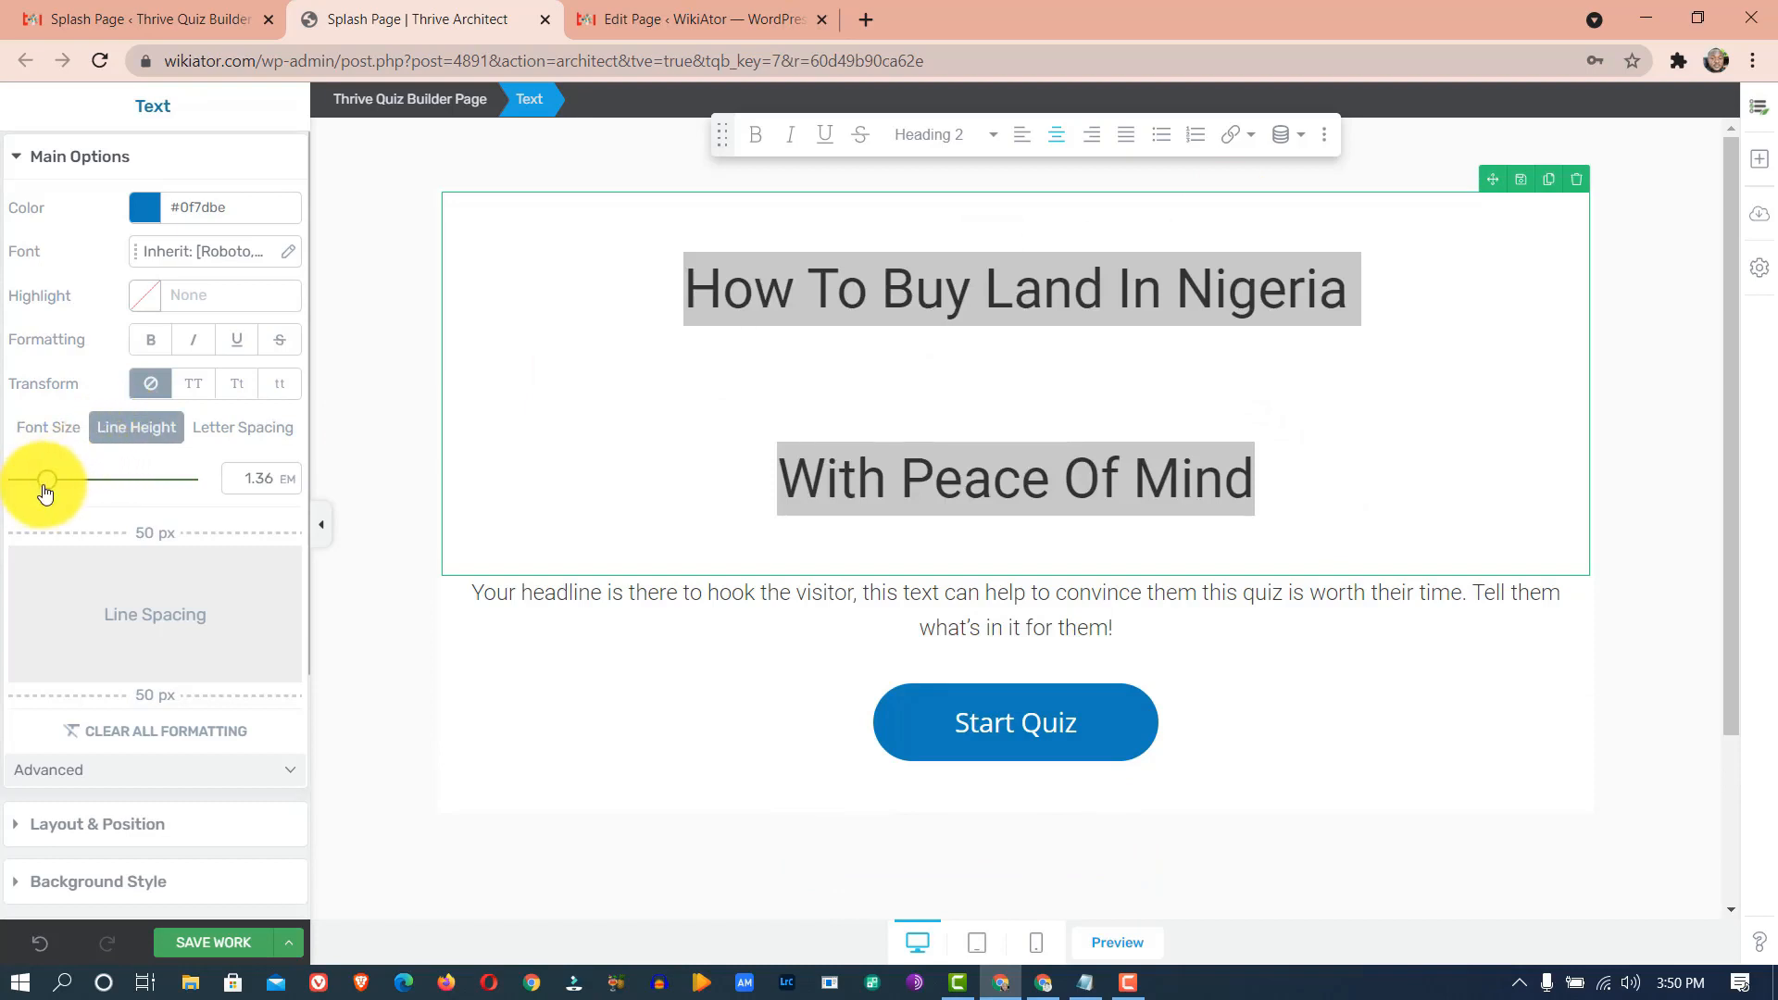
pyautogui.moveTo(44, 491); pyautogui.dragTo(2, 493)
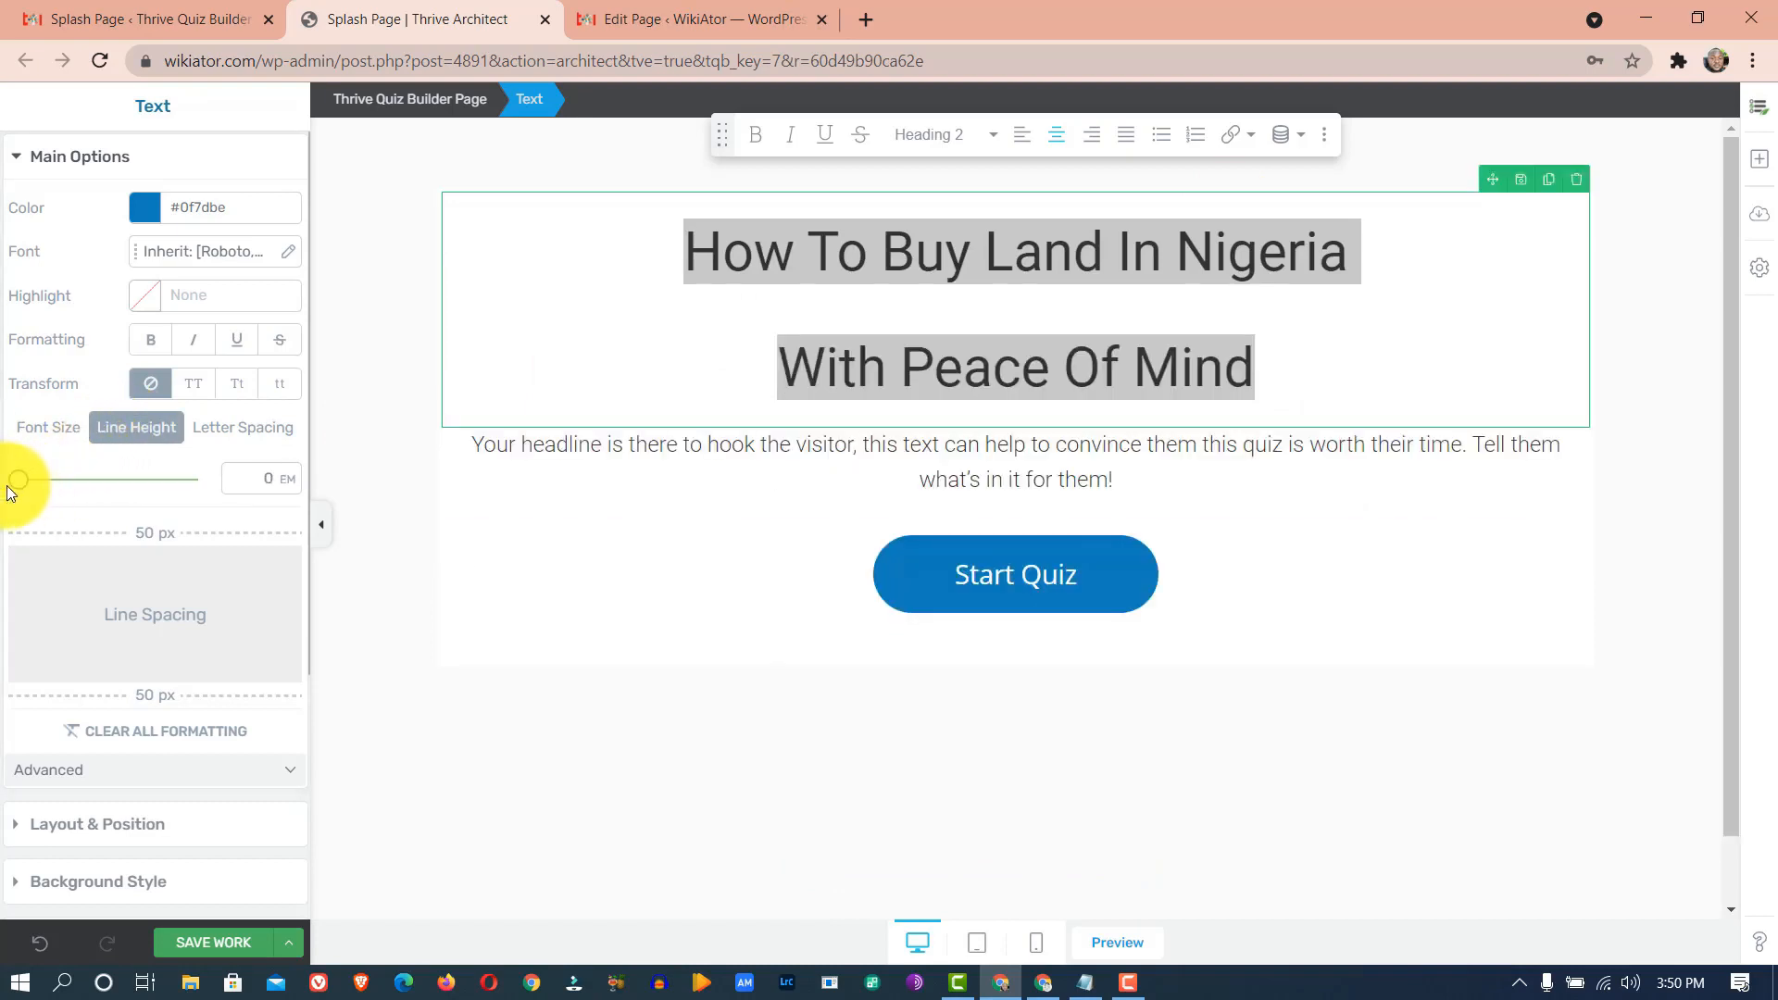
pyautogui.click(54, 427)
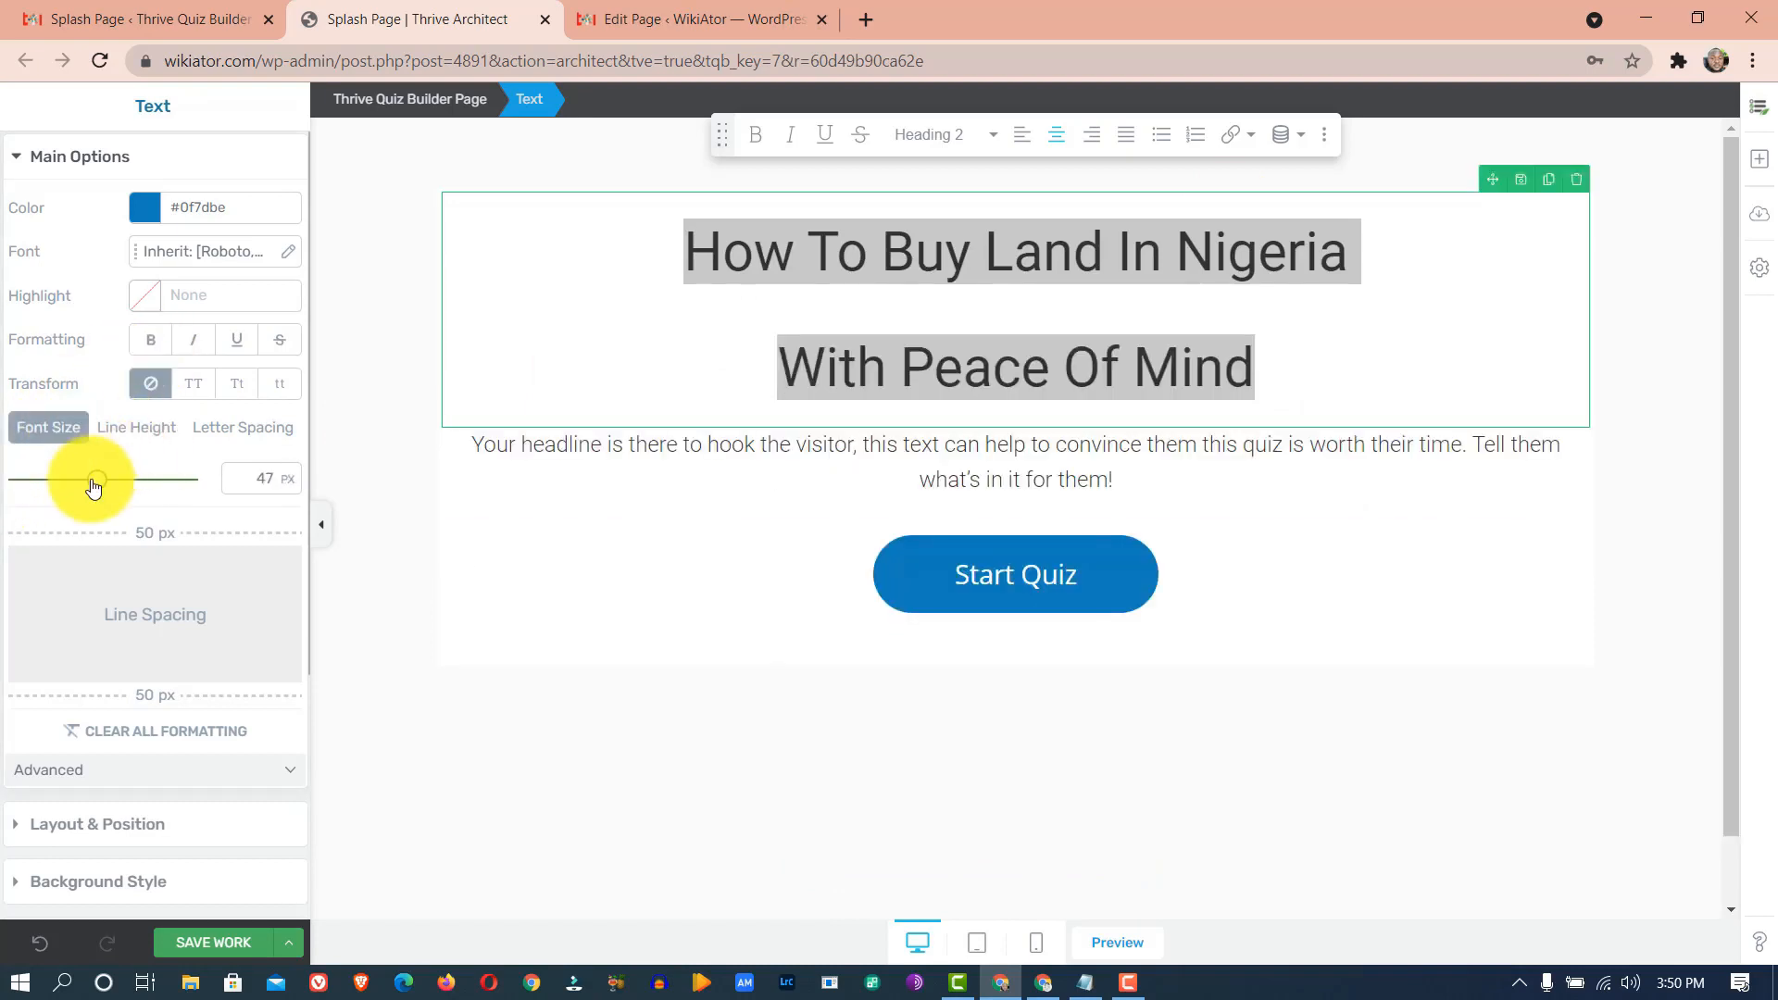
pyautogui.moveTo(99, 486); pyautogui.dragTo(112, 483)
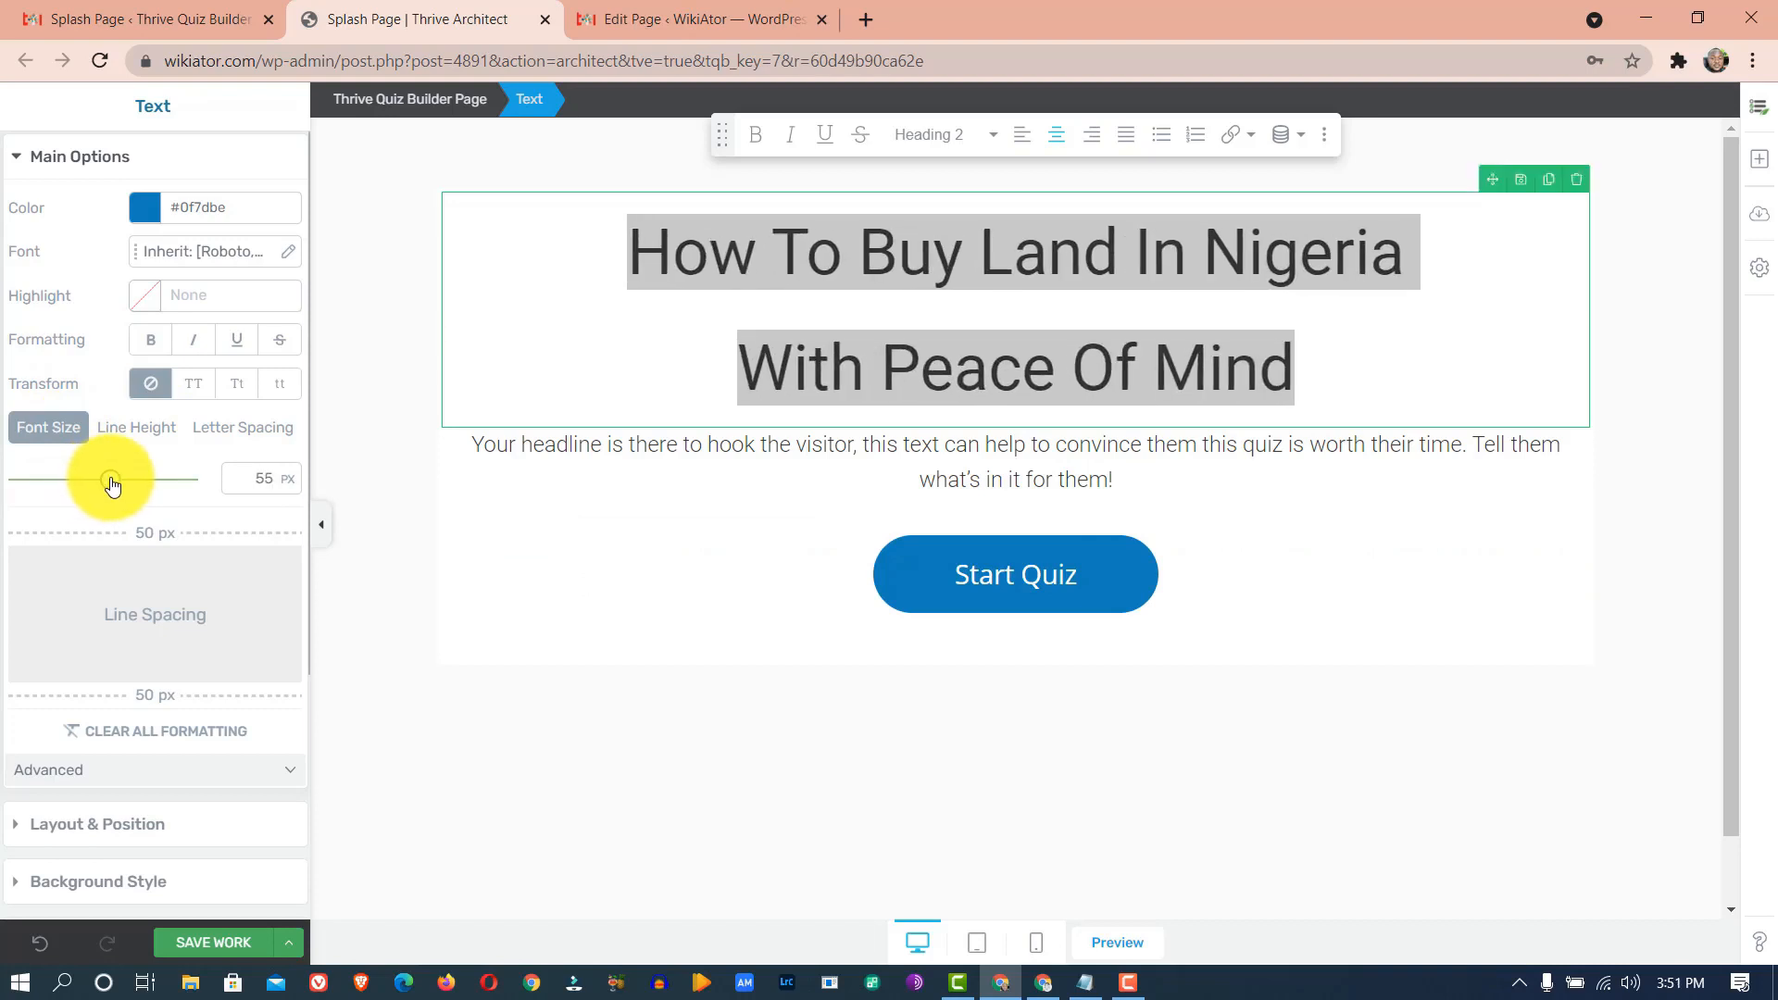
pyautogui.moveTo(112, 480); pyautogui.dragTo(115, 483)
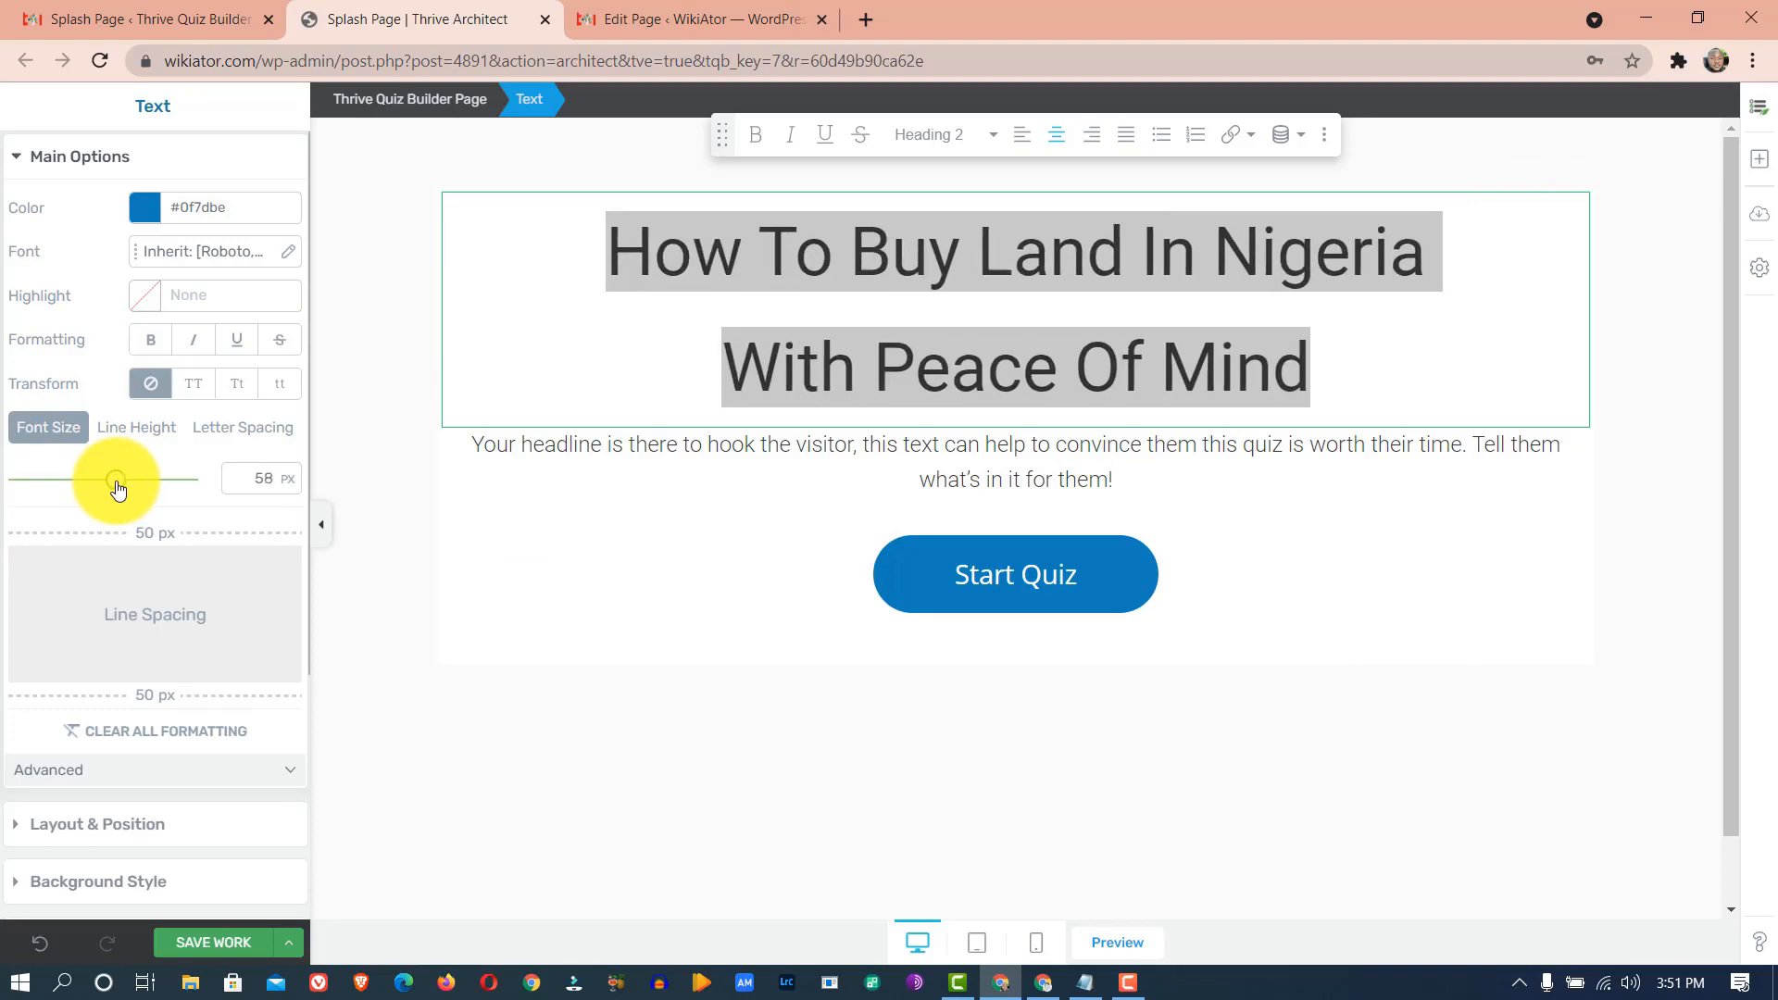
pyautogui.click(929, 248)
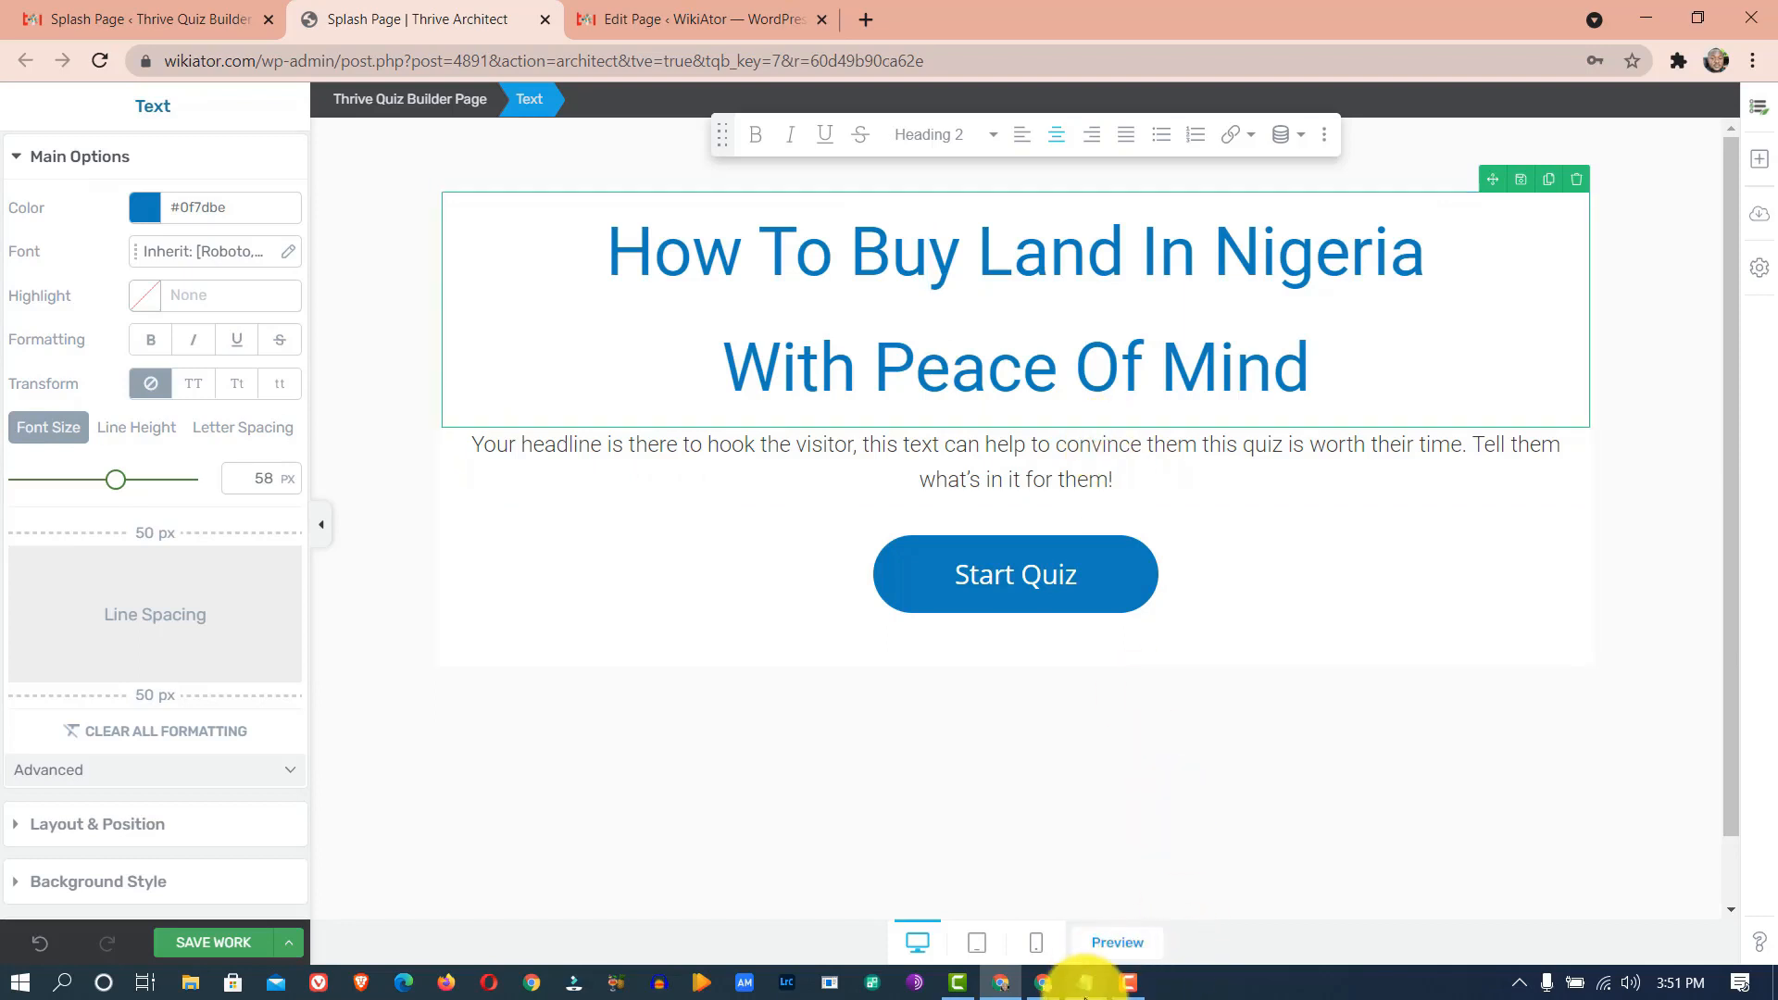
pyautogui.click(1087, 984)
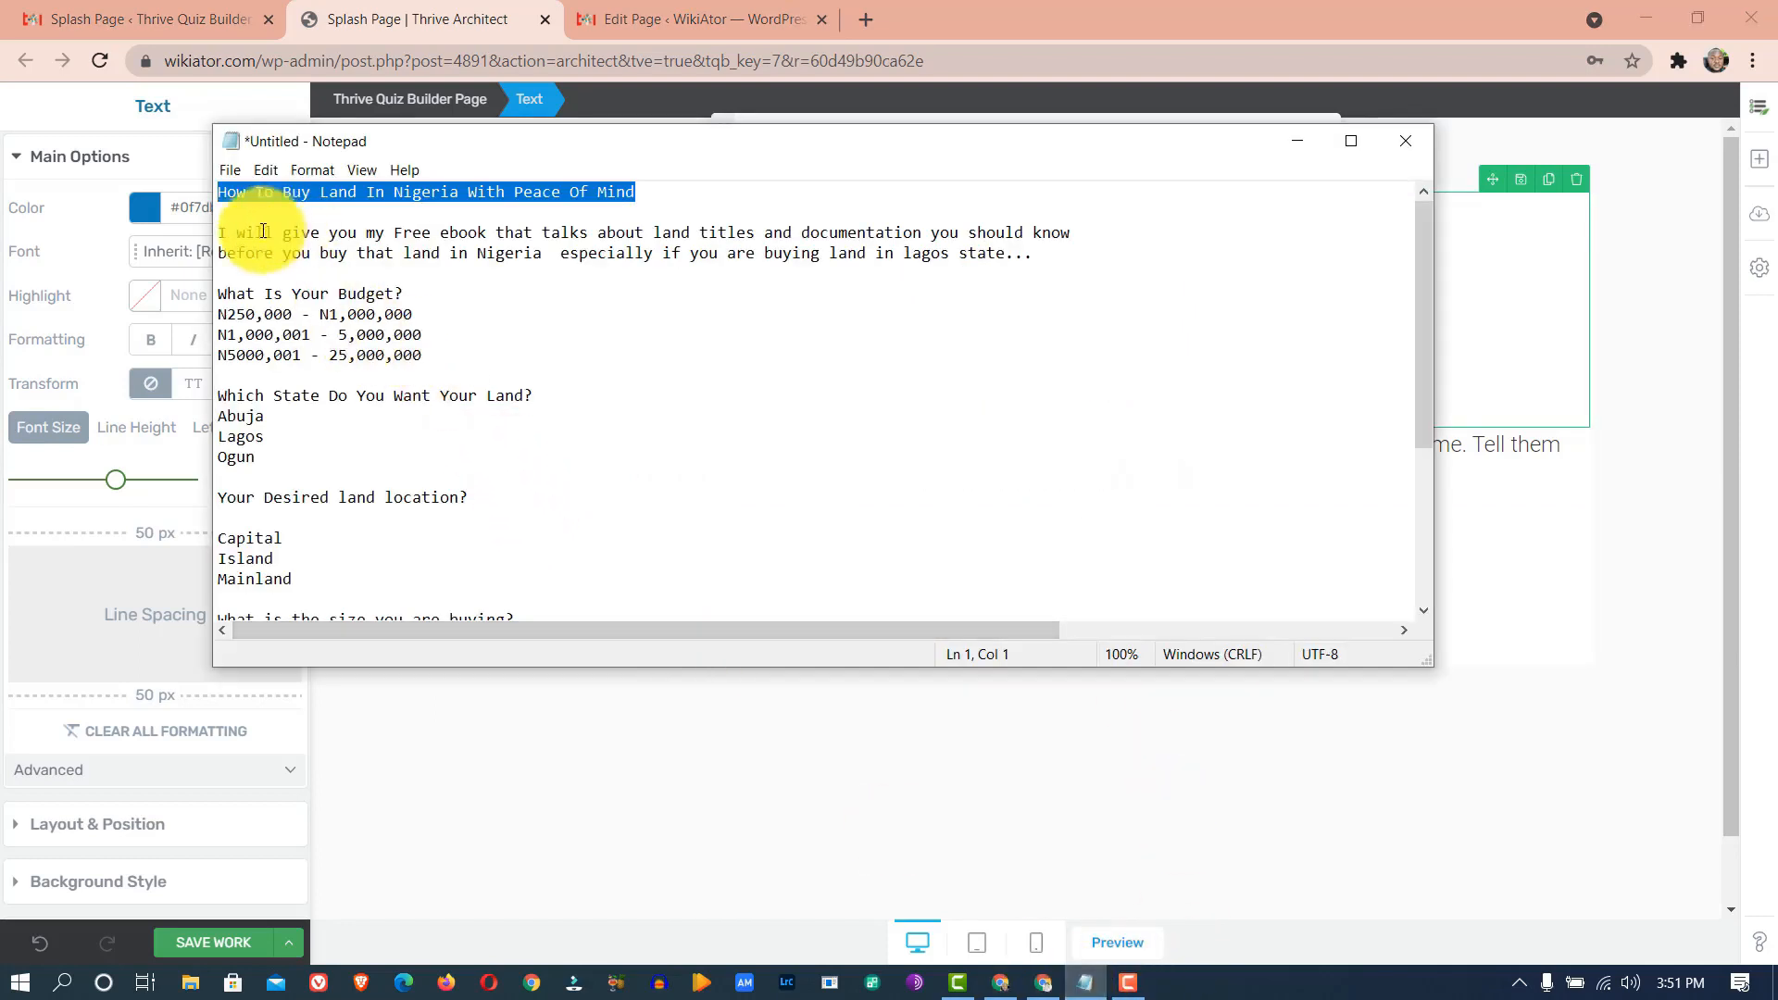
# - Copy the ebook paragraph from the notes and paste it over the placeholder paragraph
pyautogui.moveTo(225, 236); pyautogui.dragTo(748, 238)
pyautogui.click(929, 231)
pyautogui.click(1064, 262)
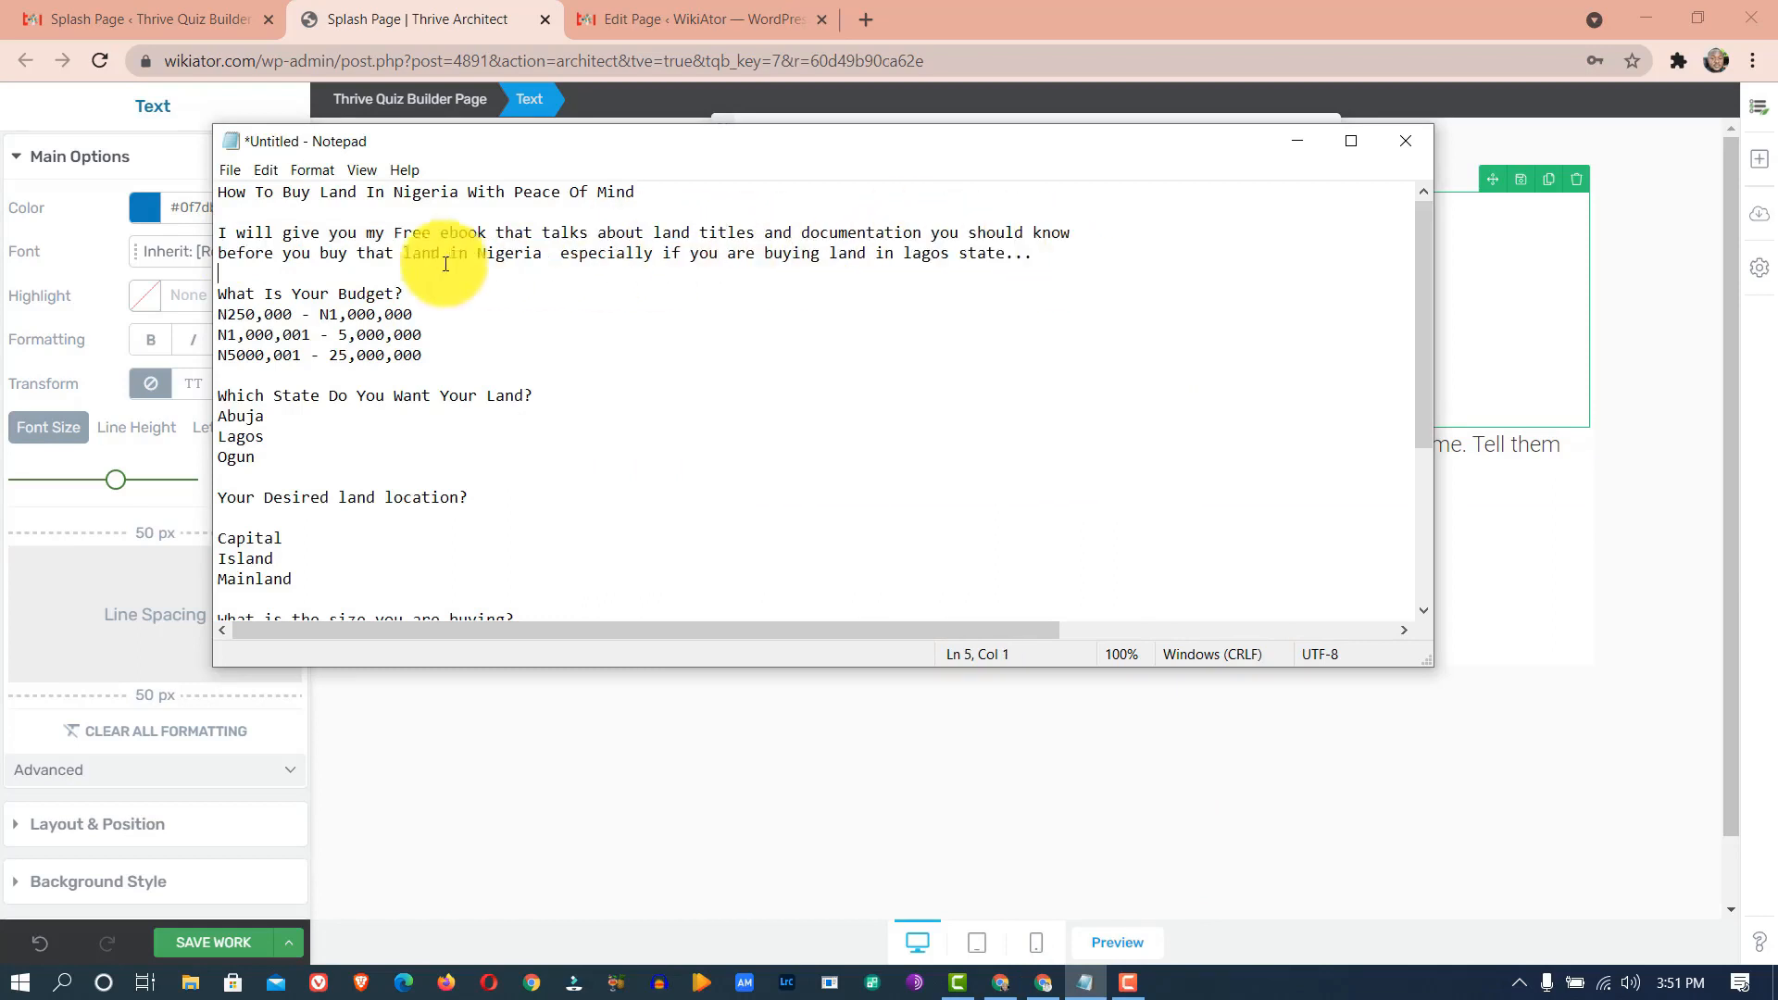
pyautogui.keyDown('shift'); pyautogui.click(221, 235); pyautogui.keyUp('shift')
pyautogui.rightClick(252, 242)
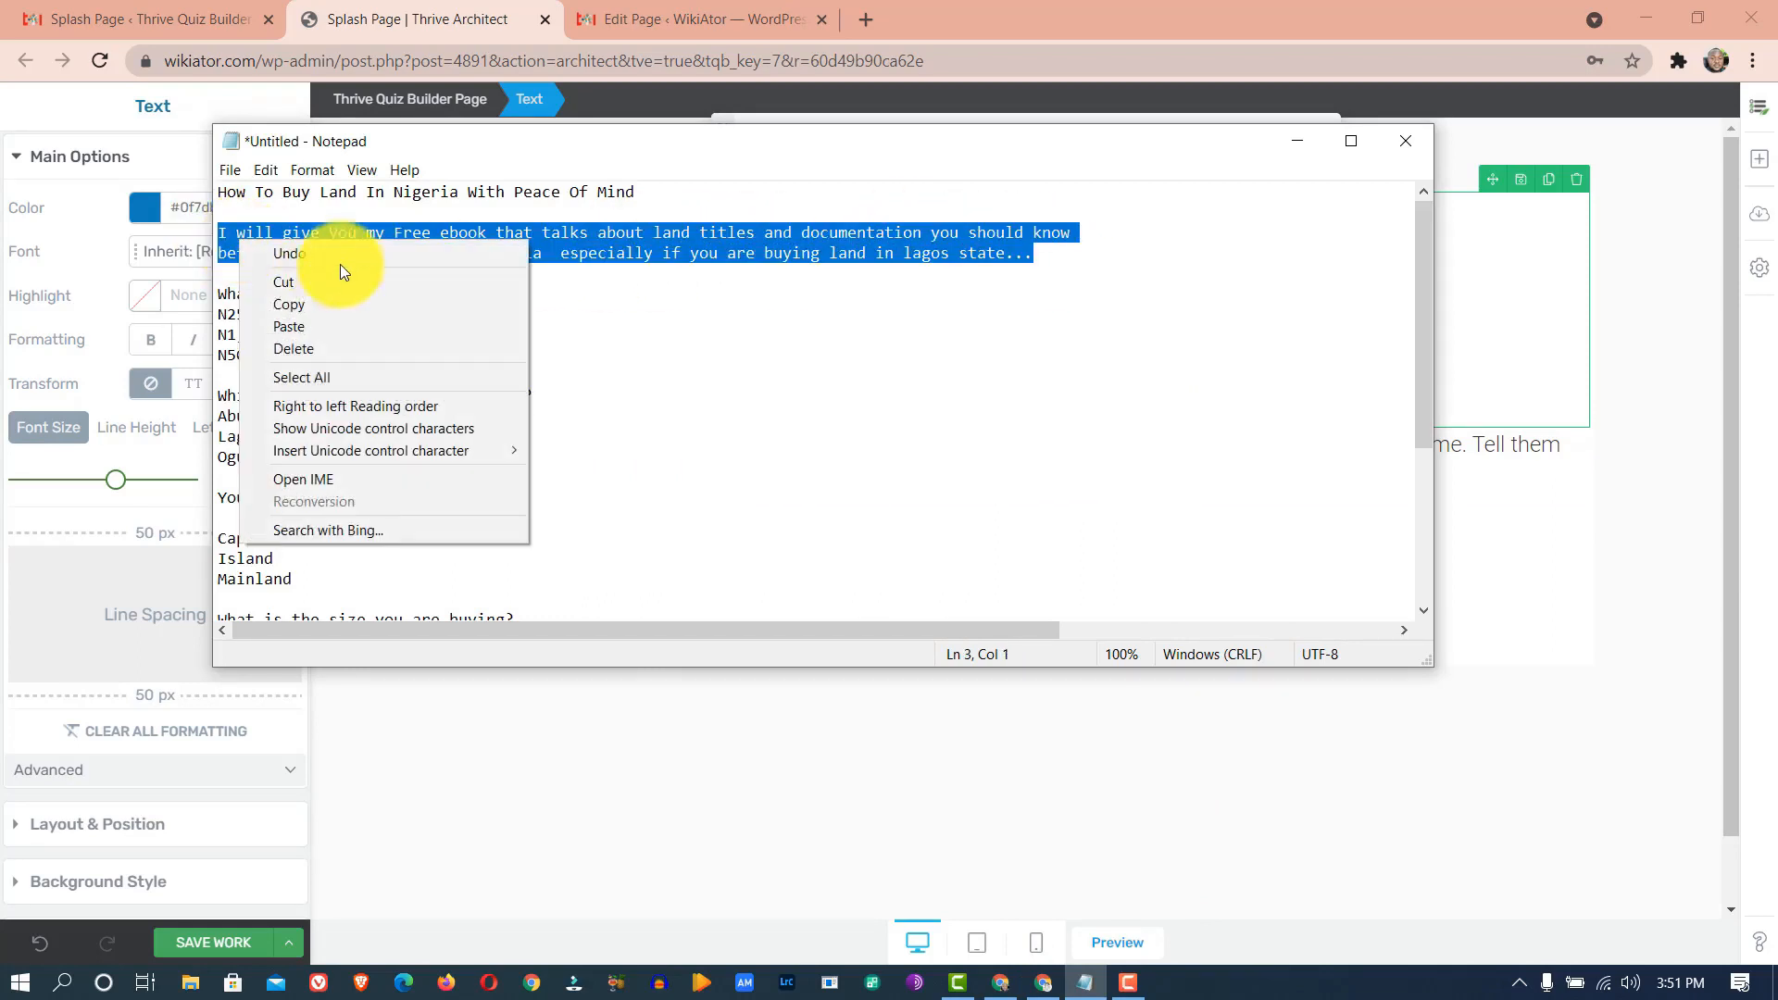
pyautogui.click(331, 305)
pyautogui.click(435, 24)
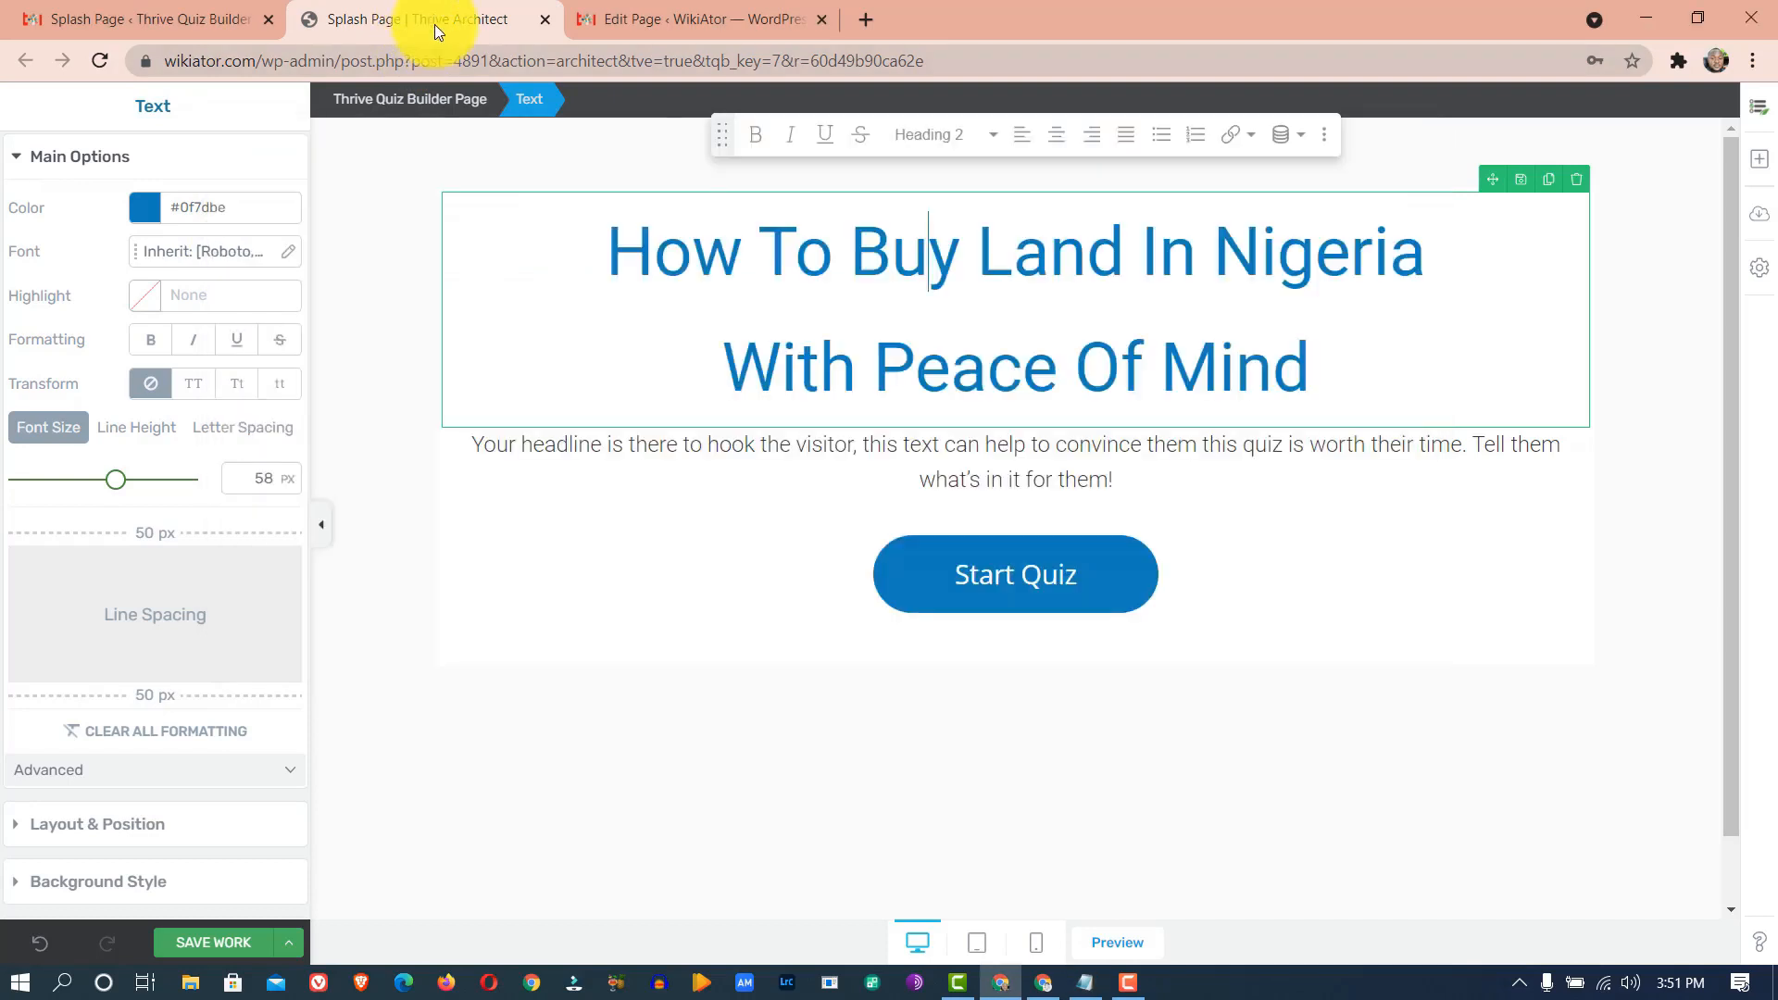
pyautogui.click(873, 460)
pyautogui.doubleClick(877, 456)
pyautogui.tripleClick(877, 456)
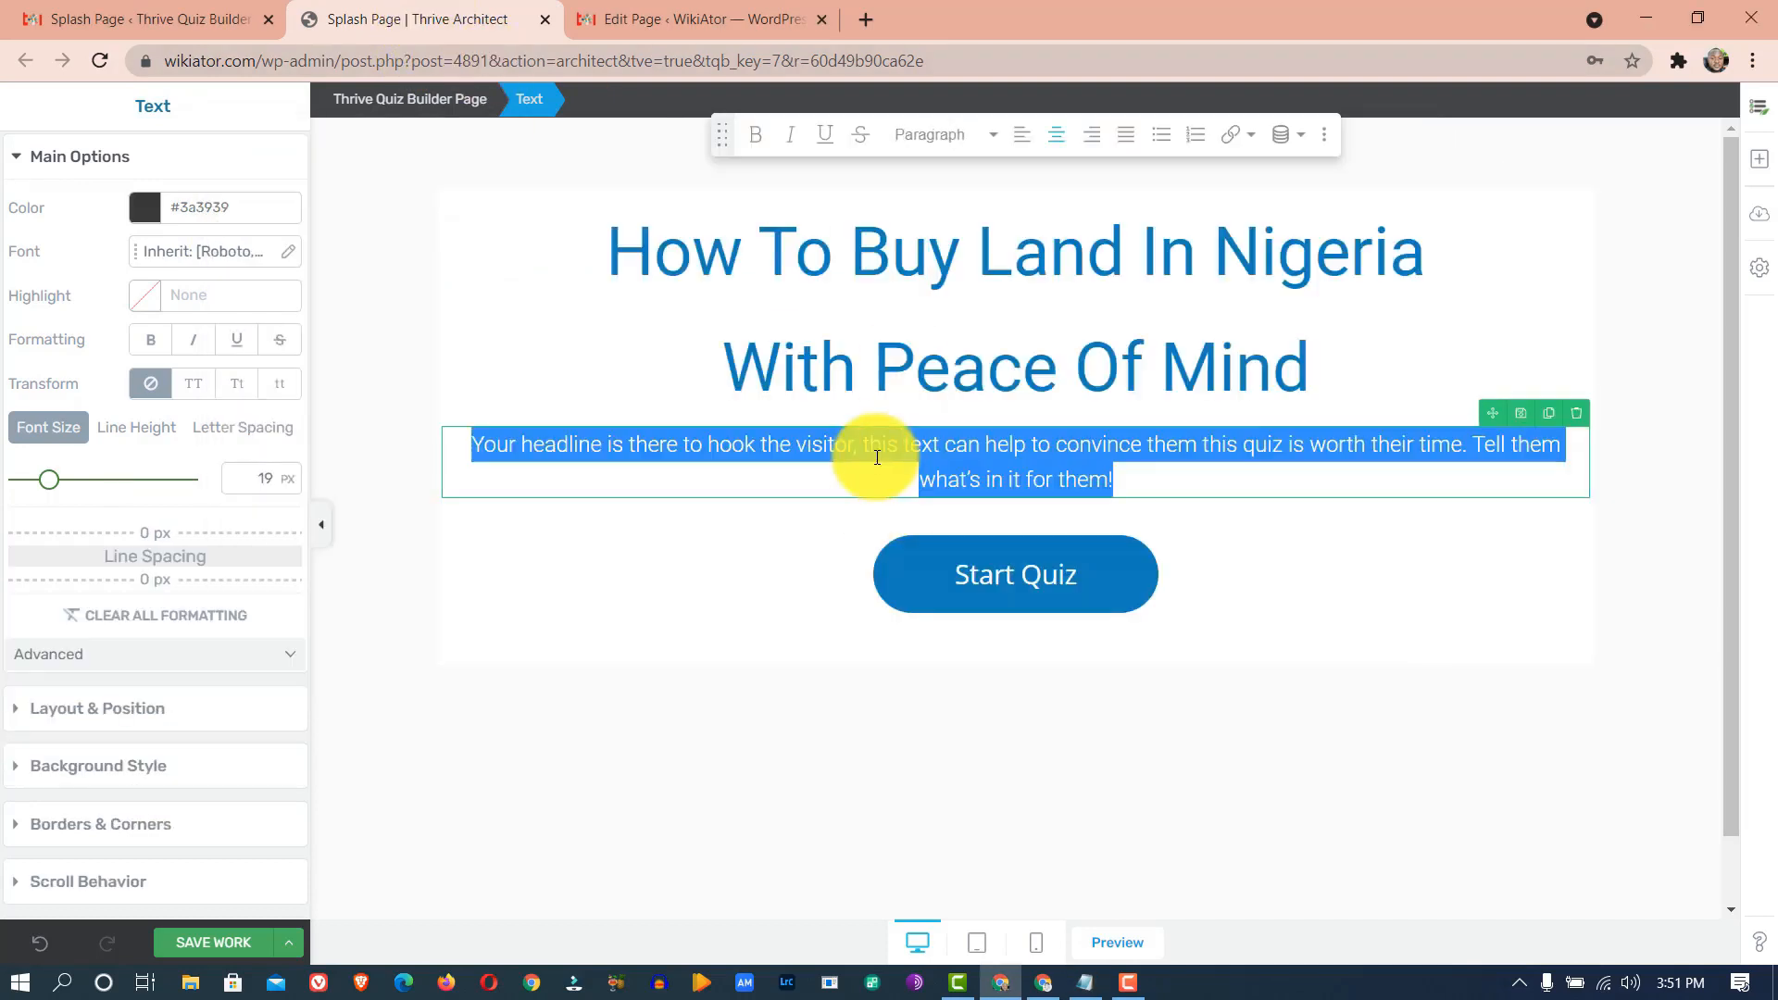
pyautogui.hotkey('ctrl', 'v')
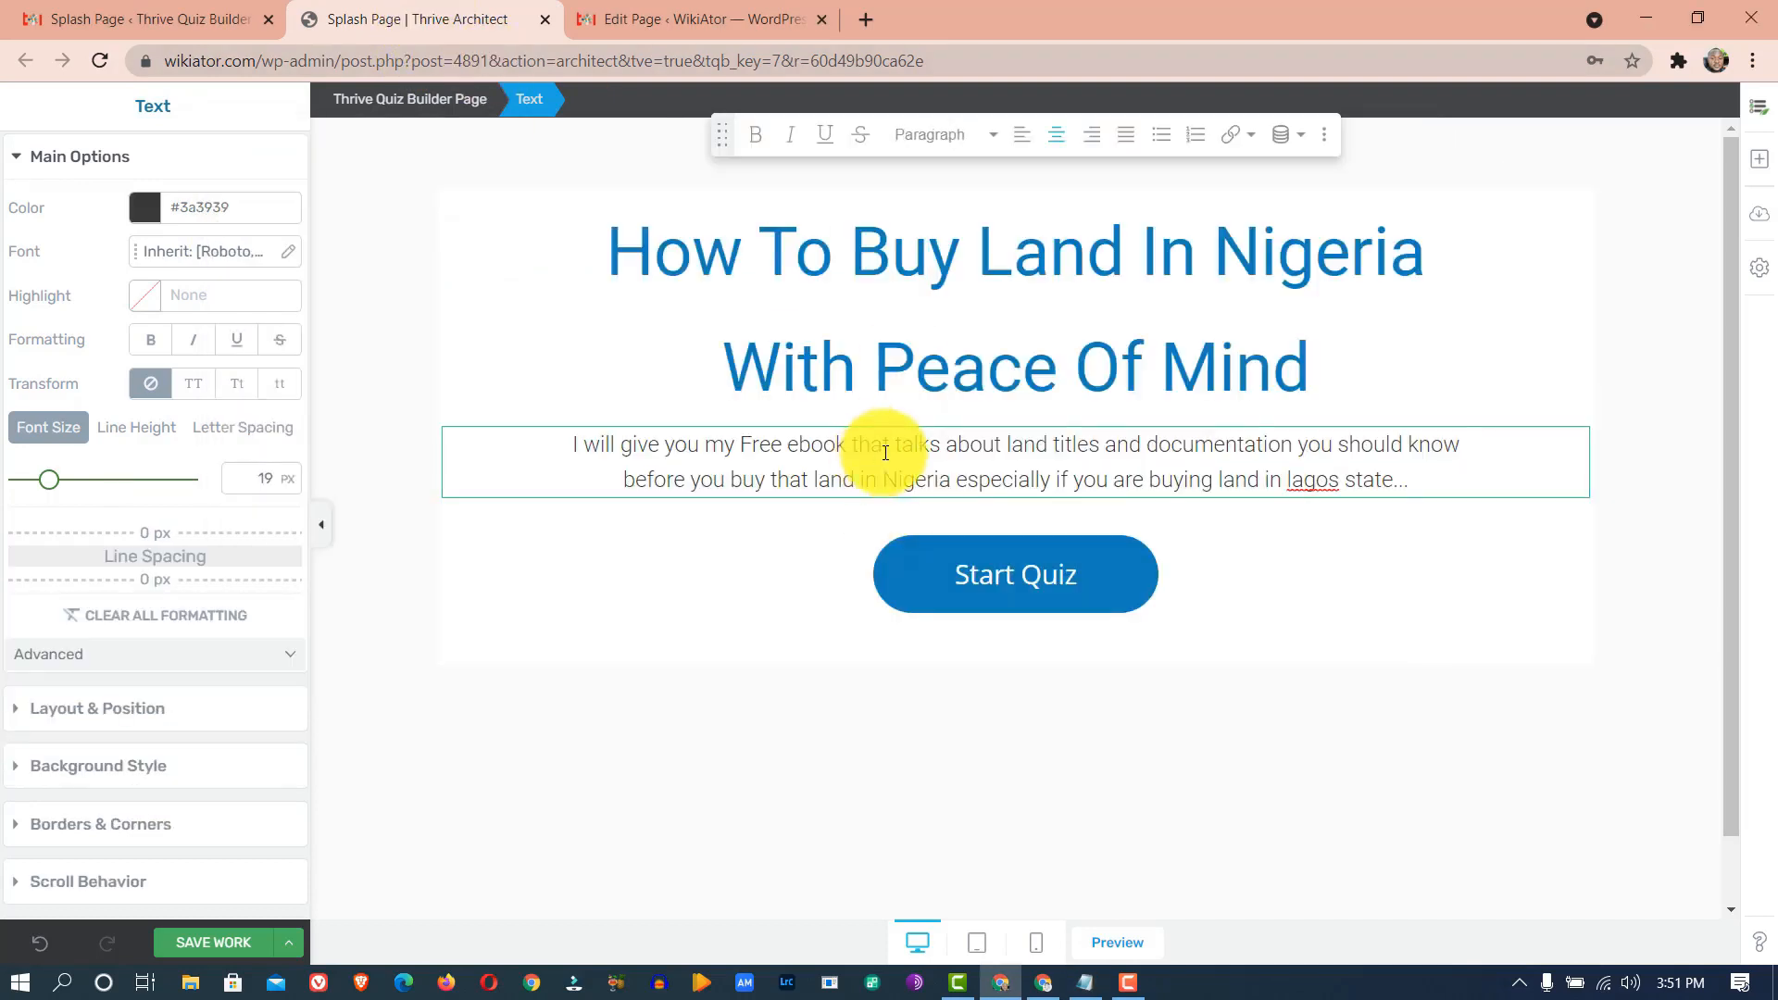
# - Correct 'lagos' to 'Lagos' and save the splash page
pyautogui.rightClick(1306, 479)
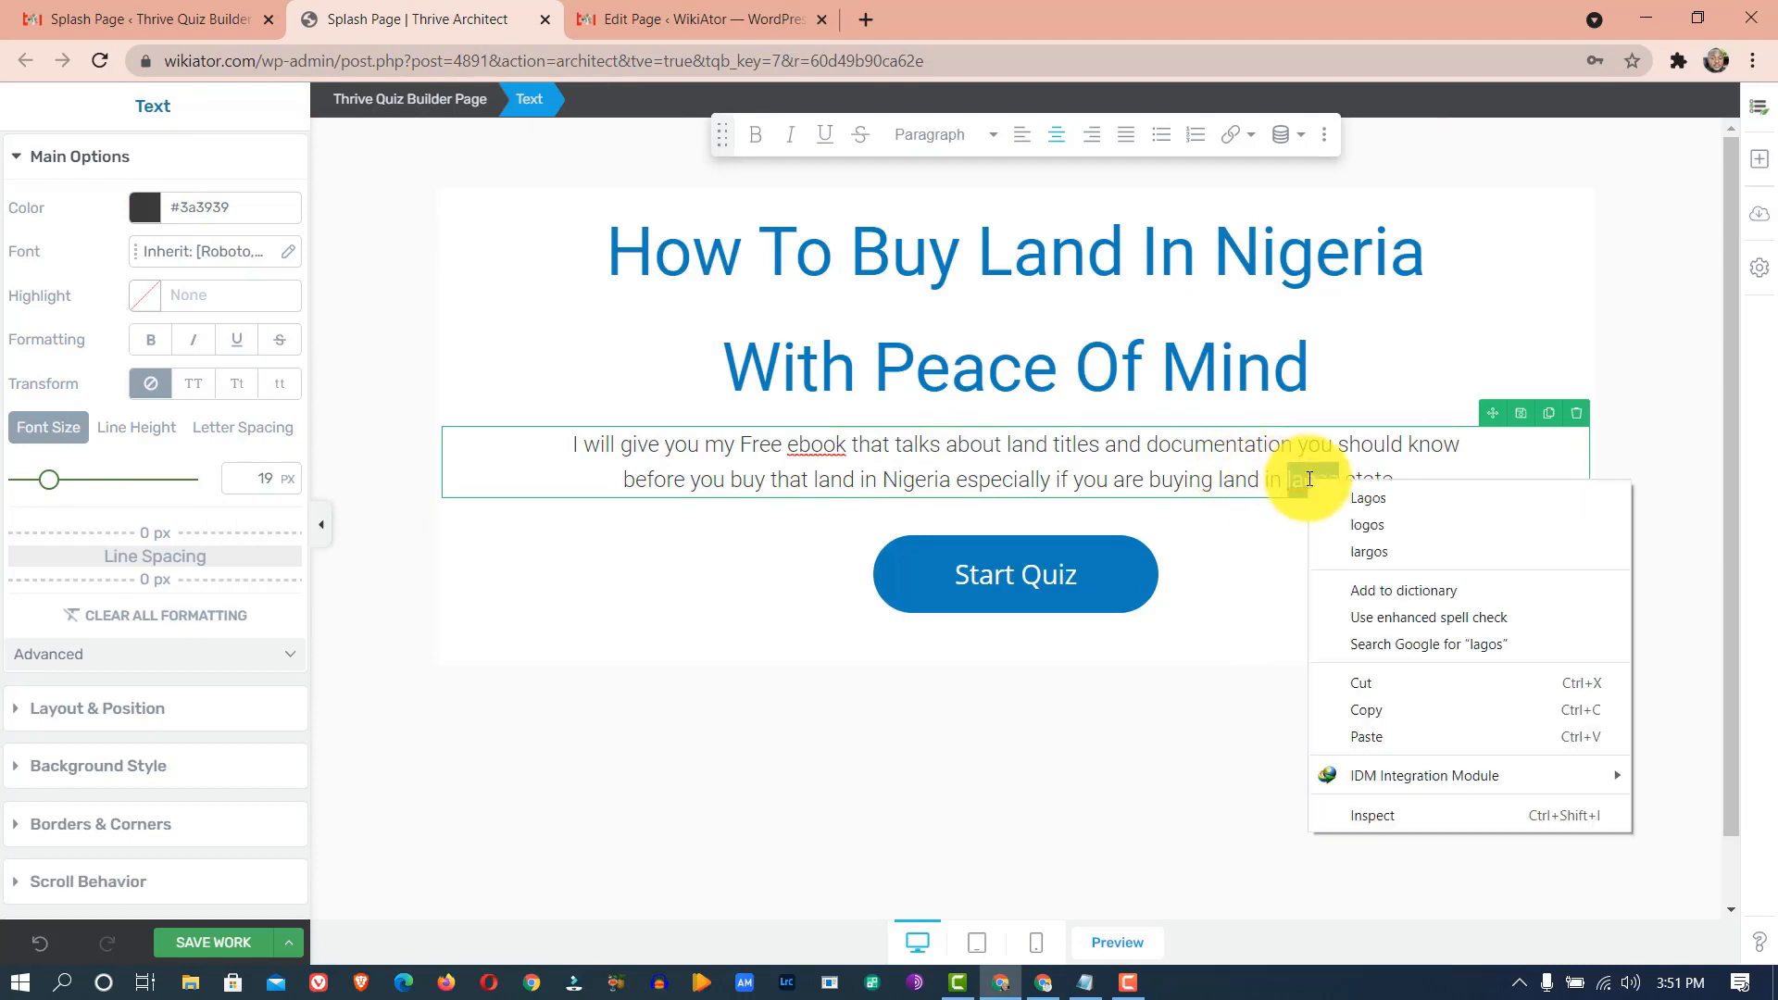
pyautogui.click(1358, 499)
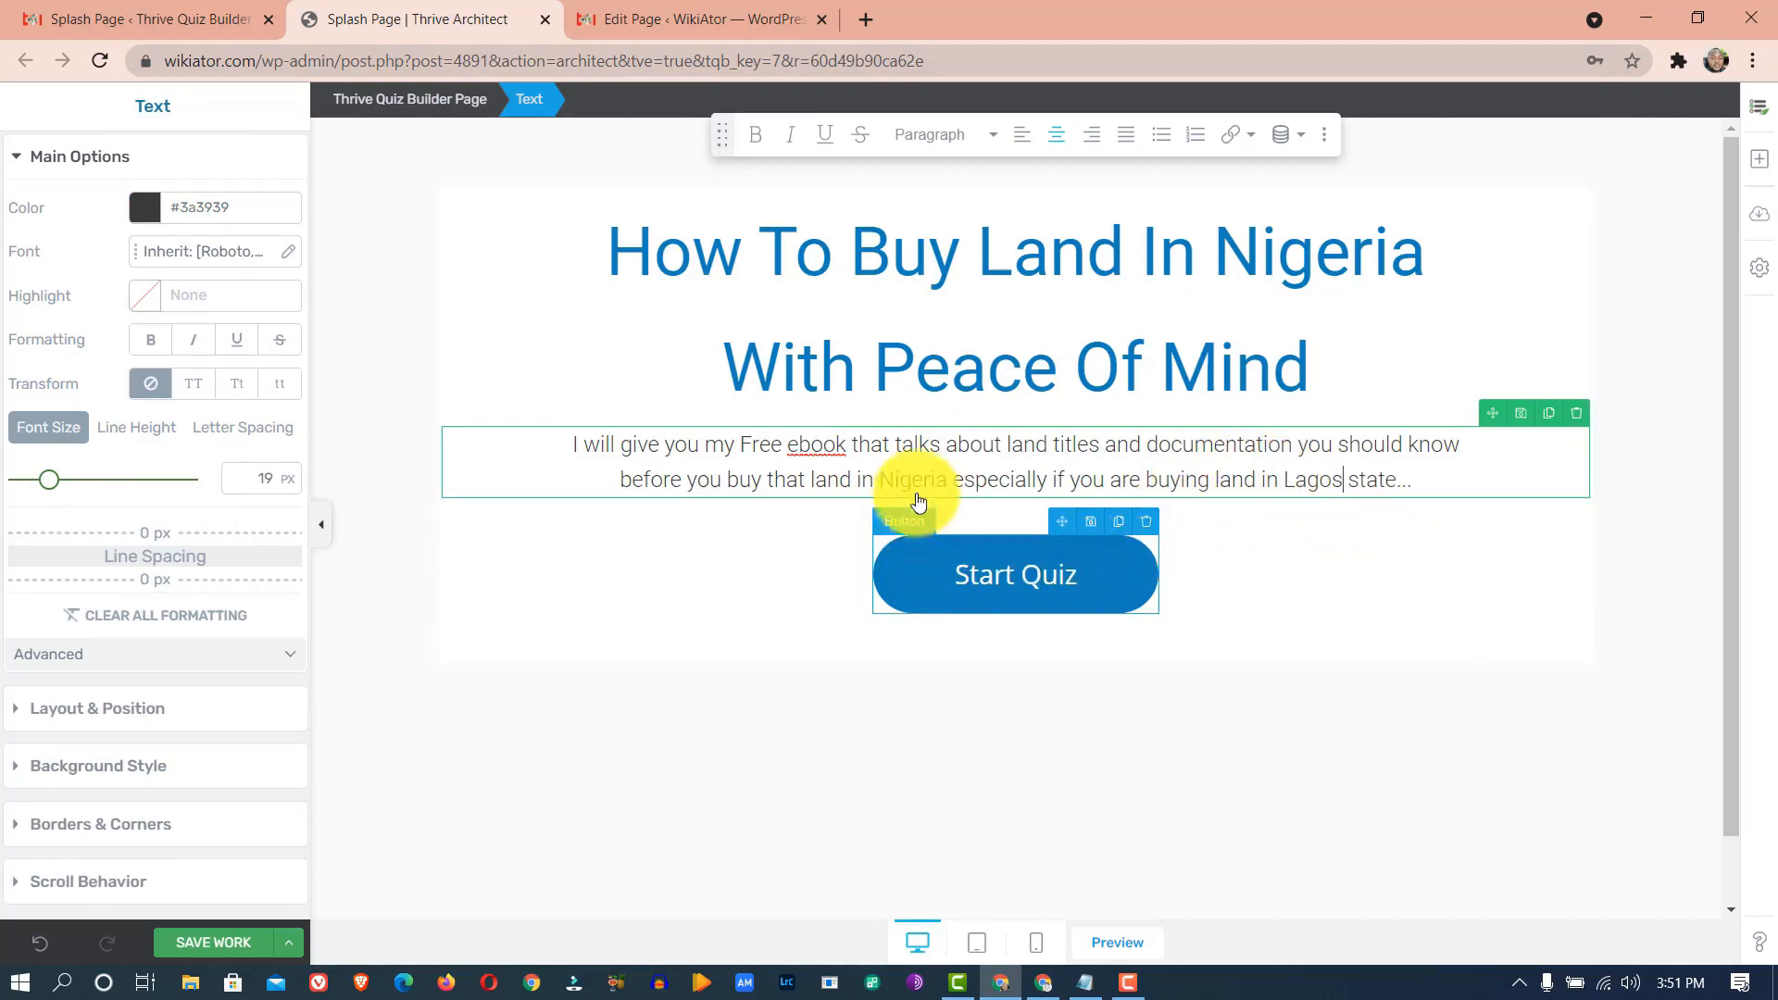
pyautogui.click(192, 953)
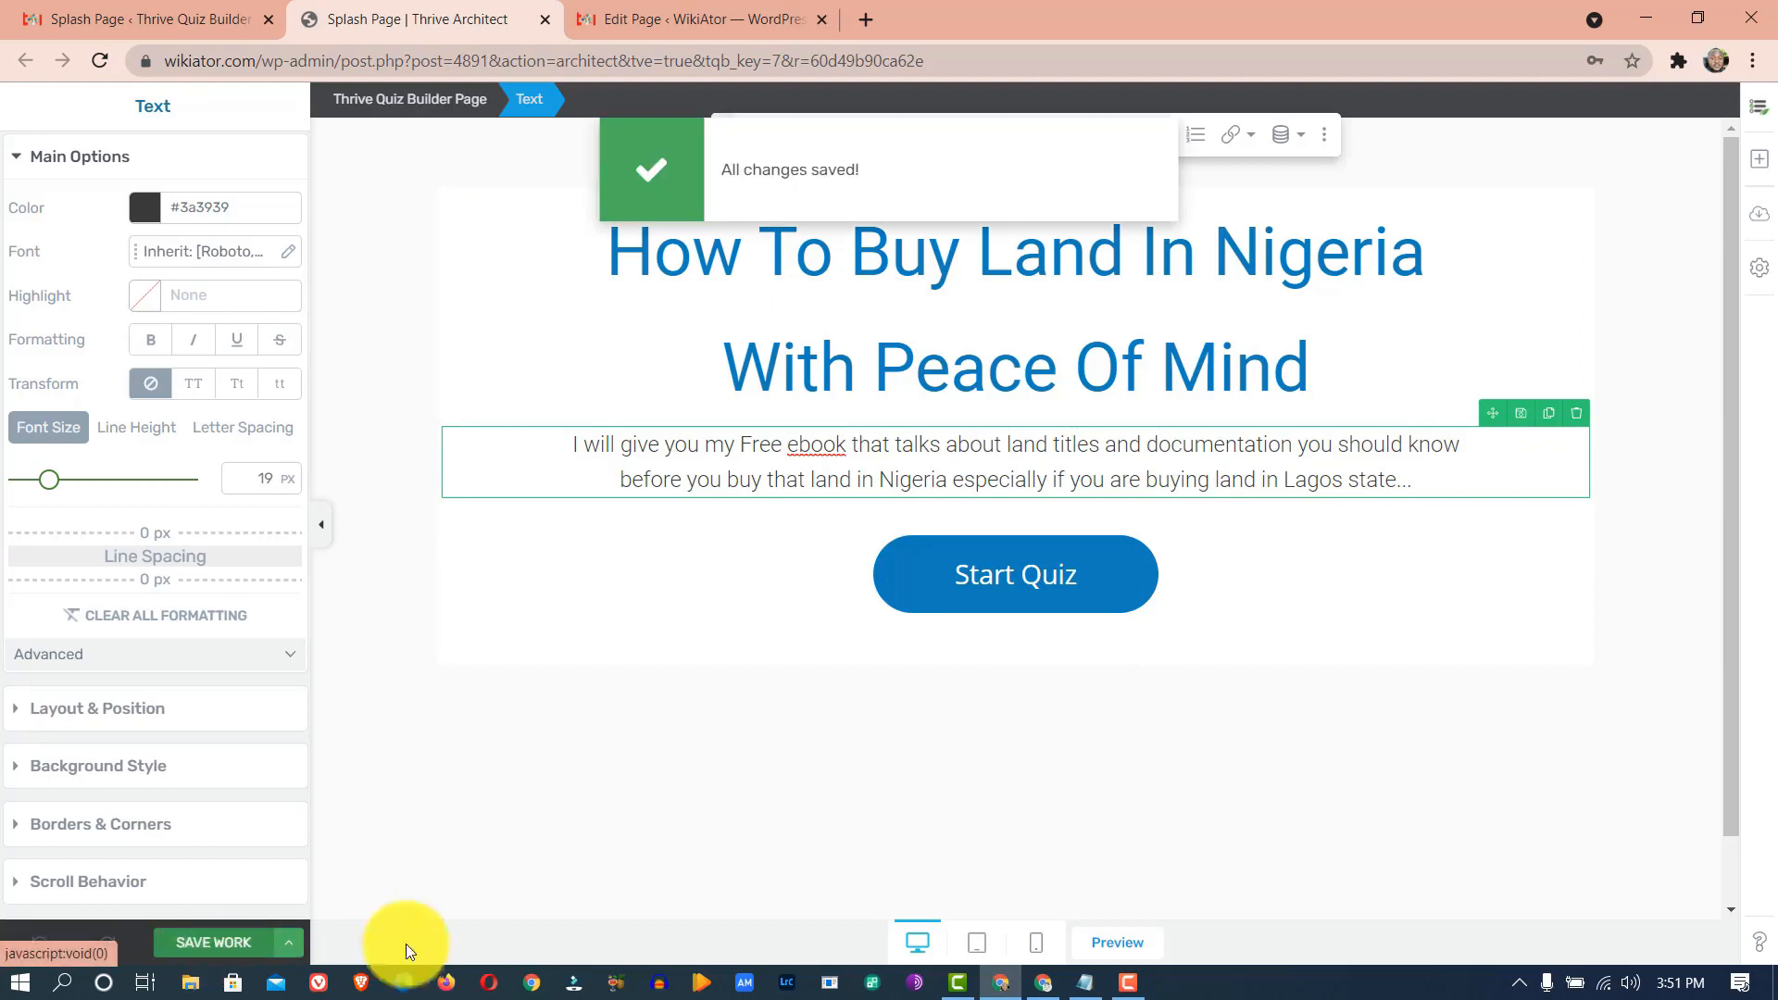
# - Go back to the first browser tab and open the Real estate List building quiz overview
pyautogui.click(160, 18)
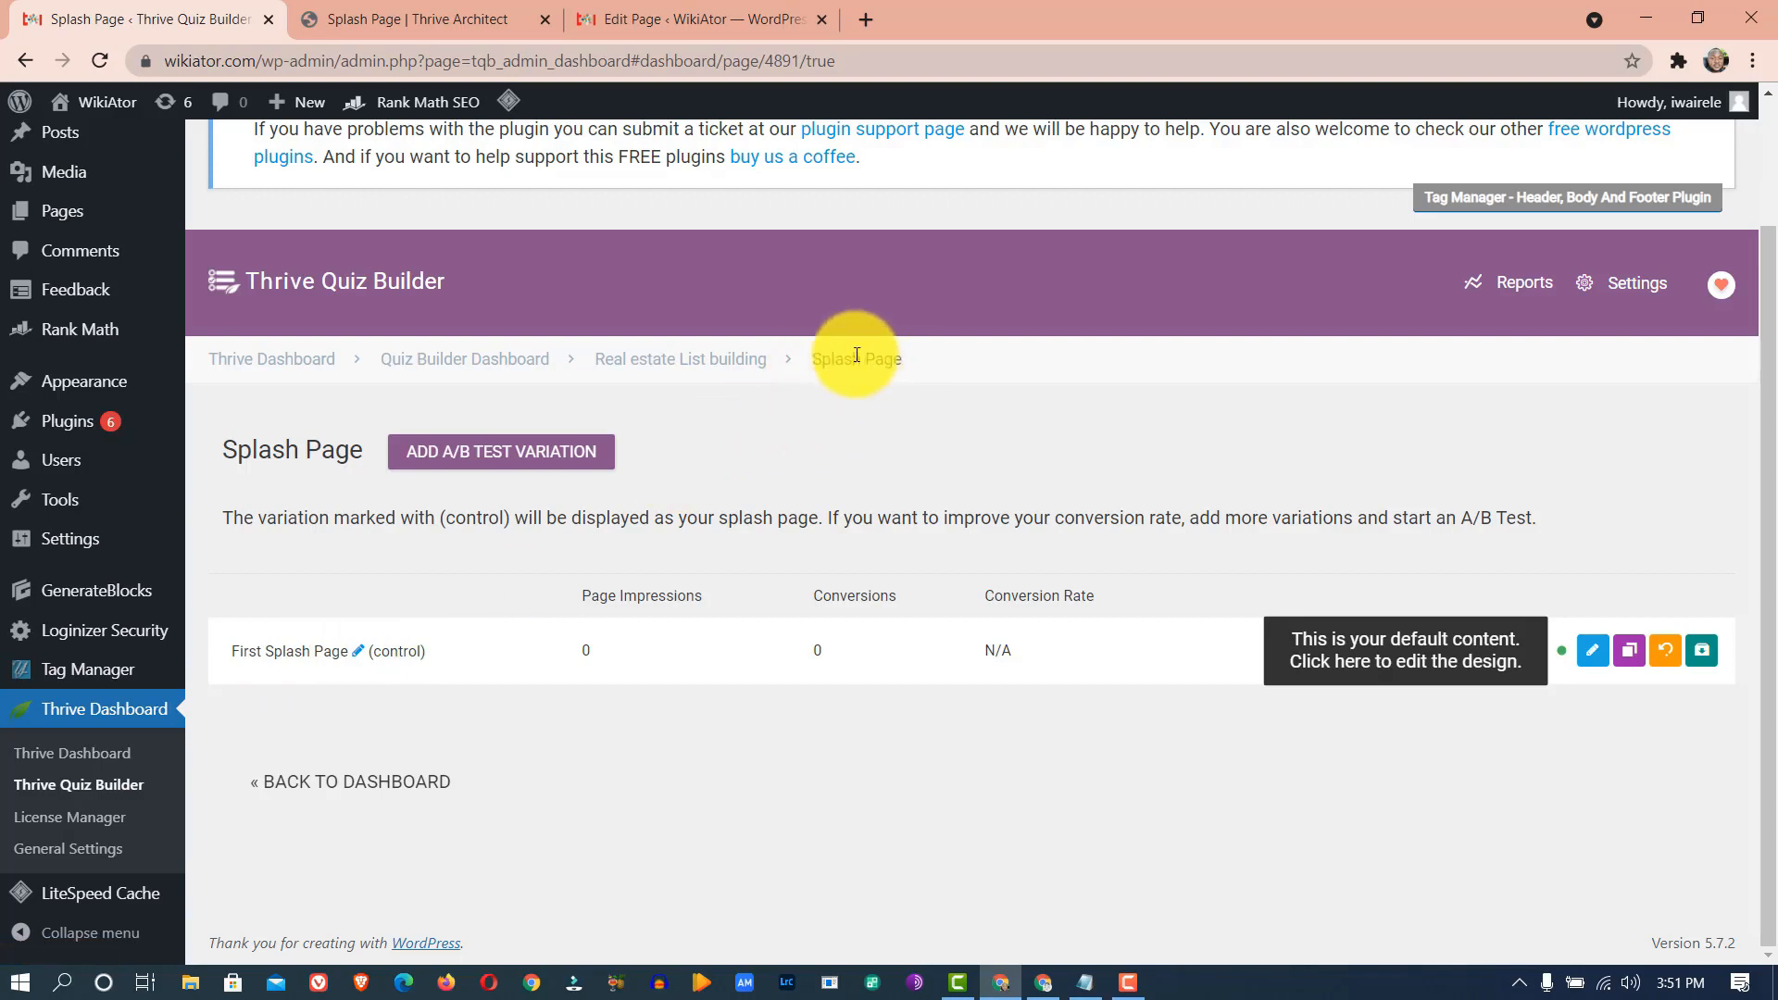
pyautogui.click(702, 369)
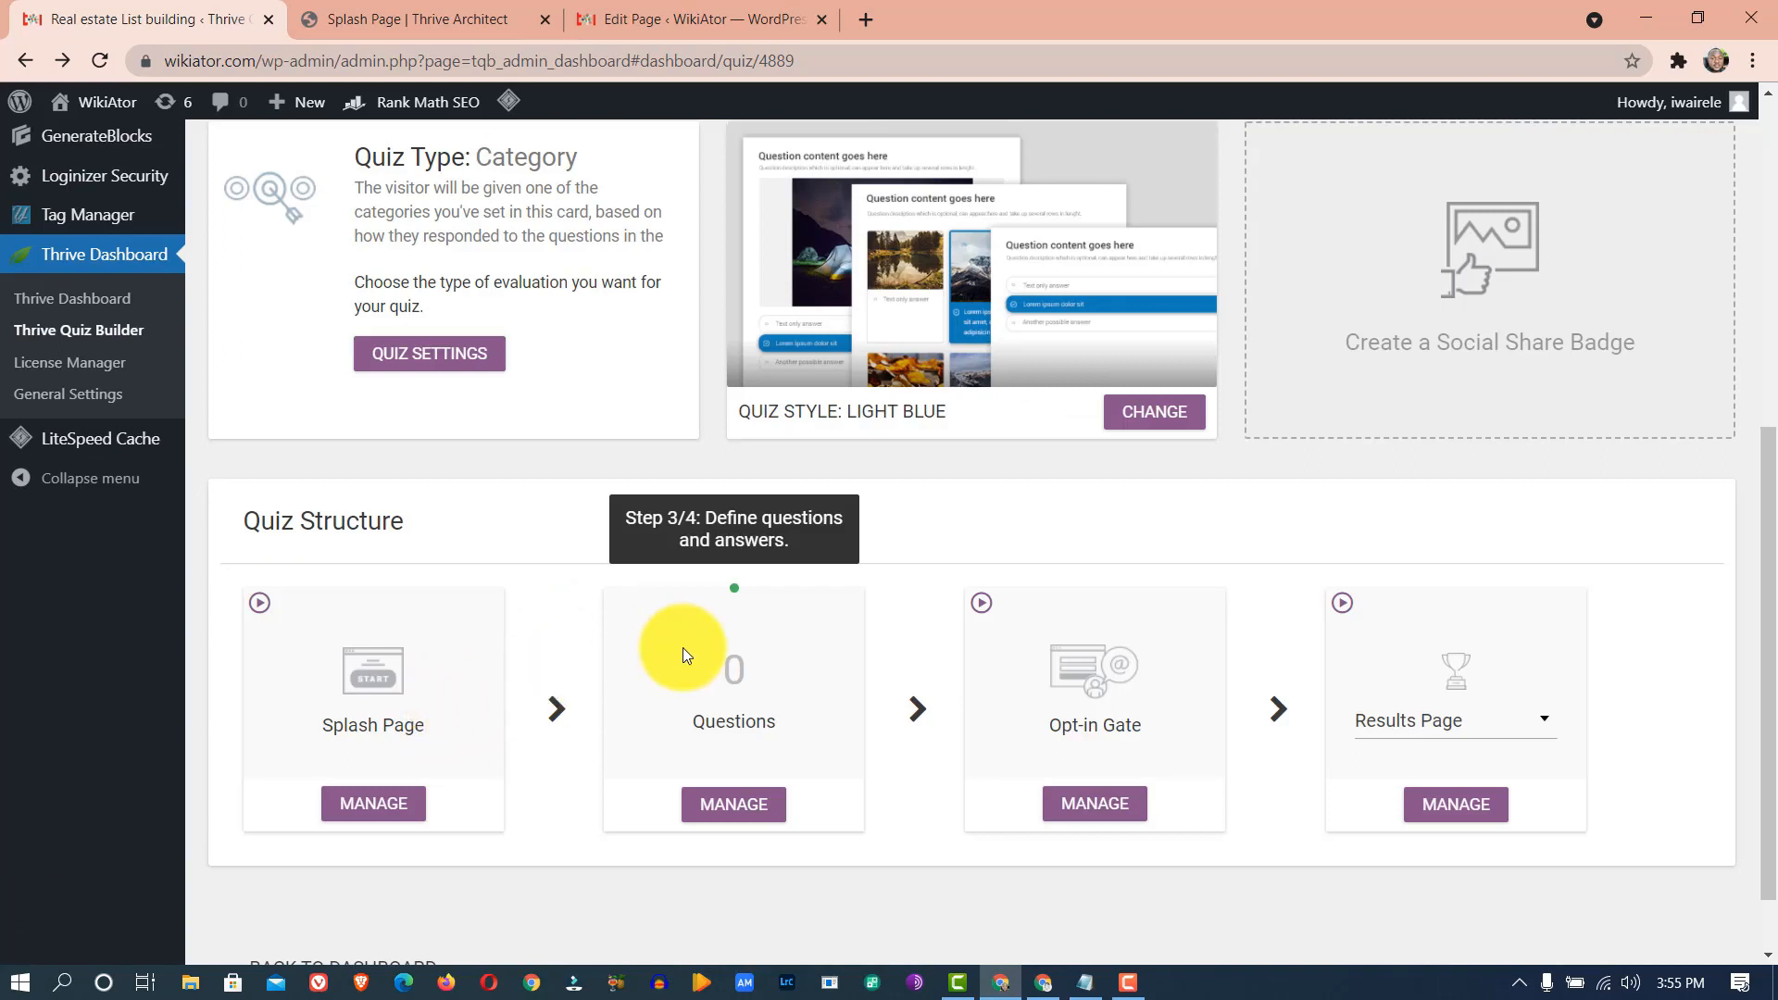
# - Open MANAGE on the Questions card in the quiz structure
pyautogui.click(736, 811)
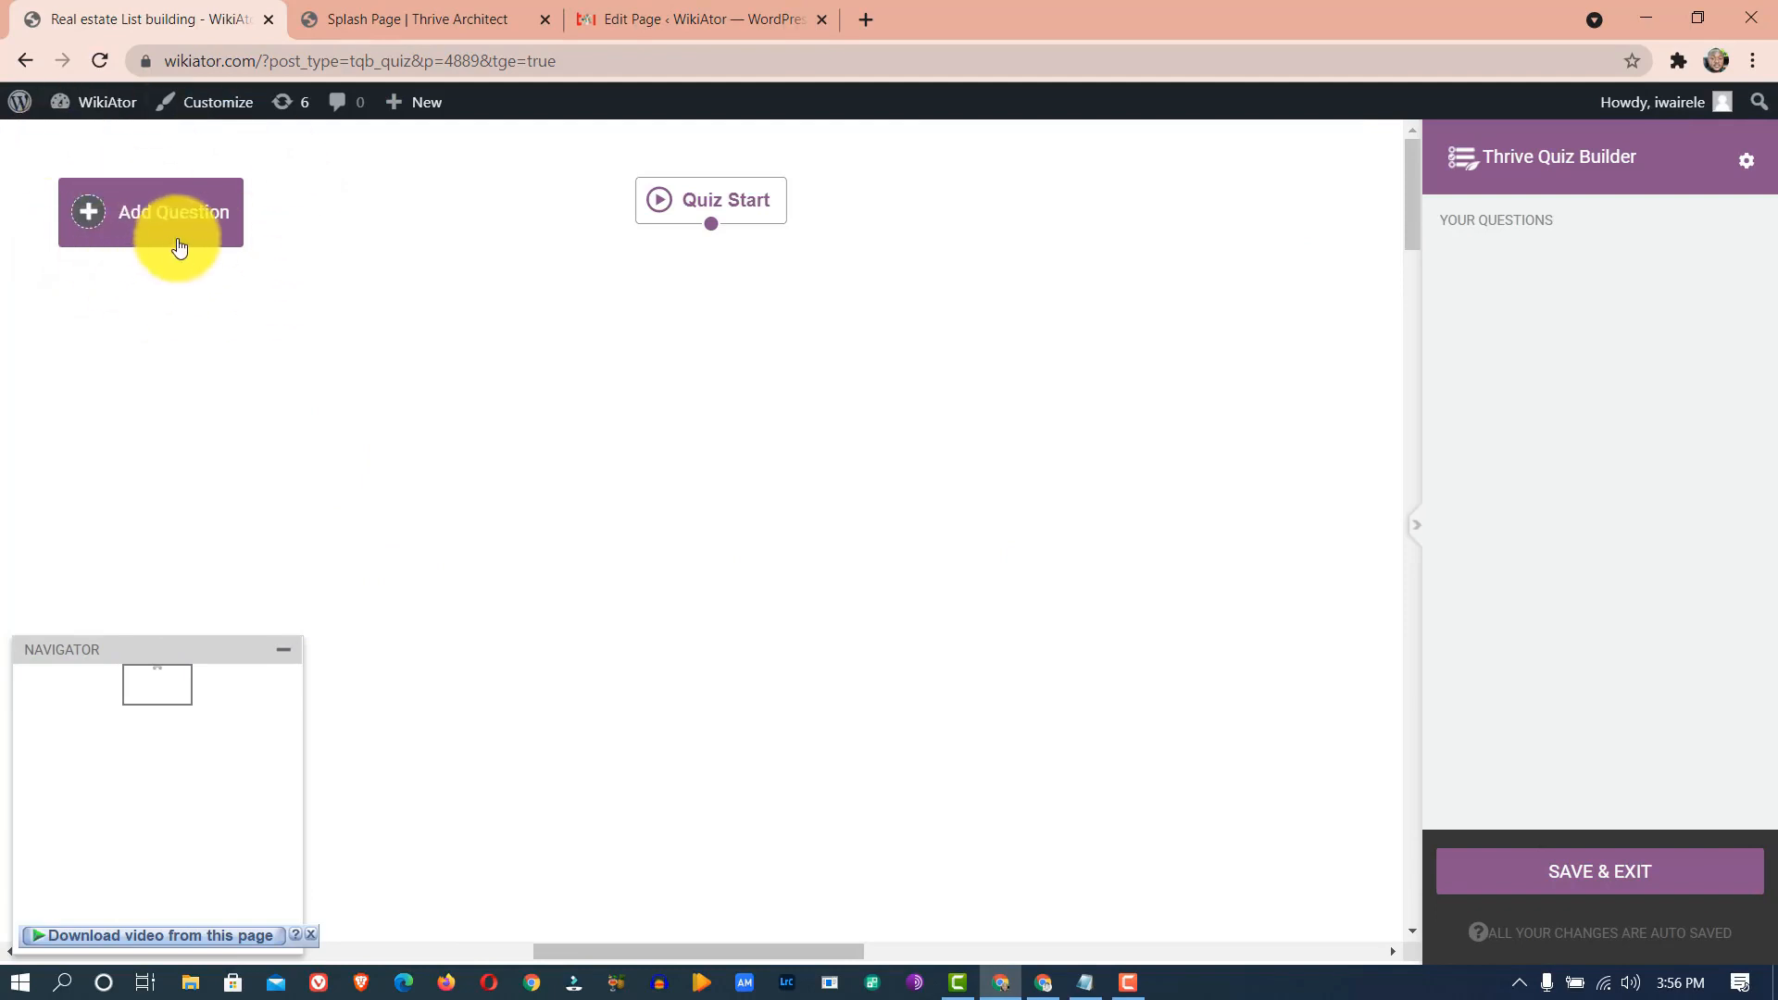
# - Add a new question of type Multiple Choice with Buttons and continue to its form
pyautogui.click(149, 222)
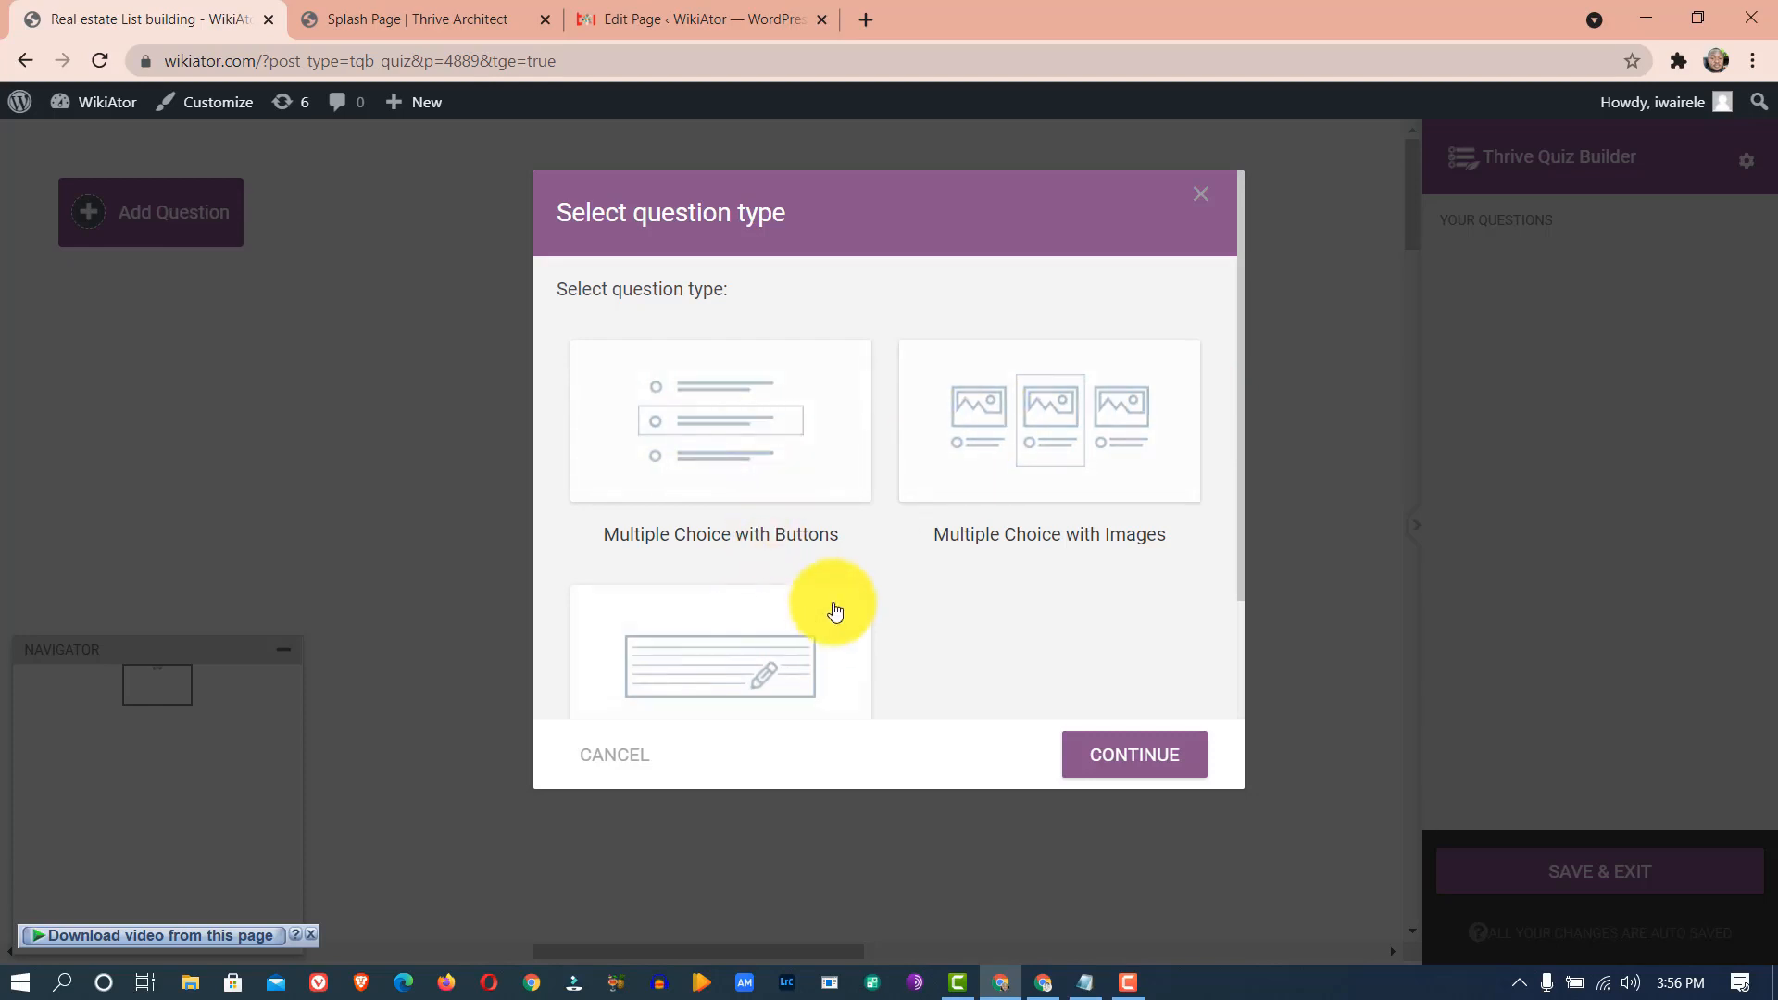
pyautogui.scroll(-2, 826, 603)
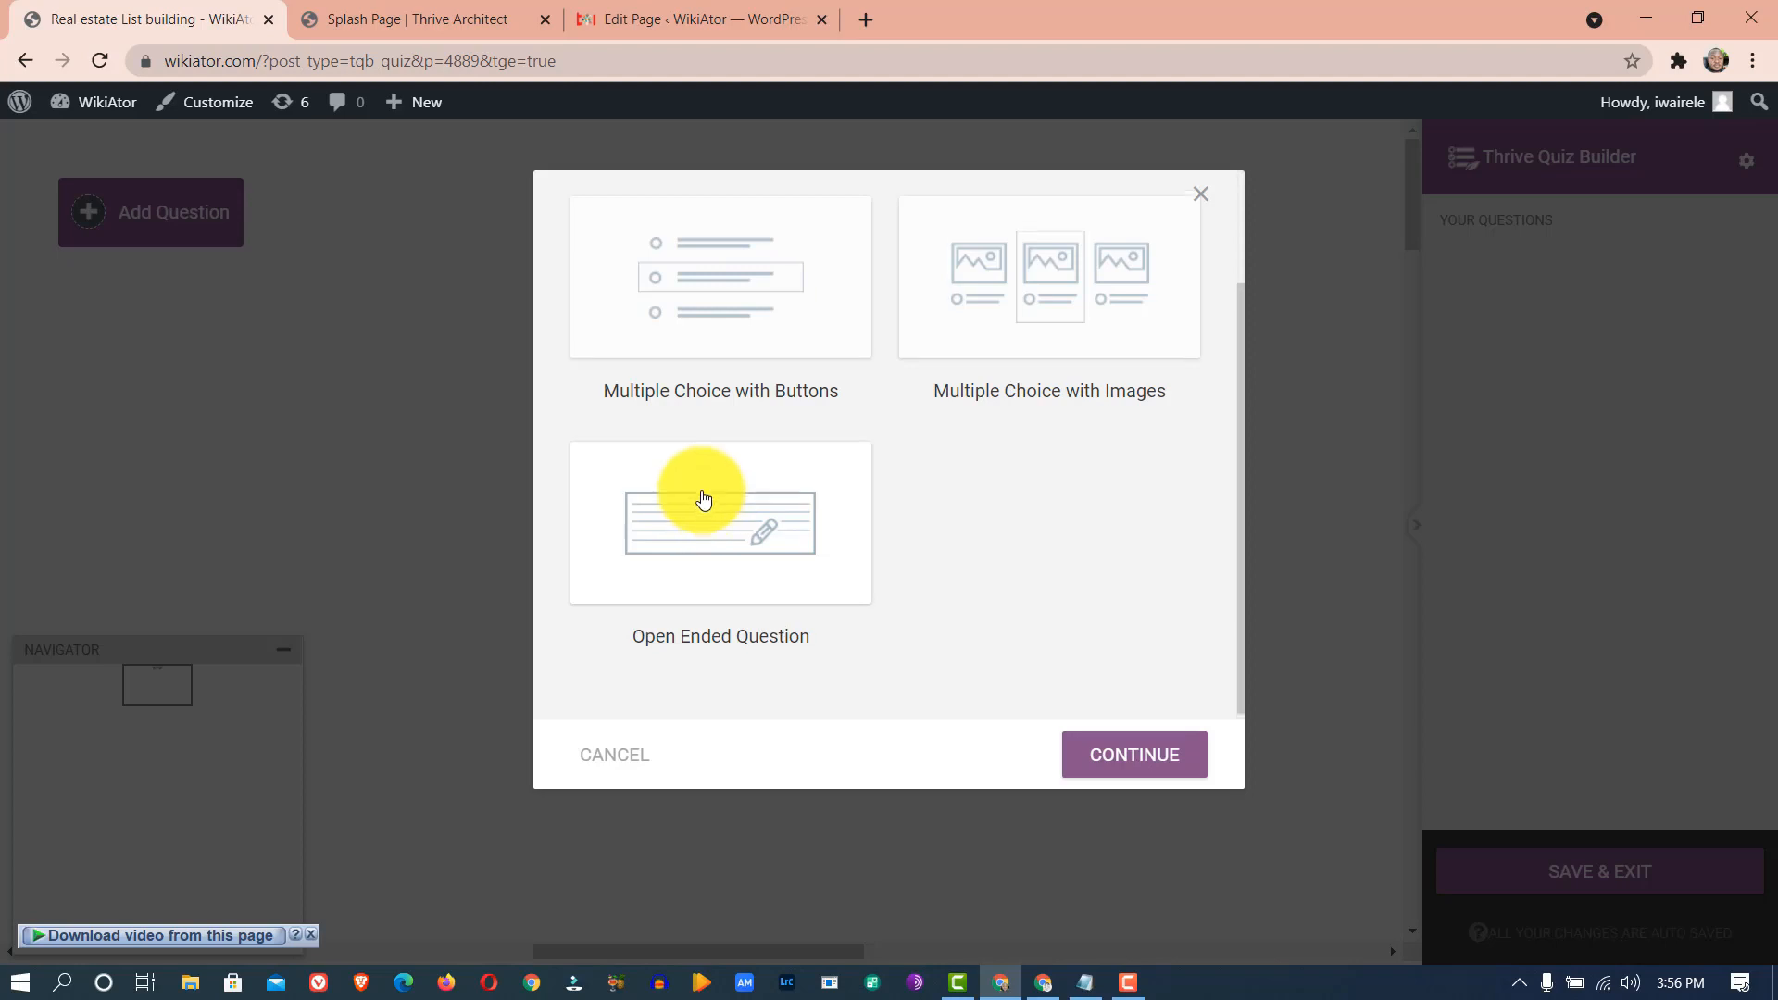
pyautogui.scroll(2, 703, 497)
pyautogui.click(714, 441)
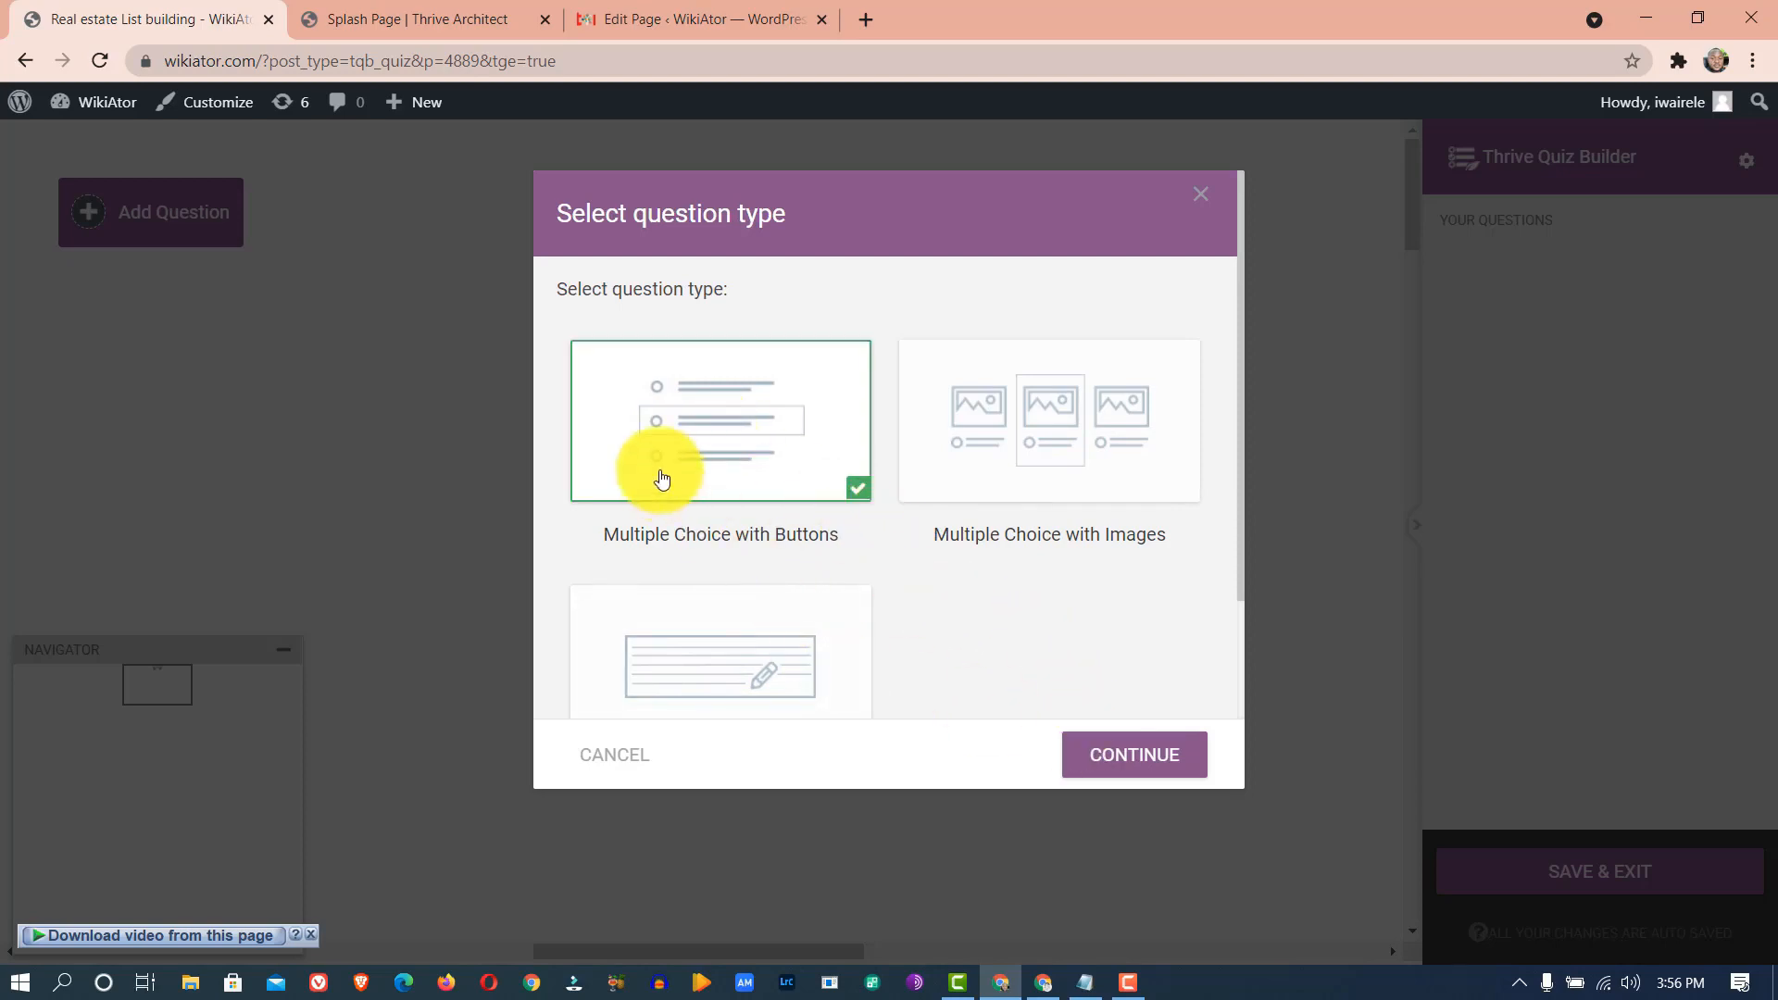
pyautogui.click(1111, 741)
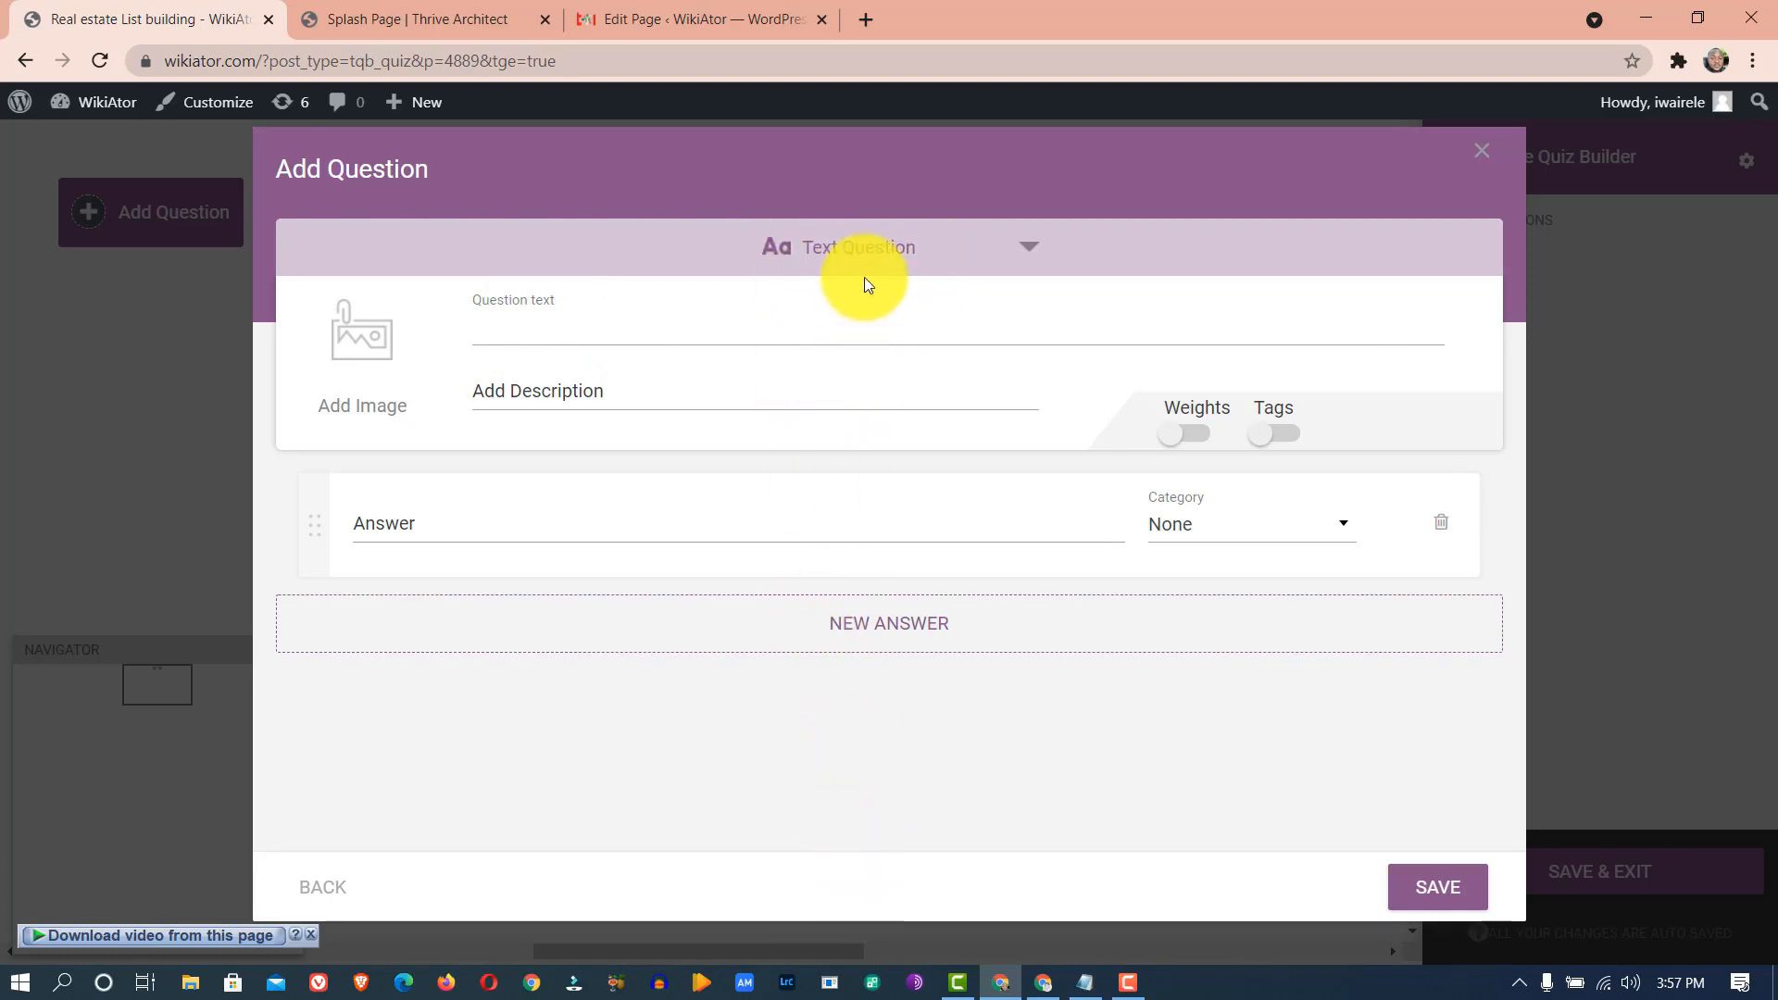
# - Try the video and audio question formats, then settle on Text Question
pyautogui.click(867, 248)
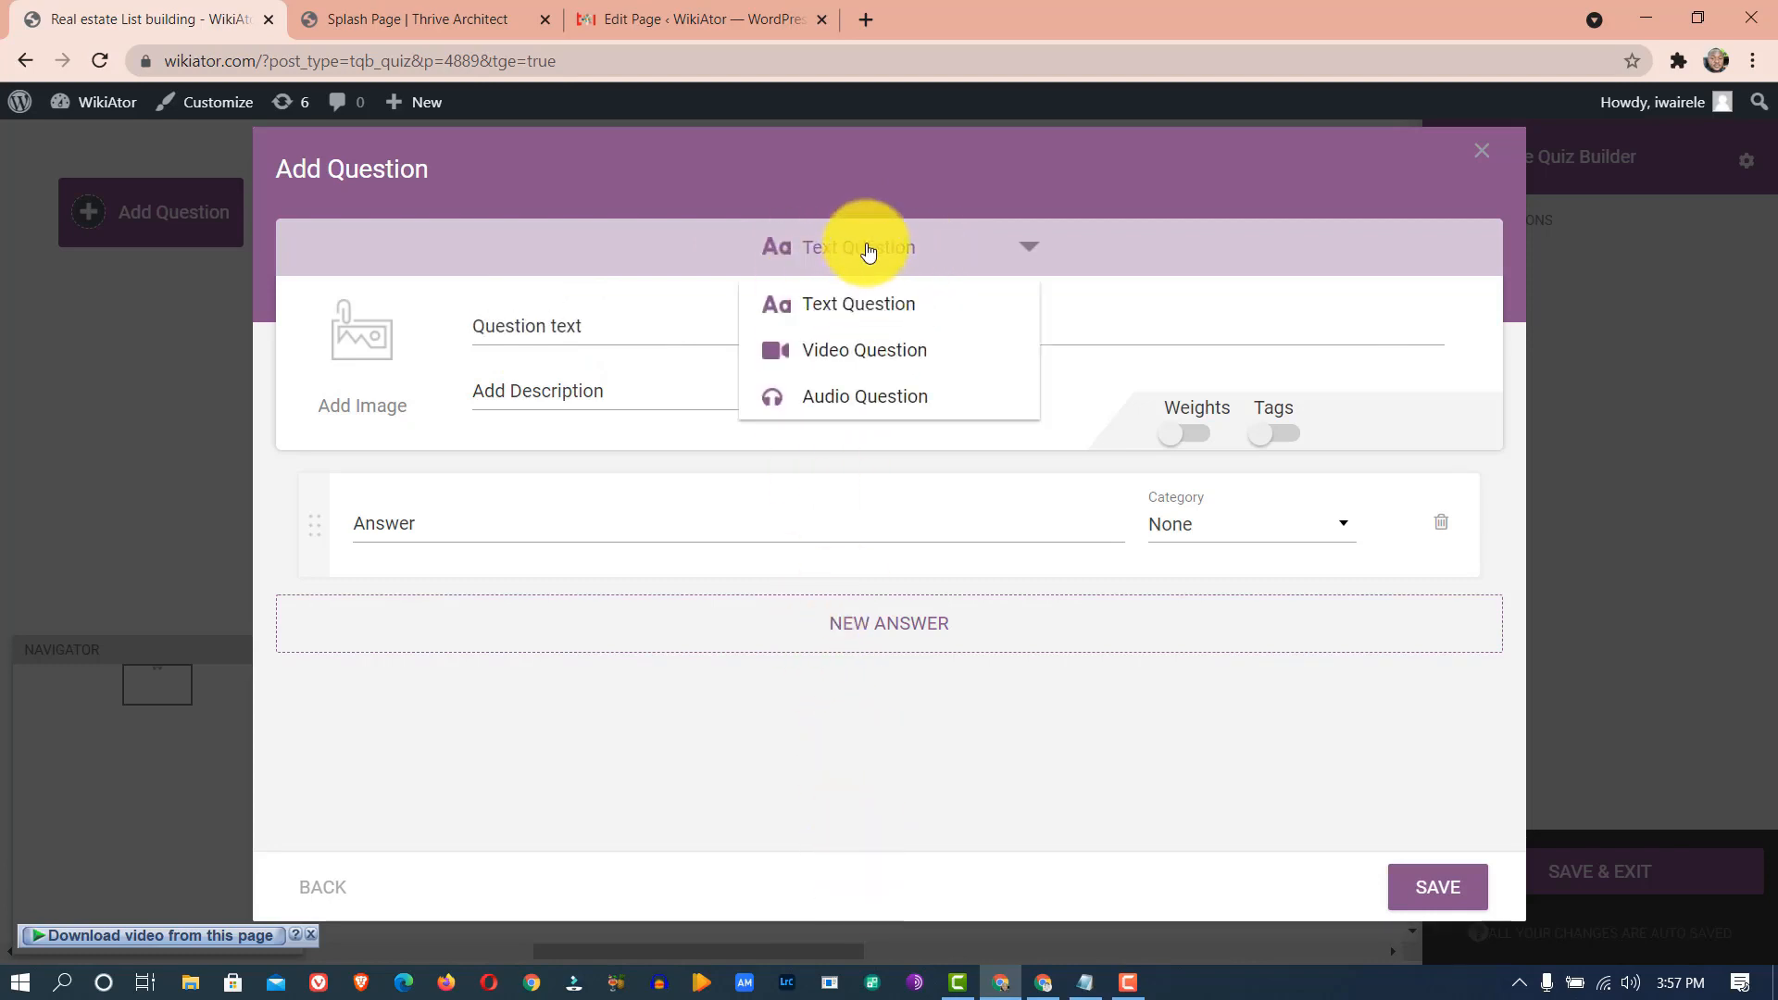
pyautogui.click(866, 352)
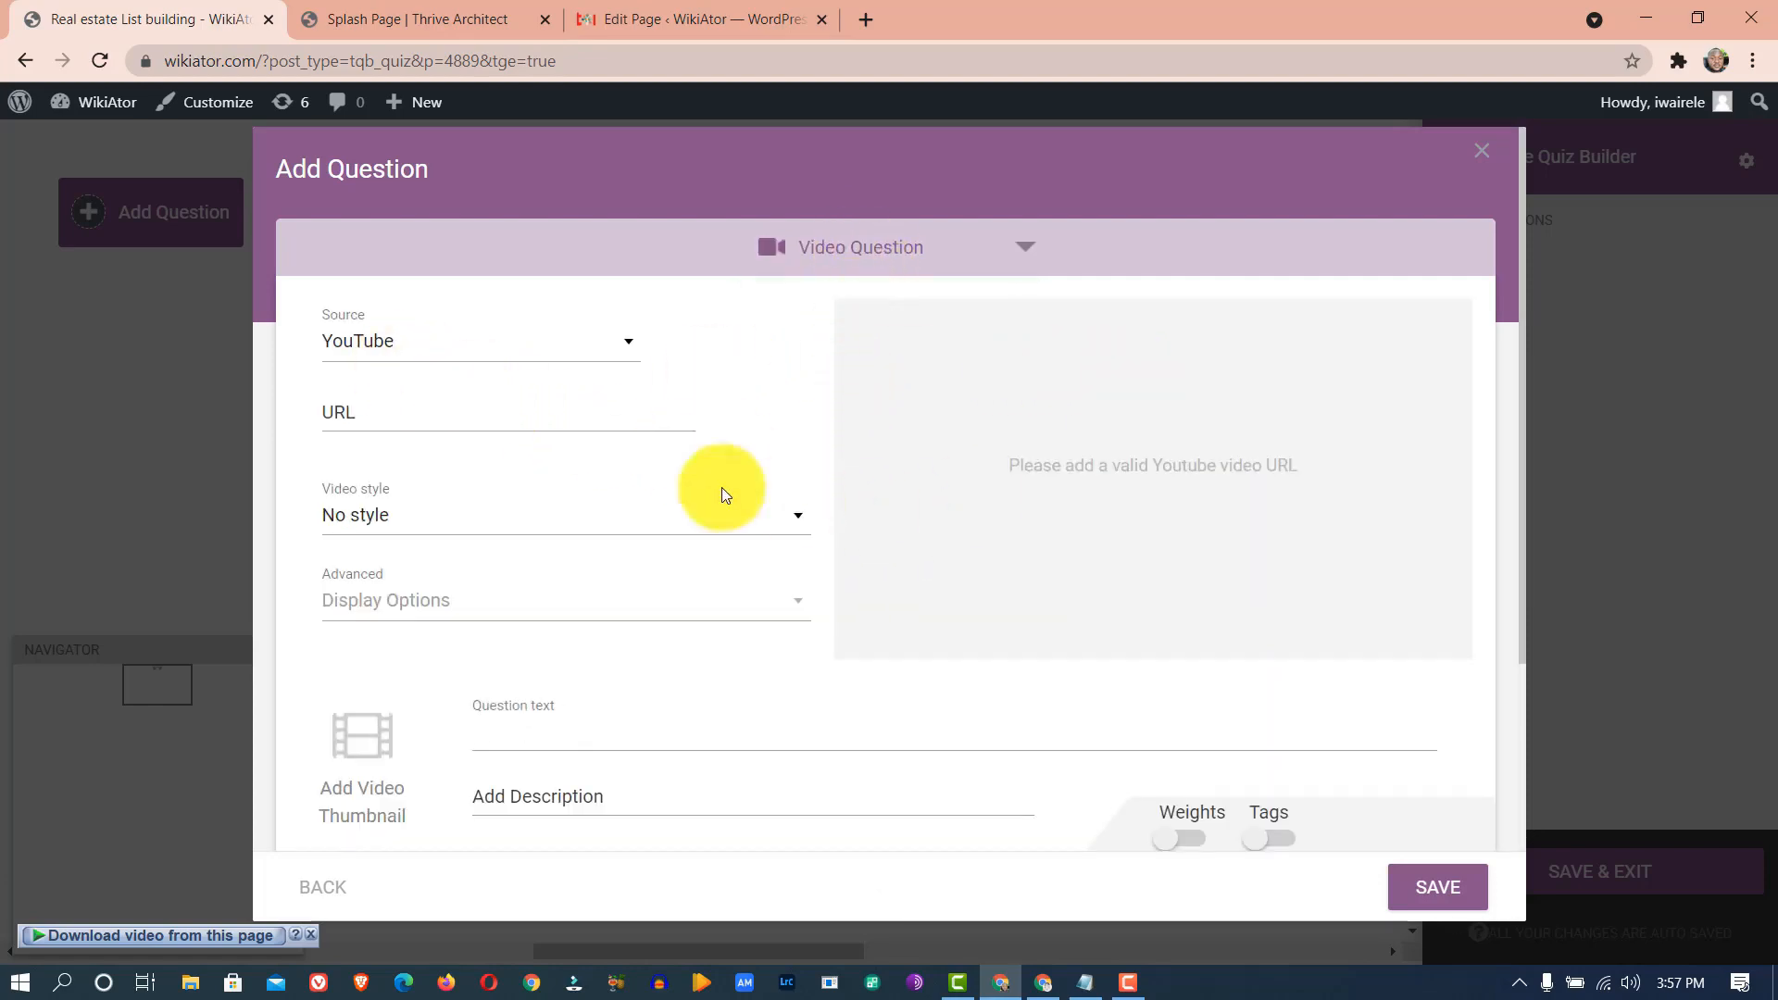
pyautogui.click(528, 350)
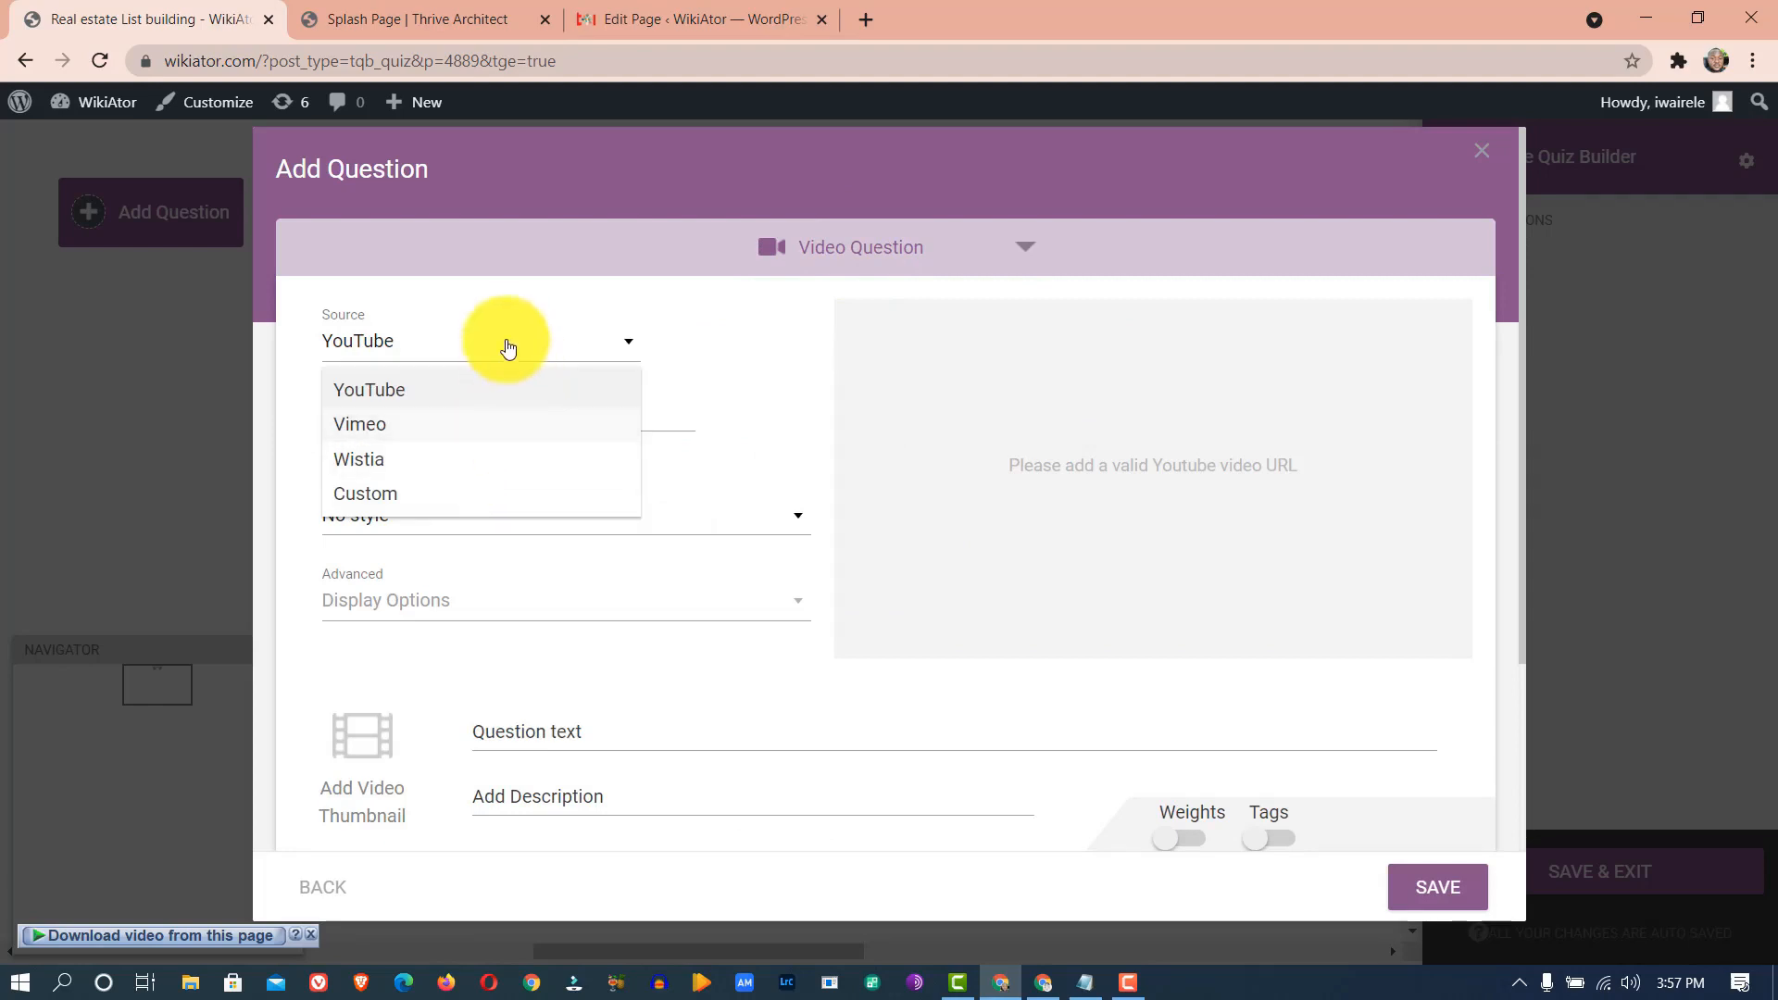
pyautogui.click(702, 352)
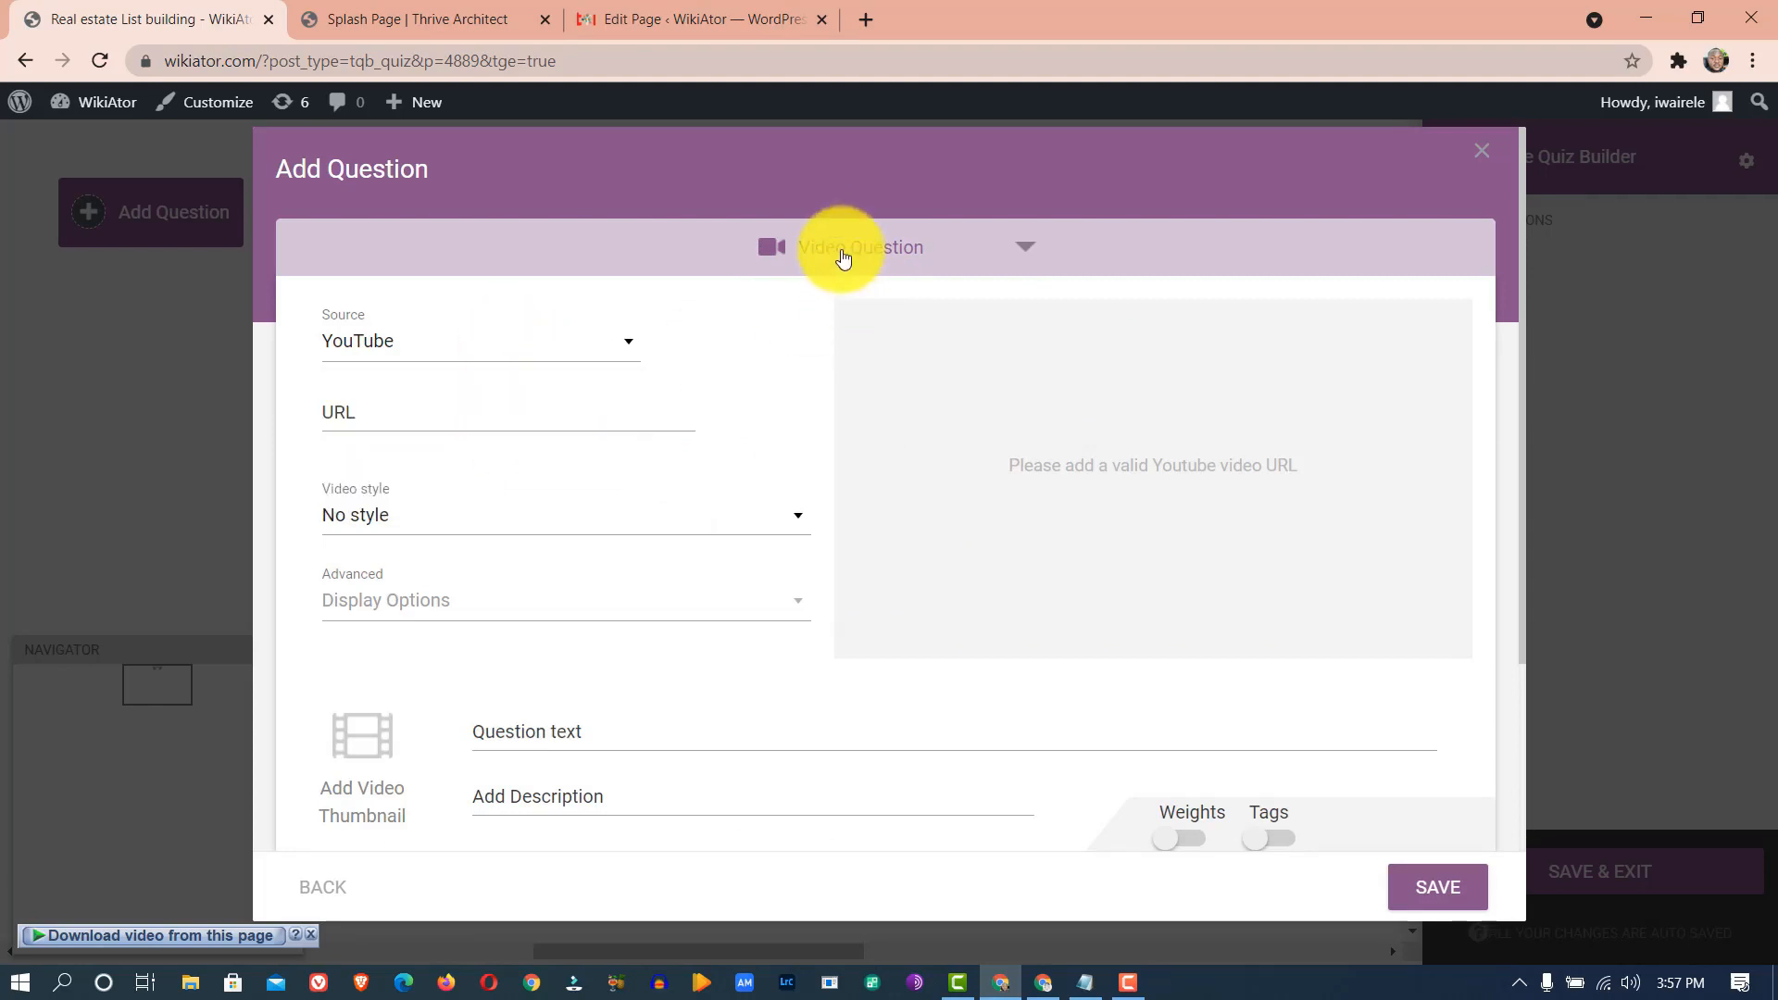
pyautogui.click(842, 258)
pyautogui.click(889, 408)
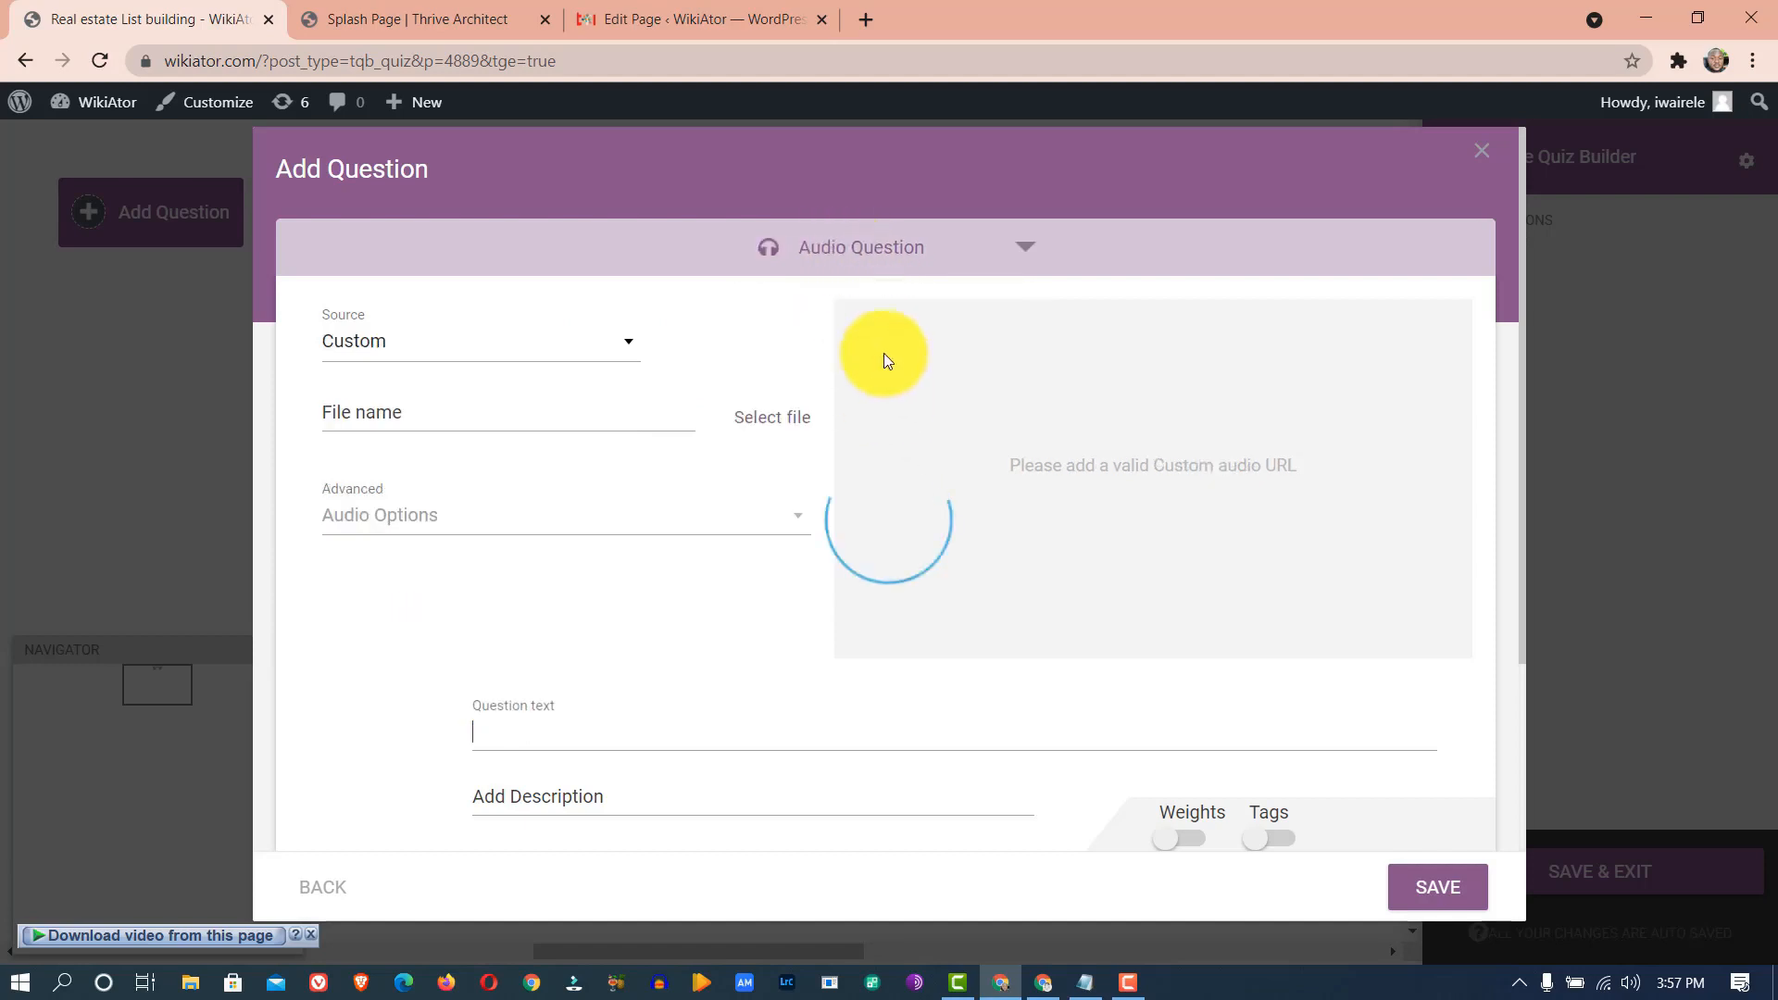
pyautogui.click(873, 251)
pyautogui.click(859, 302)
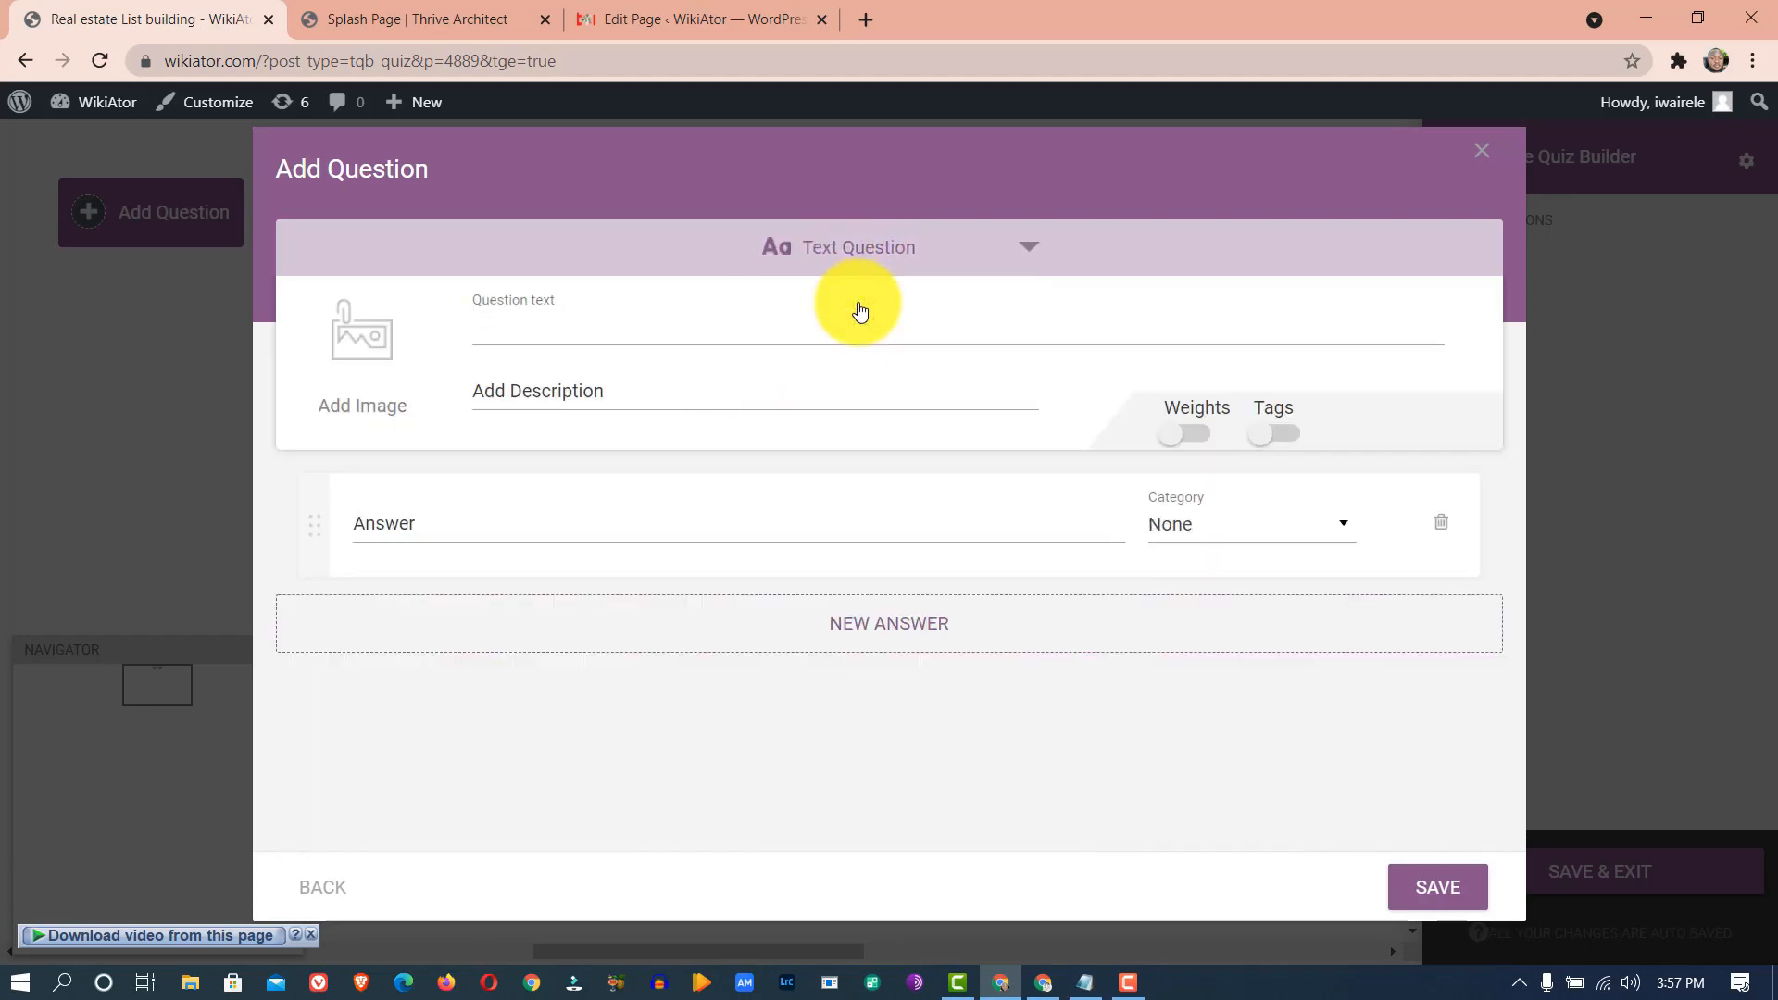
pyautogui.click(865, 247)
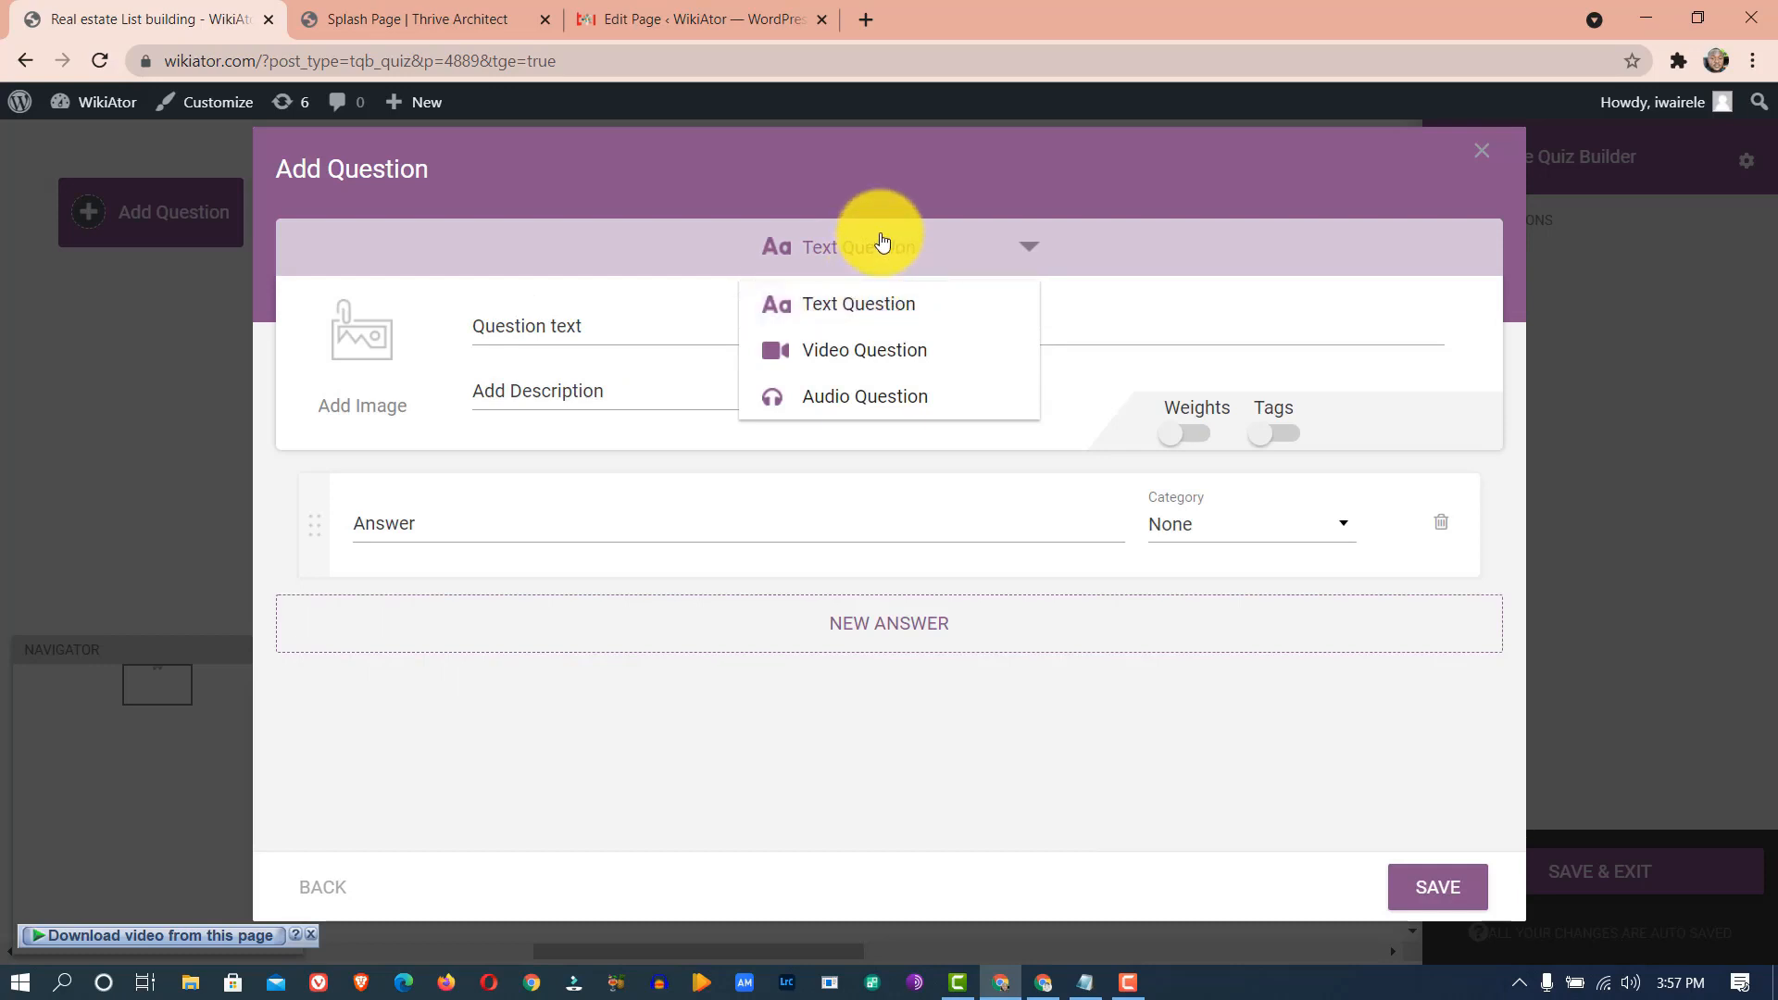
pyautogui.click(880, 243)
pyautogui.click(878, 243)
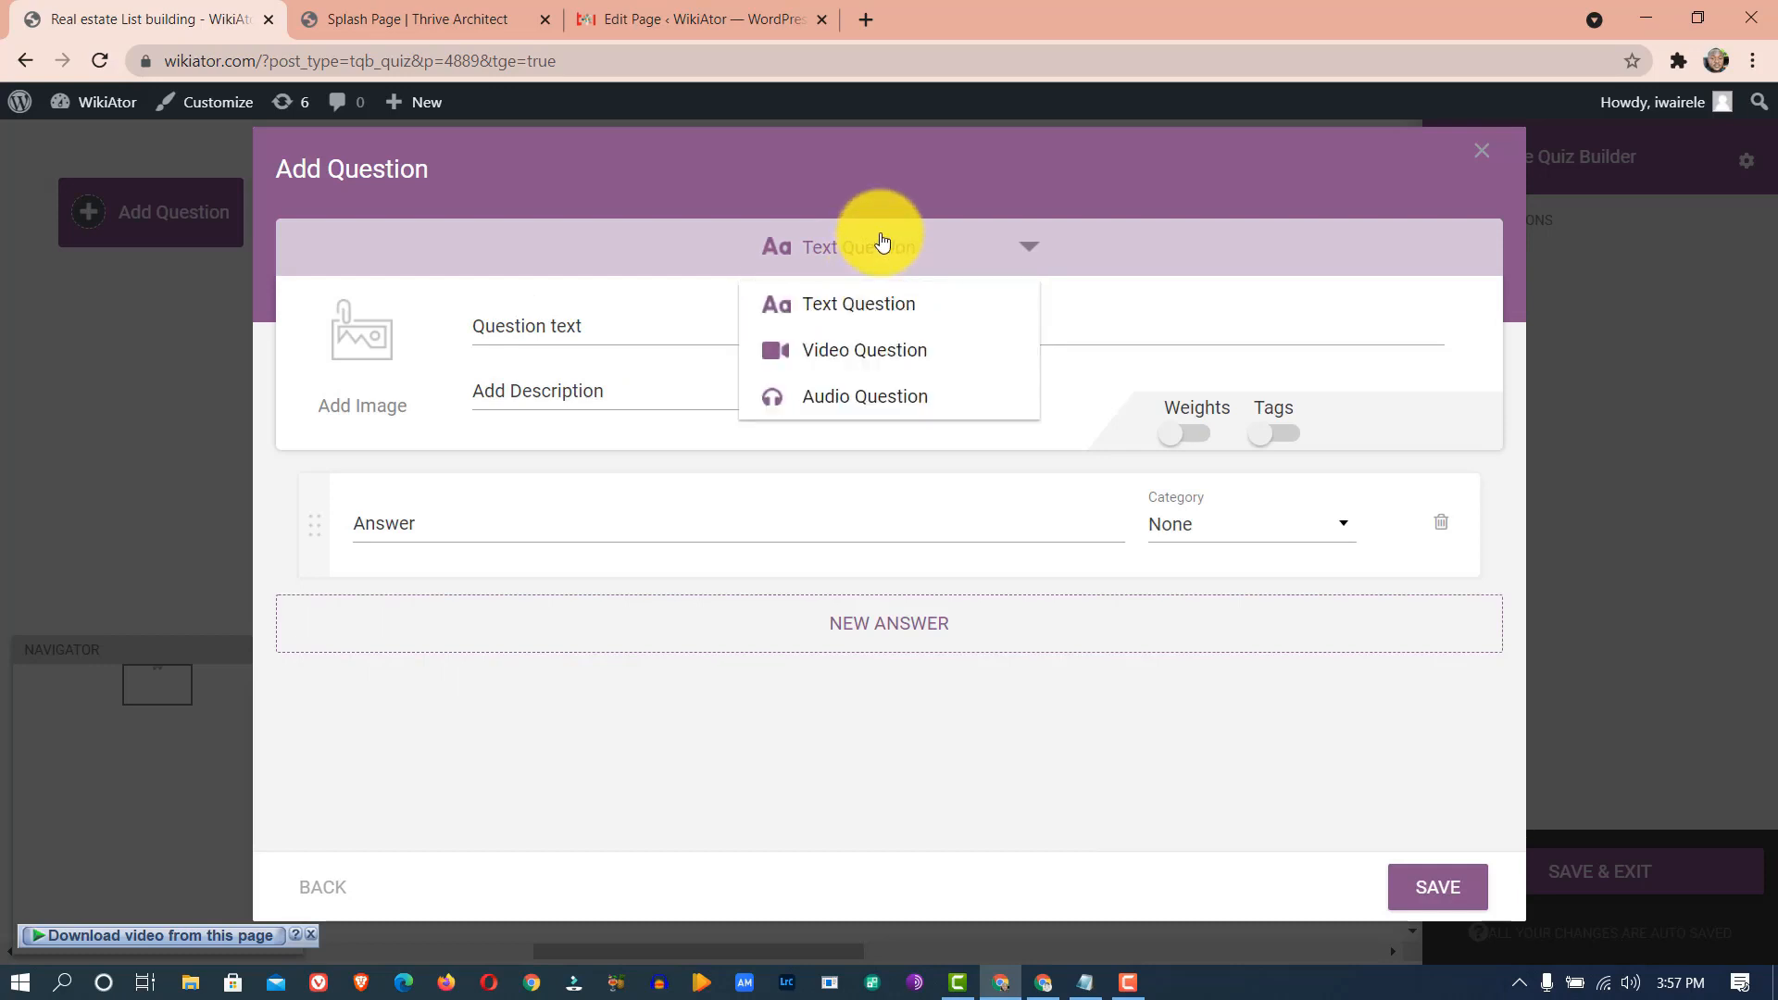
pyautogui.click(863, 306)
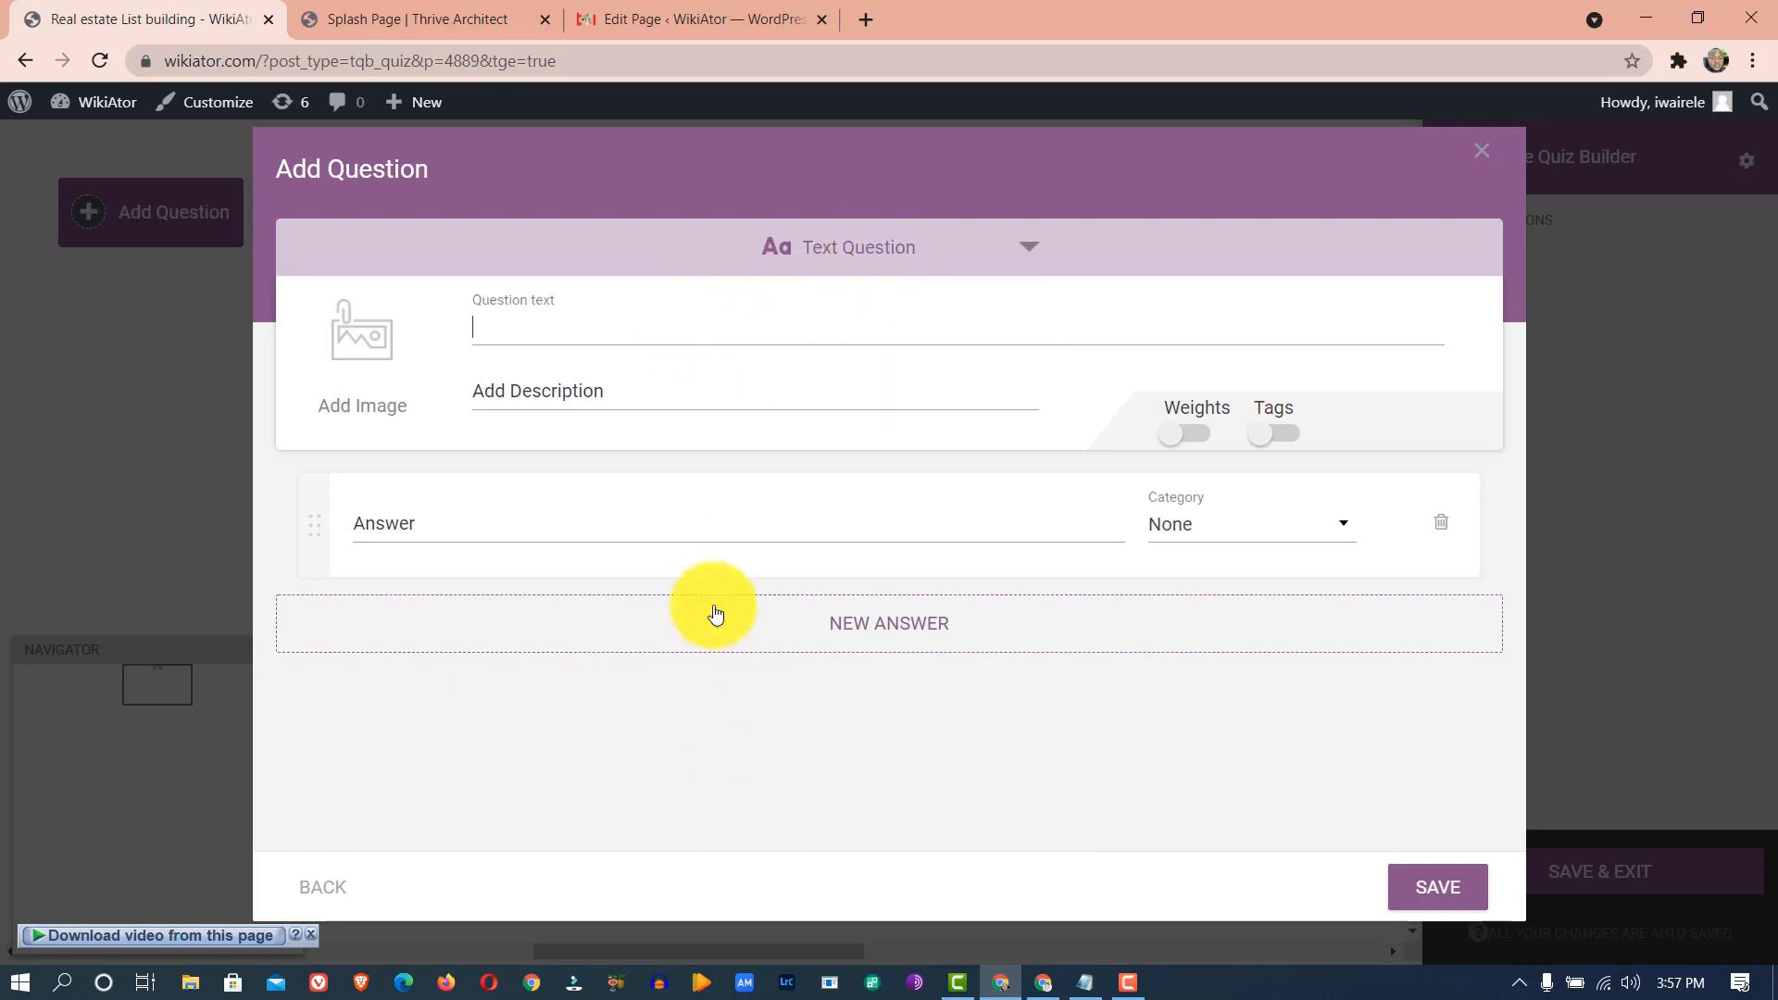
# - Paste 'What Is Your Budget?' from the Notepad notes as the question text
pyautogui.click(1085, 982)
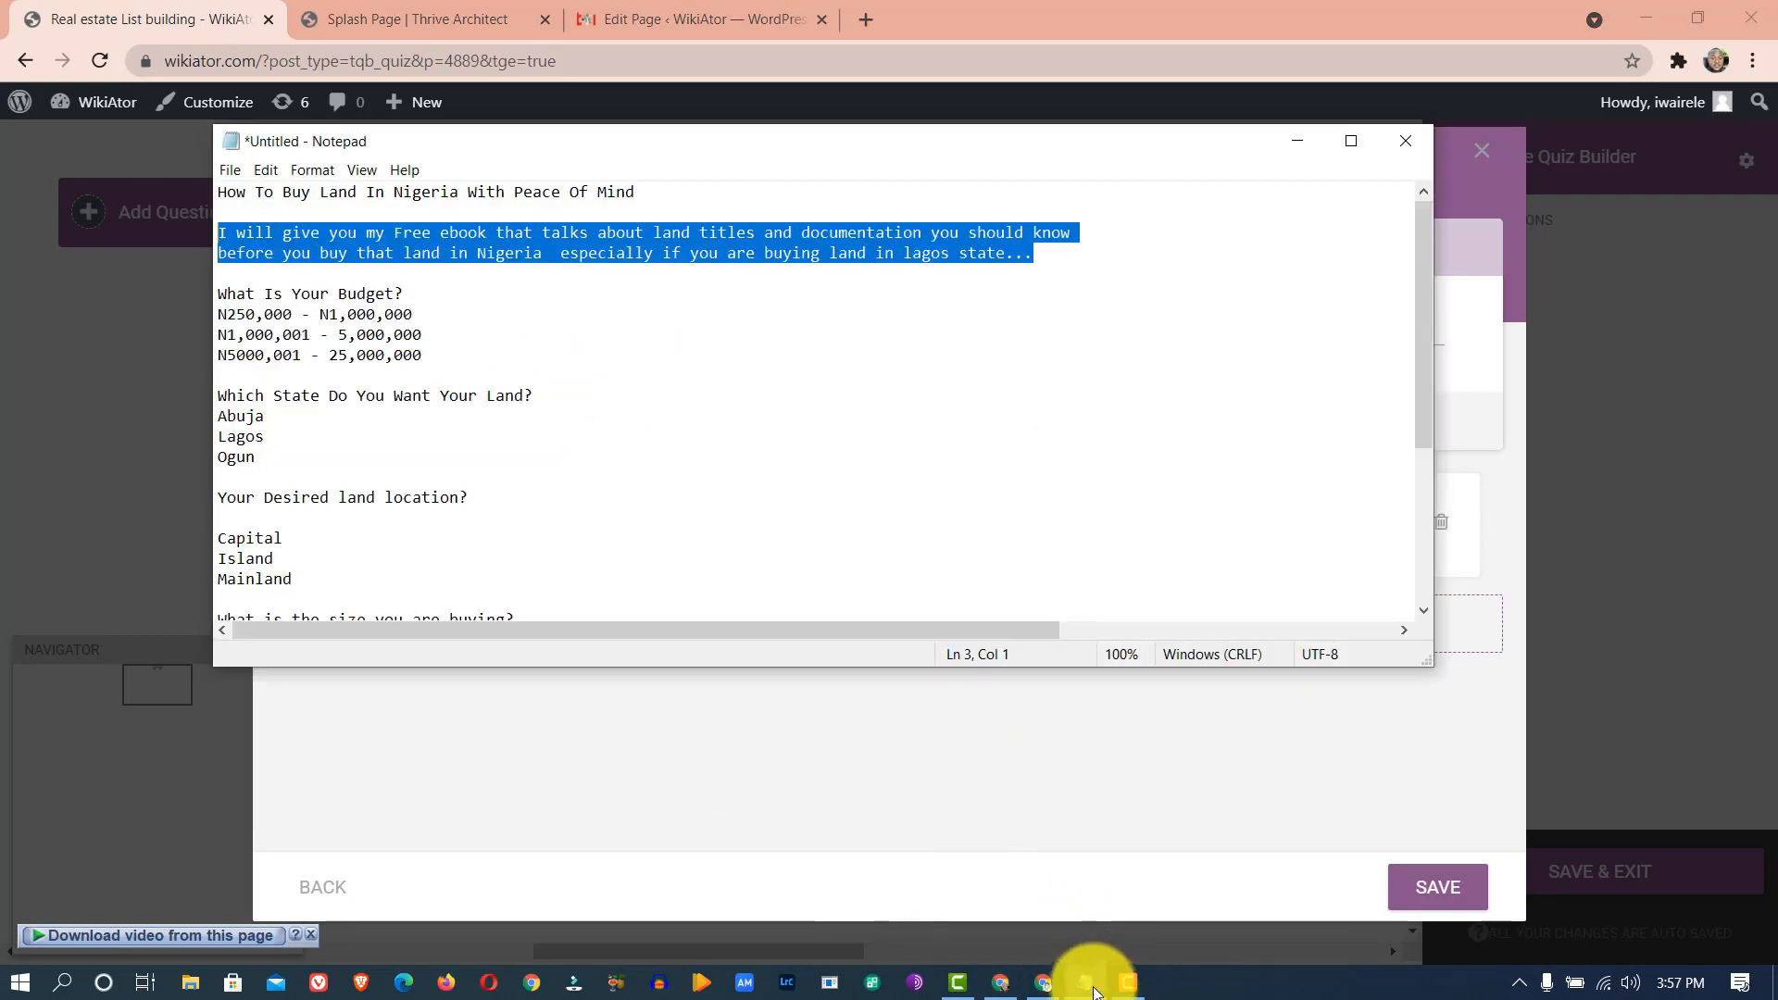
pyautogui.click(445, 276)
pyautogui.moveTo(446, 291); pyautogui.dragTo(219, 293)
pyautogui.hotkey('ctrl', 'c')
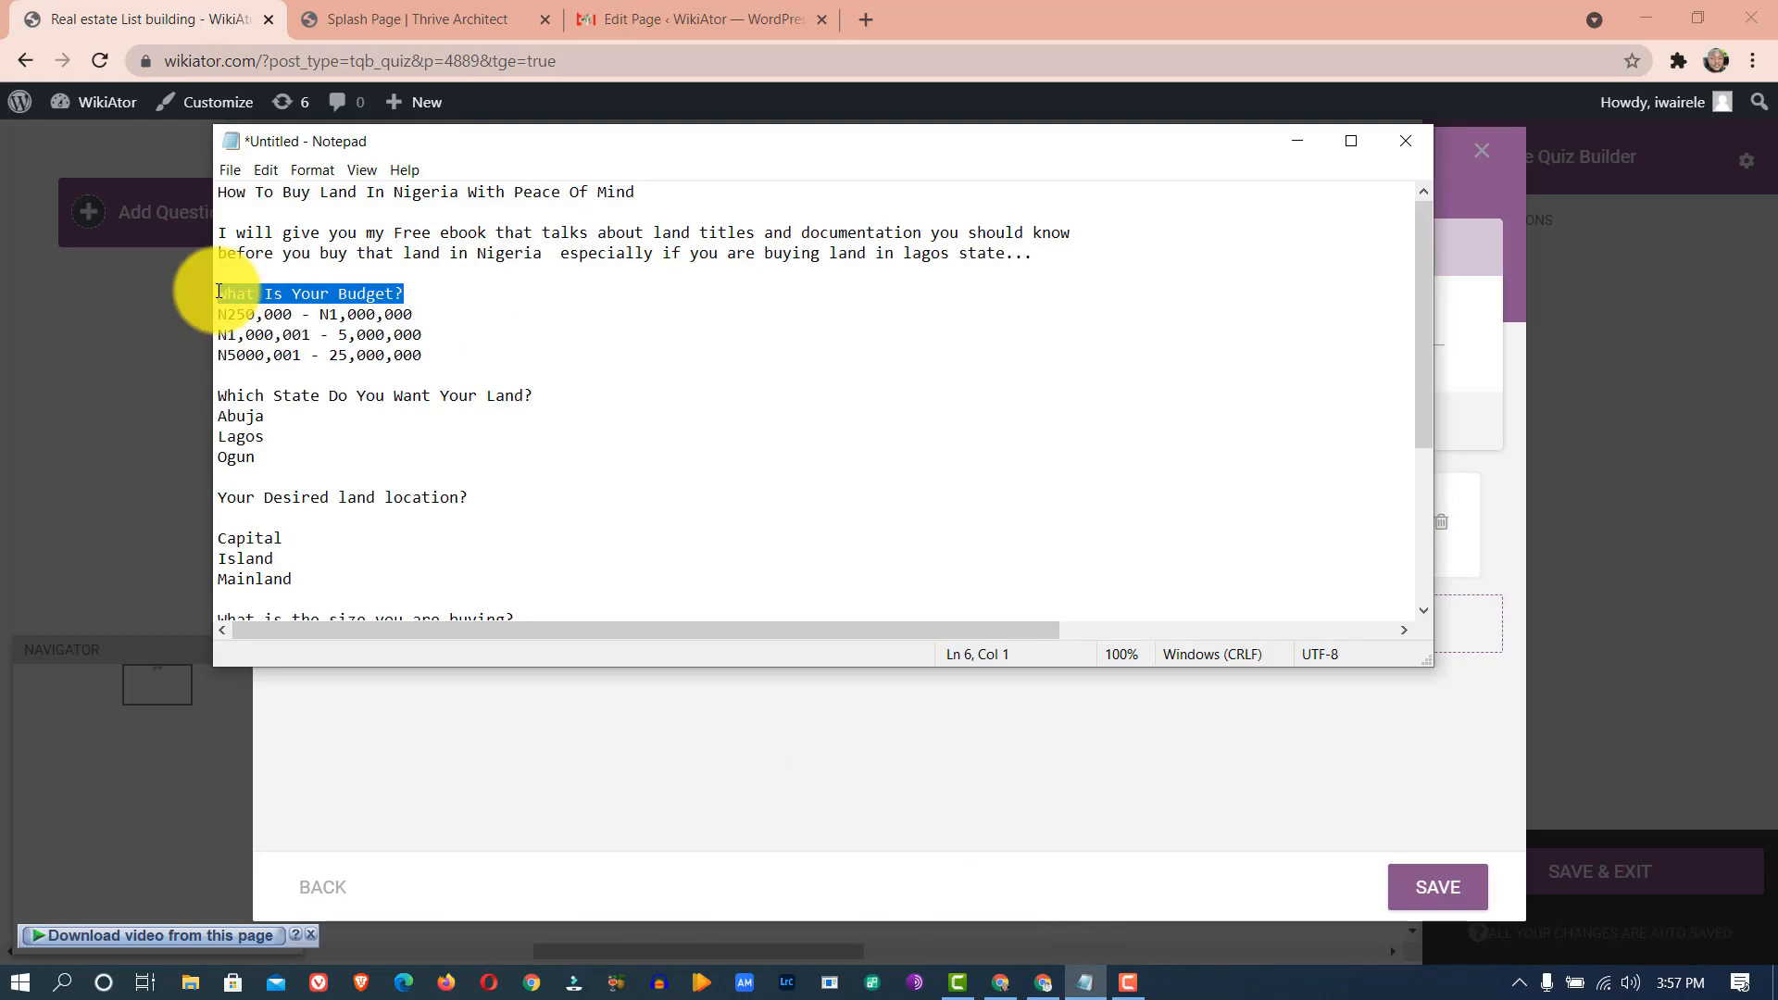
pyautogui.click(1262, 769)
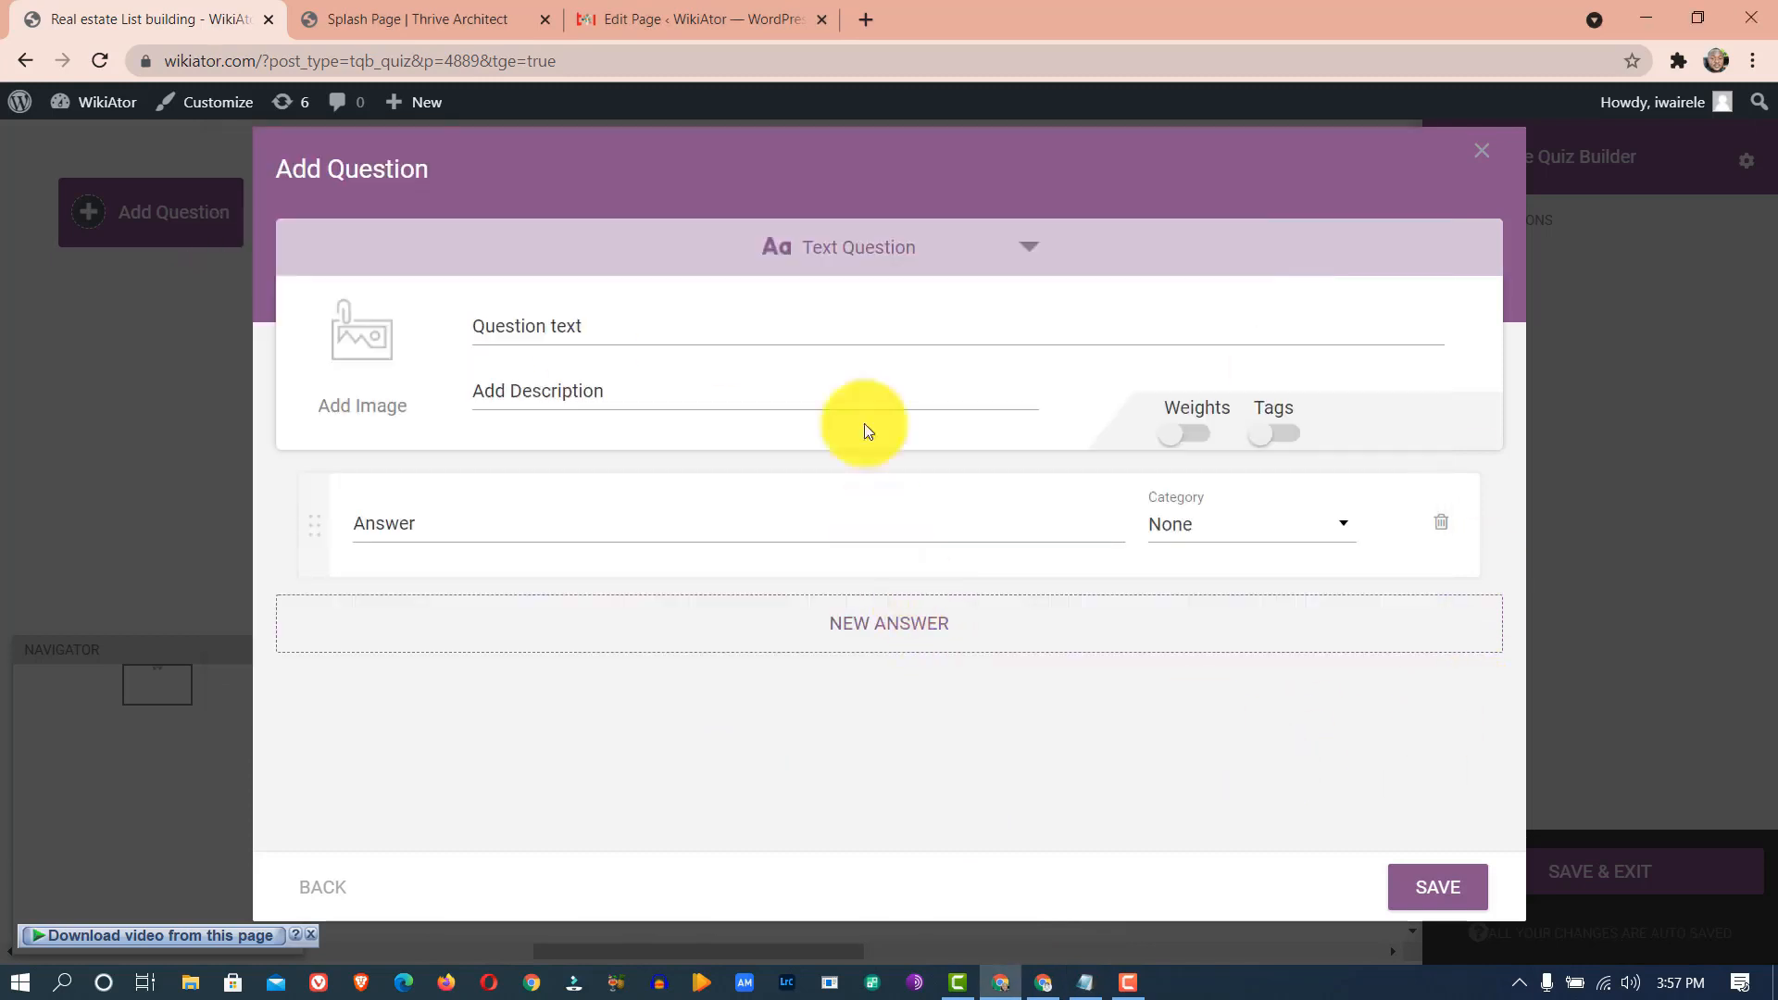
pyautogui.click(698, 320)
pyautogui.hotkey('ctrl', 'v')
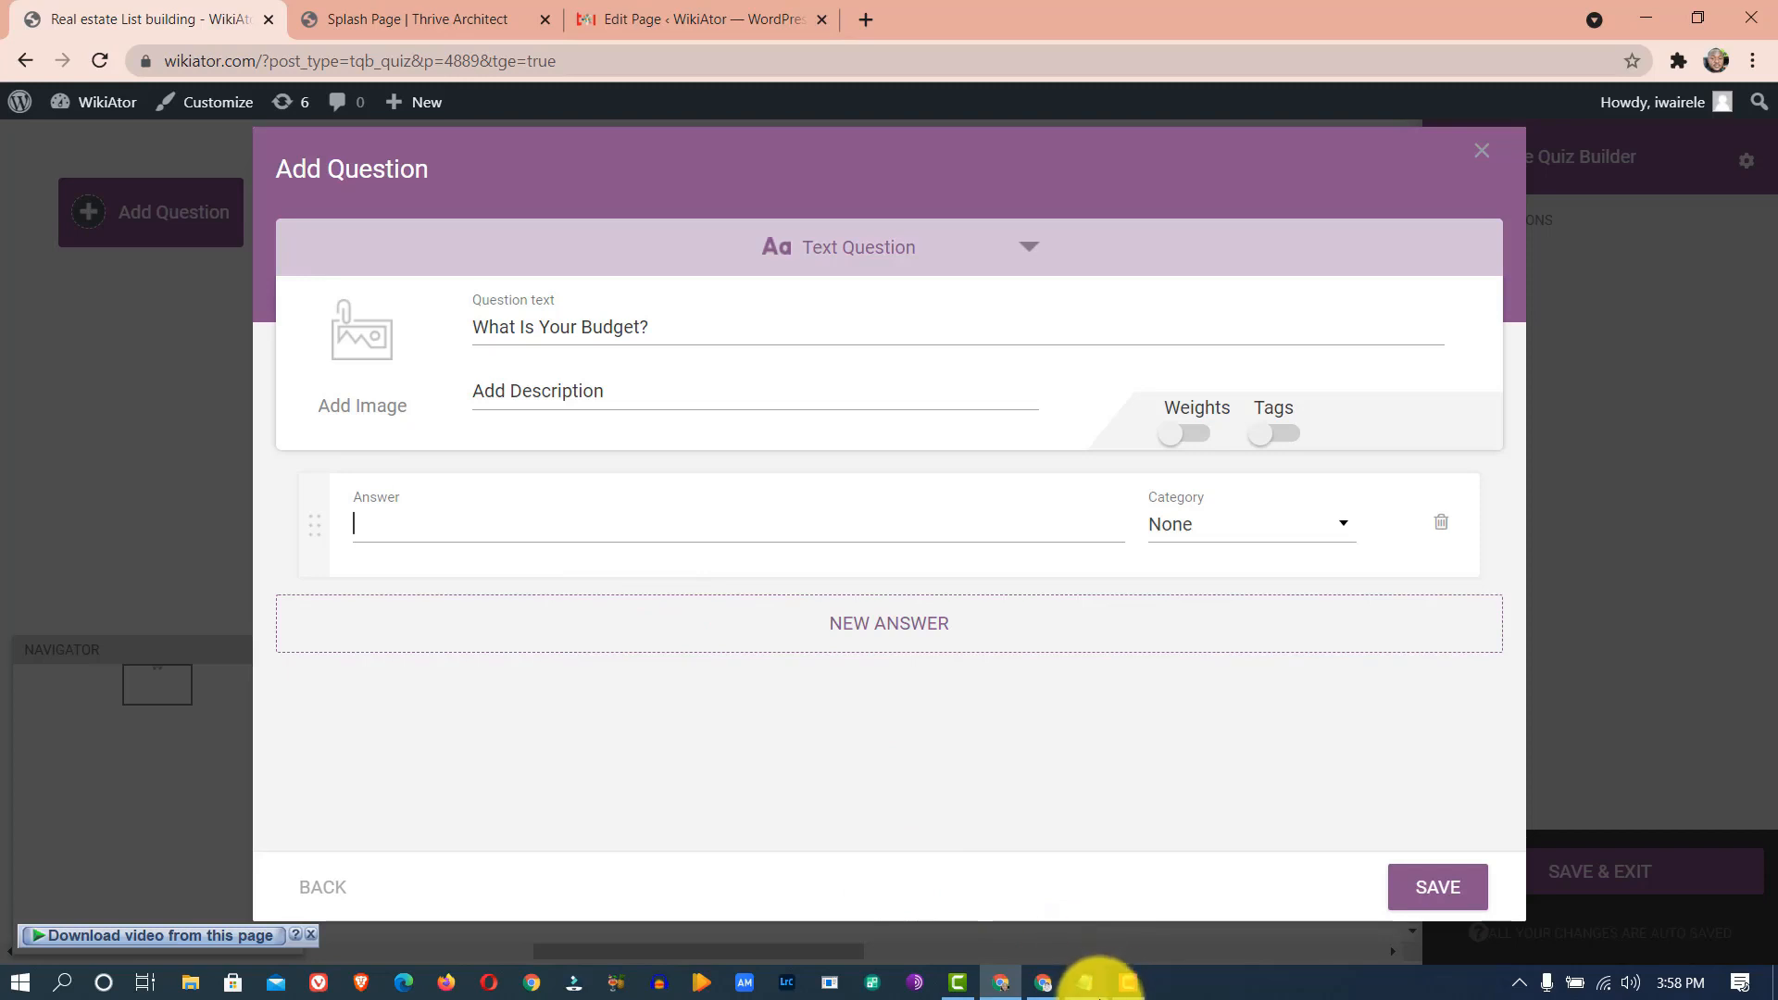
# - Add answers N250,000 - N1,000,000 and N1,000,001 - N5,000,000 from the notes
pyautogui.click(1086, 984)
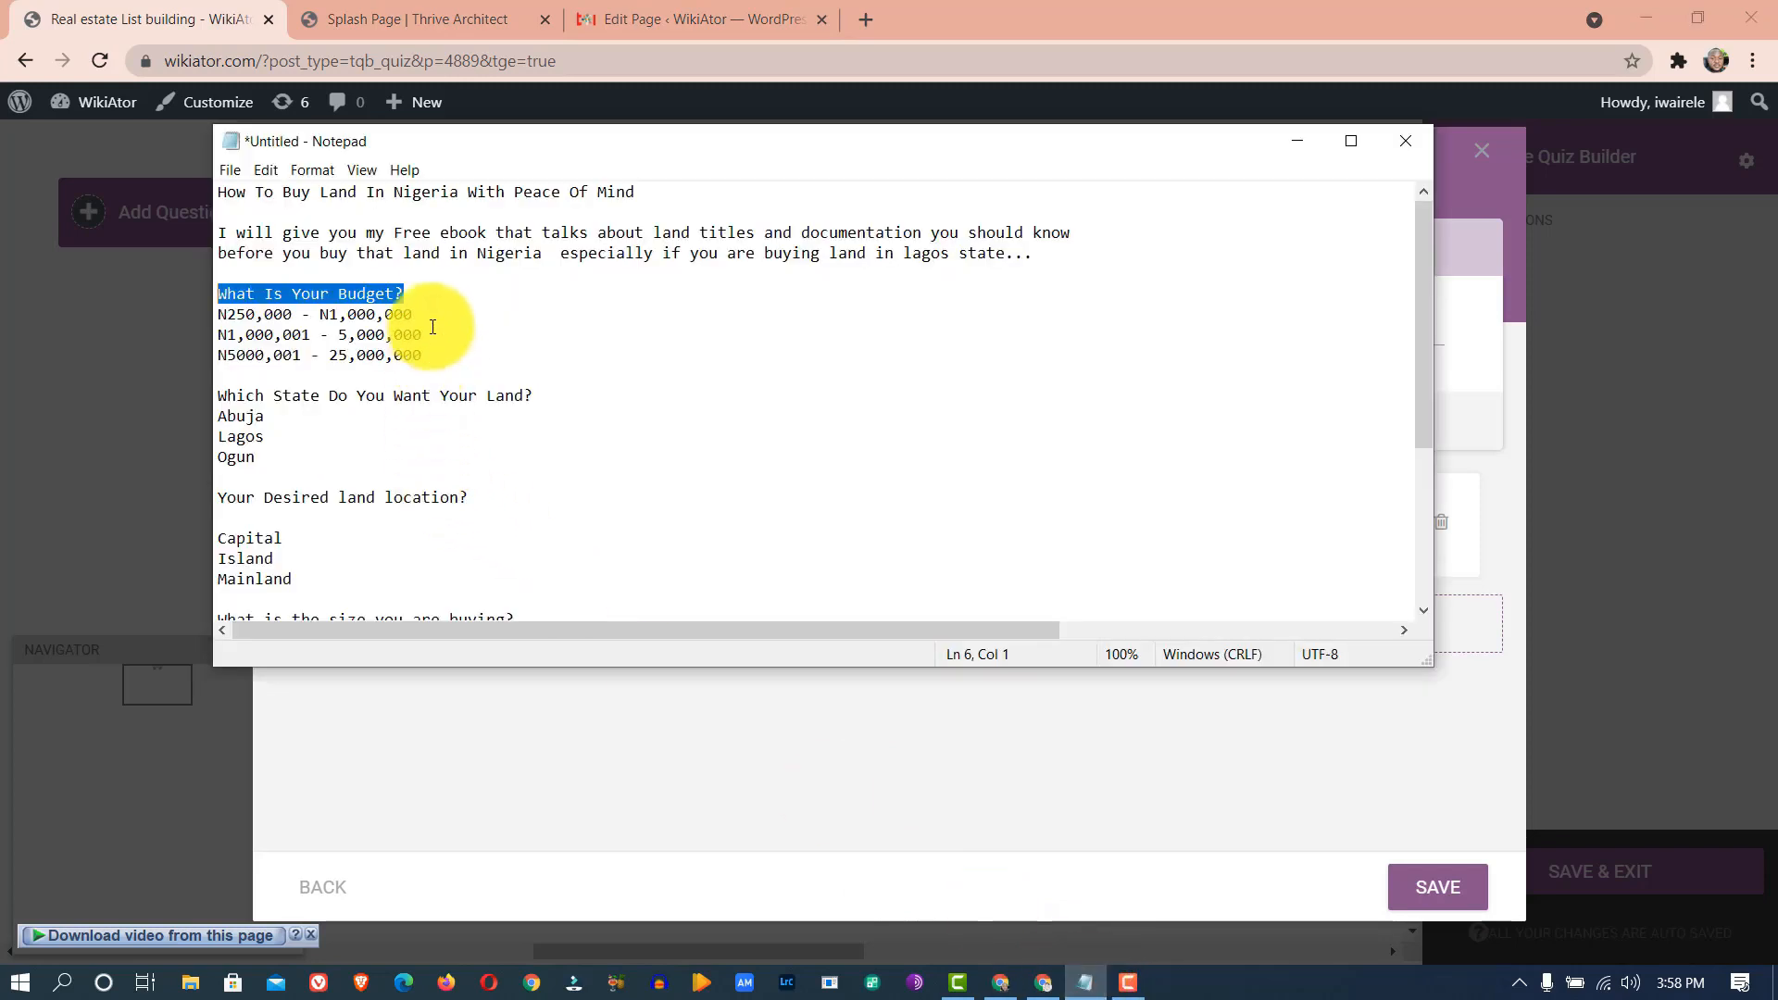
pyautogui.click(430, 304)
pyautogui.moveTo(218, 315); pyautogui.dragTo(424, 315)
pyautogui.hotkey('ctrl', 'c')
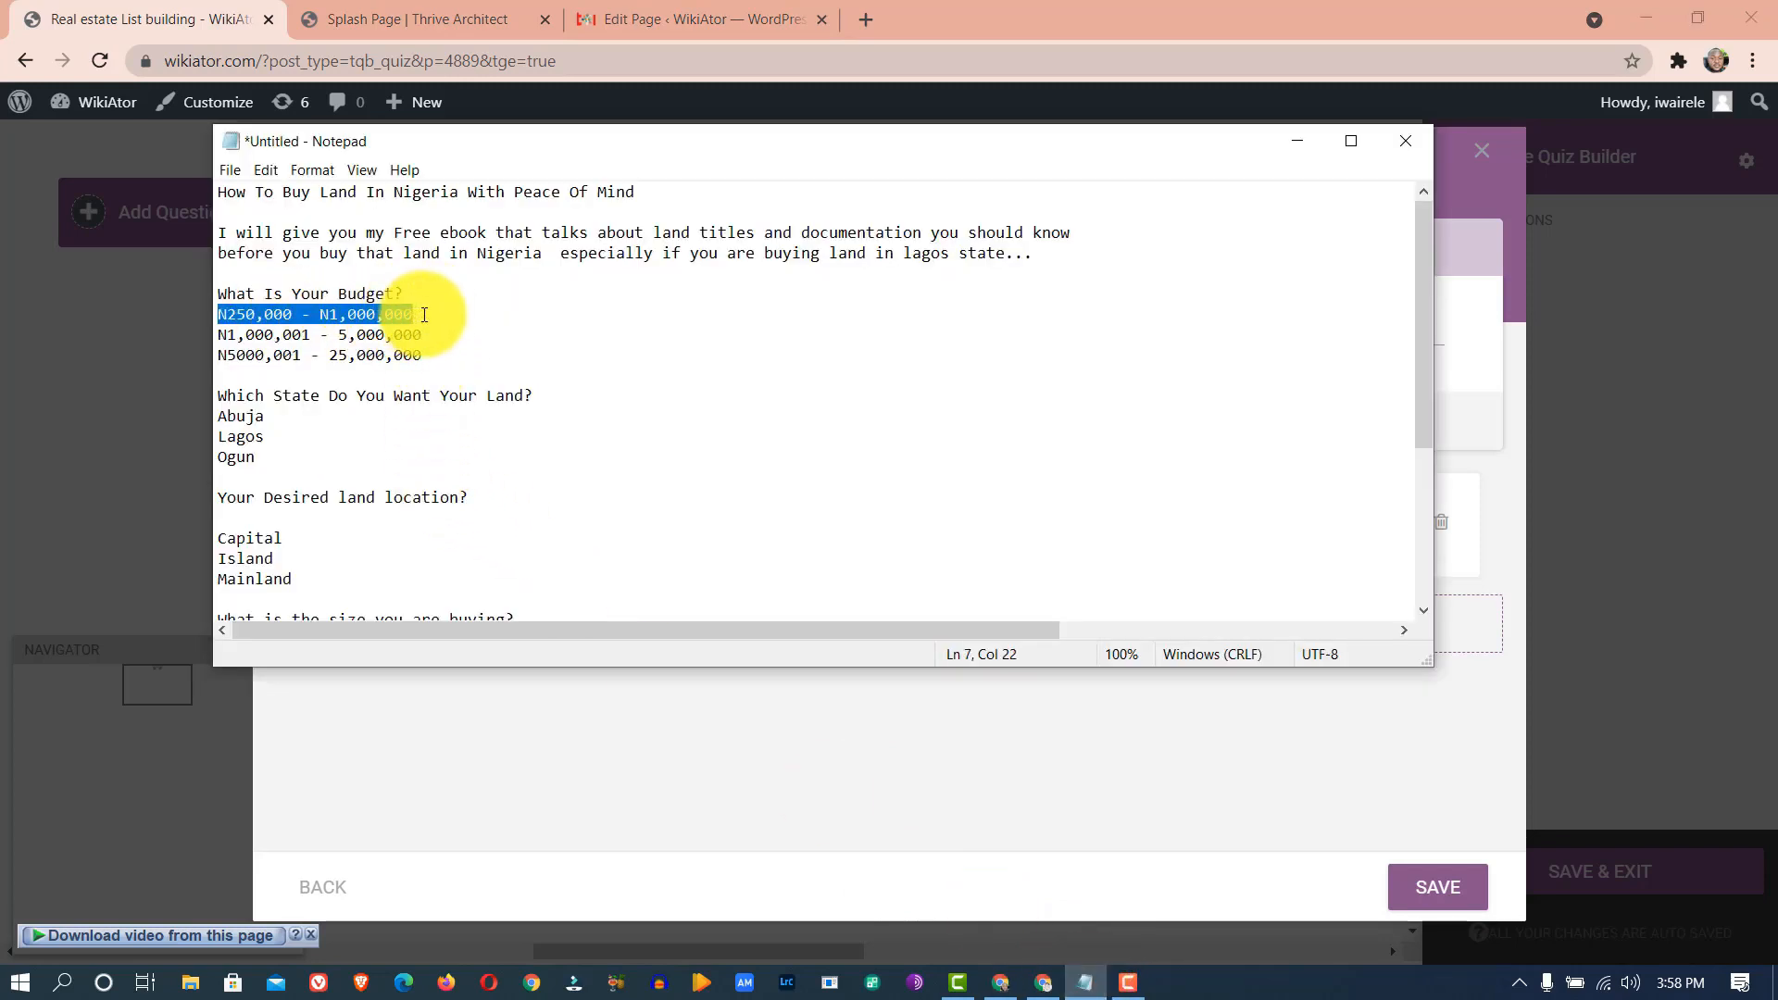
pyautogui.click(639, 695)
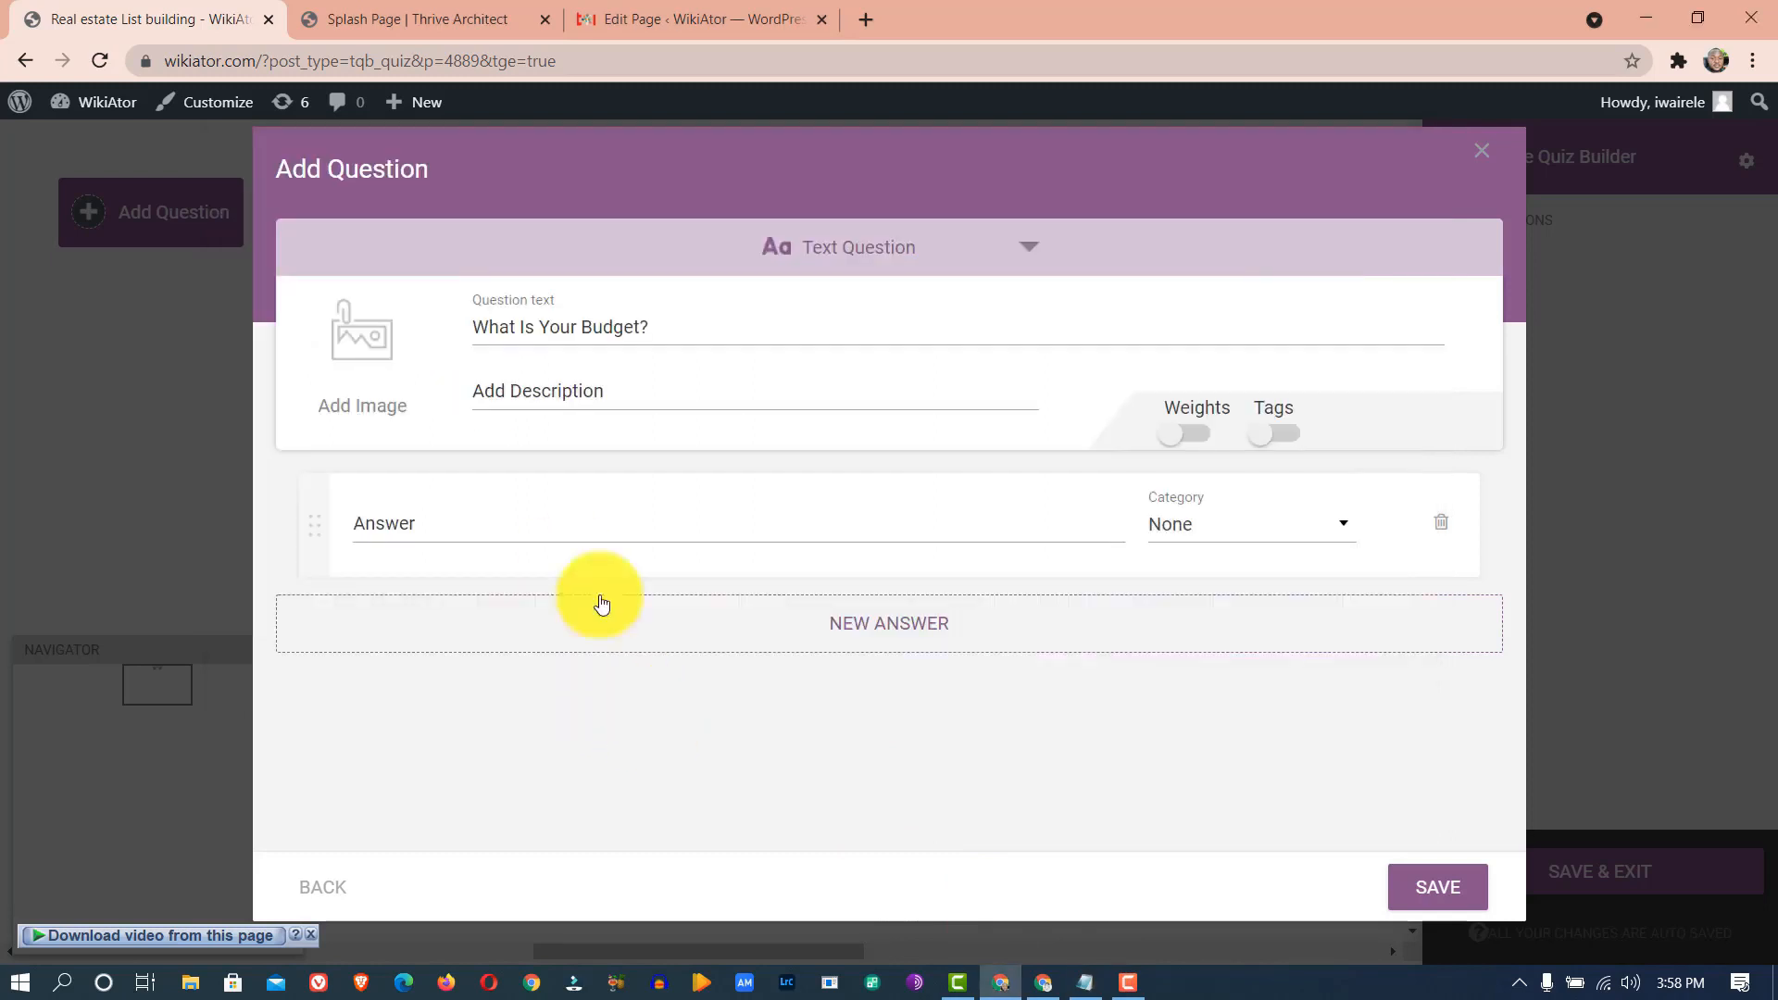
pyautogui.hotkey('ctrl', 'v')
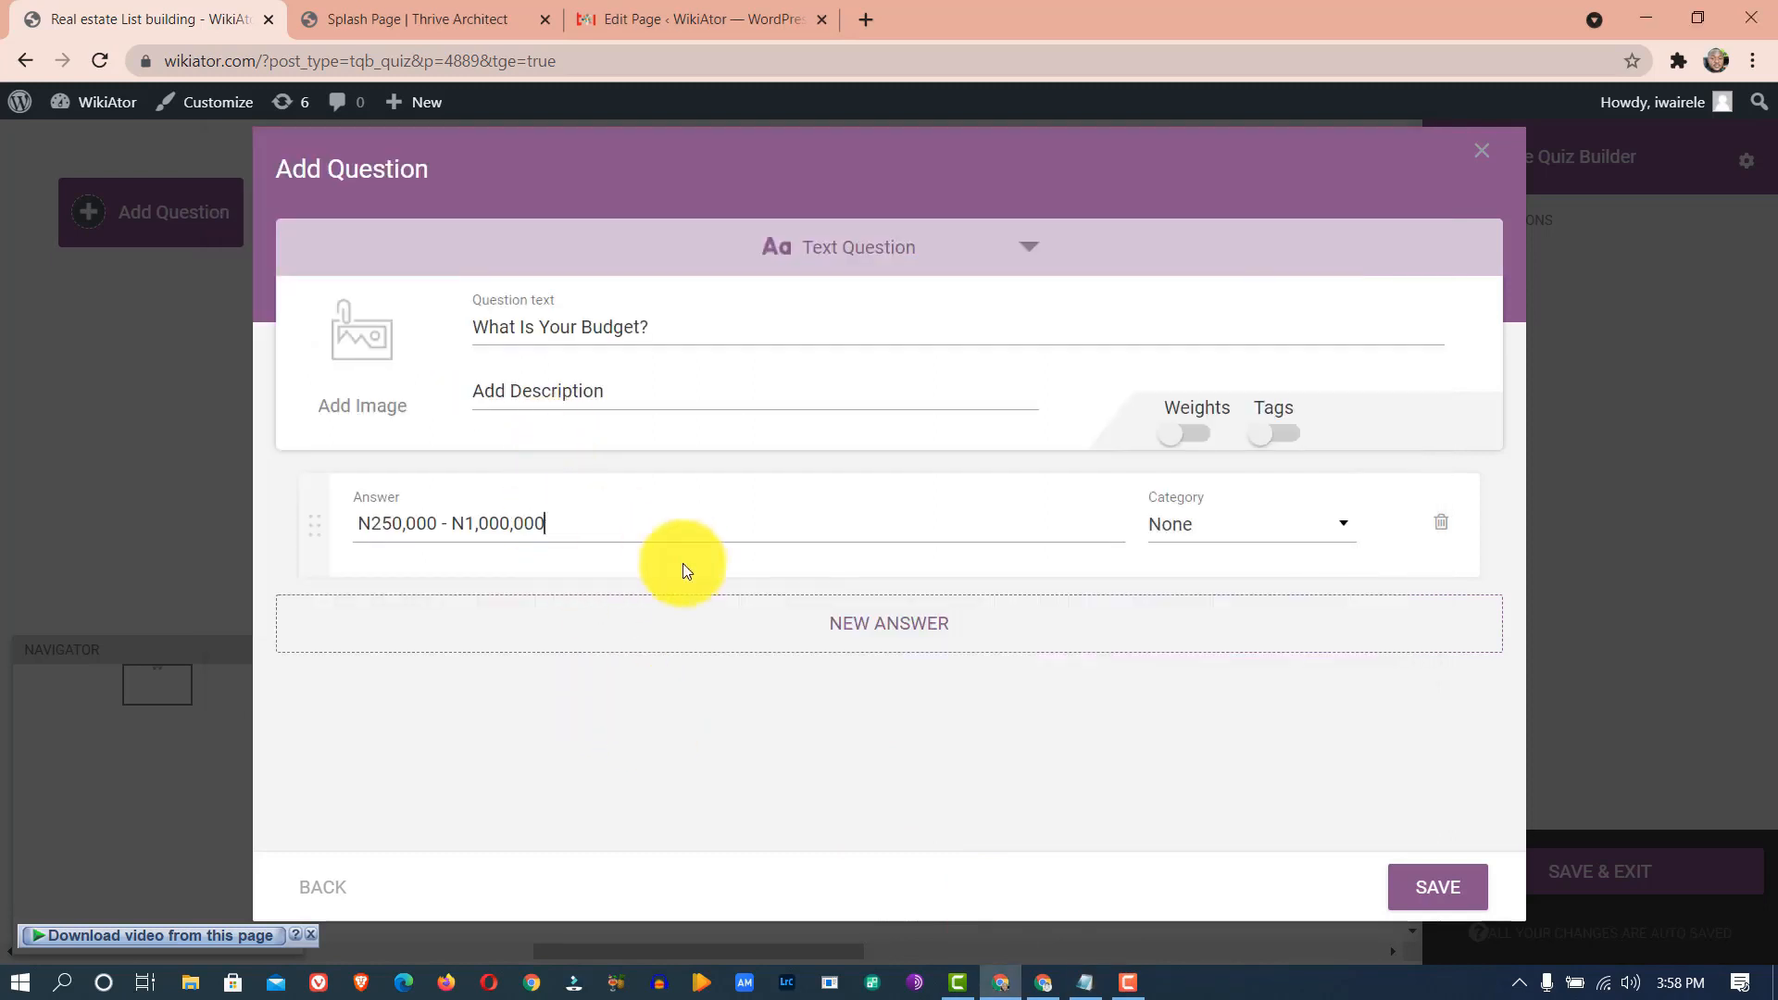
pyautogui.click(853, 623)
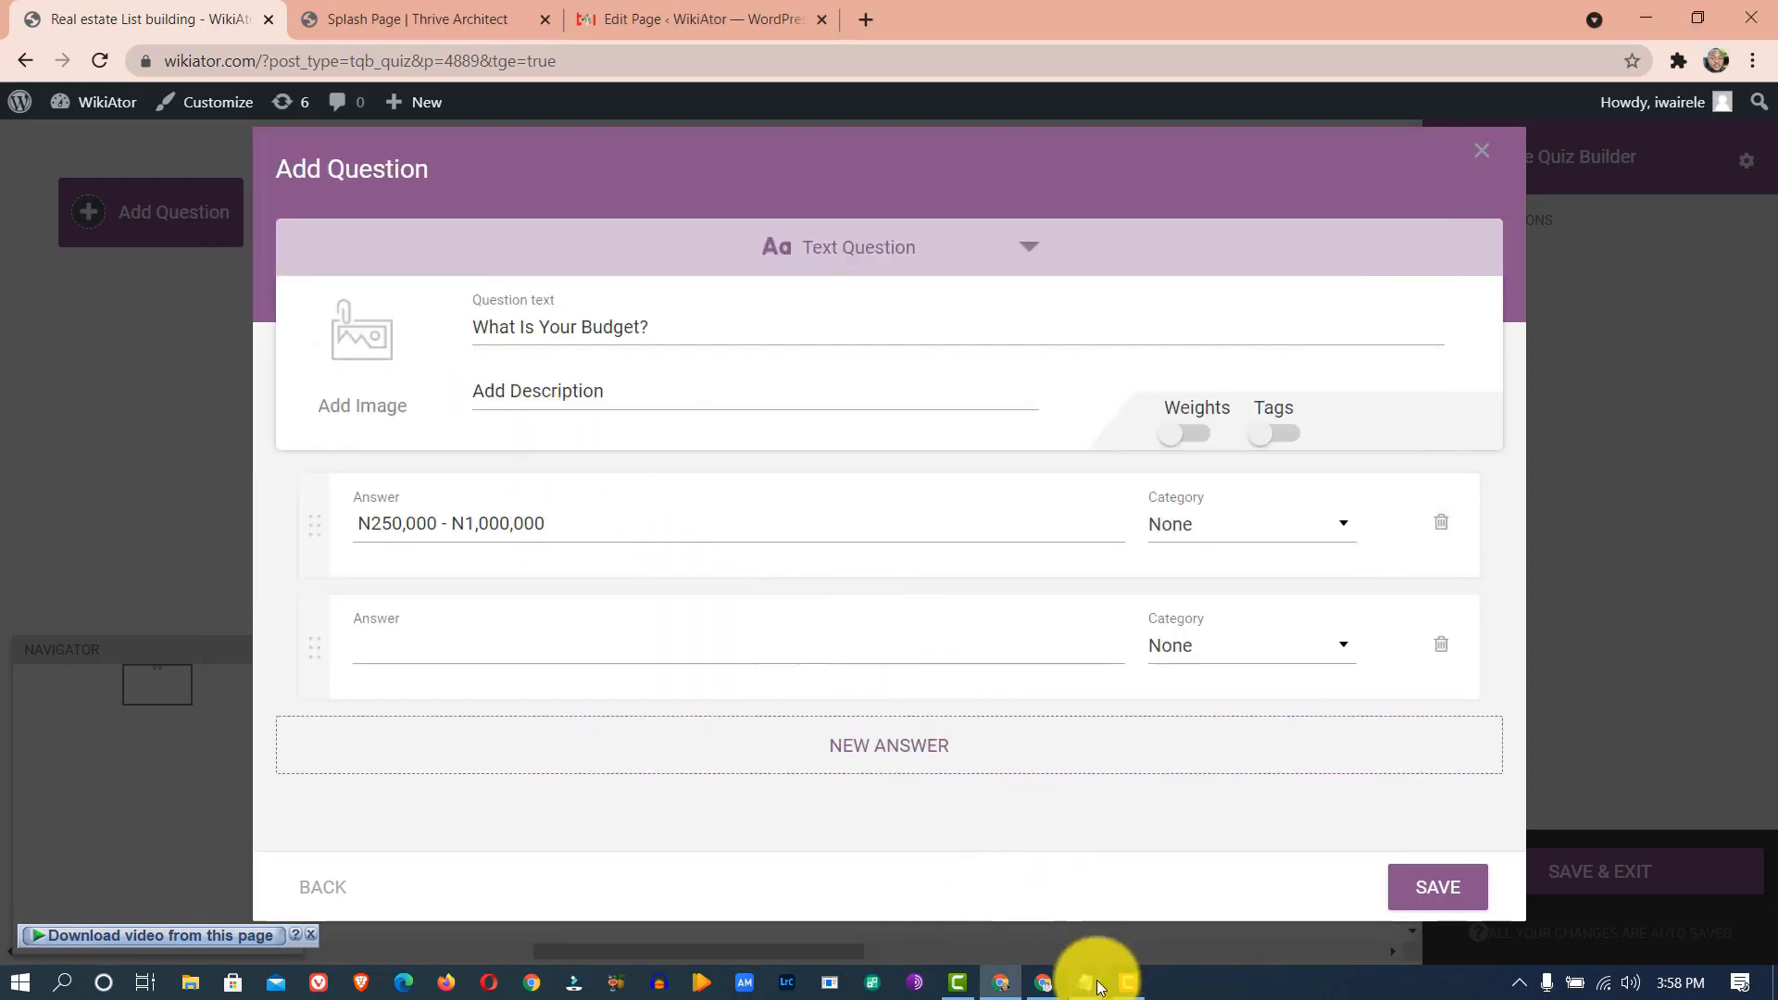
pyautogui.click(1085, 980)
pyautogui.moveTo(421, 336); pyautogui.dragTo(223, 333)
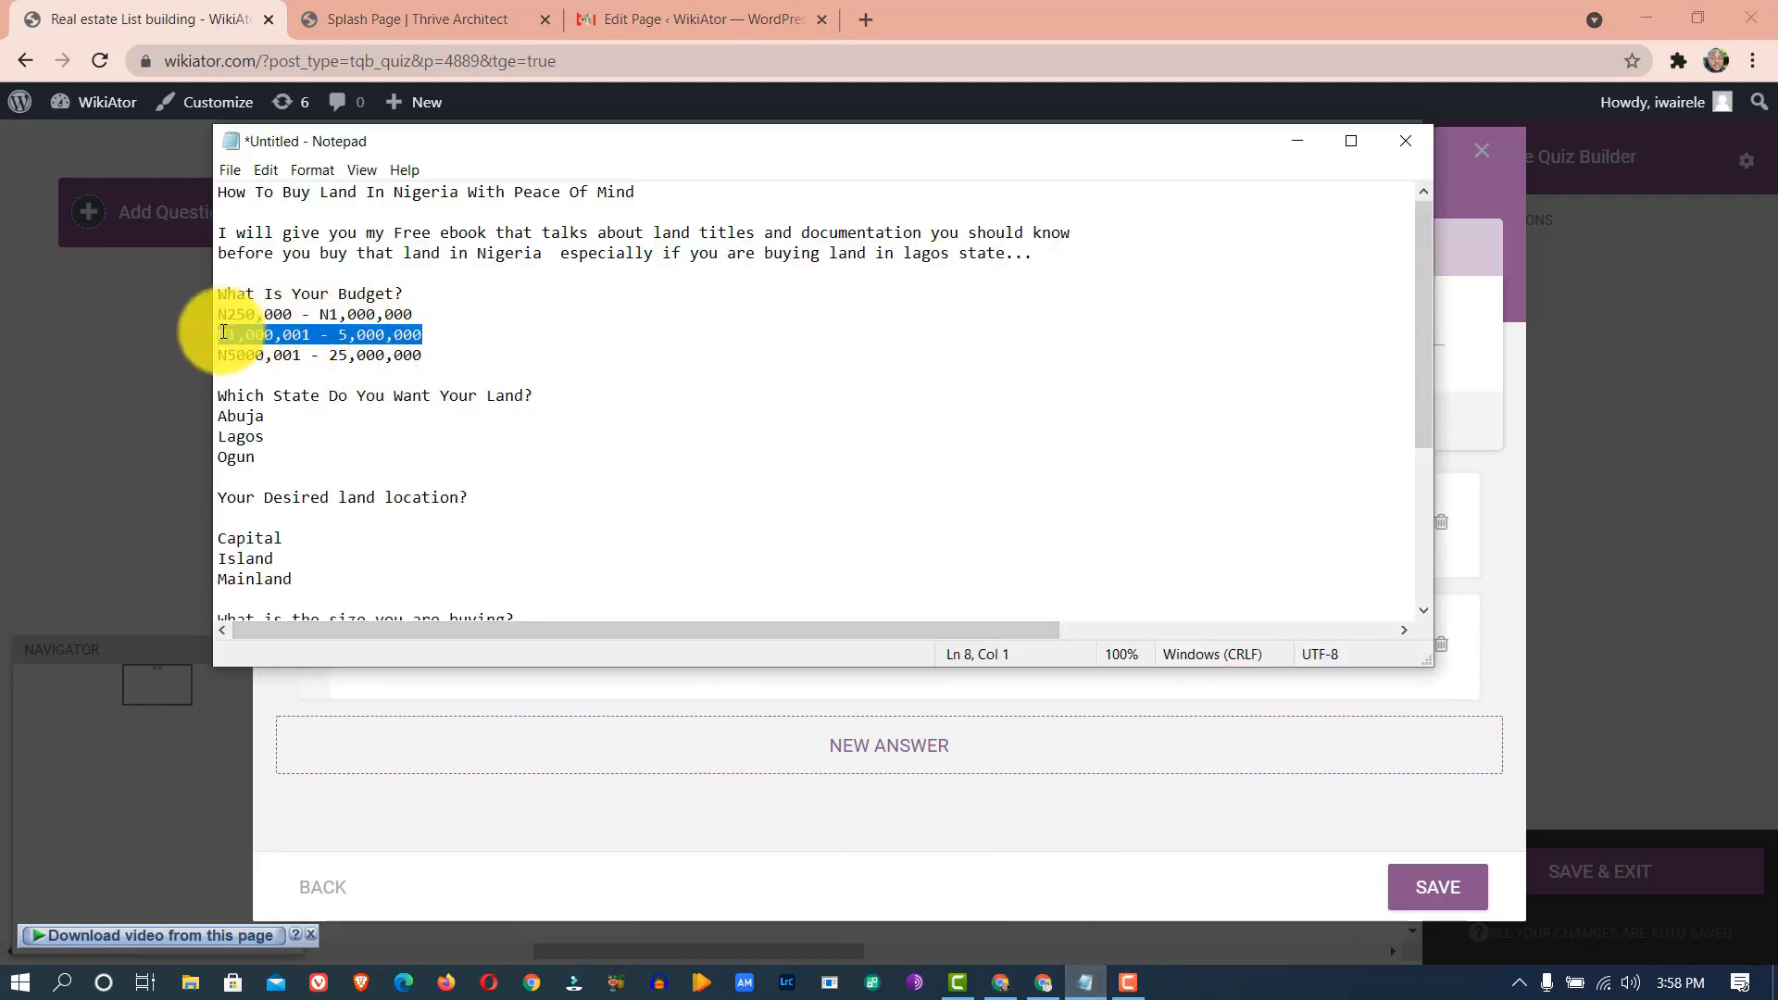
pyautogui.click(718, 837)
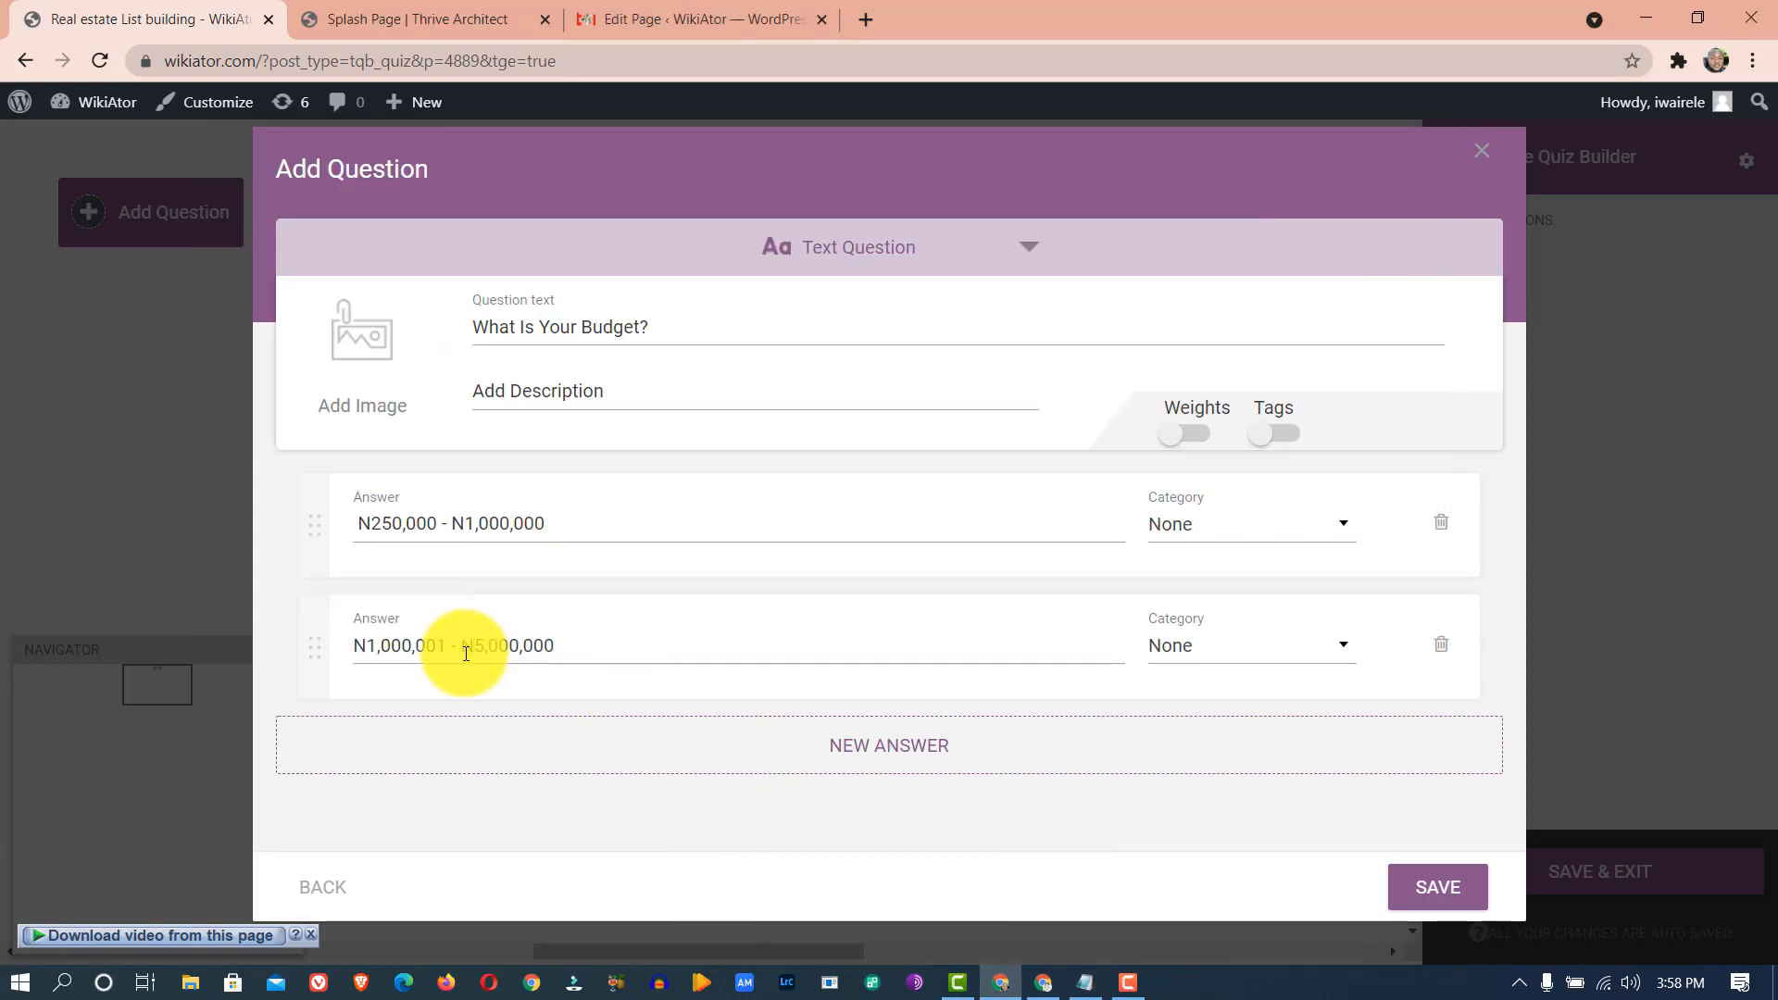
# - Add a third answer and correct it to read N5,000,001 - N25,000,000
pyautogui.click(880, 755)
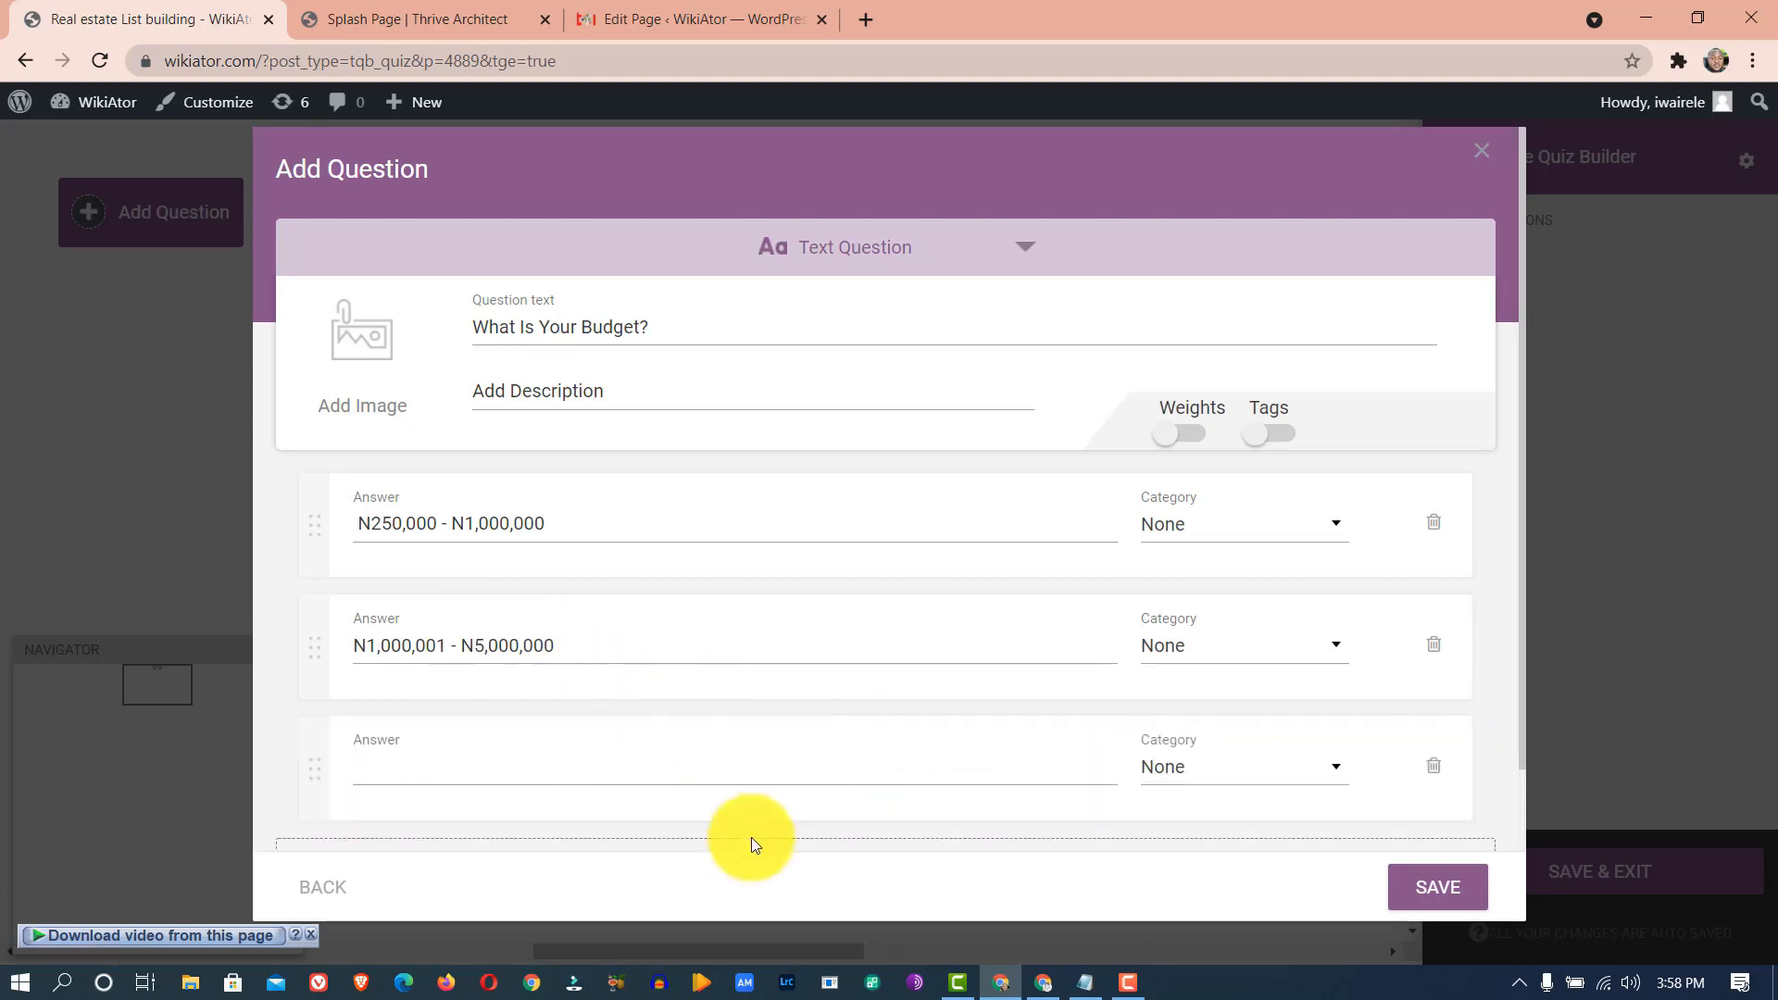
pyautogui.click(1074, 989)
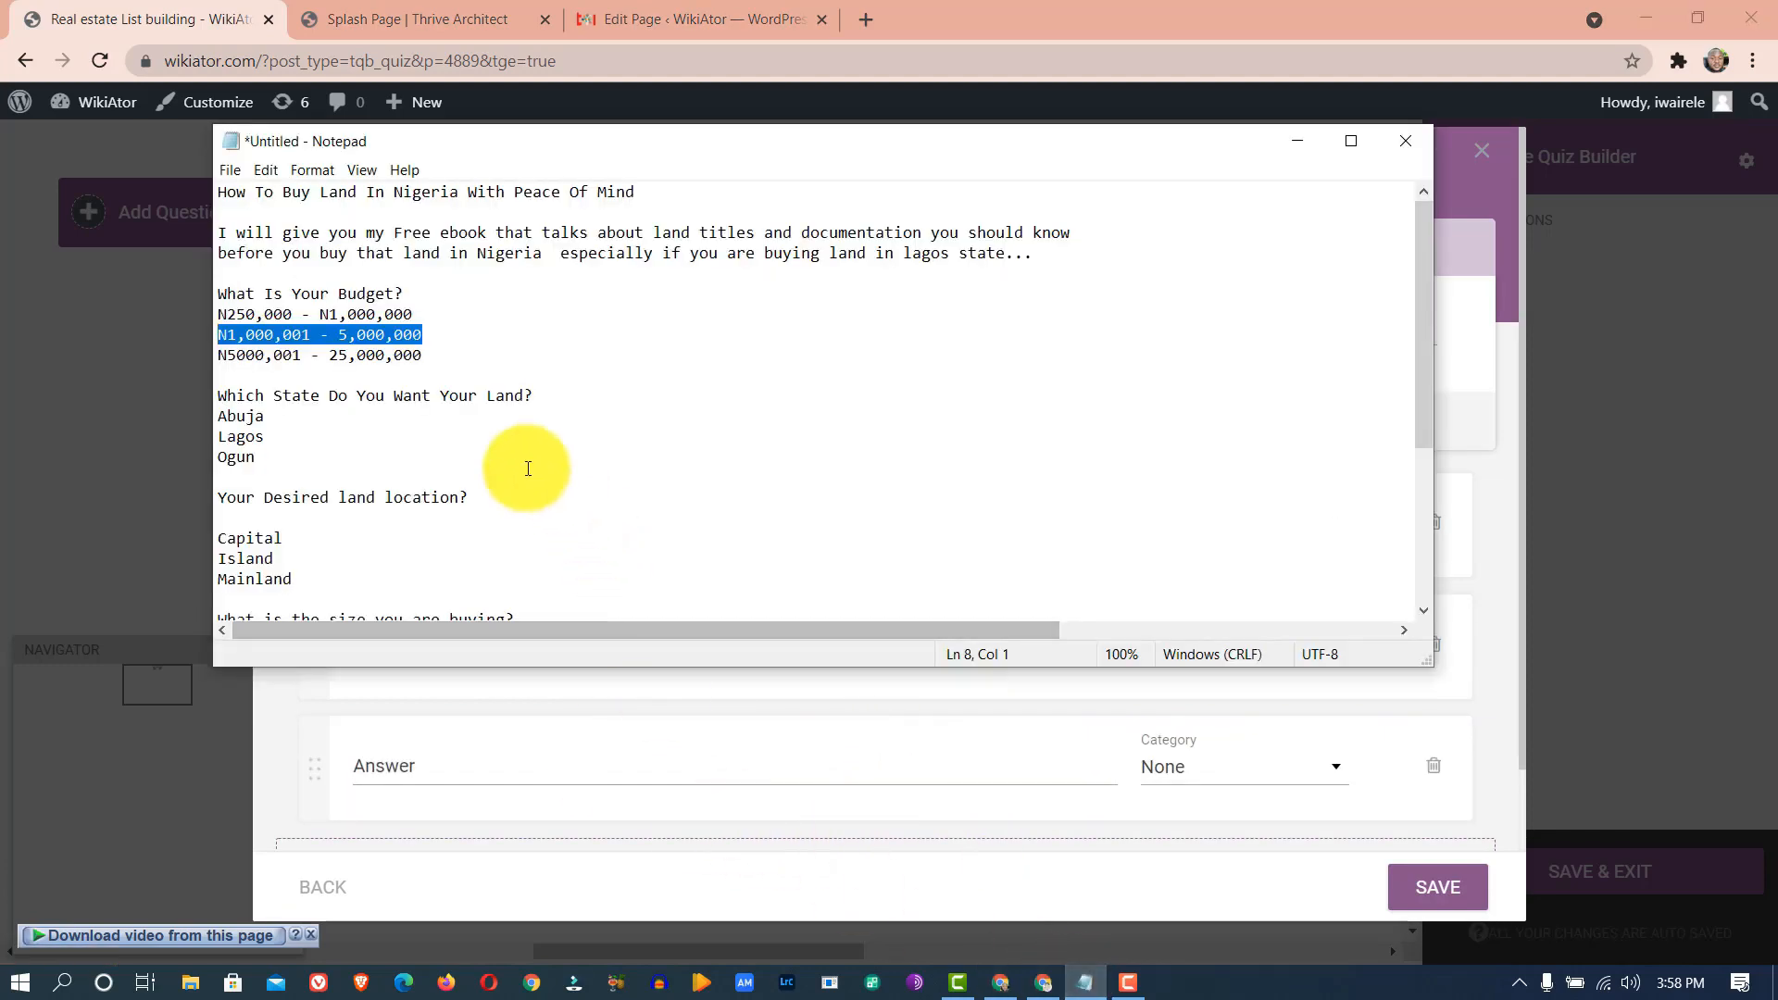
pyautogui.click(455, 358)
pyautogui.moveTo(454, 359); pyautogui.dragTo(220, 357)
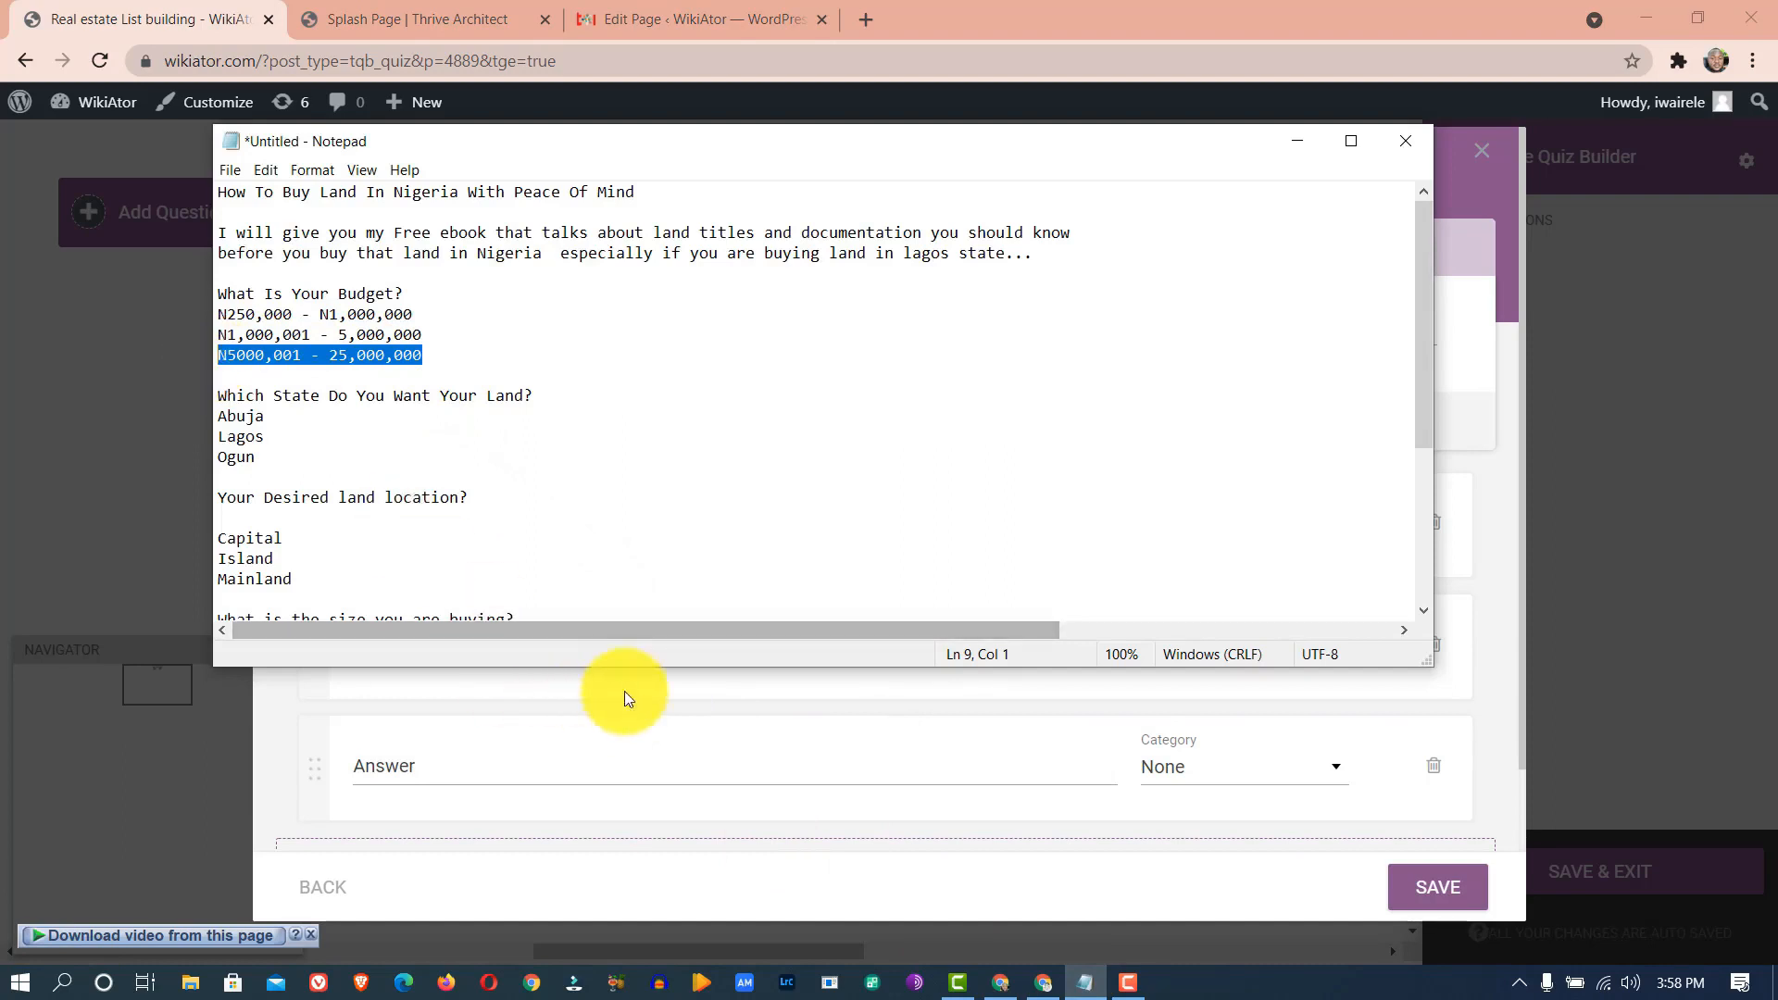
pyautogui.click(667, 722)
pyautogui.click(573, 763)
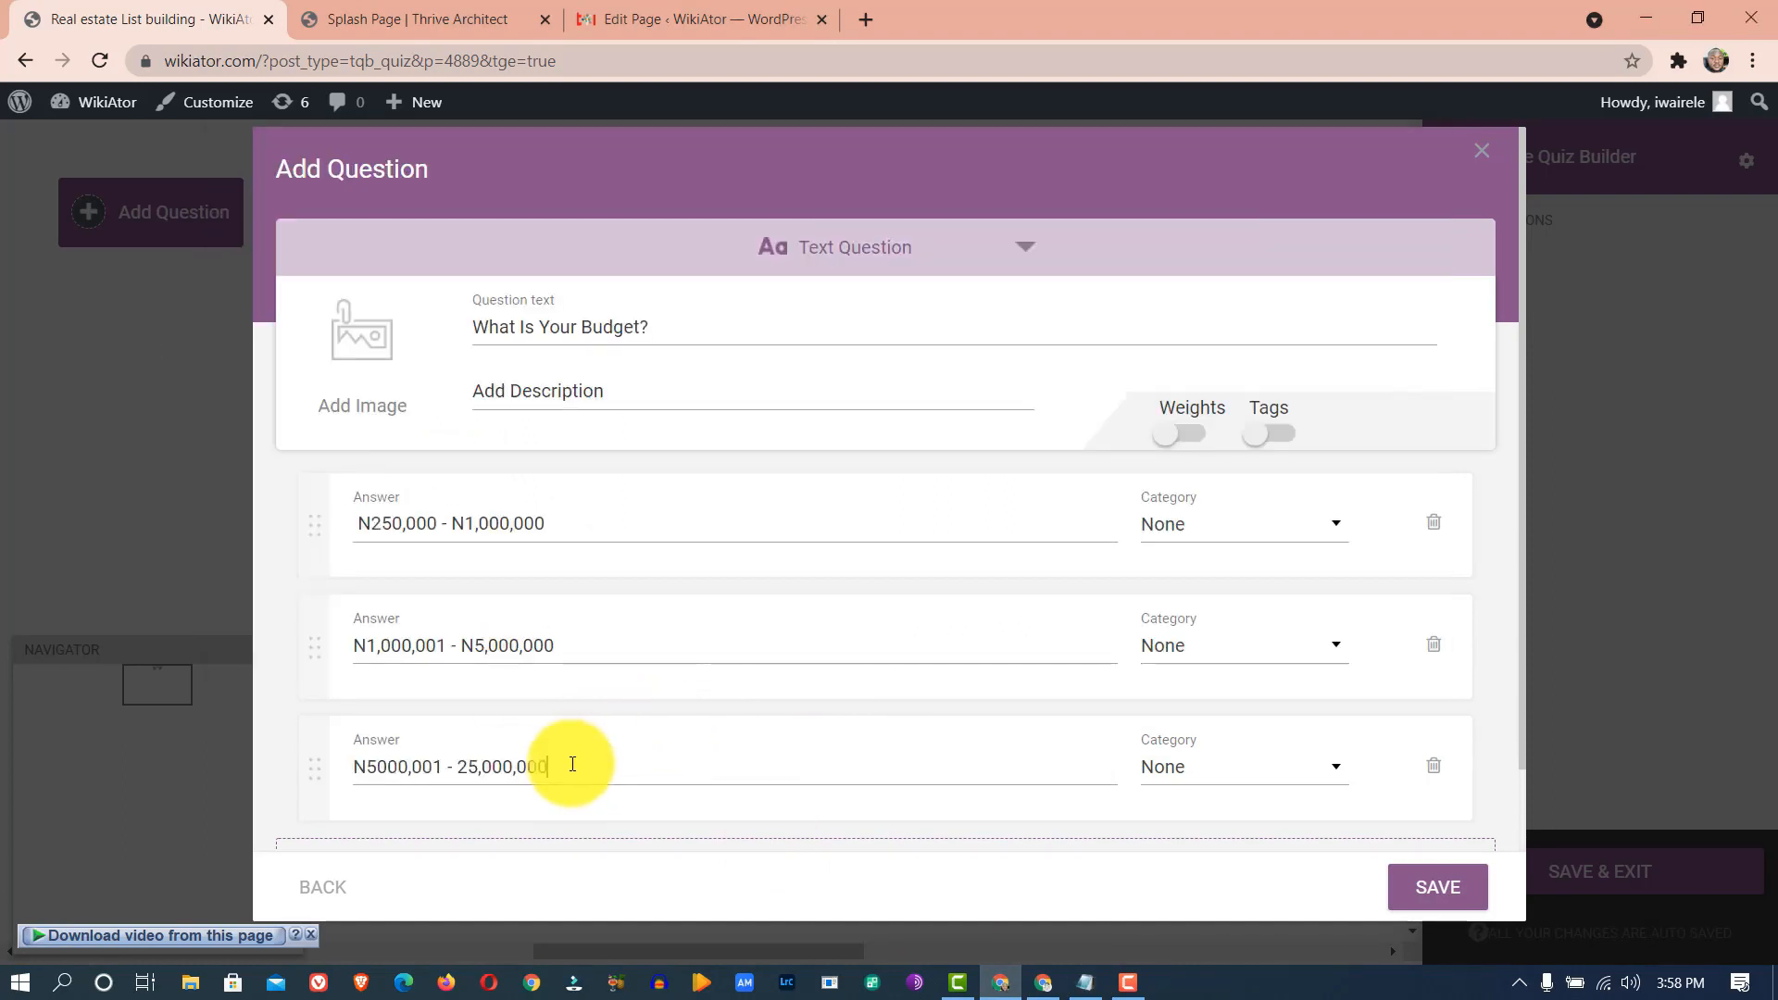
pyautogui.click(375, 773)
pyautogui.write(',')
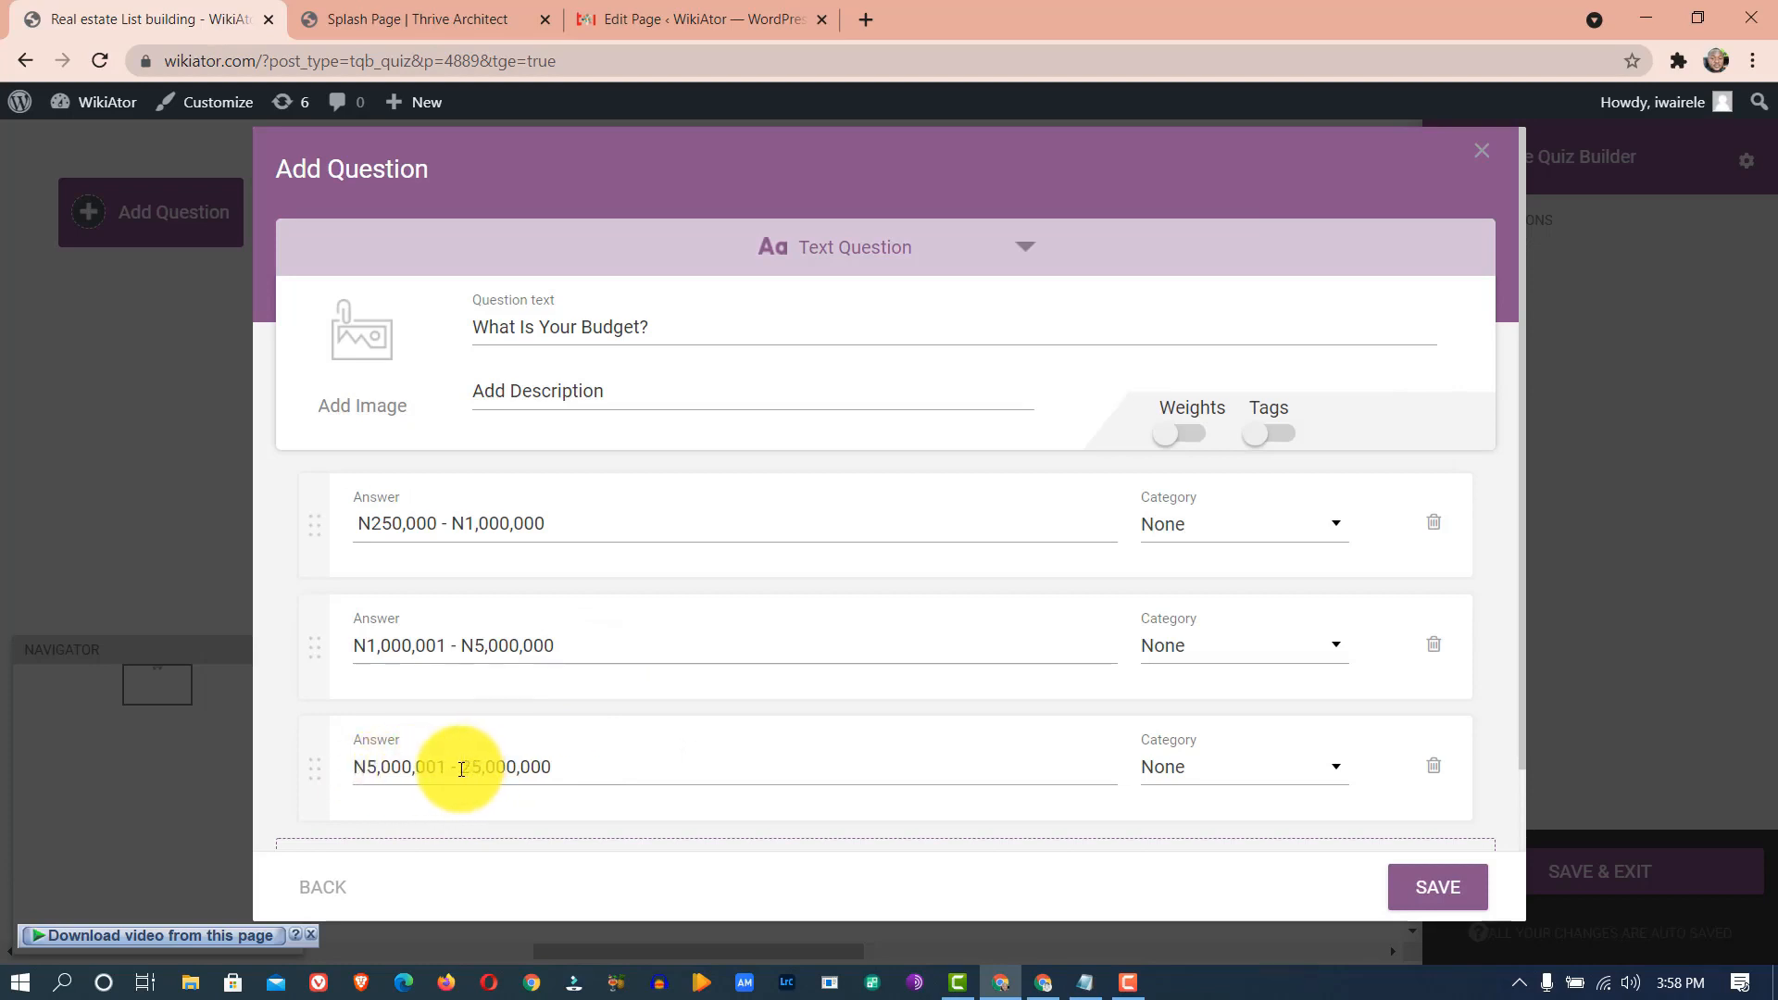
pyautogui.click(461, 770)
pyautogui.write('N')
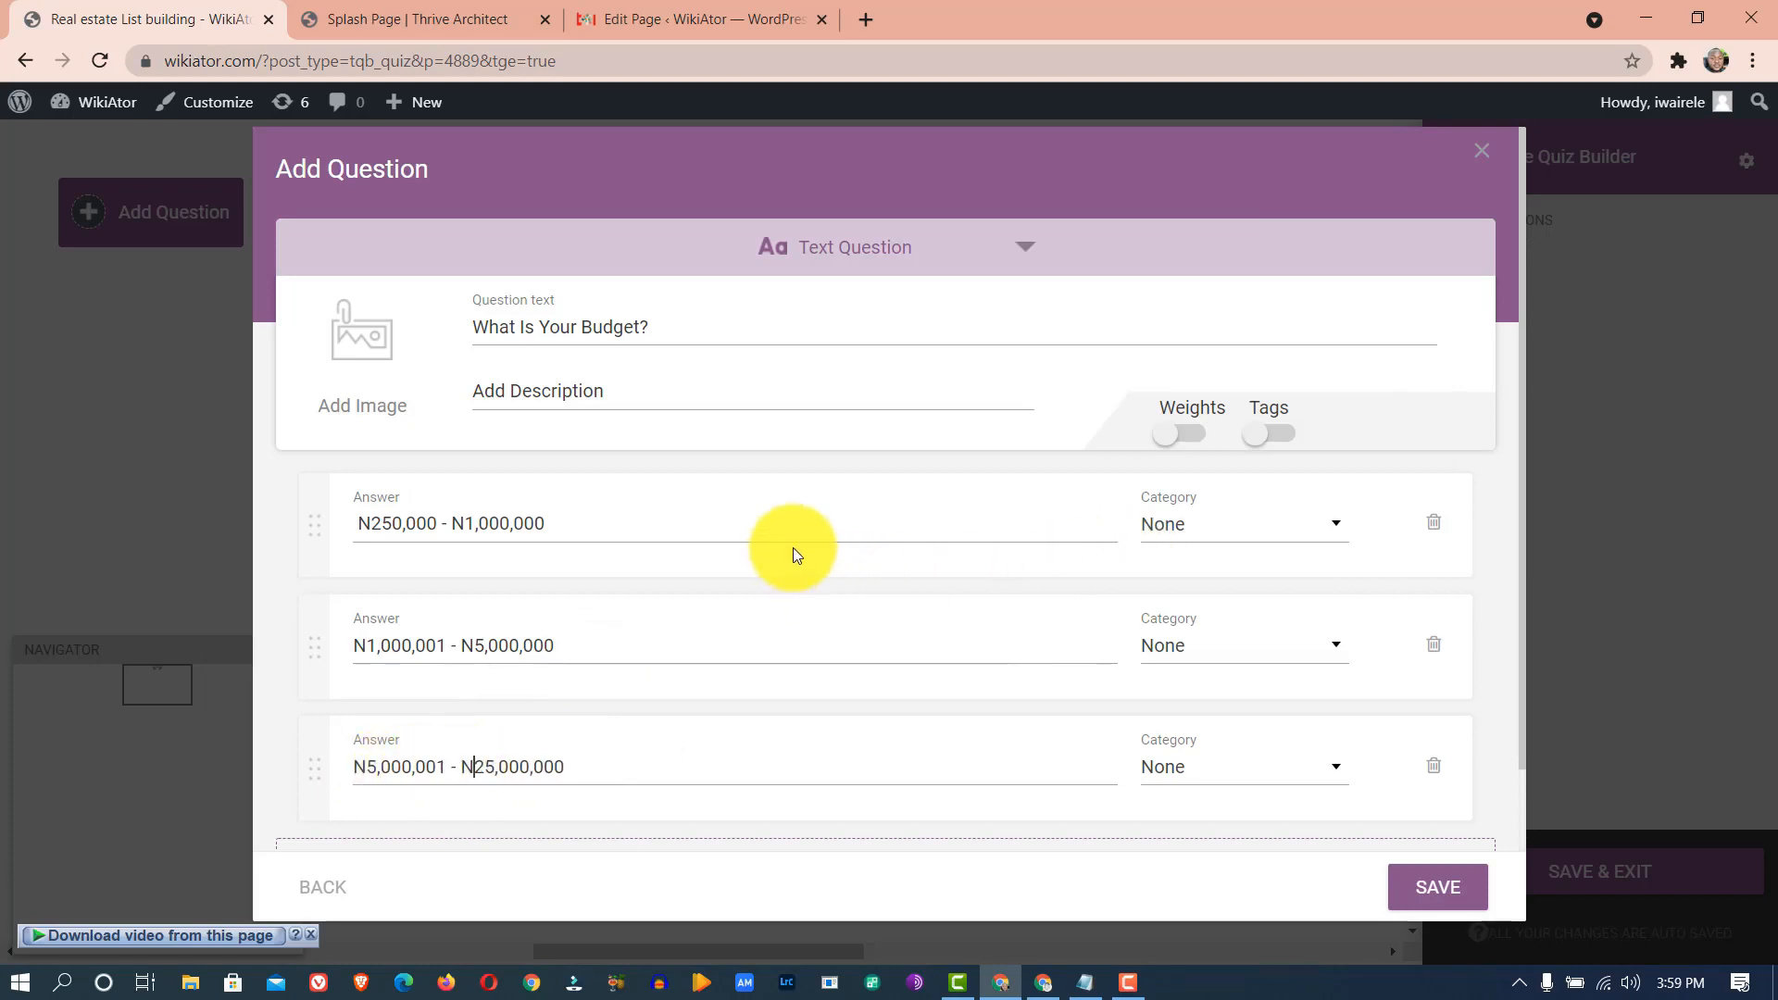
pyautogui.click(1250, 522)
# - Put the three budget answers in Small Client, Medium Client and Big Client, then save
pyautogui.click(1252, 526)
pyautogui.click(1251, 527)
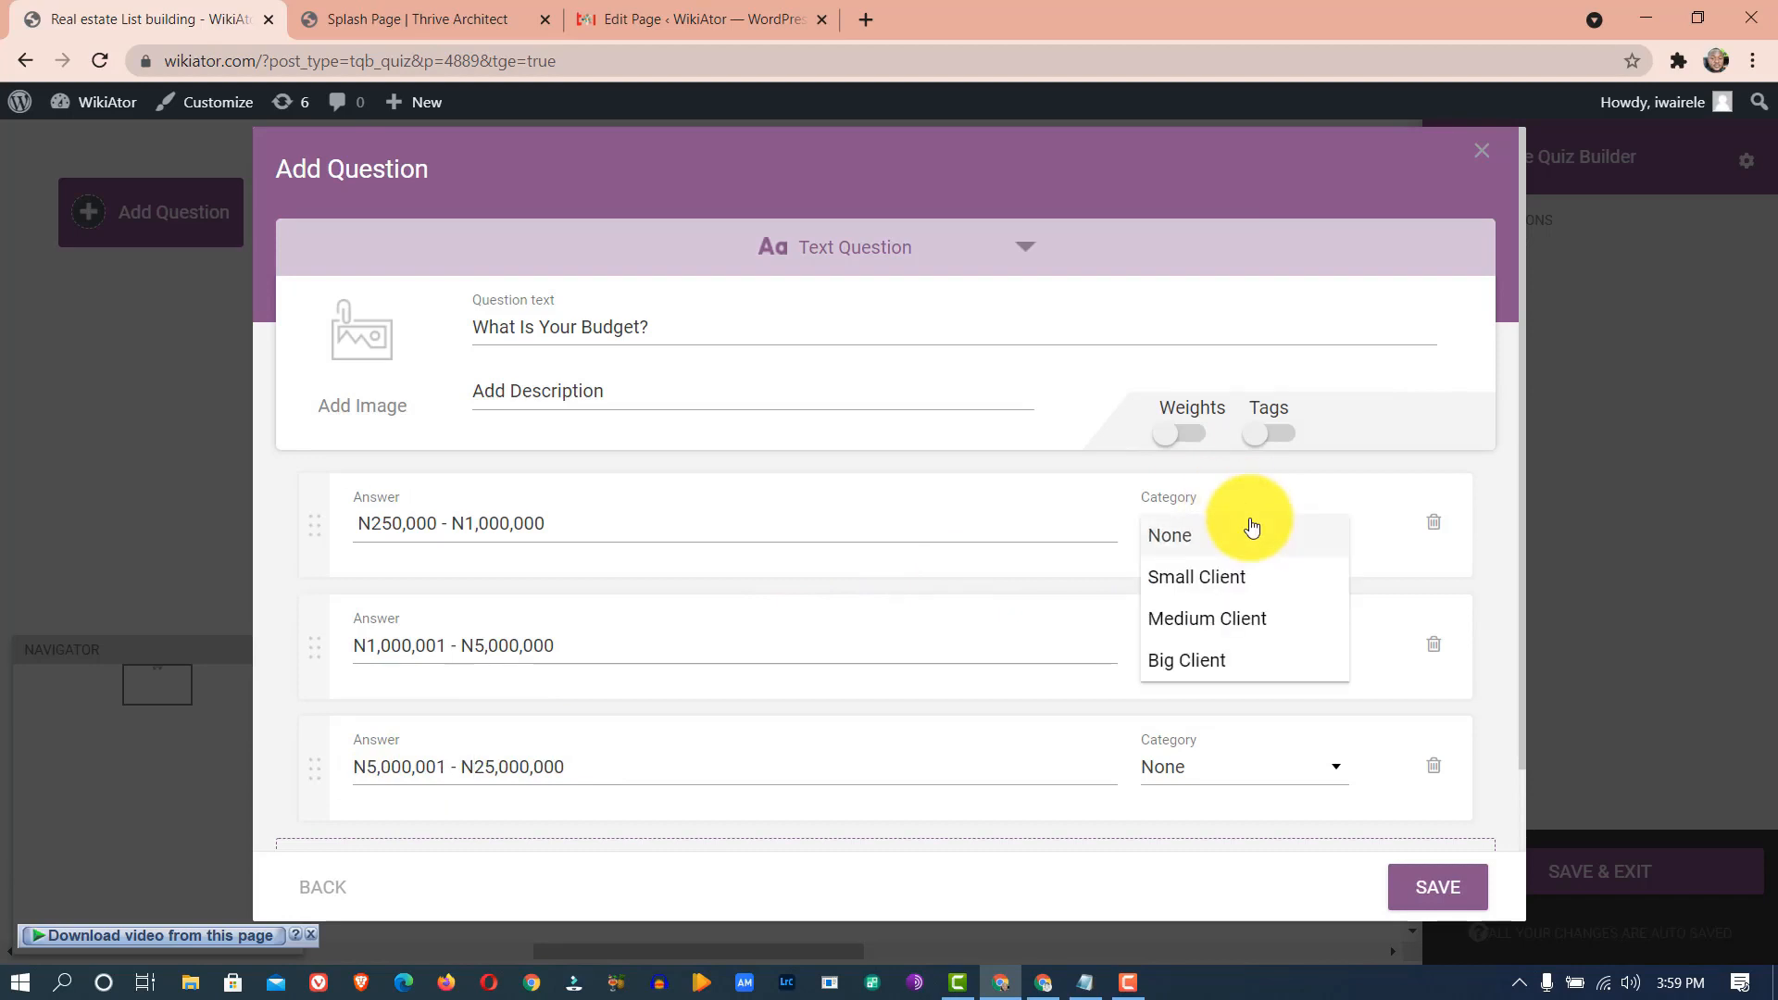
pyautogui.click(1251, 567)
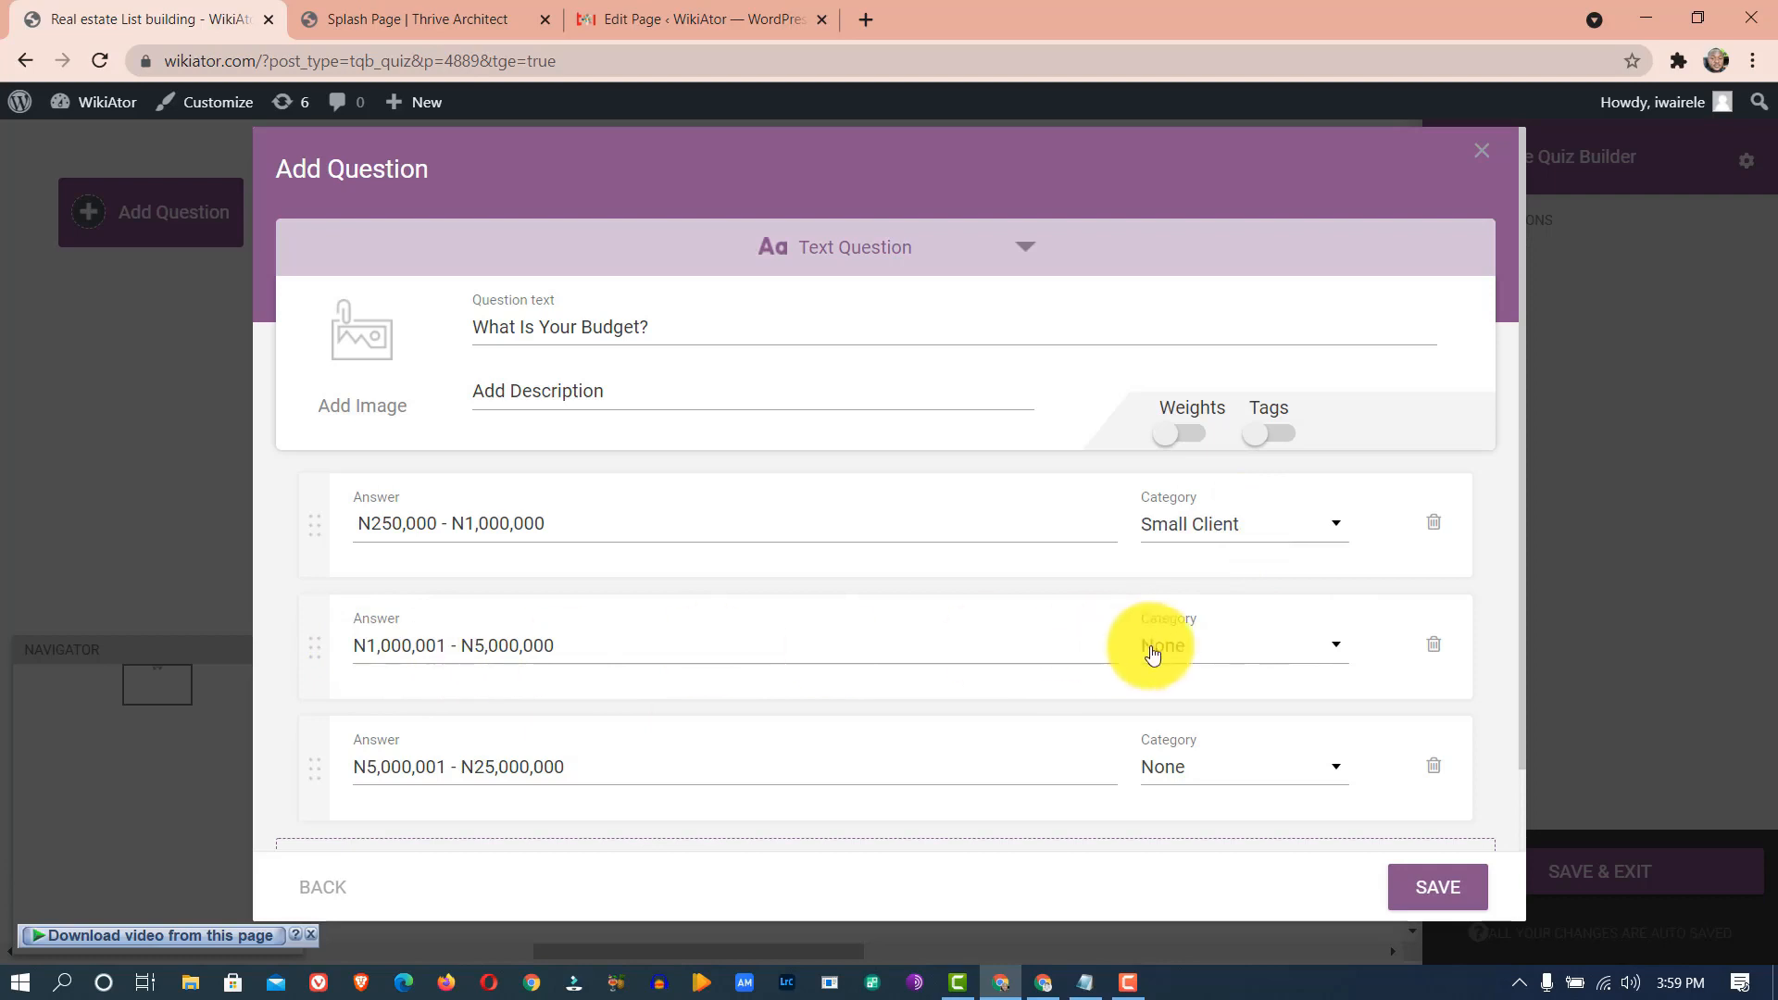
pyautogui.click(1199, 648)
pyautogui.click(1195, 741)
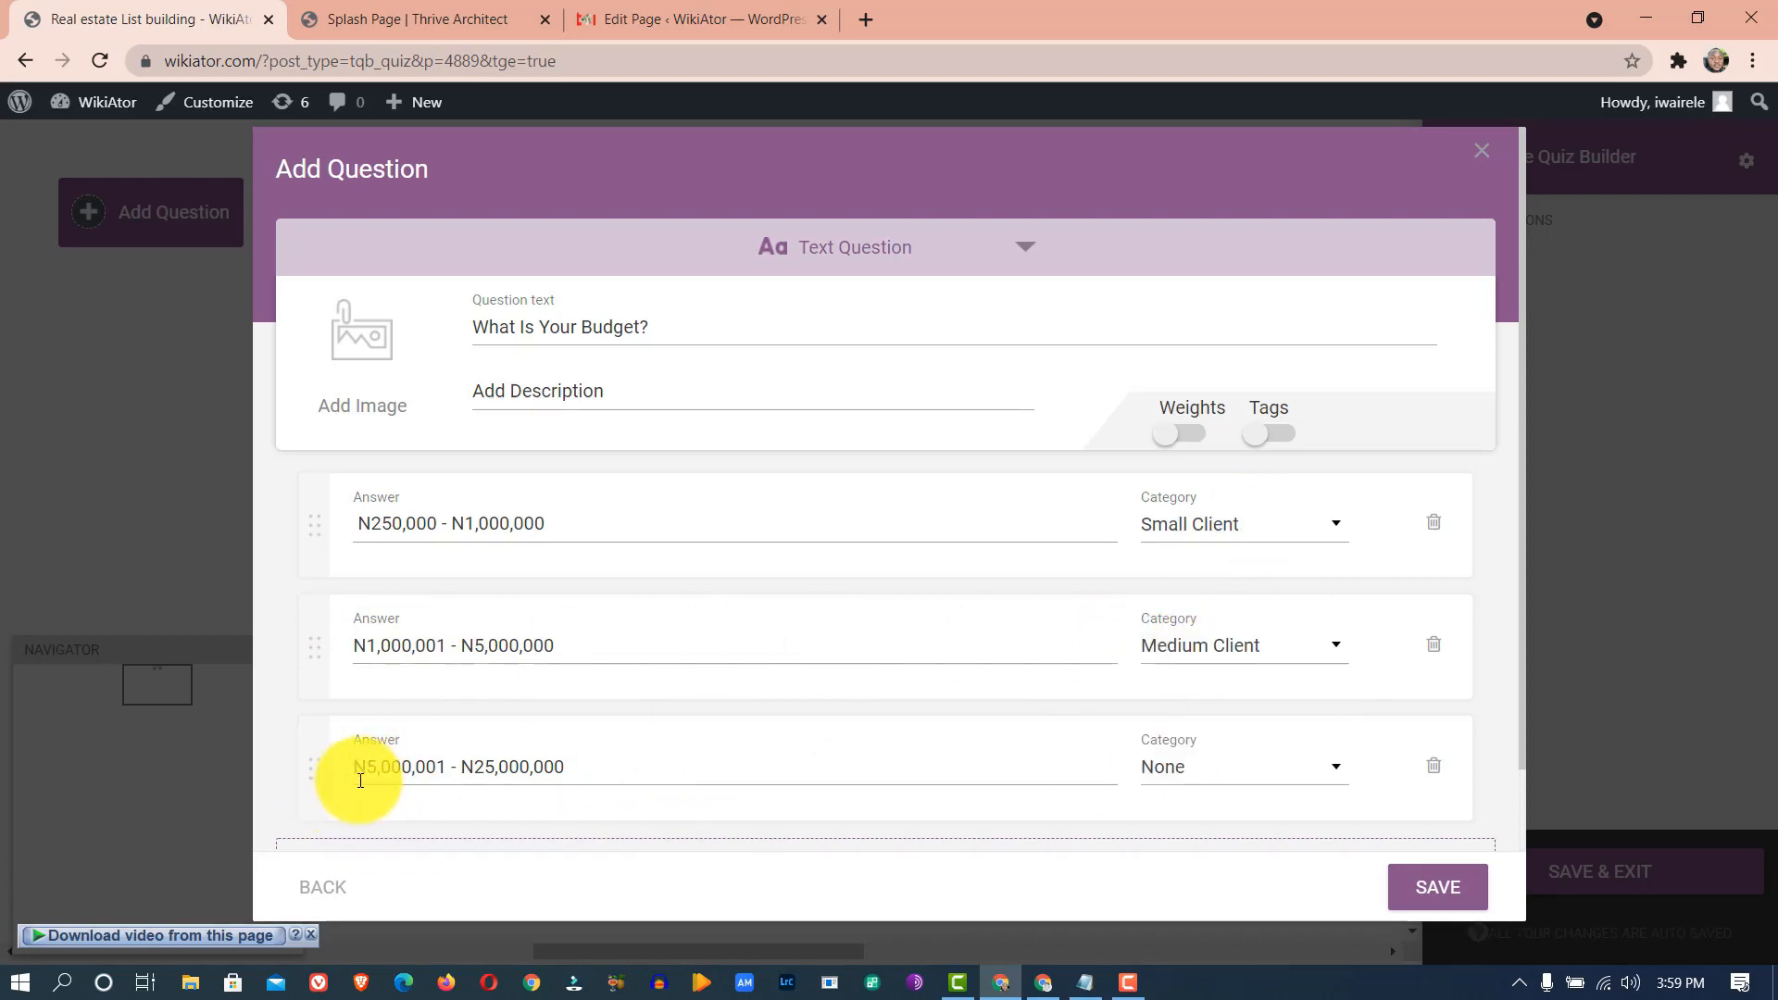
pyautogui.click(1172, 773)
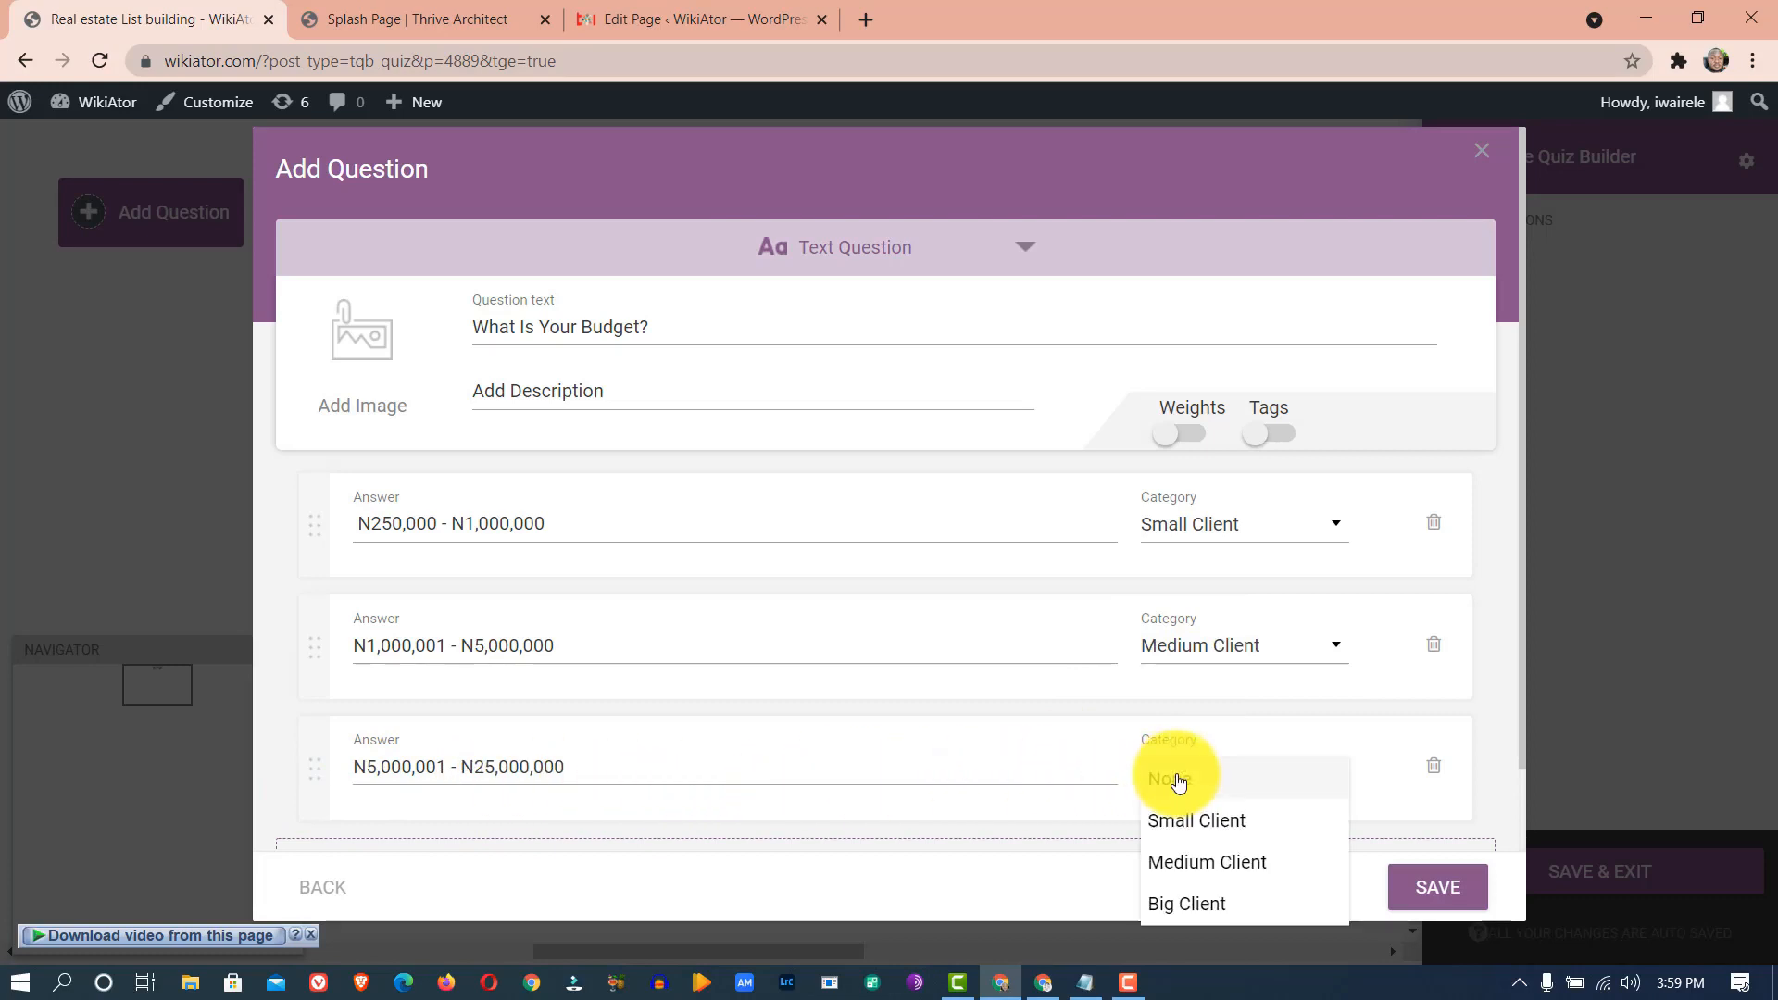
pyautogui.click(1182, 907)
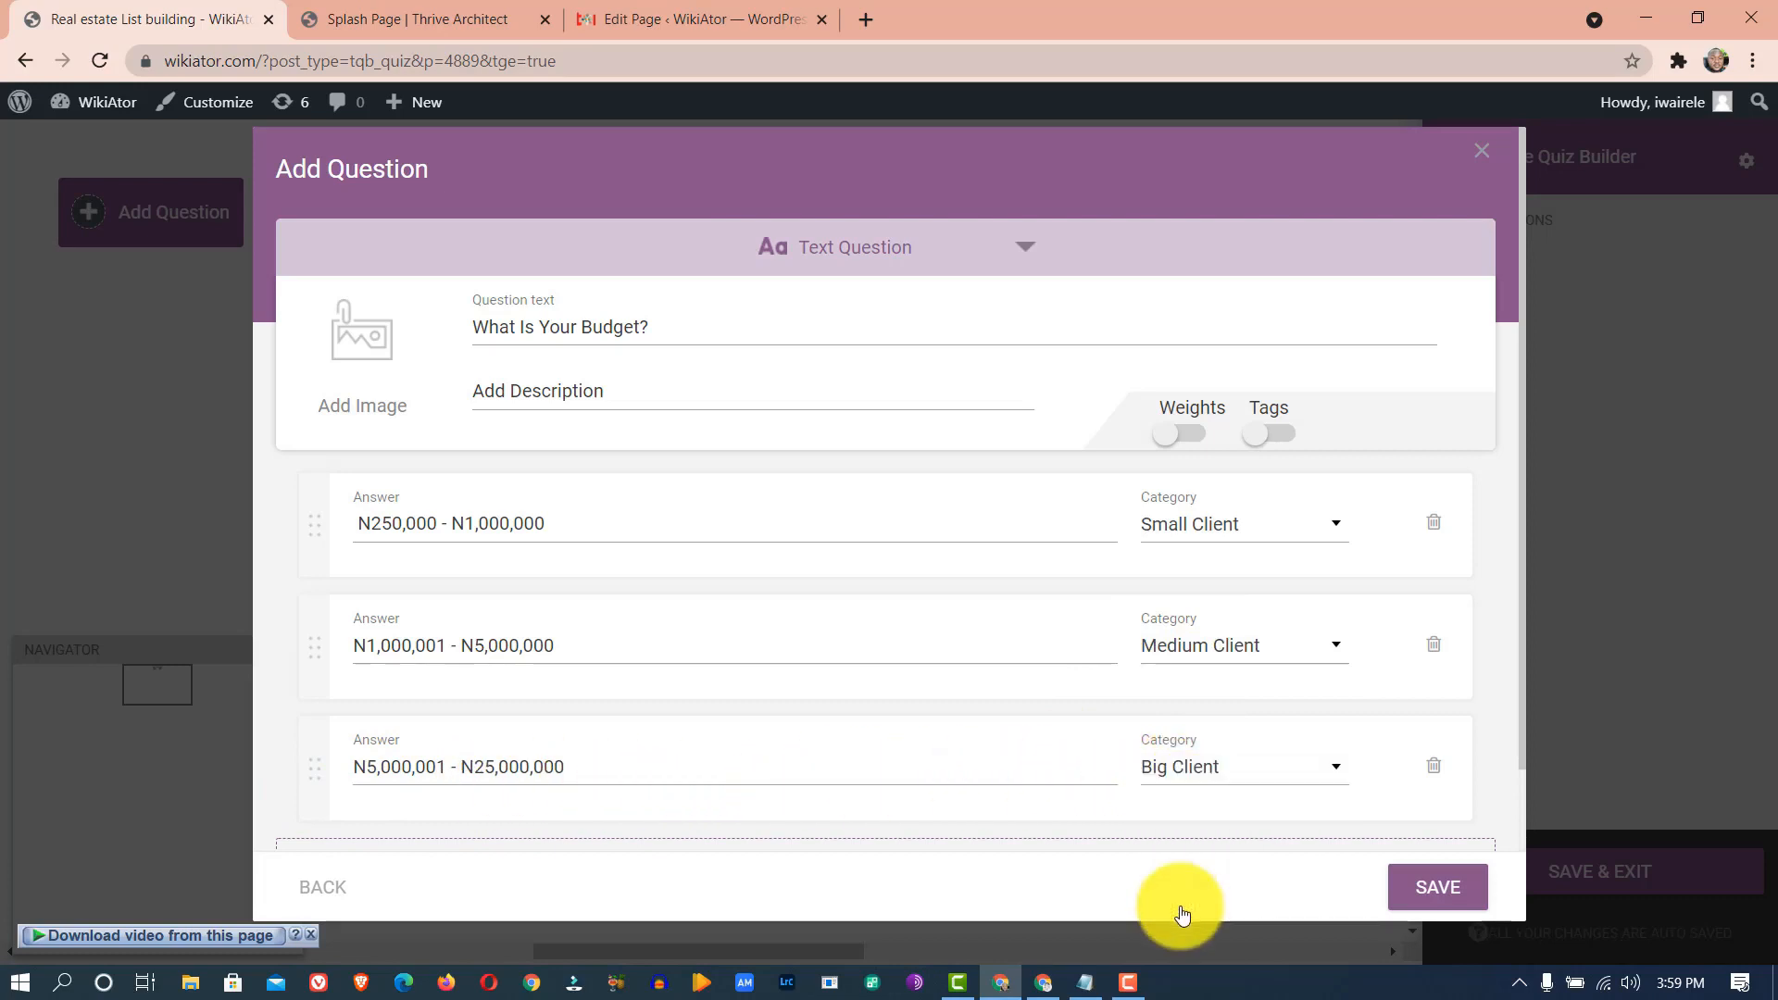
pyautogui.click(1434, 889)
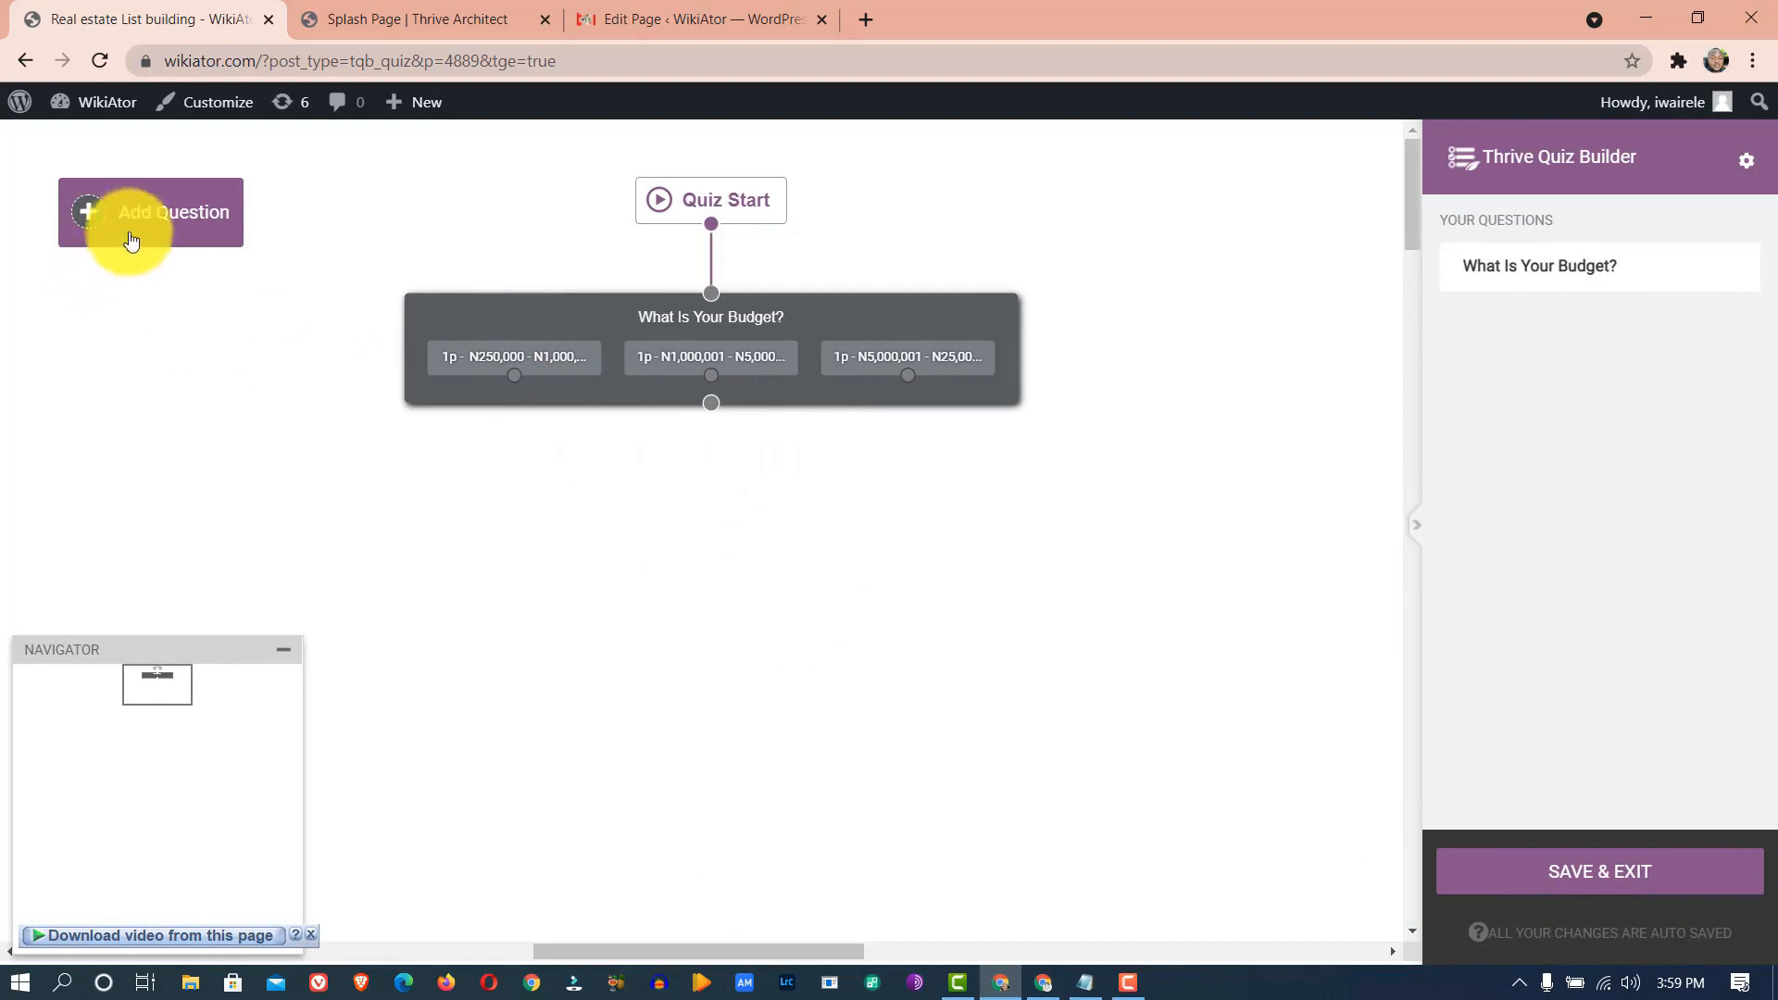
# - Review the remaining questions in the Notepad notes, then minimize Notepad to show the quiz map
pyautogui.click(1084, 982)
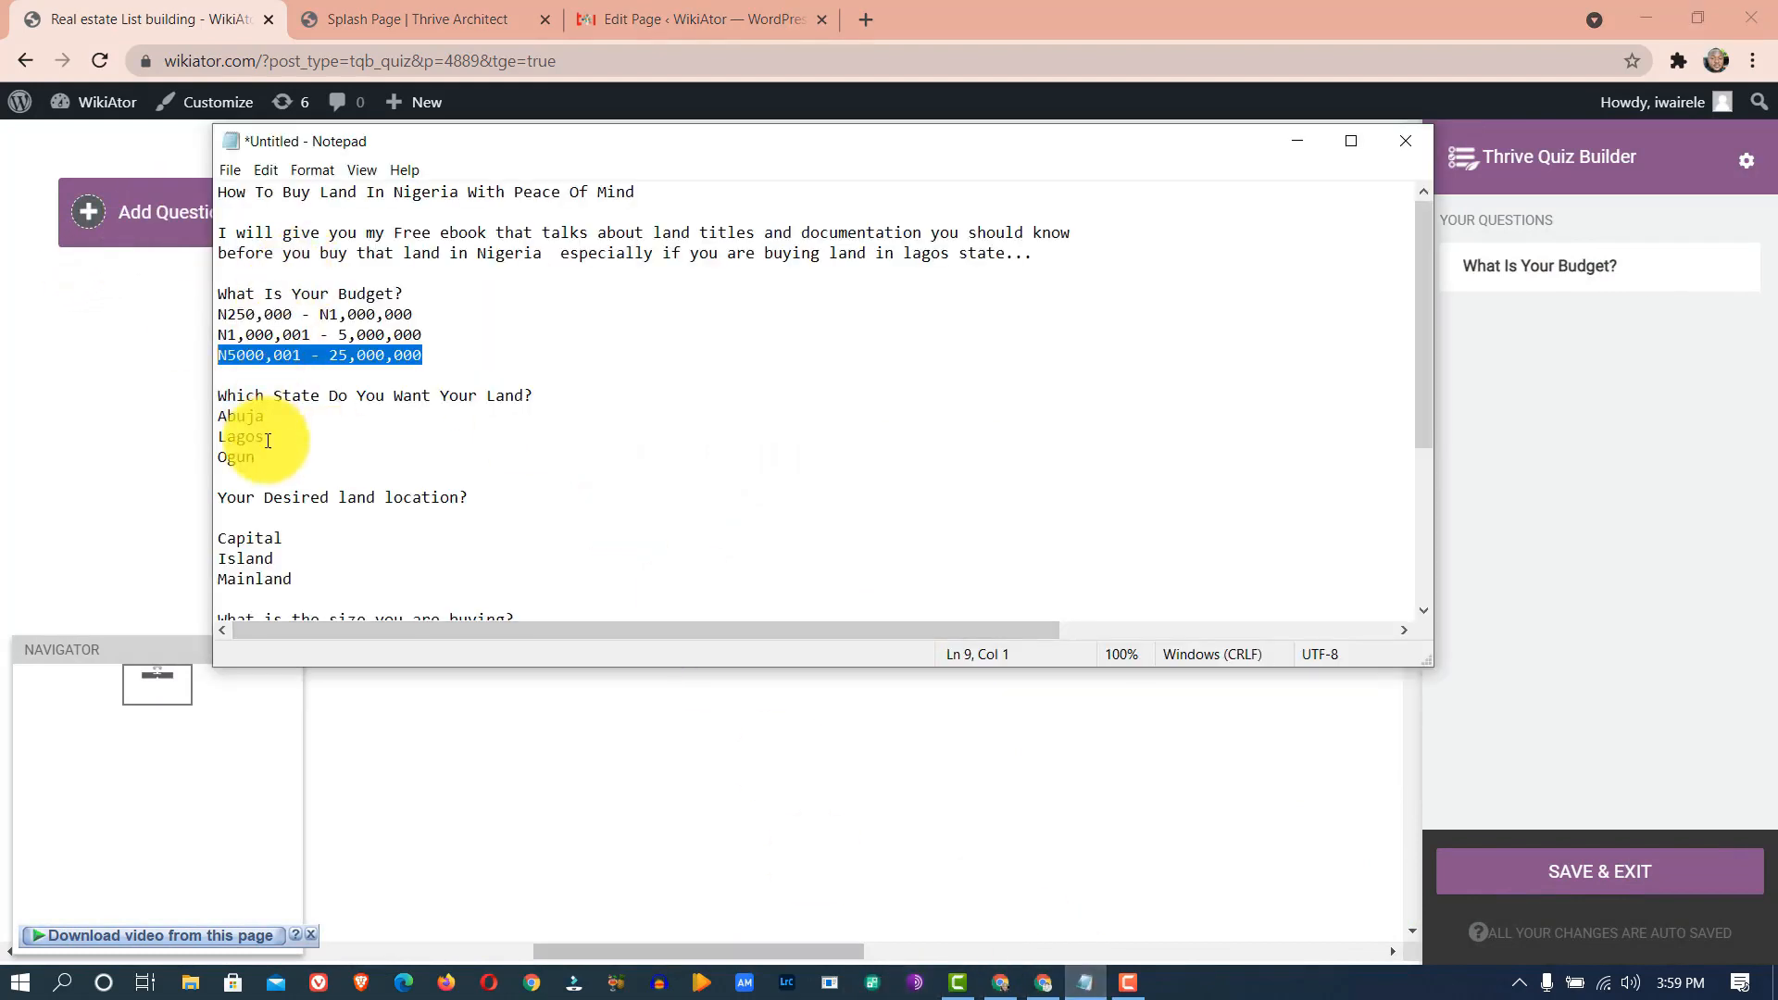
pyautogui.scroll(-5, 270, 537)
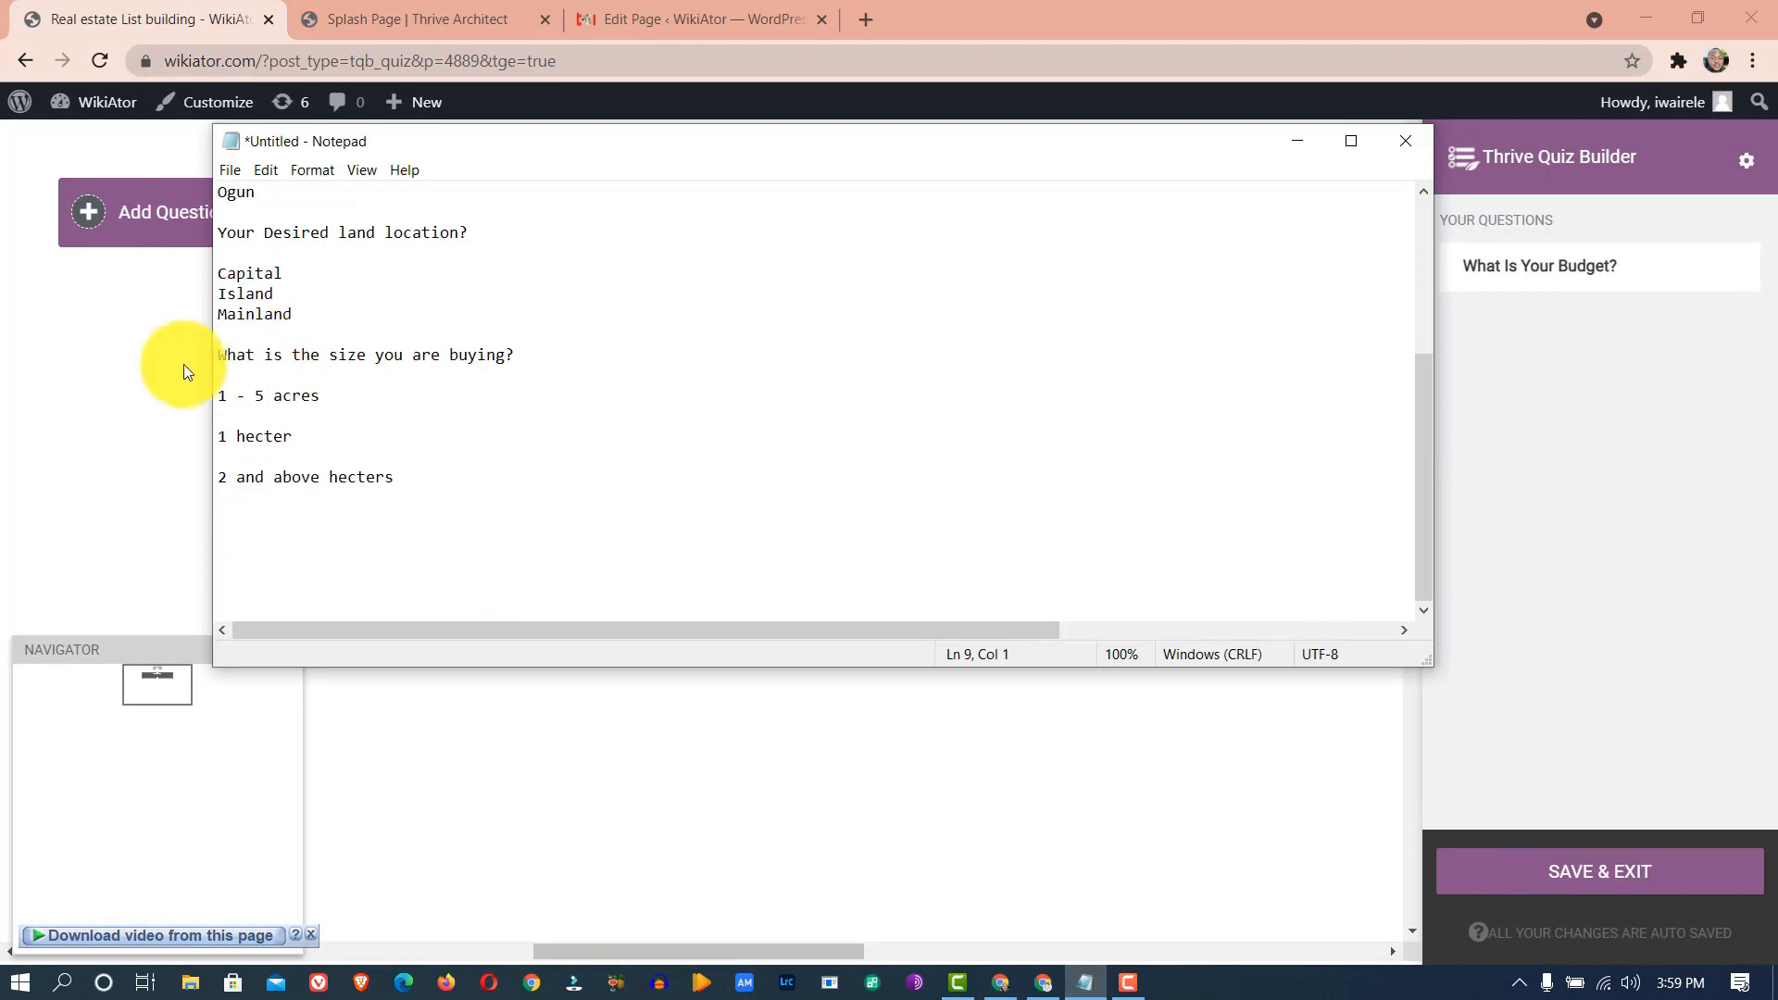
pyautogui.click(1296, 141)
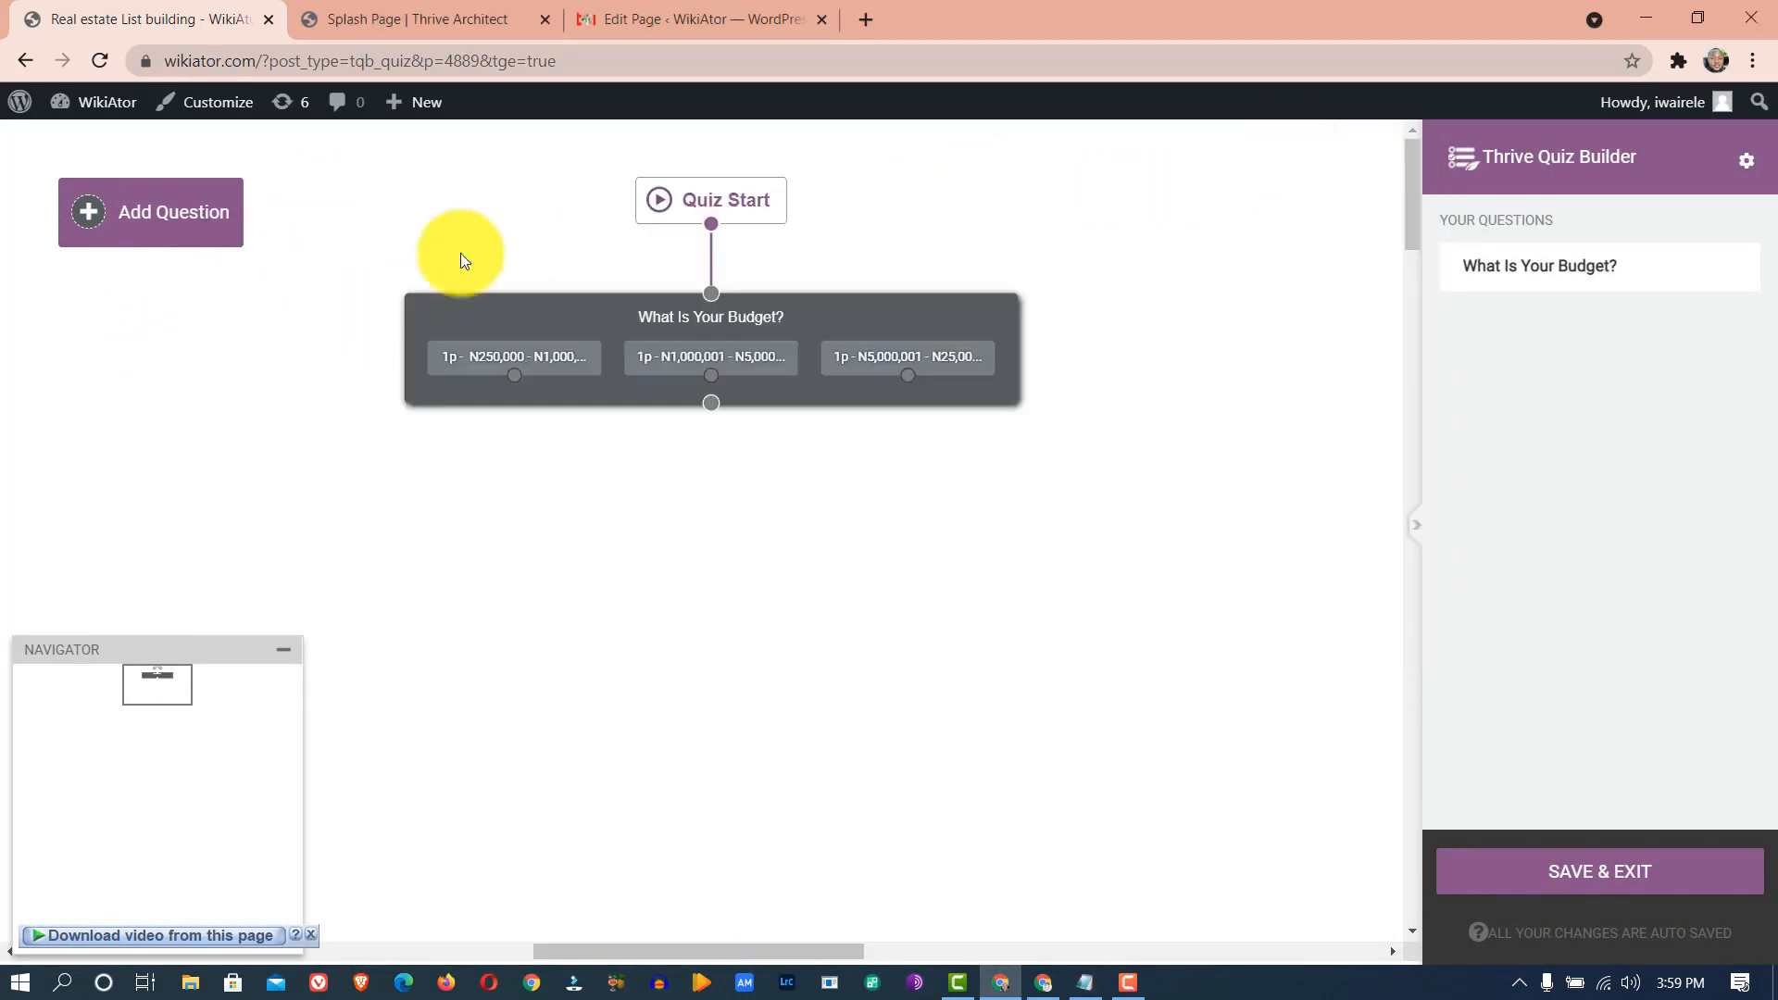
# - Add another Multiple Choice with Buttons question and continue to its form
pyautogui.click(150, 224)
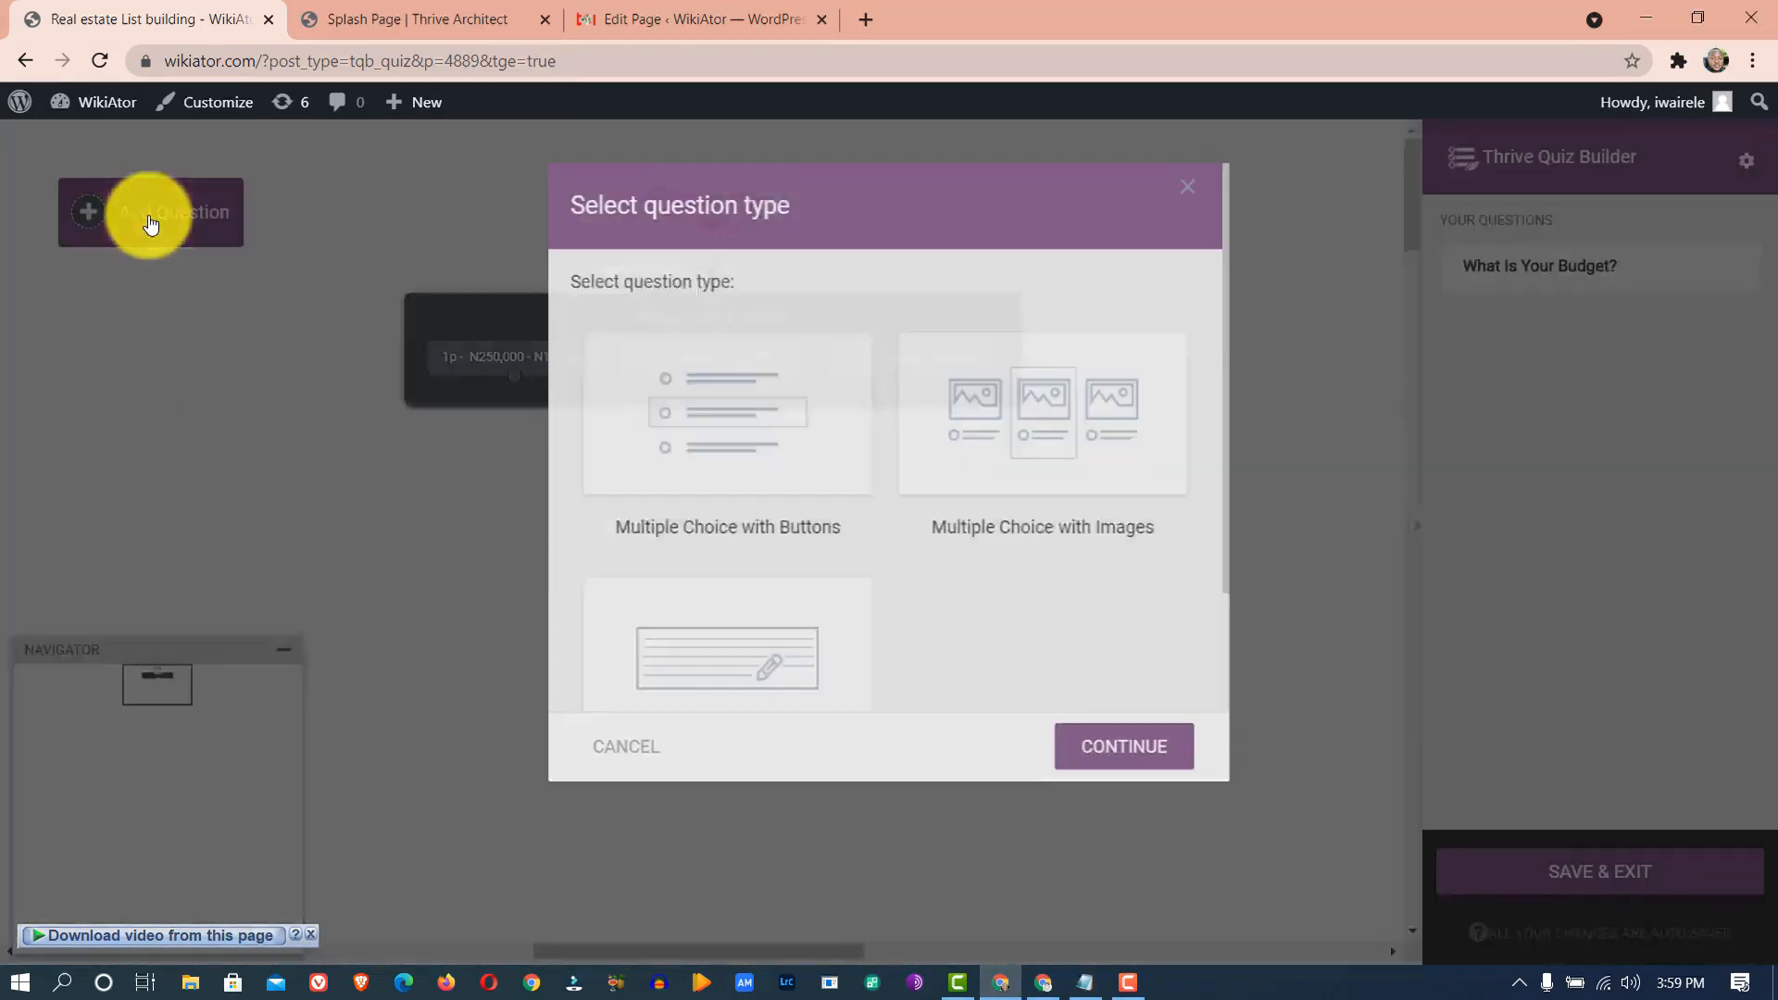
pyautogui.click(731, 428)
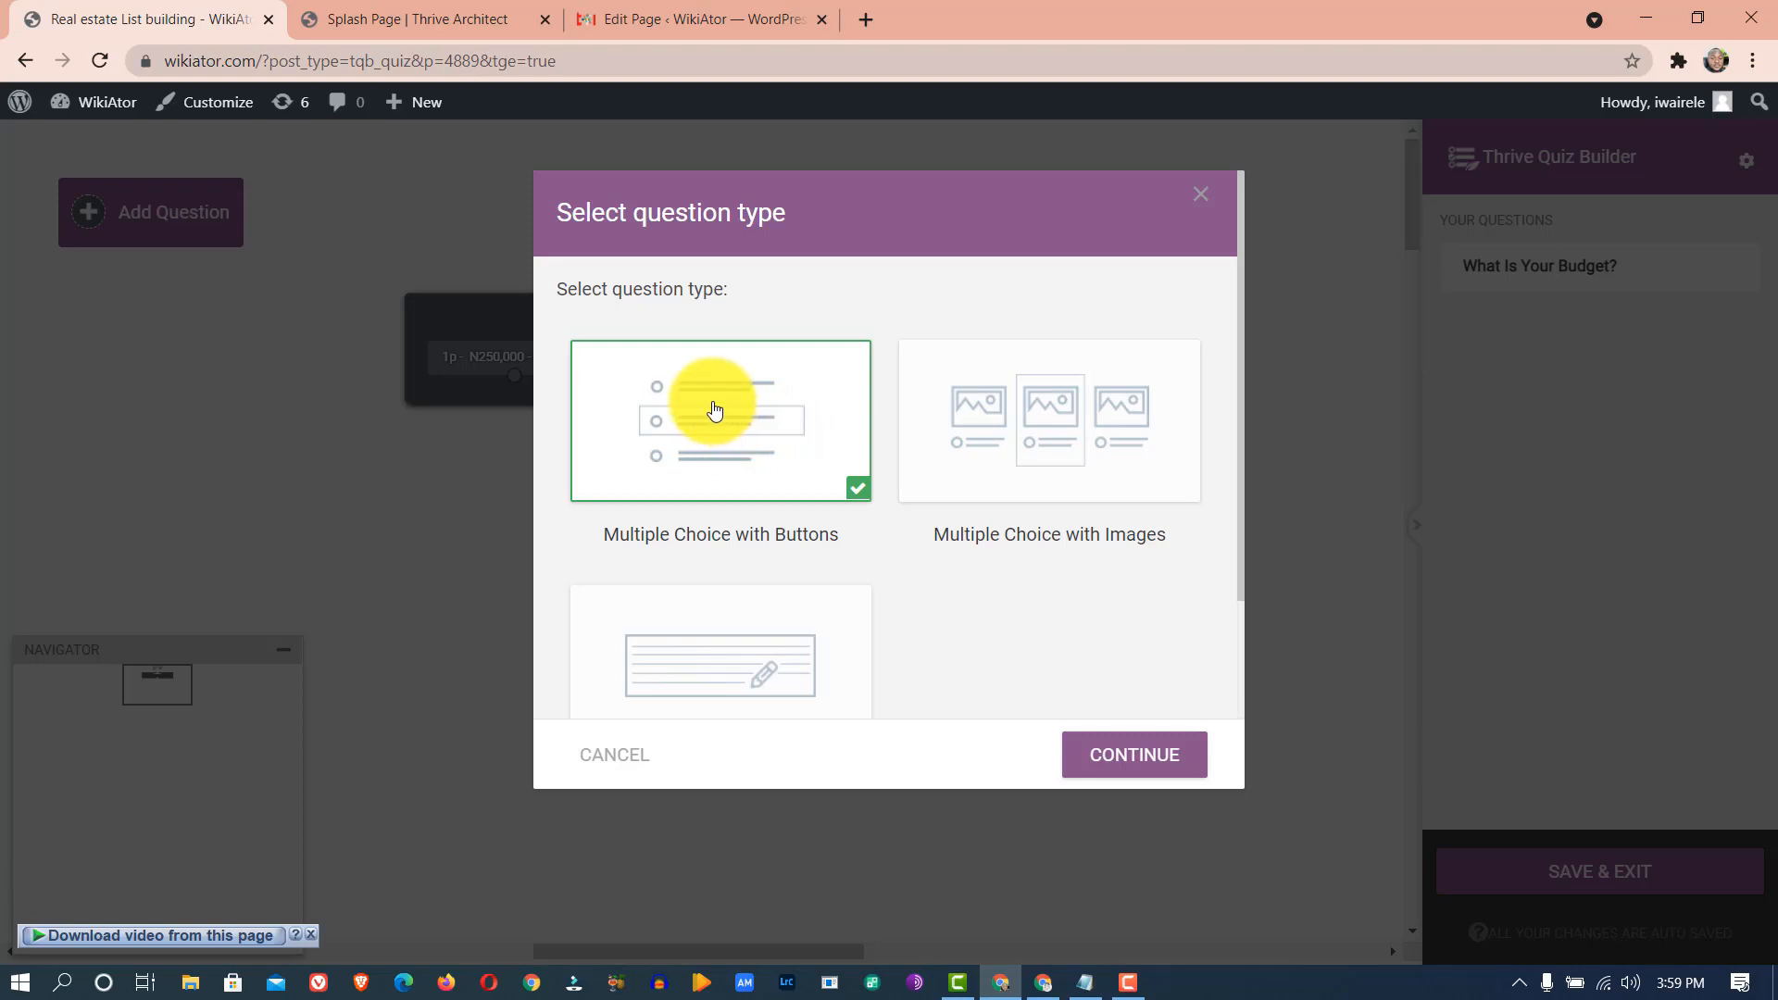
pyautogui.click(1118, 752)
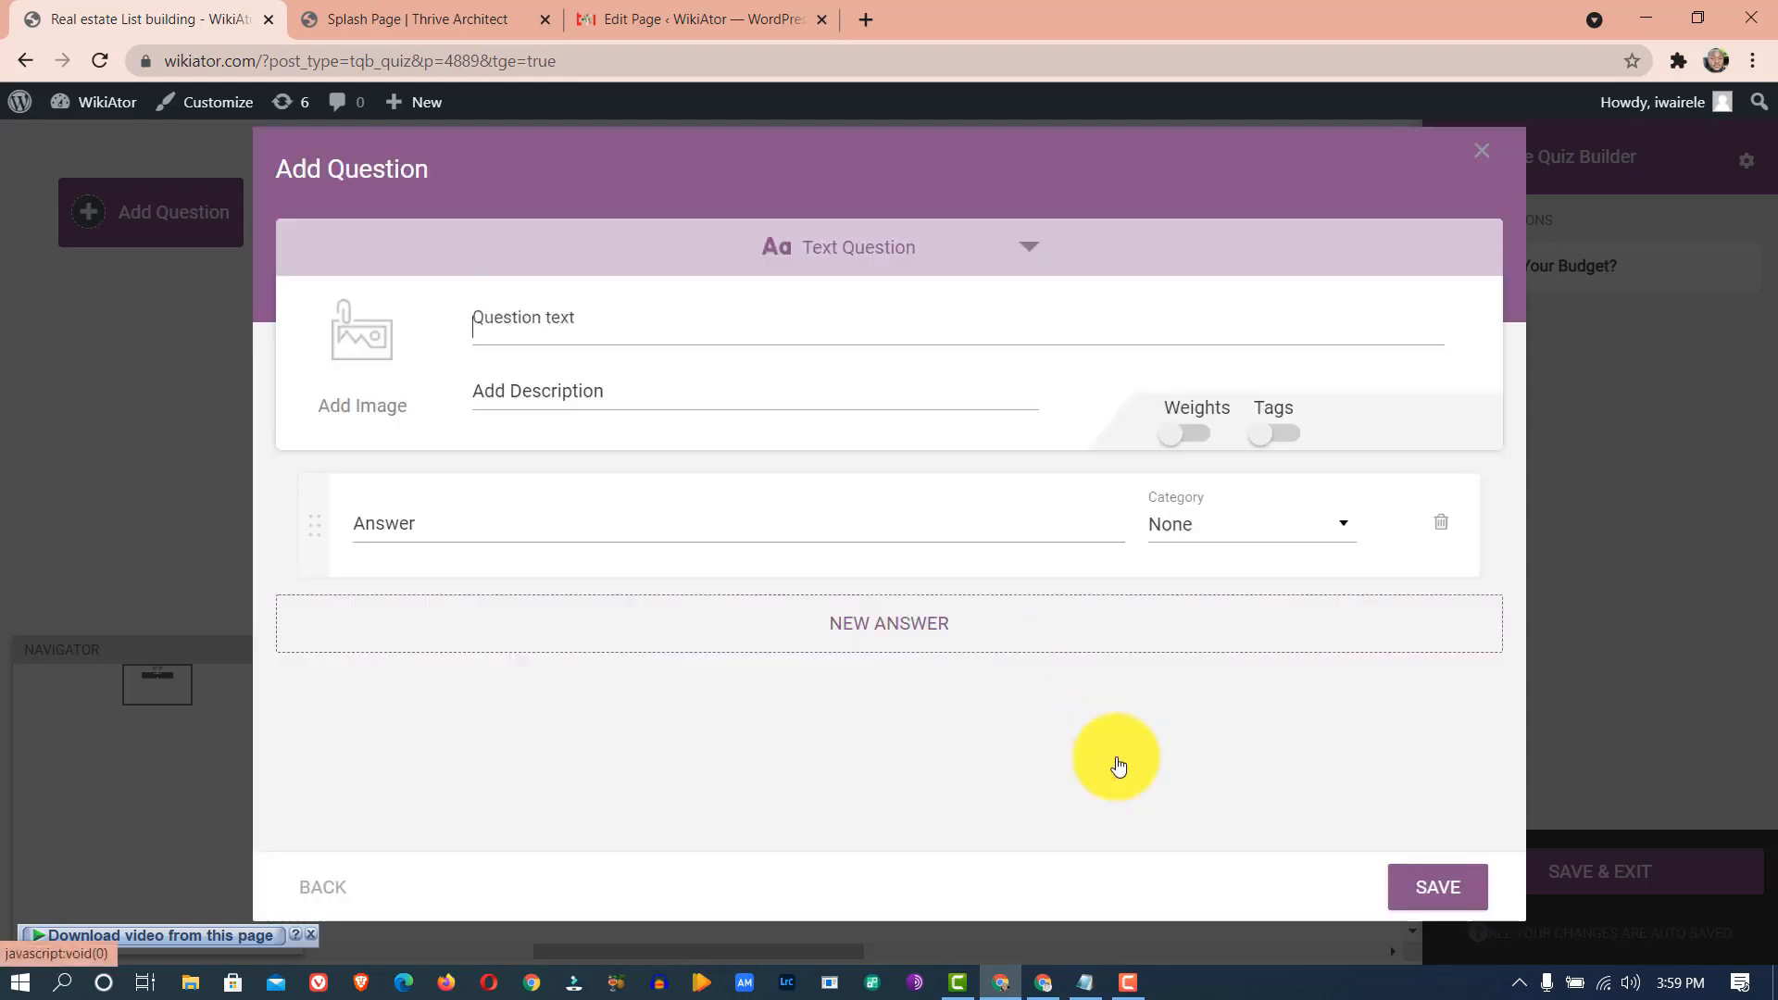
# - Enter 'Which State Do You Want Your Land?' from the notes as the question text
pyautogui.click(1088, 983)
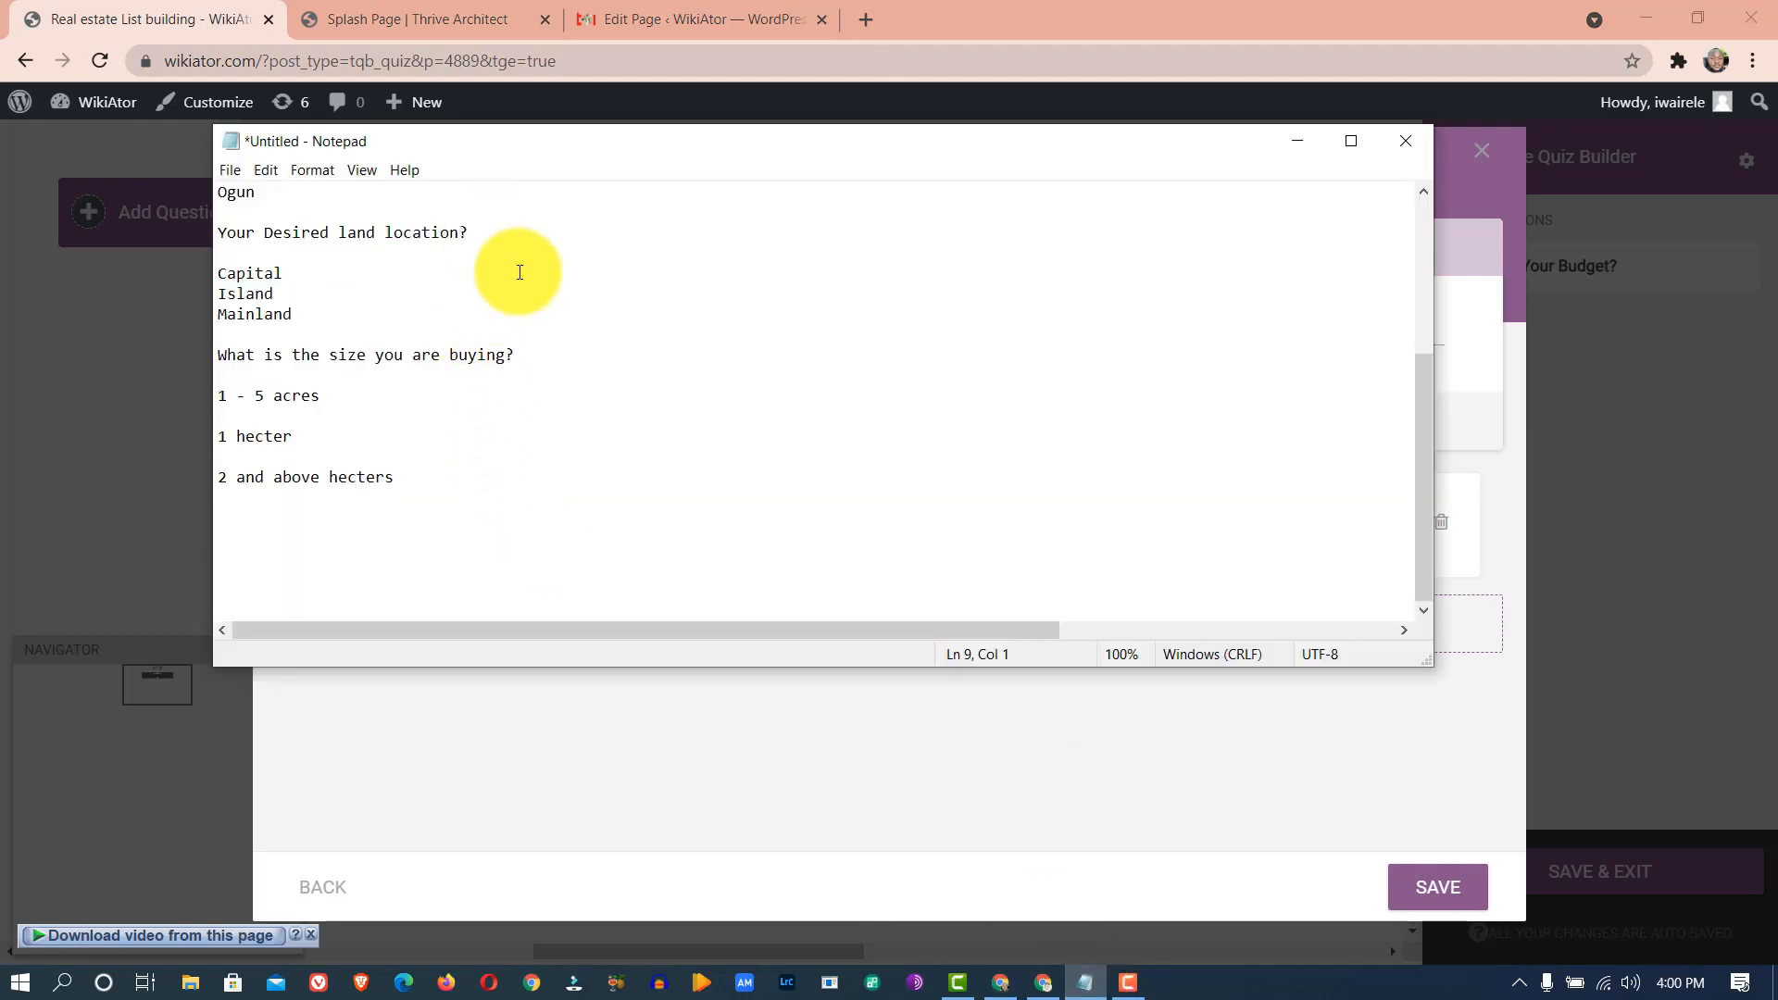
pyautogui.scroll(5, 514, 269)
pyautogui.moveTo(545, 396); pyautogui.dragTo(209, 396)
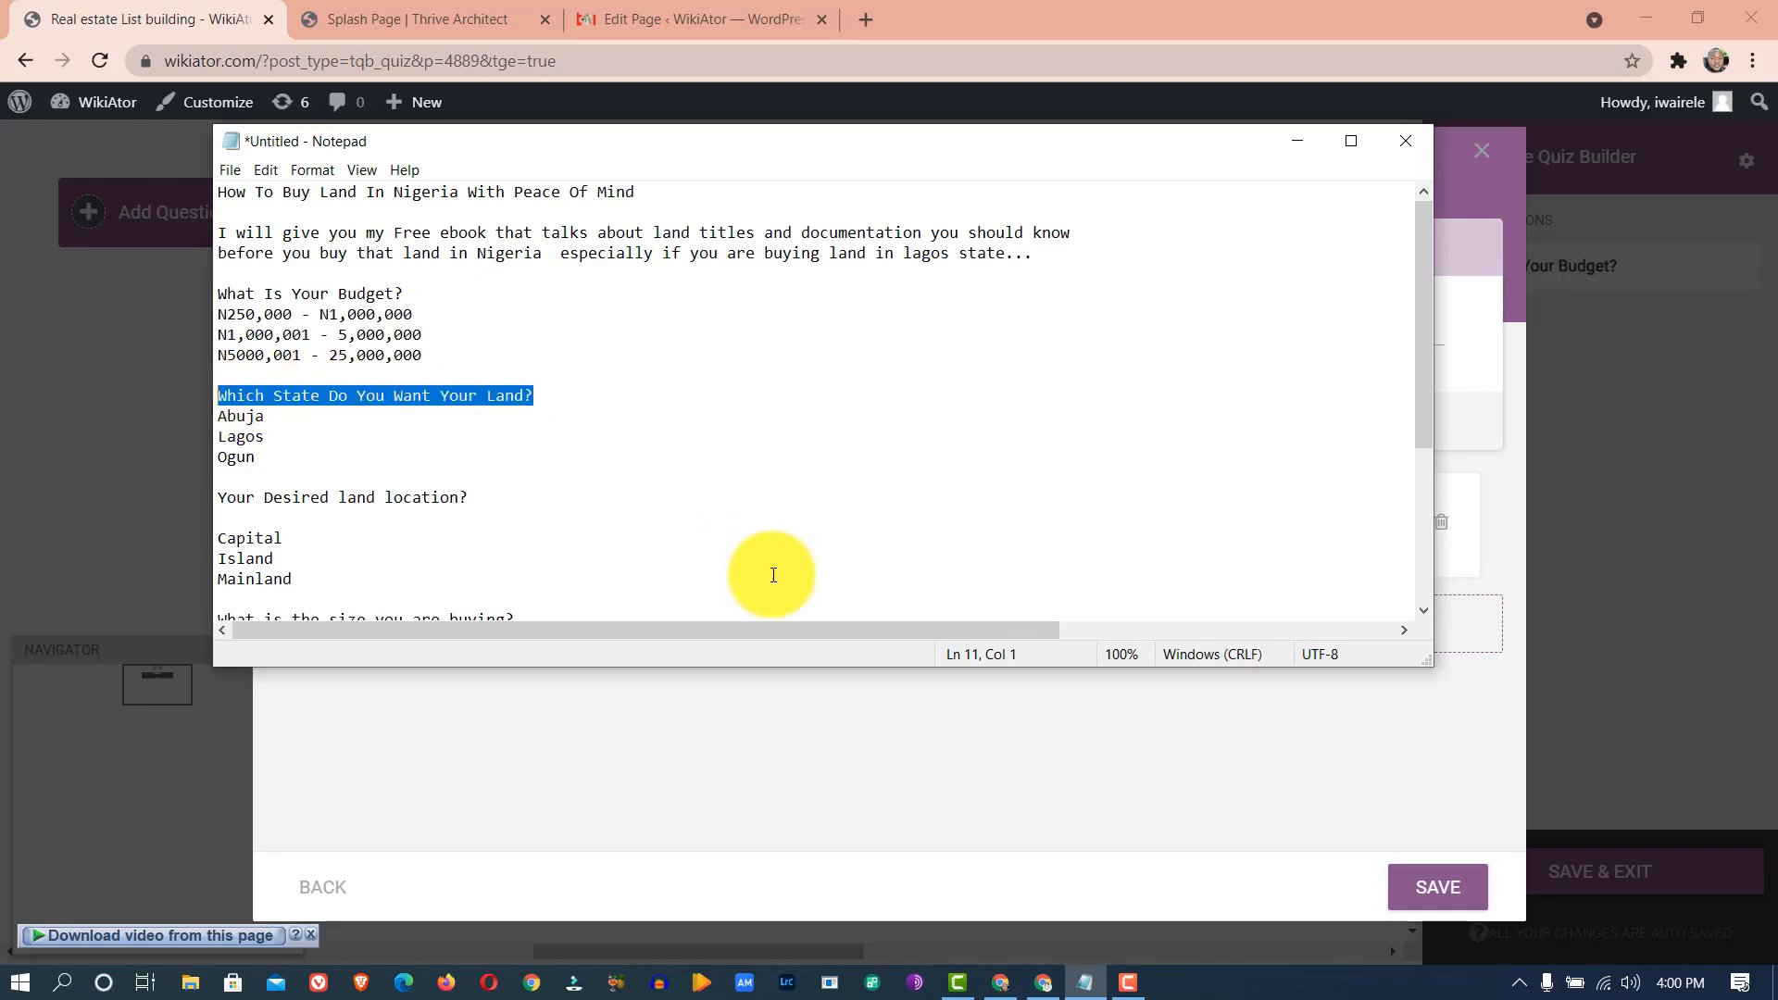
pyautogui.click(743, 805)
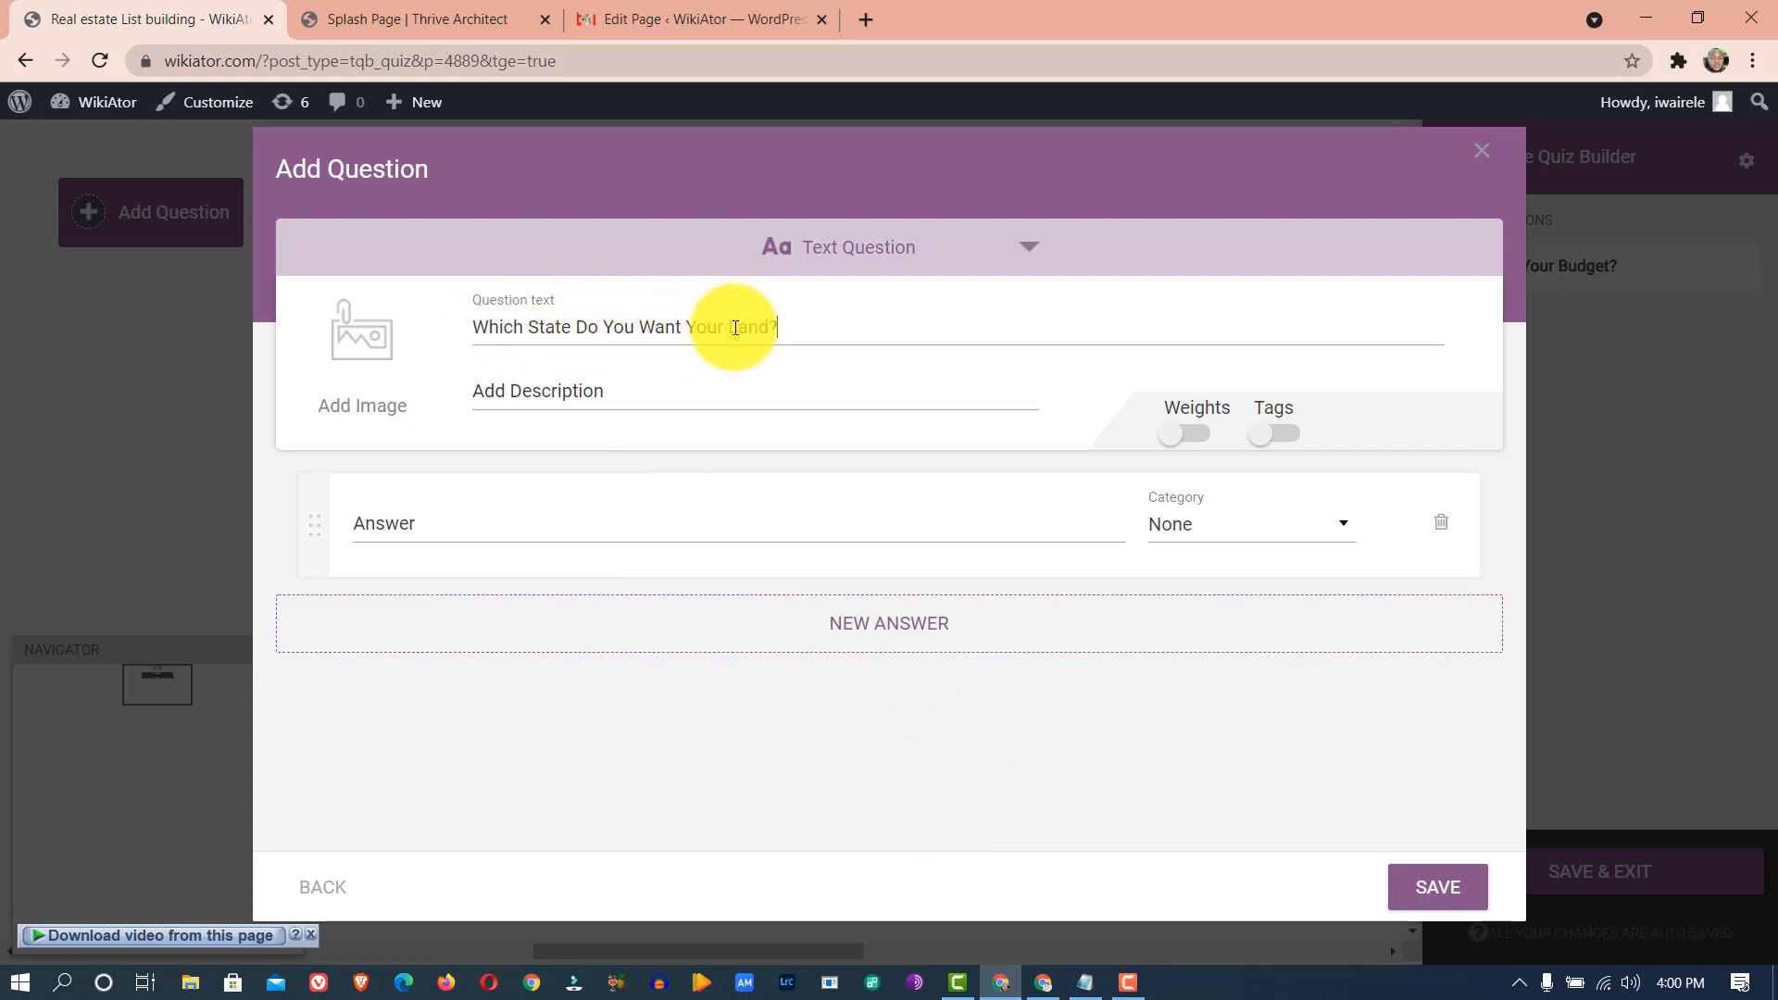
# - Fill in Abuja from the notes as the first answer
pyautogui.click(1096, 987)
pyautogui.click(380, 440)
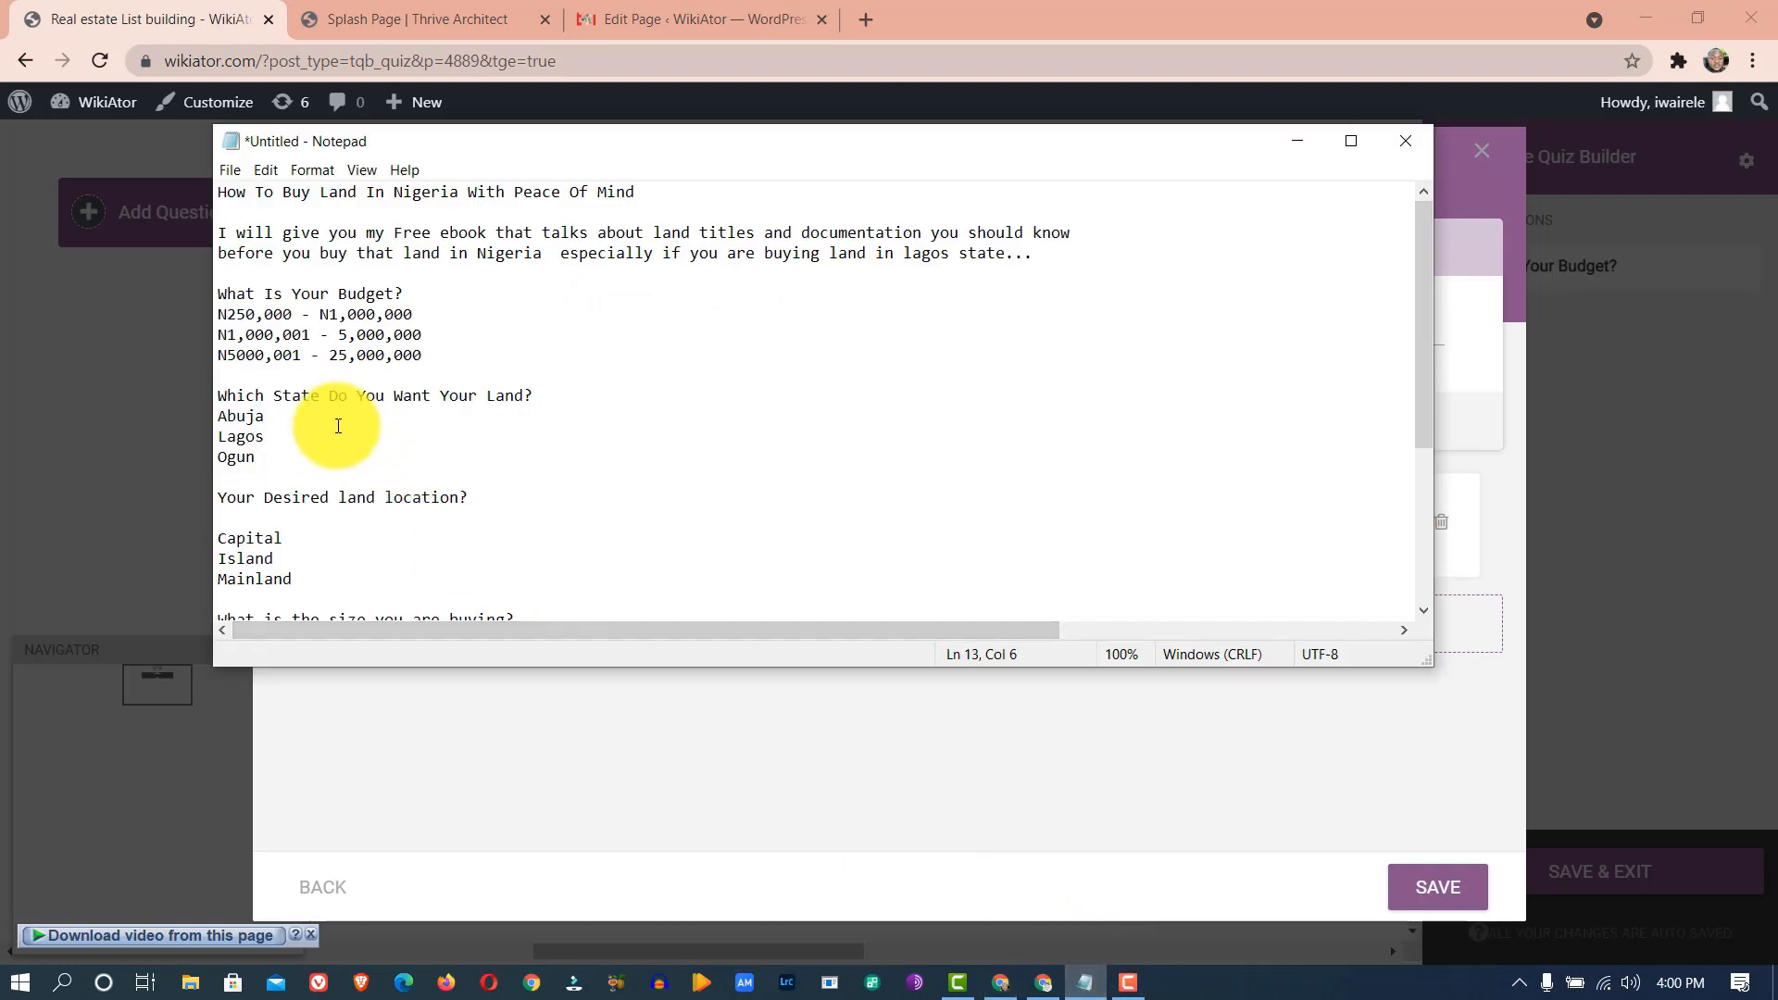
pyautogui.moveTo(328, 416); pyautogui.dragTo(172, 426)
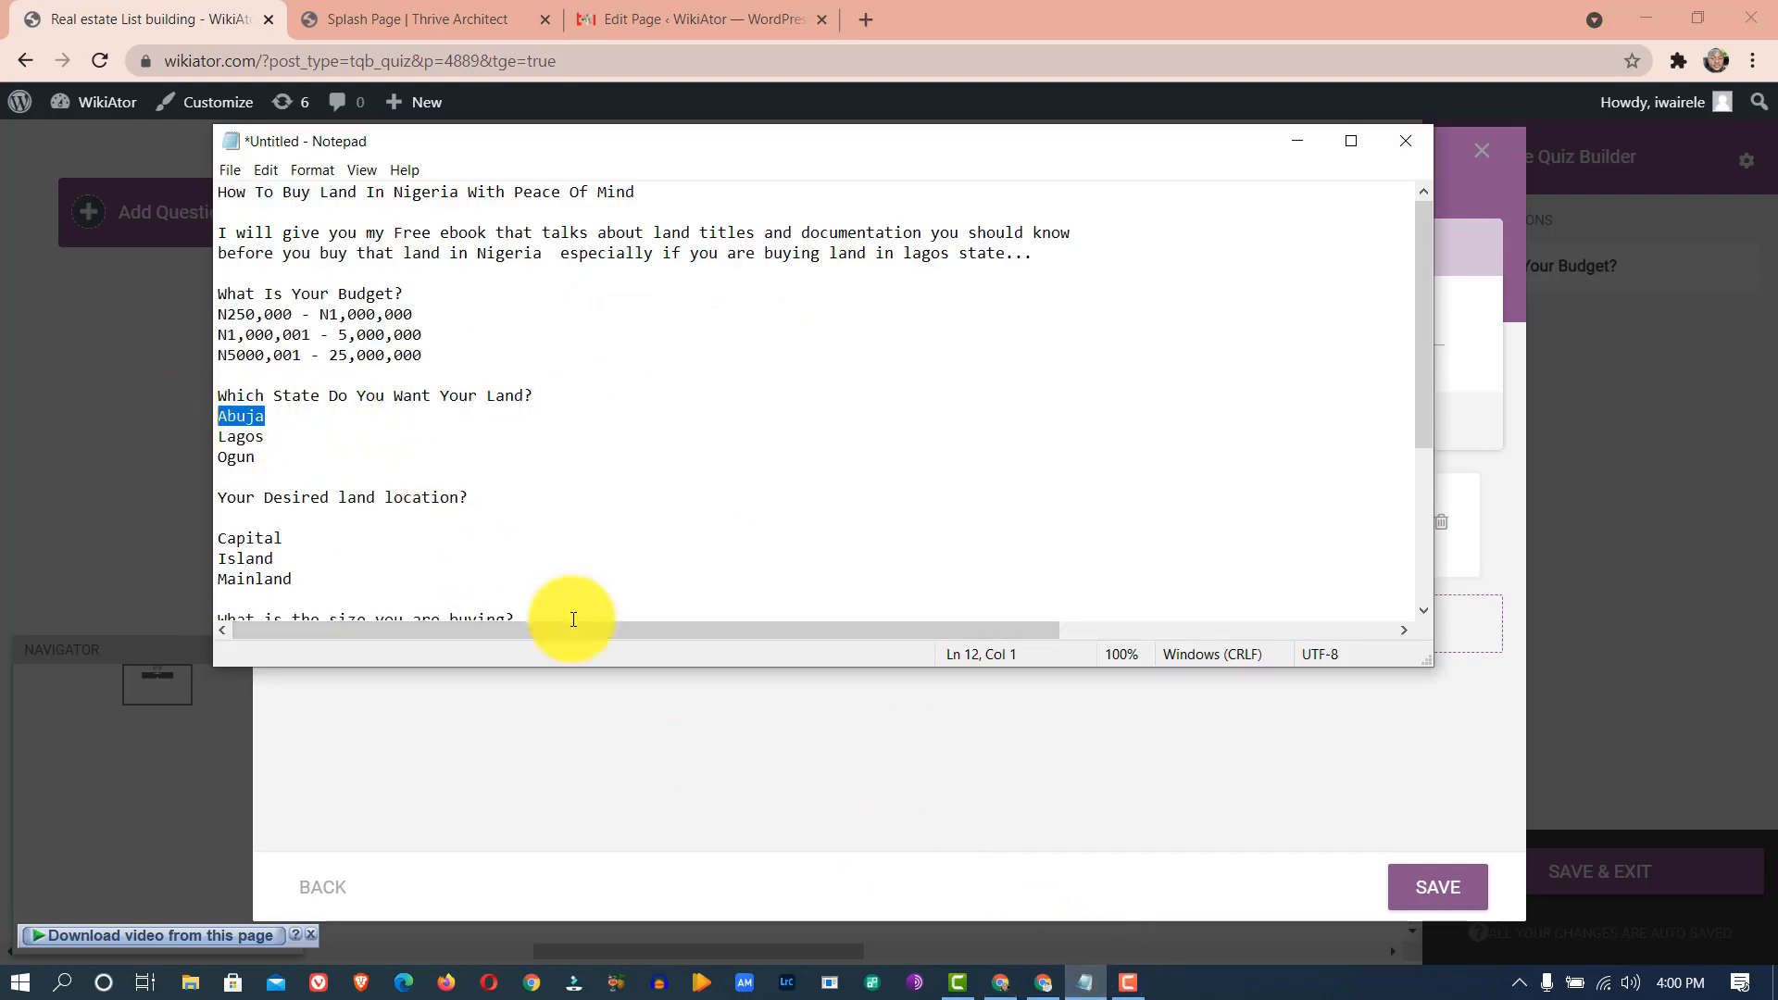
pyautogui.click(684, 798)
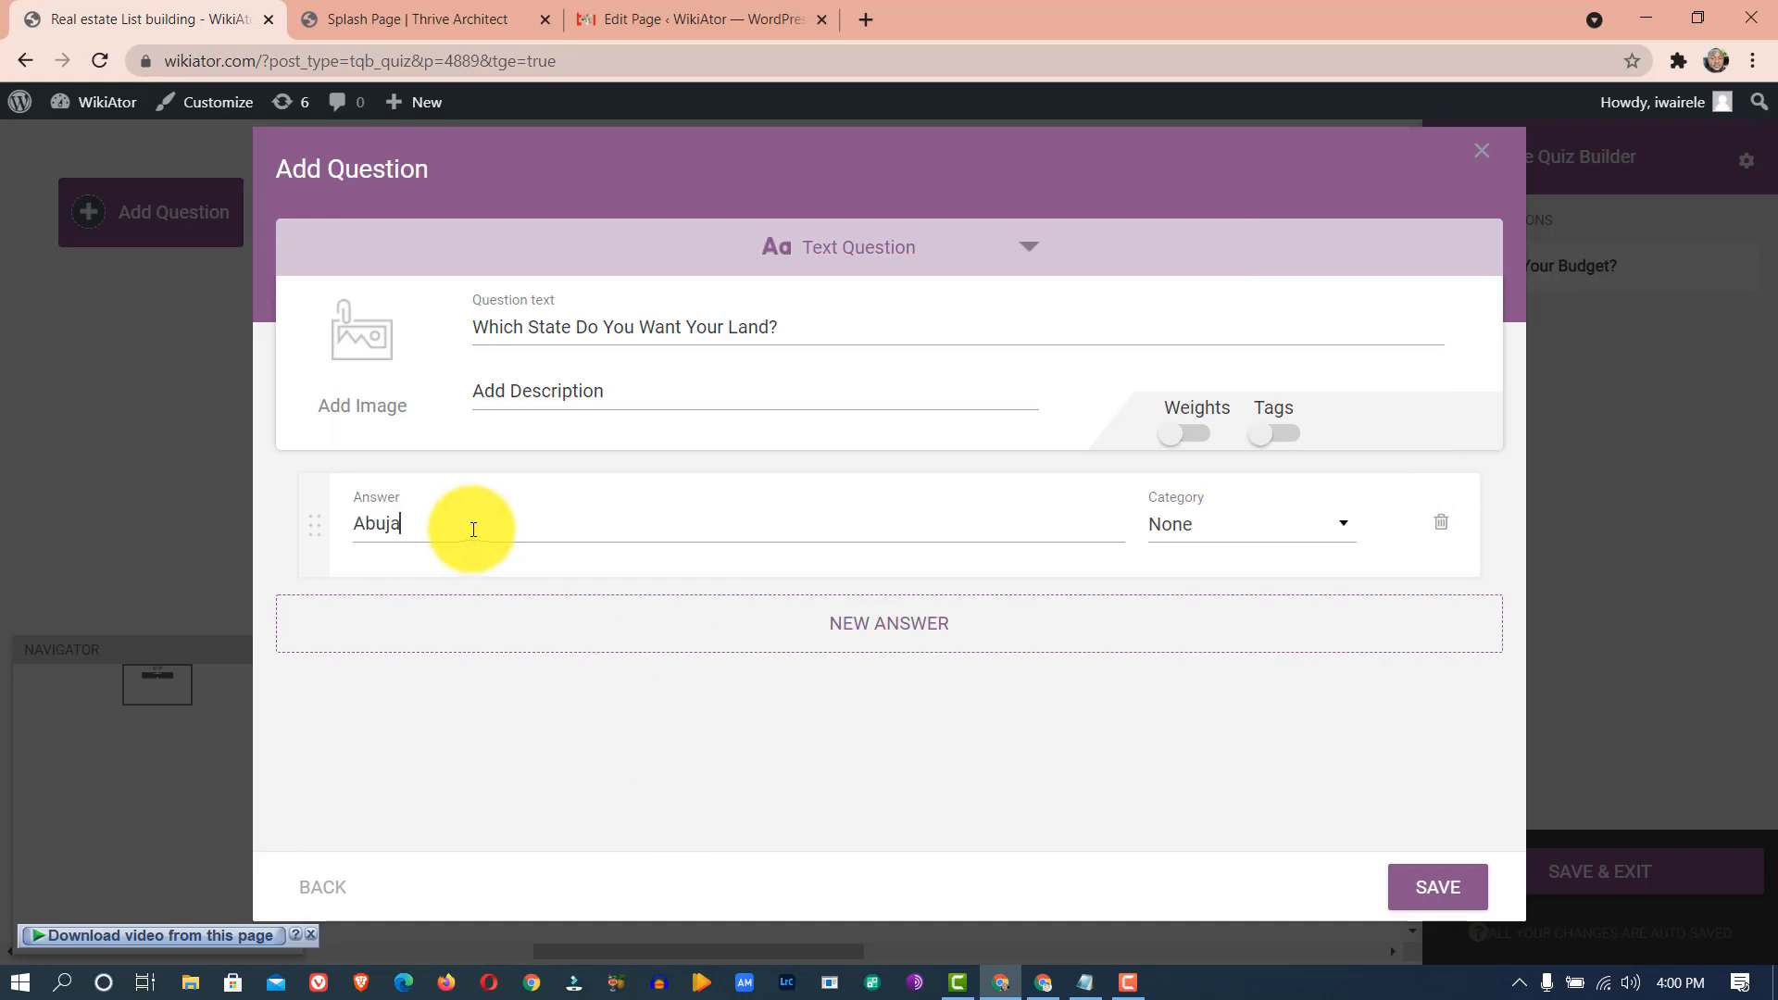
# - Add a second answer and paste Lagos into it
pyautogui.click(860, 624)
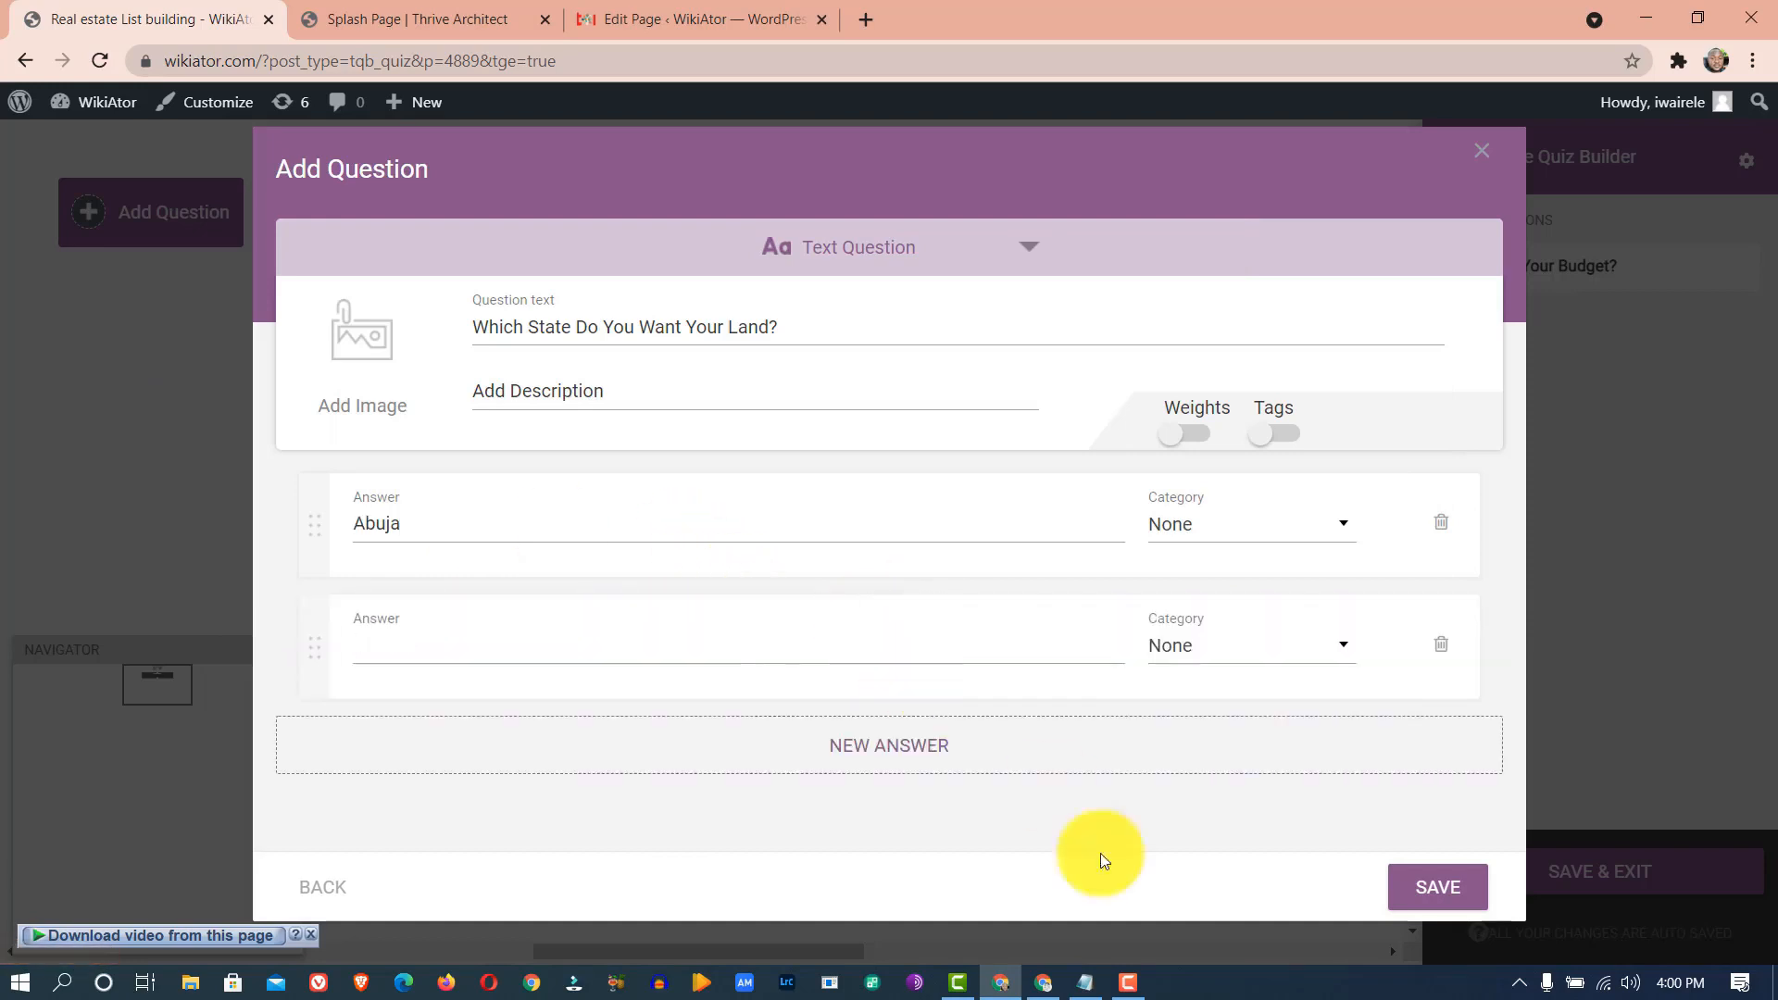
pyautogui.click(1090, 985)
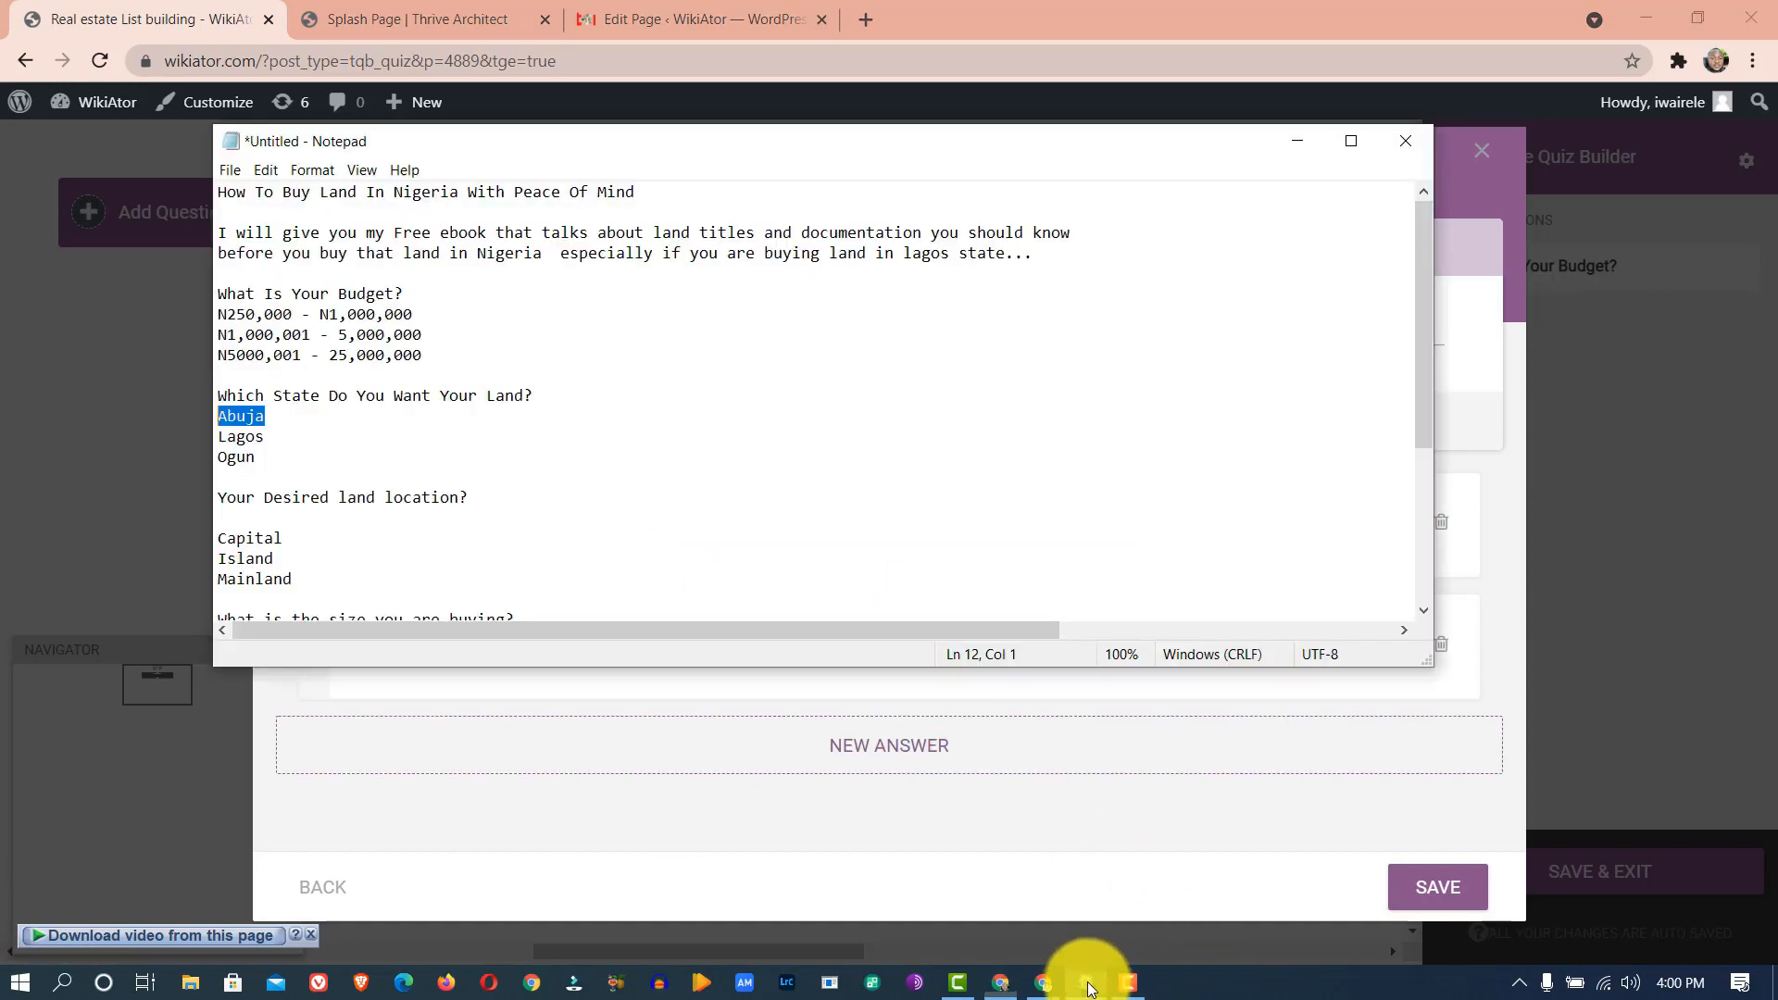
pyautogui.moveTo(267, 436); pyautogui.dragTo(207, 435)
pyautogui.hotkey('ctrl', 'c')
pyautogui.click(589, 822)
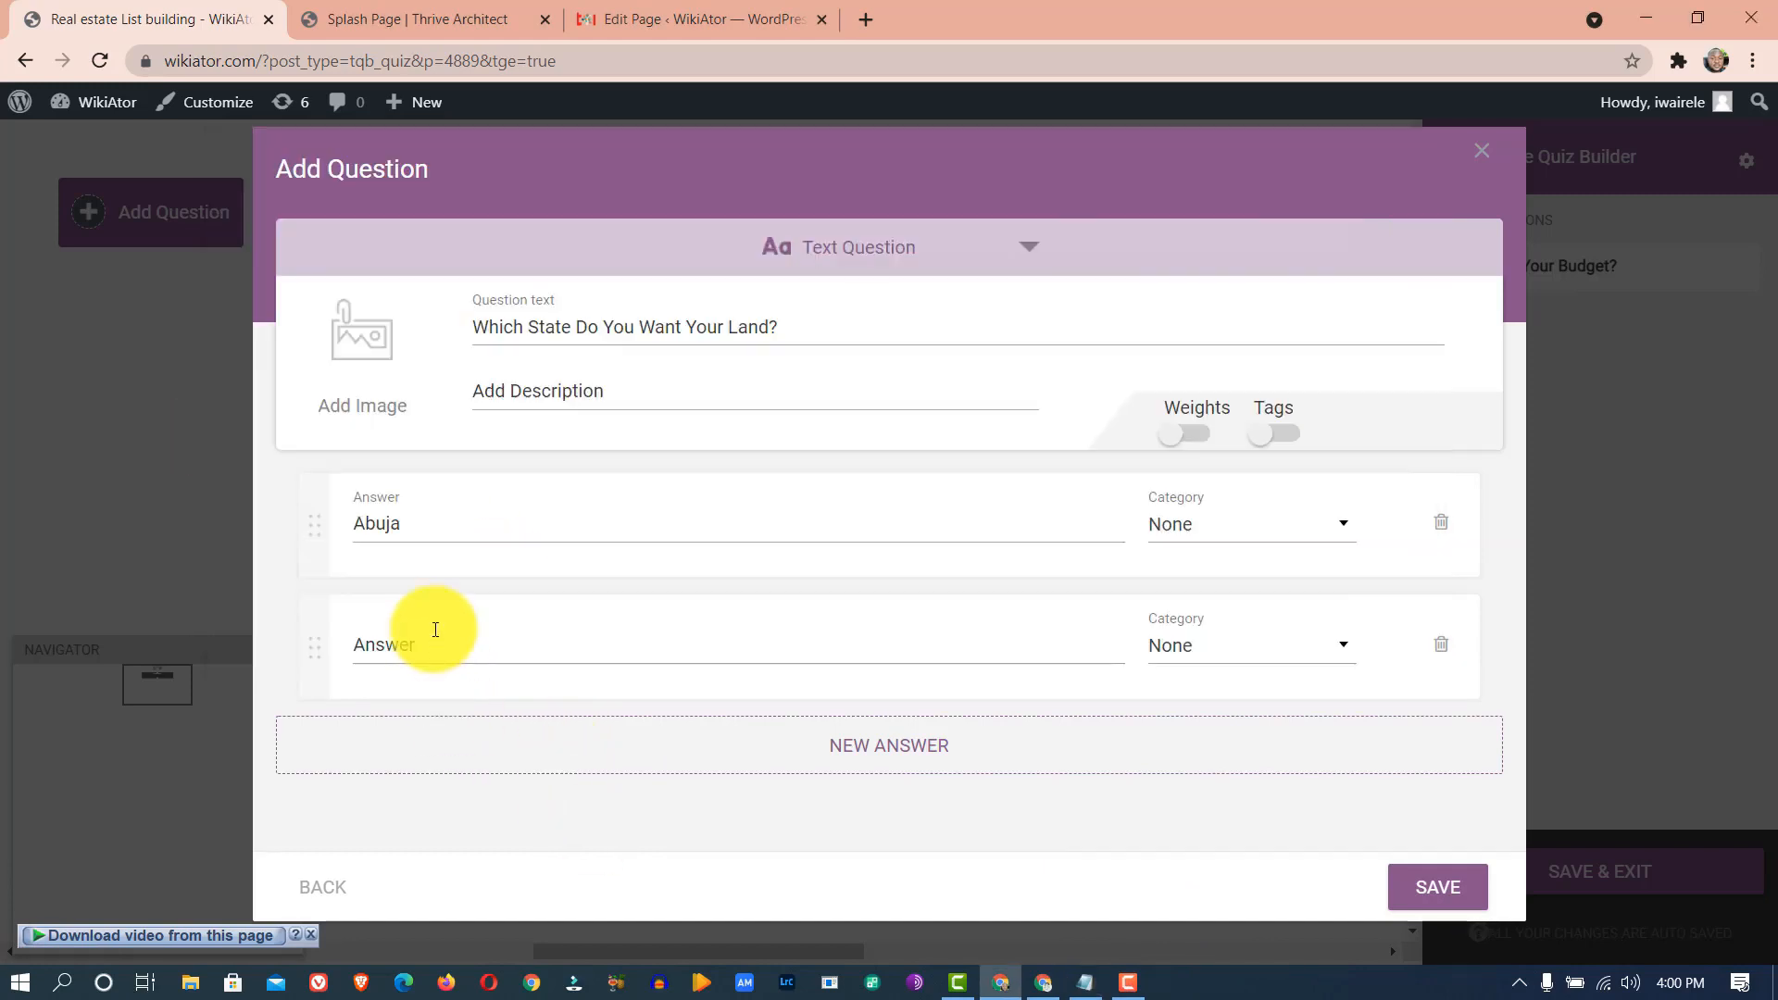
pyautogui.hotkey('ctrl', 'v')
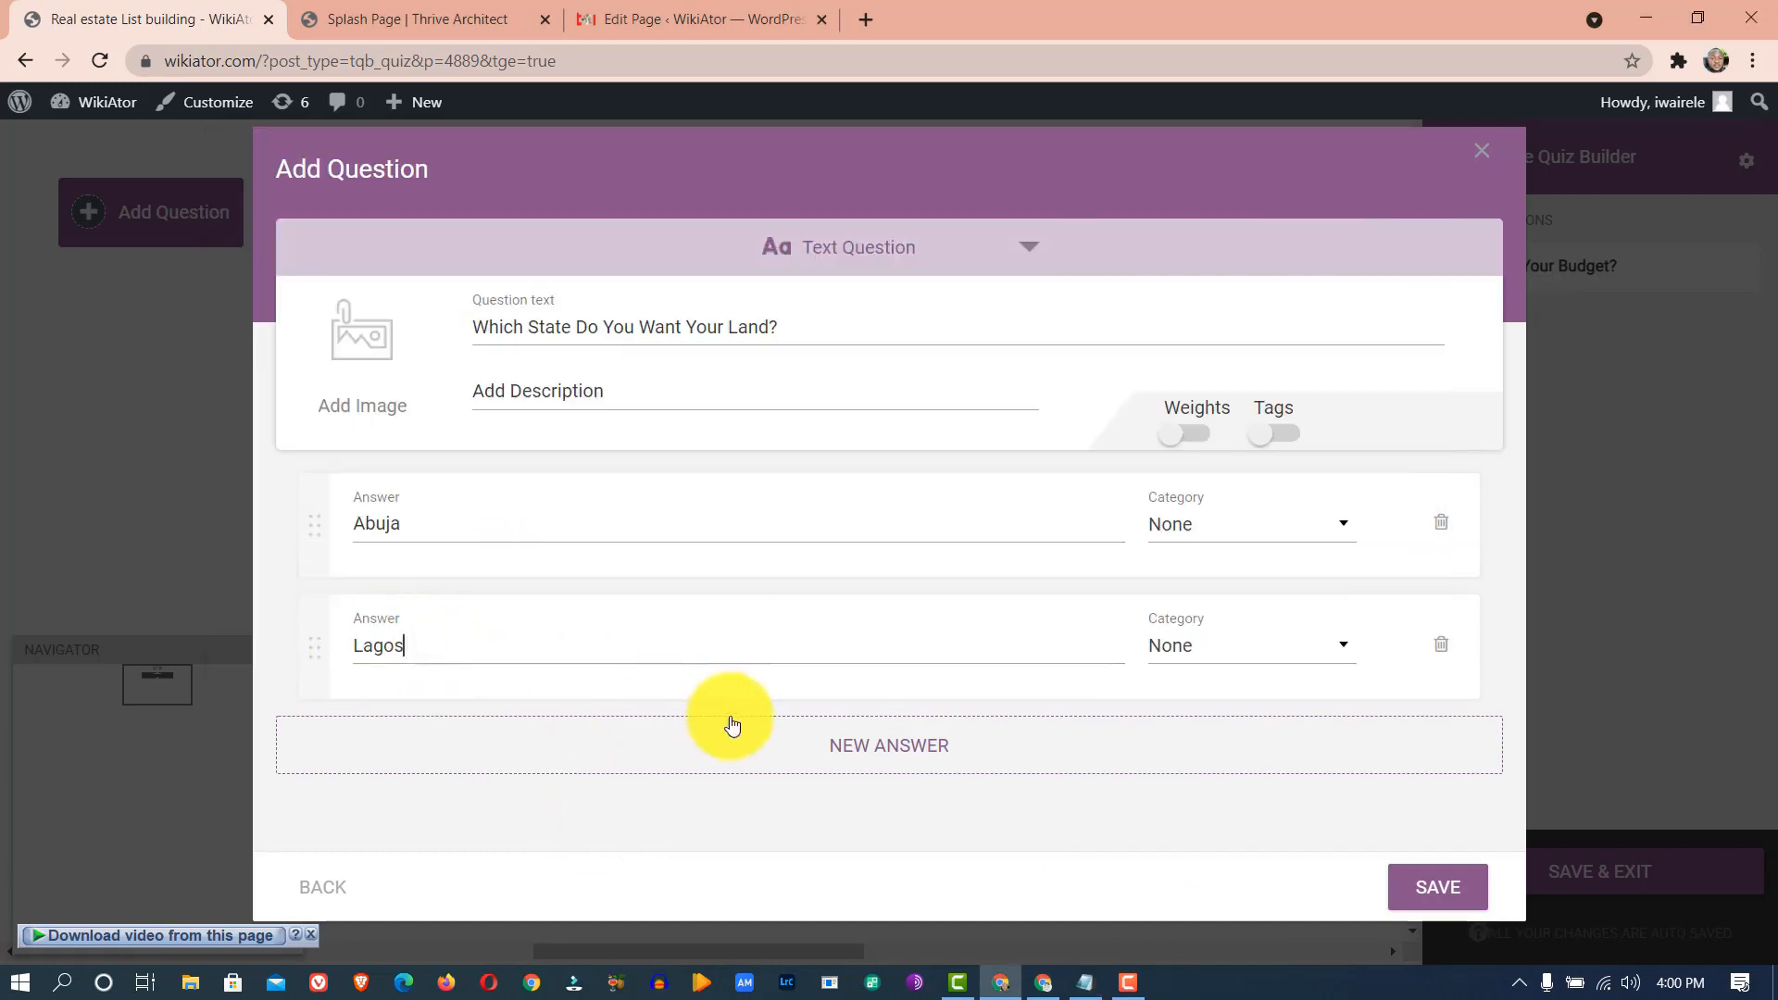
# - Add a third answer with Ogun from the notes
pyautogui.click(855, 741)
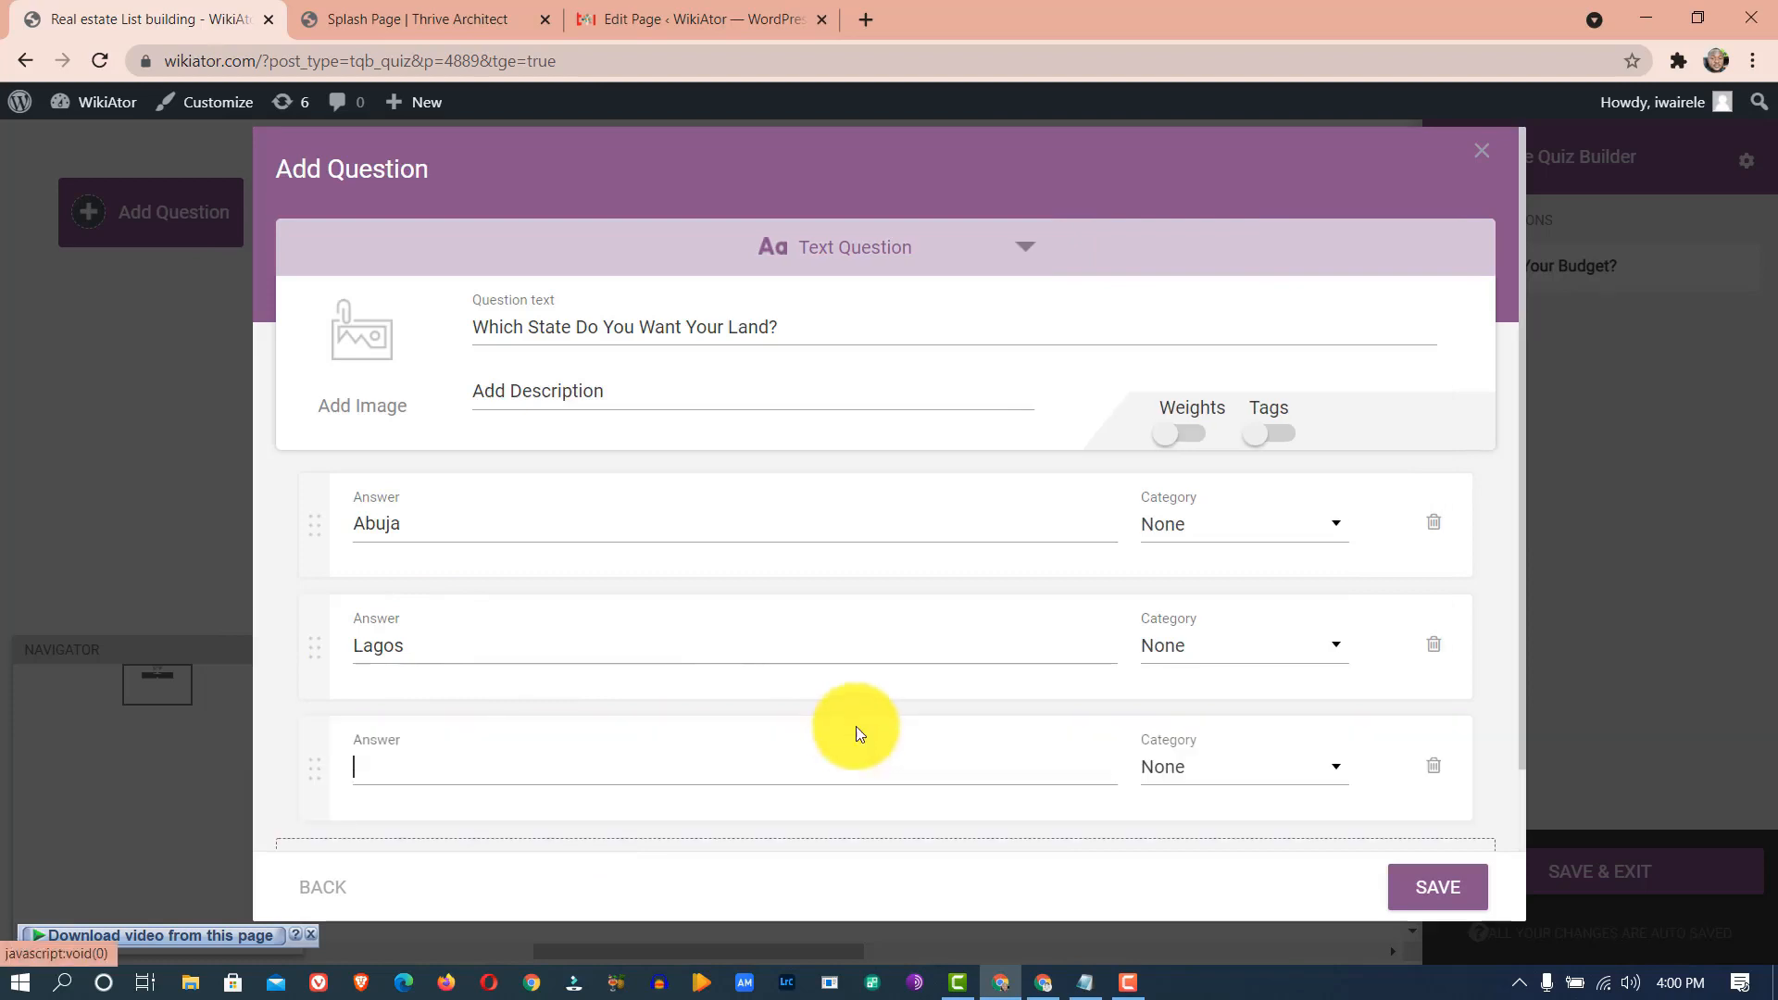
pyautogui.click(1093, 984)
pyautogui.click(288, 471)
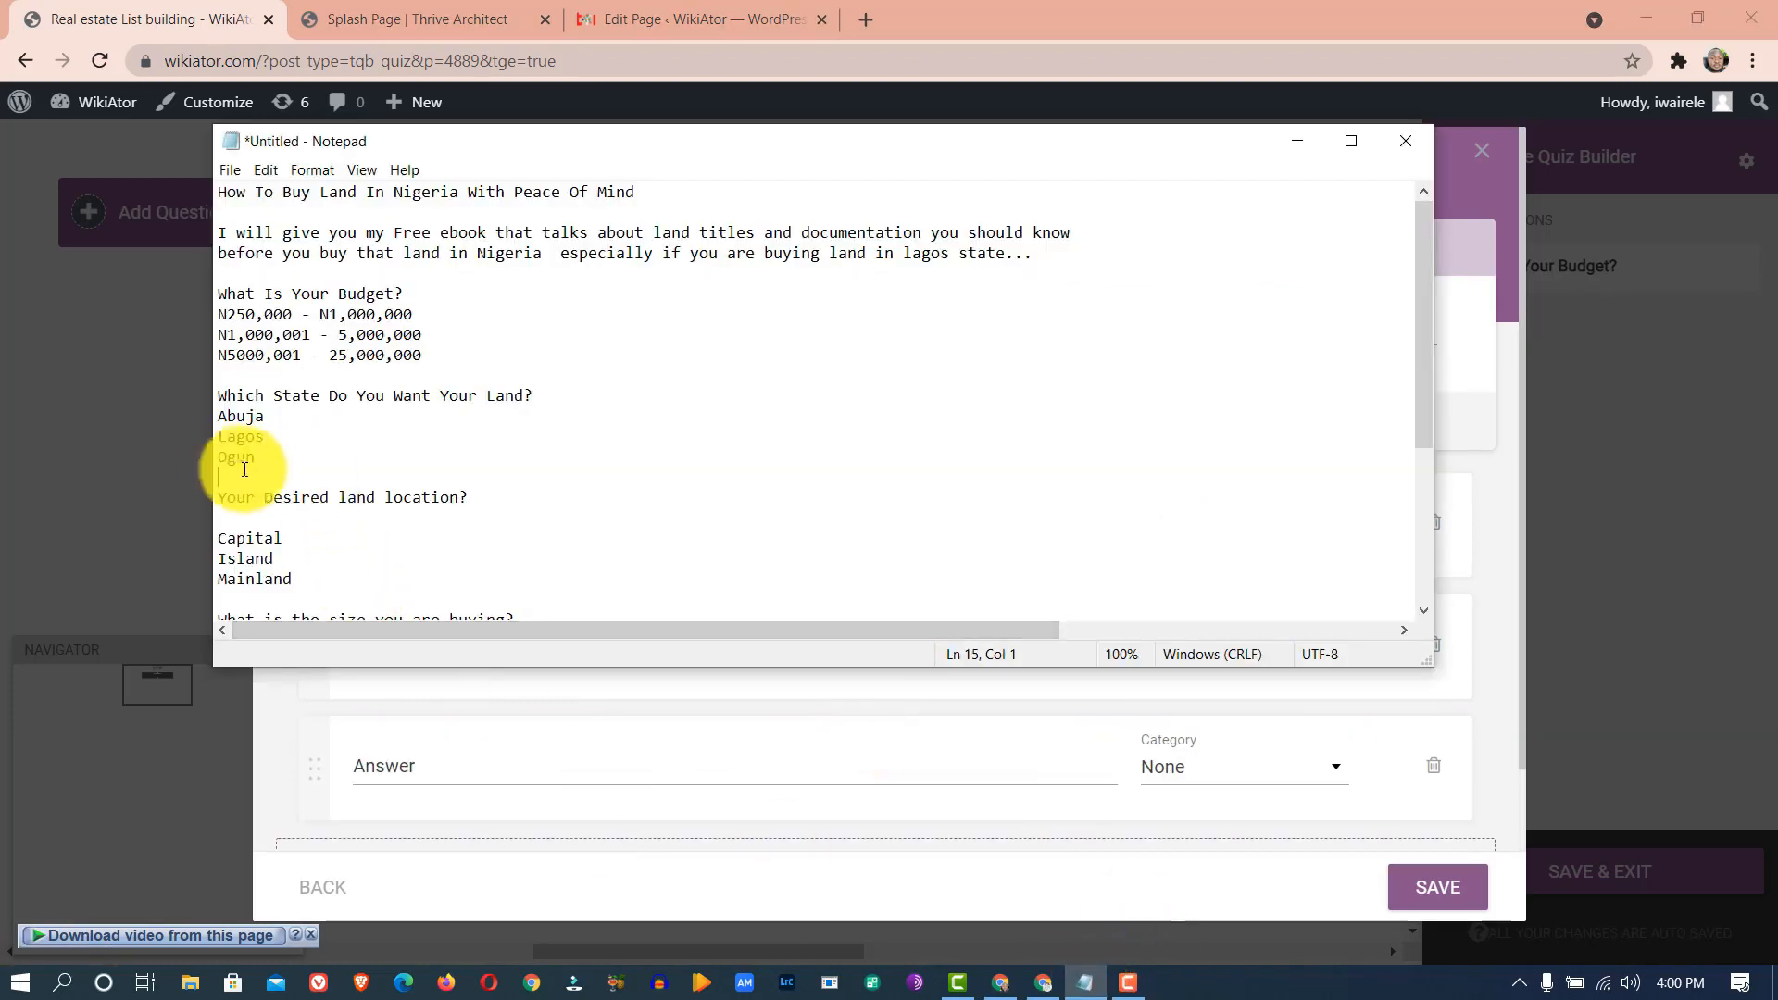
pyautogui.moveTo(256, 458); pyautogui.dragTo(218, 457)
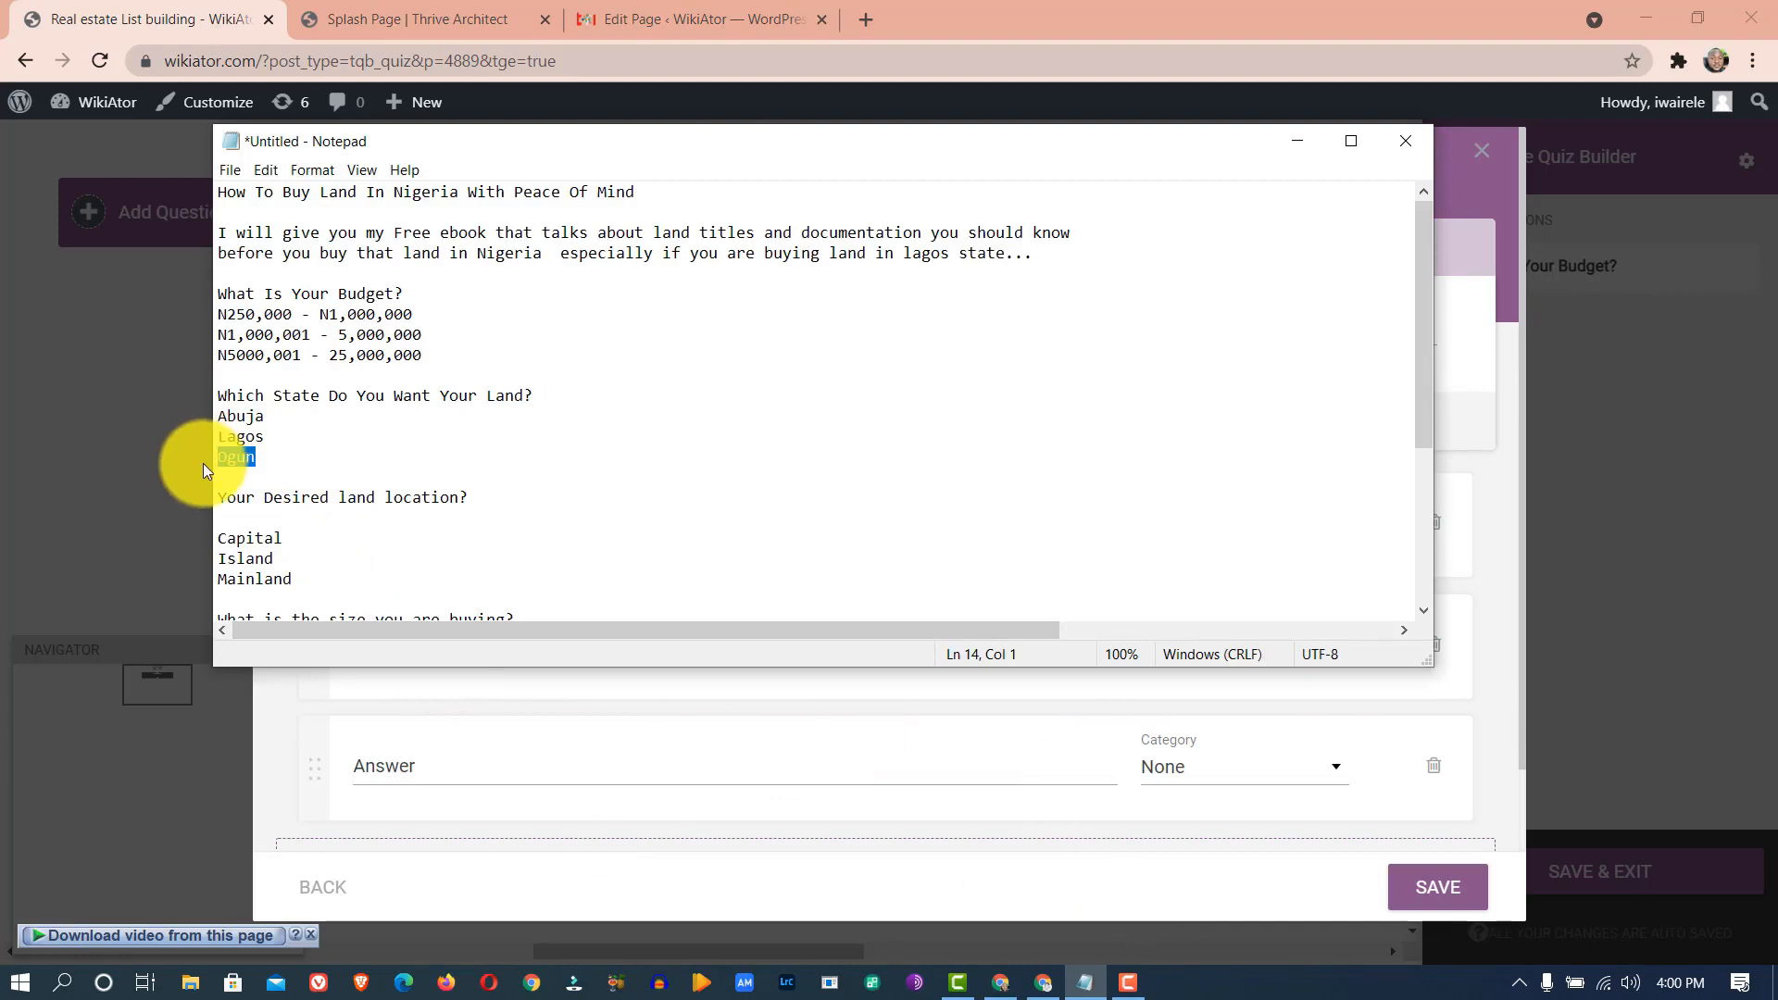
pyautogui.click(590, 755)
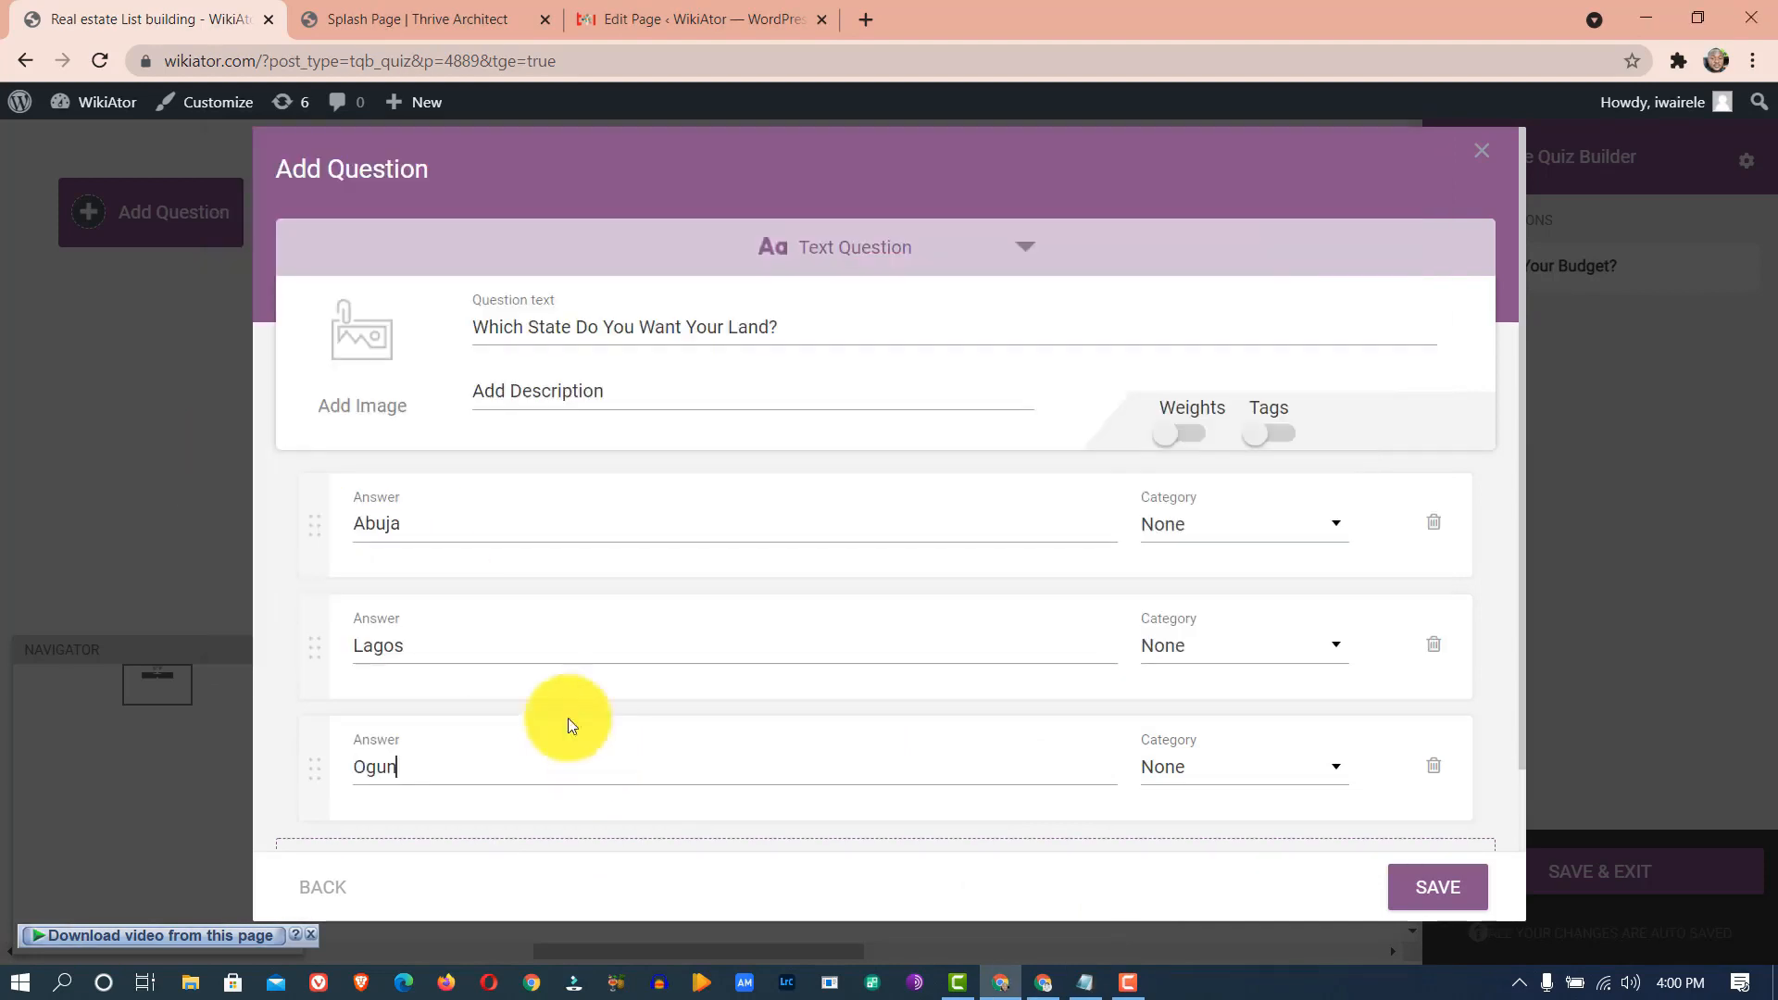
# - Save the state question, drag its node under the budget question, and add another question
pyautogui.click(1422, 885)
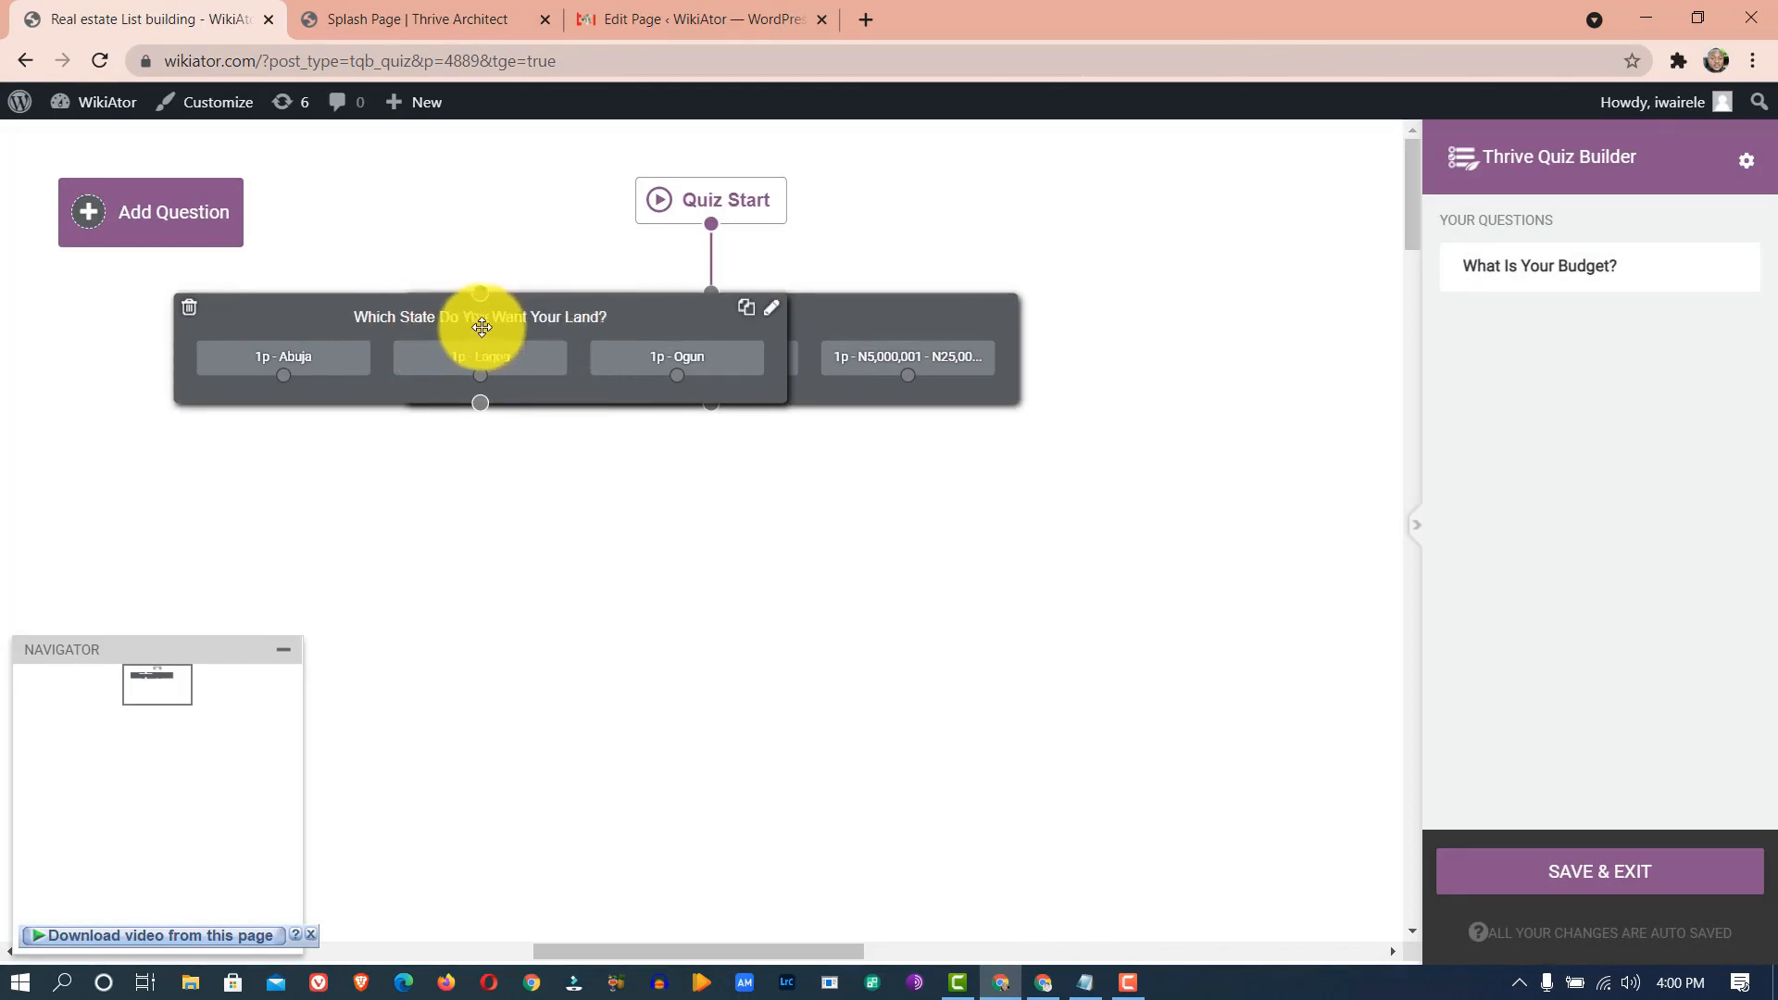
pyautogui.moveTo(466, 326); pyautogui.dragTo(472, 429)
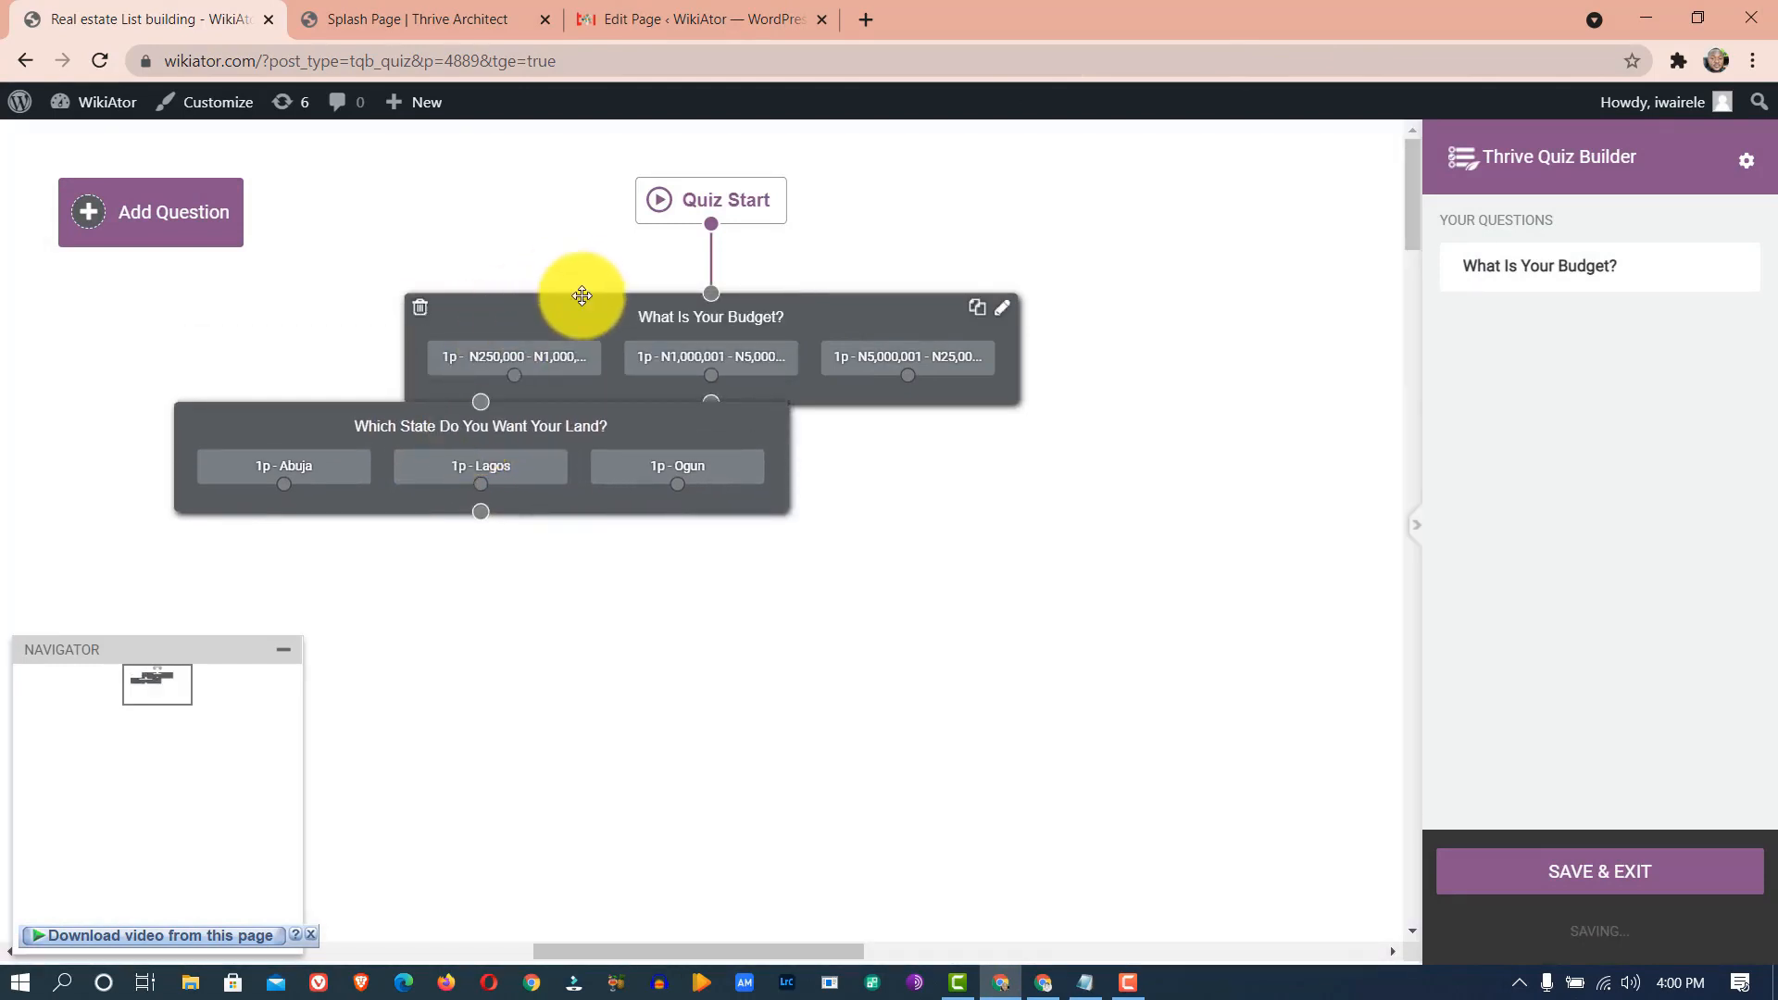
pyautogui.moveTo(525, 398); pyautogui.dragTo(799, 465)
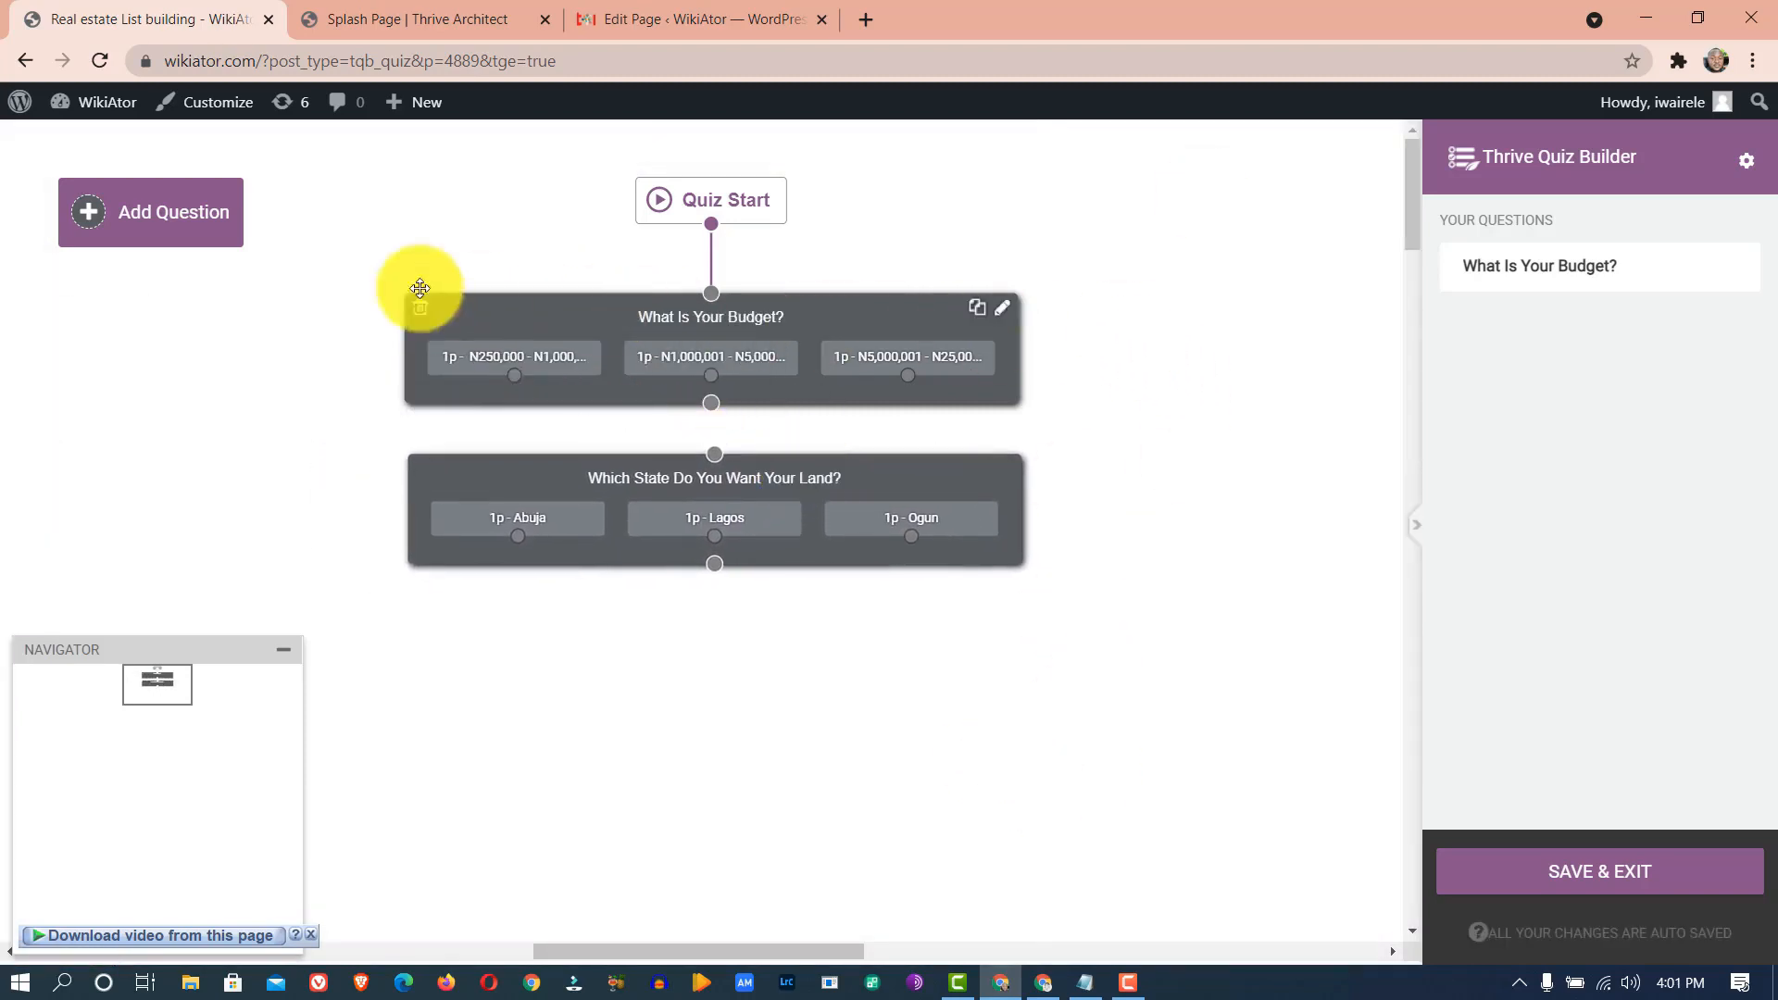
pyautogui.click(146, 226)
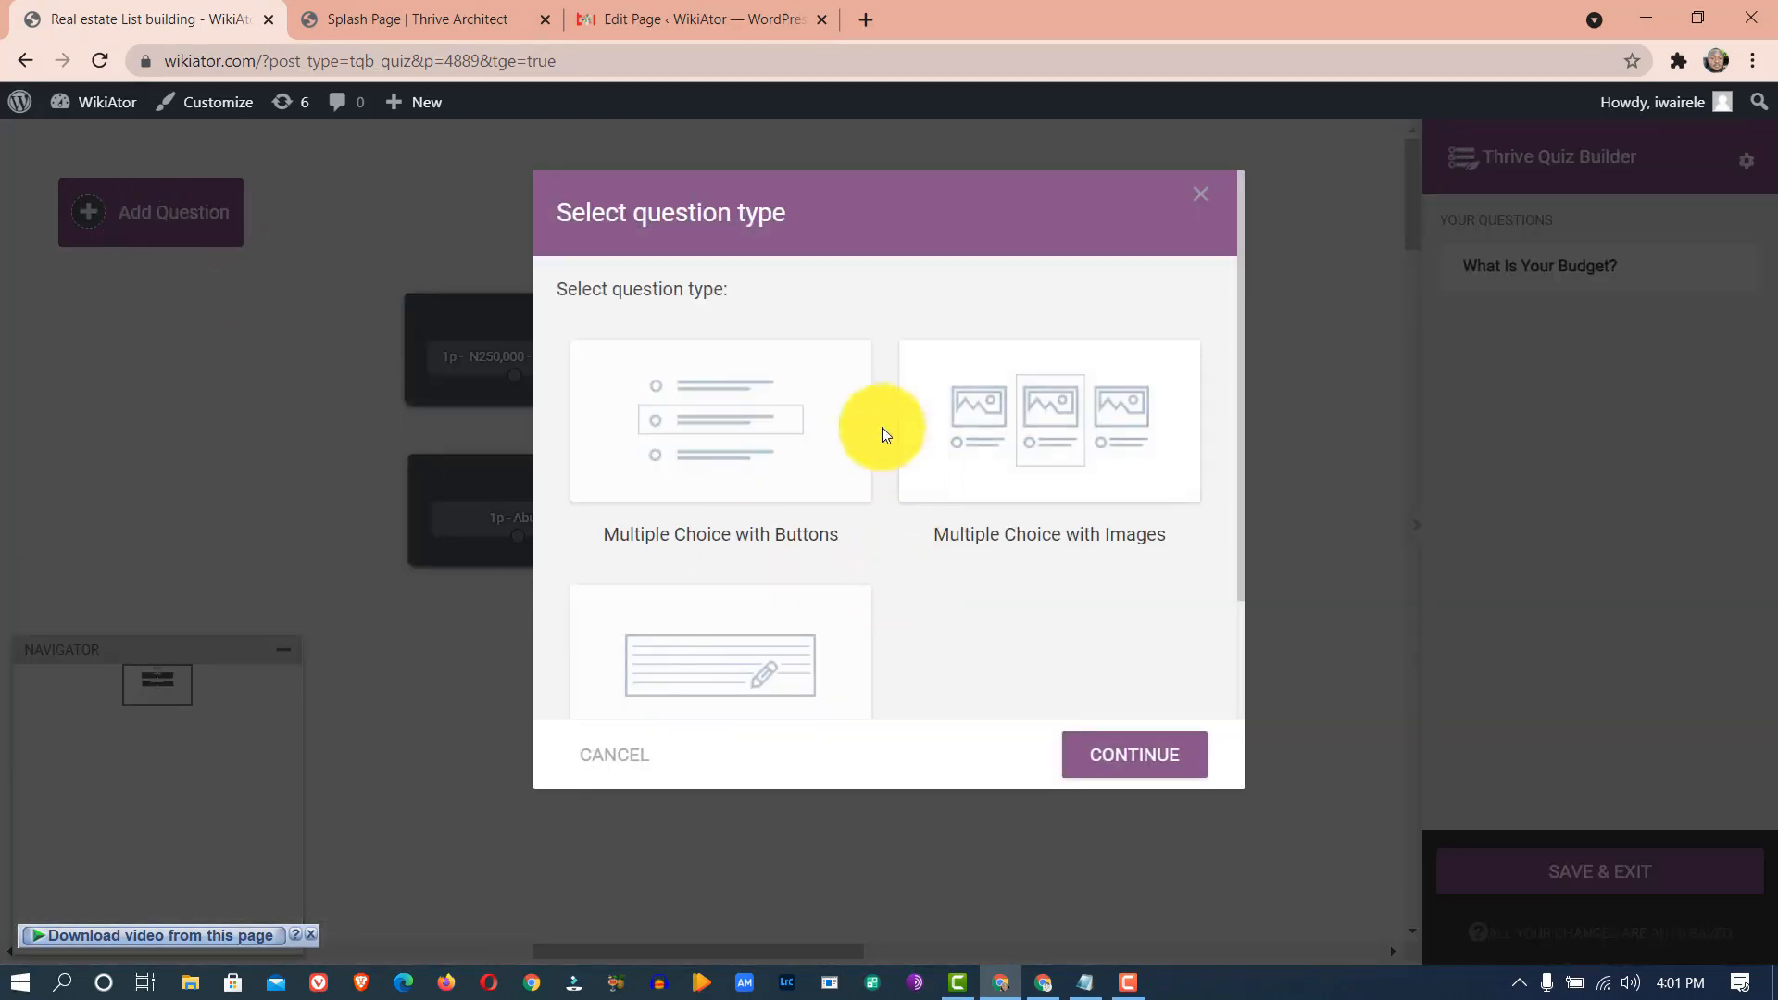
# - Create a Multiple Choice with Buttons question and paste the land location question from the notes
pyautogui.click(766, 397)
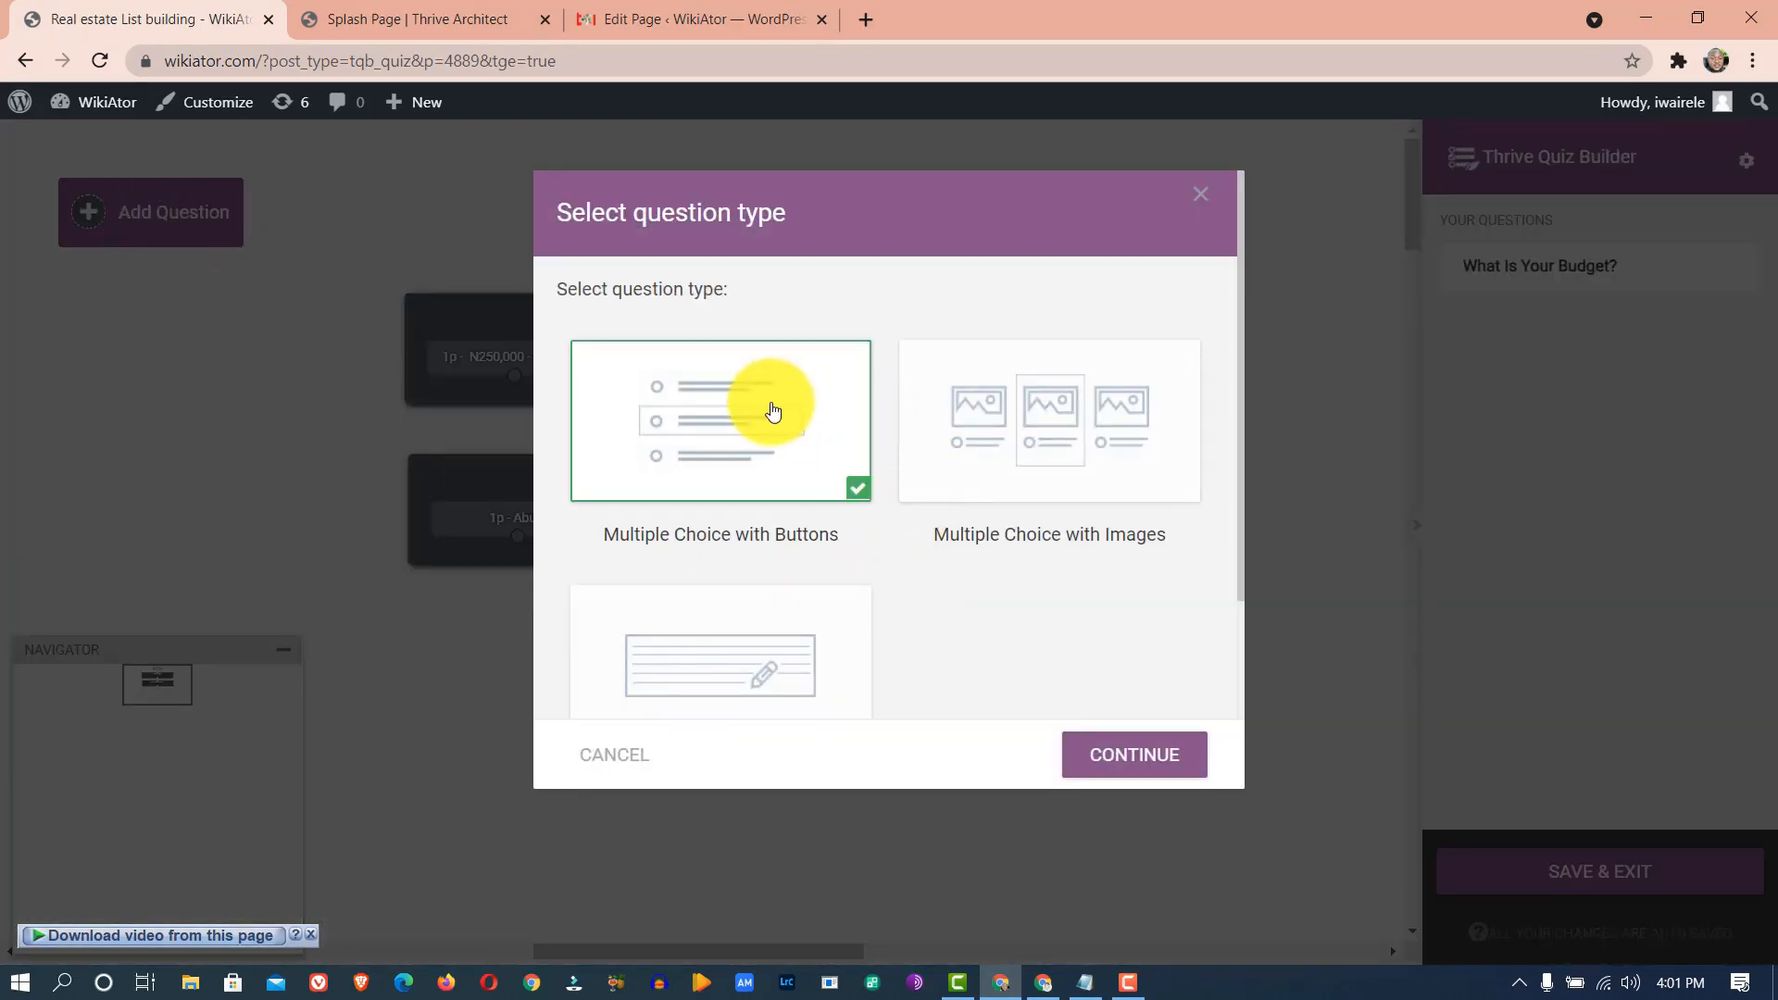
pyautogui.click(1117, 766)
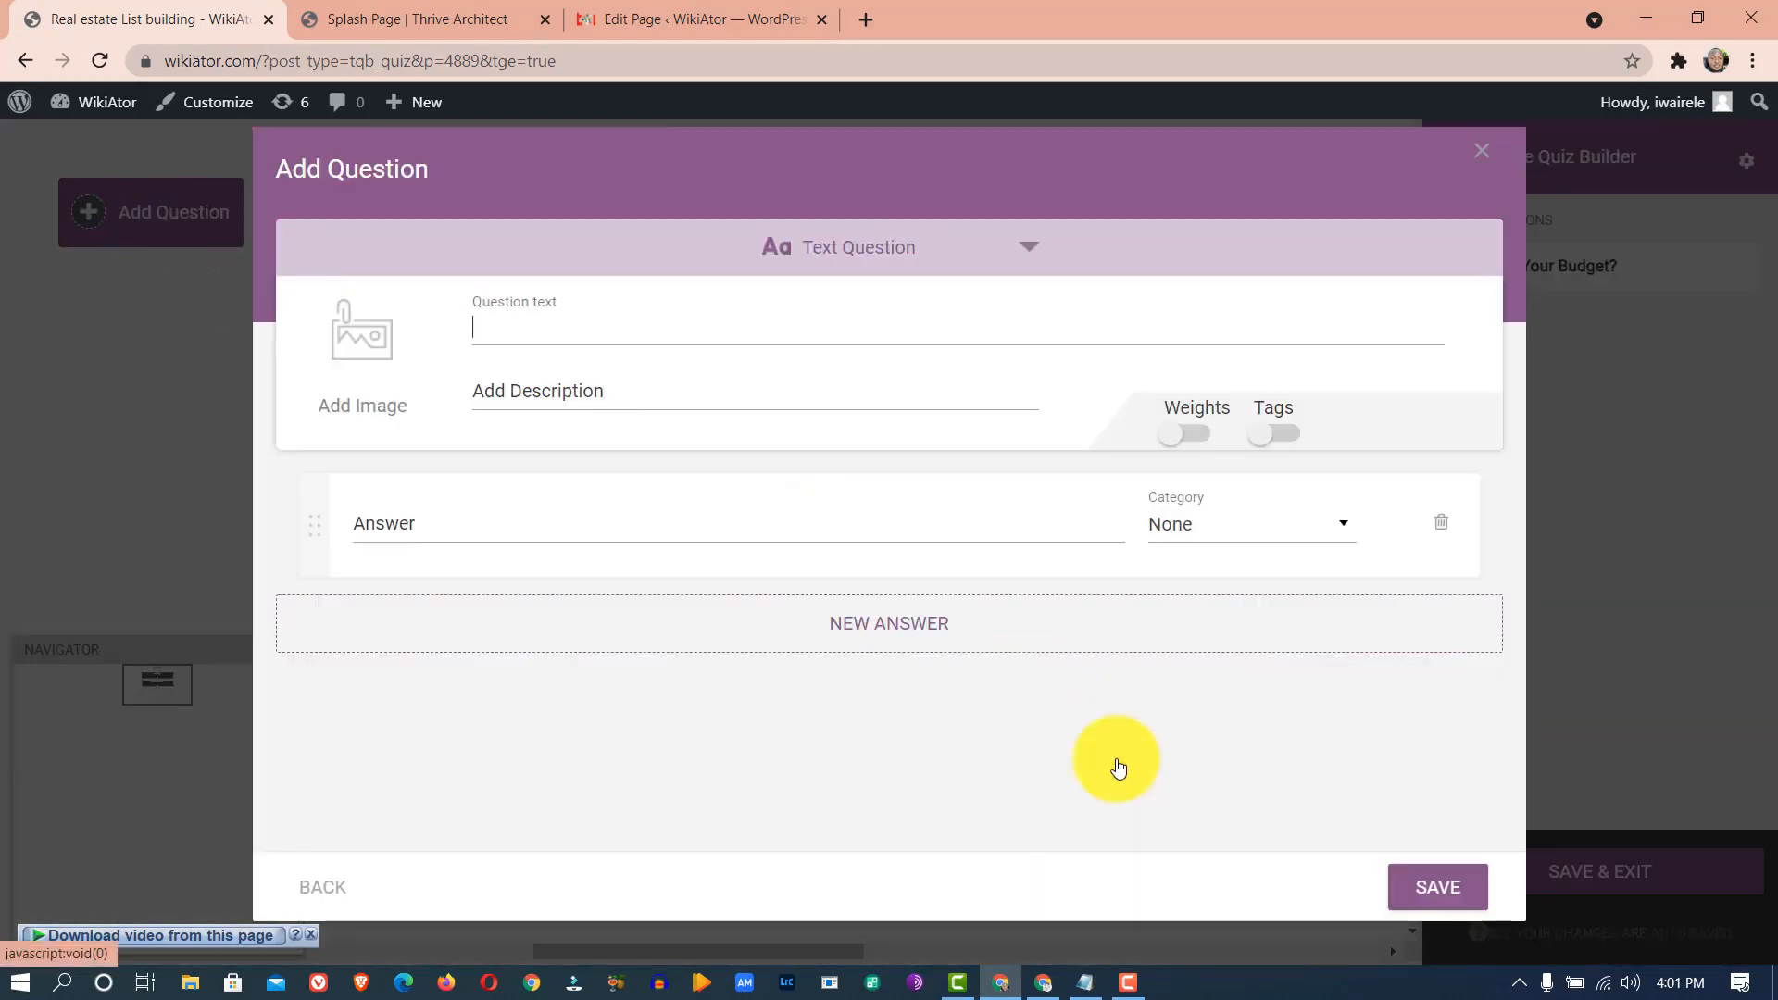
pyautogui.click(1087, 983)
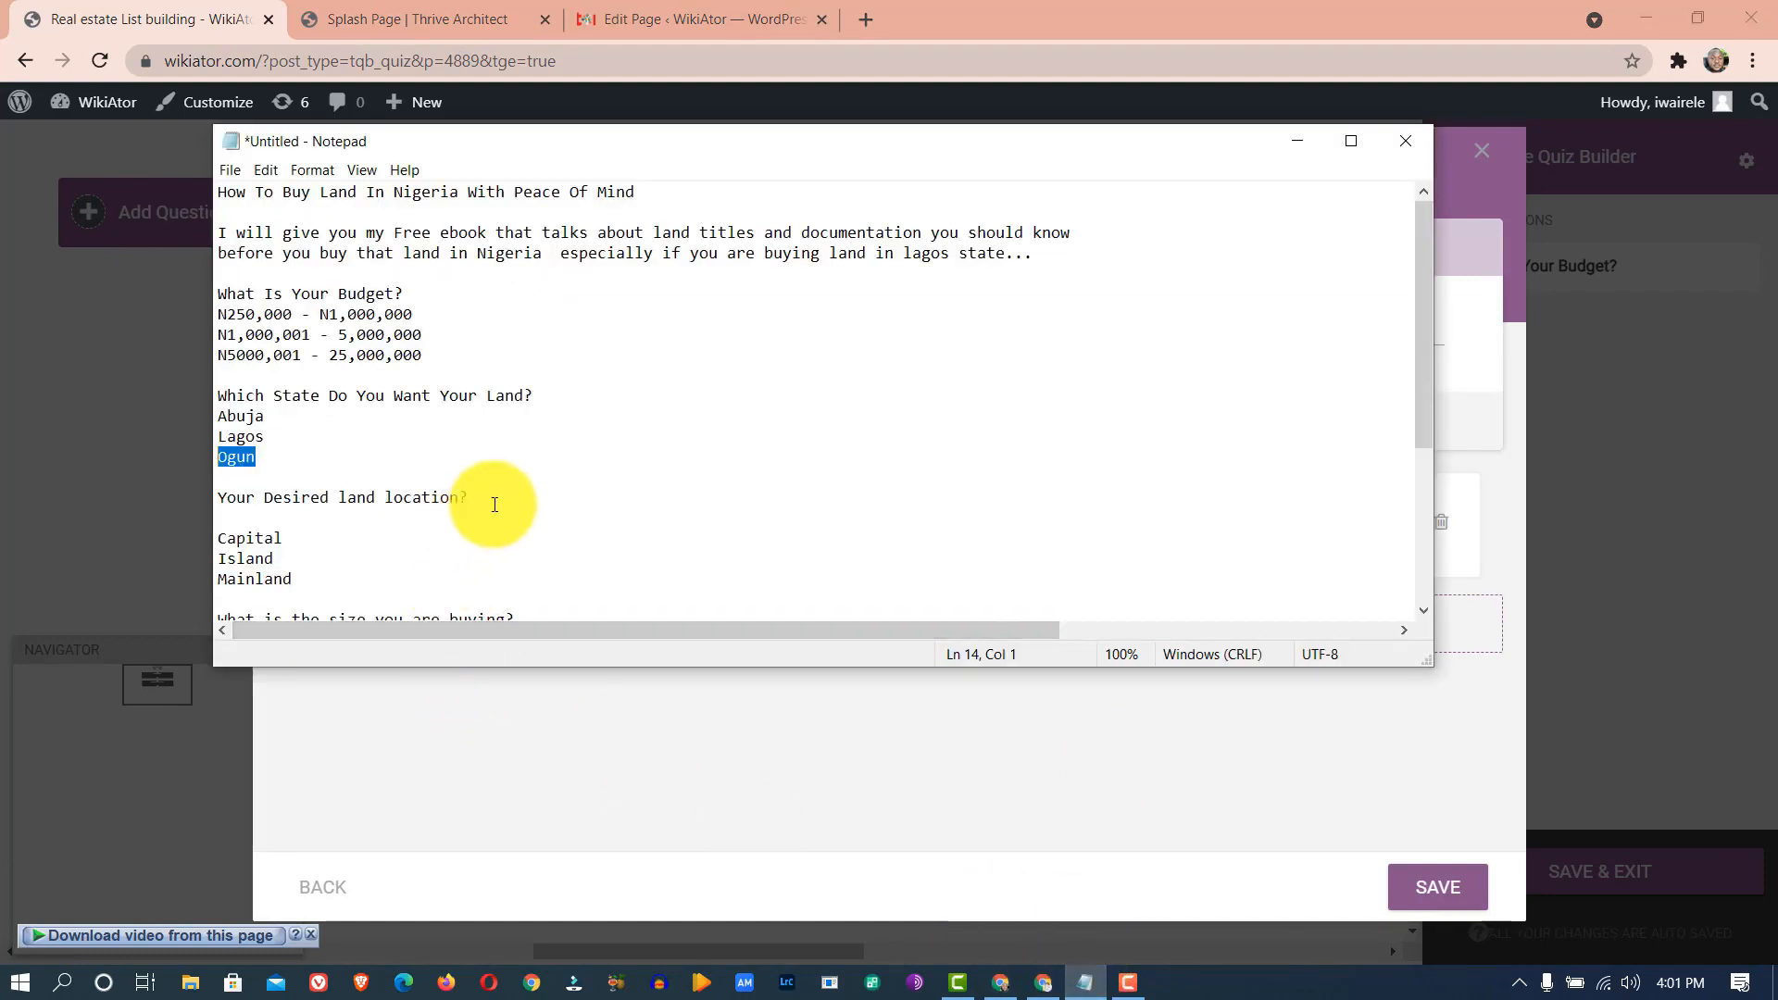
pyautogui.moveTo(495, 505); pyautogui.dragTo(175, 497)
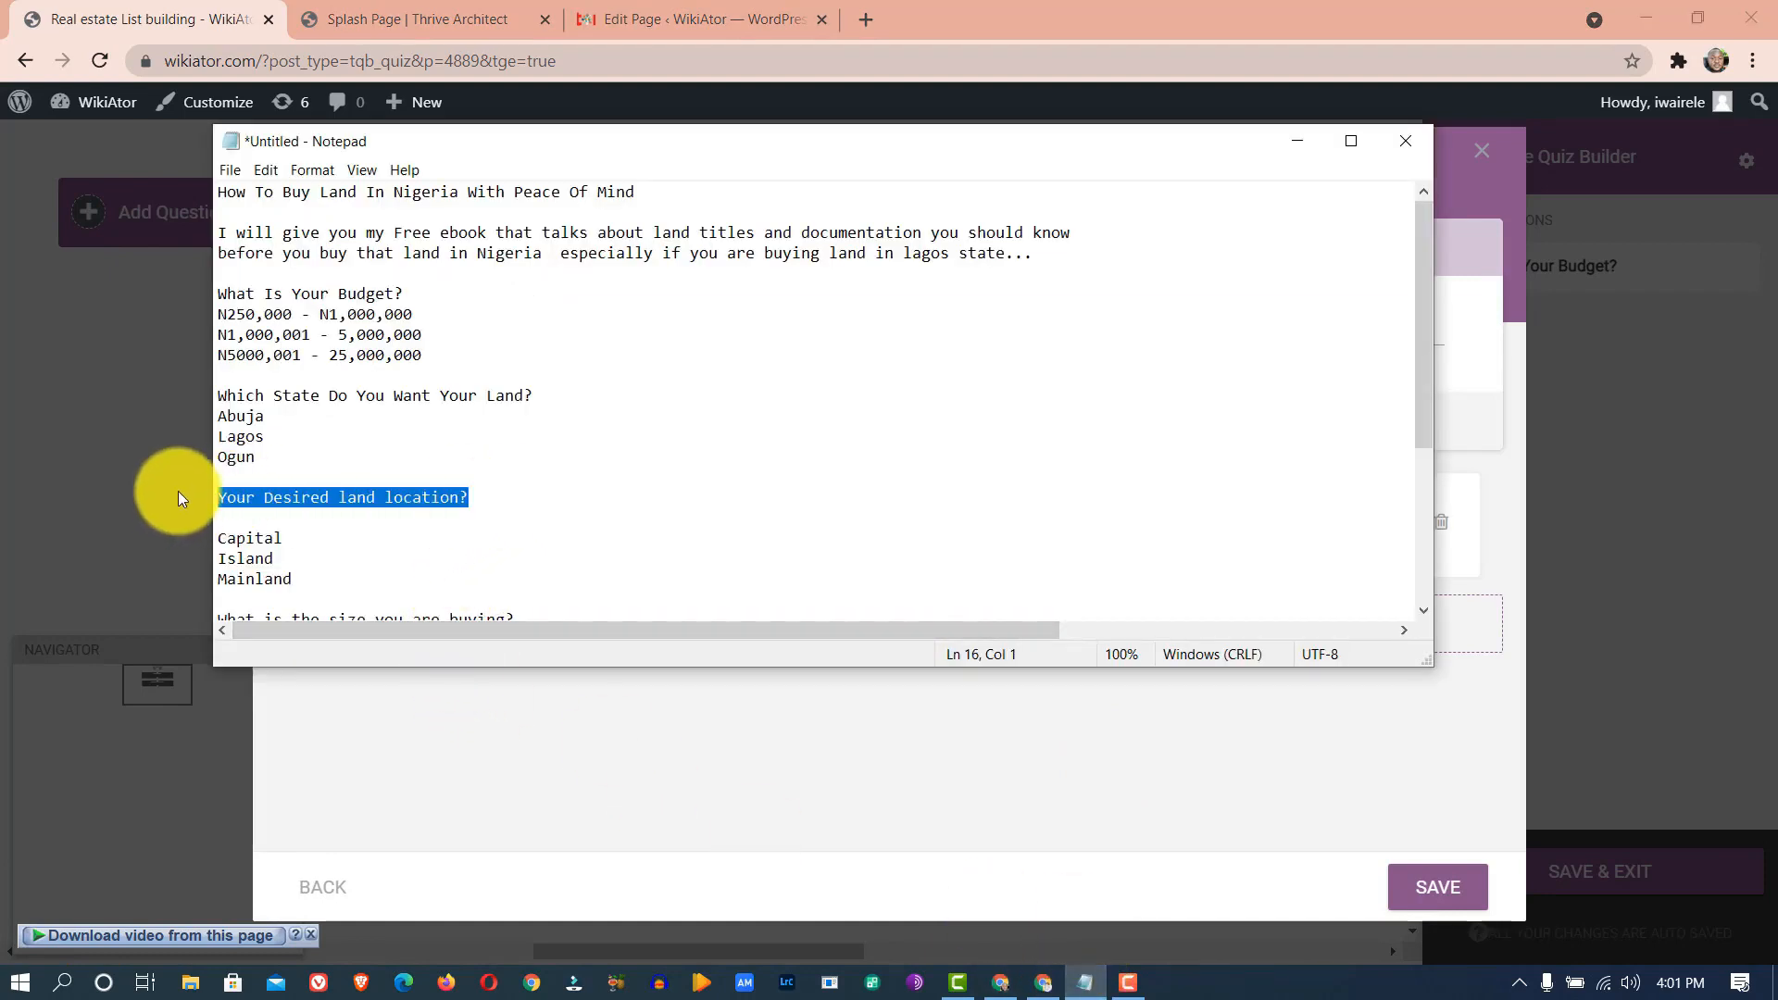
pyautogui.click(832, 819)
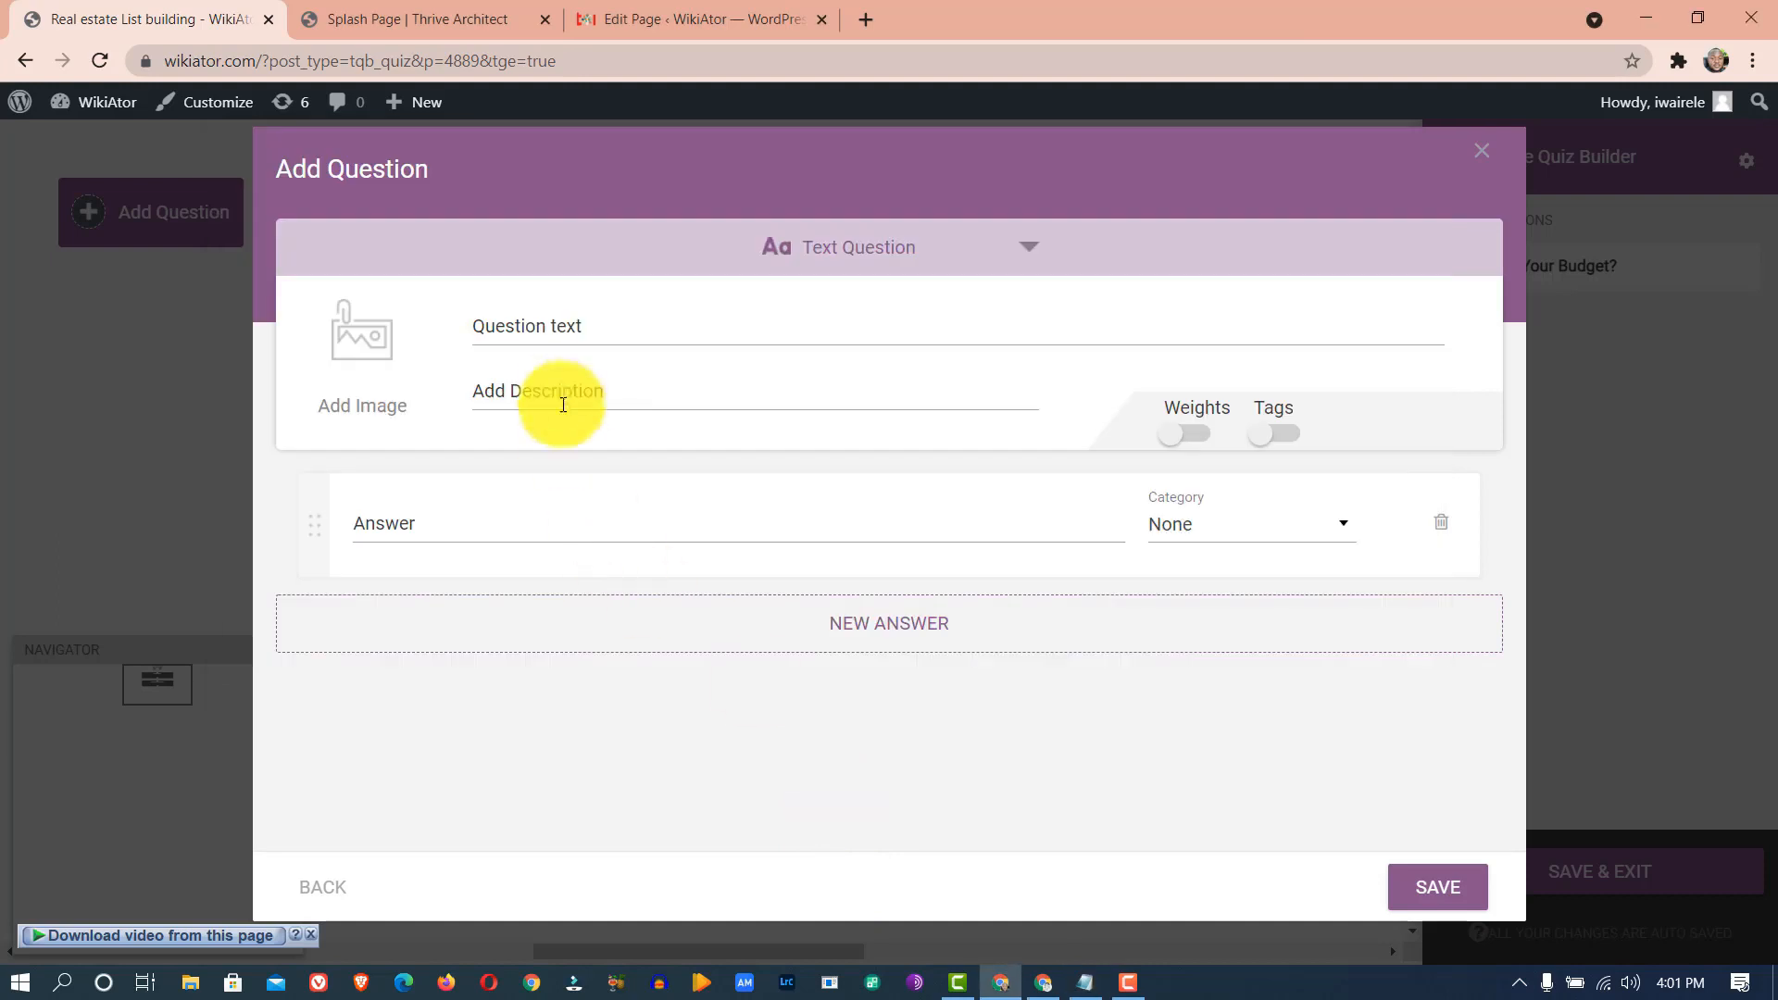
# - Capitalise Land and Location in the question text, then copy the answer Capital from the notes
pyautogui.click(592, 328)
pyautogui.click(633, 331)
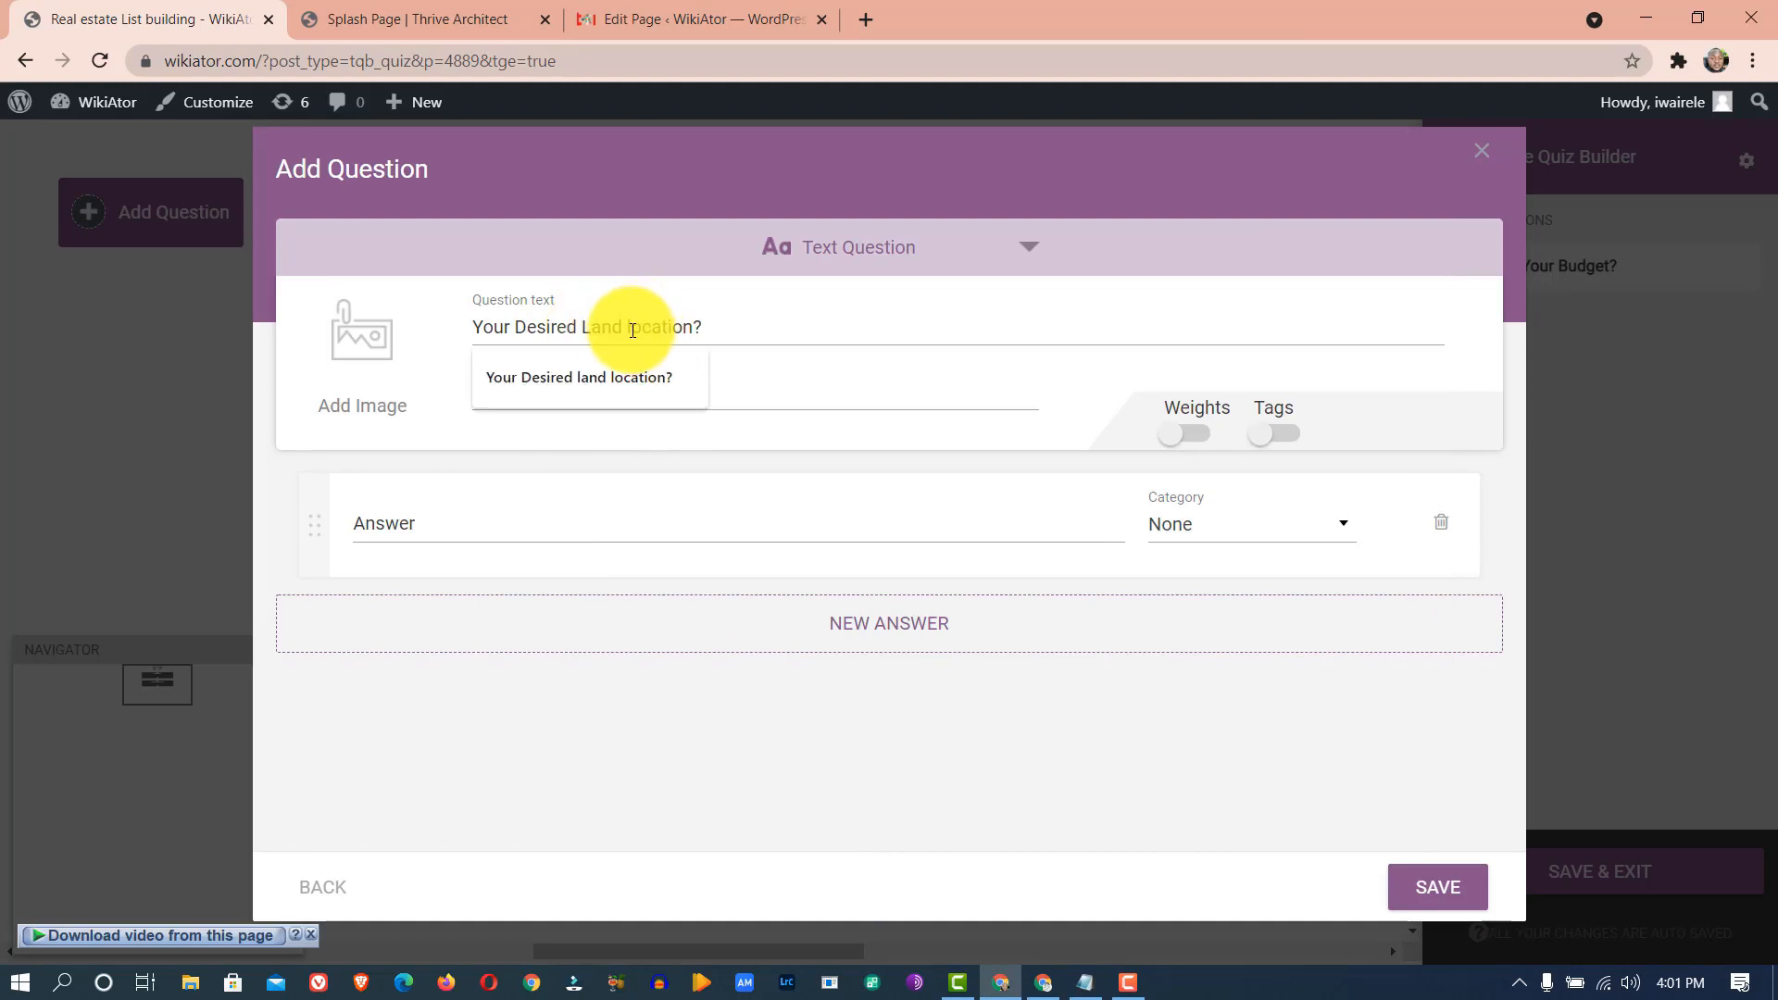
pyautogui.write('L')
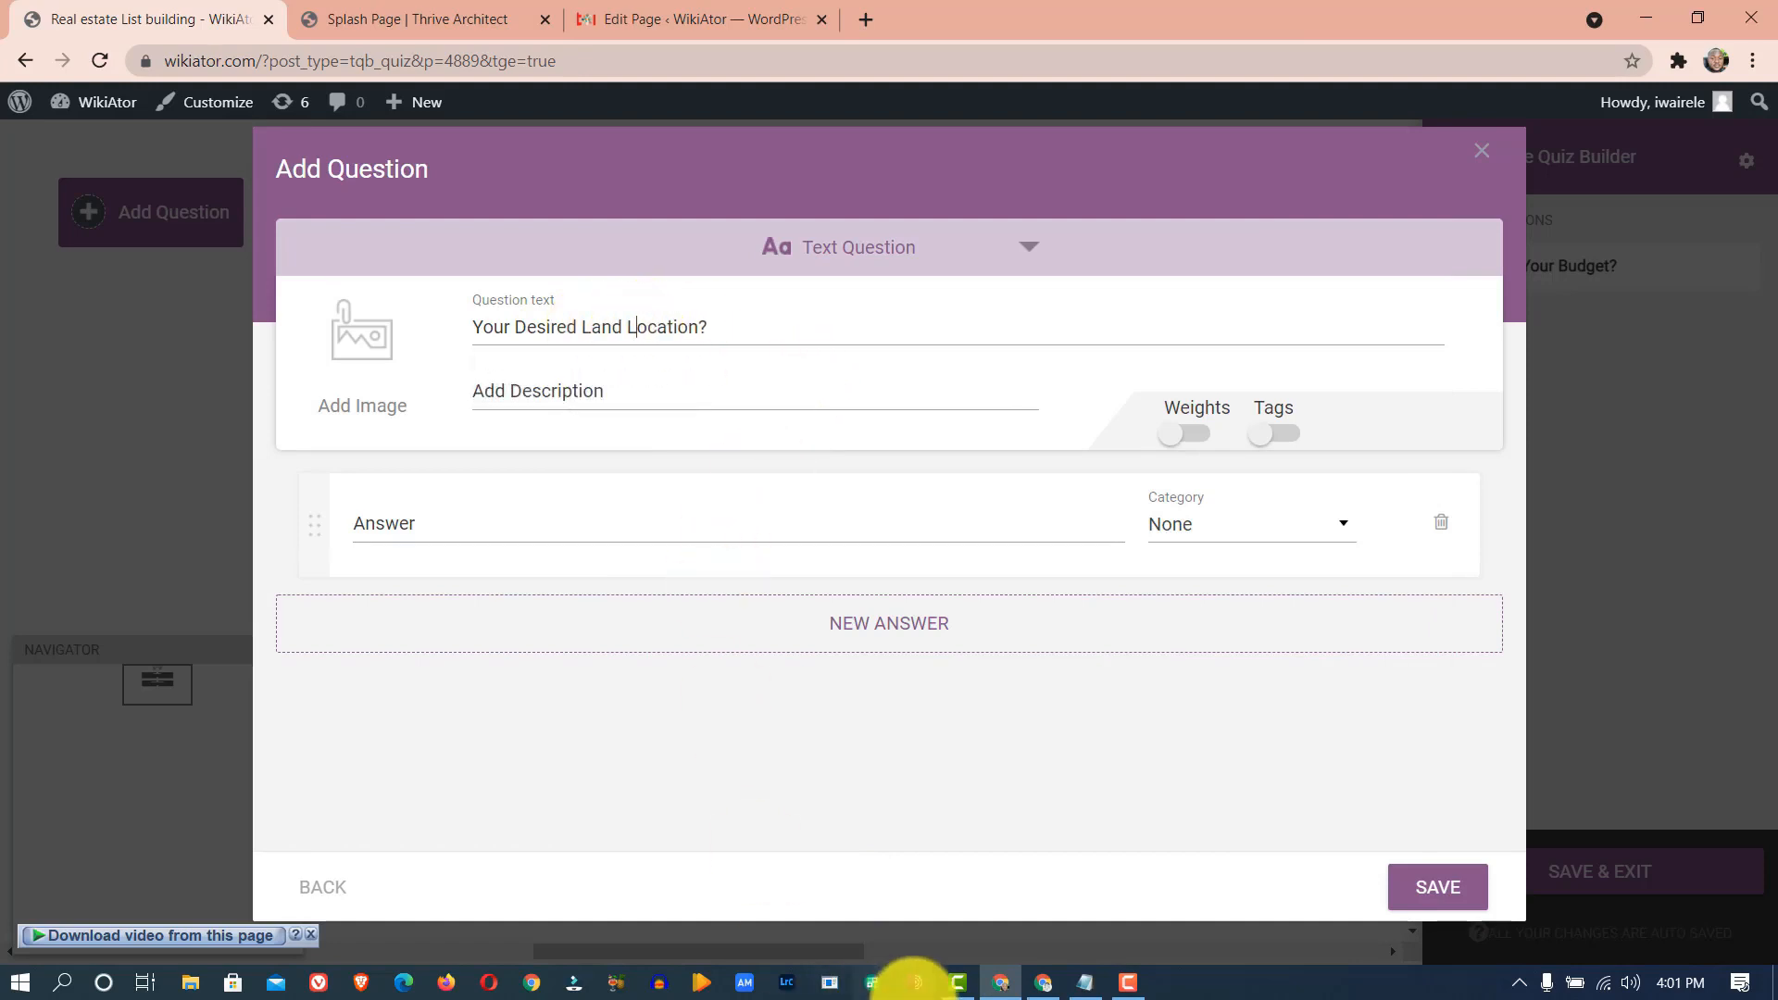
pyautogui.click(1074, 985)
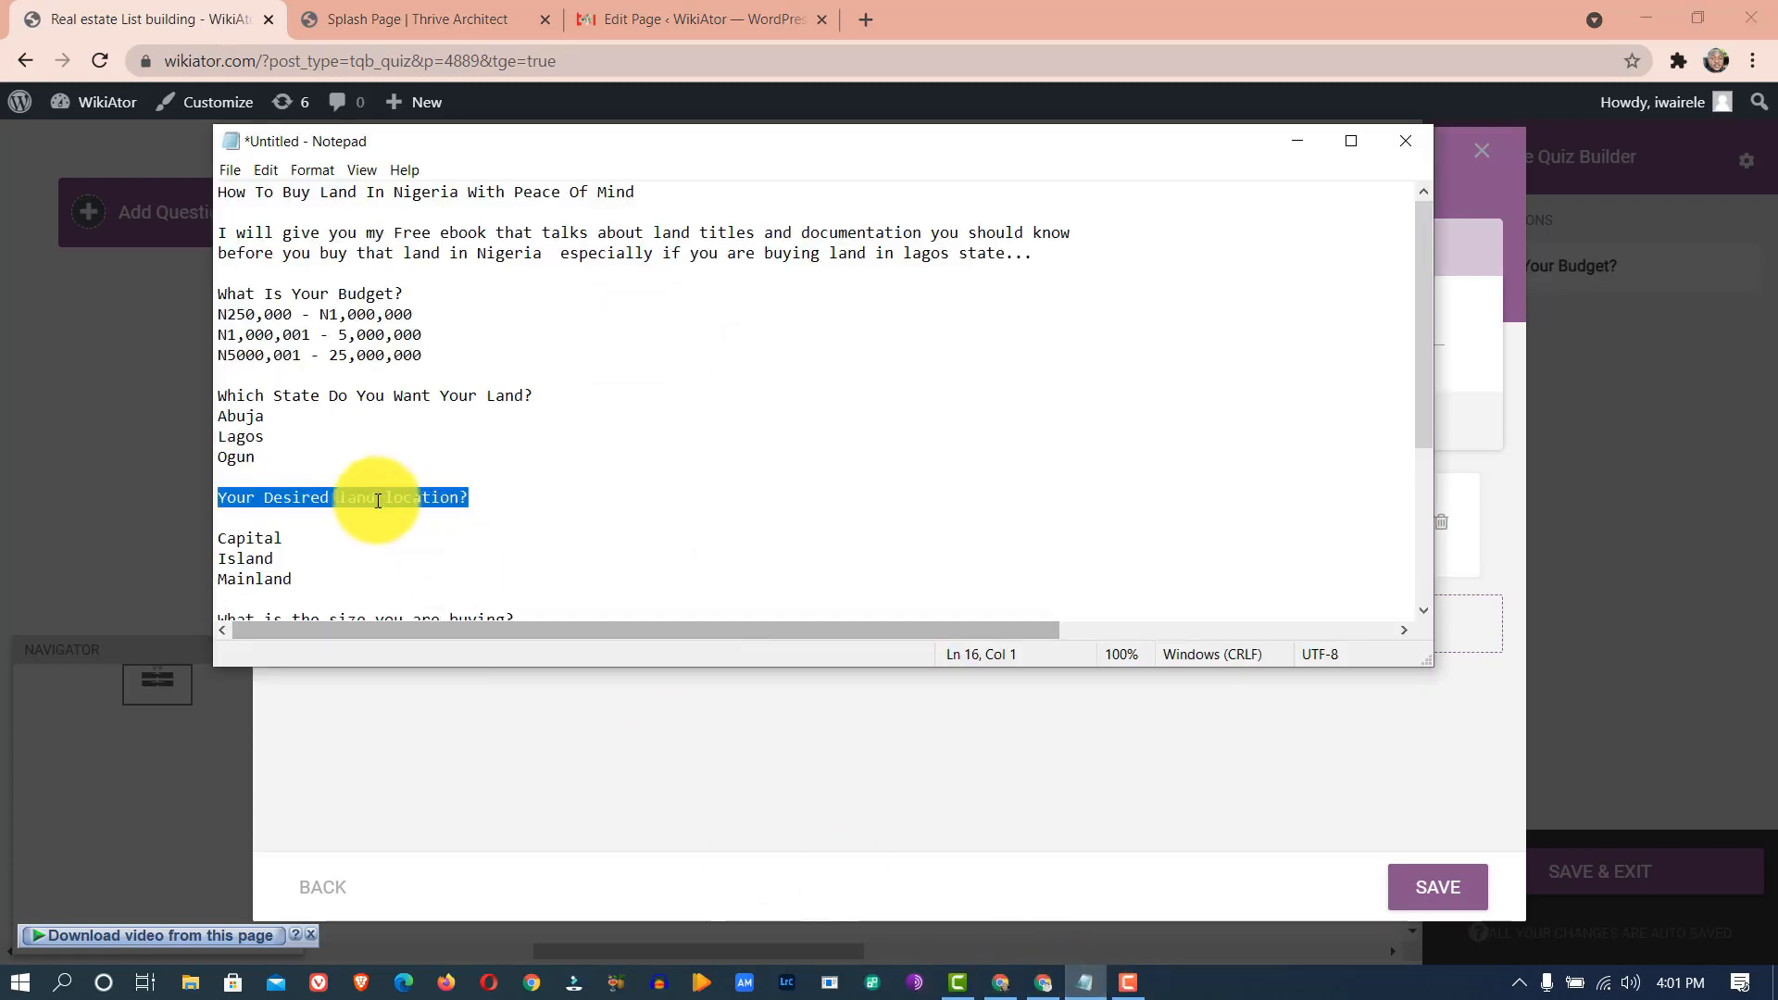
pyautogui.moveTo(332, 534); pyautogui.dragTo(213, 544)
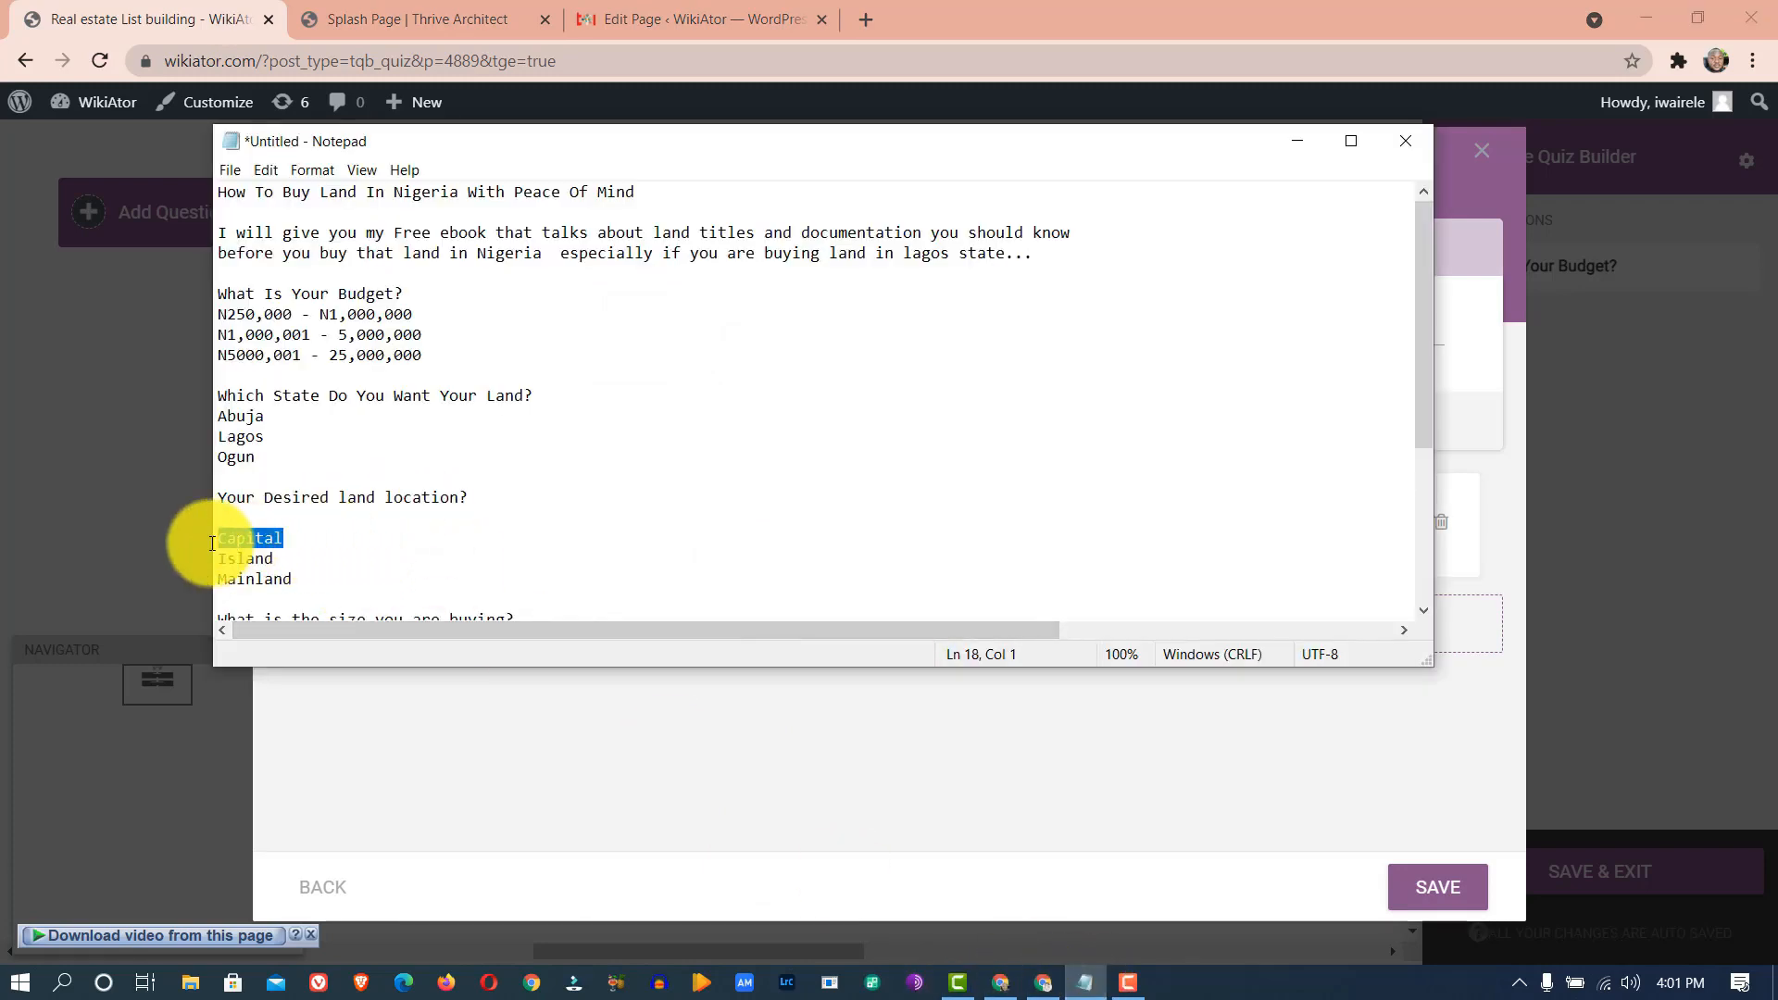
# - Enter Capital as the first answer and Island as the second answer
pyautogui.click(730, 853)
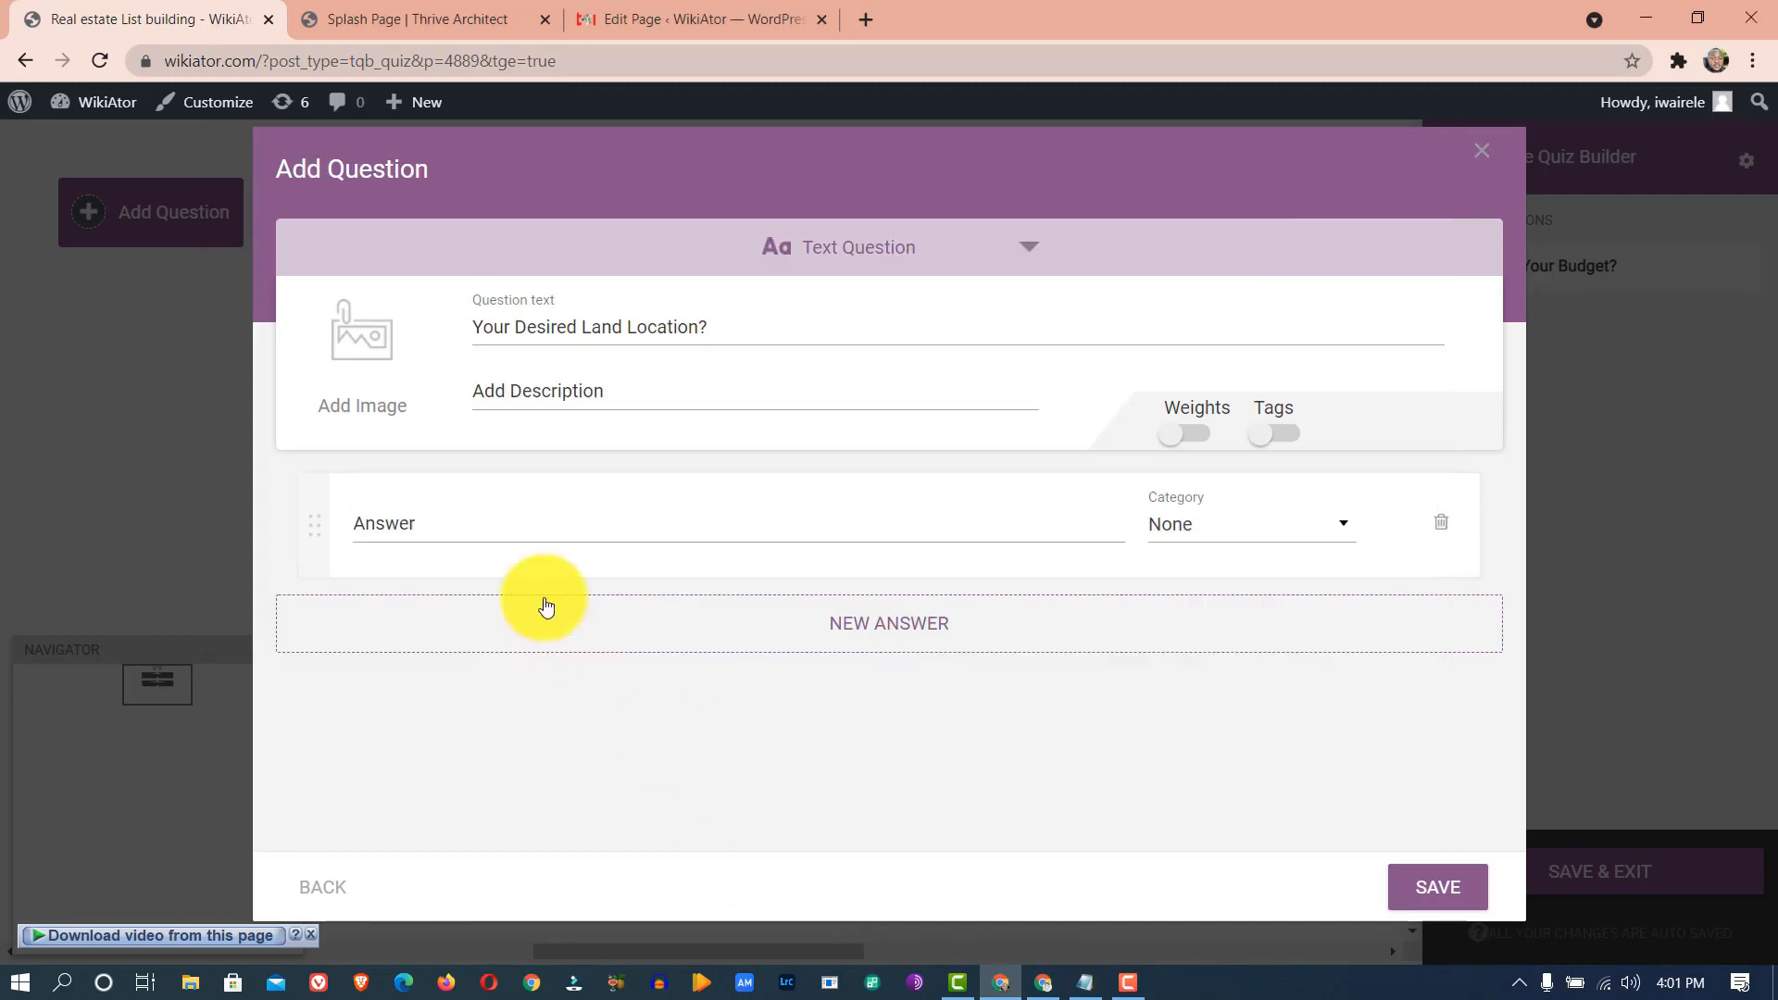
pyautogui.click(526, 512)
pyautogui.hotkey('ctrl', 'v')
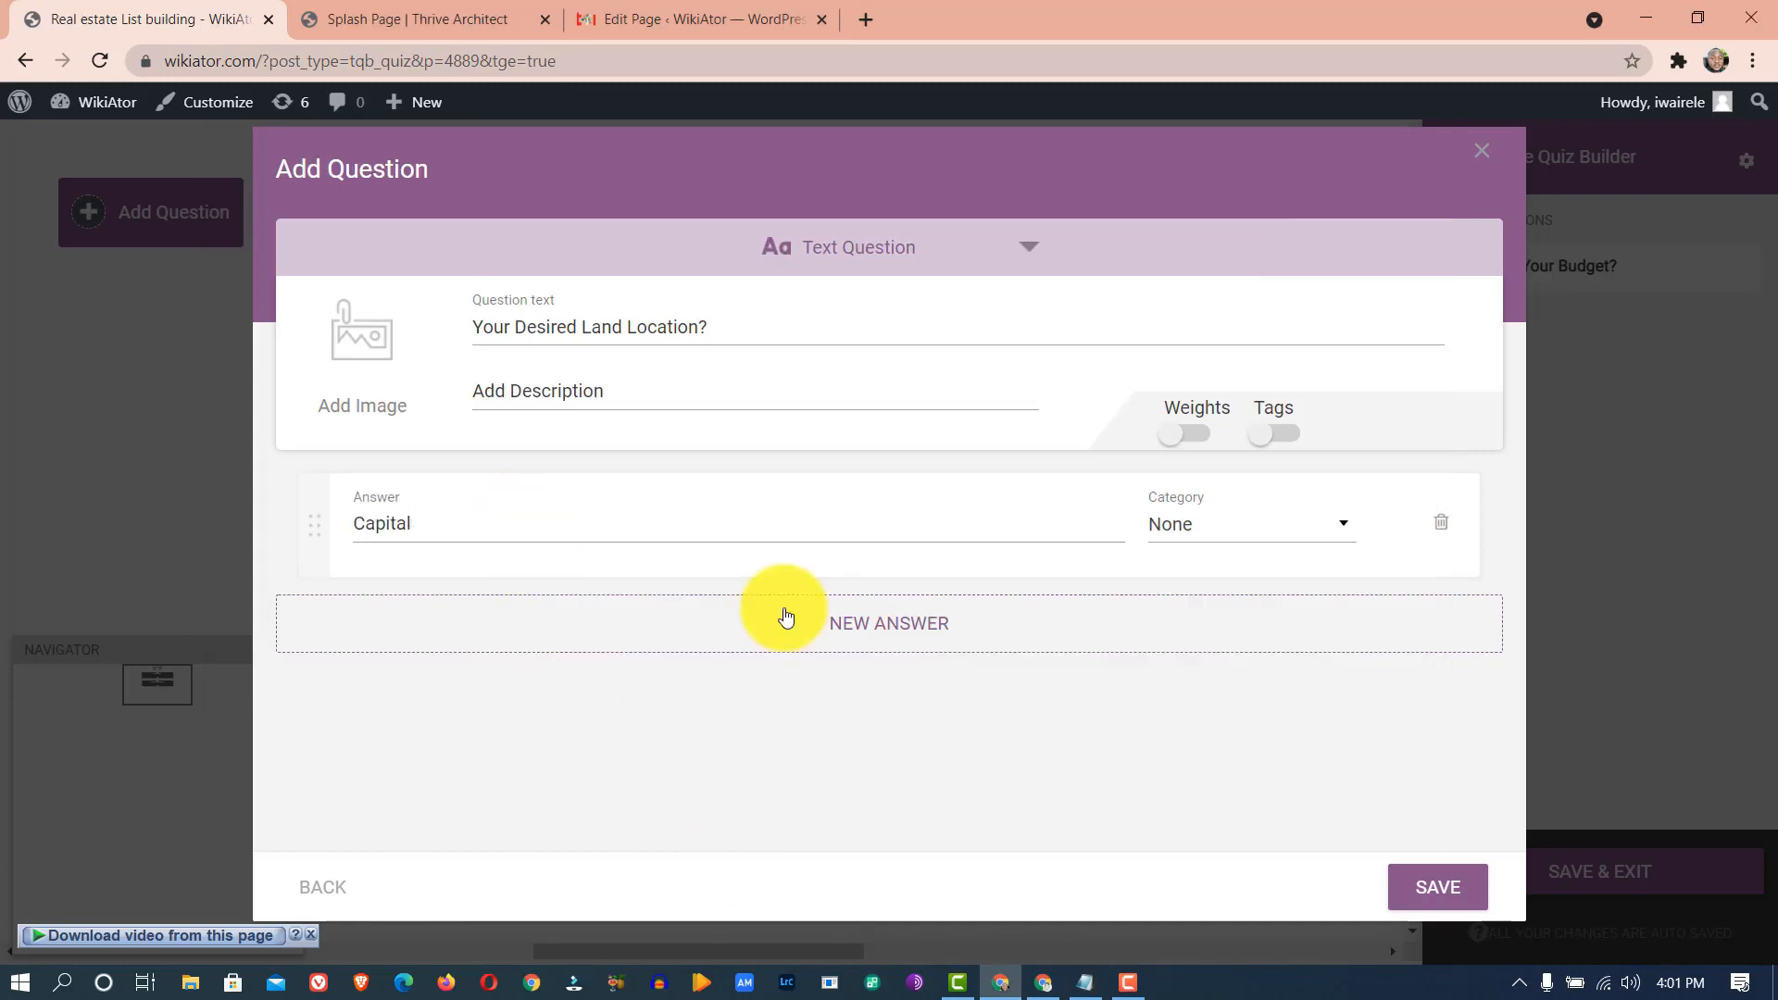
pyautogui.click(815, 619)
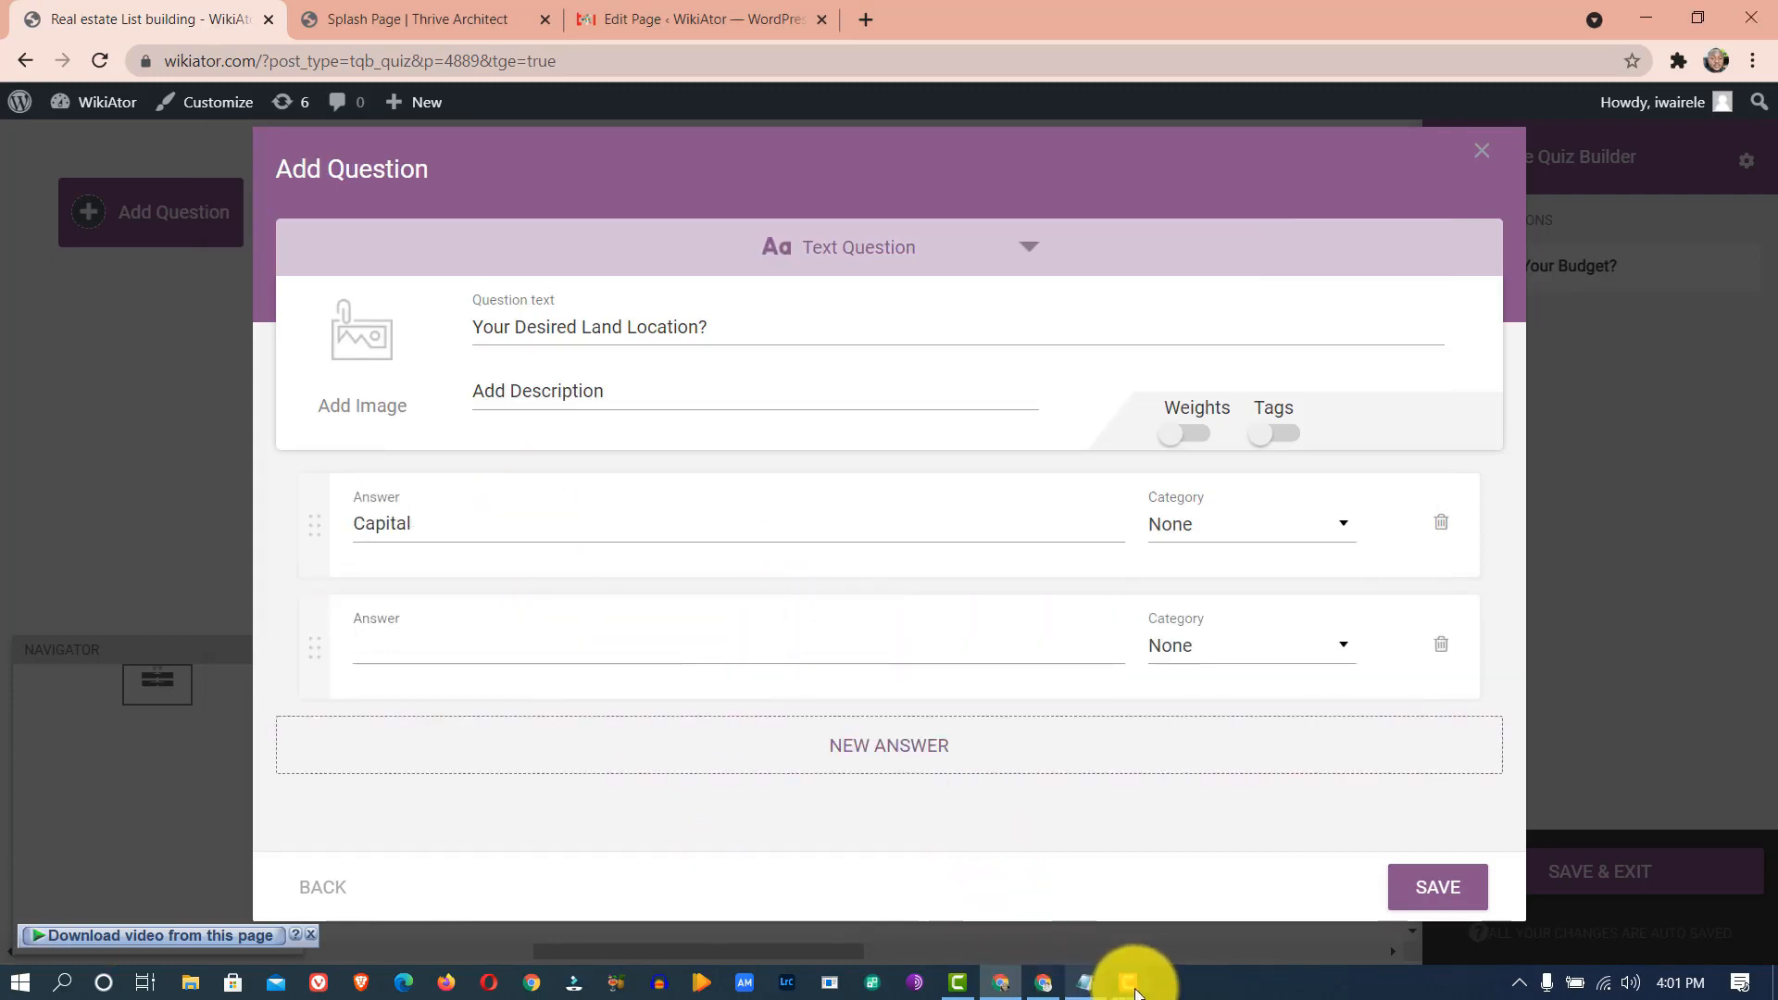
pyautogui.click(1084, 980)
pyautogui.click(321, 559)
pyautogui.moveTo(321, 558); pyautogui.dragTo(205, 557)
pyautogui.hotkey('ctrl', 'c')
pyautogui.click(681, 802)
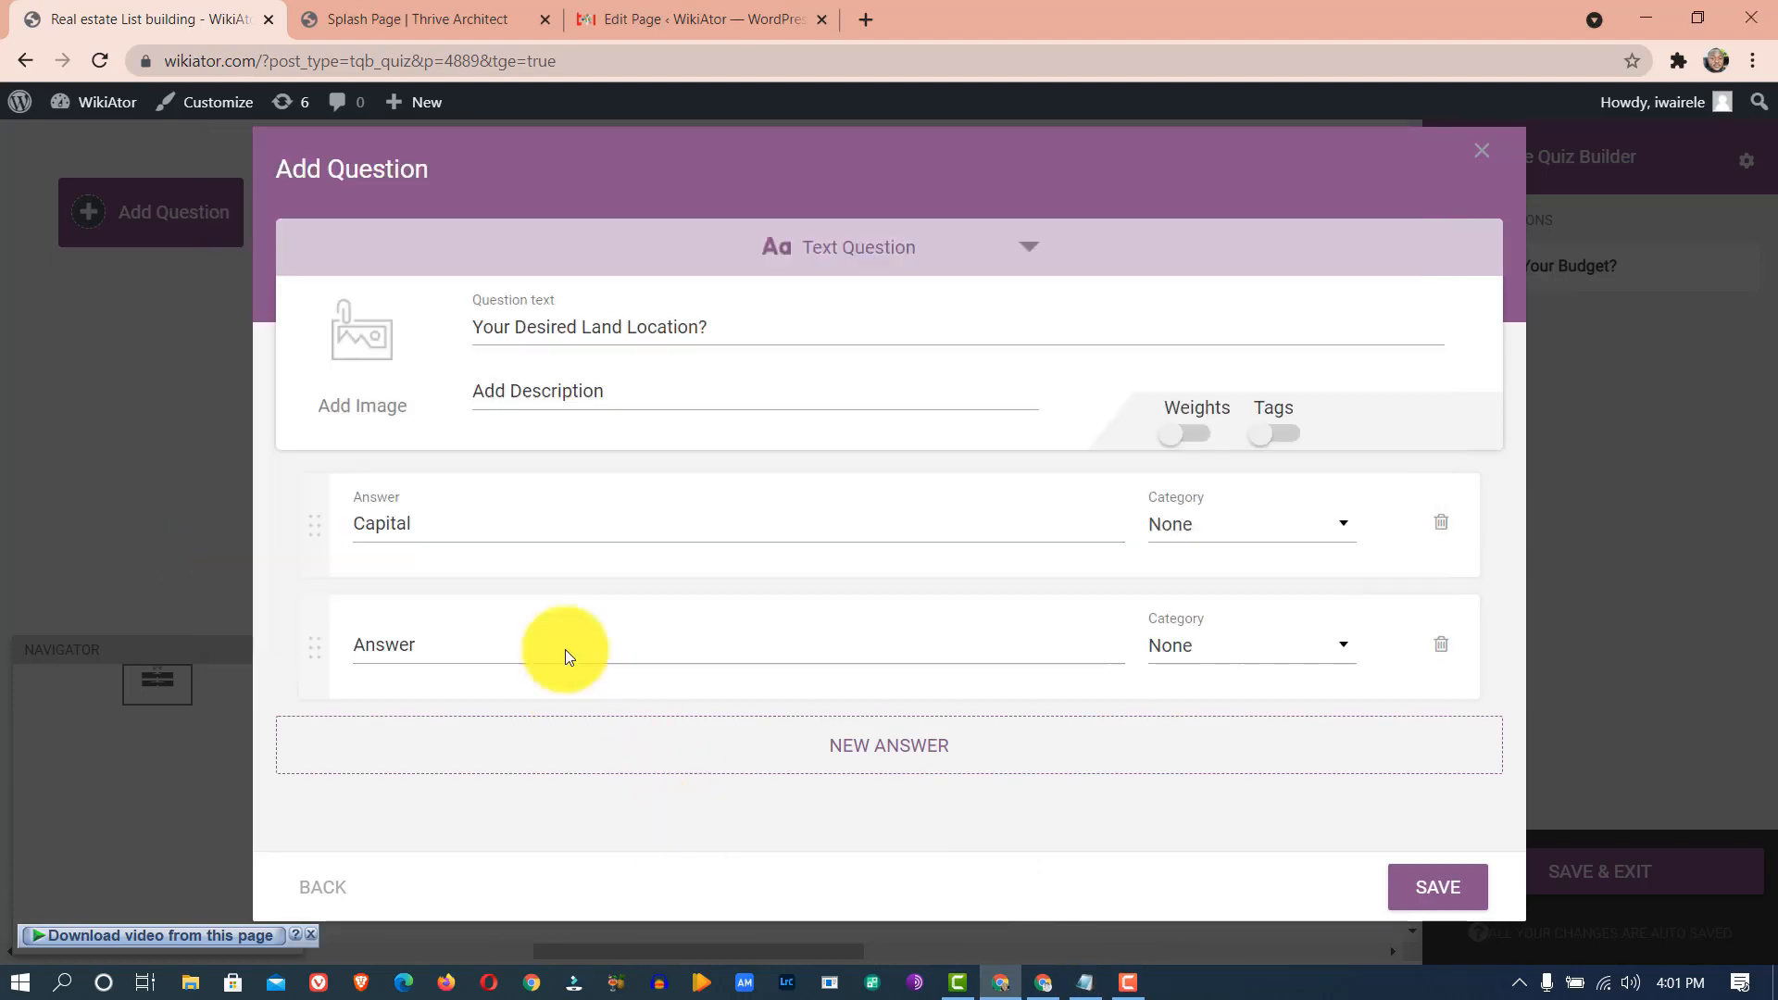
pyautogui.click(504, 640)
pyautogui.hotkey('ctrl', 'v')
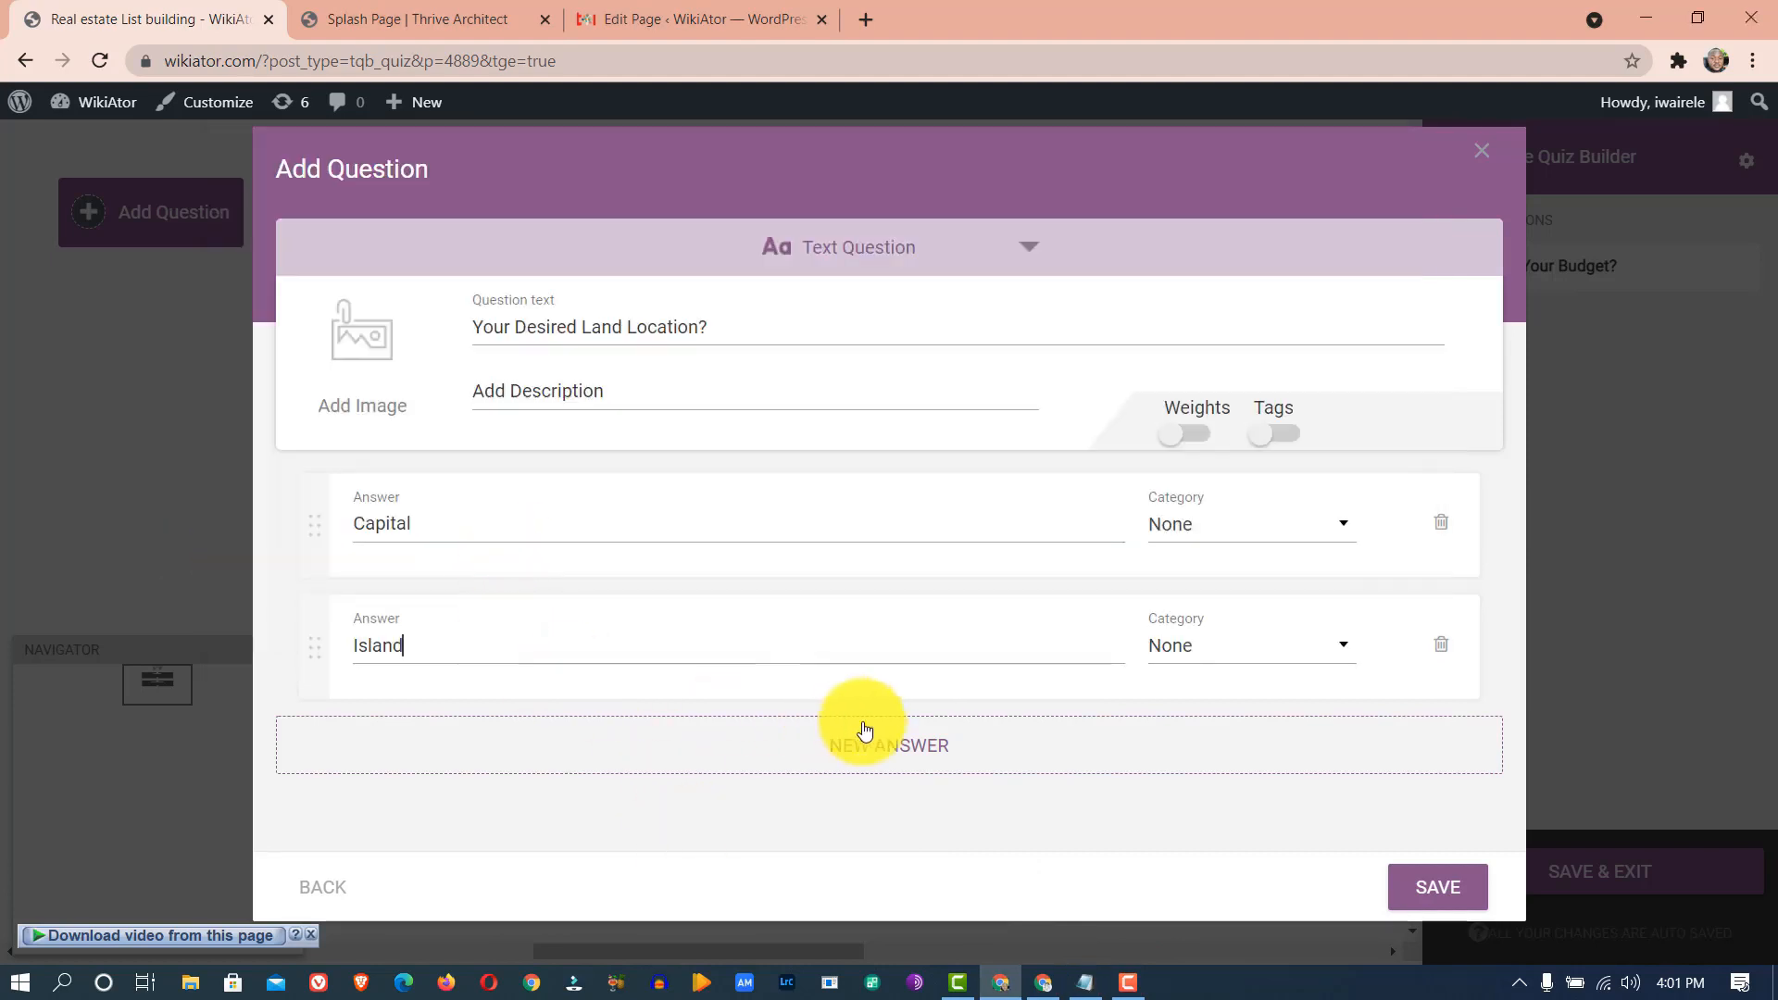
# - Add a third answer row and fill it with Mainland from the notes
pyautogui.click(870, 742)
pyautogui.click(1086, 984)
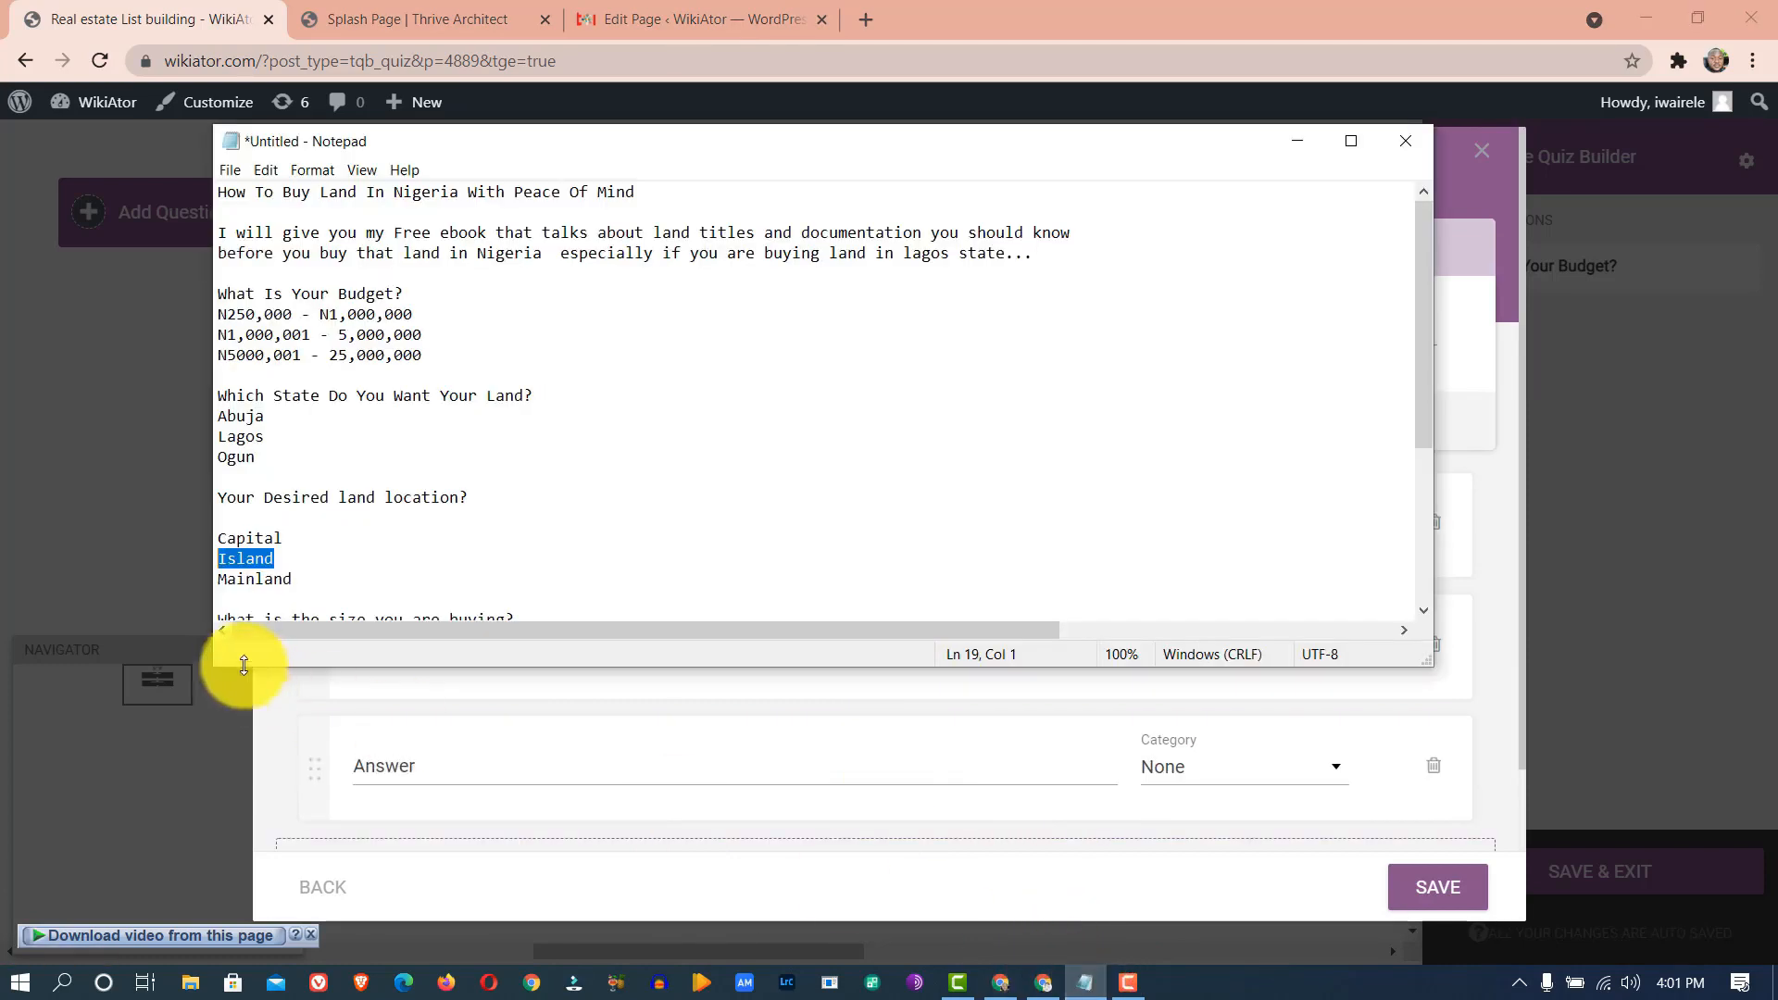
pyautogui.moveTo(301, 578); pyautogui.dragTo(212, 581)
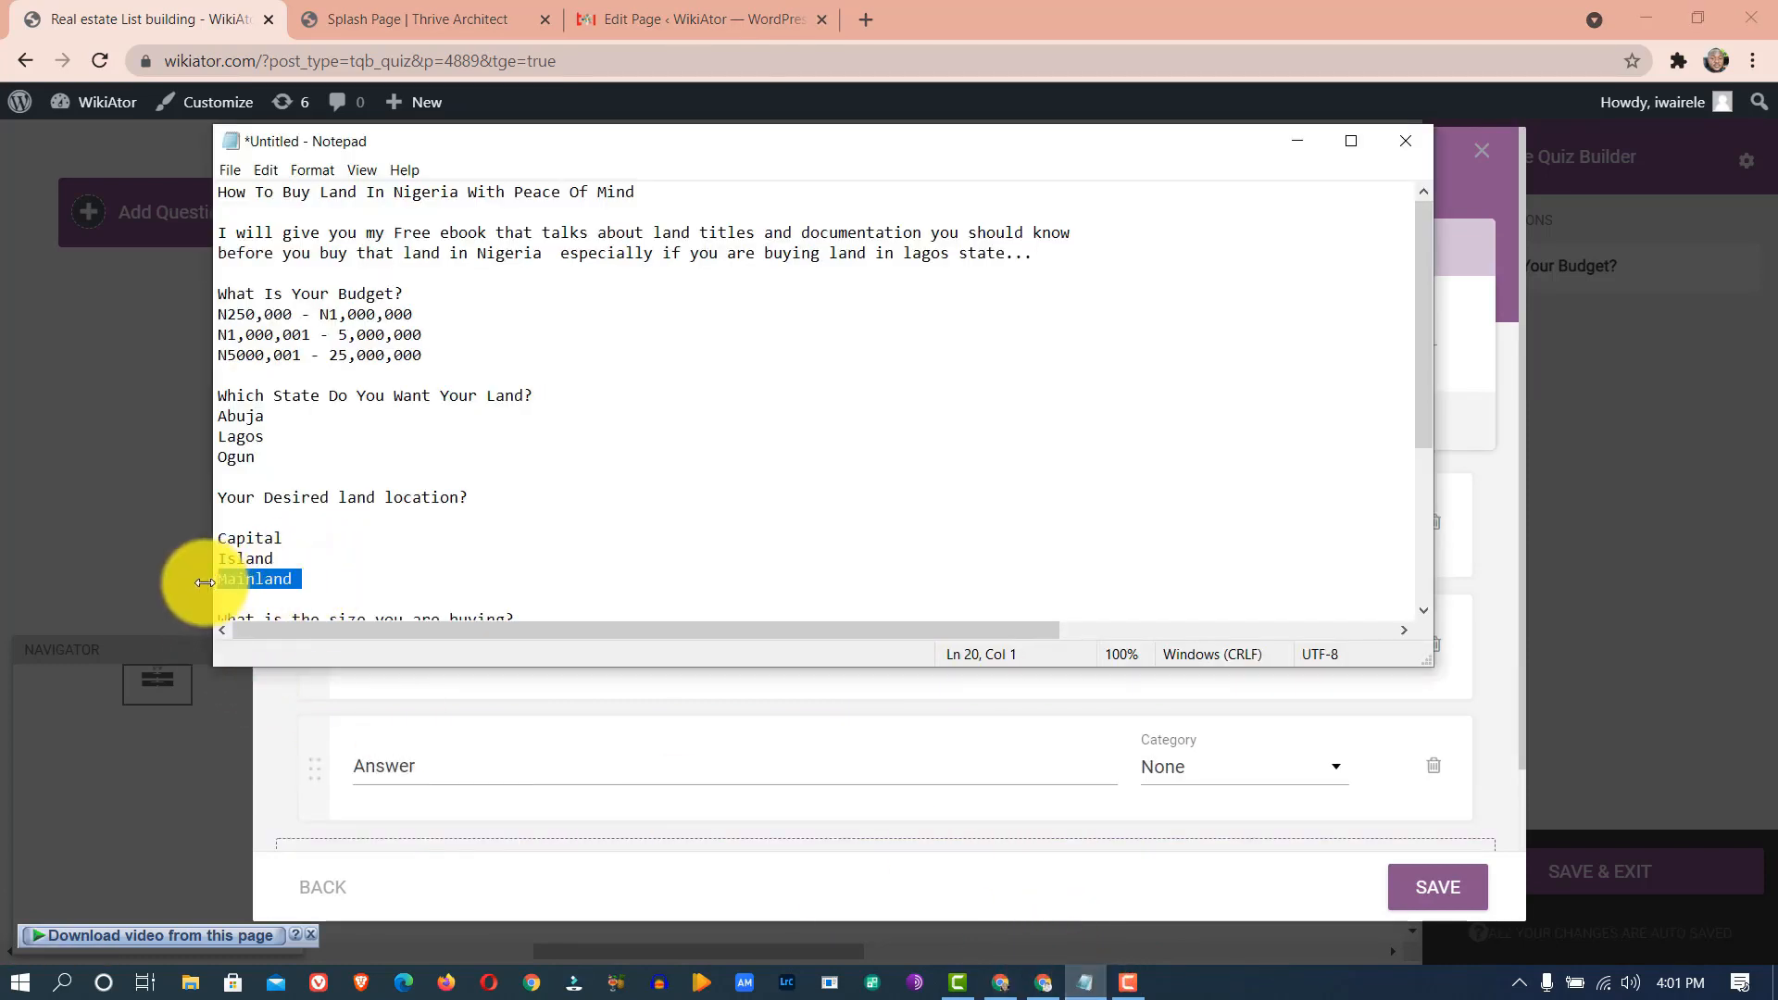
pyautogui.click(472, 767)
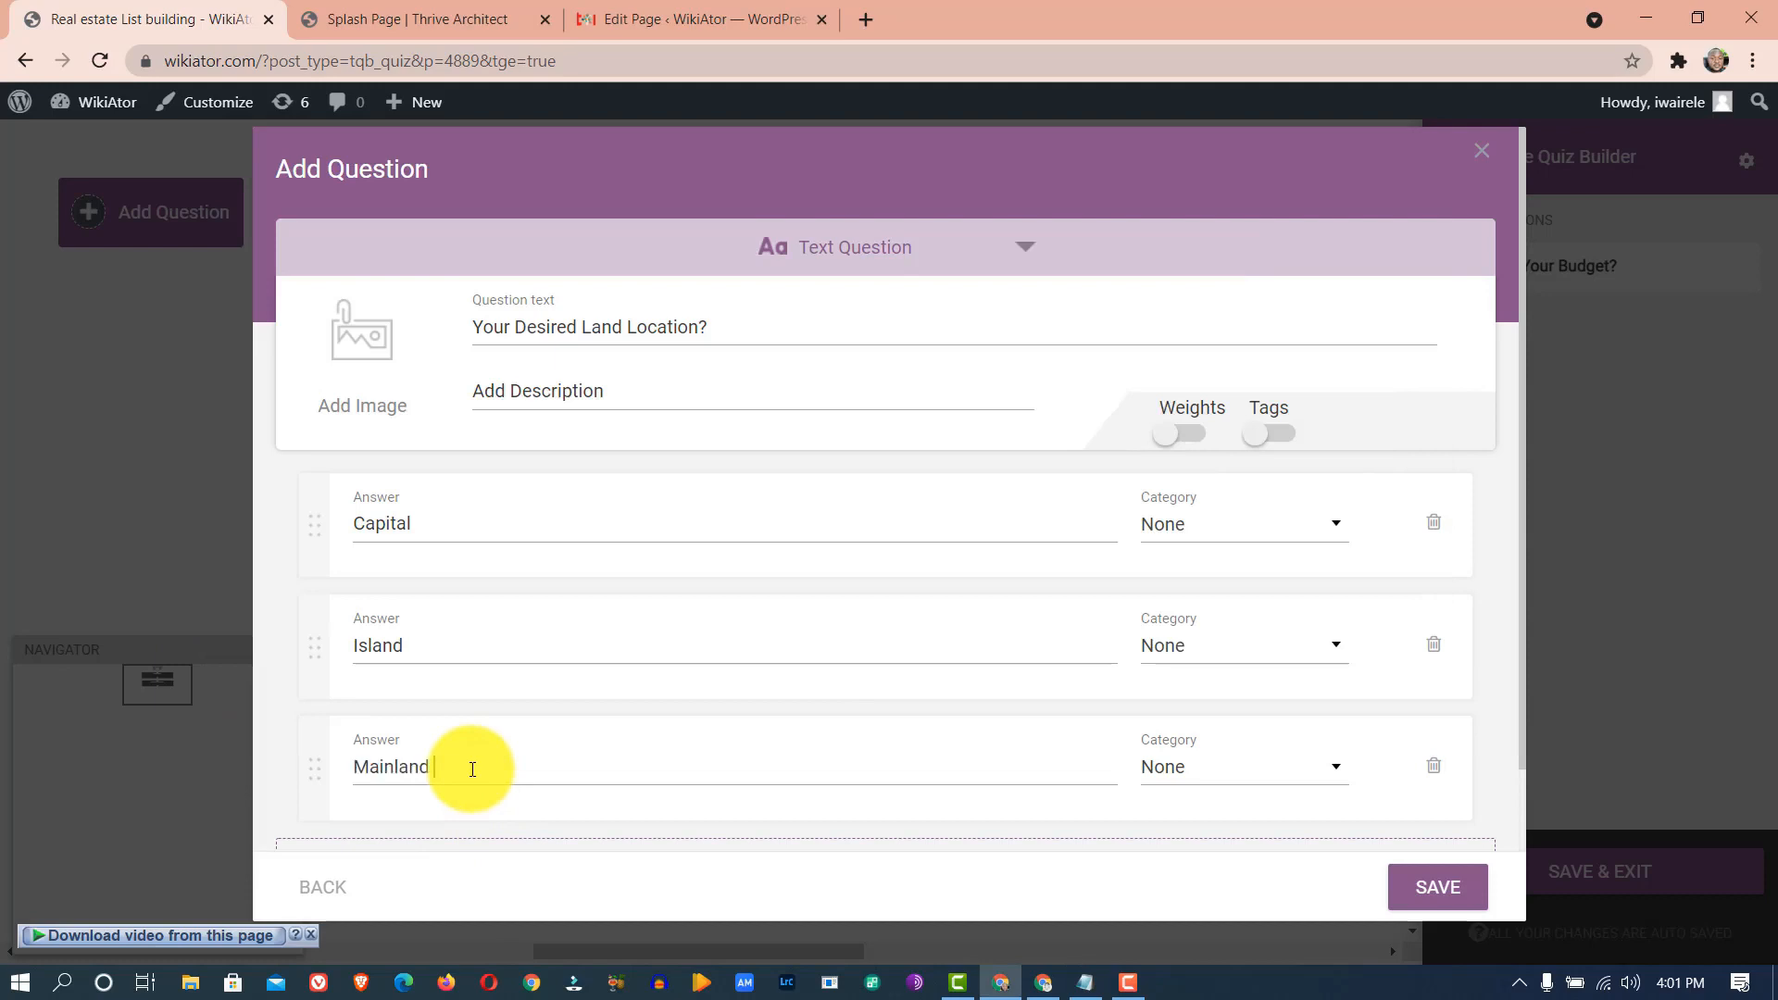
pyautogui.scroll(-1, 658, 470)
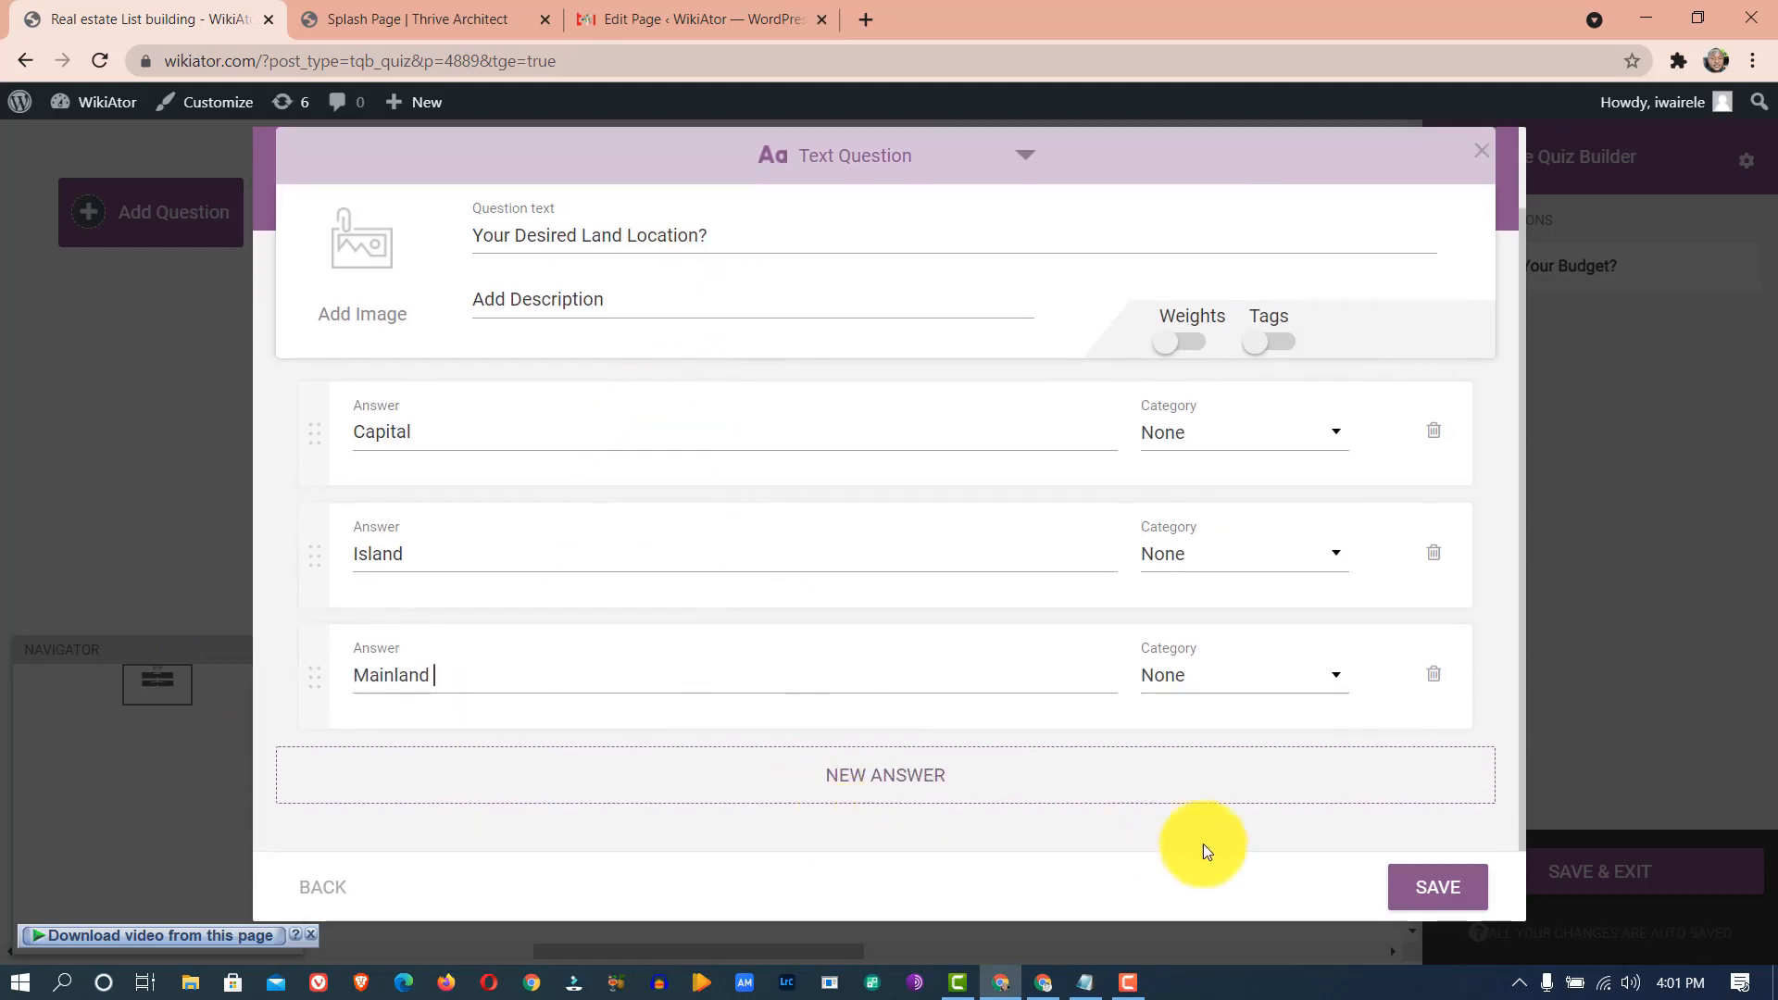
# - Save the land location question, place it under Which State, and start a new Multiple Choice with Buttons question
pyautogui.click(1441, 889)
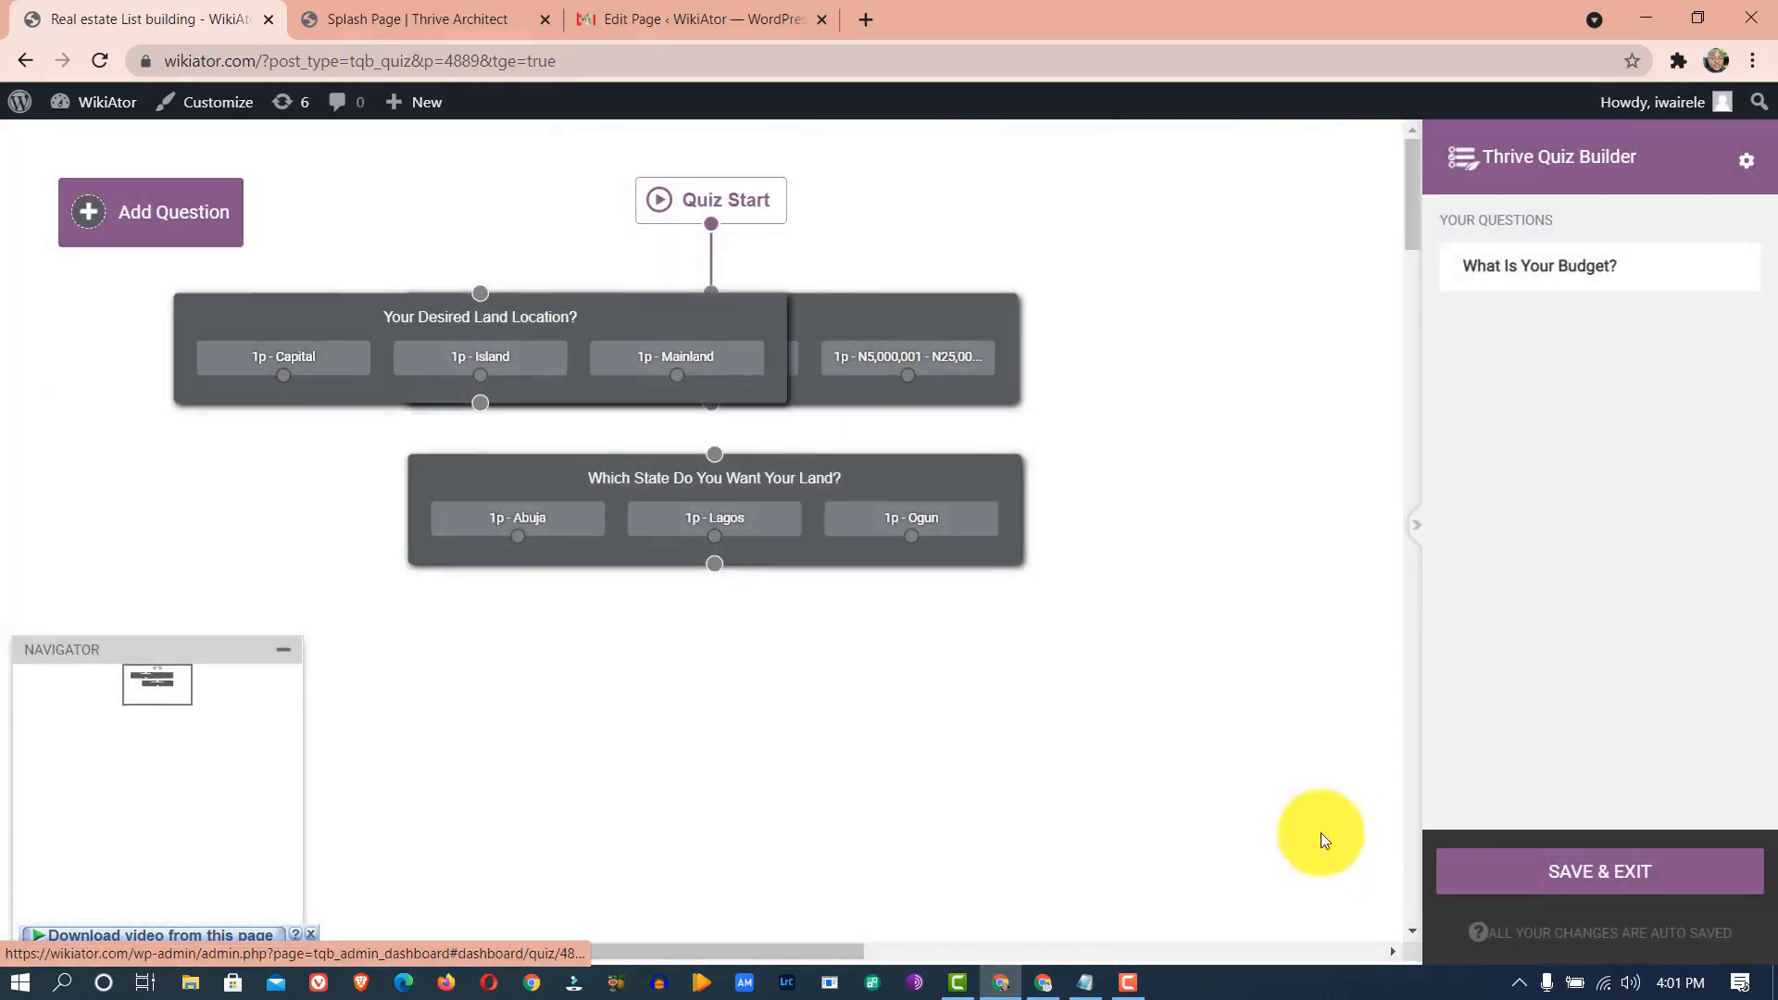
pyautogui.moveTo(376, 335); pyautogui.dragTo(604, 663)
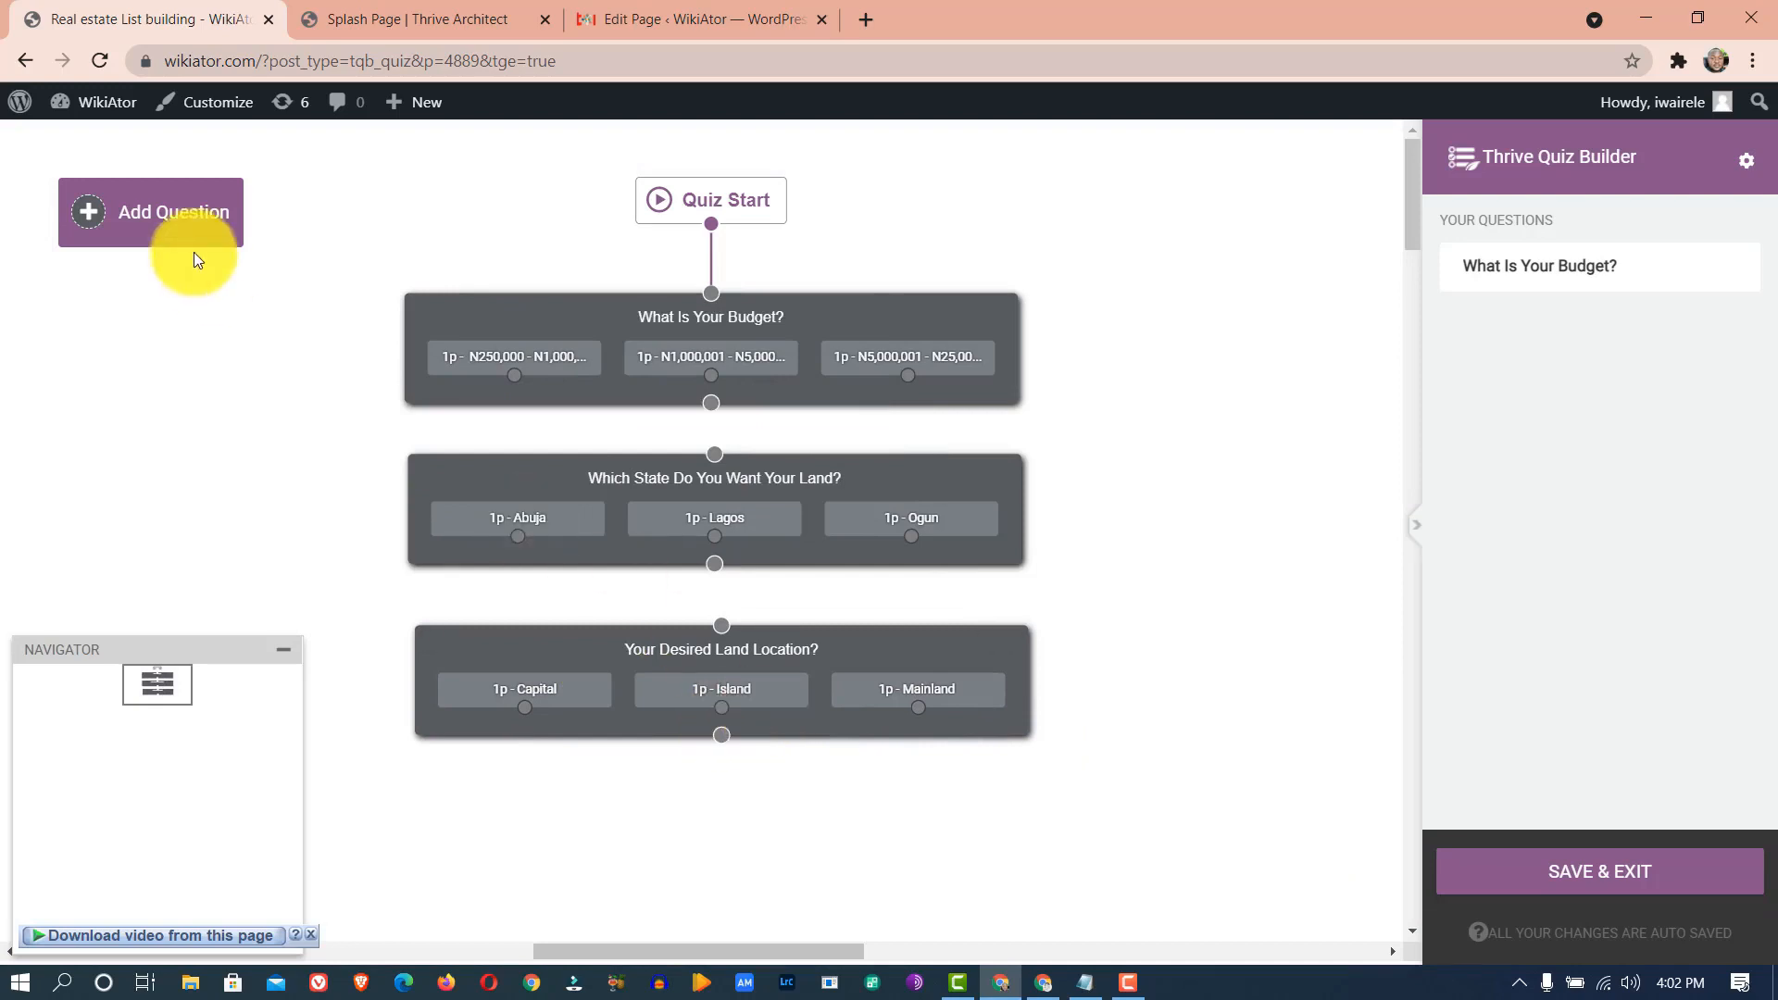
pyautogui.click(178, 213)
pyautogui.click(726, 437)
# - Enter 'Land Size?' as the question text with '1 - 5 Acres' as the first answer
pyautogui.click(1128, 762)
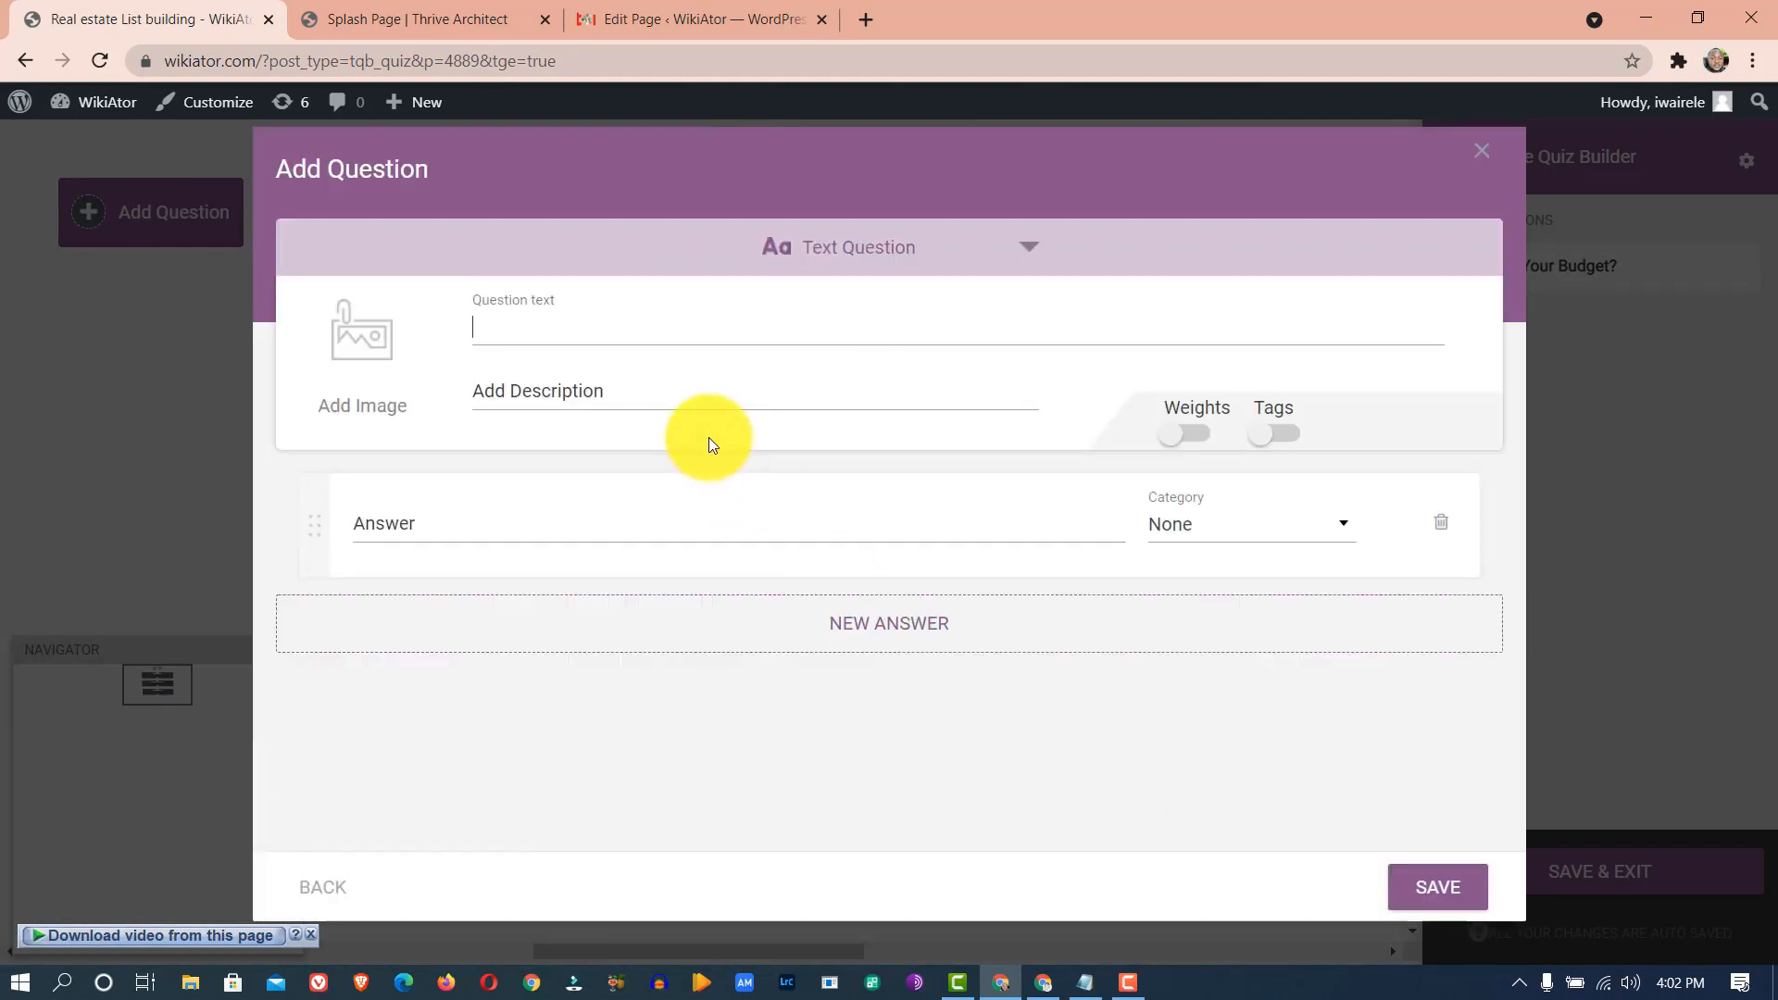
pyautogui.write('Land Size?')
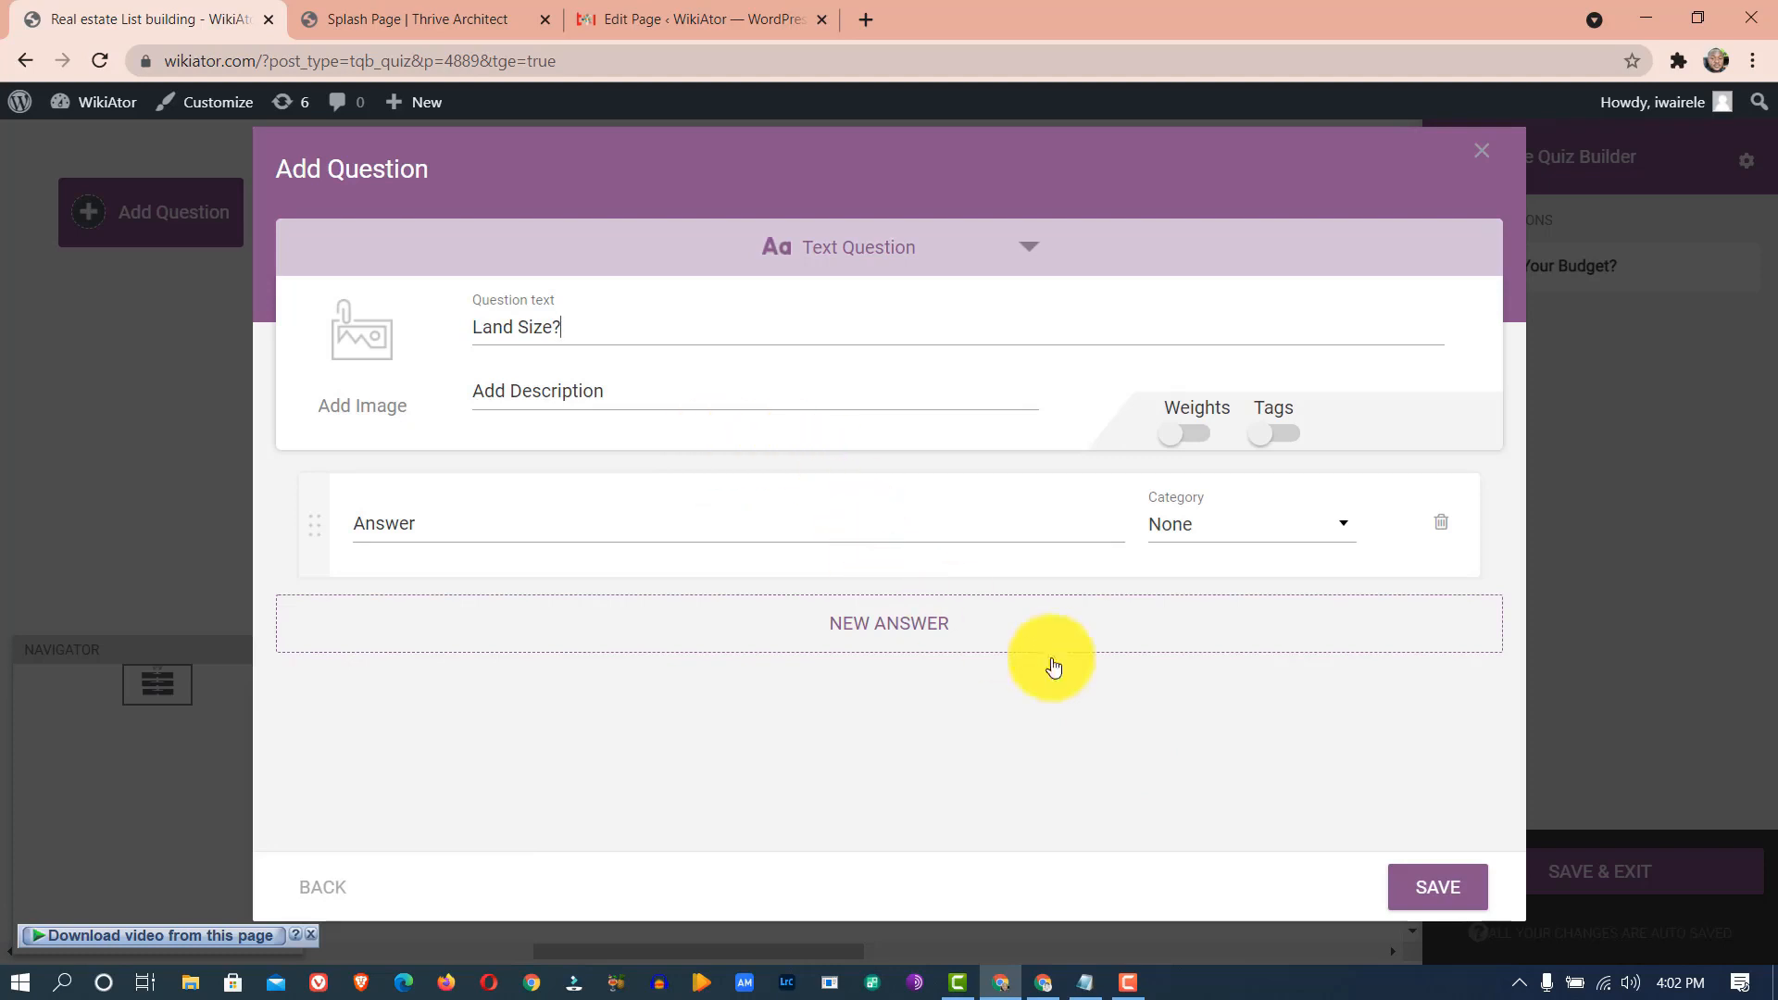
pyautogui.click(1093, 981)
pyautogui.moveTo(320, 395); pyautogui.dragTo(147, 400)
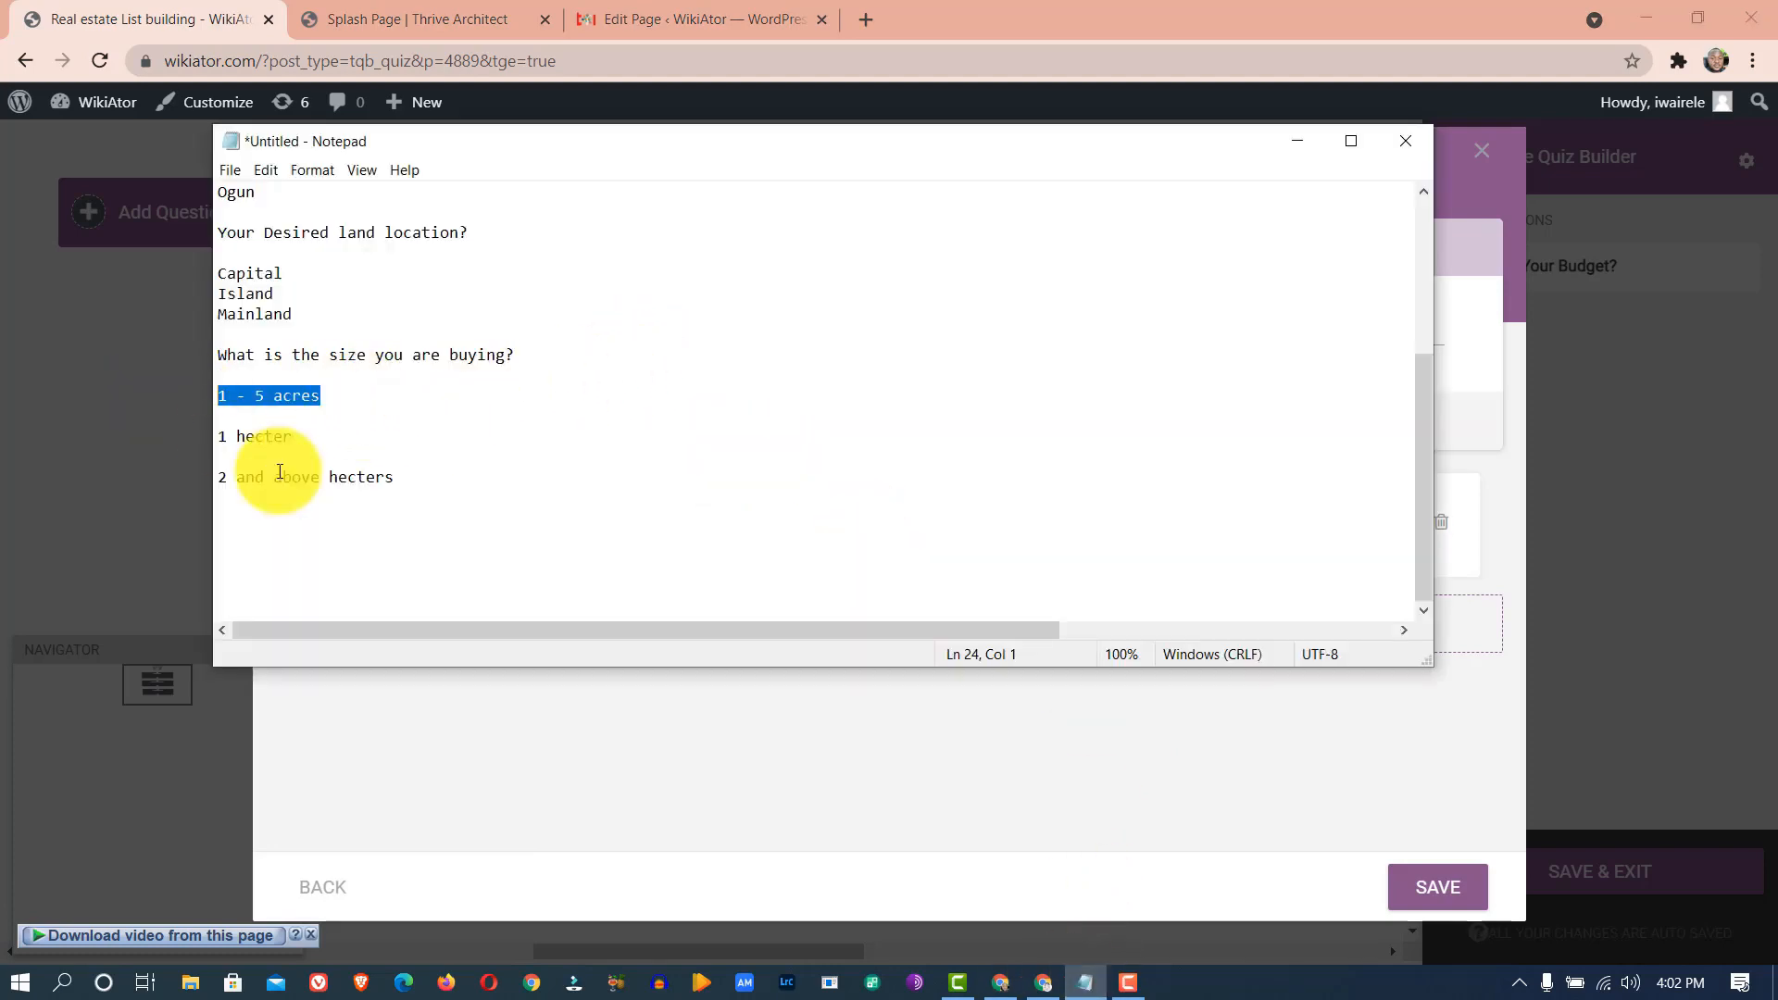
pyautogui.click(464, 726)
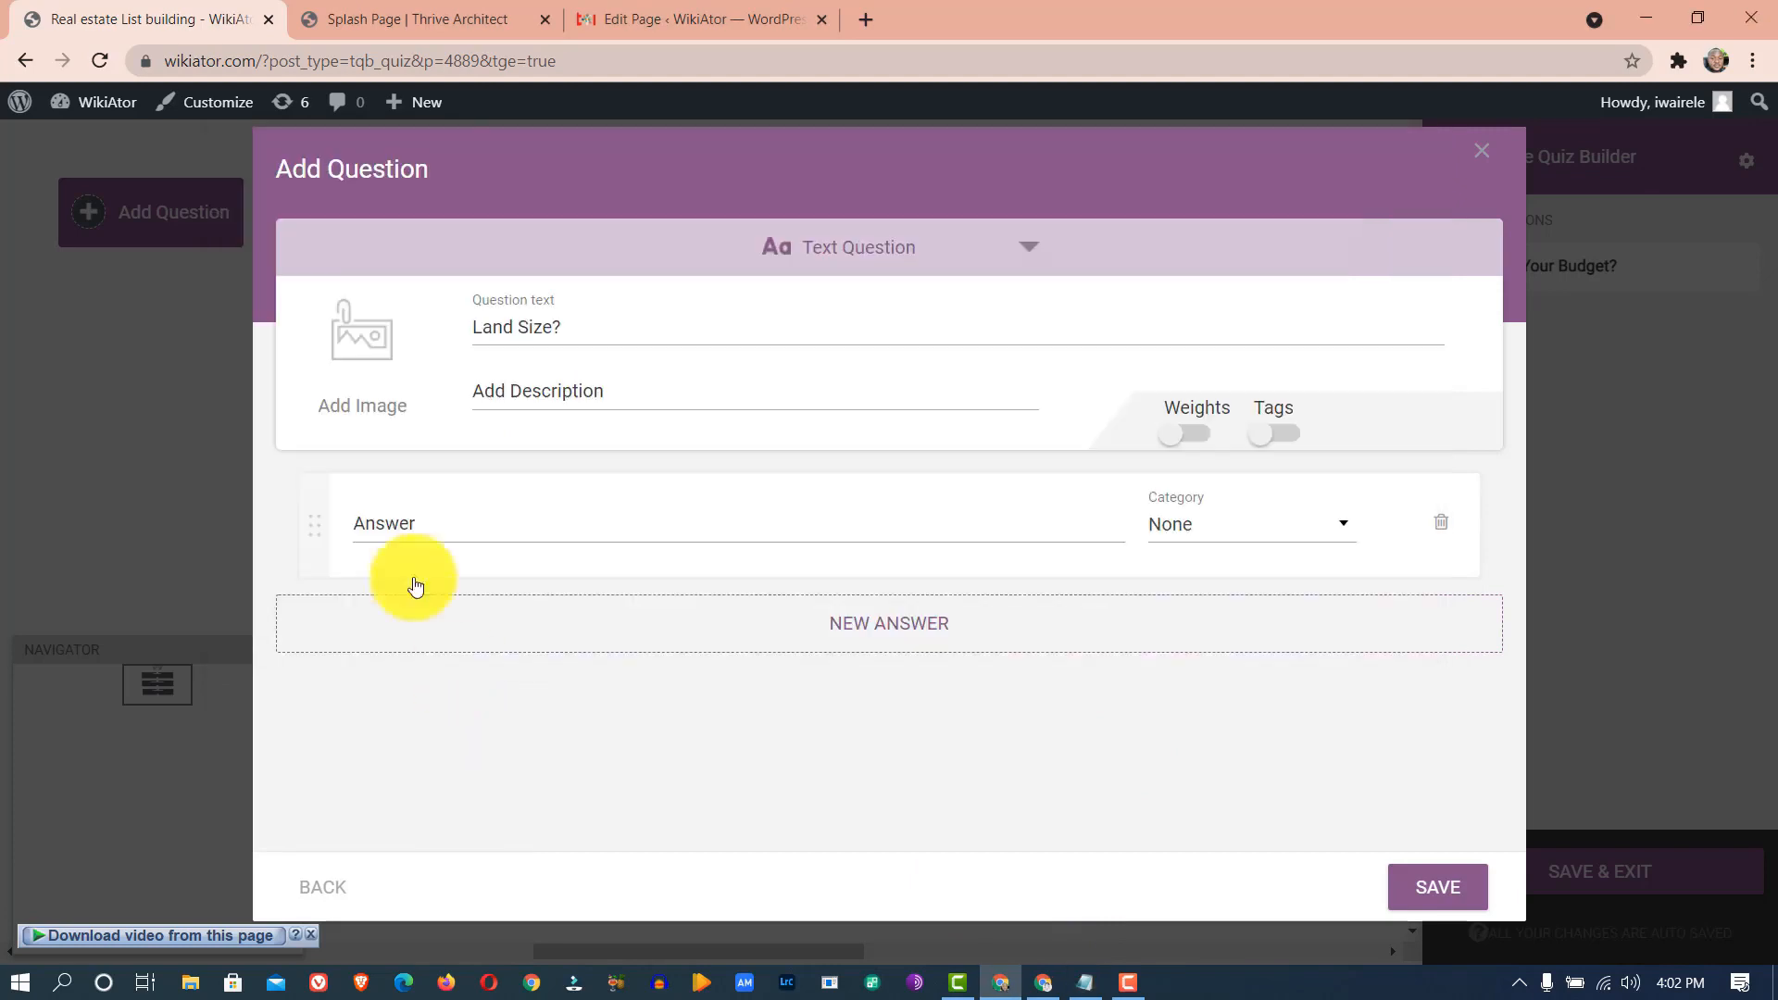
pyautogui.click(405, 525)
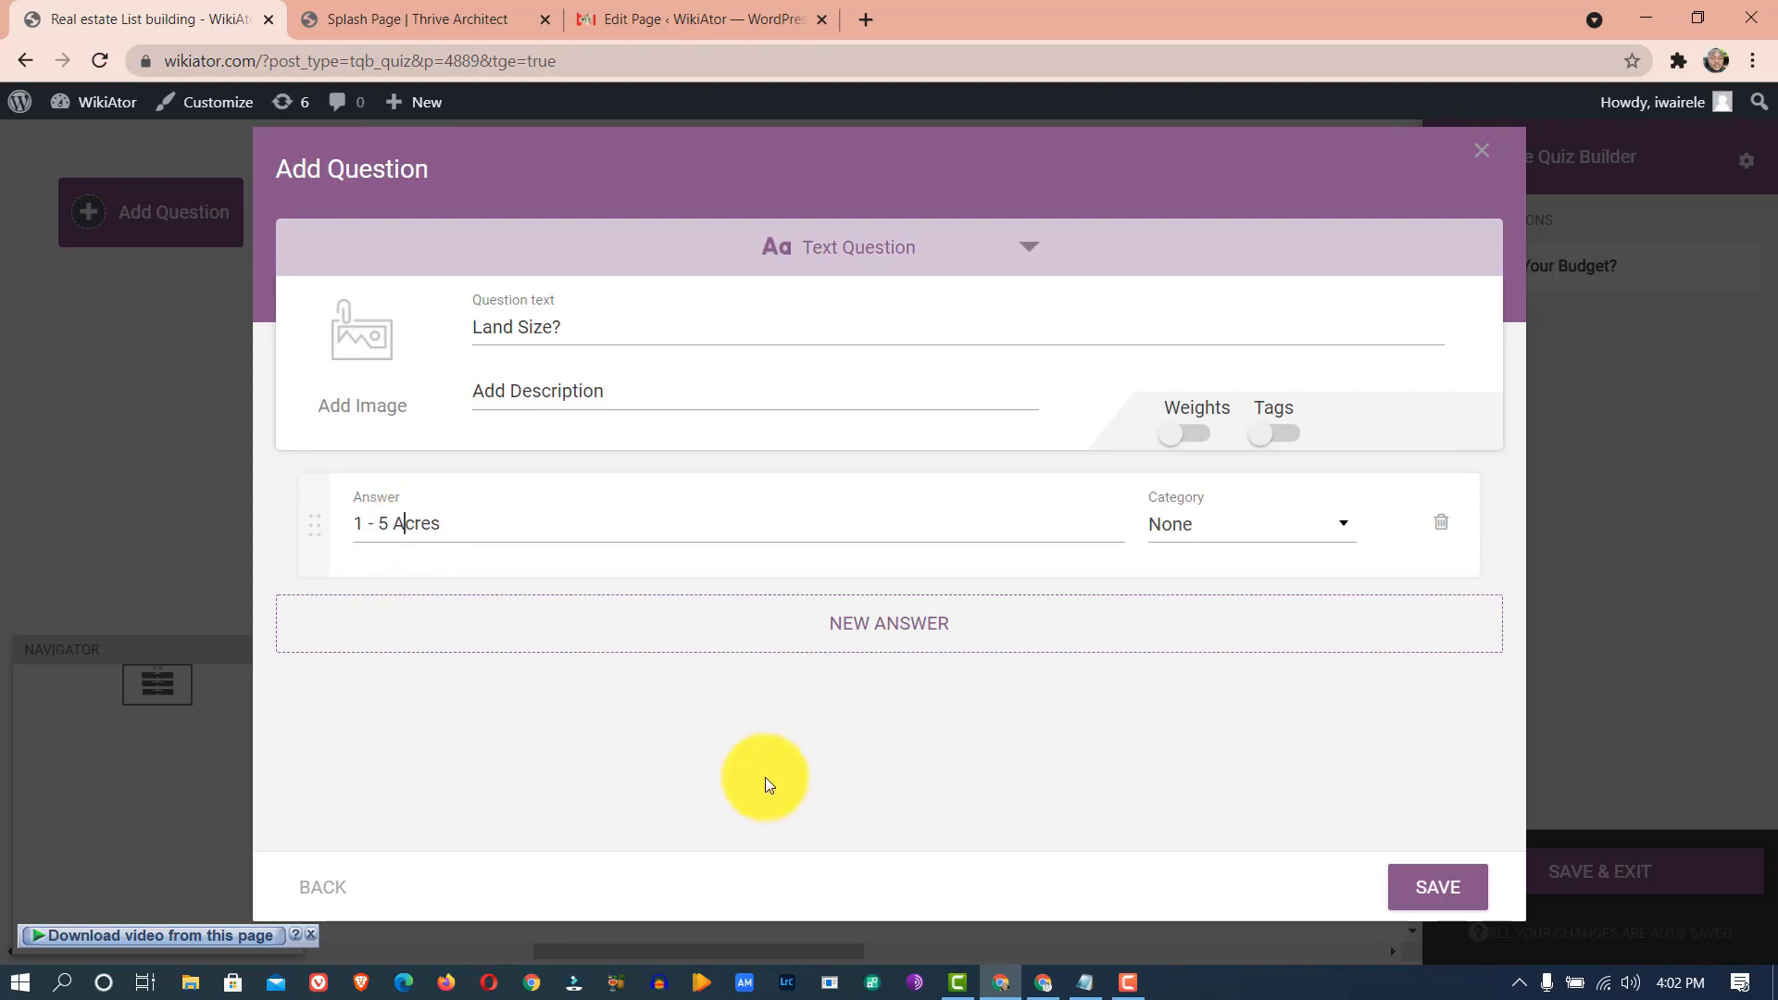
# - Add answers '1 Hectare' and 'Above 2 Hectares', then save the question
pyautogui.click(854, 630)
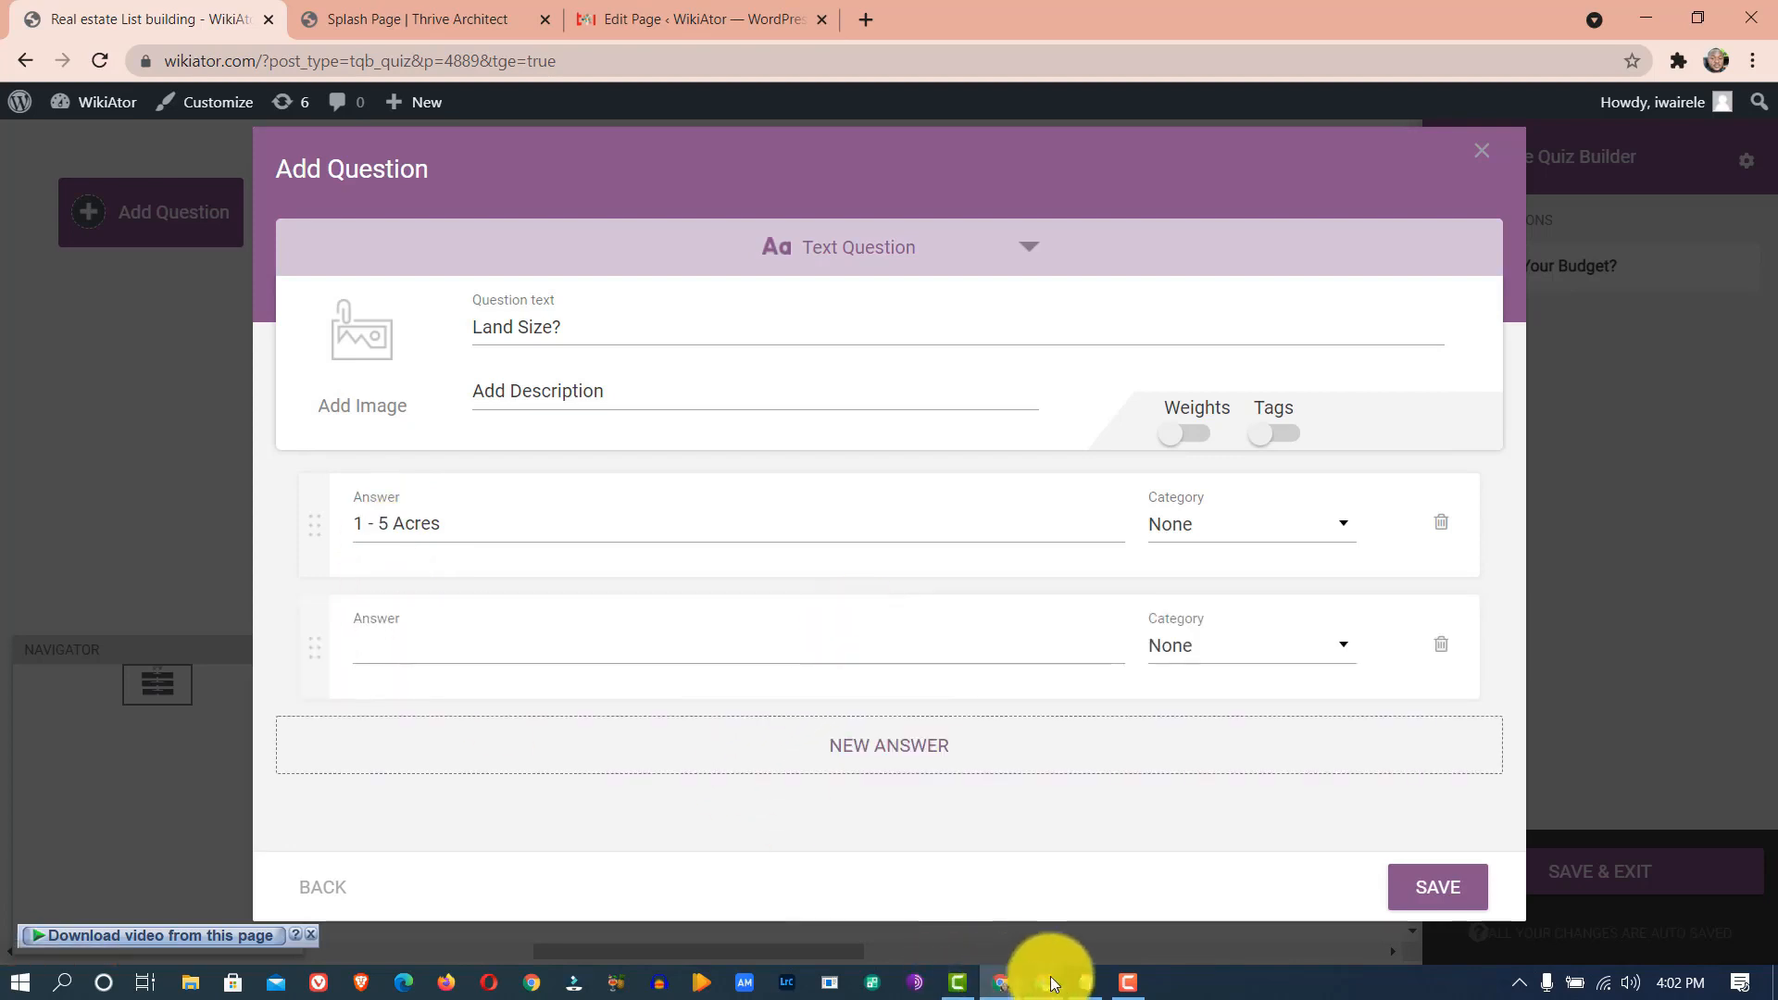
pyautogui.click(1083, 982)
pyautogui.moveTo(337, 436); pyautogui.dragTo(200, 439)
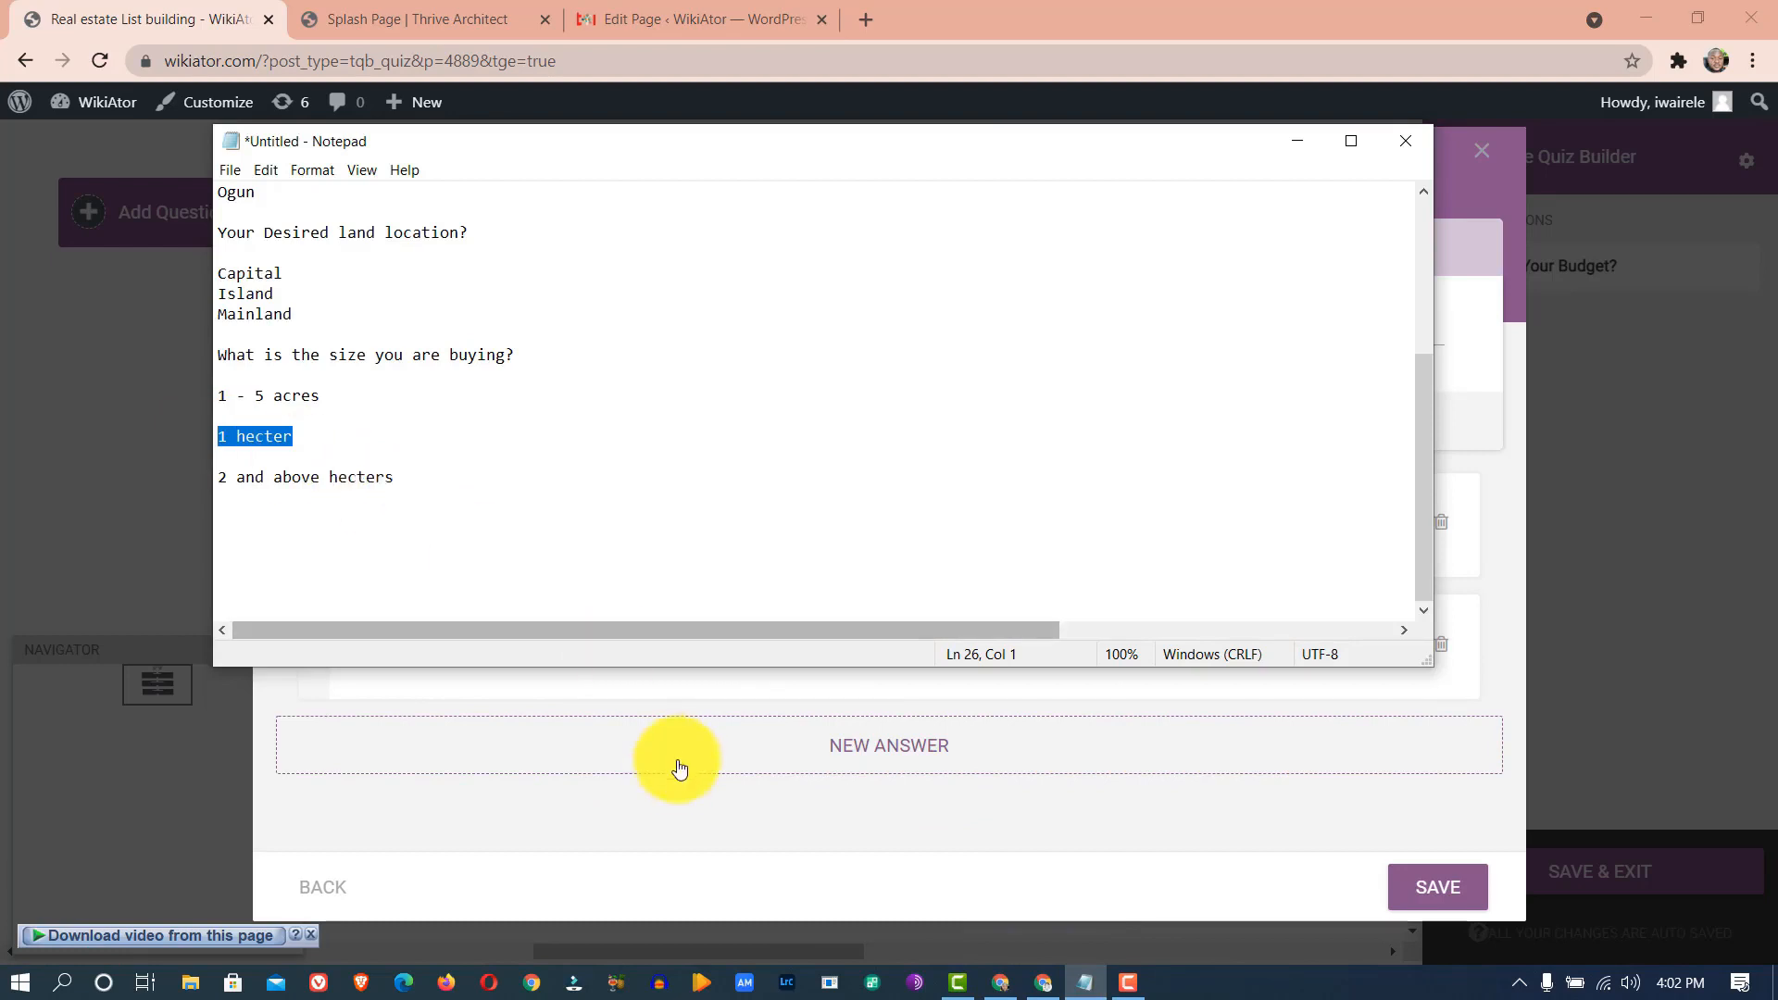
pyautogui.click(676, 812)
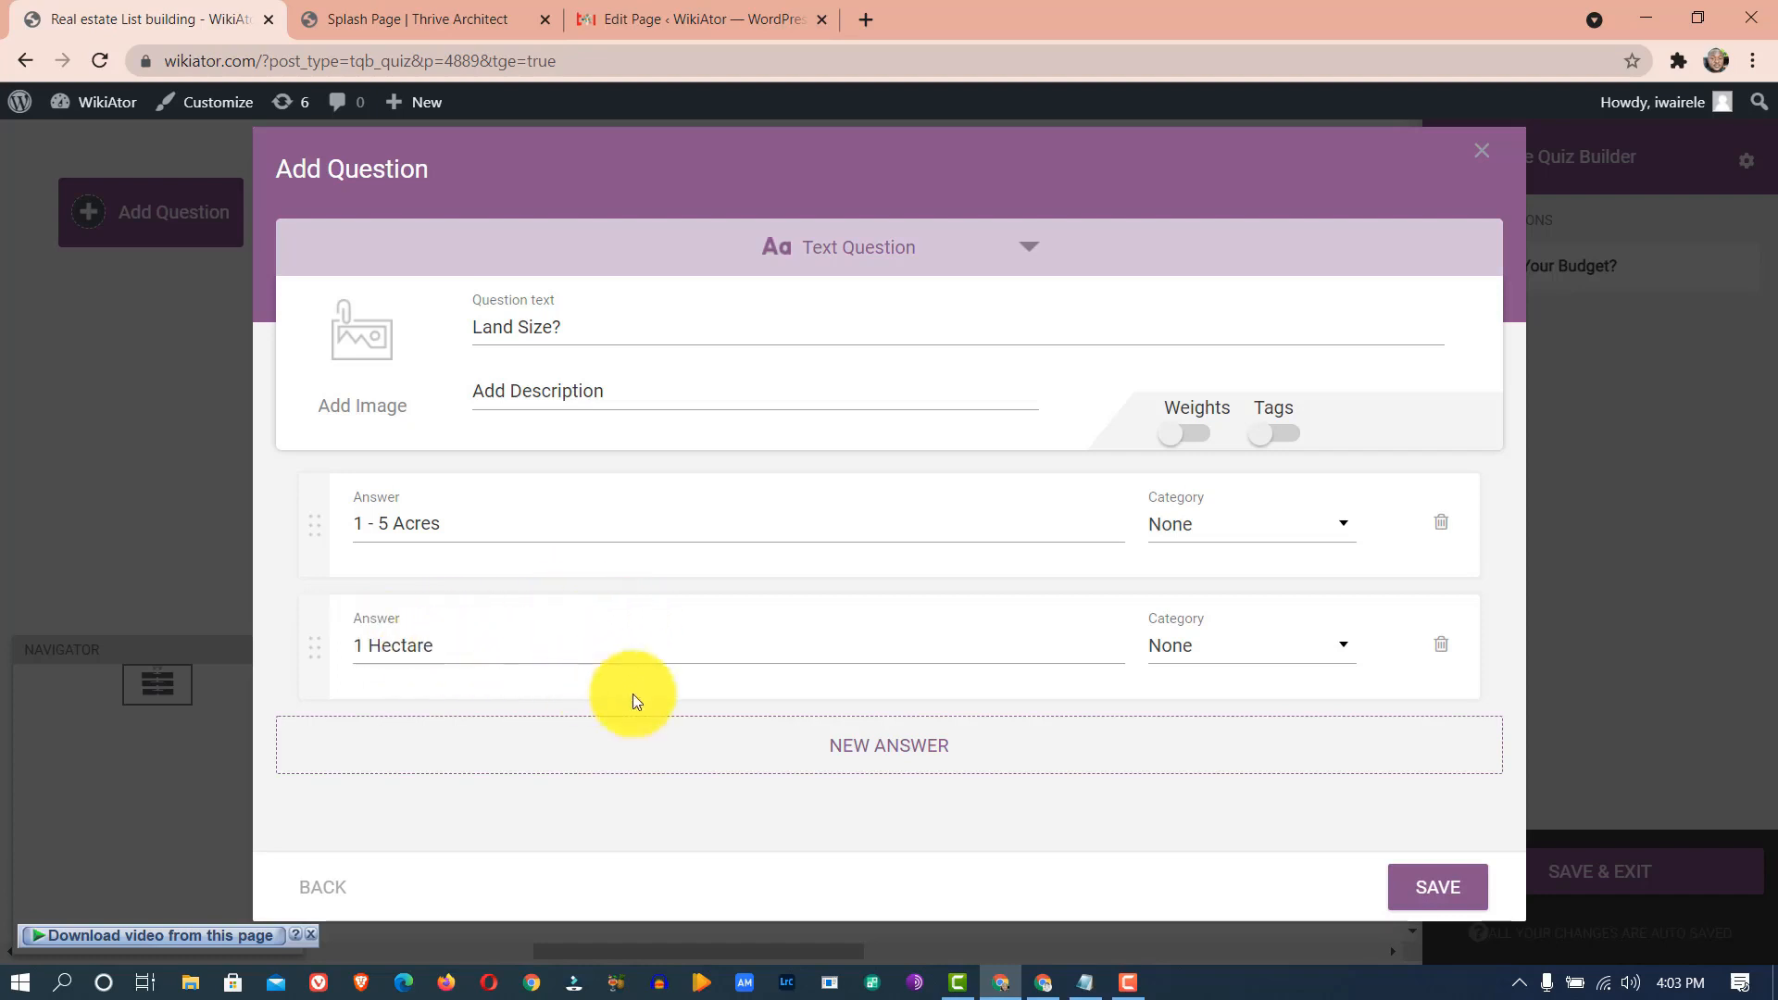
pyautogui.press('BackSpace')
pyautogui.moveTo(490, 649); pyautogui.dragTo(291, 657)
pyautogui.hotkey('ctrl', 'c')
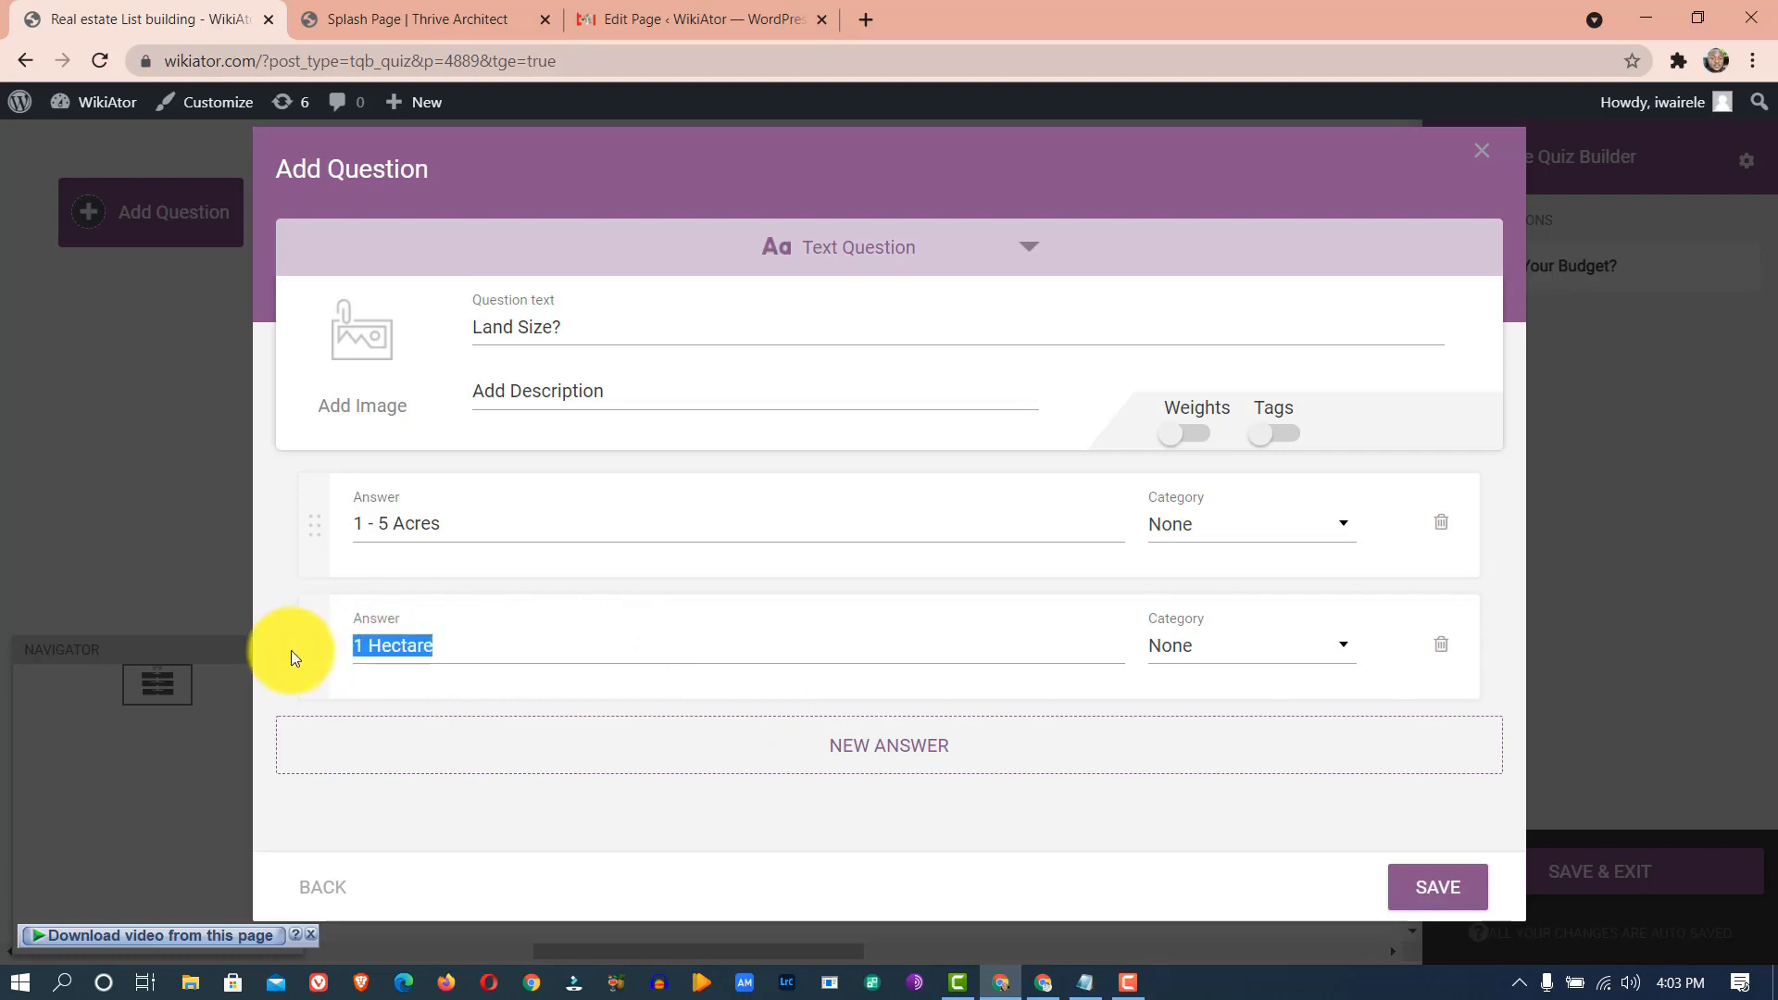
pyautogui.click(889, 744)
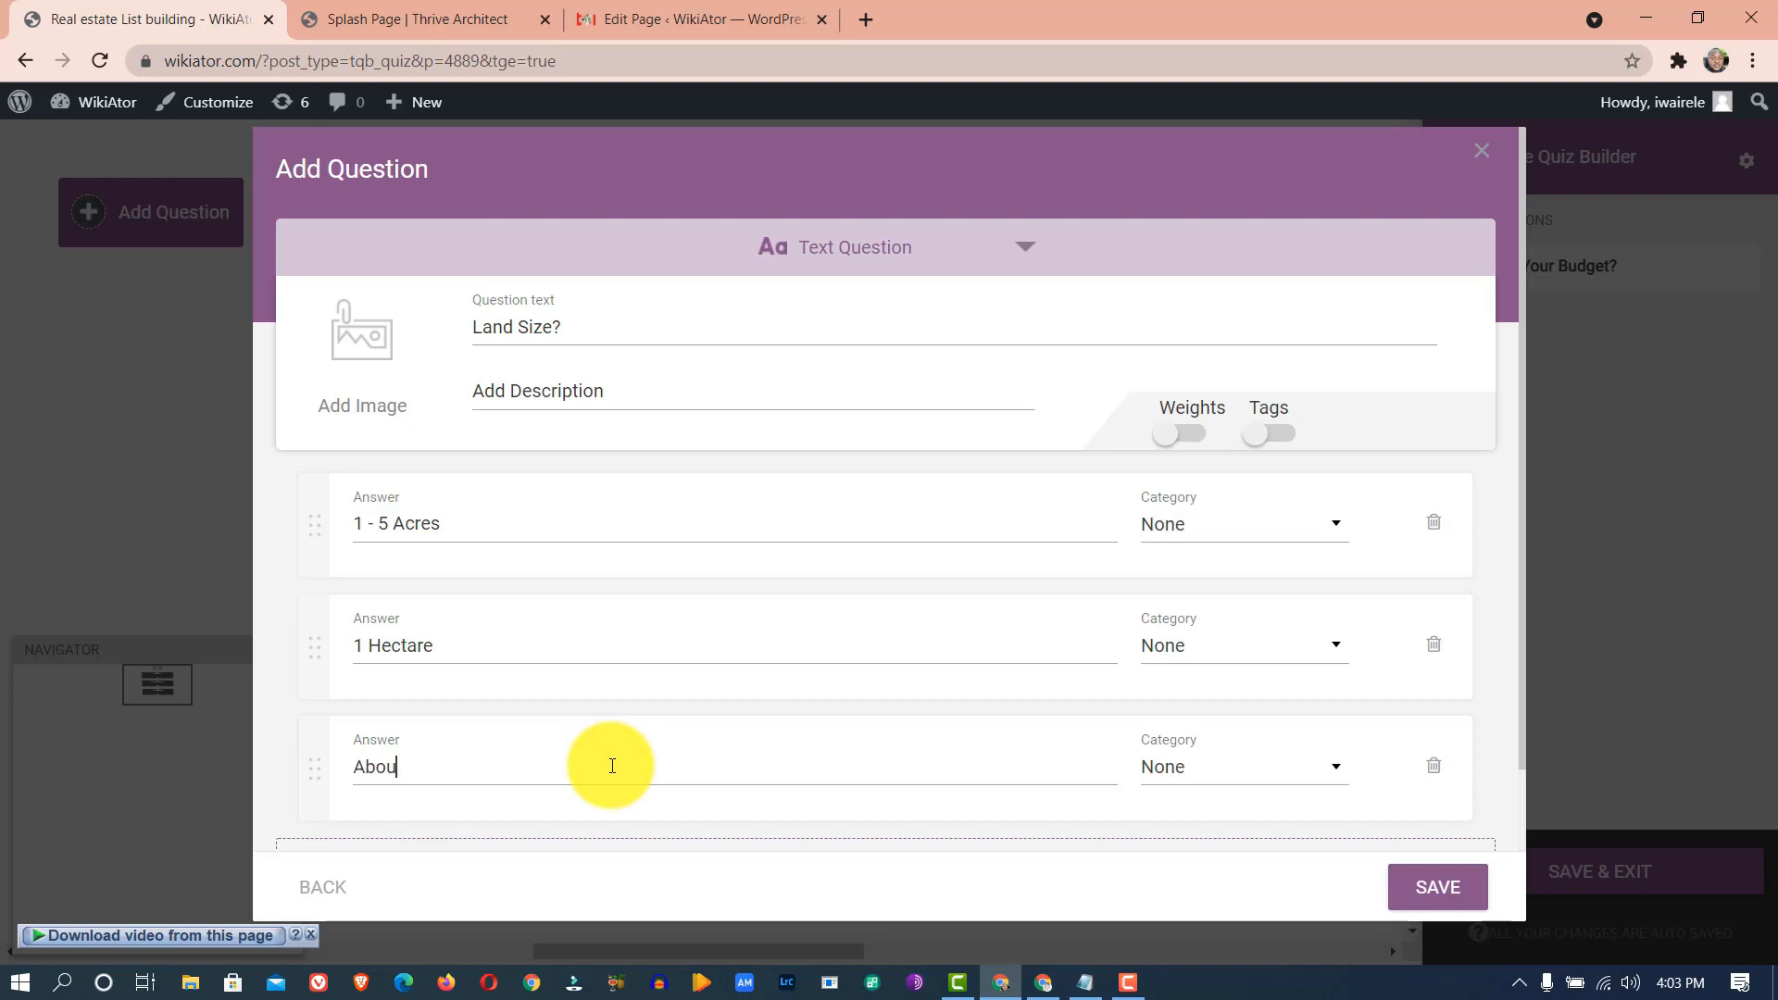
pyautogui.hotkey('ctrl', 'v')
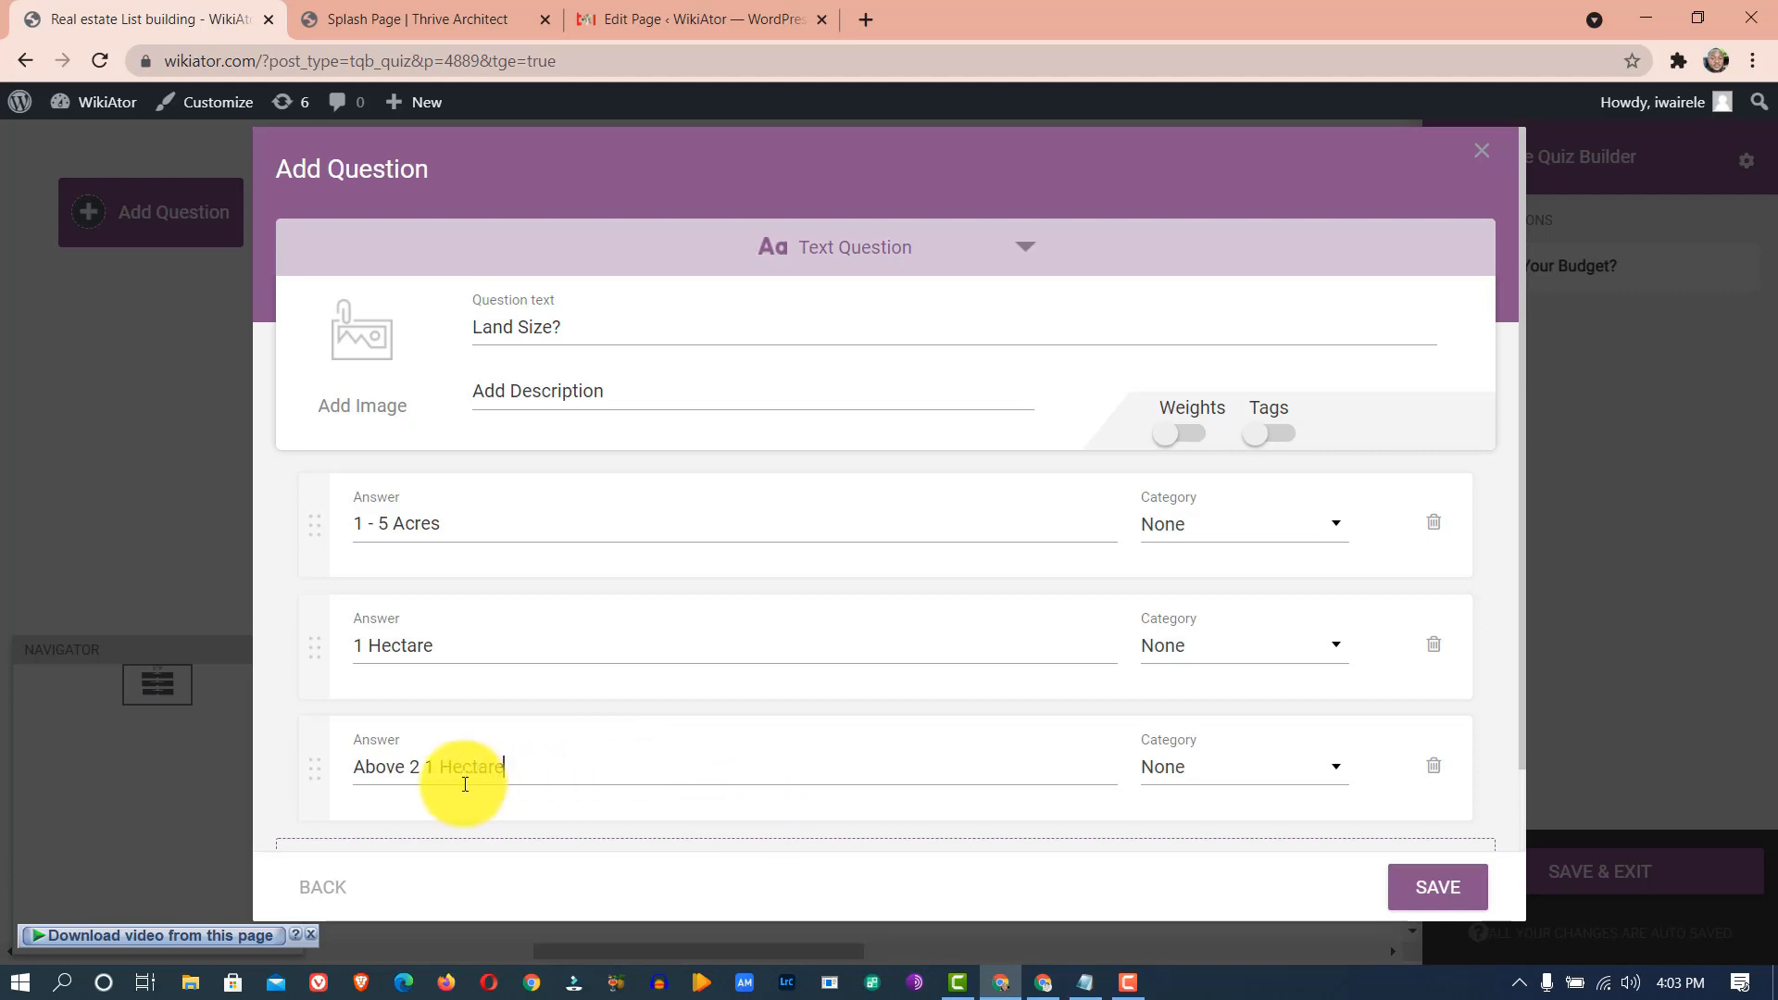
pyautogui.click(440, 766)
pyautogui.press('BackSpace')
pyautogui.press('BackSpace')
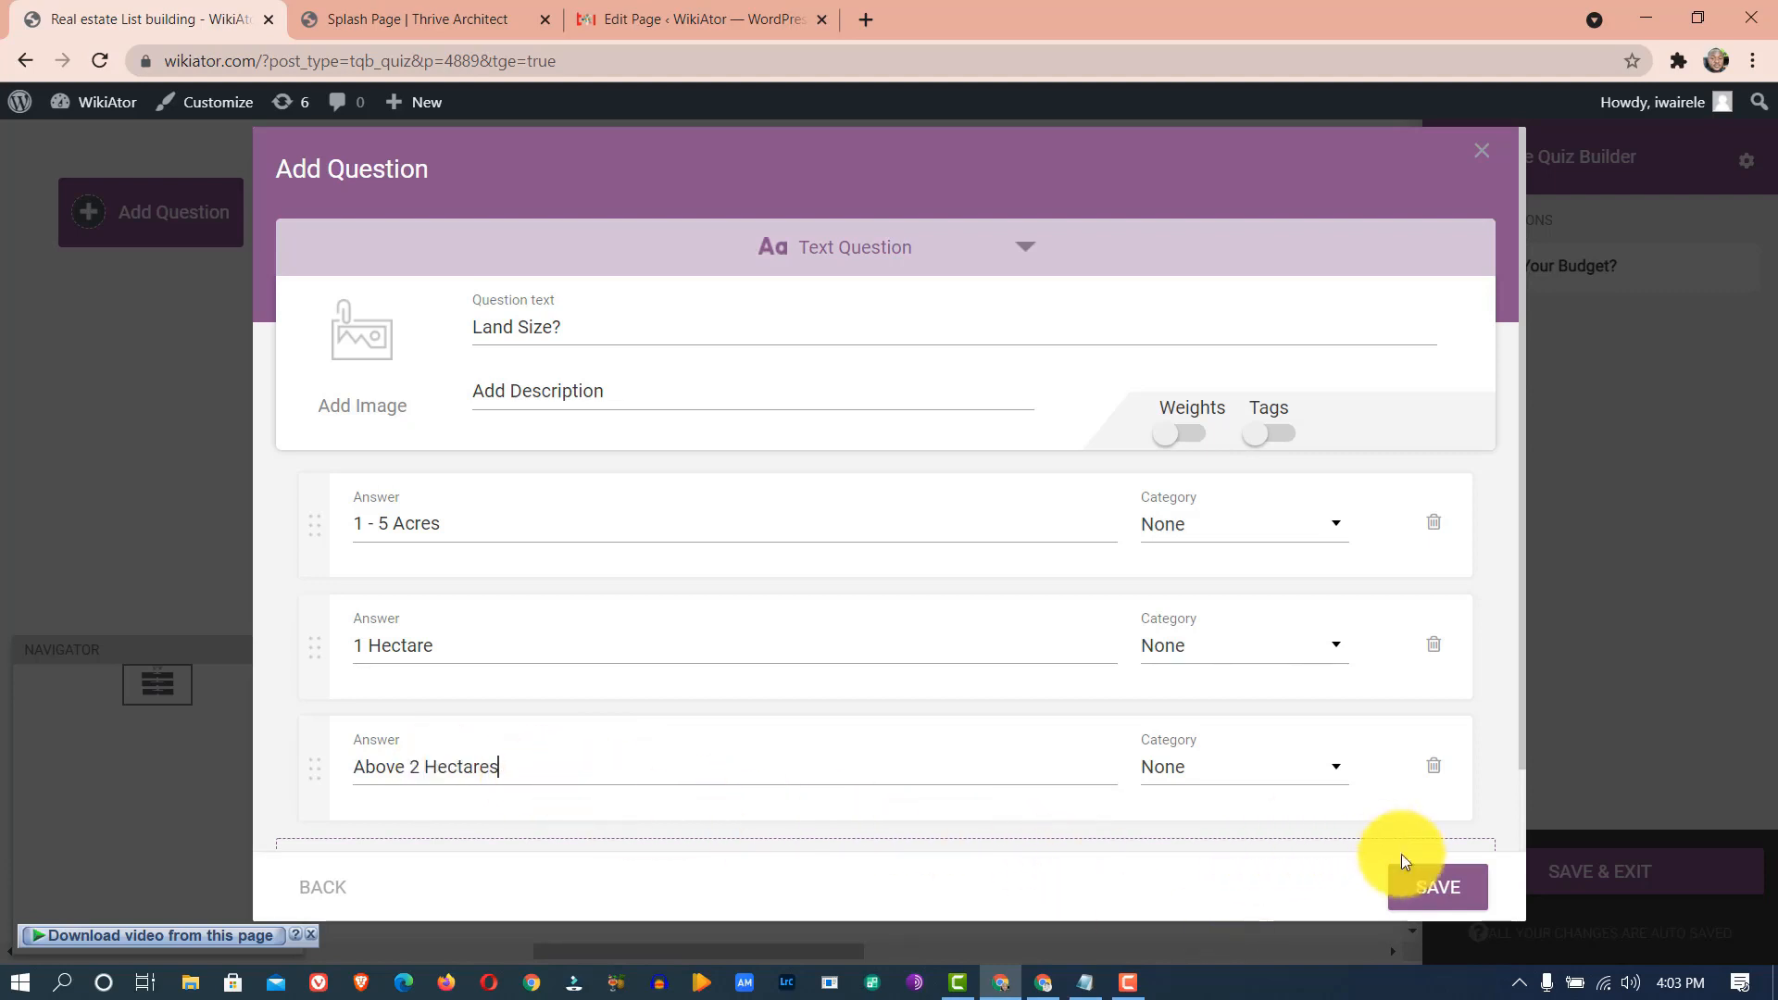
pyautogui.click(1420, 886)
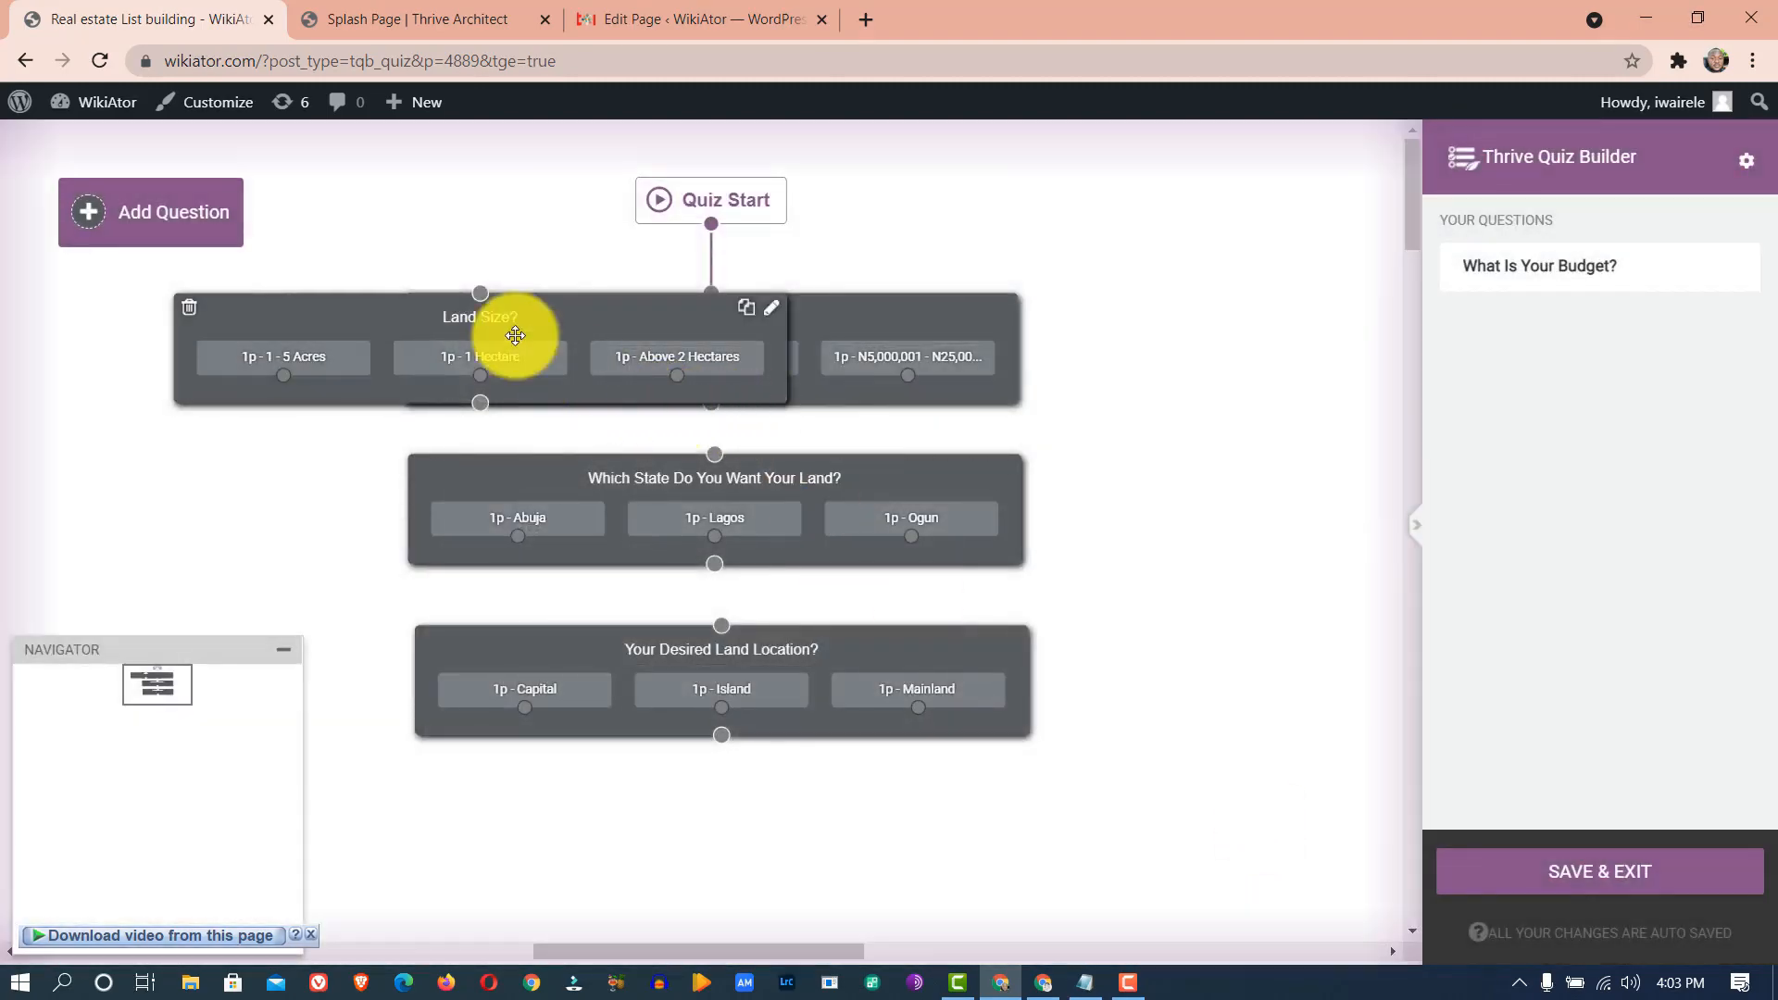
# - Place Land Size? at the bottom and connect budget, state, land location and Land Size? in order
pyautogui.moveTo(516, 335); pyautogui.dragTo(759, 481)
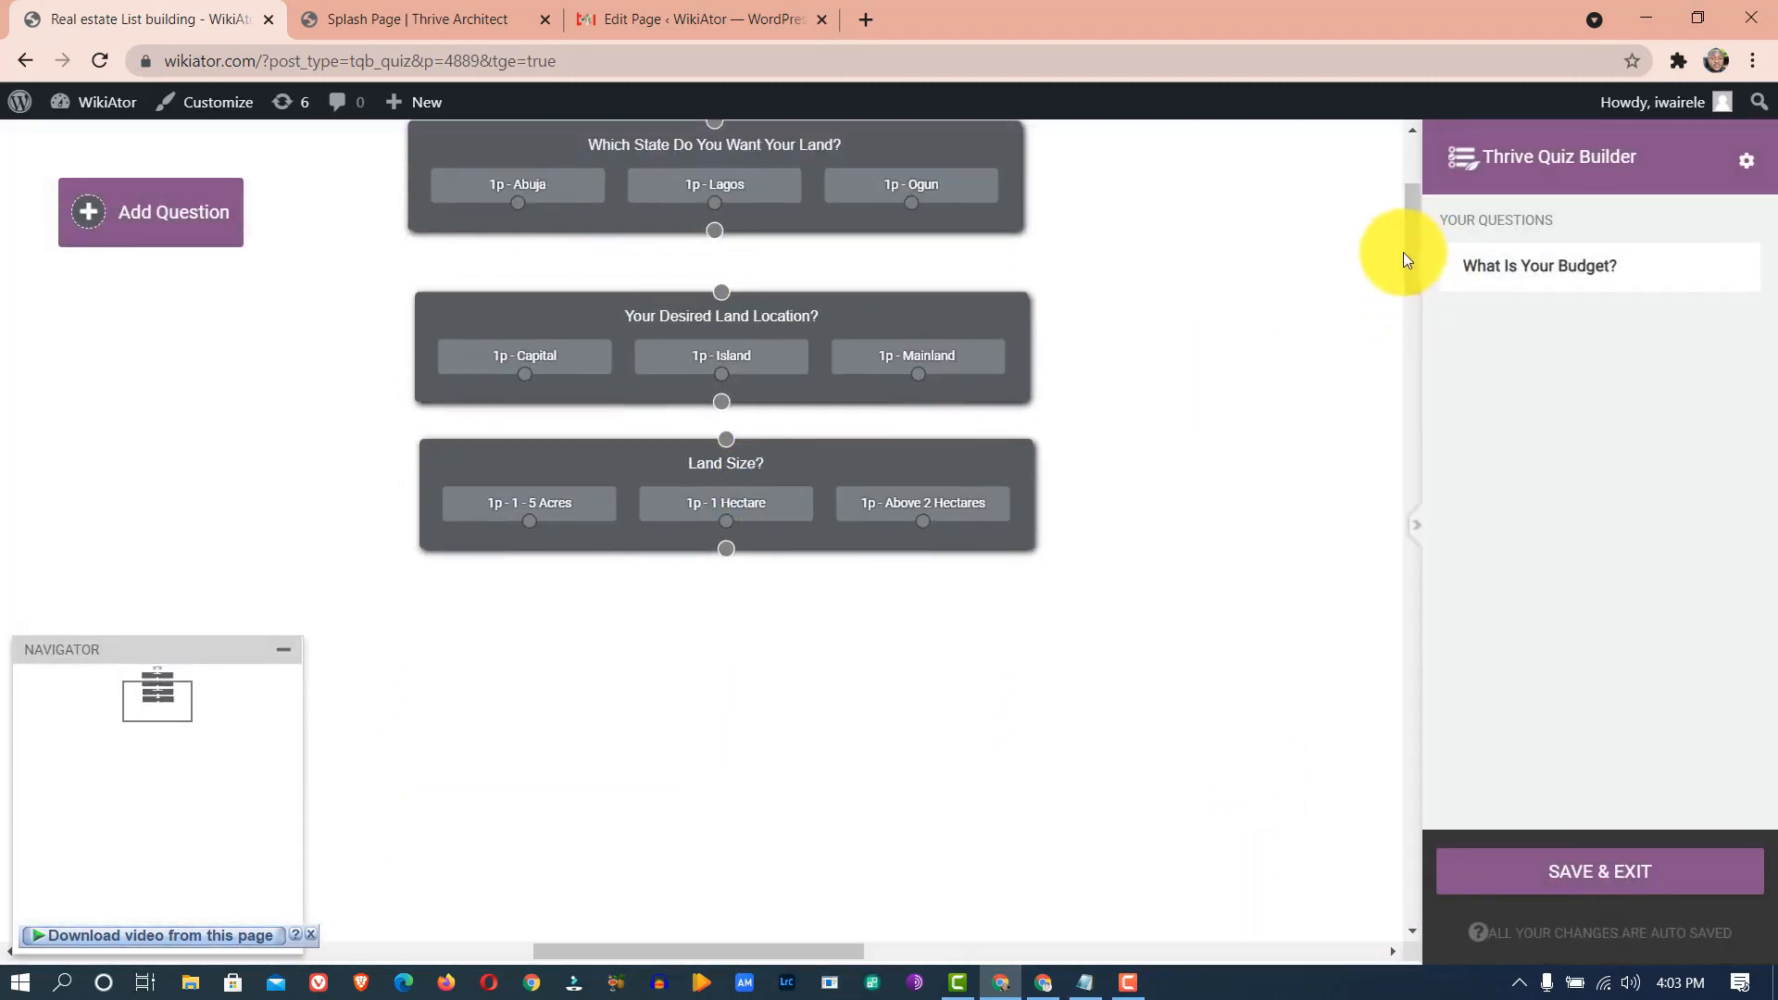
pyautogui.moveTo(1409, 246); pyautogui.dragTo(1413, 193)
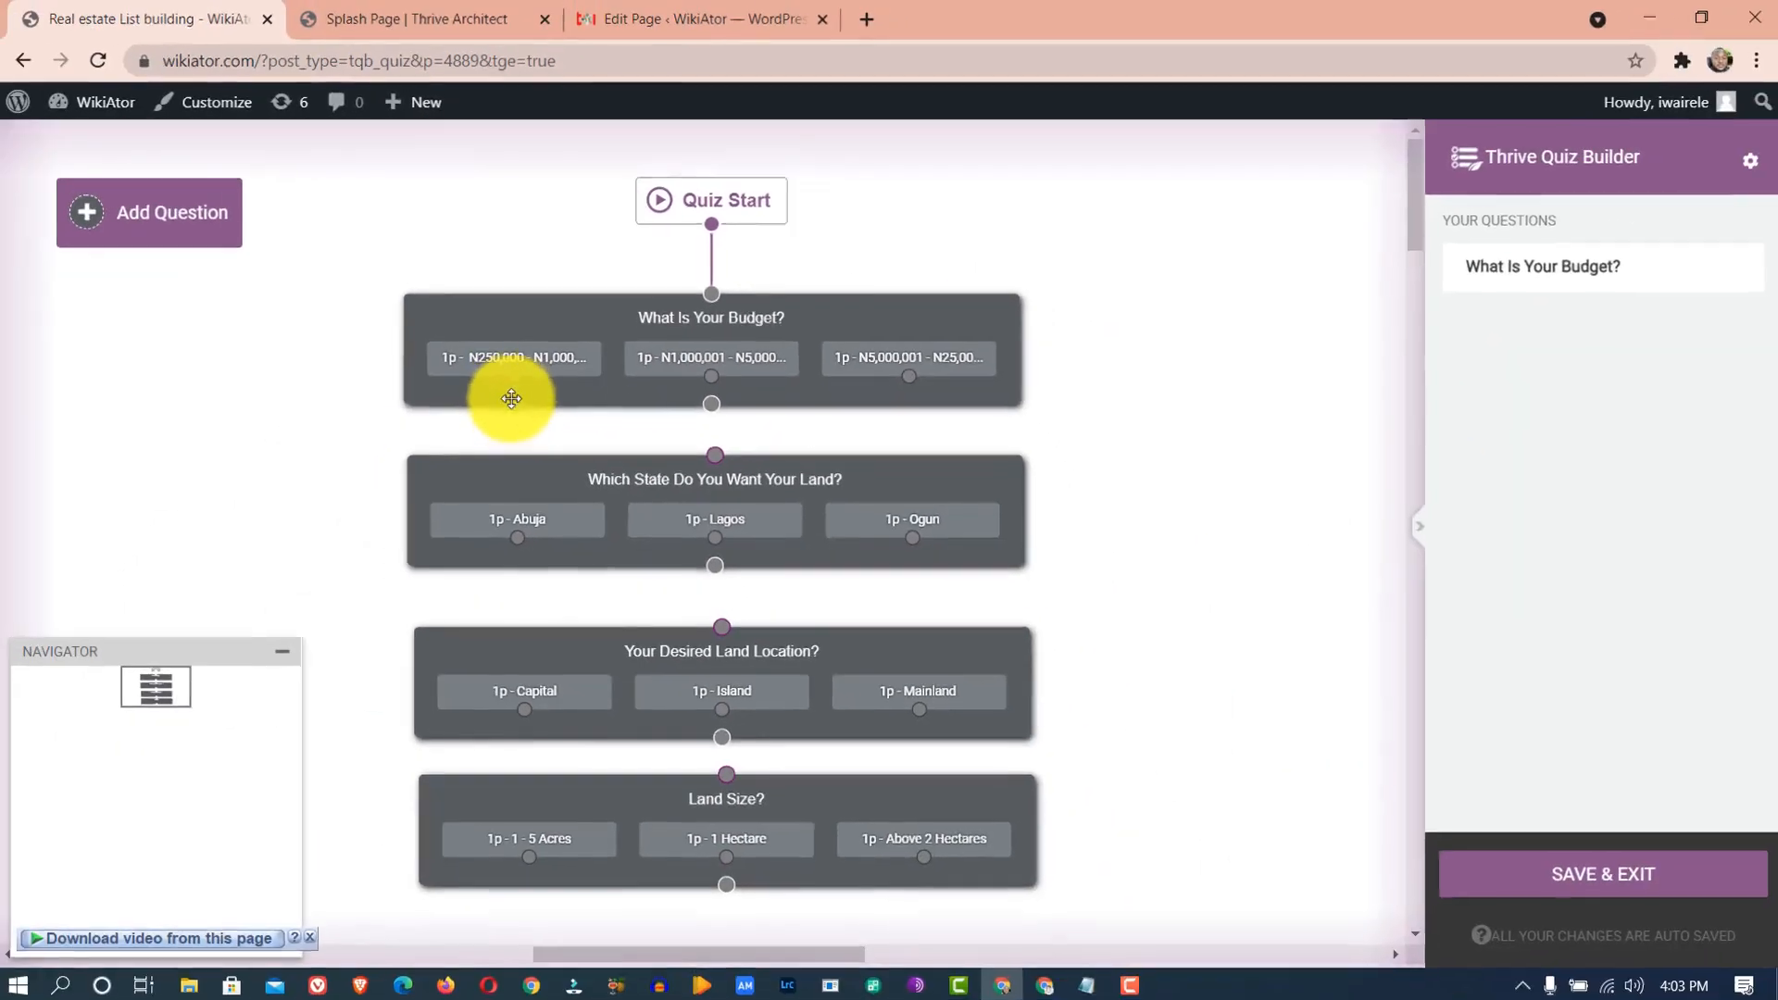
pyautogui.moveTo(389, 794); pyautogui.dragTo(380, 999)
pyautogui.moveTo(511, 469); pyautogui.dragTo(515, 541)
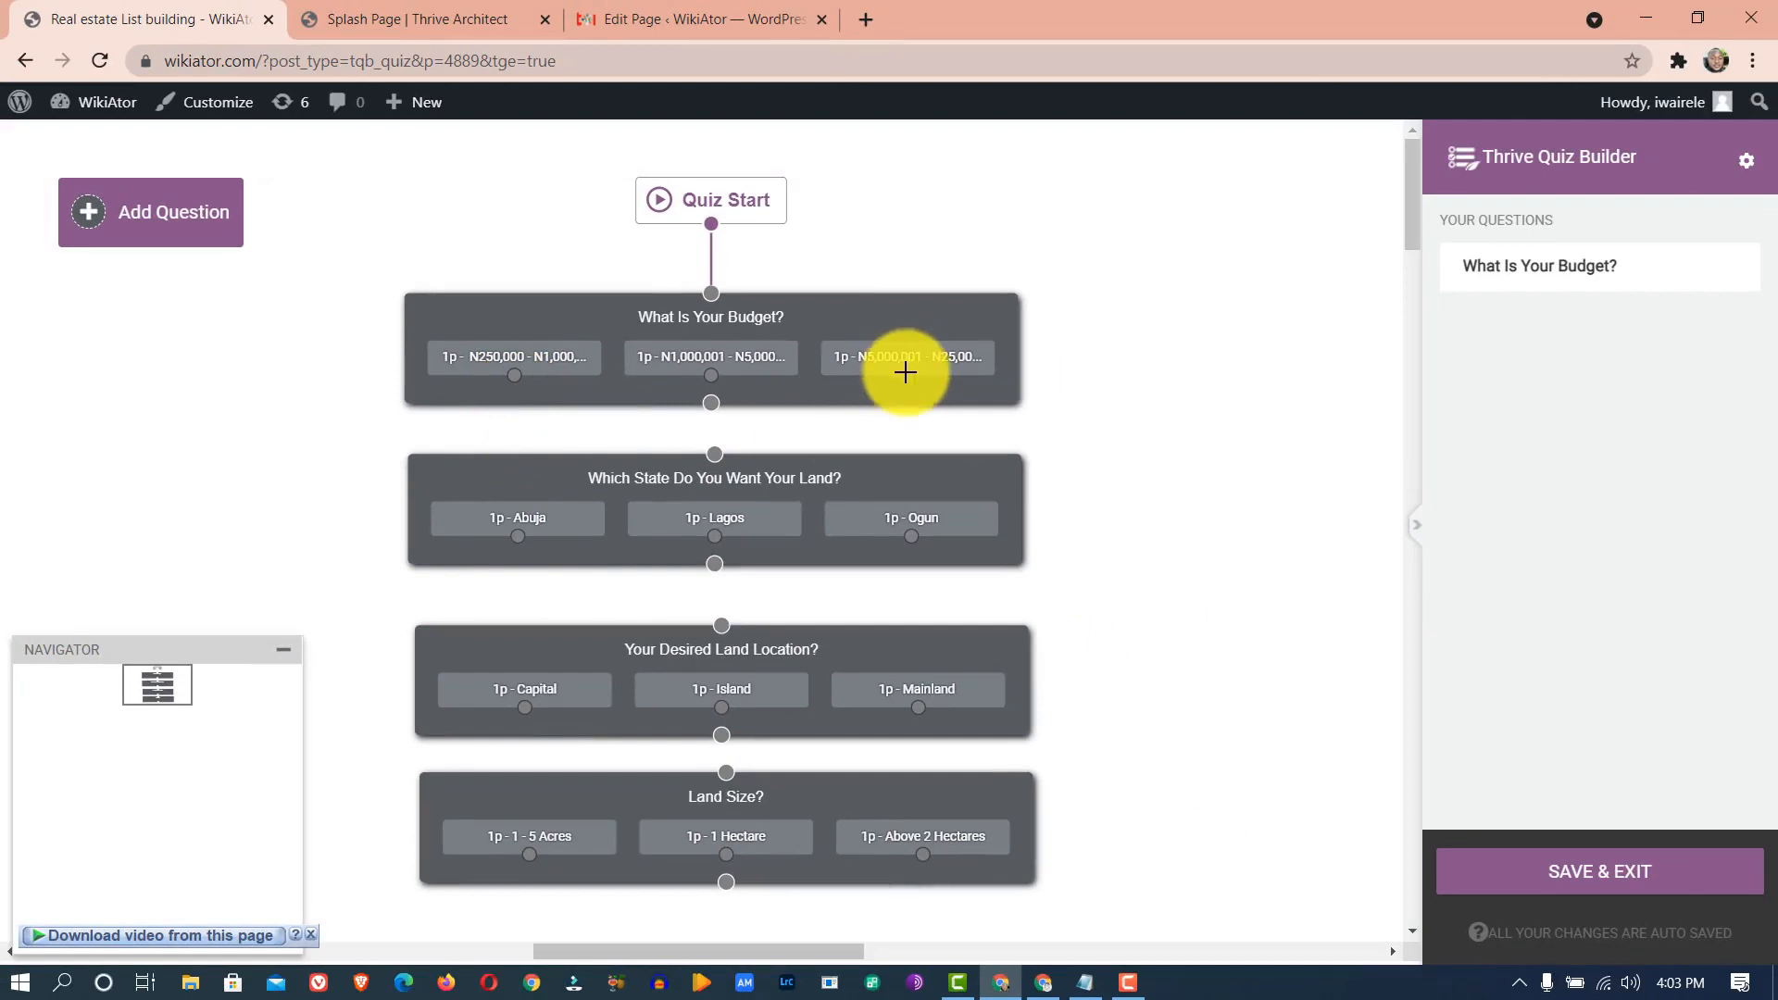
pyautogui.moveTo(905, 400)
pyautogui.mouseDown()
pyautogui.moveTo(905, 547)
pyautogui.moveTo(908, 414)
pyautogui.mouseUp()
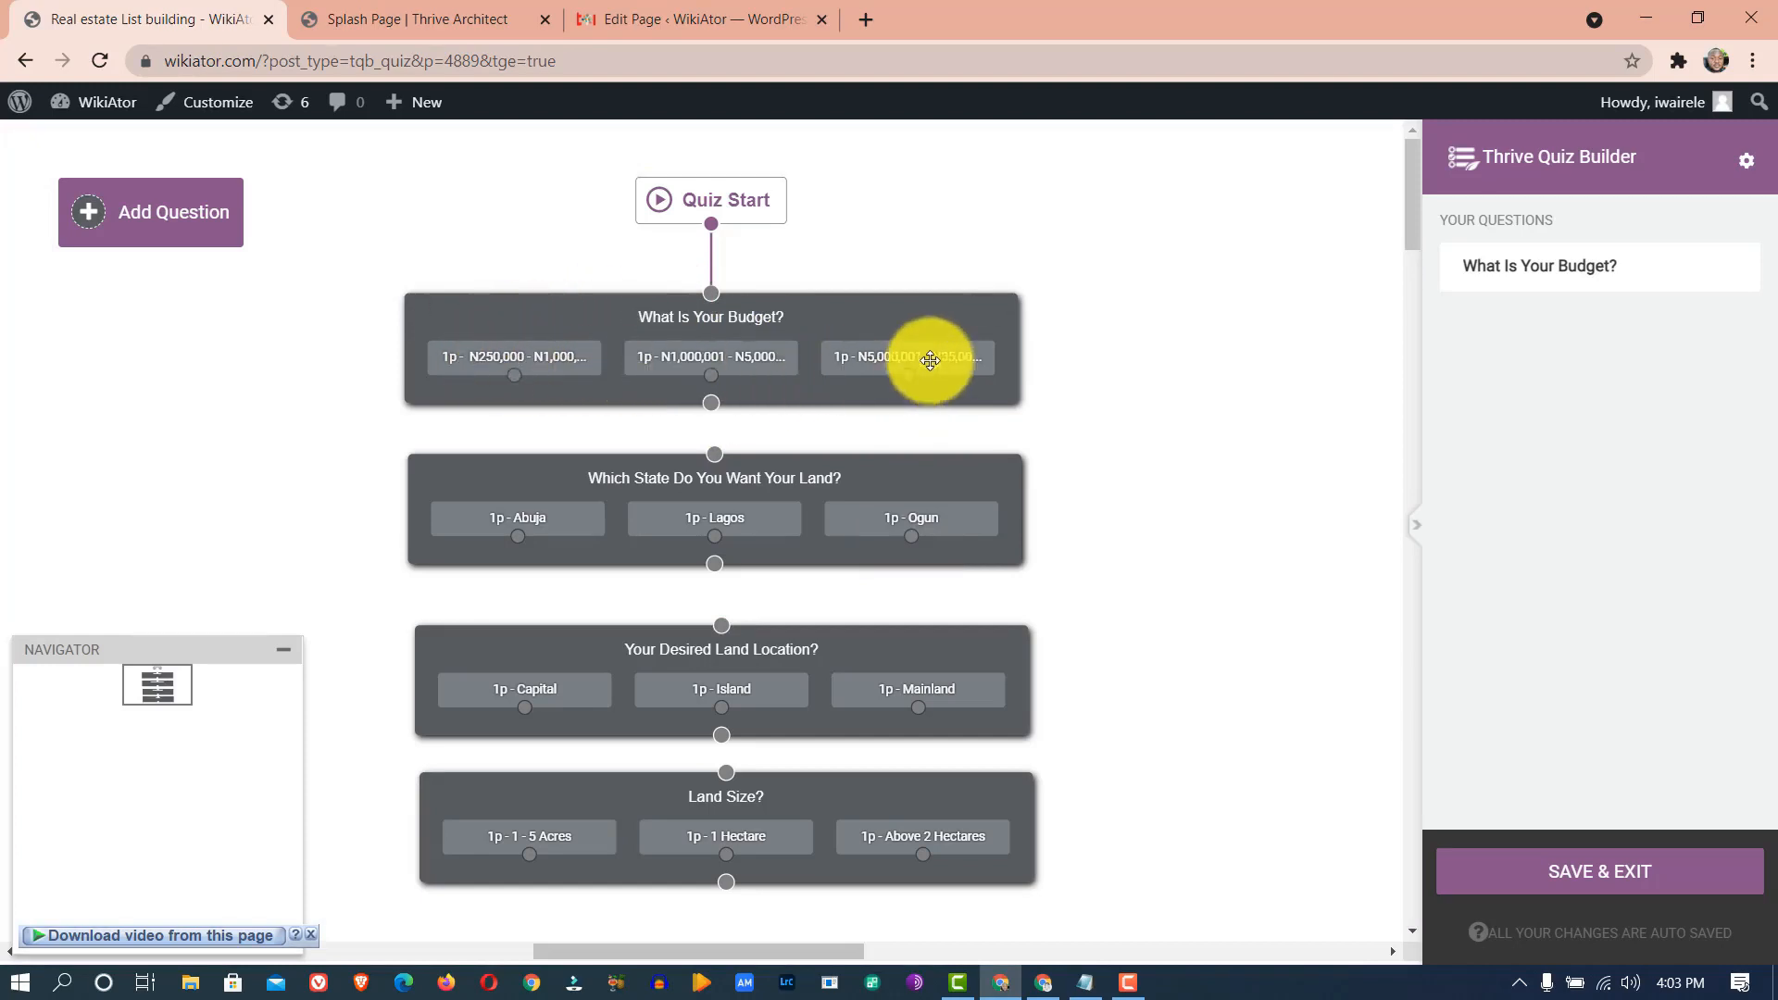
pyautogui.moveTo(711, 406); pyautogui.dragTo(714, 455)
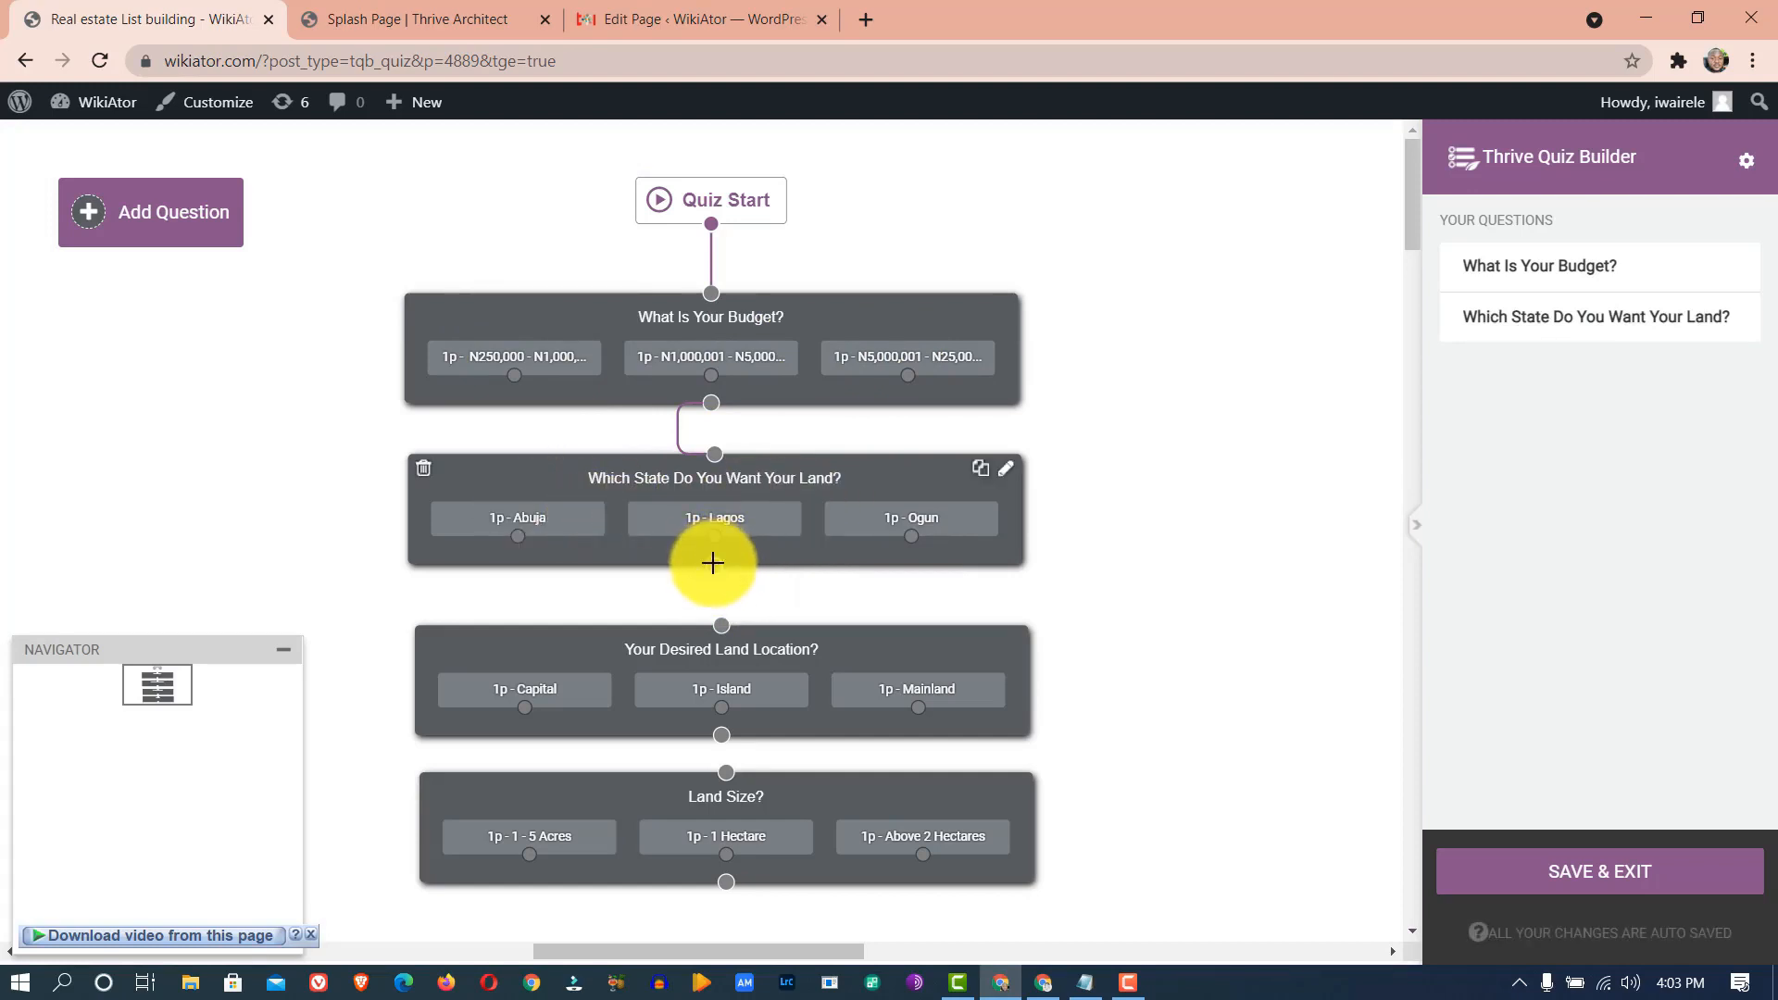
pyautogui.moveTo(714, 566); pyautogui.dragTo(721, 624)
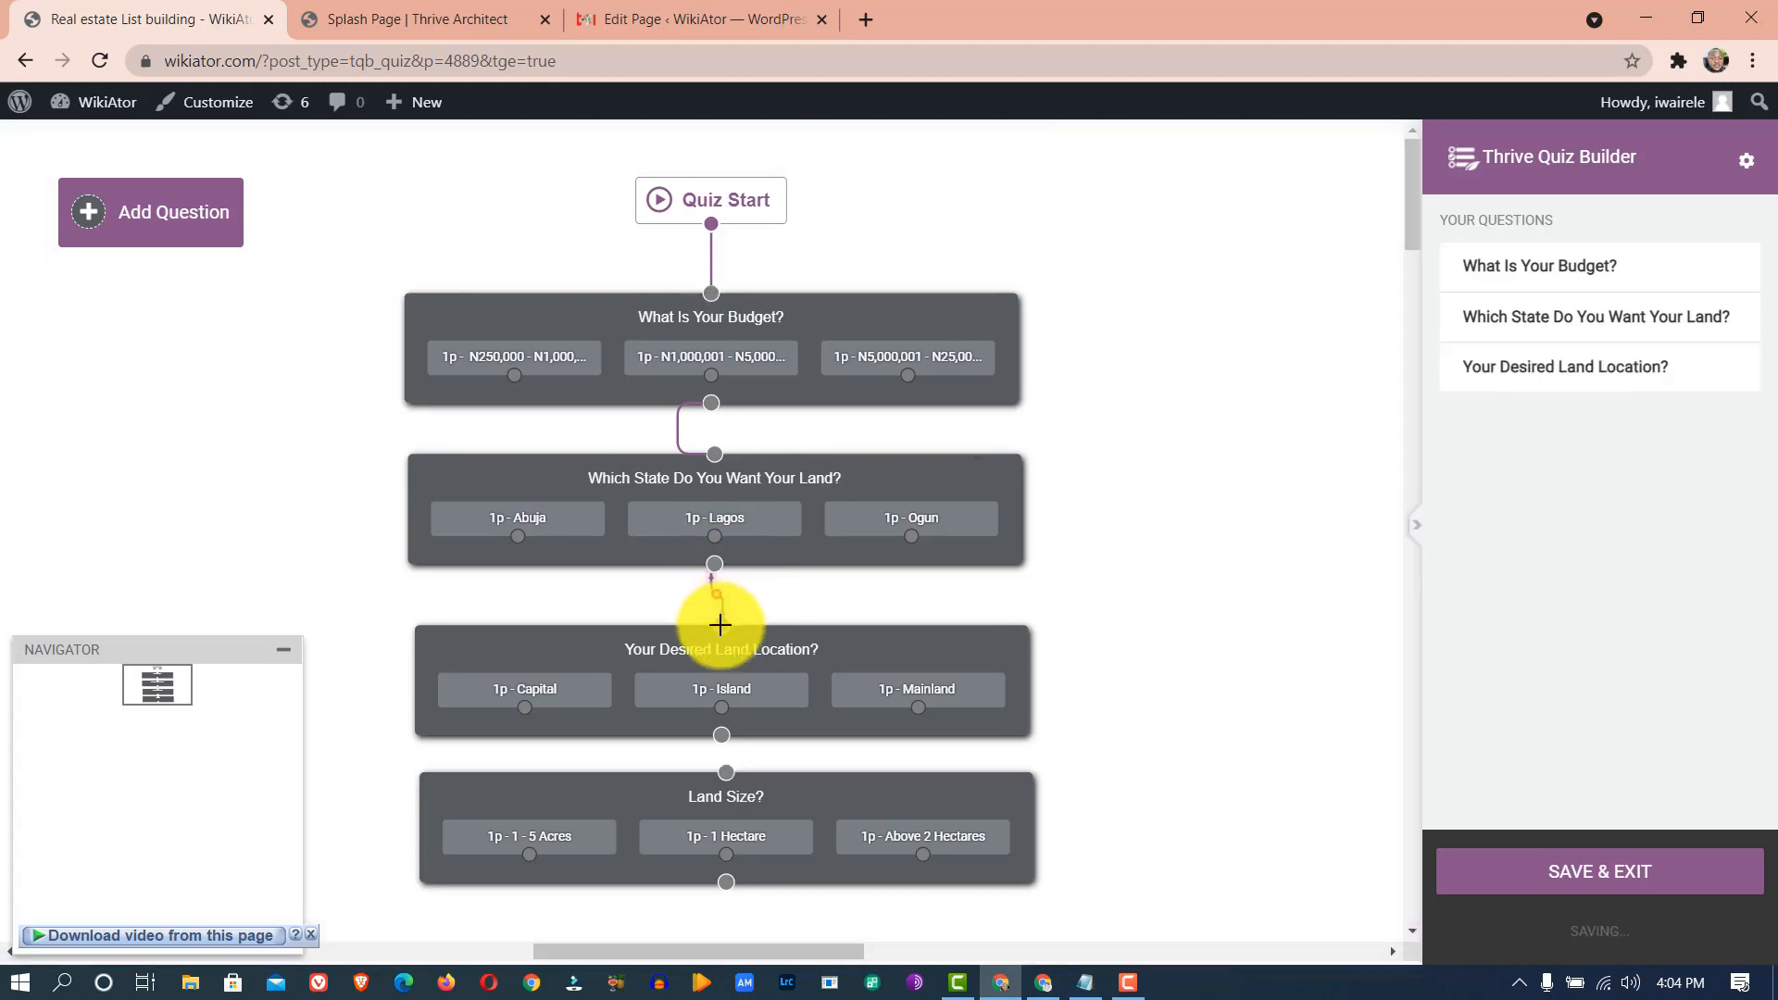
pyautogui.moveTo(723, 737); pyautogui.dragTo(785, 865)
pyautogui.moveTo(772, 663)
pyautogui.mouseDown()
pyautogui.moveTo(773, 700)
pyautogui.moveTo(771, 673)
pyautogui.mouseUp()
pyautogui.moveTo(765, 472); pyautogui.dragTo(774, 501)
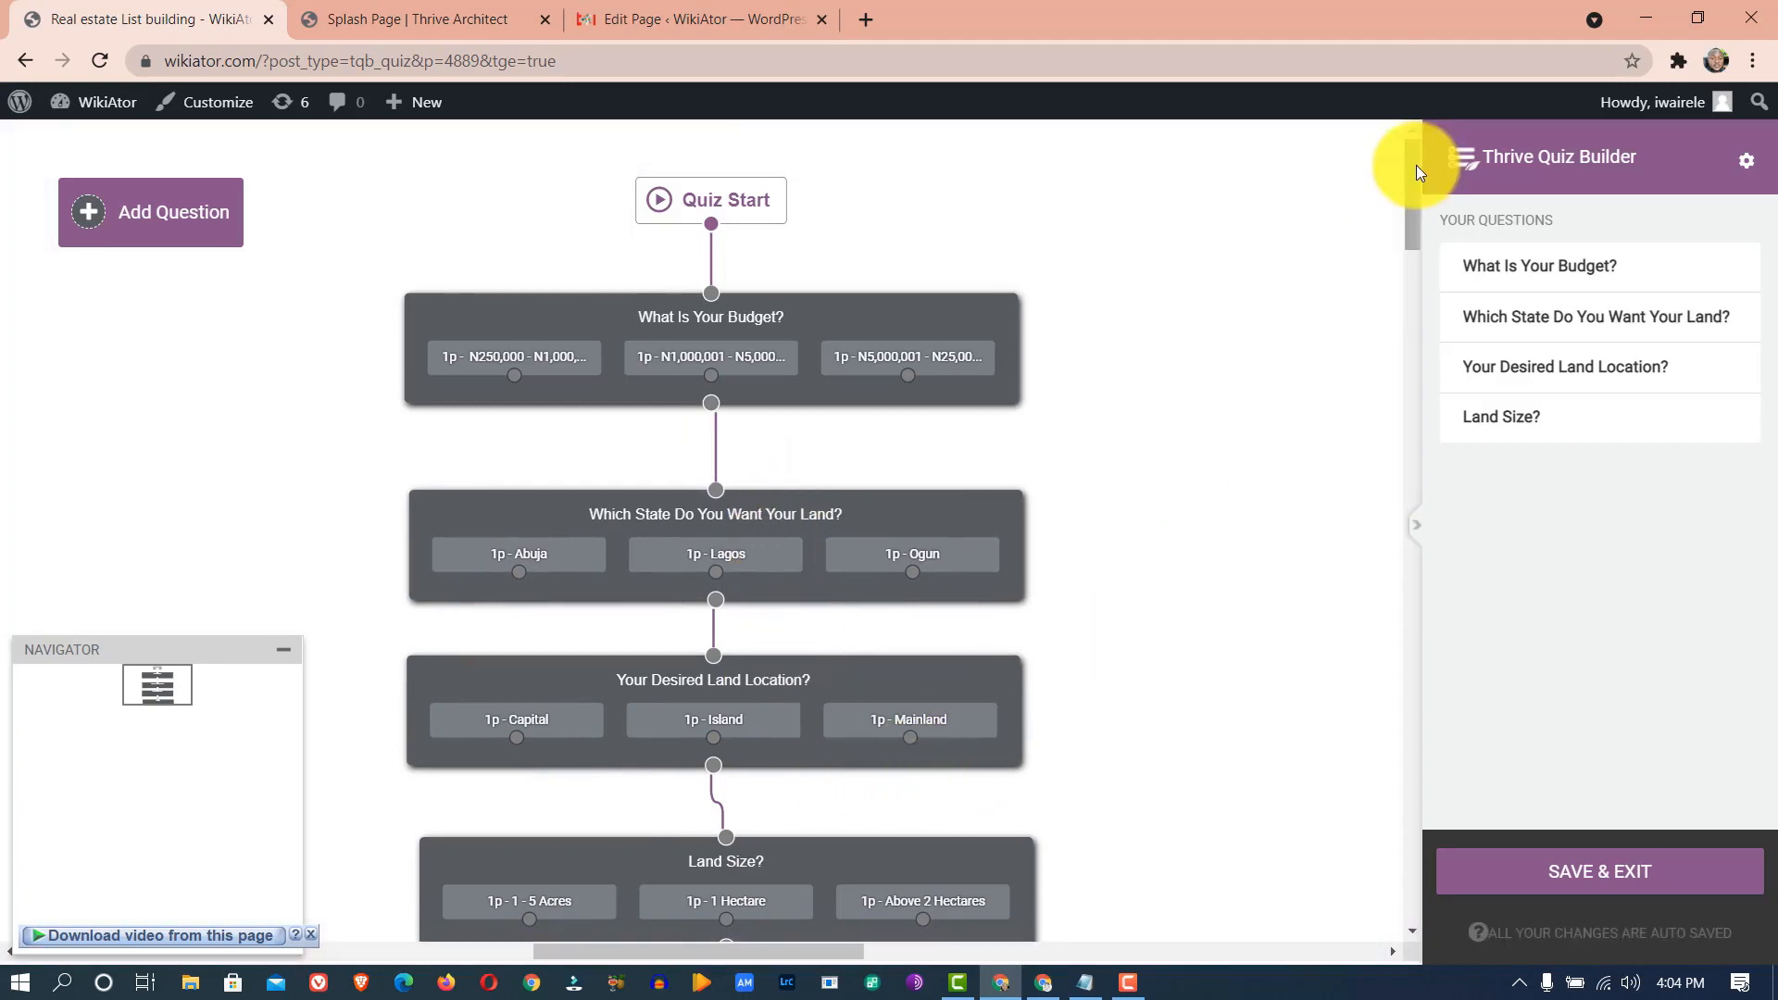
pyautogui.scroll(-4, 940, 270)
# - Replace the first budget answer's connector with a direct link from the budget question to State
pyautogui.moveTo(889, 487)
pyautogui.mouseDown()
pyautogui.moveTo(886, 630)
pyautogui.moveTo(871, 500)
pyautogui.mouseUp()
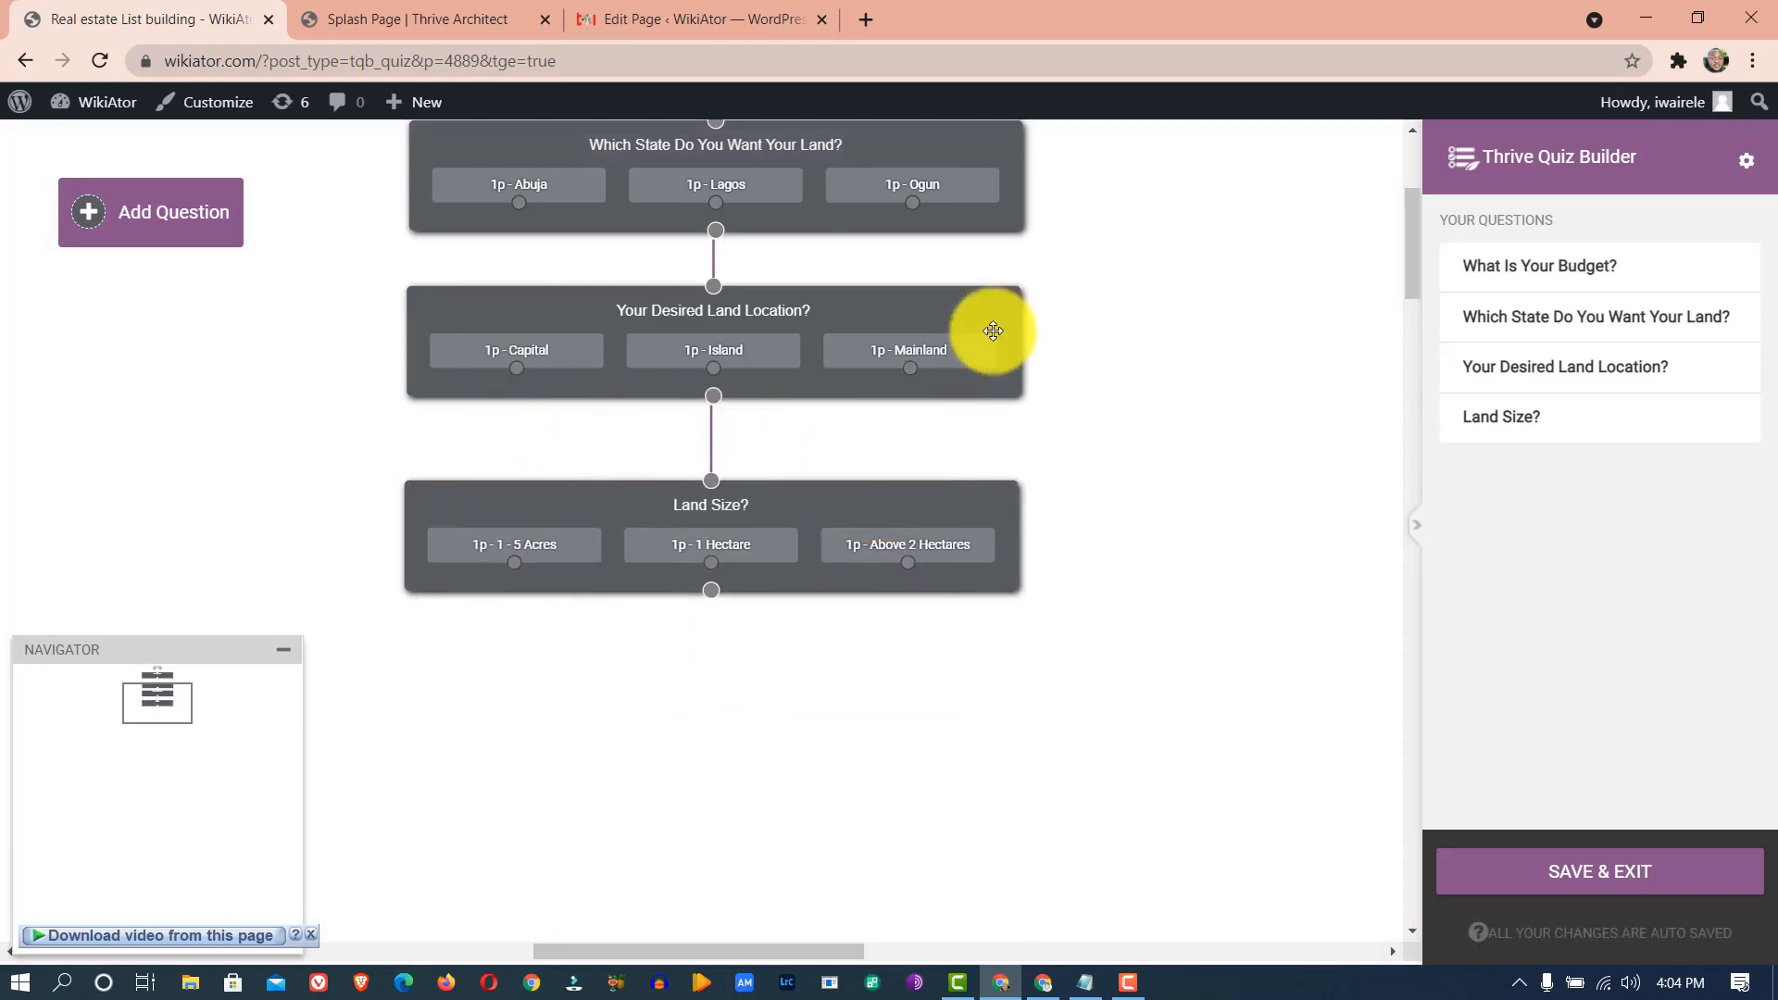
pyautogui.scroll(4, 993, 332)
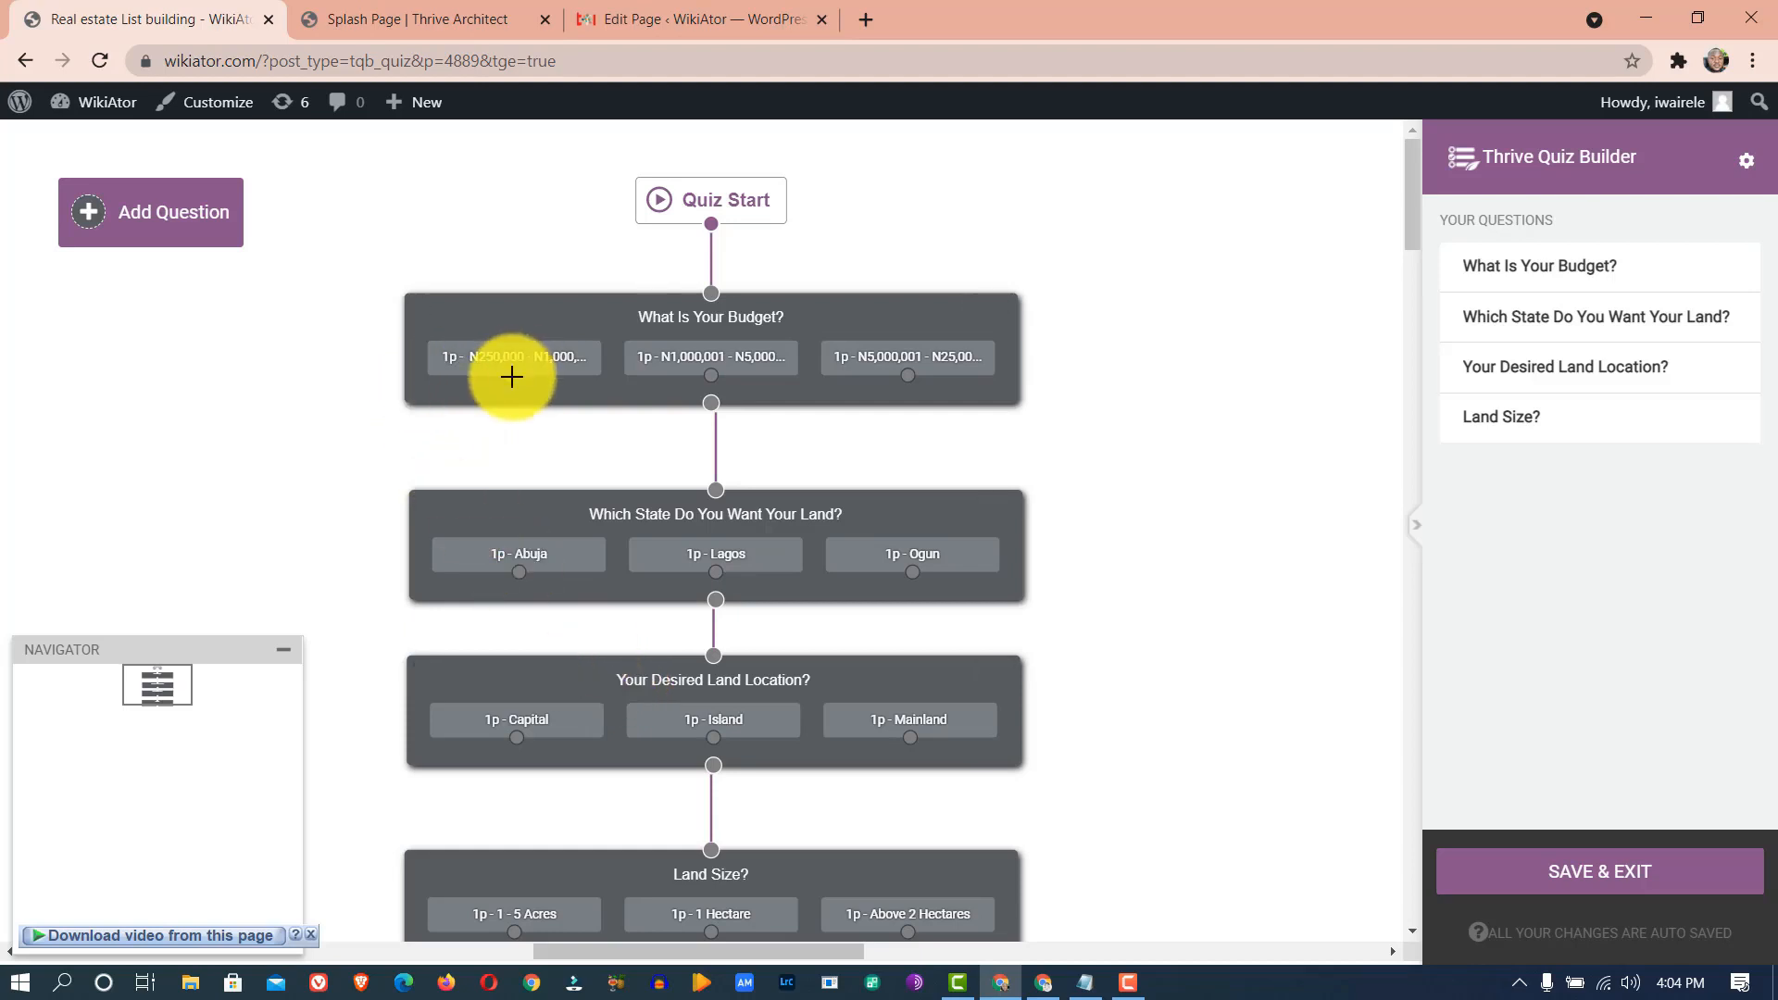
pyautogui.moveTo(512, 376); pyautogui.dragTo(435, 383)
pyautogui.moveTo(385, 589); pyautogui.dragTo(463, 619)
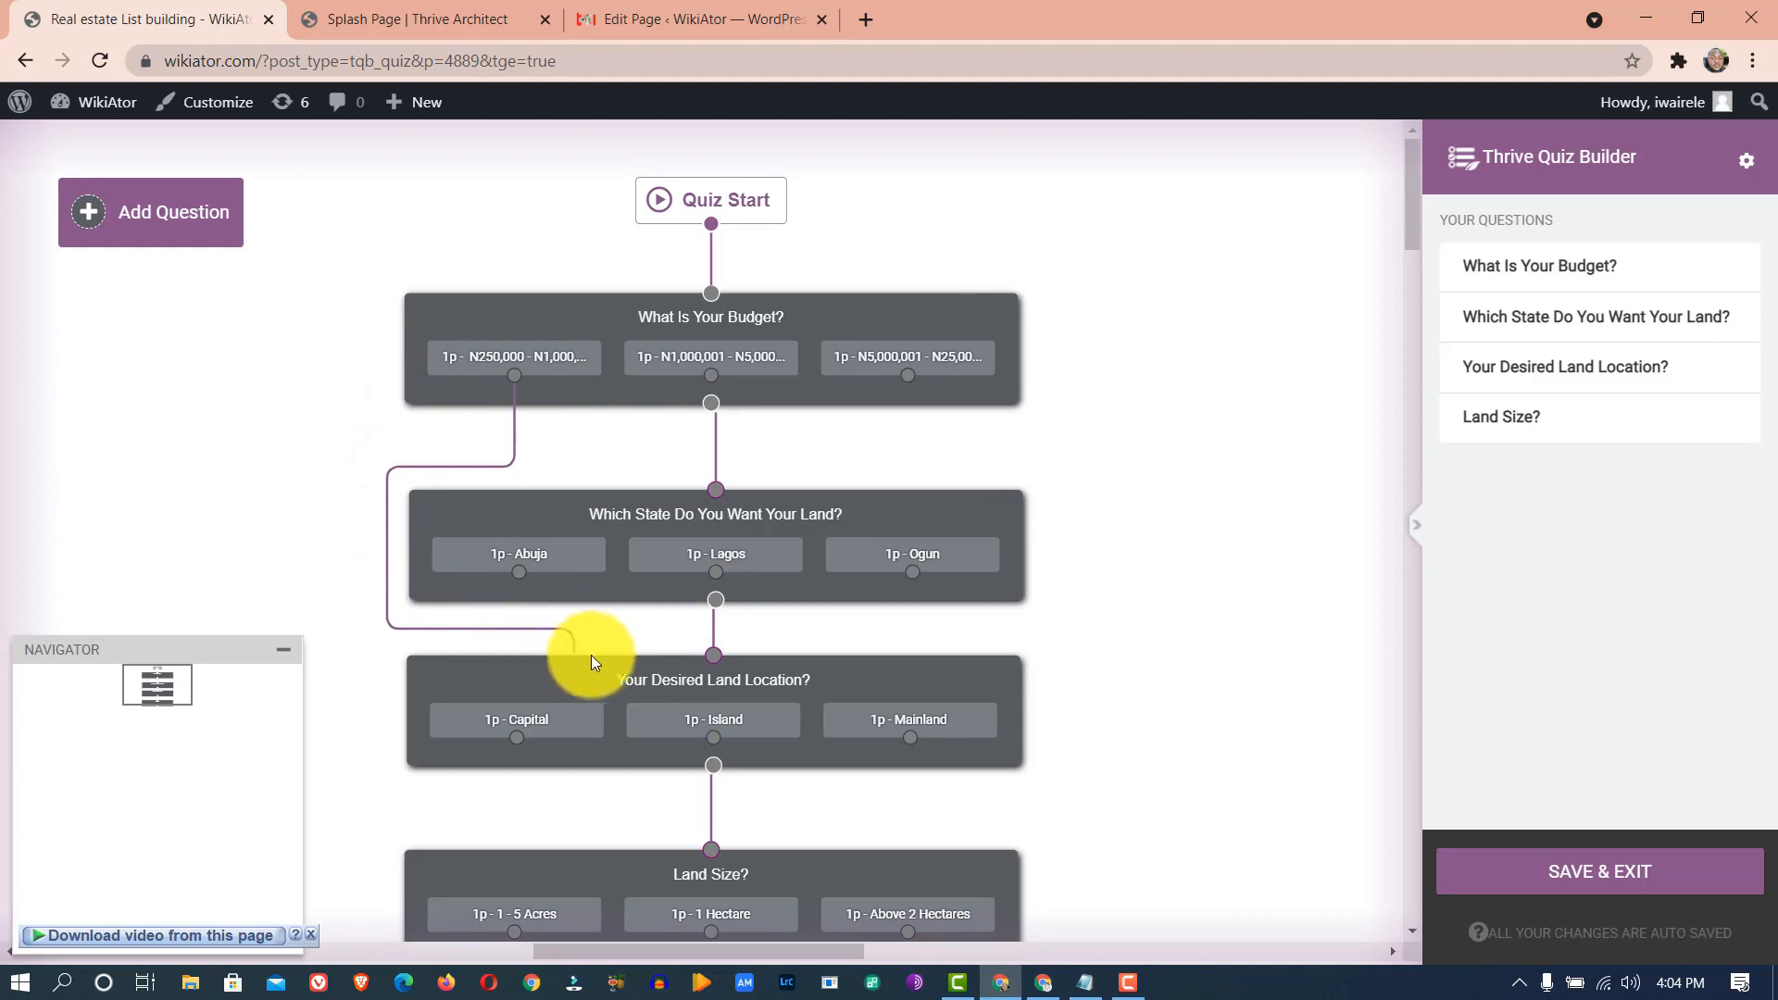
pyautogui.moveTo(650, 661); pyautogui.dragTo(687, 654)
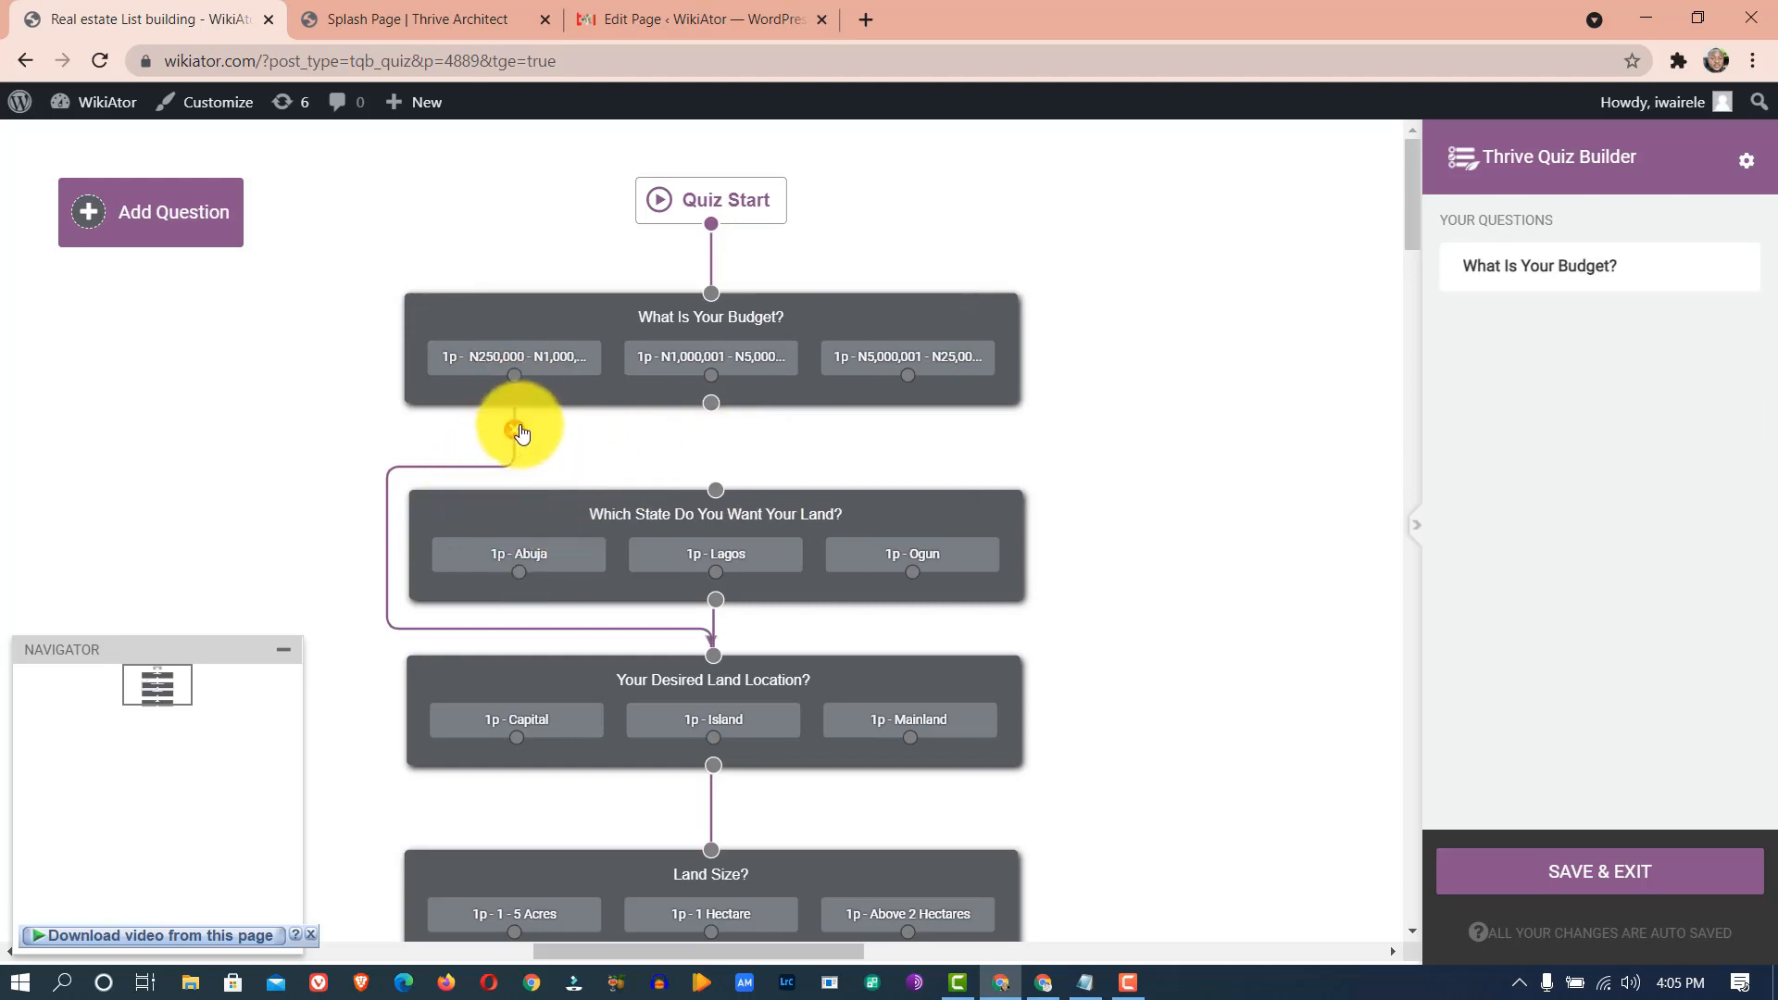
pyautogui.click(517, 427)
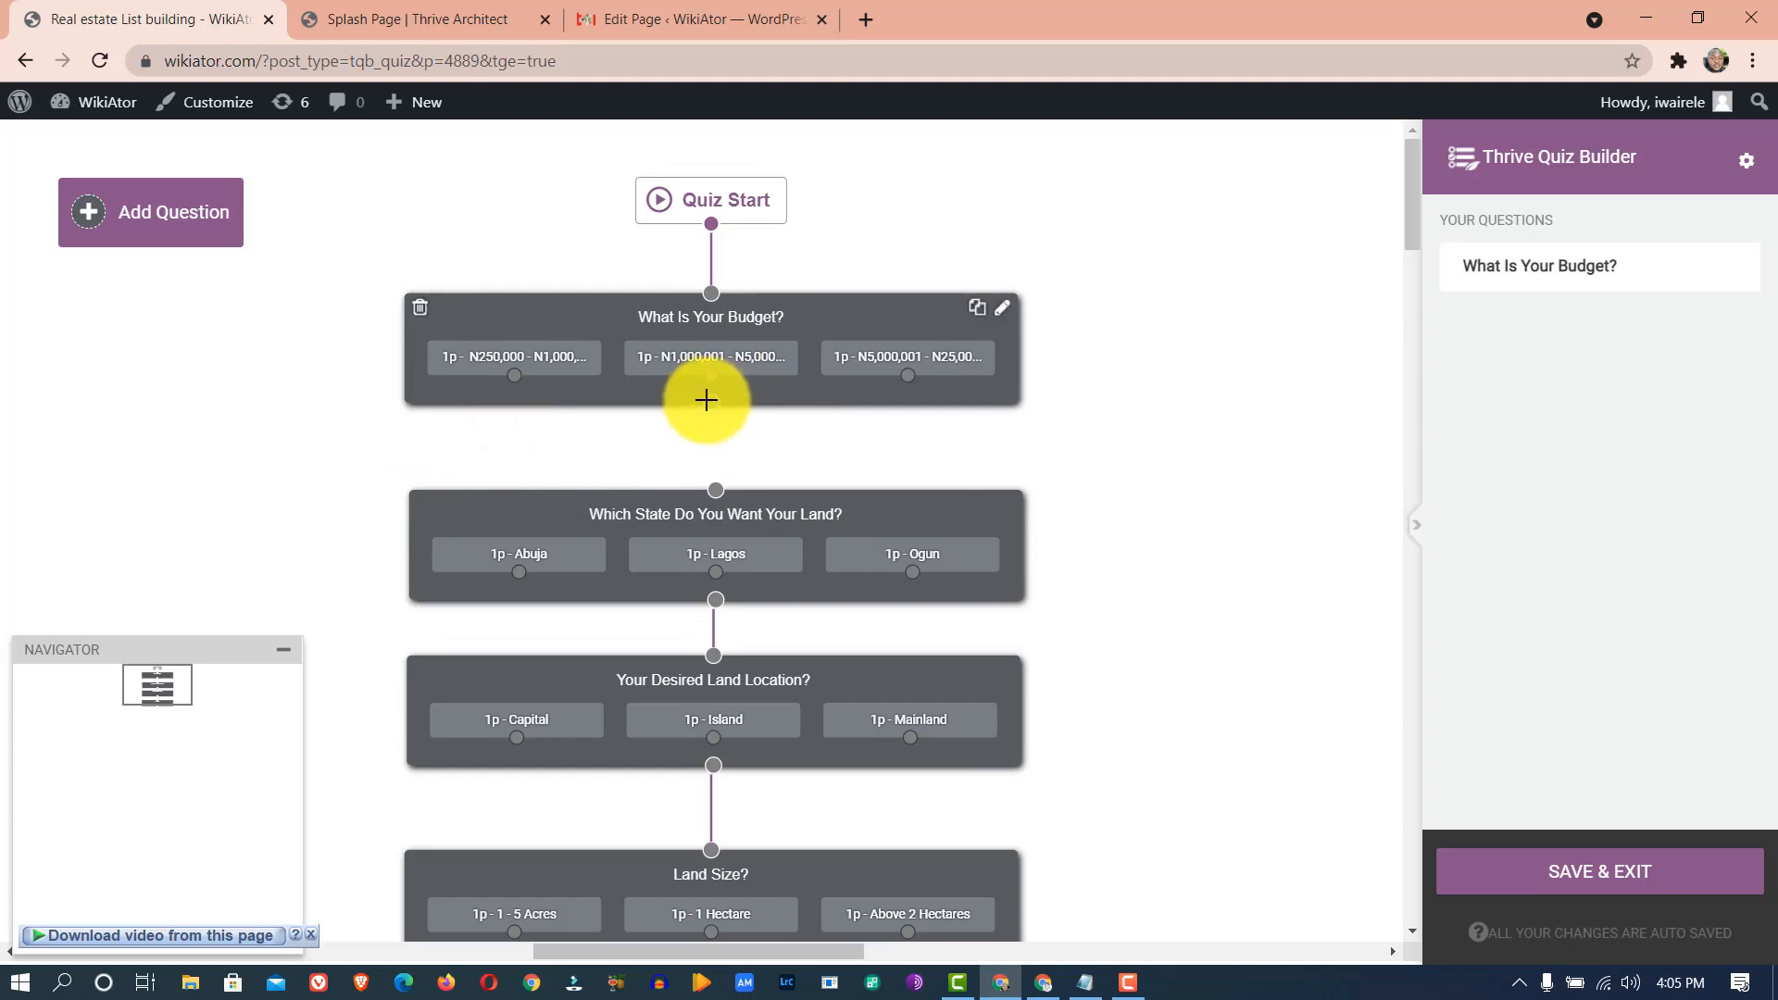
pyautogui.moveTo(707, 400); pyautogui.dragTo(708, 483)
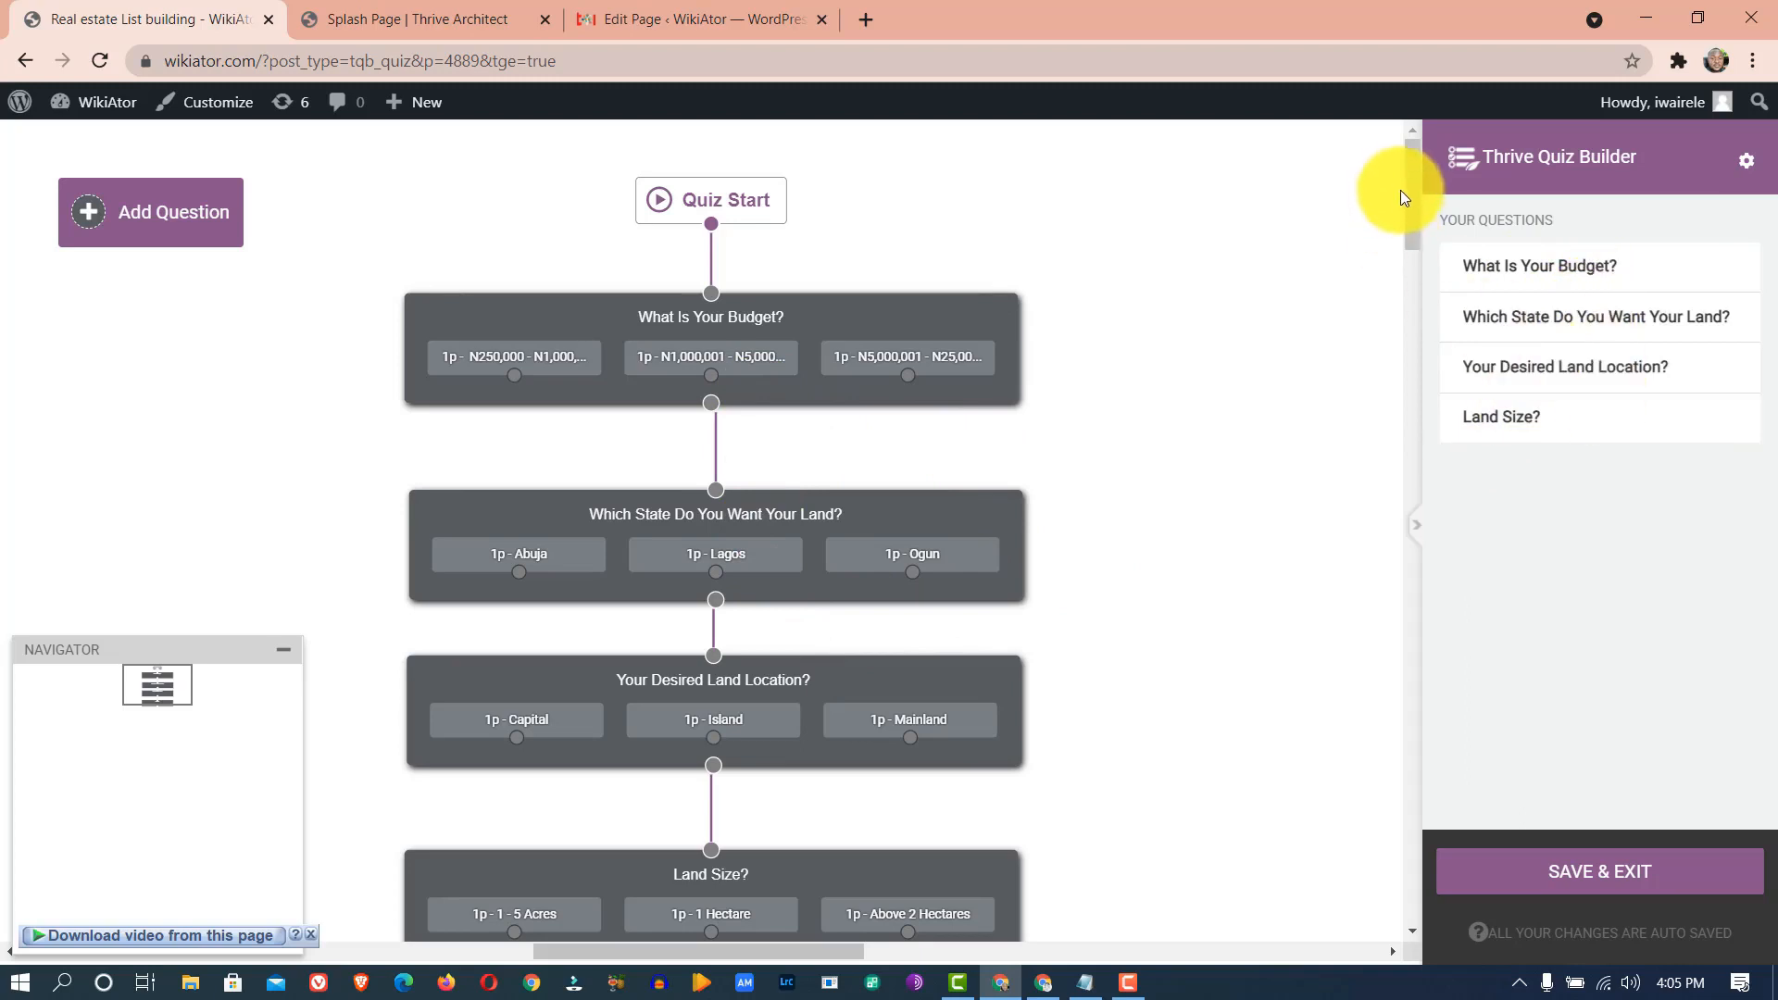
pyautogui.moveTo(1411, 172)
pyautogui.mouseDown()
pyautogui.moveTo(1411, 235)
pyautogui.moveTo(1411, 180)
pyautogui.mouseUp()
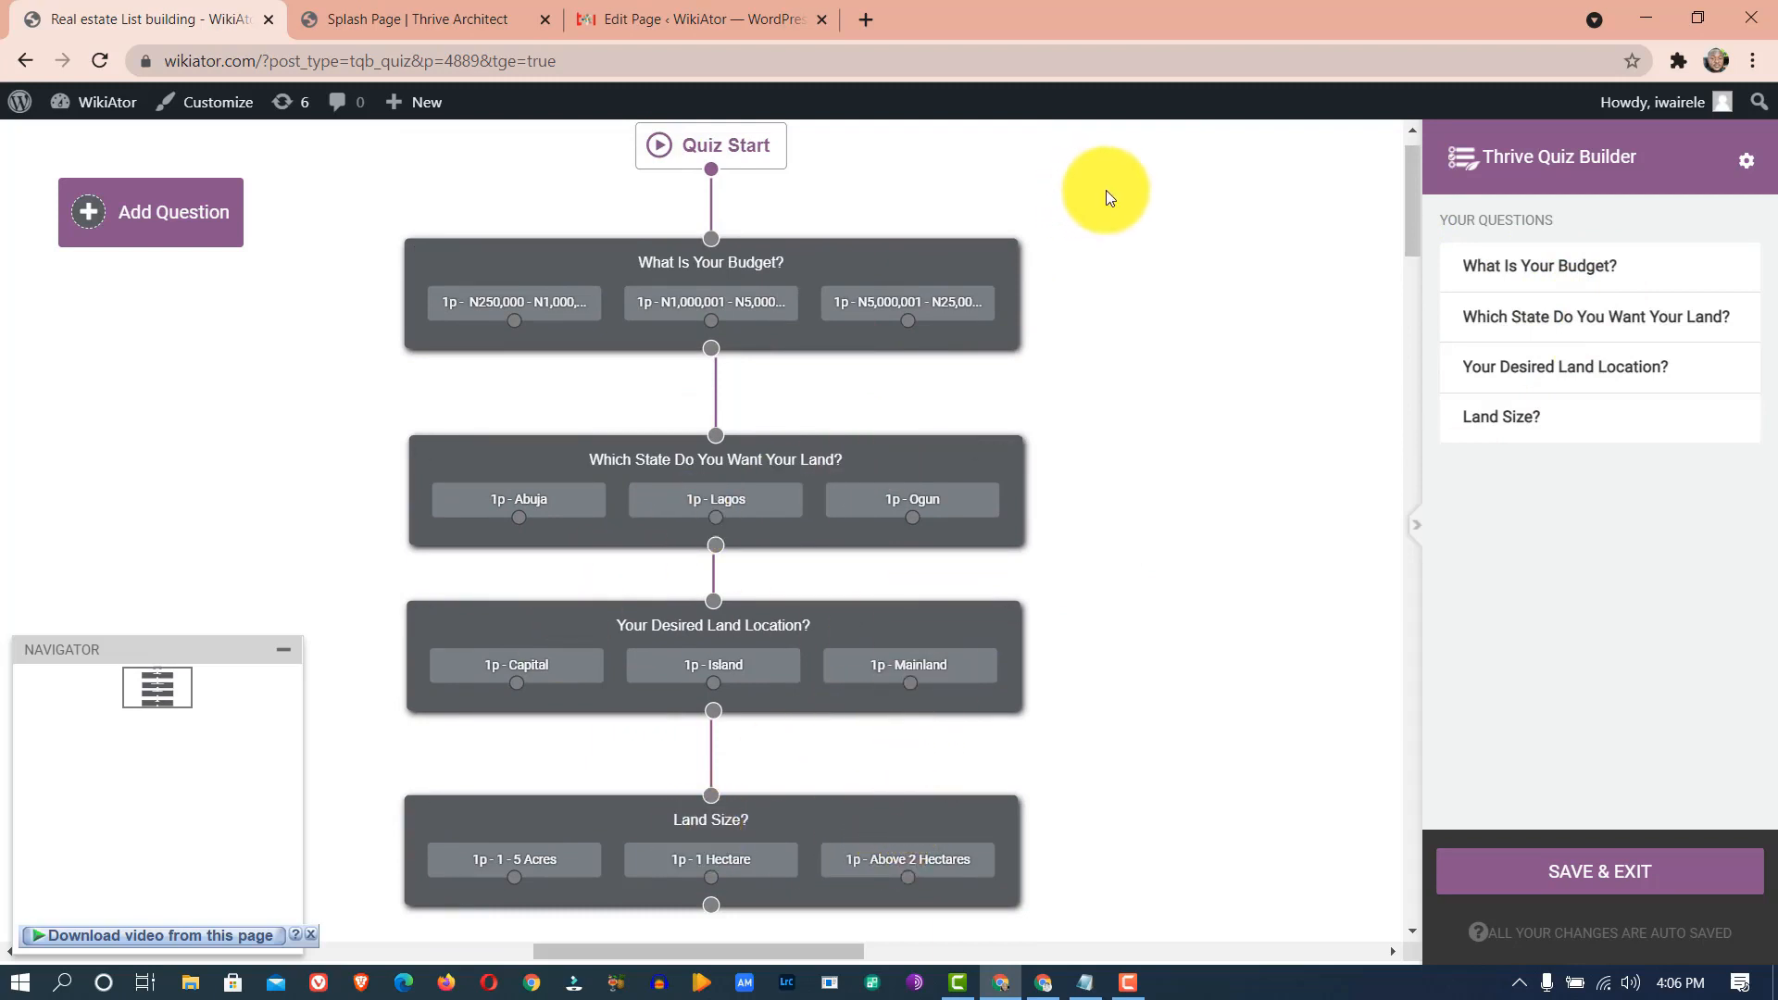
# - Save and exit the question editor, then open the Opt-in Gate control variation's design
pyautogui.click(1567, 873)
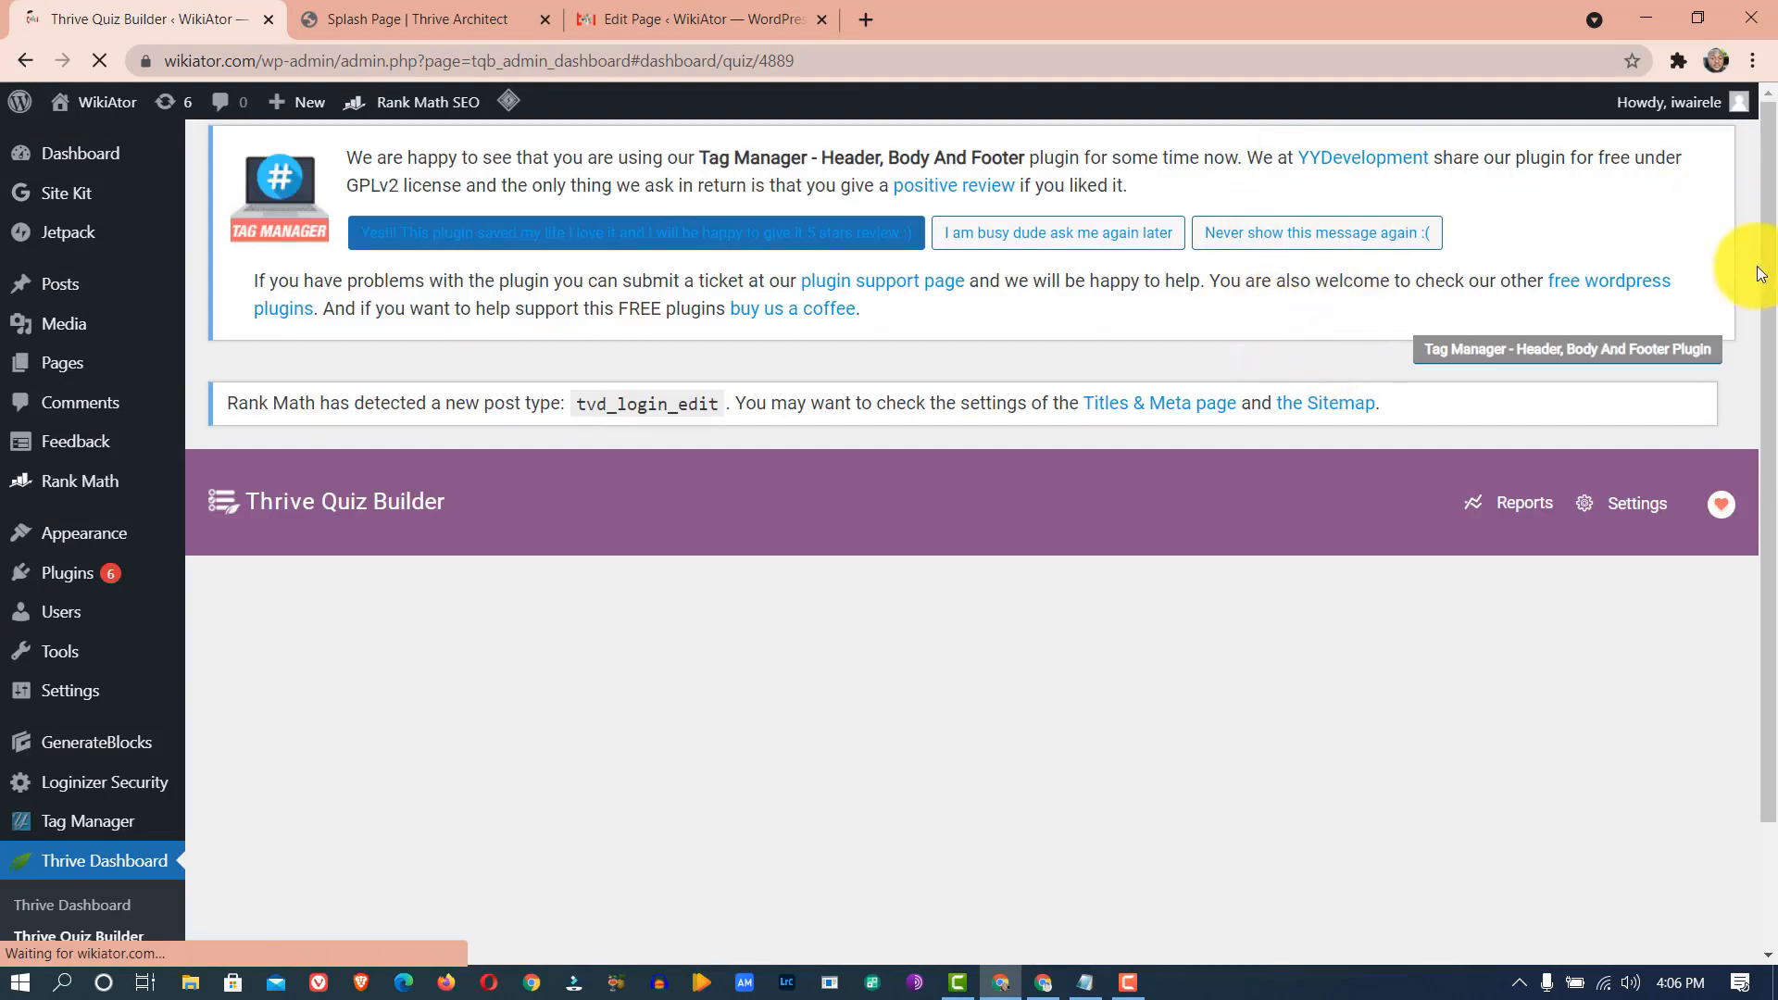
pyautogui.moveTo(1770, 277); pyautogui.dragTo(1771, 426)
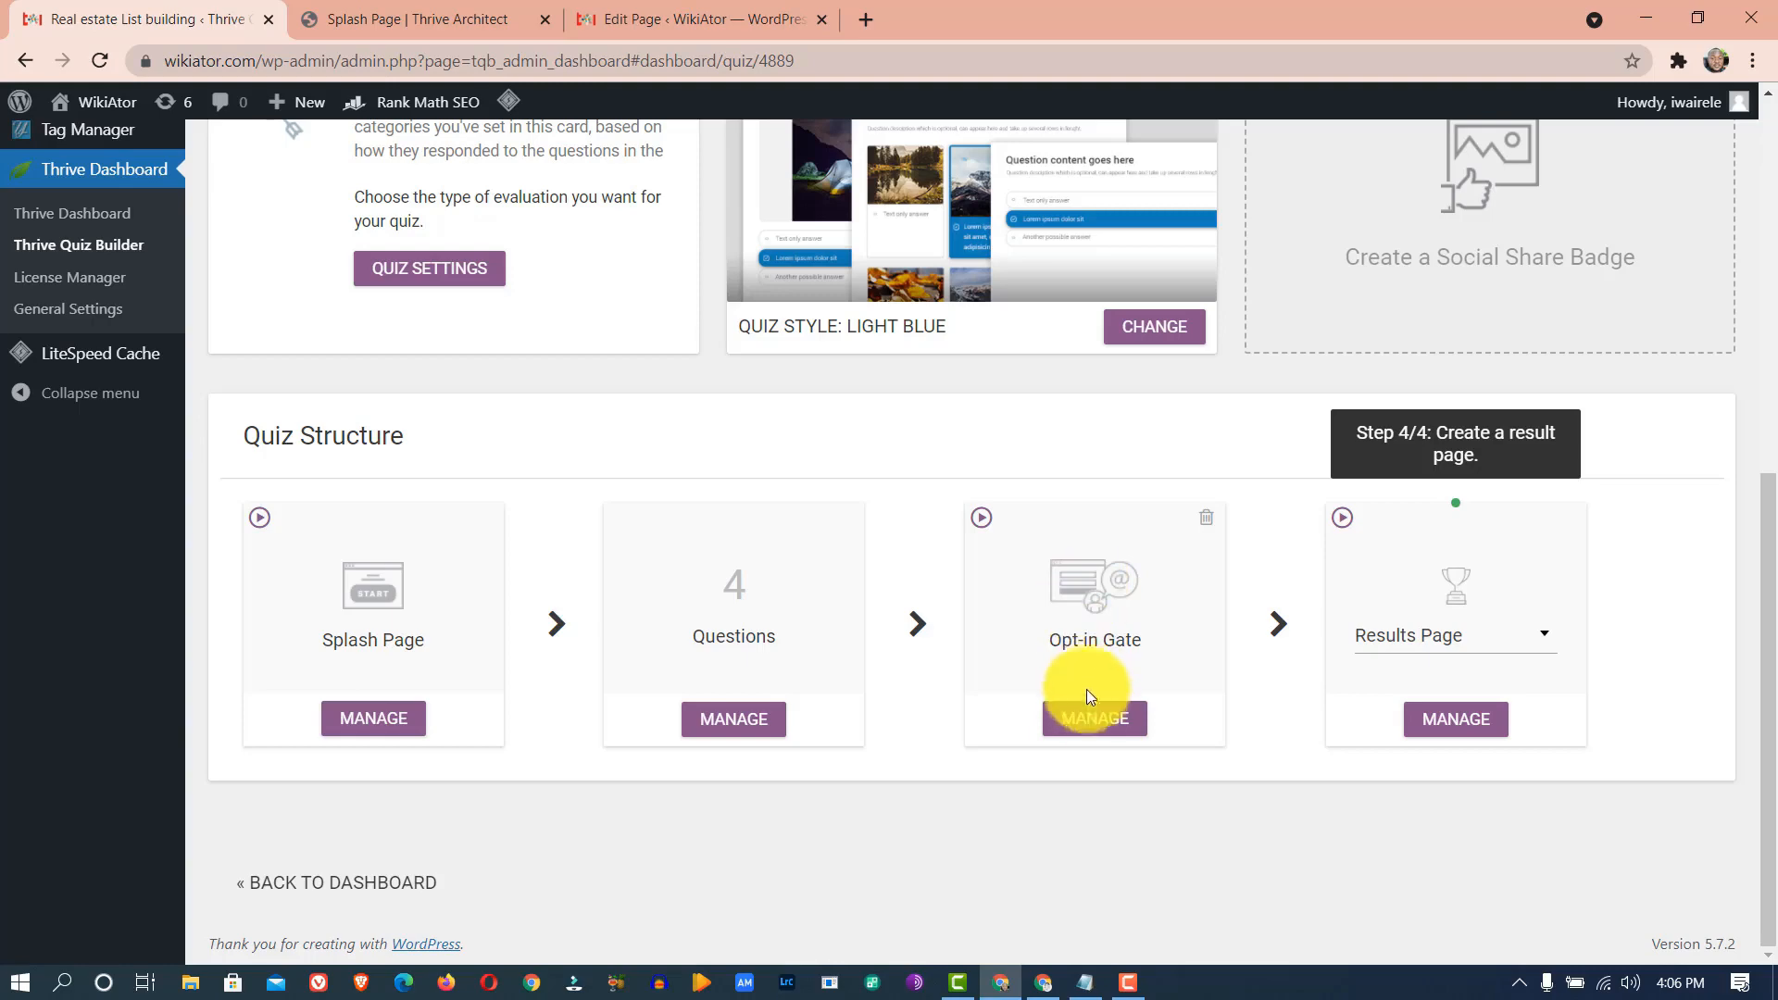
pyautogui.click(1096, 720)
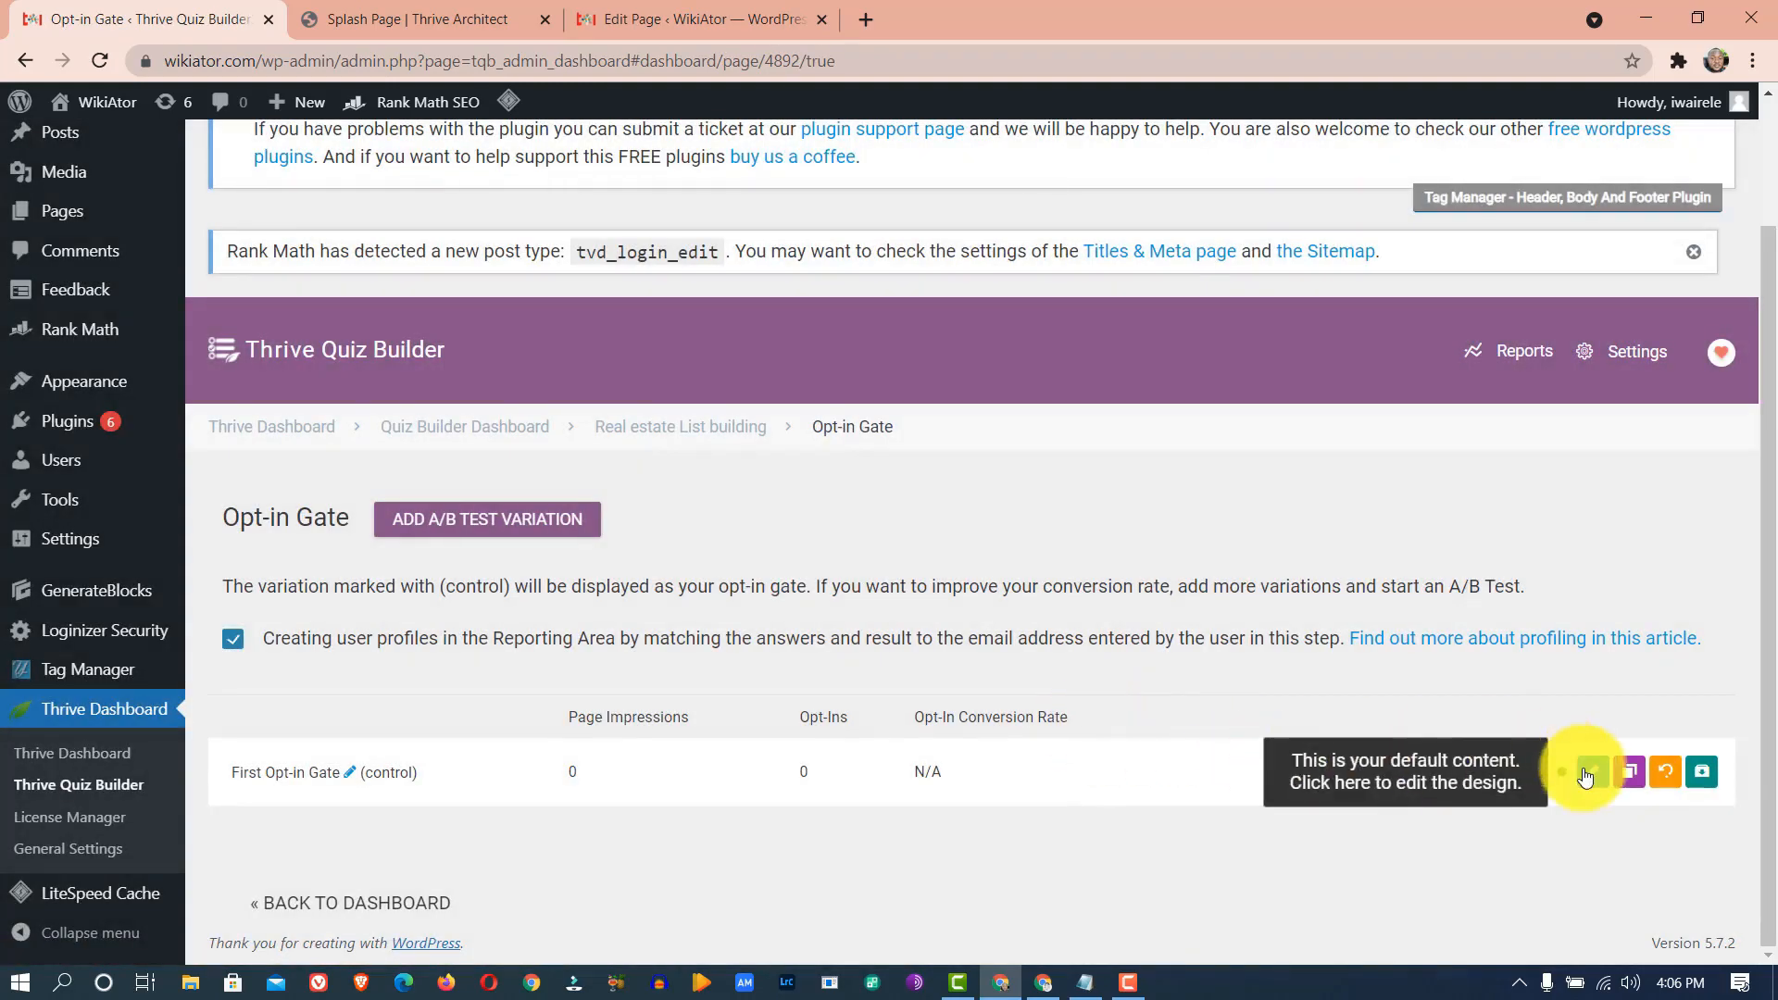
pyautogui.click(1593, 774)
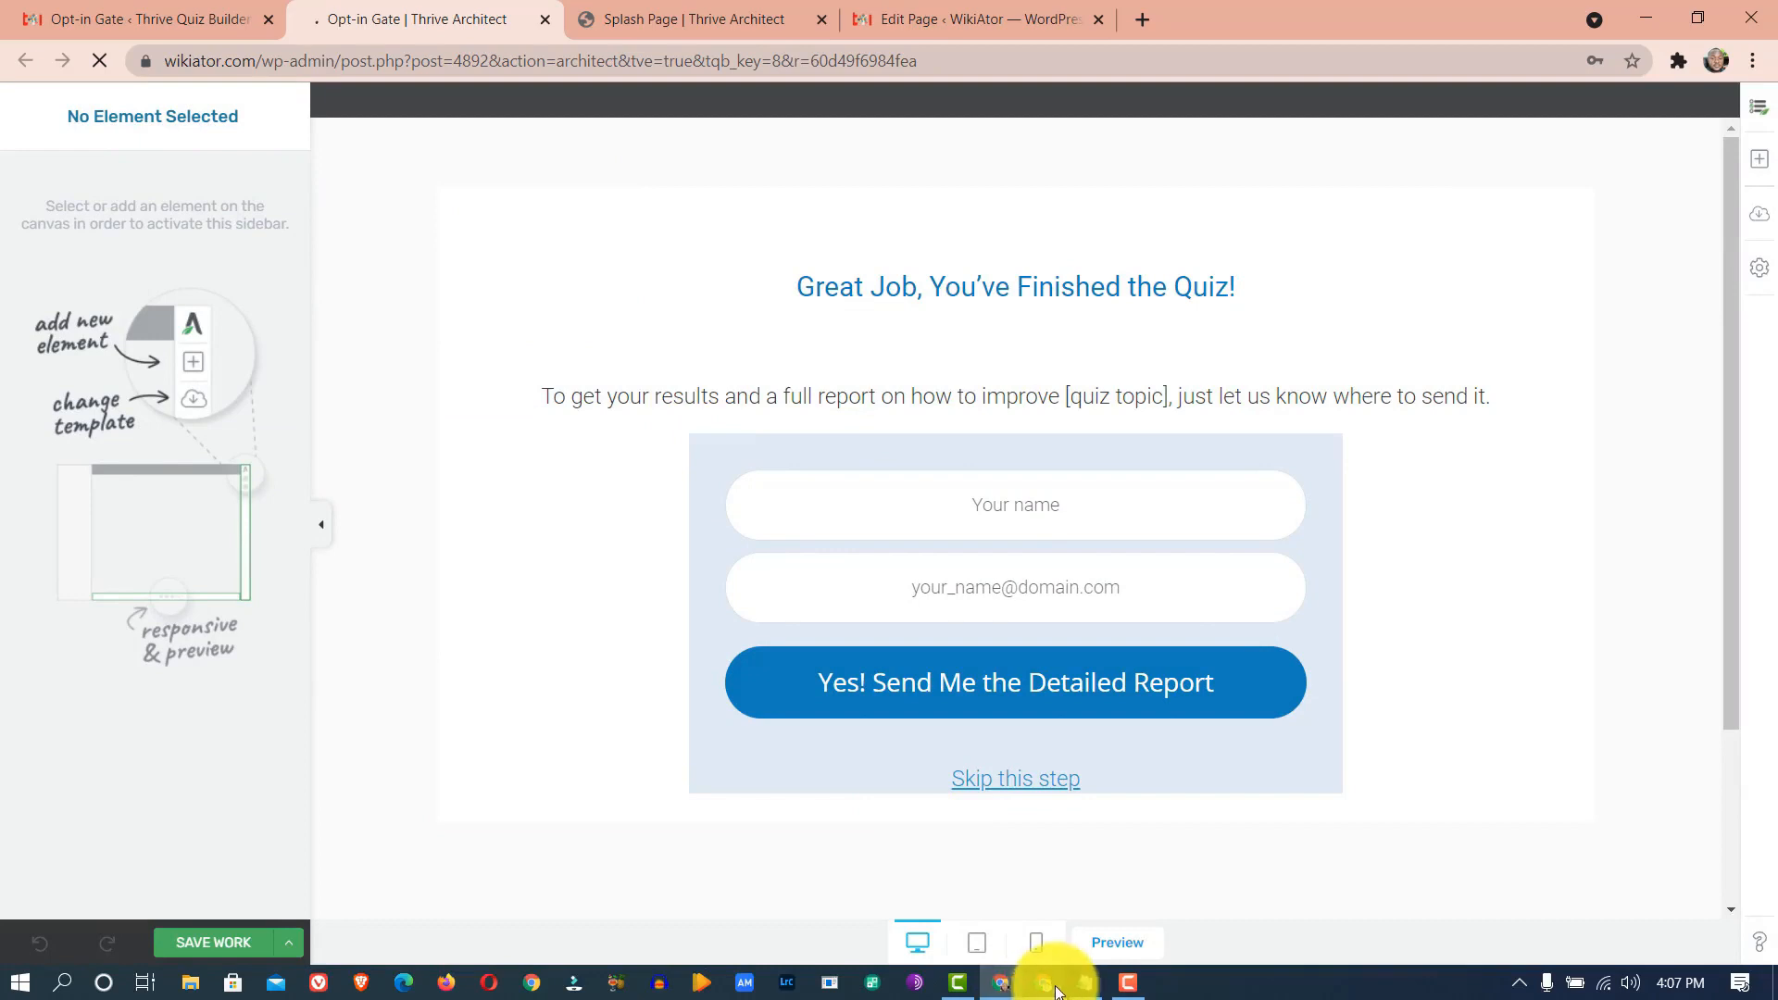
# - Replace the intro phrase from 'results' through [quiz topic] with the ebook sentence from the notes
pyautogui.click(1086, 983)
pyautogui.scroll(5, 392, 301)
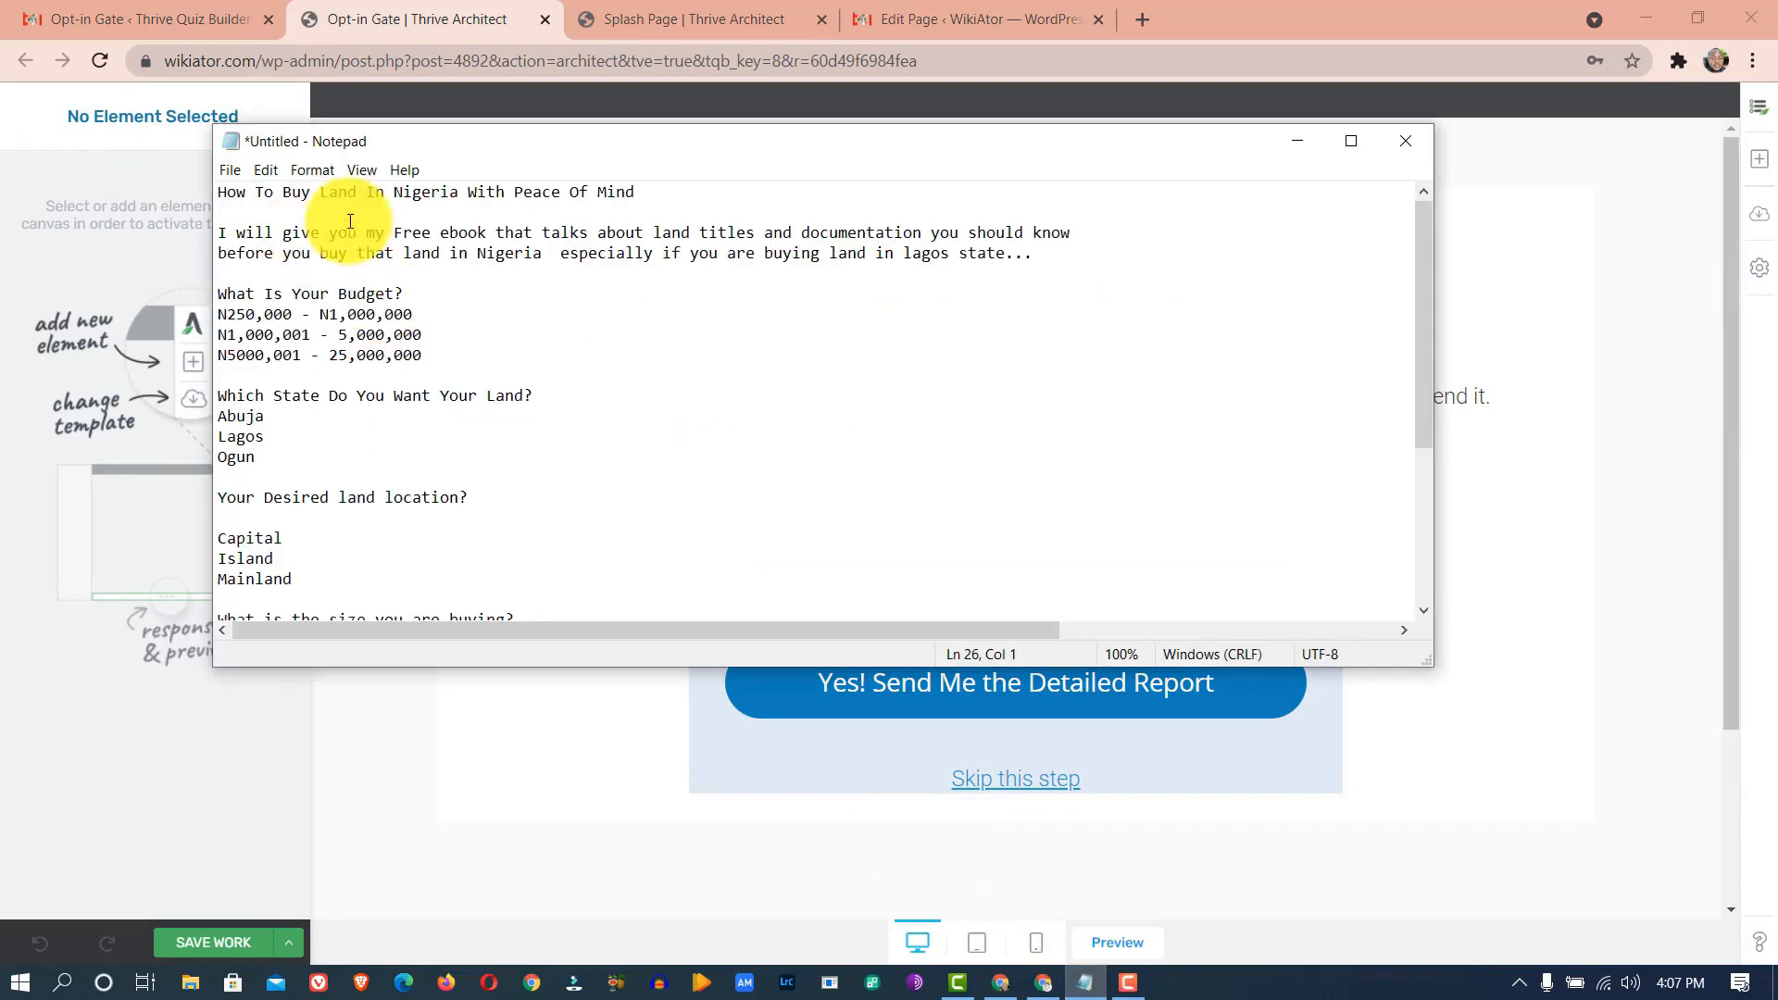
pyautogui.moveTo(403, 233); pyautogui.dragTo(546, 256)
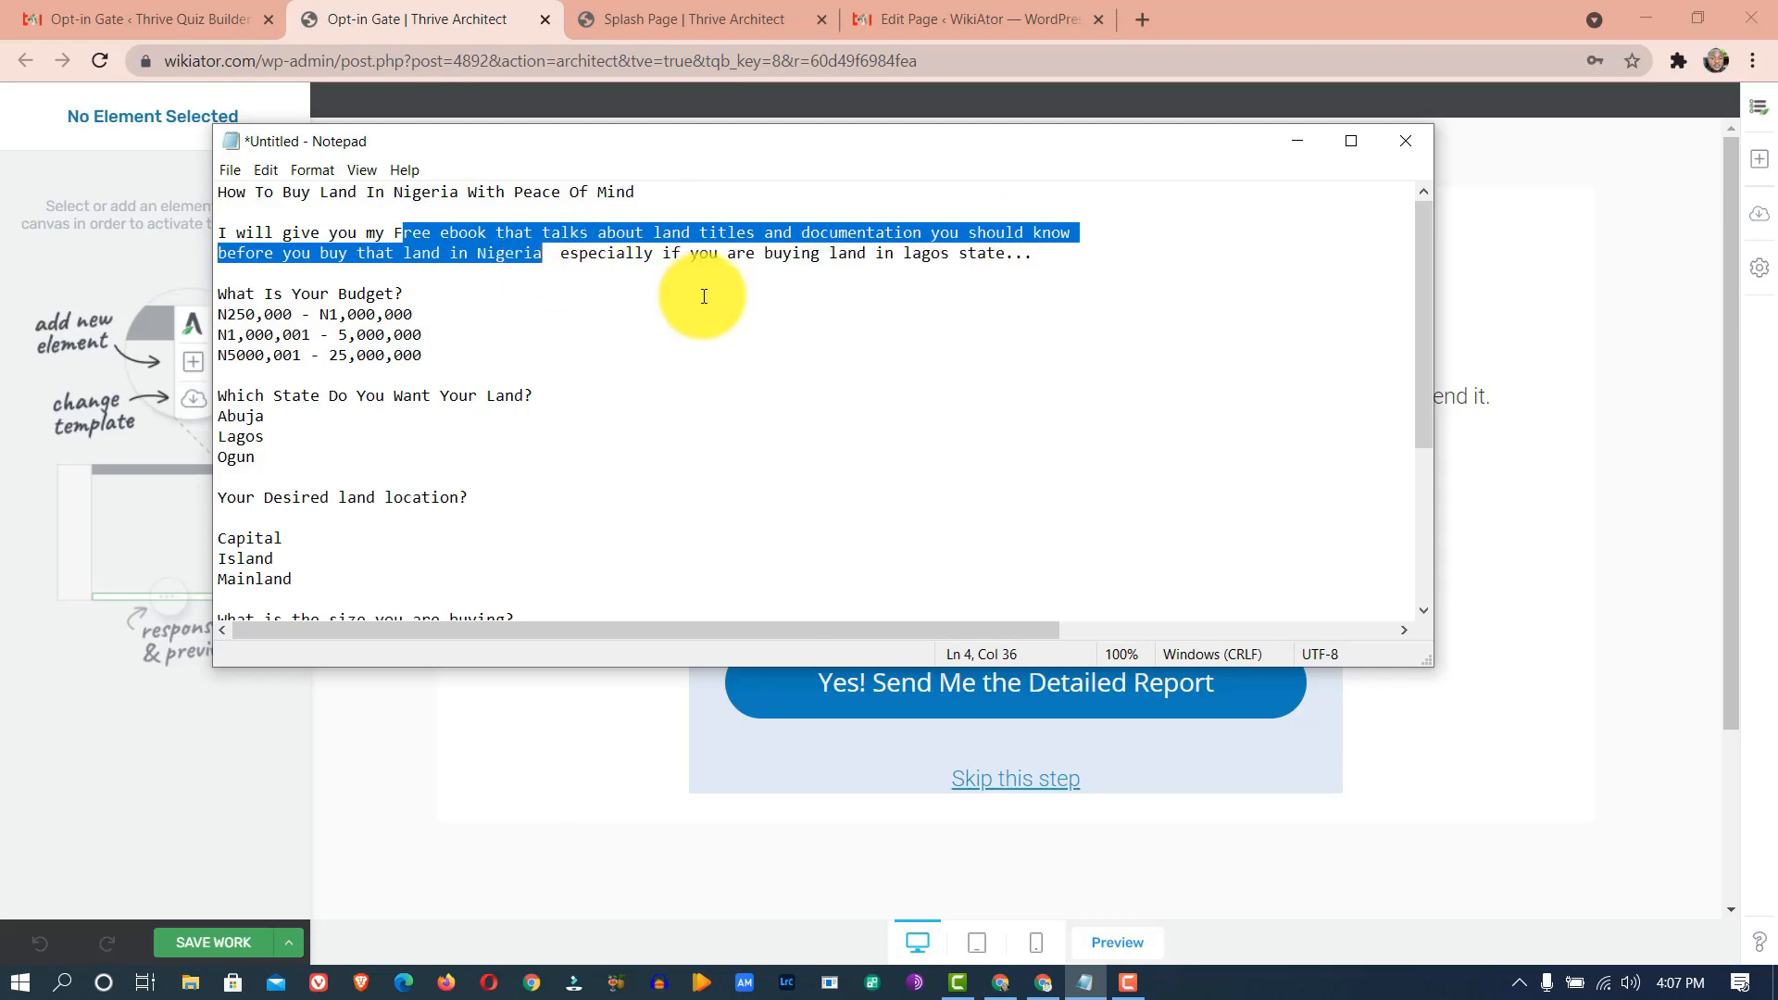
pyautogui.click(666, 707)
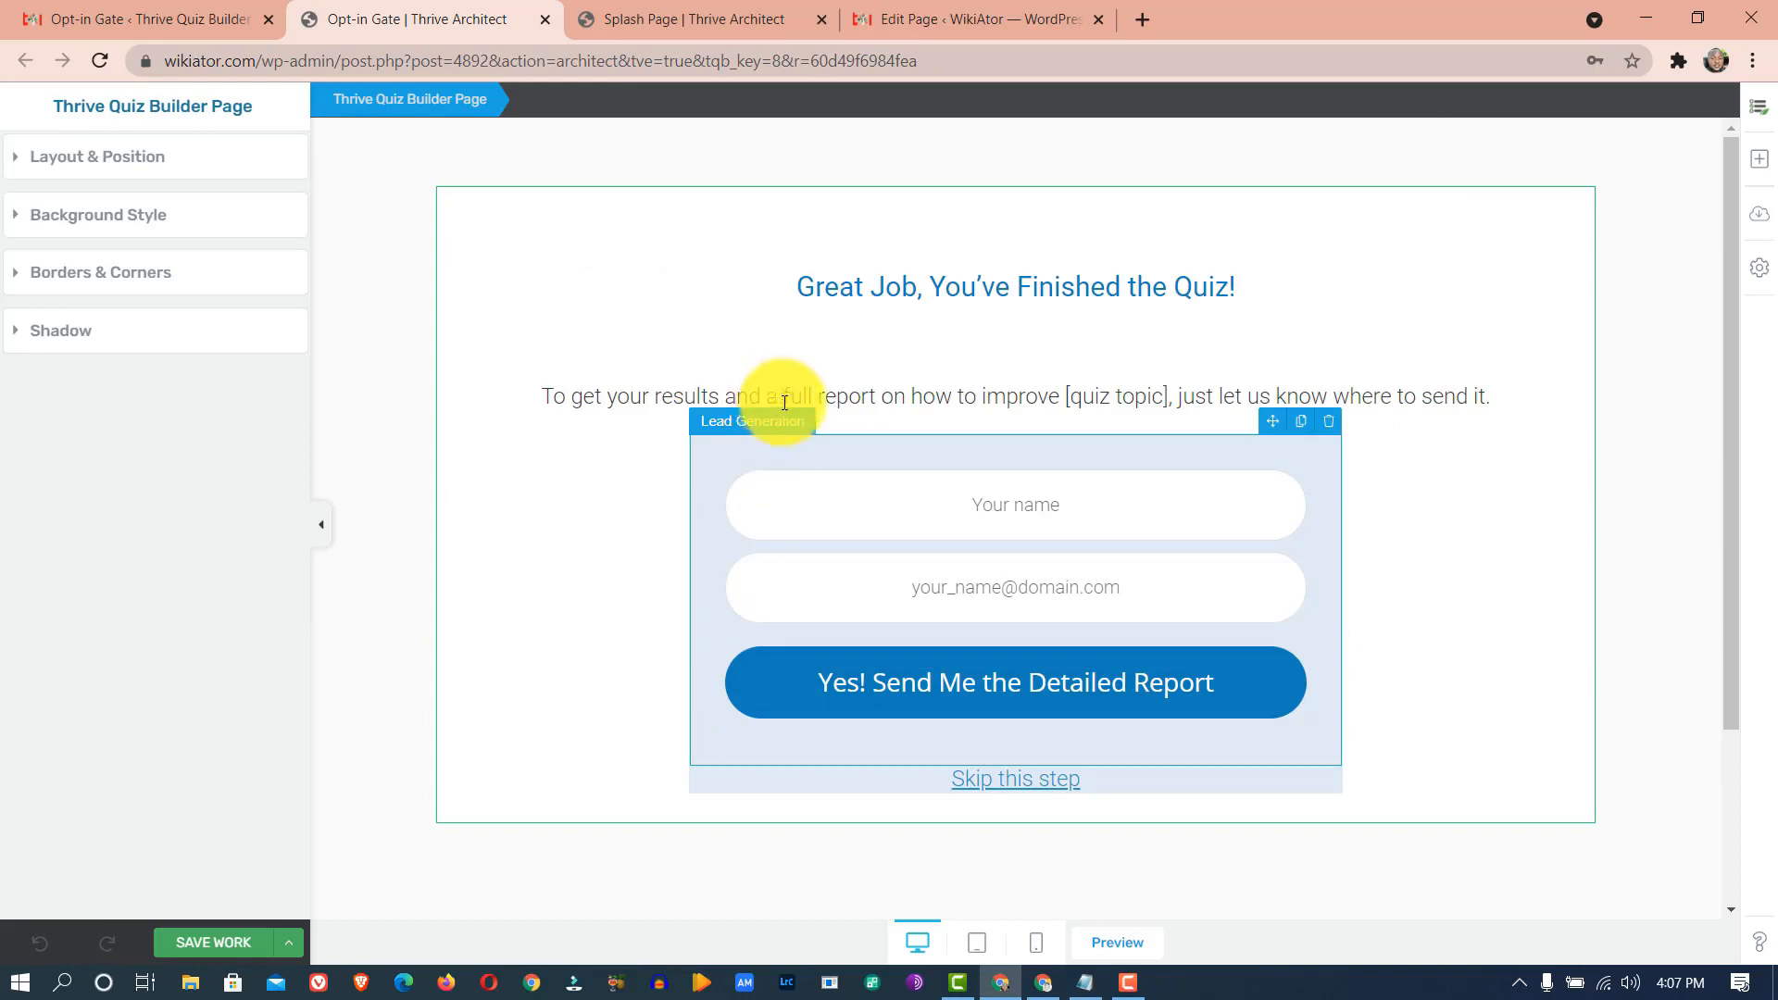
pyautogui.moveTo(1169, 389); pyautogui.dragTo(526, 405)
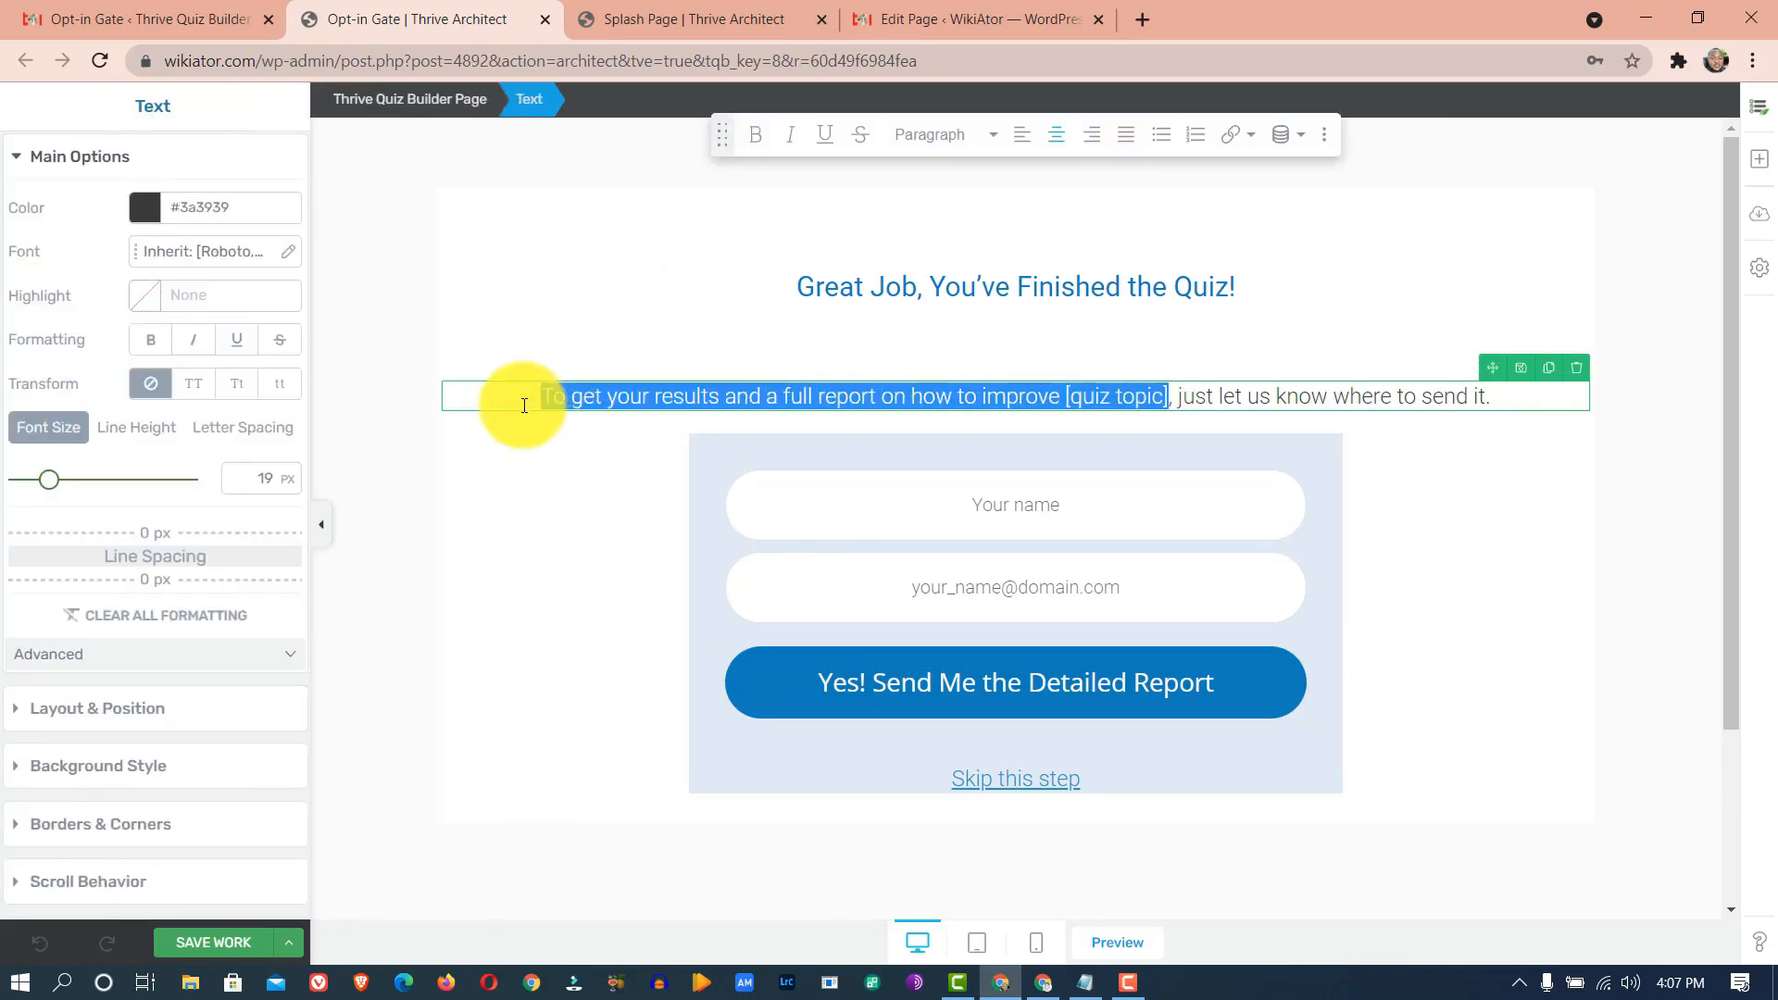
pyautogui.write('ree ebook that talks about land titles and documentation you should know before you buy that land in Nigeria')
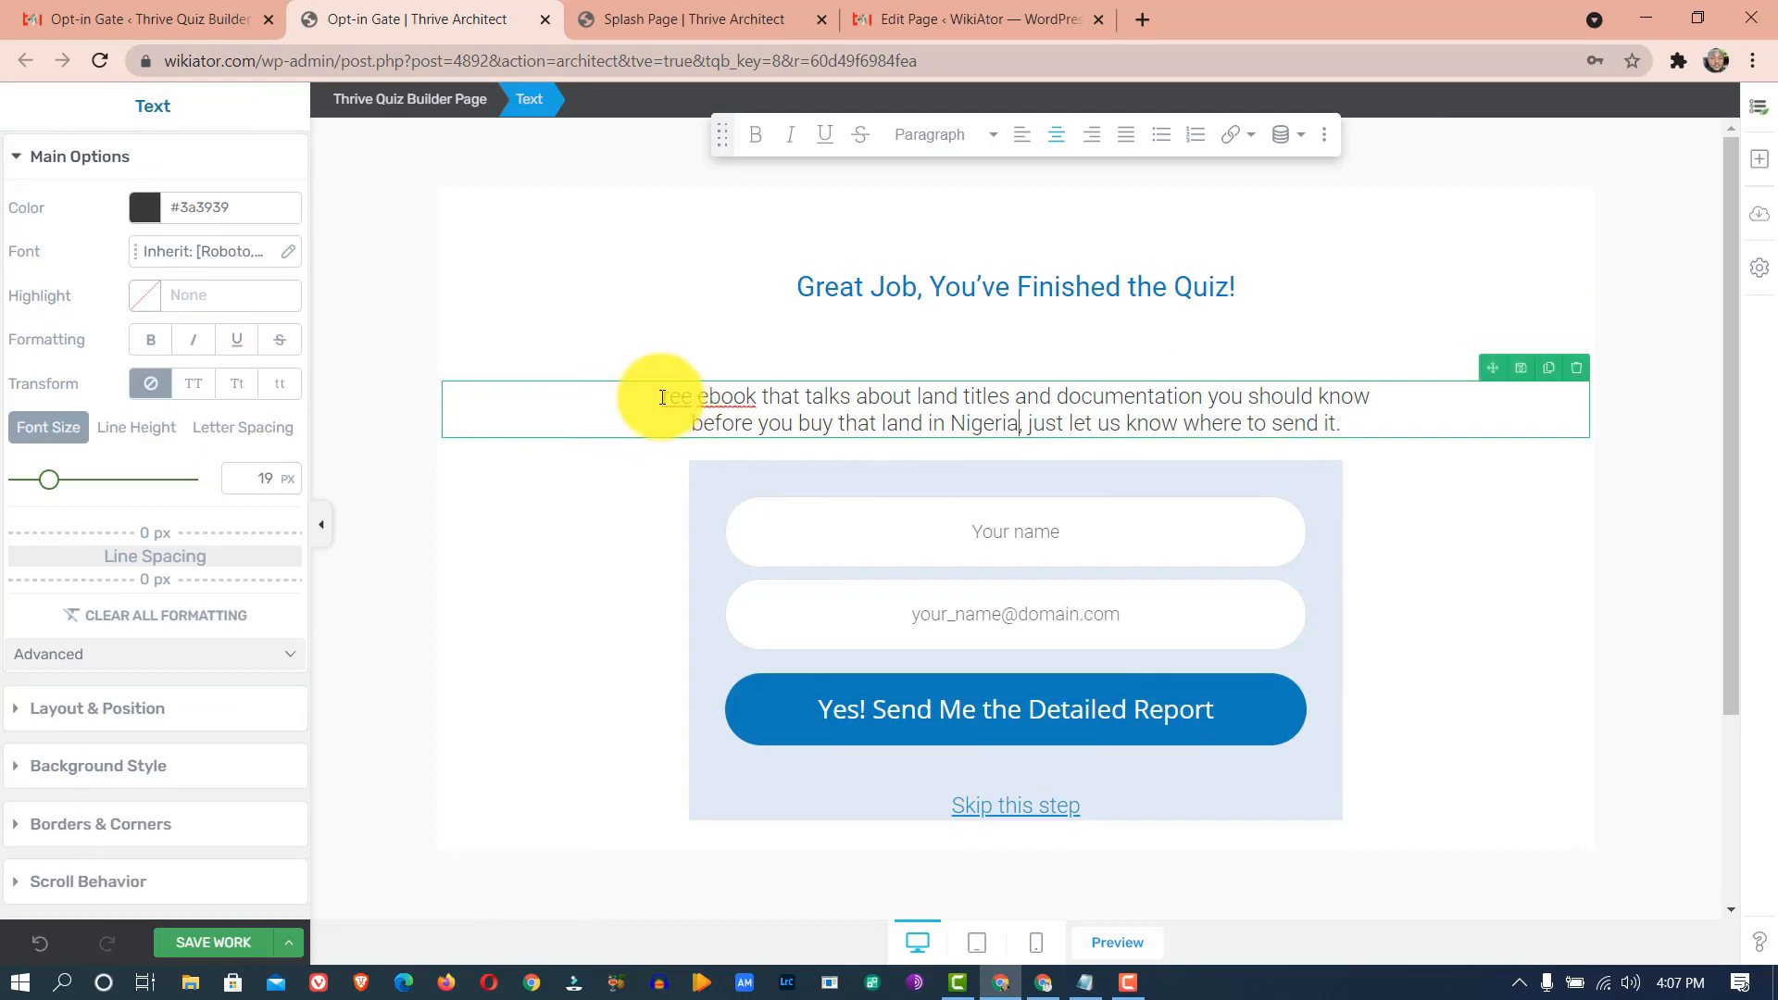
pyautogui.hotkey('ctrl', 'z')
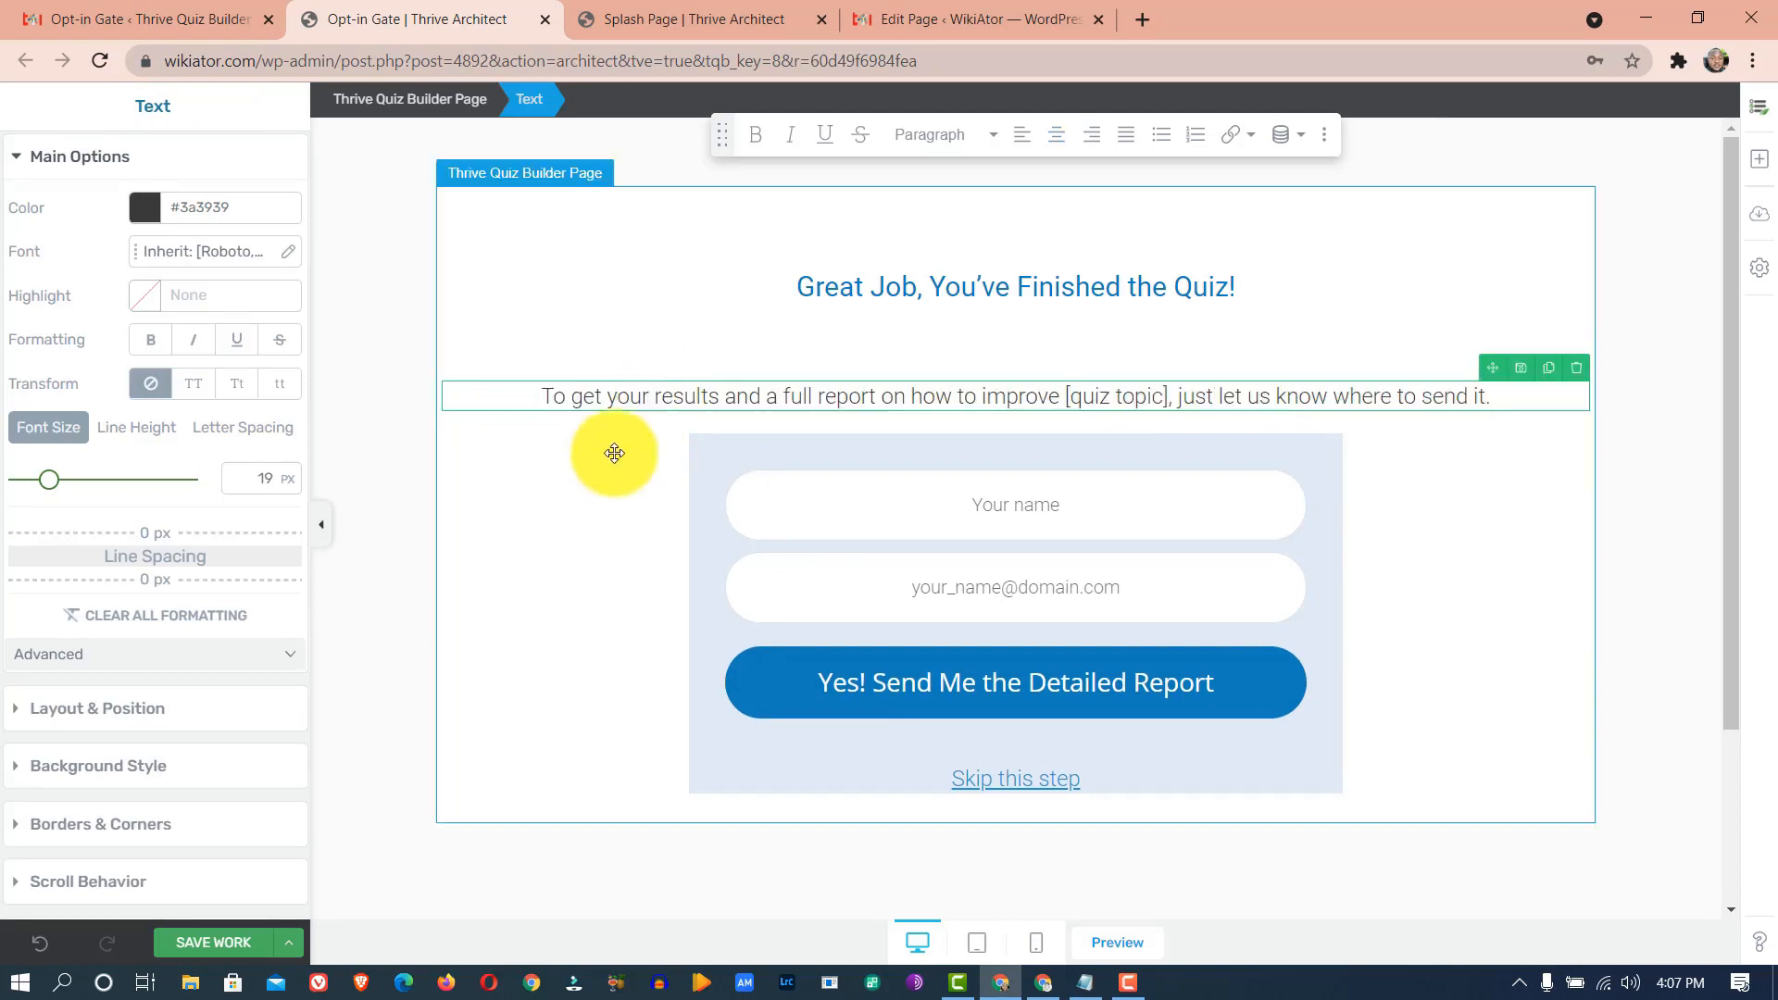
pyautogui.moveTo(654, 397); pyautogui.dragTo(1173, 396)
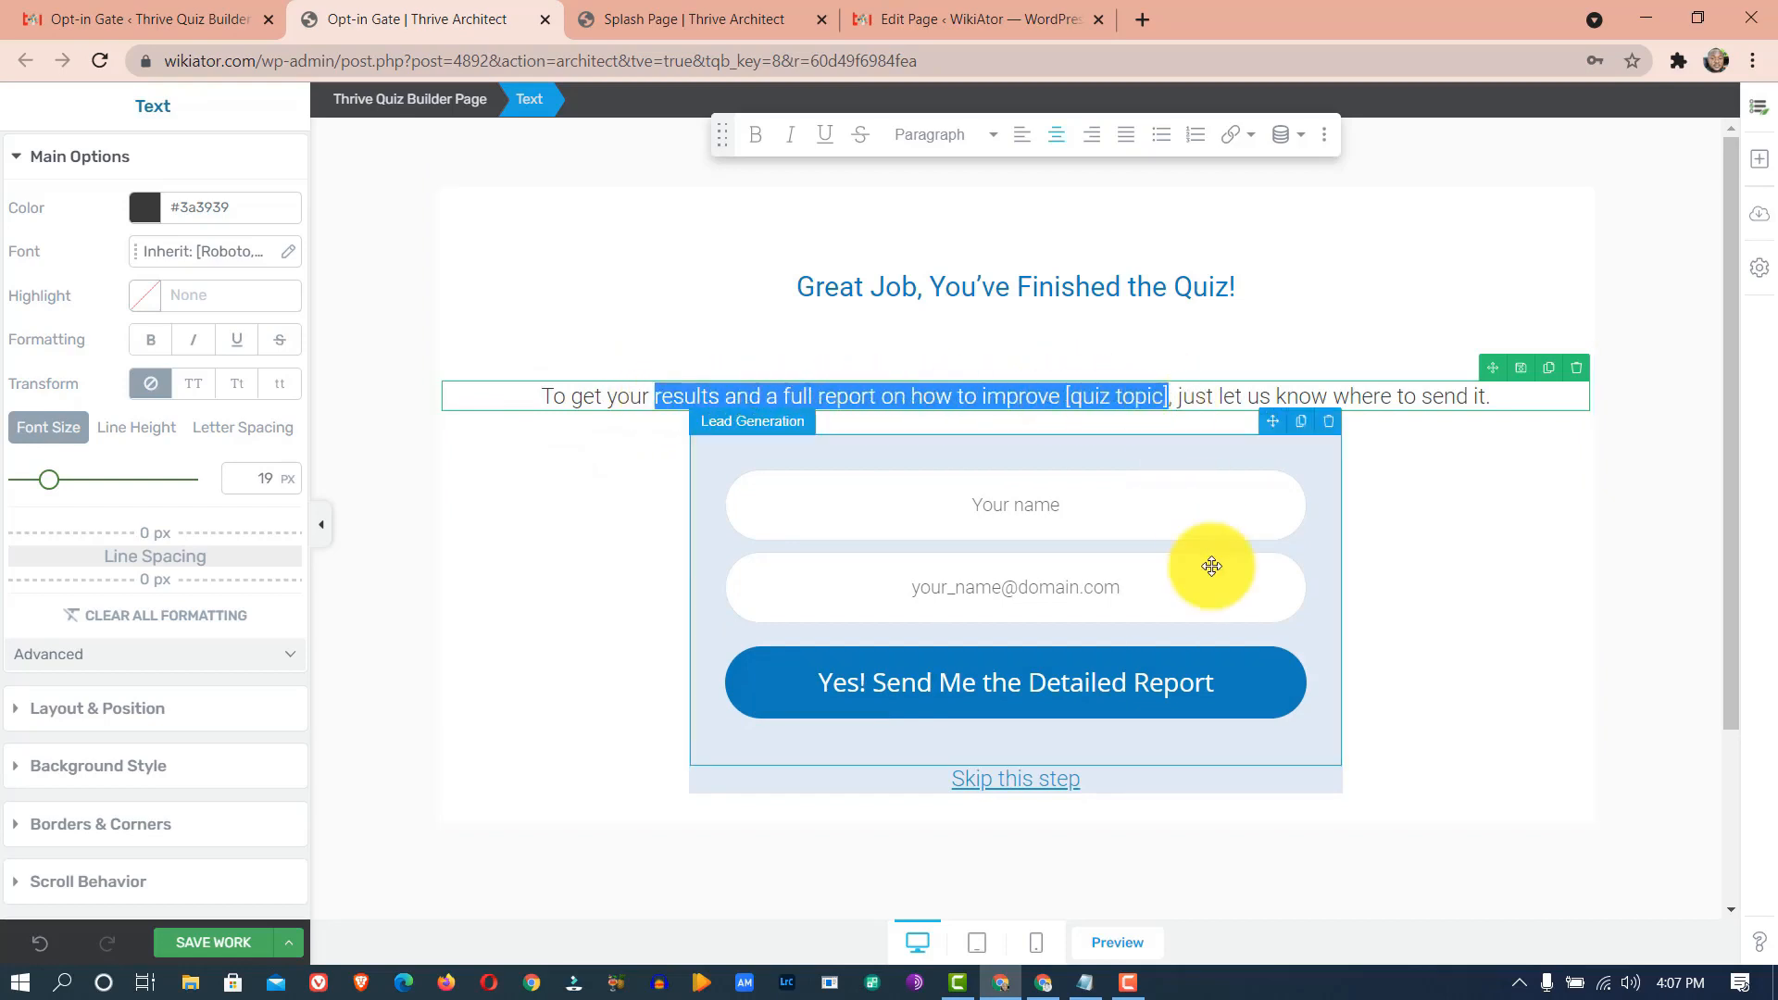
pyautogui.write('ree ebook that talks about land titles and documentation you should know before you buy that land in Nigeria')
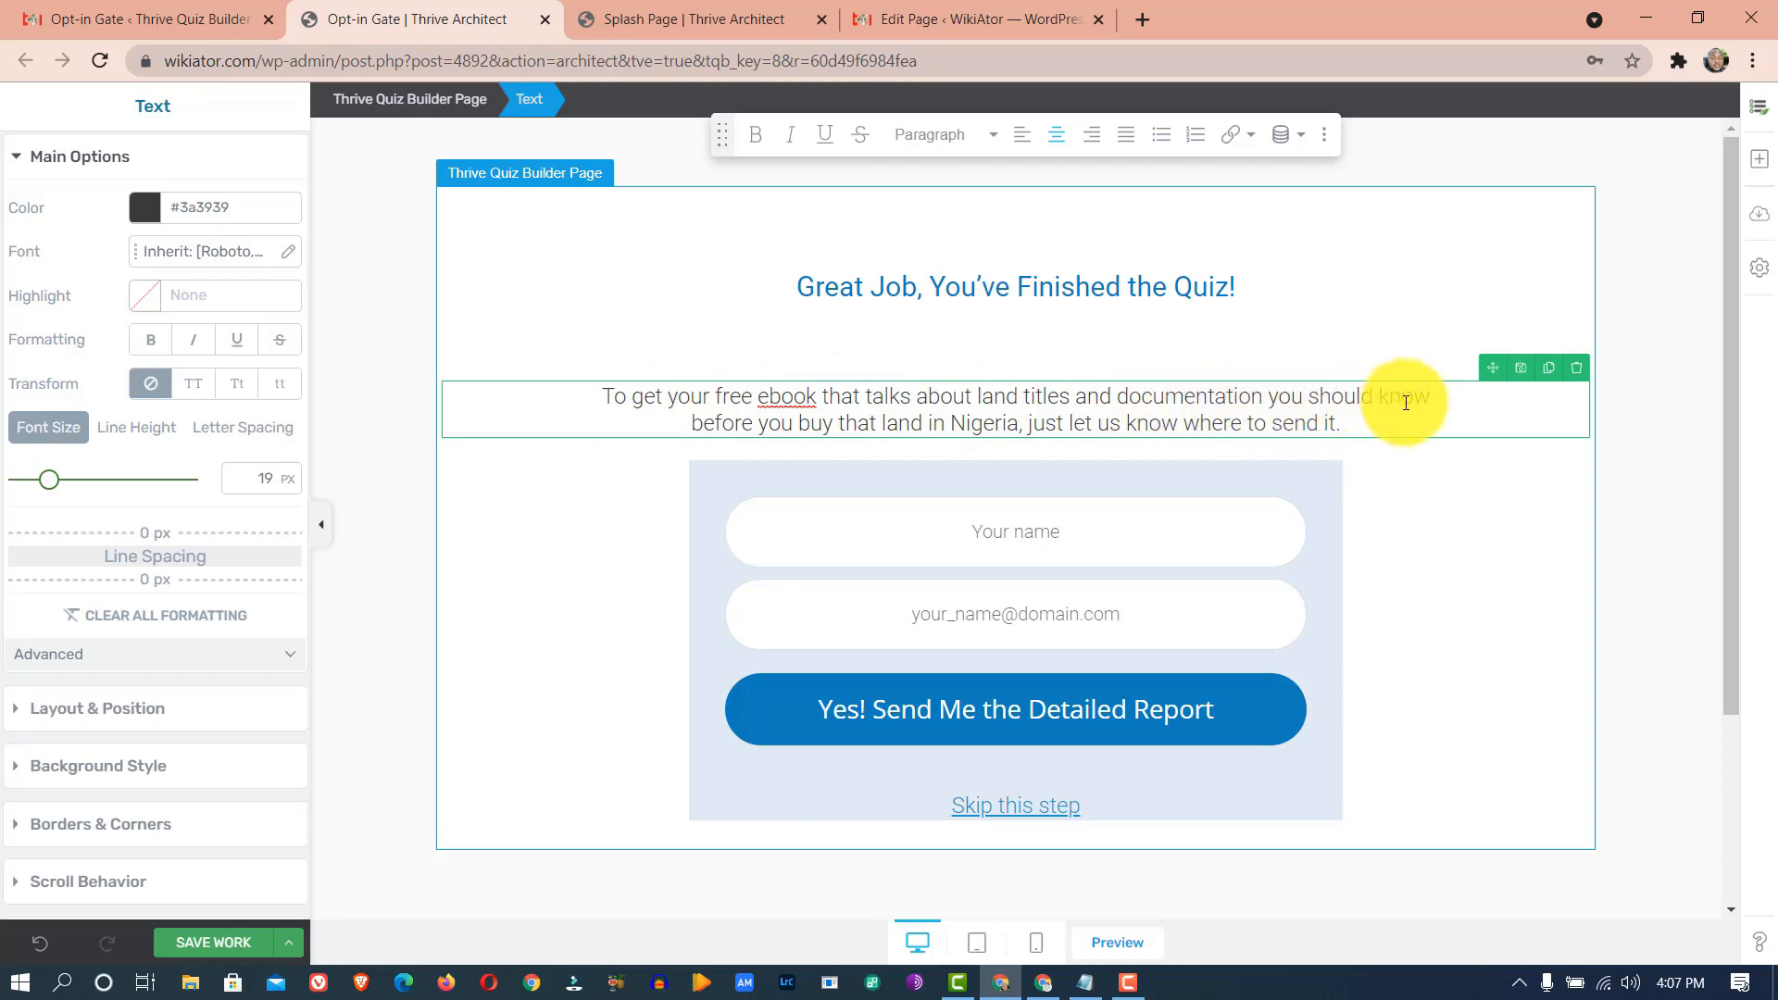
# - Delete the word 'that' and the phrase about buying land in Nigeria from the paragraph
pyautogui.click(884, 425)
pyautogui.press('BackSpace')
pyautogui.press('BackSpace')
pyautogui.press('BackSpace')
pyautogui.press('BackSpace')
pyautogui.press('BackSpace')
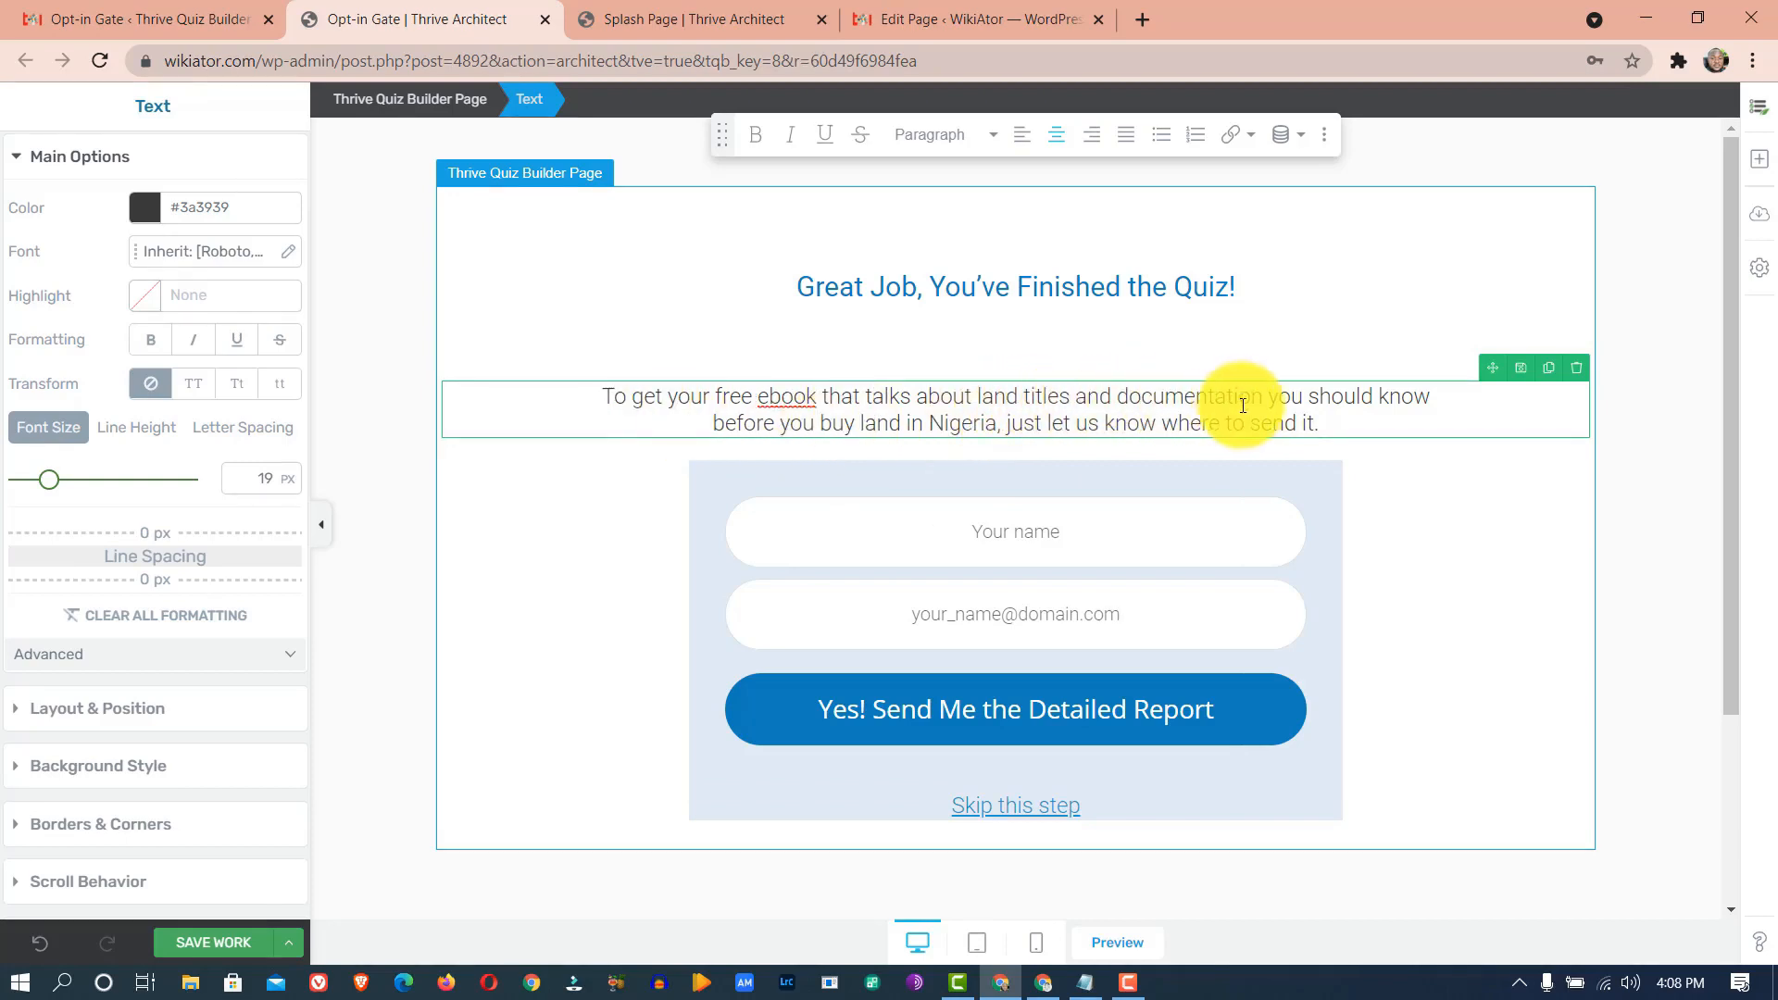
pyautogui.moveTo(997, 423); pyautogui.dragTo(1269, 391)
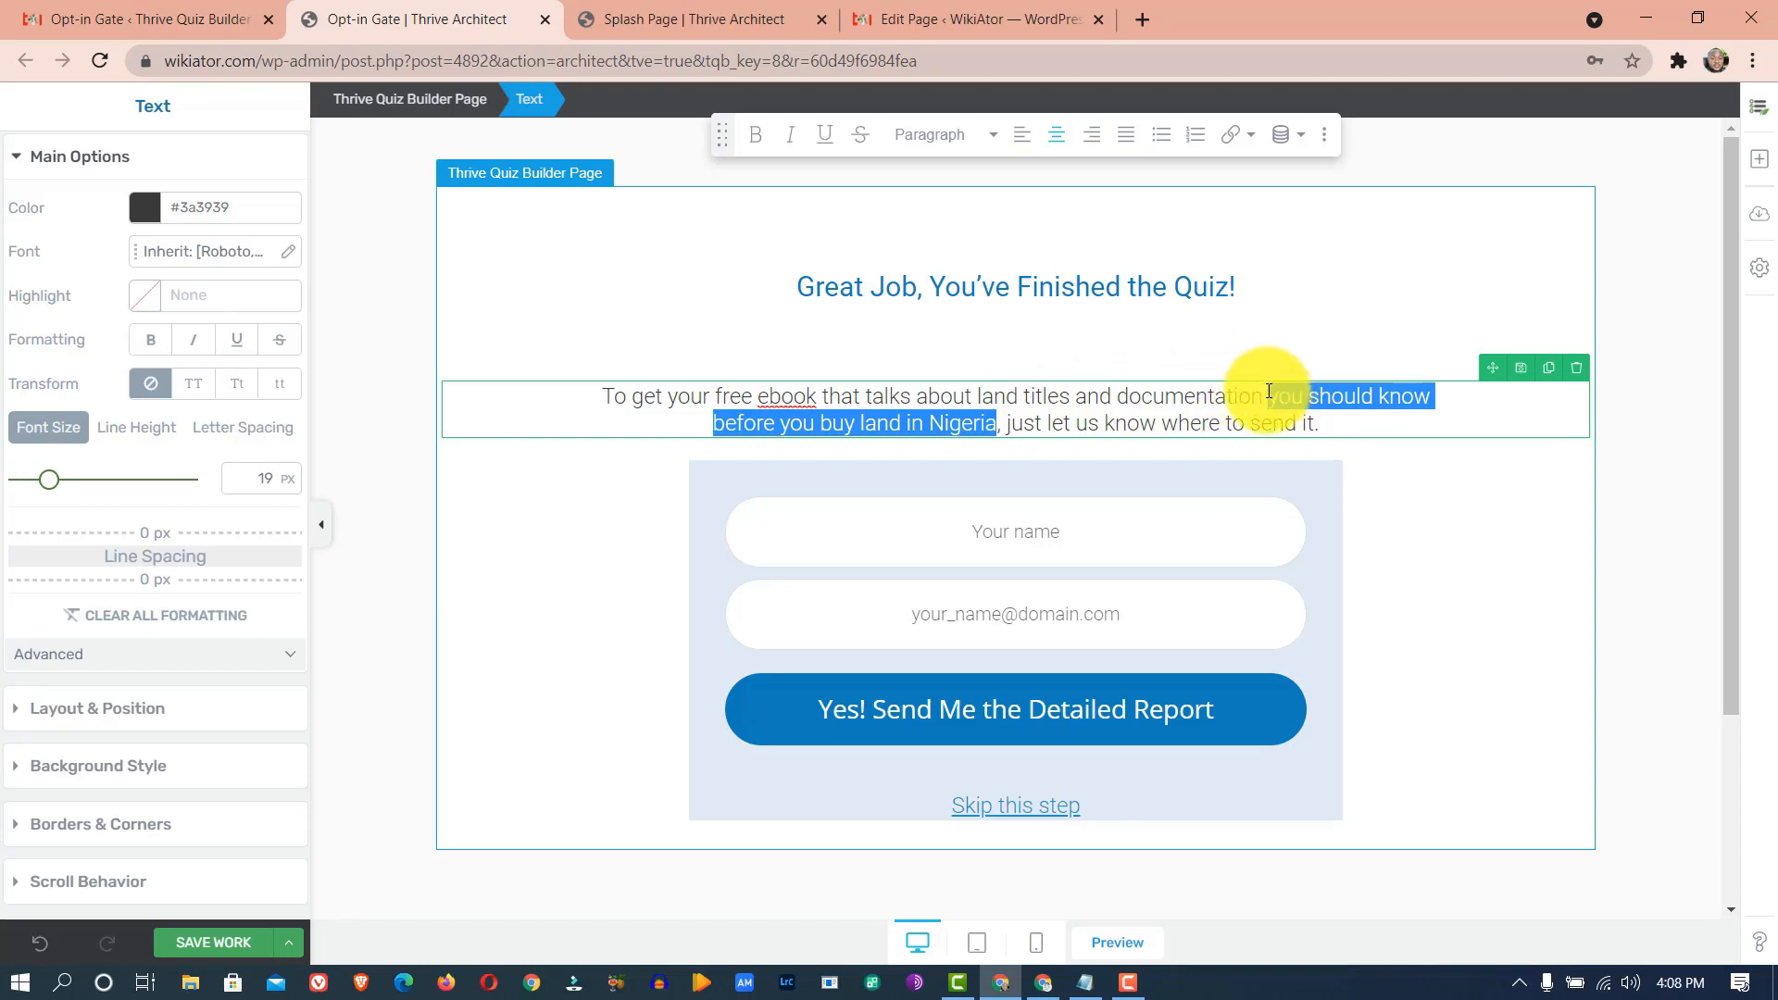
pyautogui.press('BackSpace')
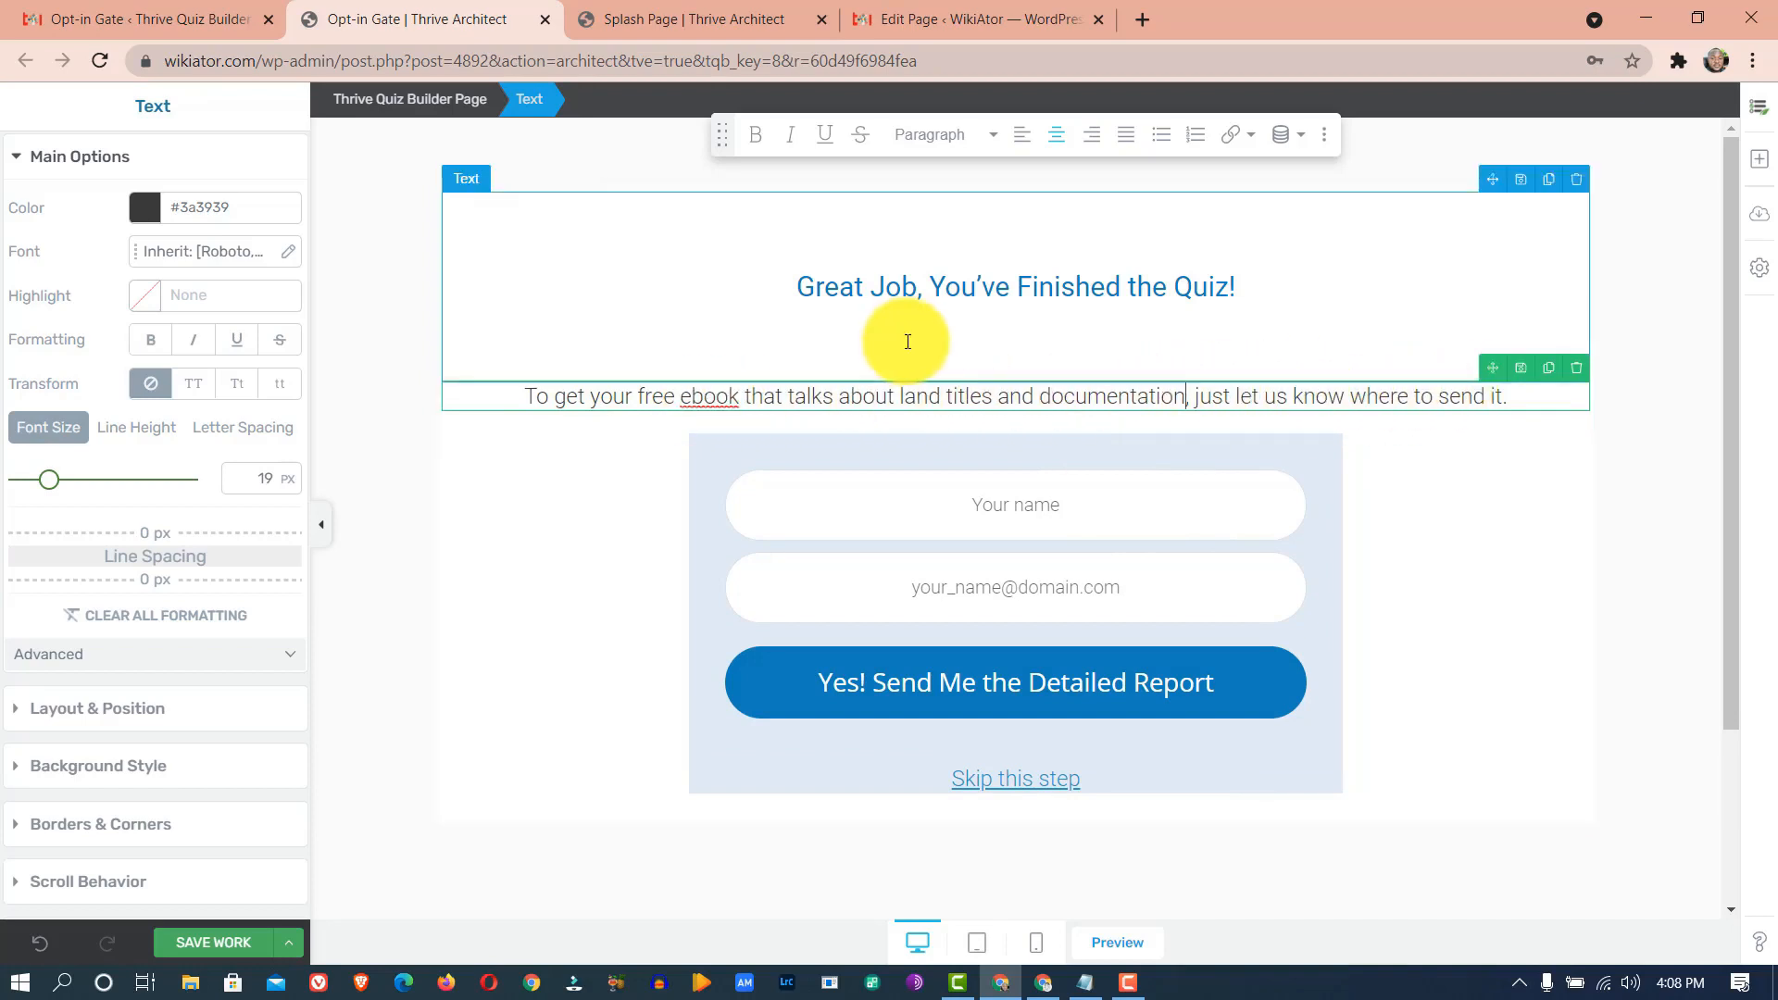
pyautogui.click(901, 504)
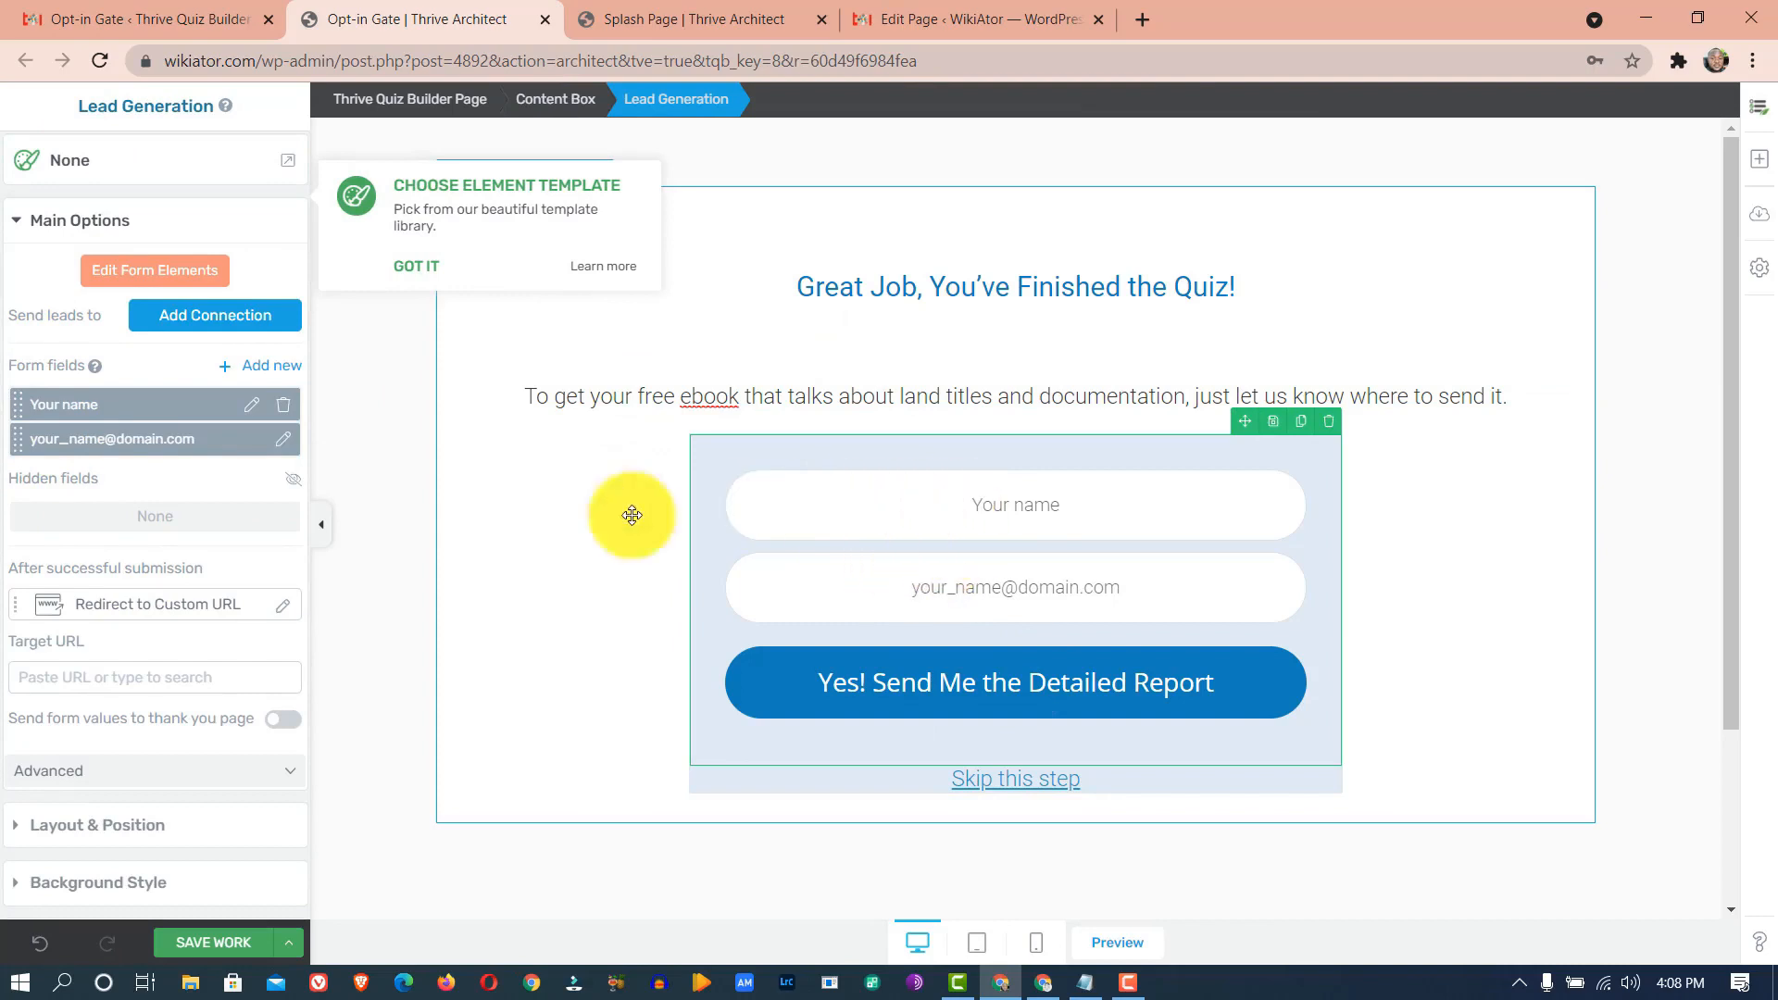
# - Keep the form's custom-URL redirect, skip adding an Email connection, and save the opt-in gate design
pyautogui.click(255, 614)
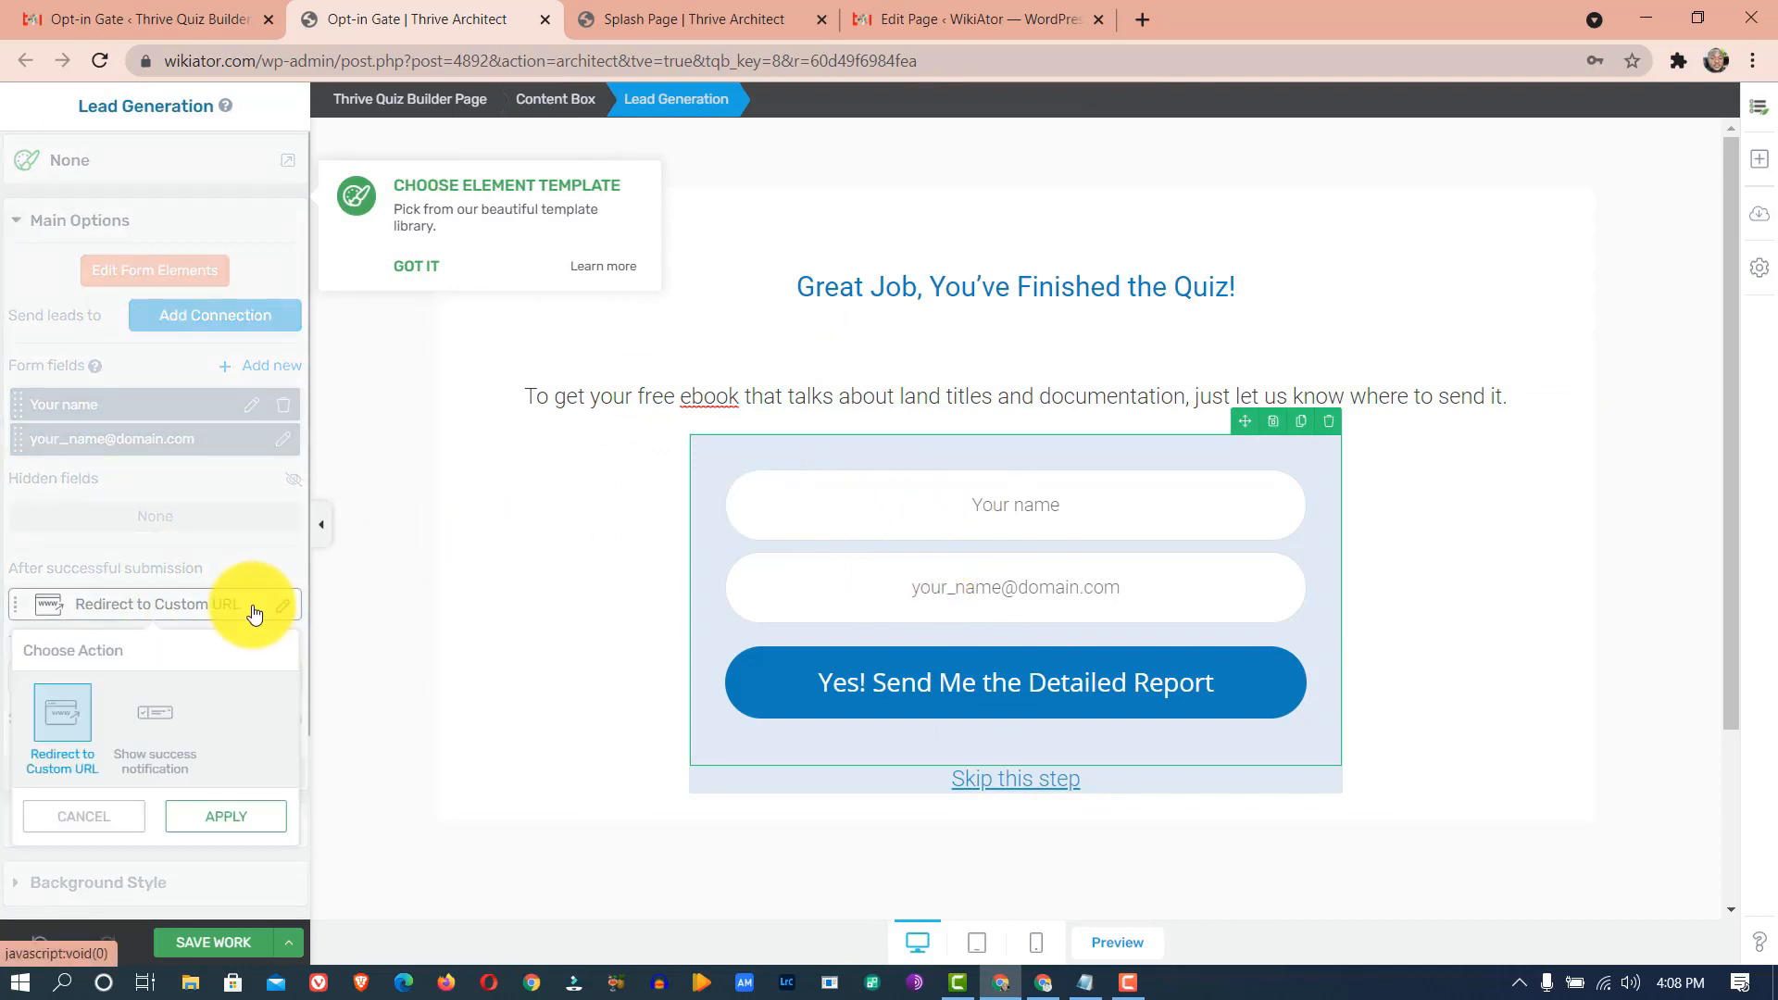
pyautogui.click(204, 815)
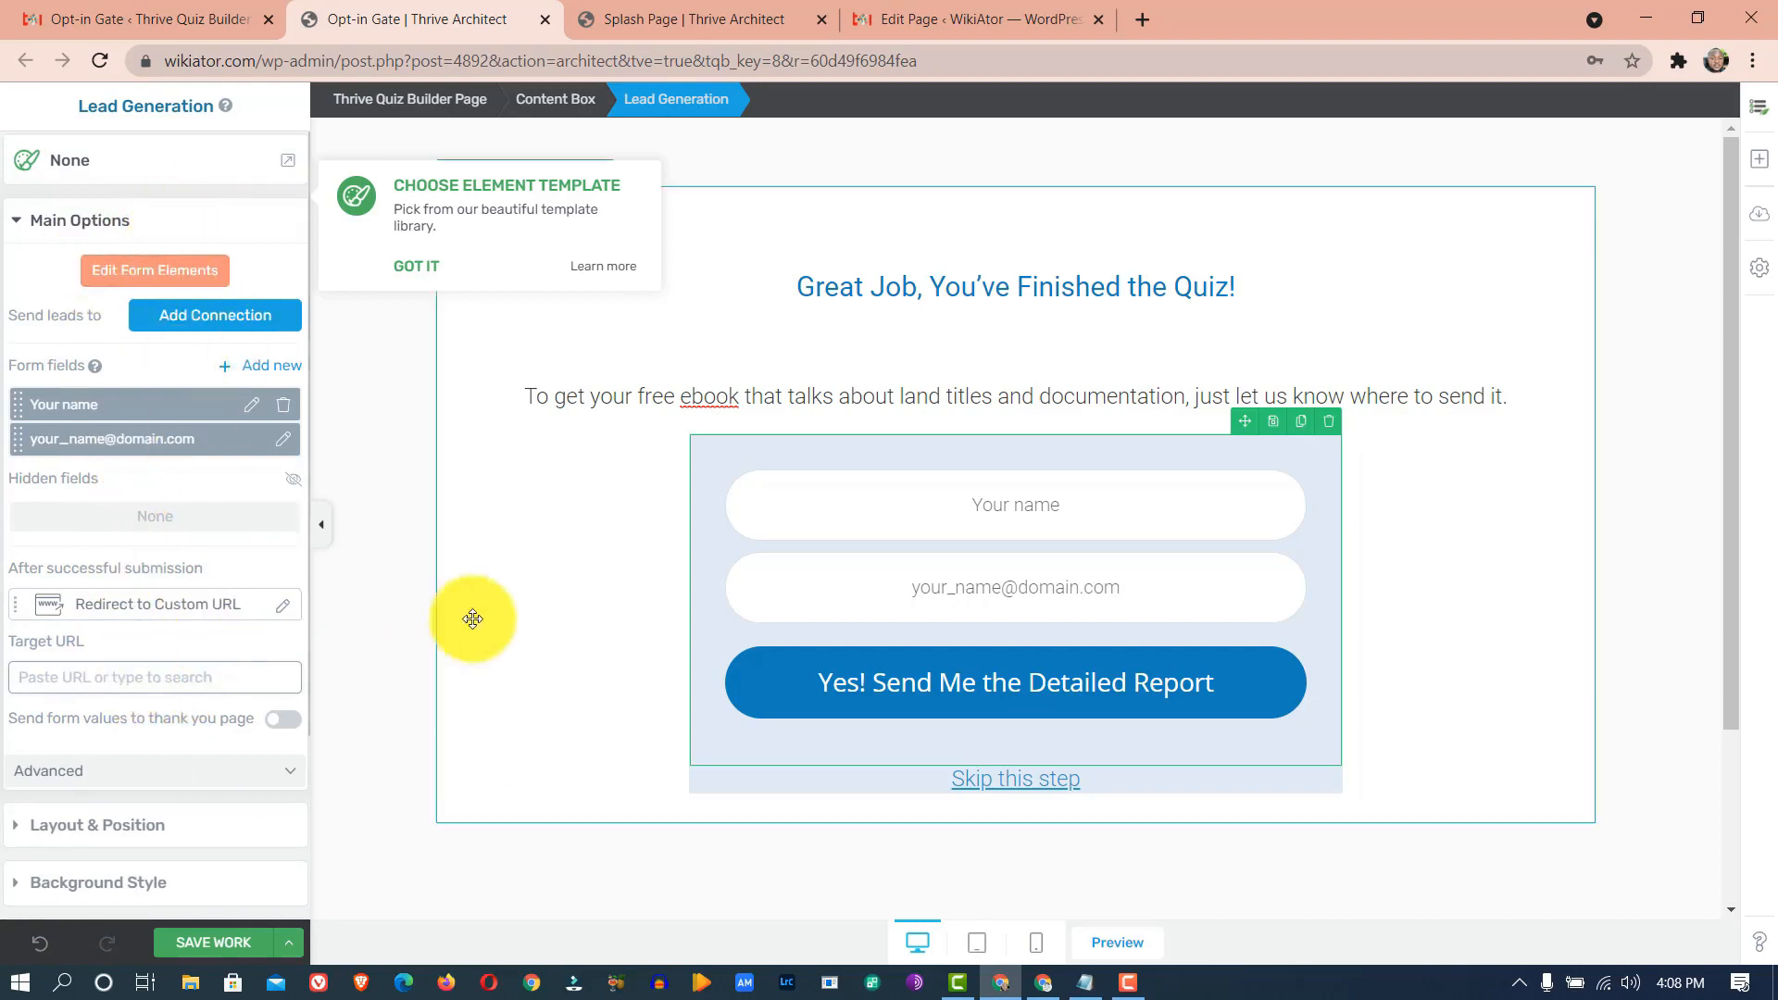
pyautogui.click(200, 334)
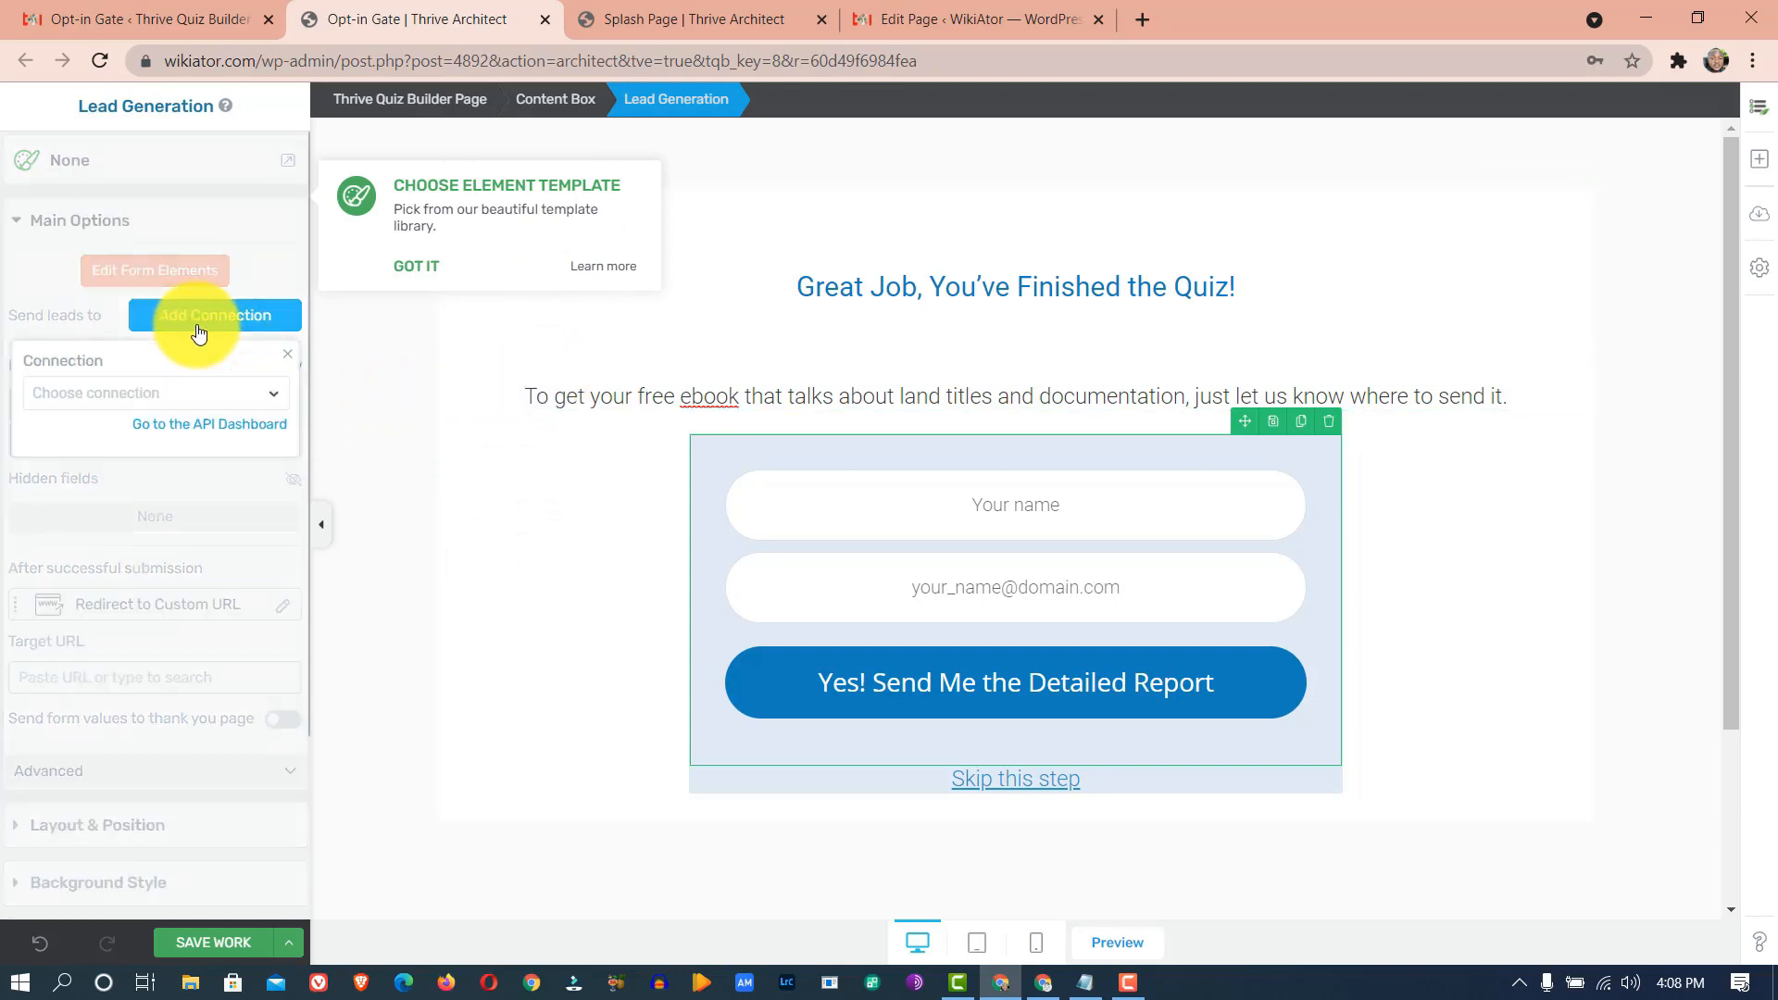
pyautogui.click(201, 402)
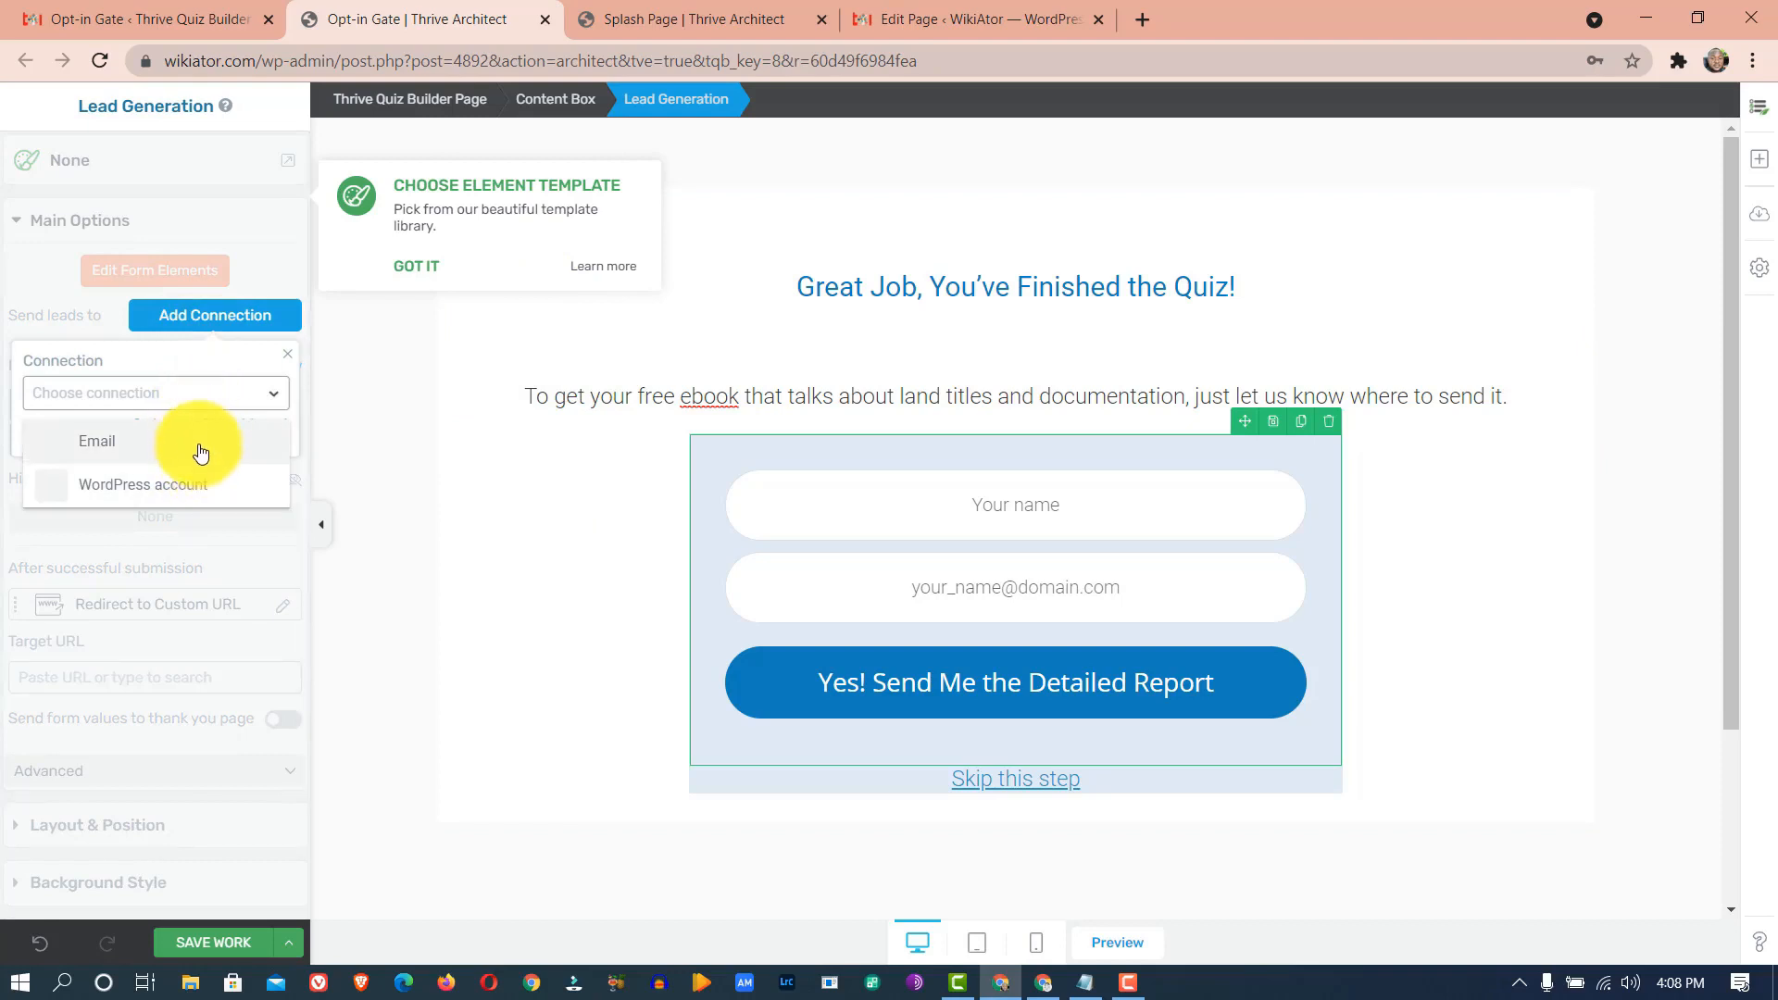
pyautogui.click(201, 448)
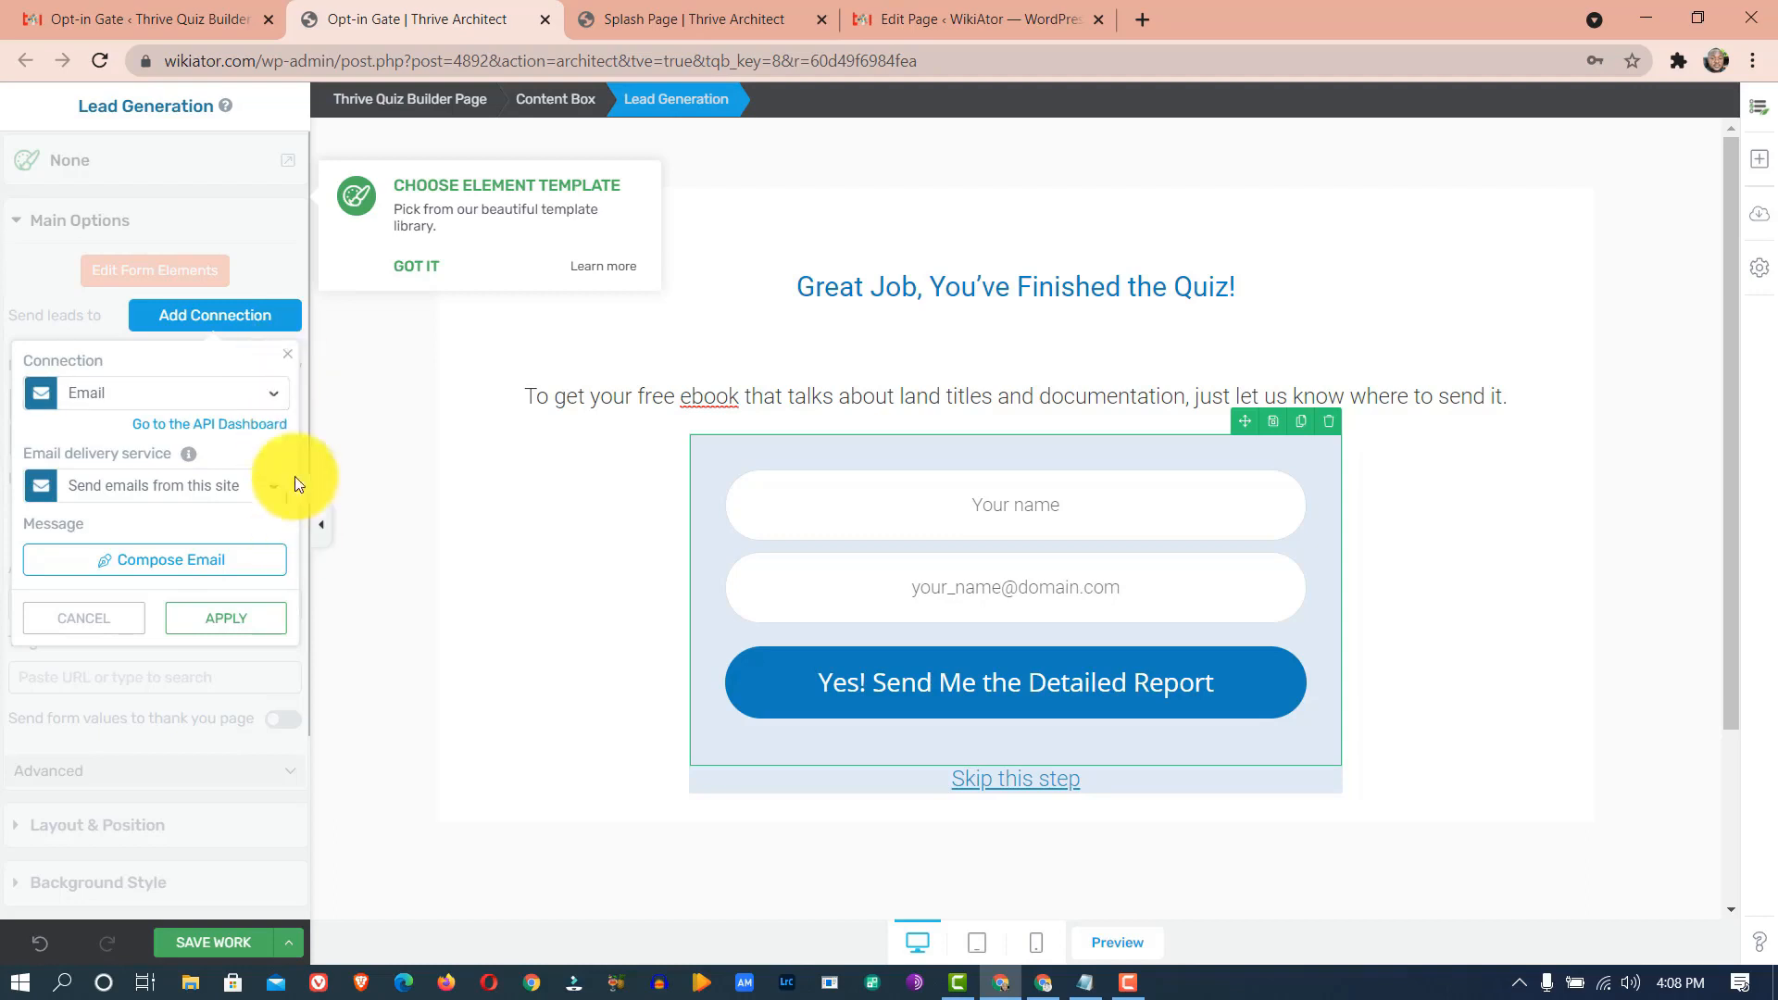
pyautogui.click(290, 363)
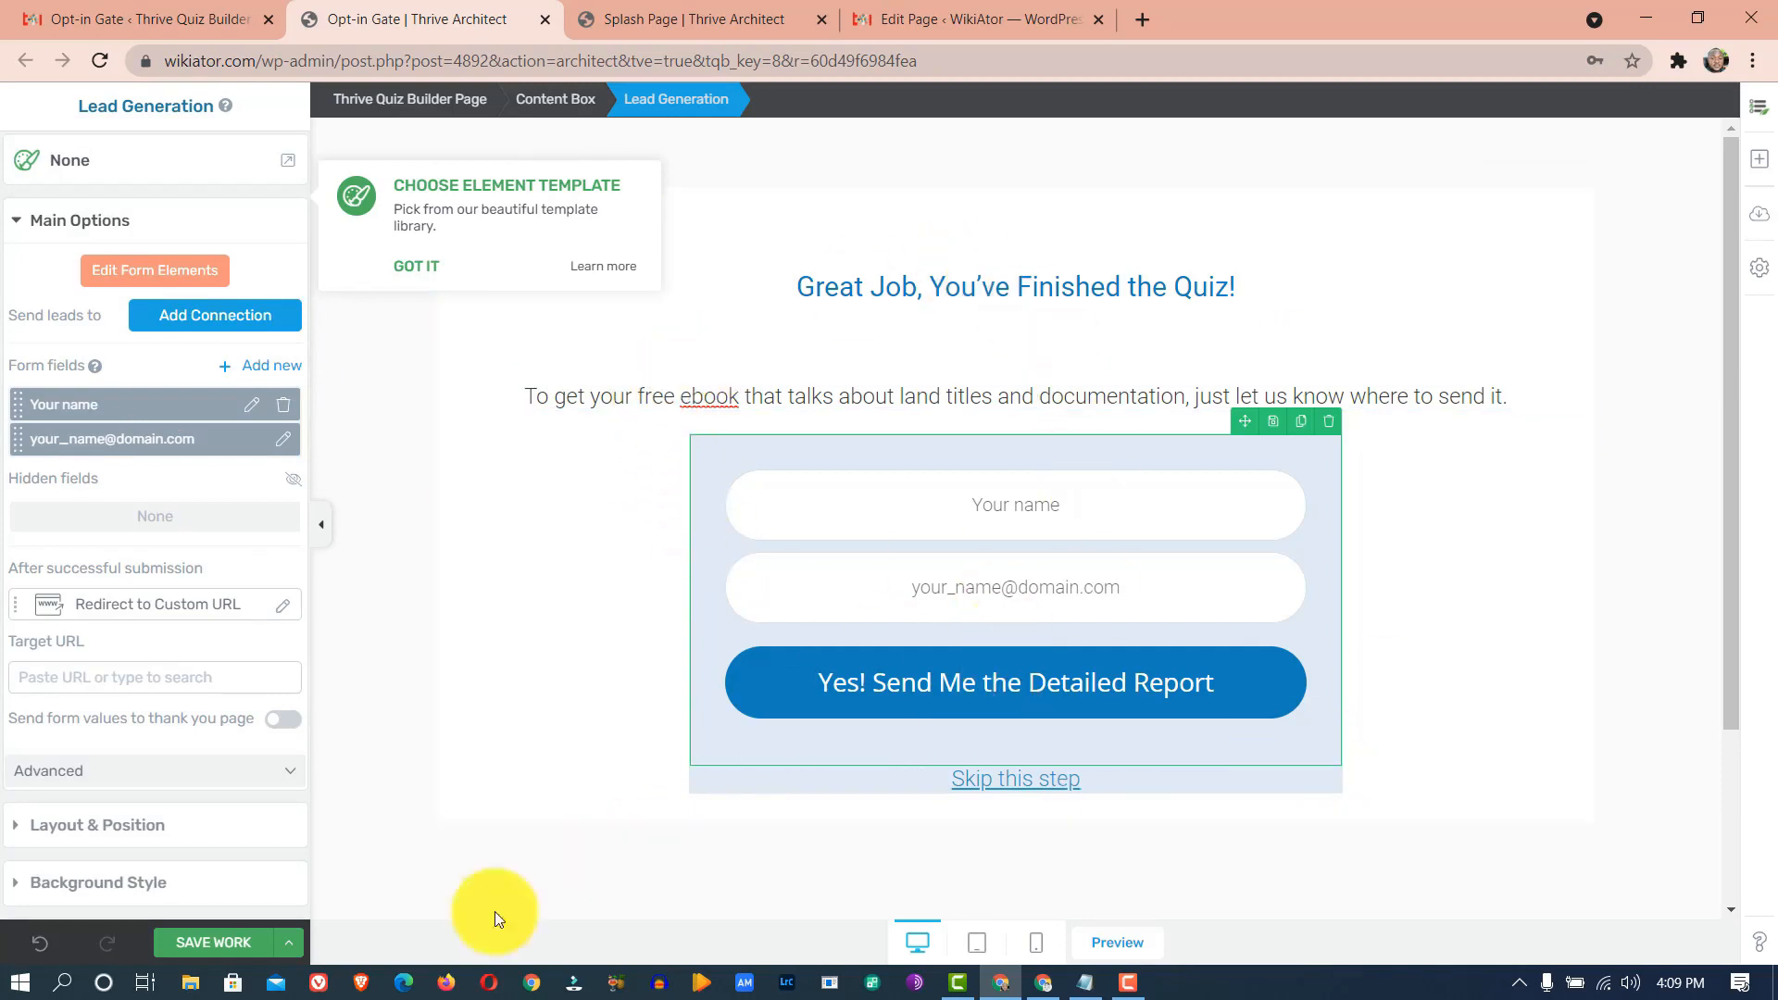
pyautogui.click(237, 943)
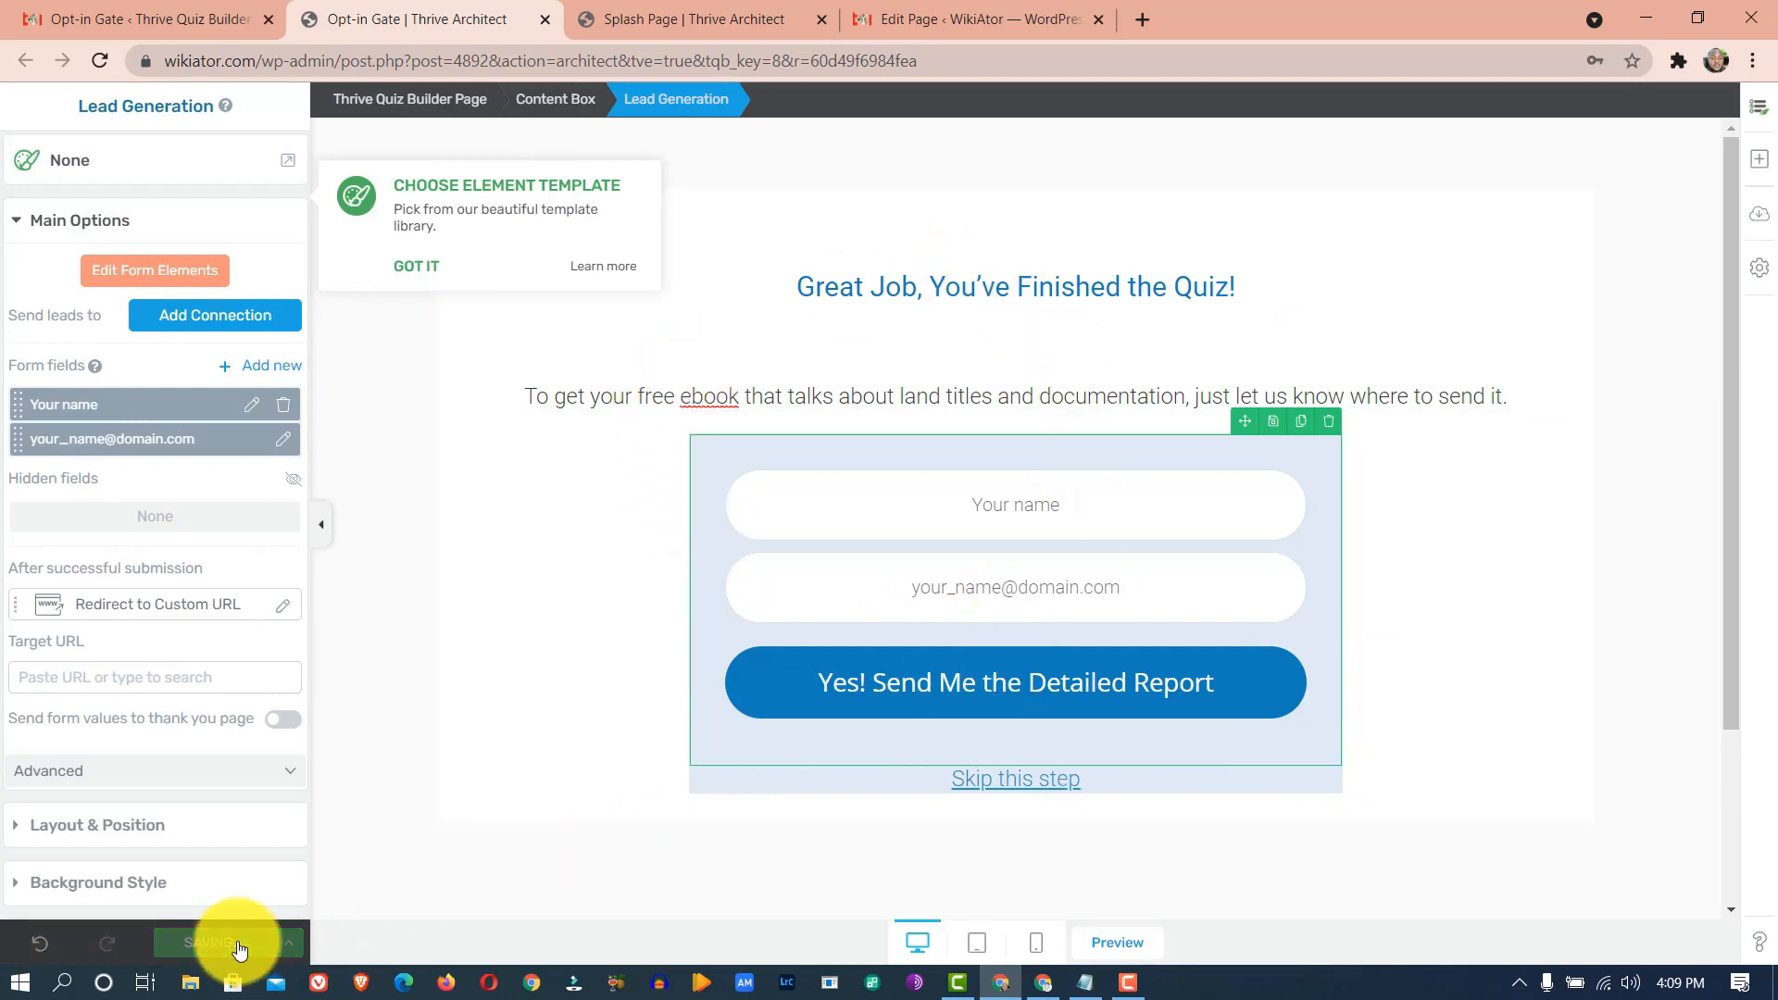
pyautogui.click(111, 9)
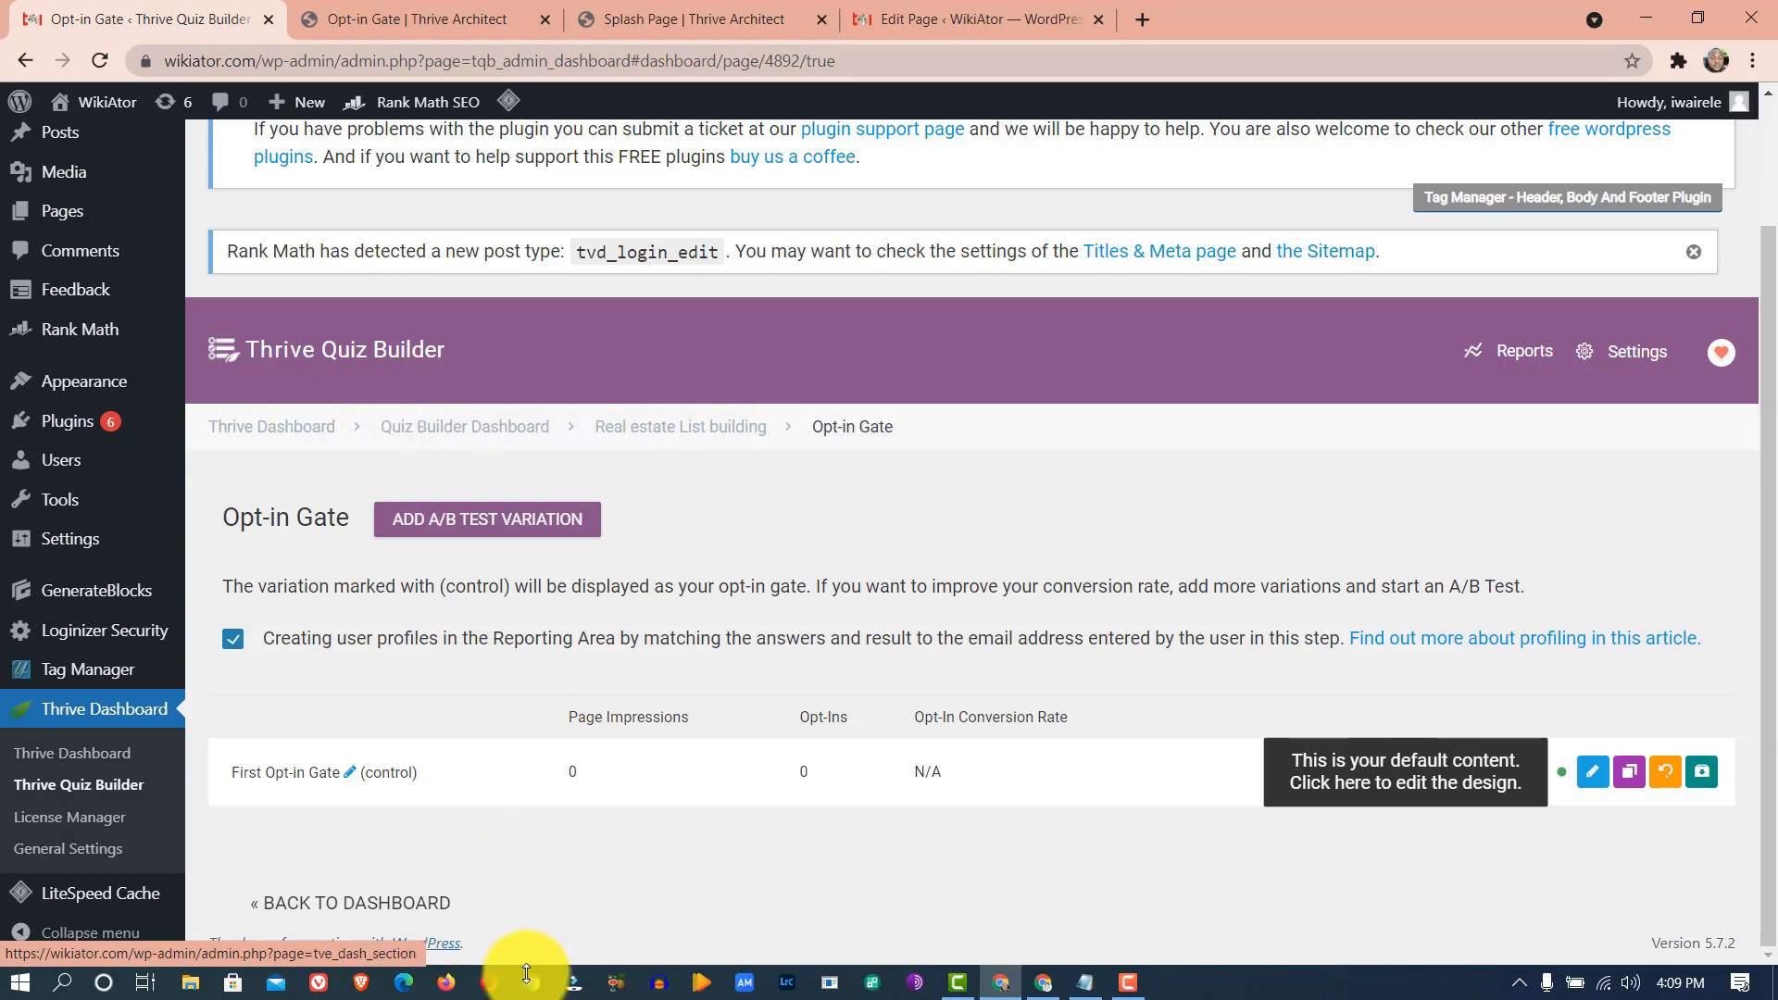
# - Set the Results Page stage to URL Redirect and open redirect settings for Big, Medium and Small Client
pyautogui.click(389, 914)
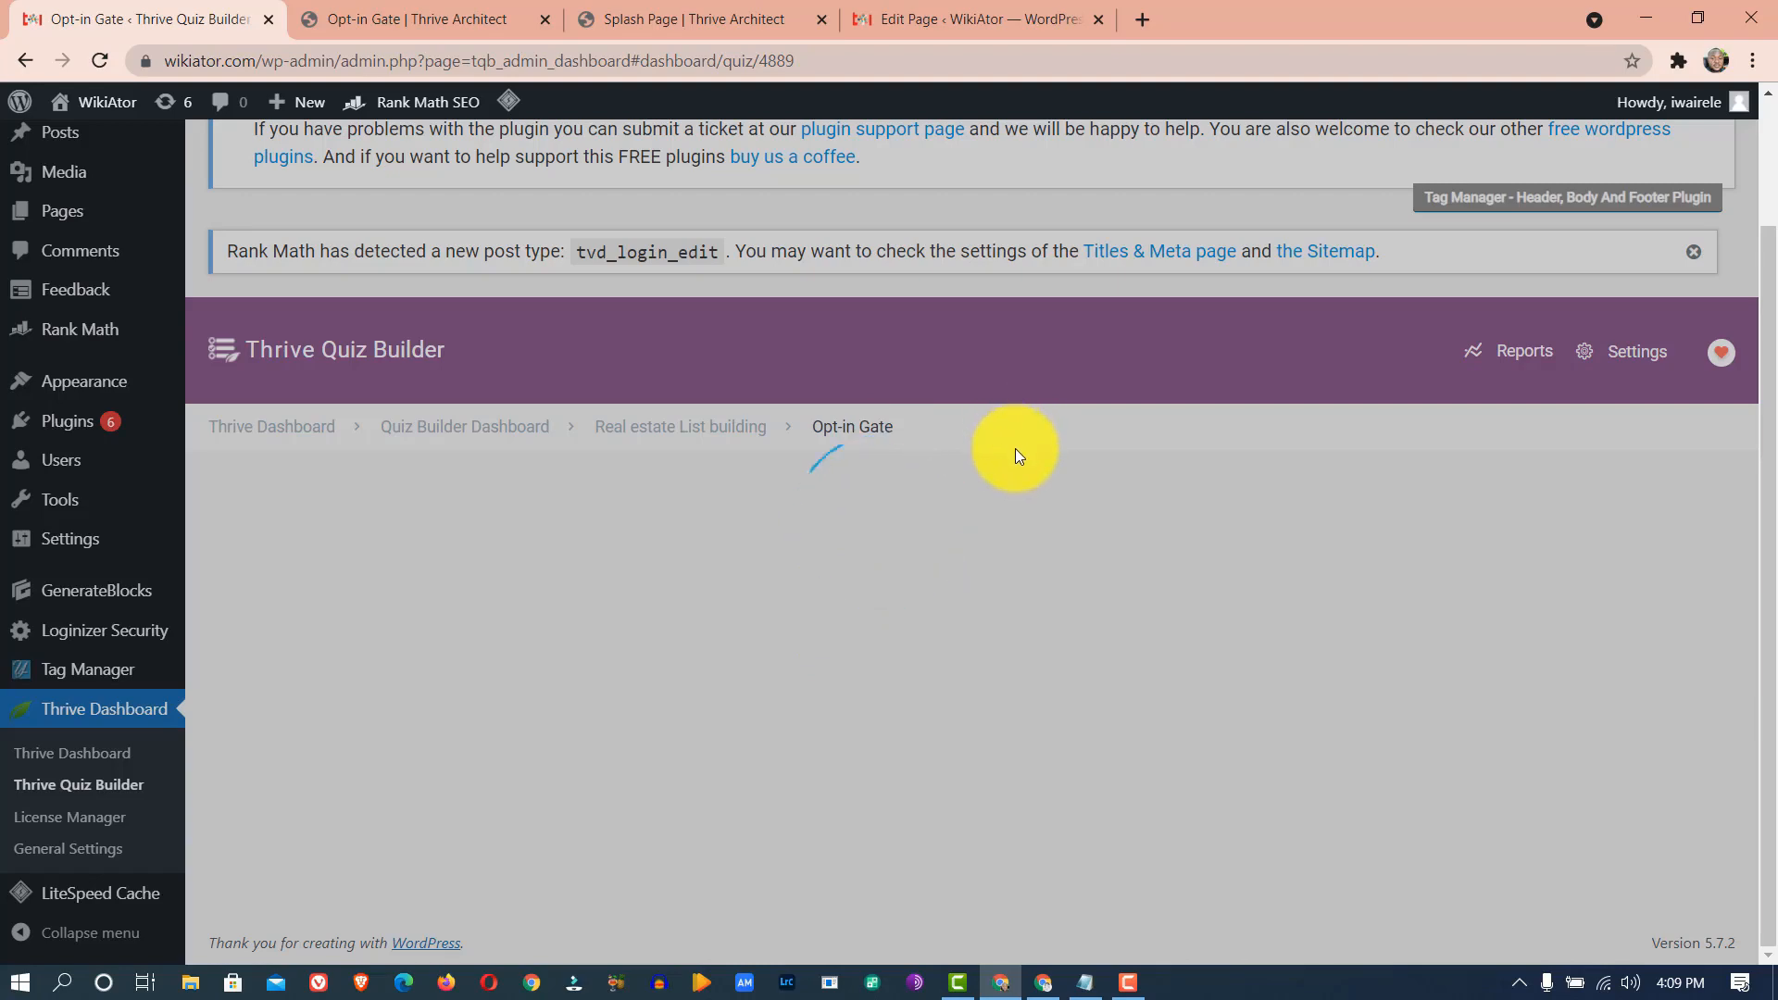
pyautogui.scroll(-5, 1019, 458)
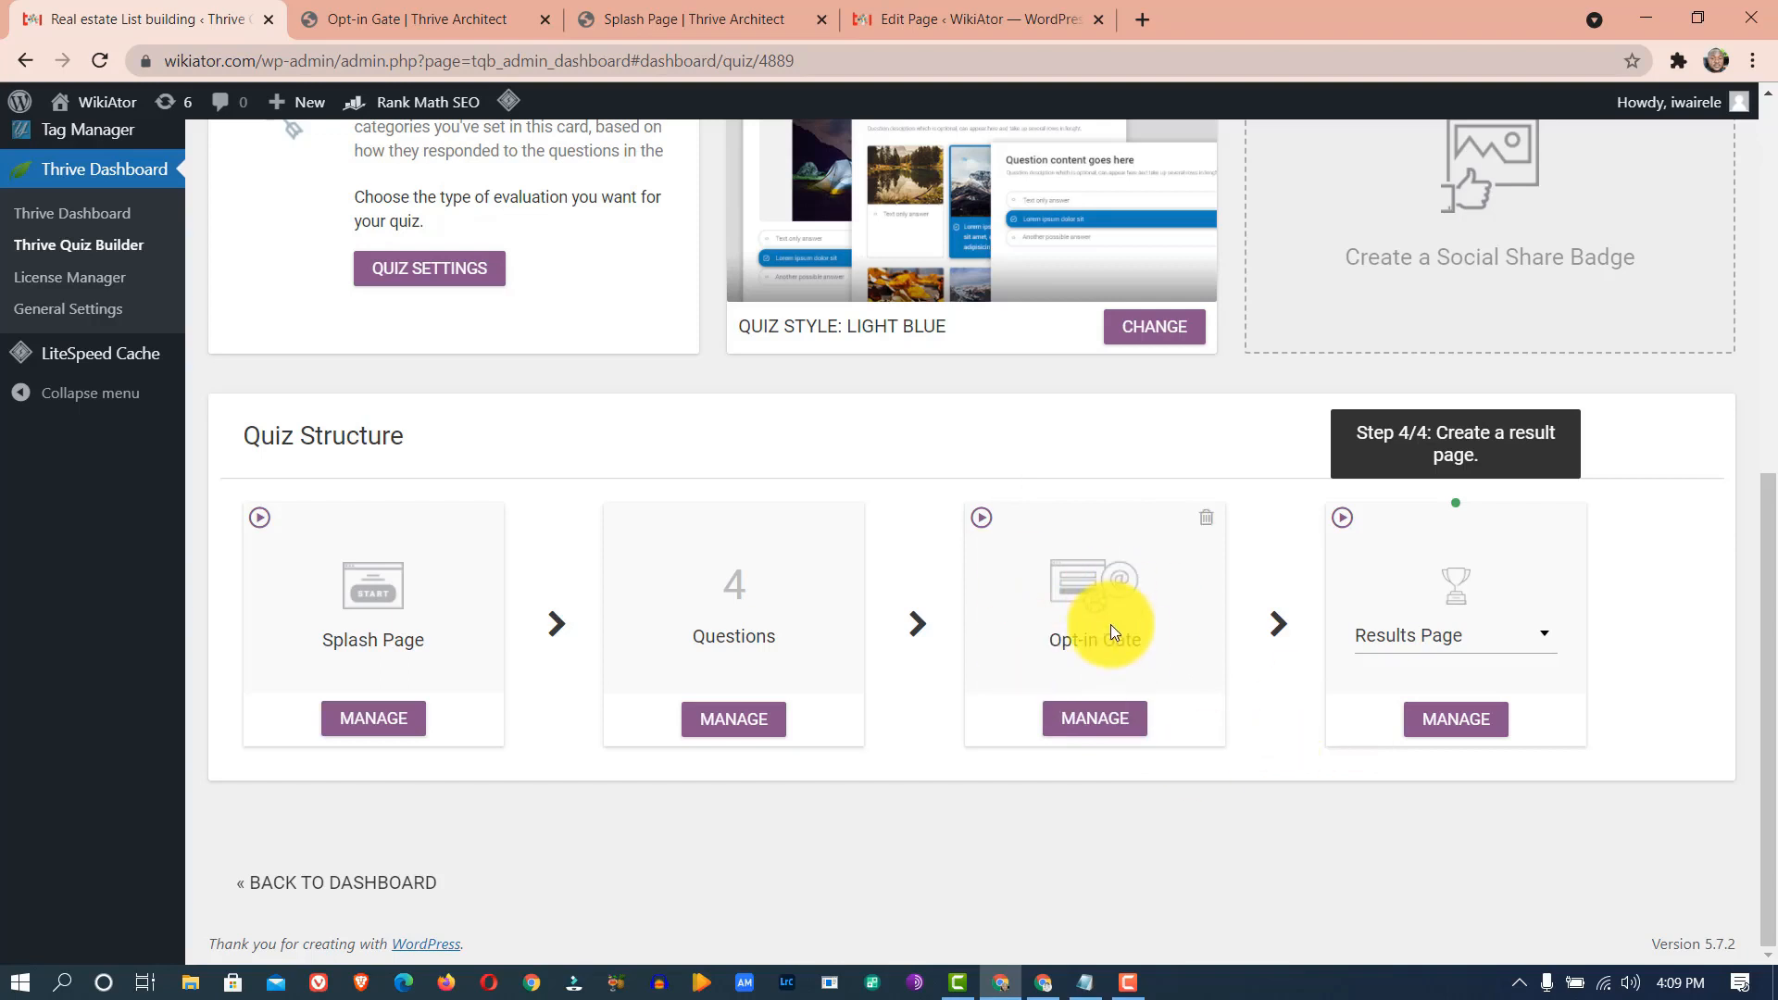
pyautogui.click(1488, 644)
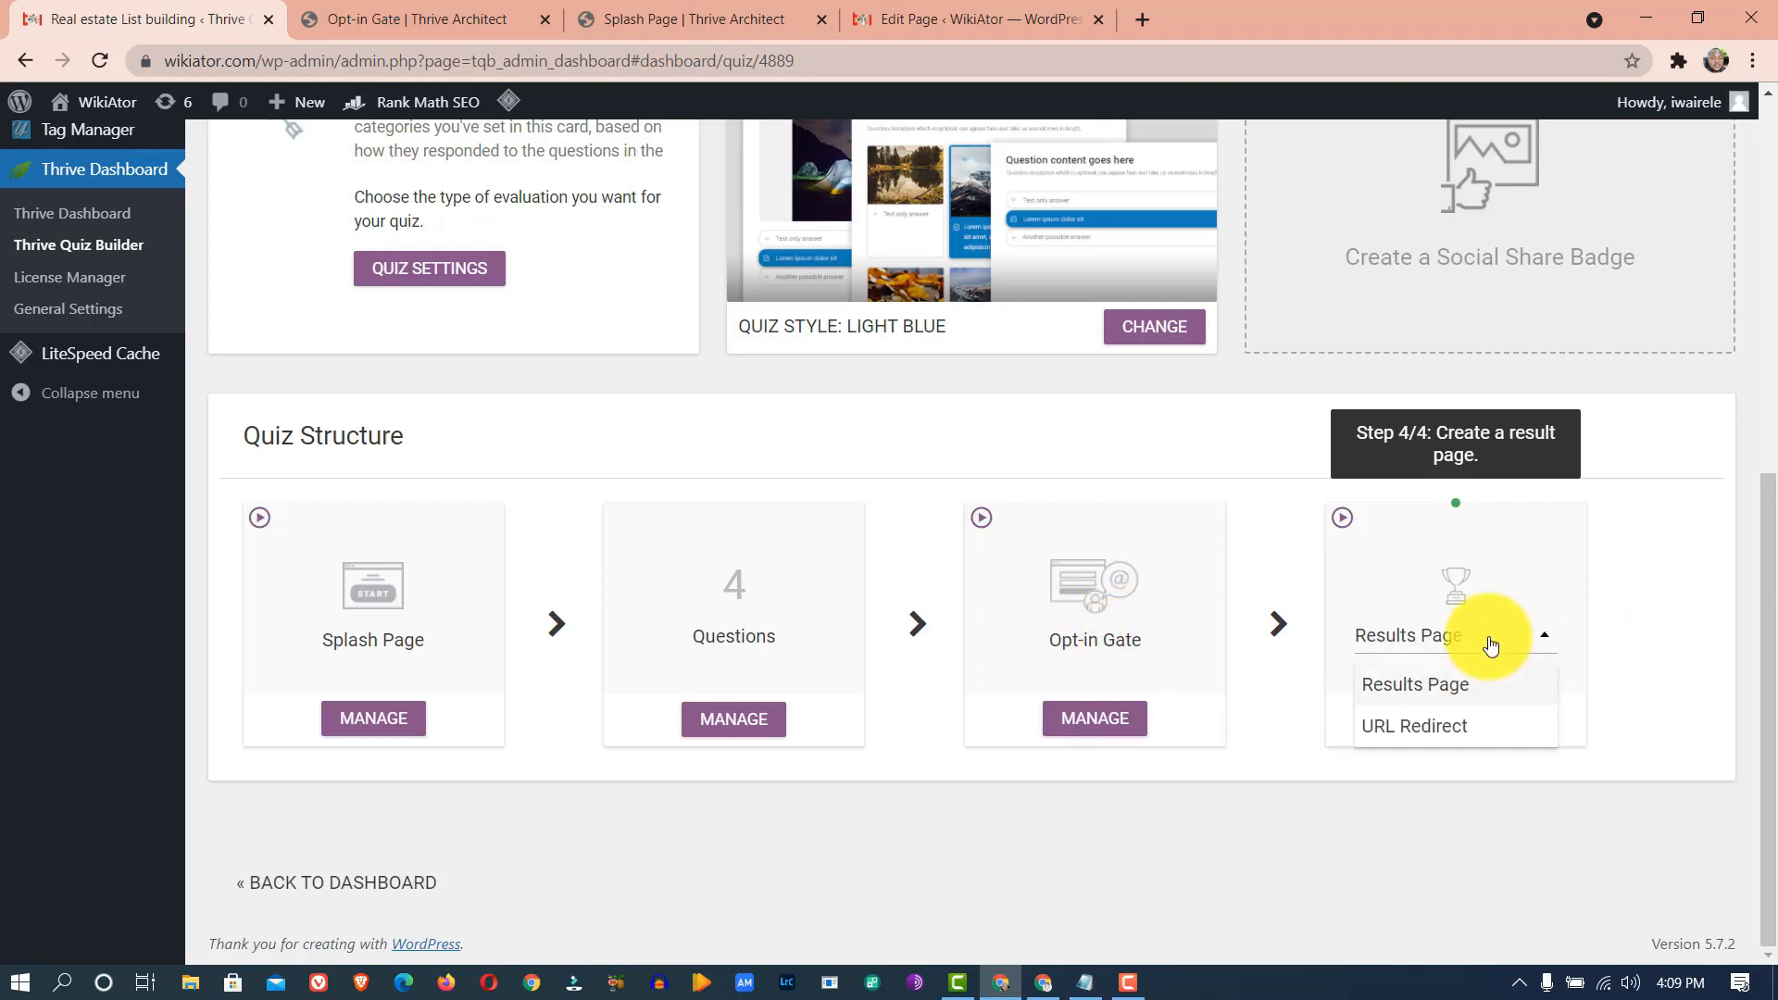
pyautogui.click(1451, 729)
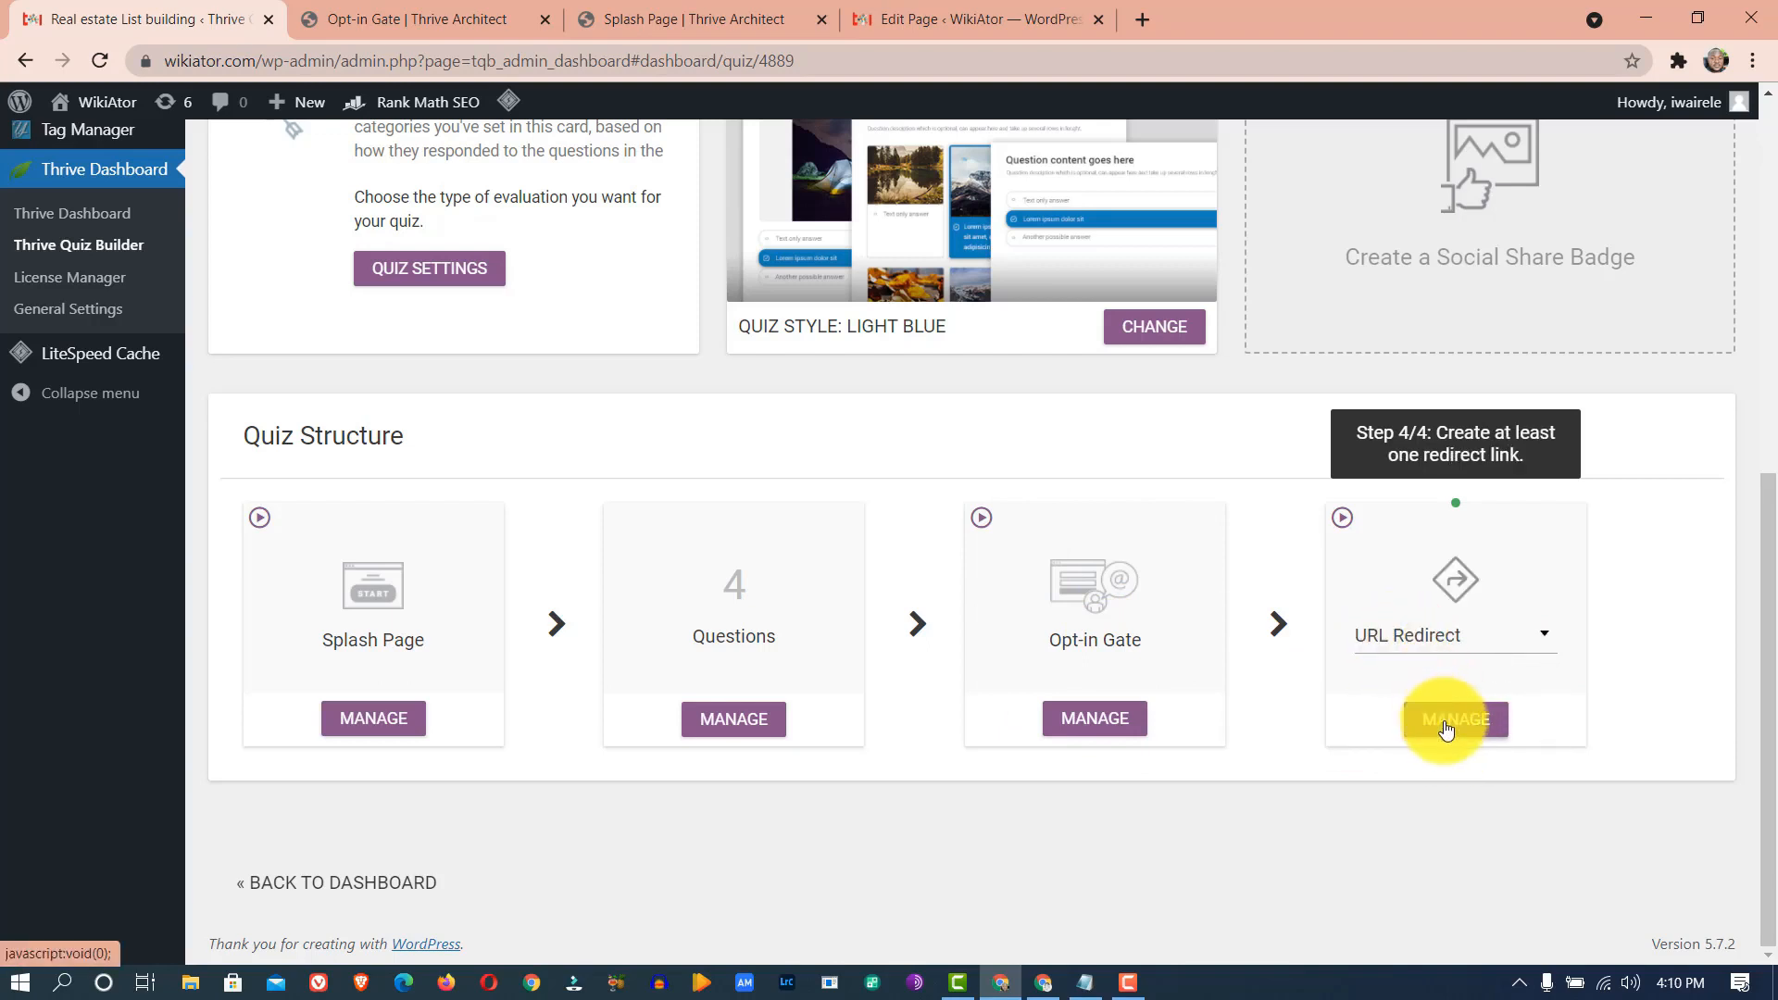
pyautogui.click(1446, 731)
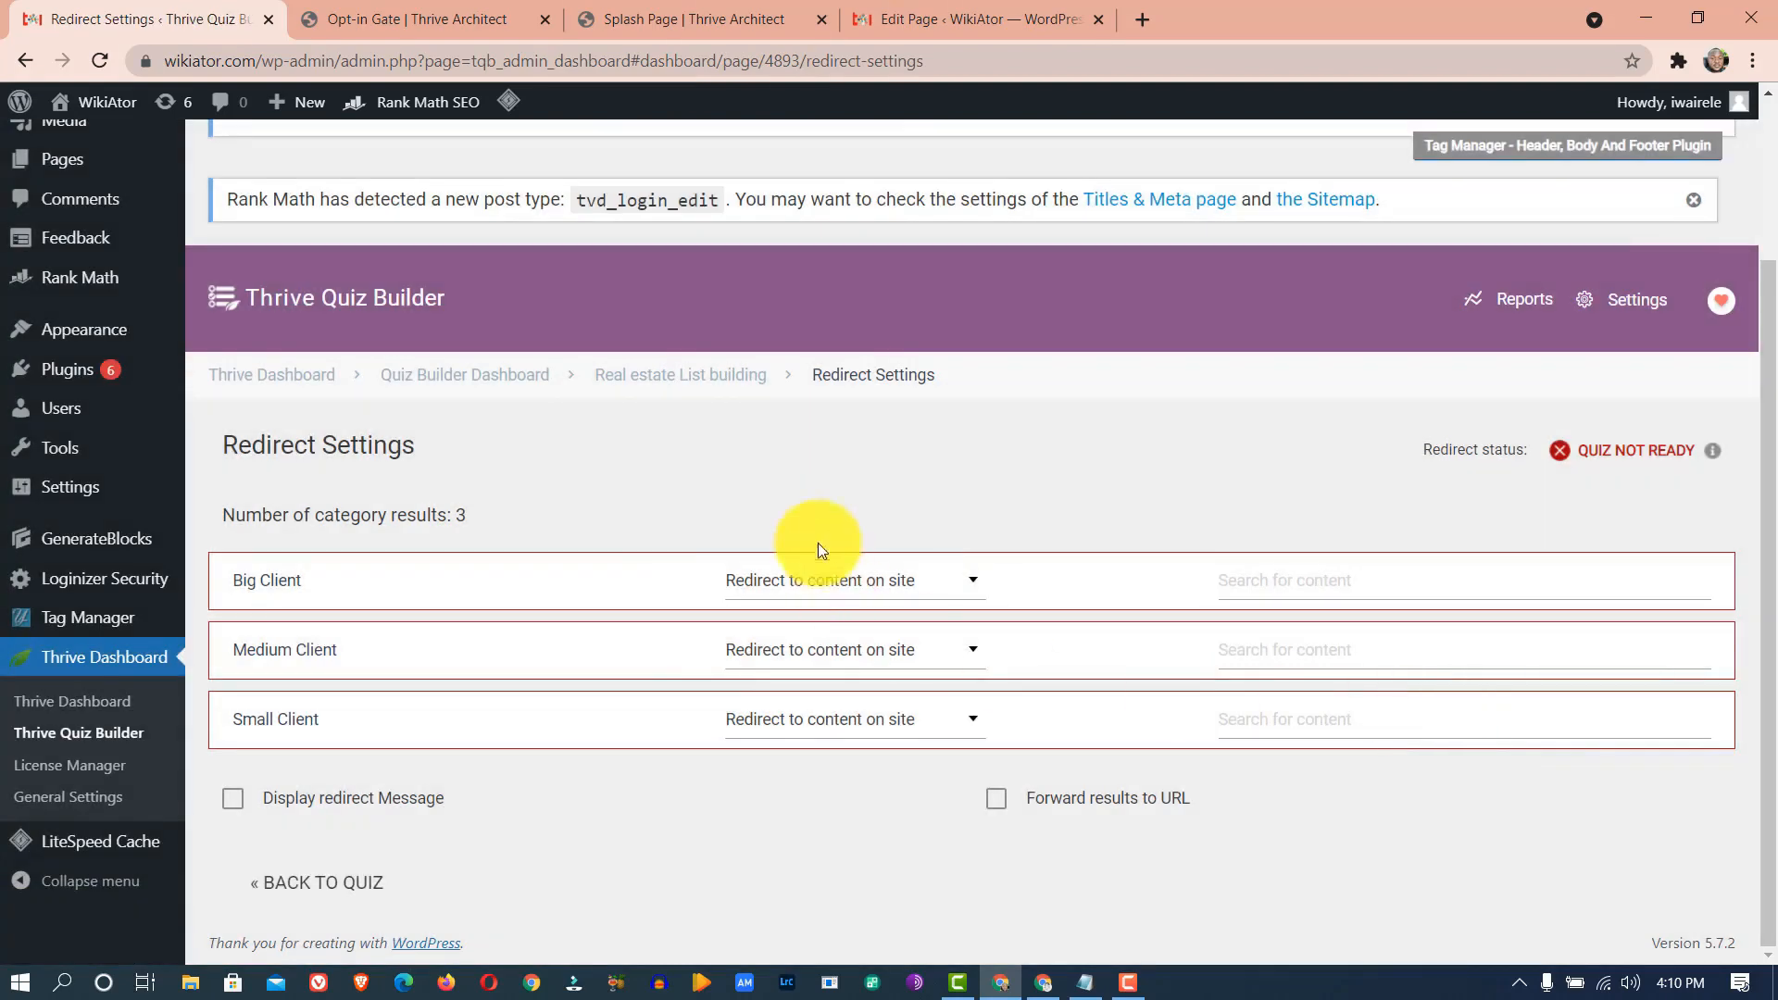
# - Search site content and send Big Client results to the About page
pyautogui.click(958, 582)
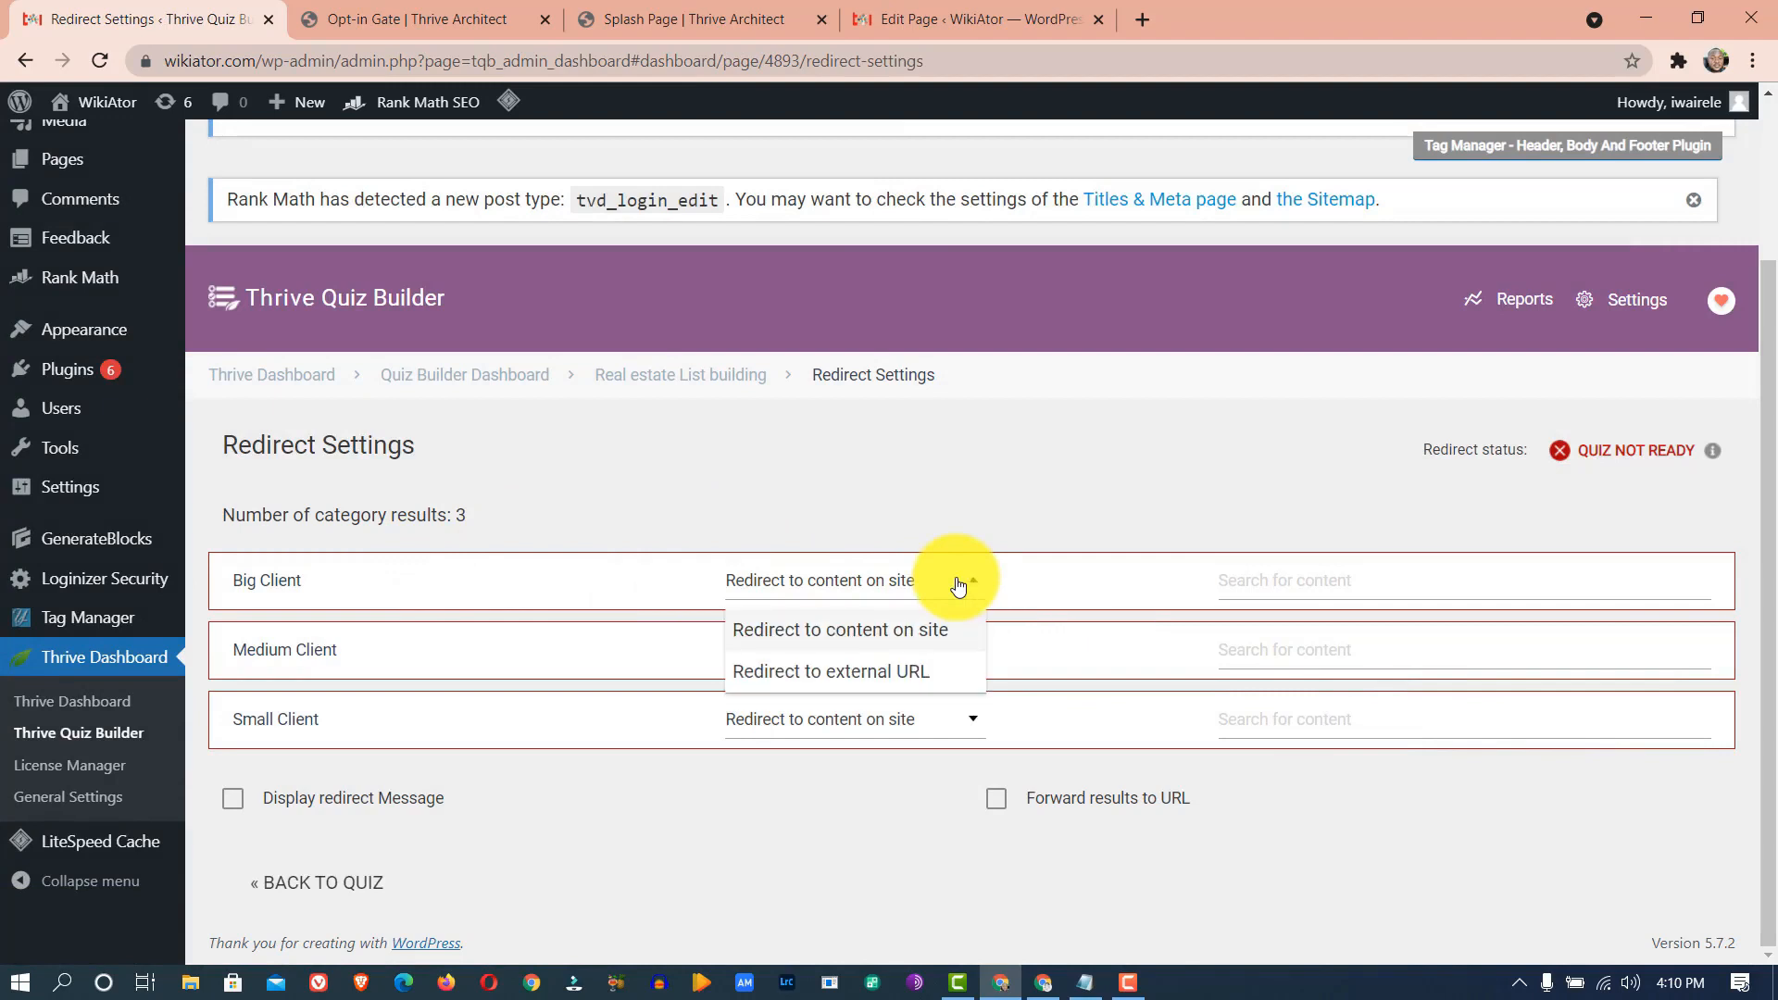
pyautogui.click(1273, 583)
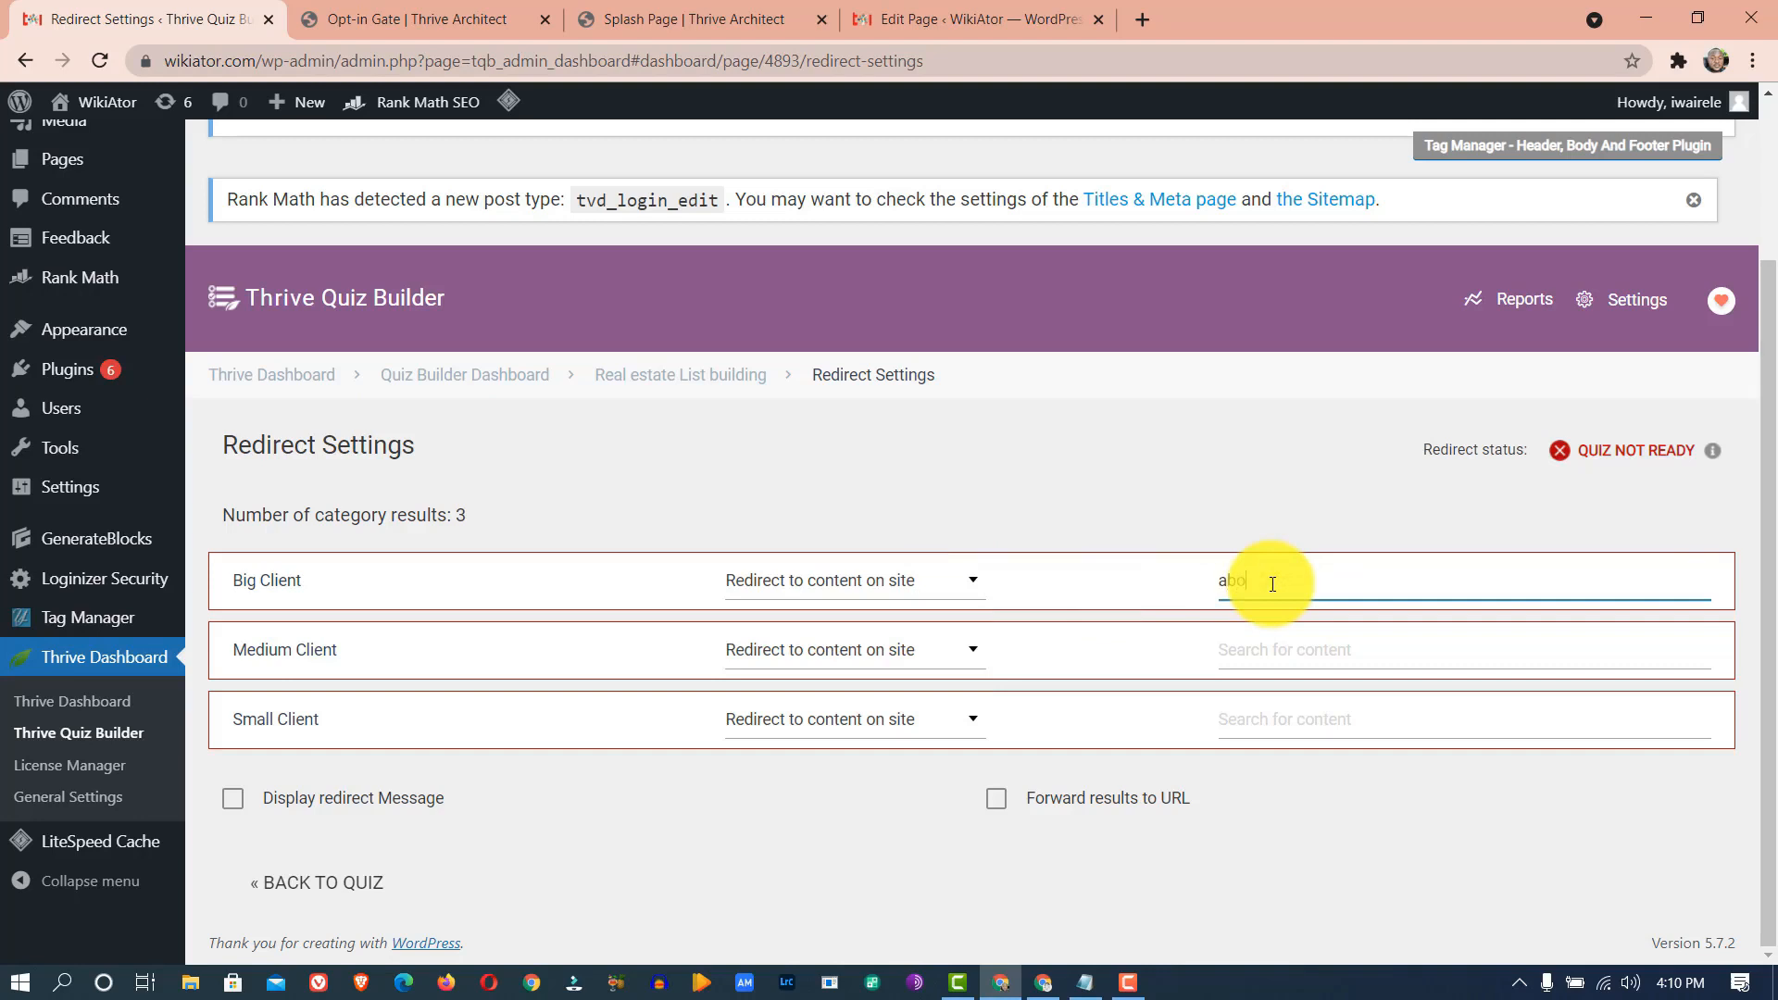
pyautogui.moveTo(1295, 581); pyautogui.dragTo(1155, 599)
pyautogui.press('BackSpace')
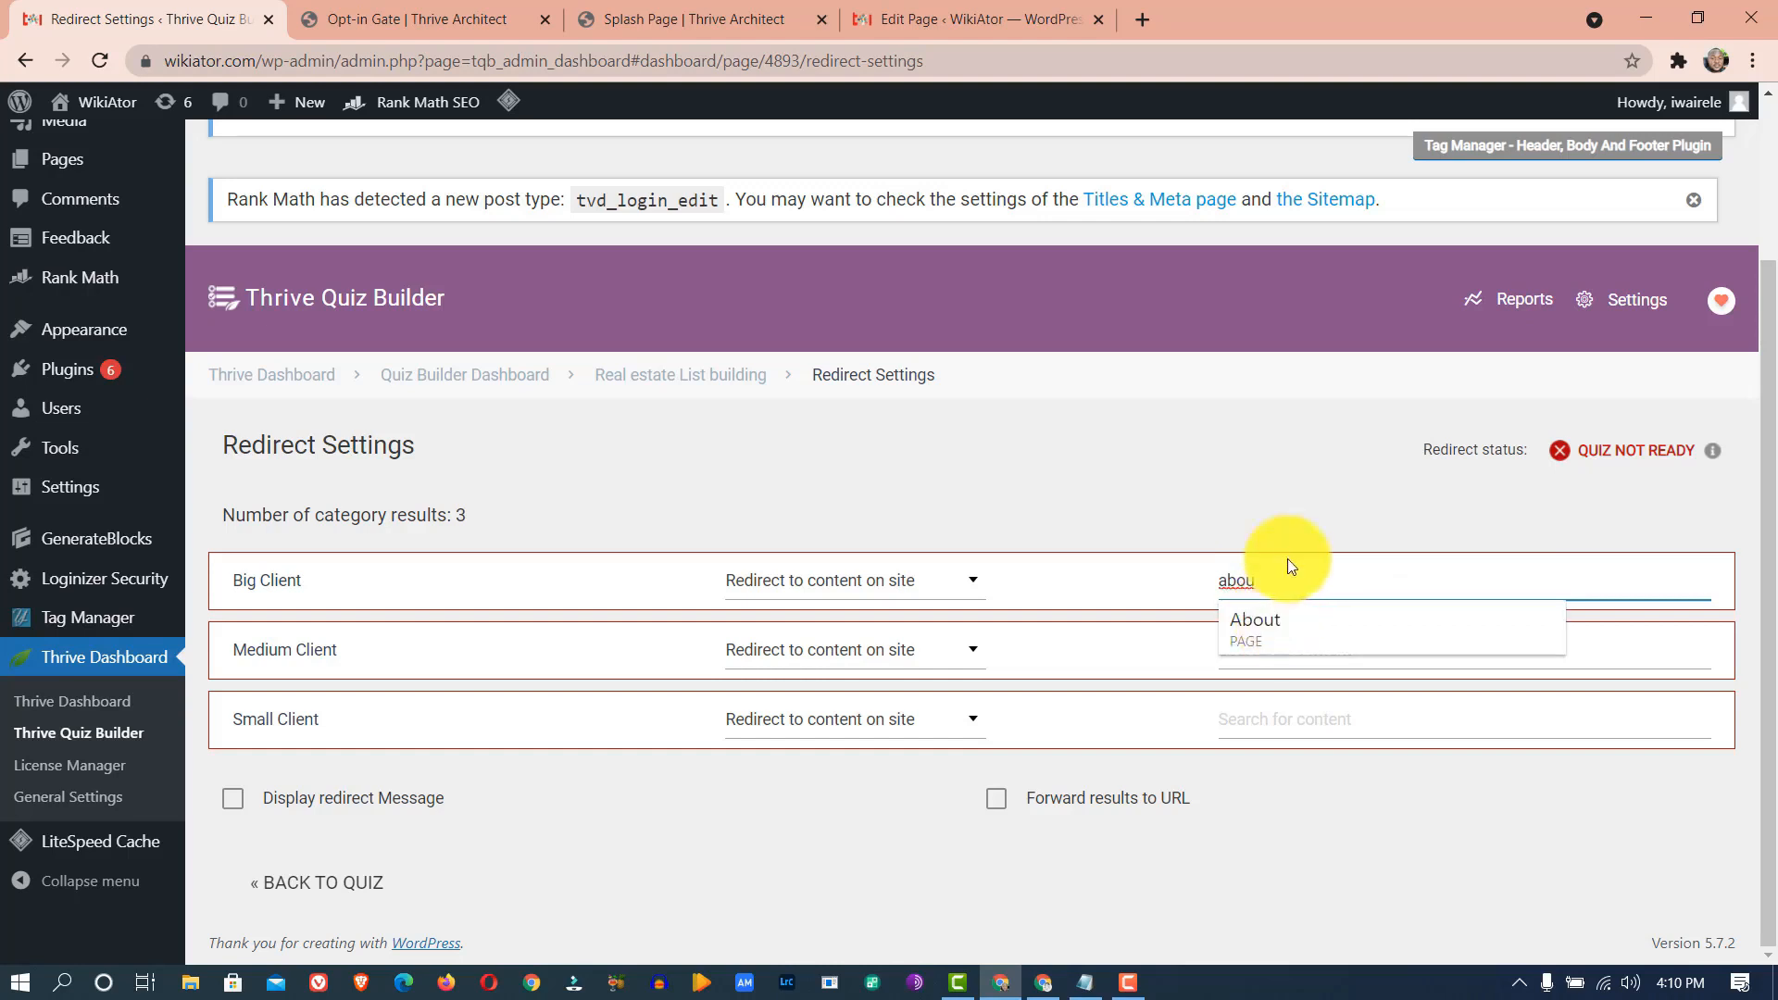
pyautogui.click(1280, 623)
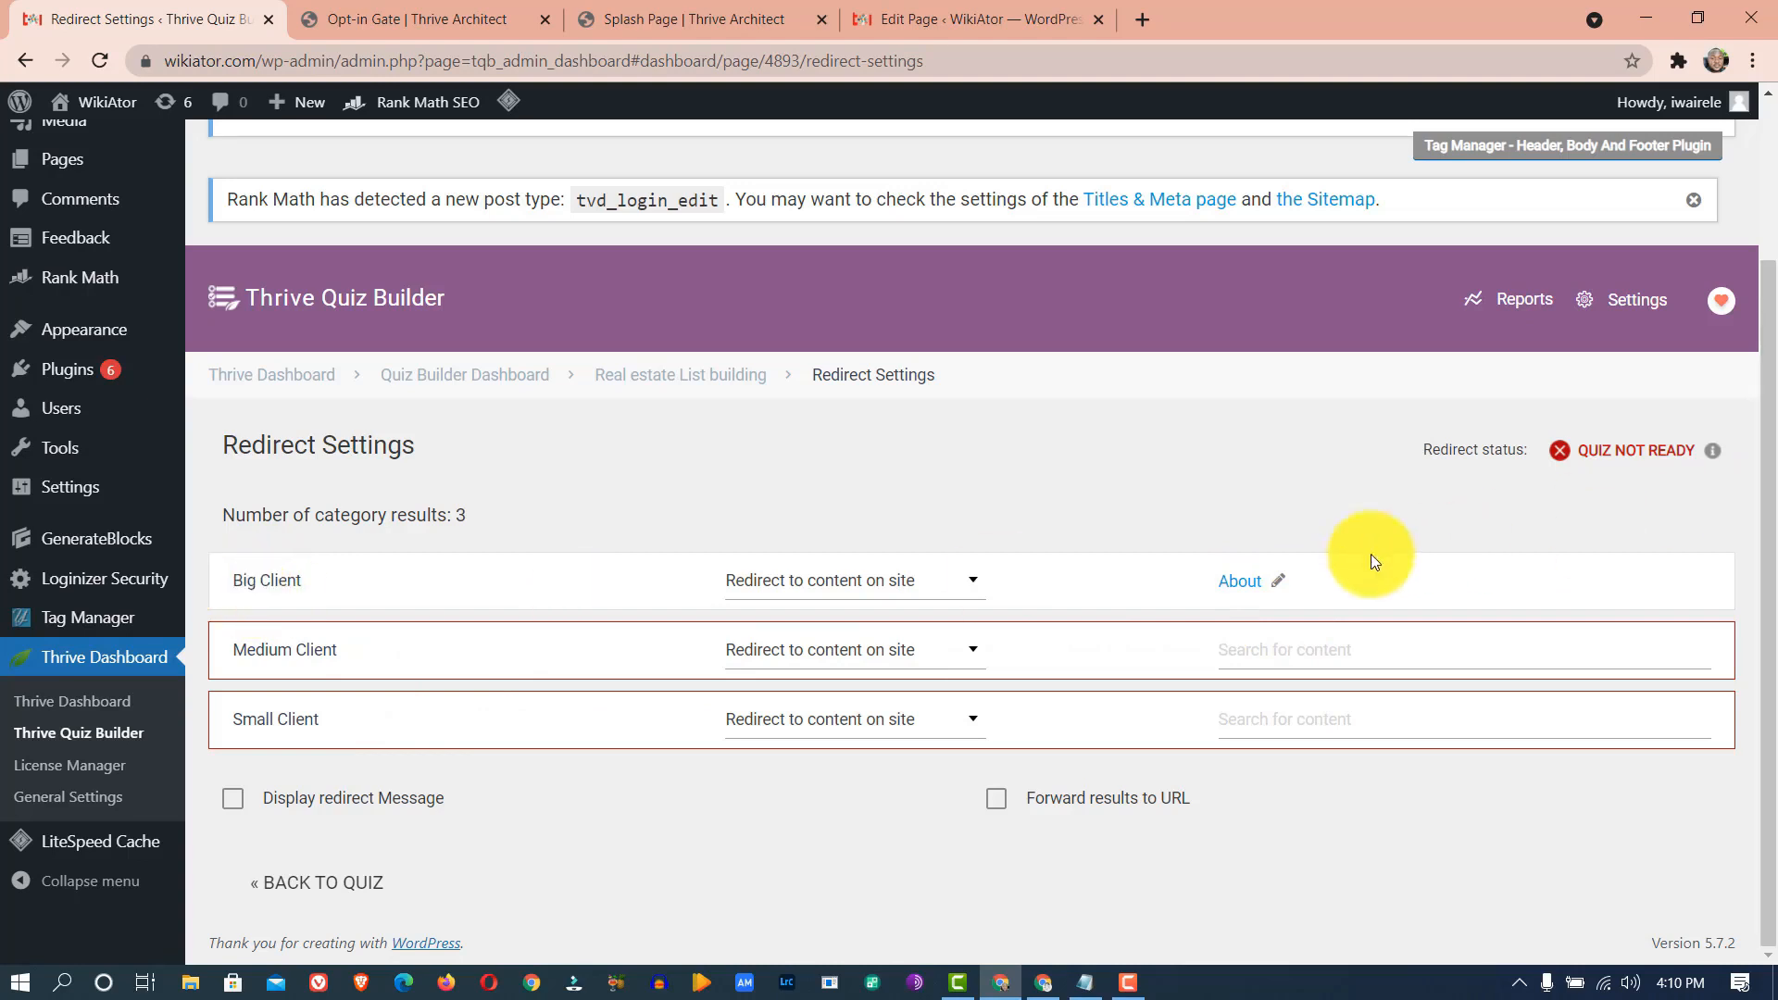
# - Try searching 'hom' for Medium Client's destination, then clear the search
pyautogui.click(1233, 658)
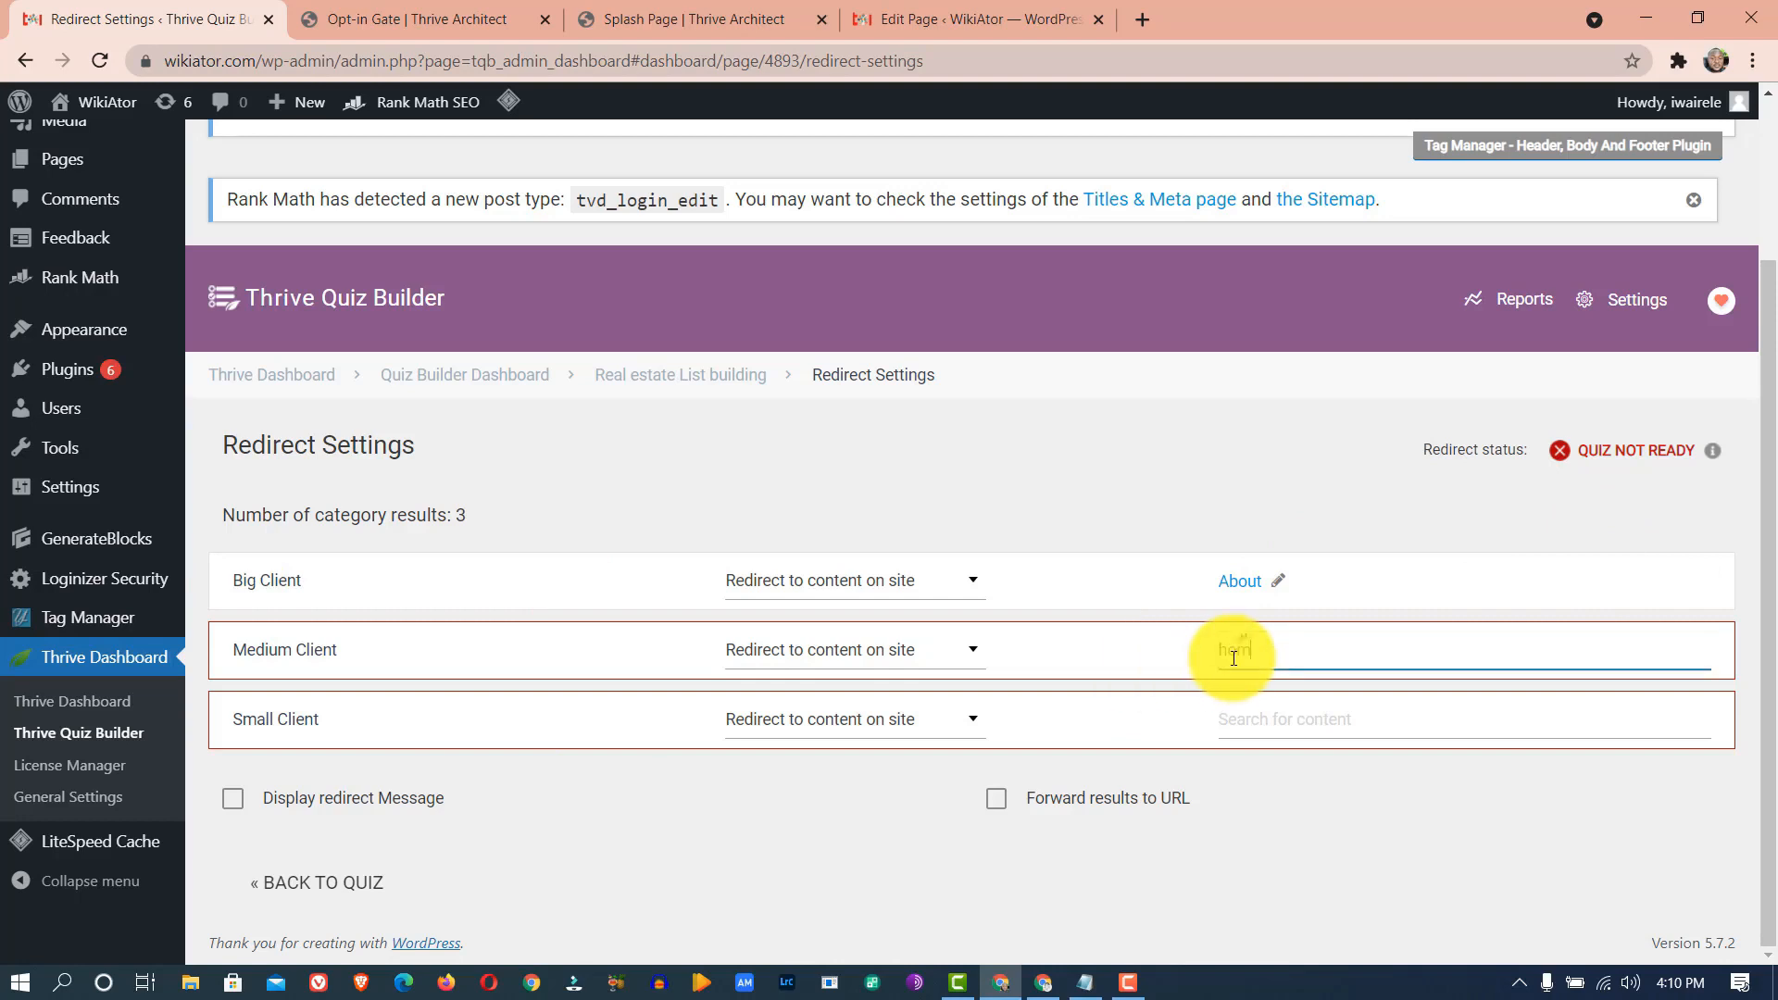
pyautogui.write('hom')
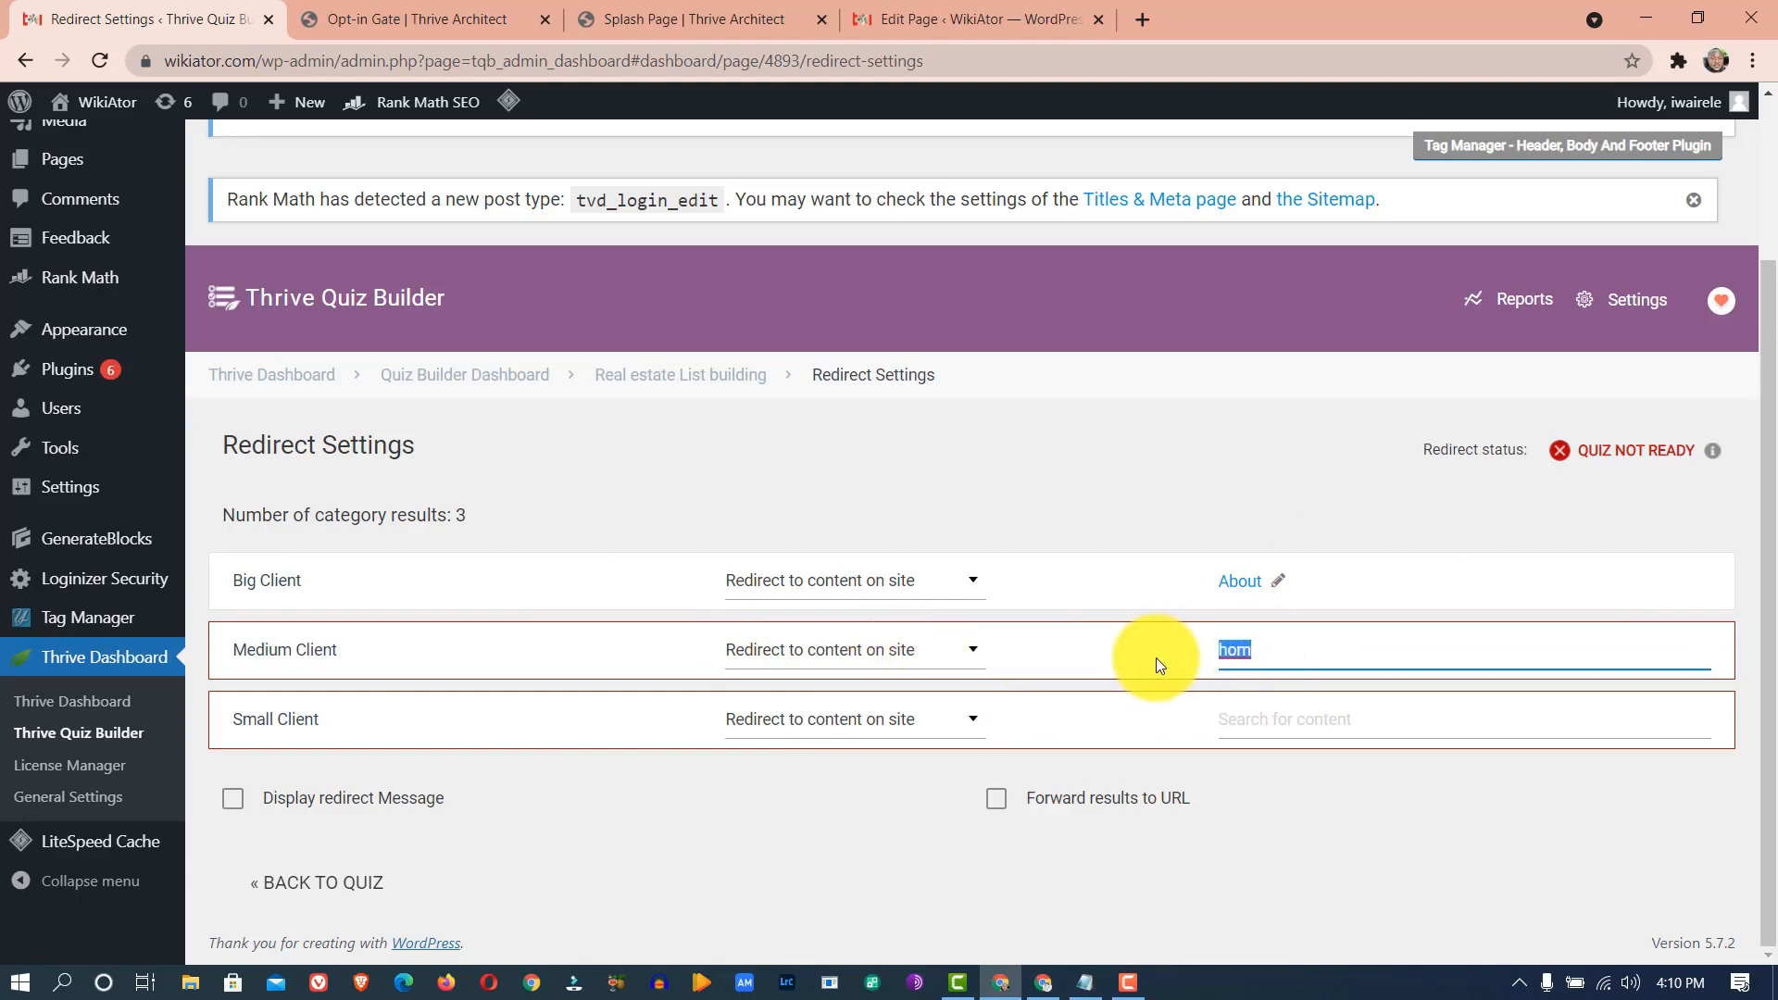
pyautogui.press('BackSpace')
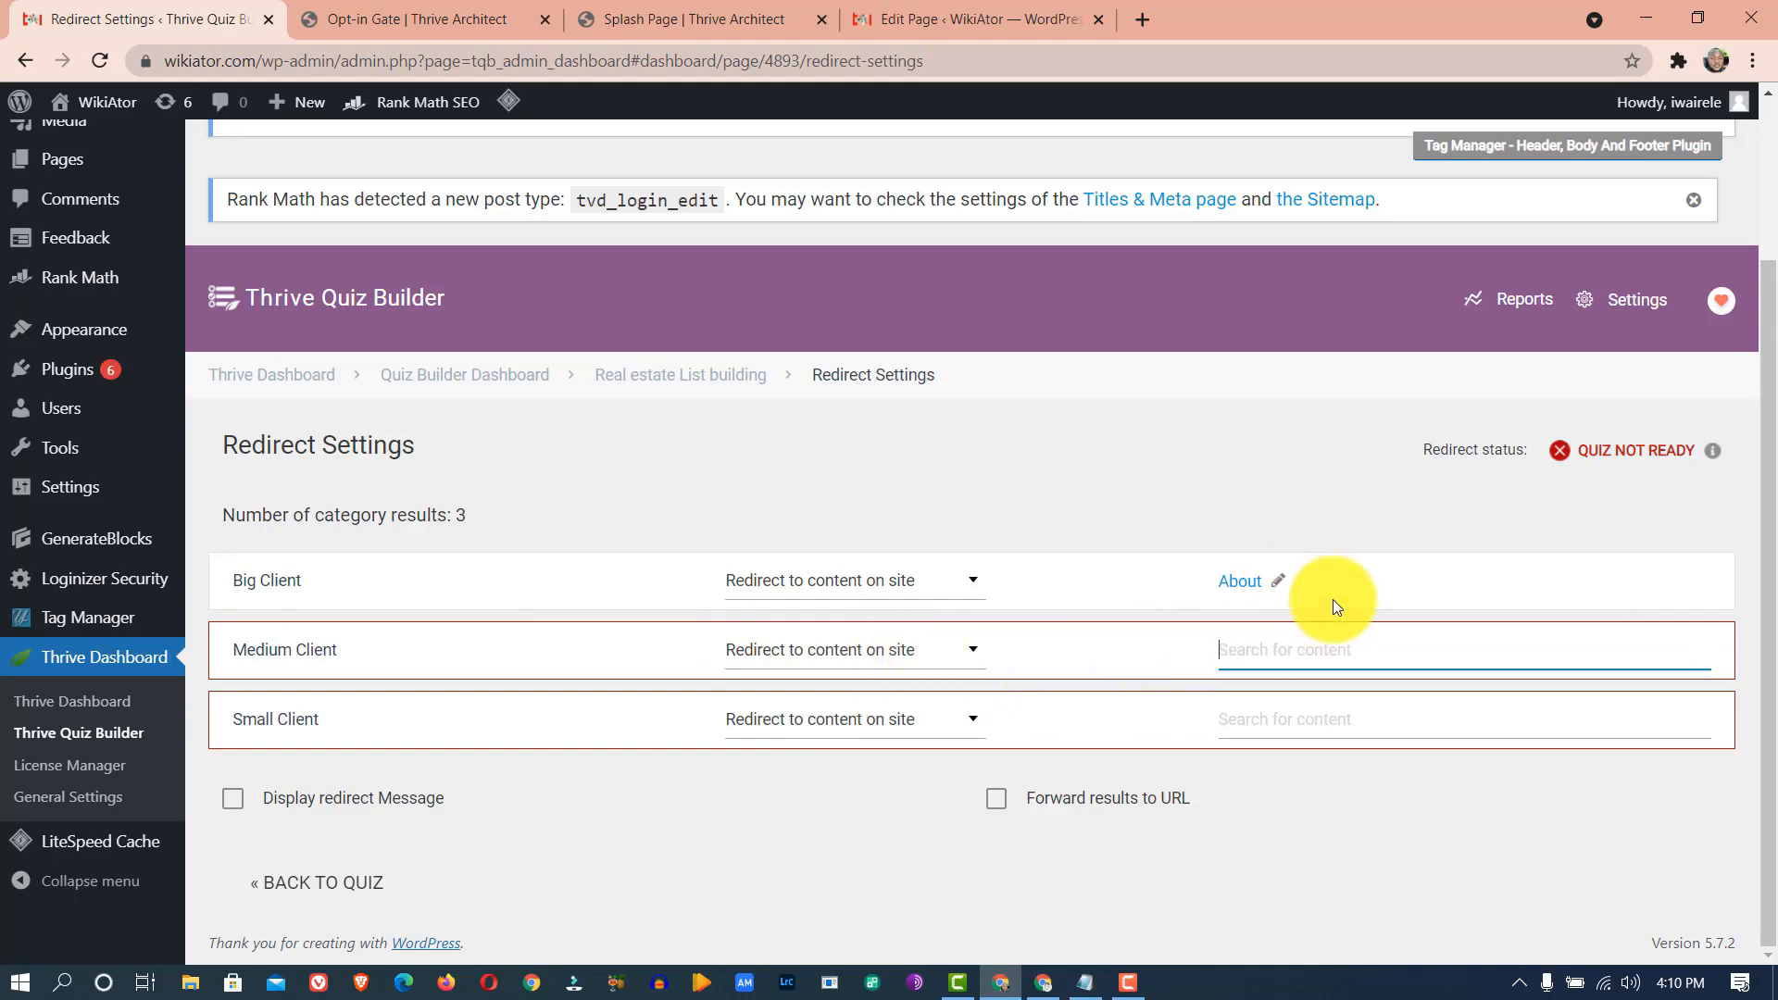
pyautogui.click(1291, 570)
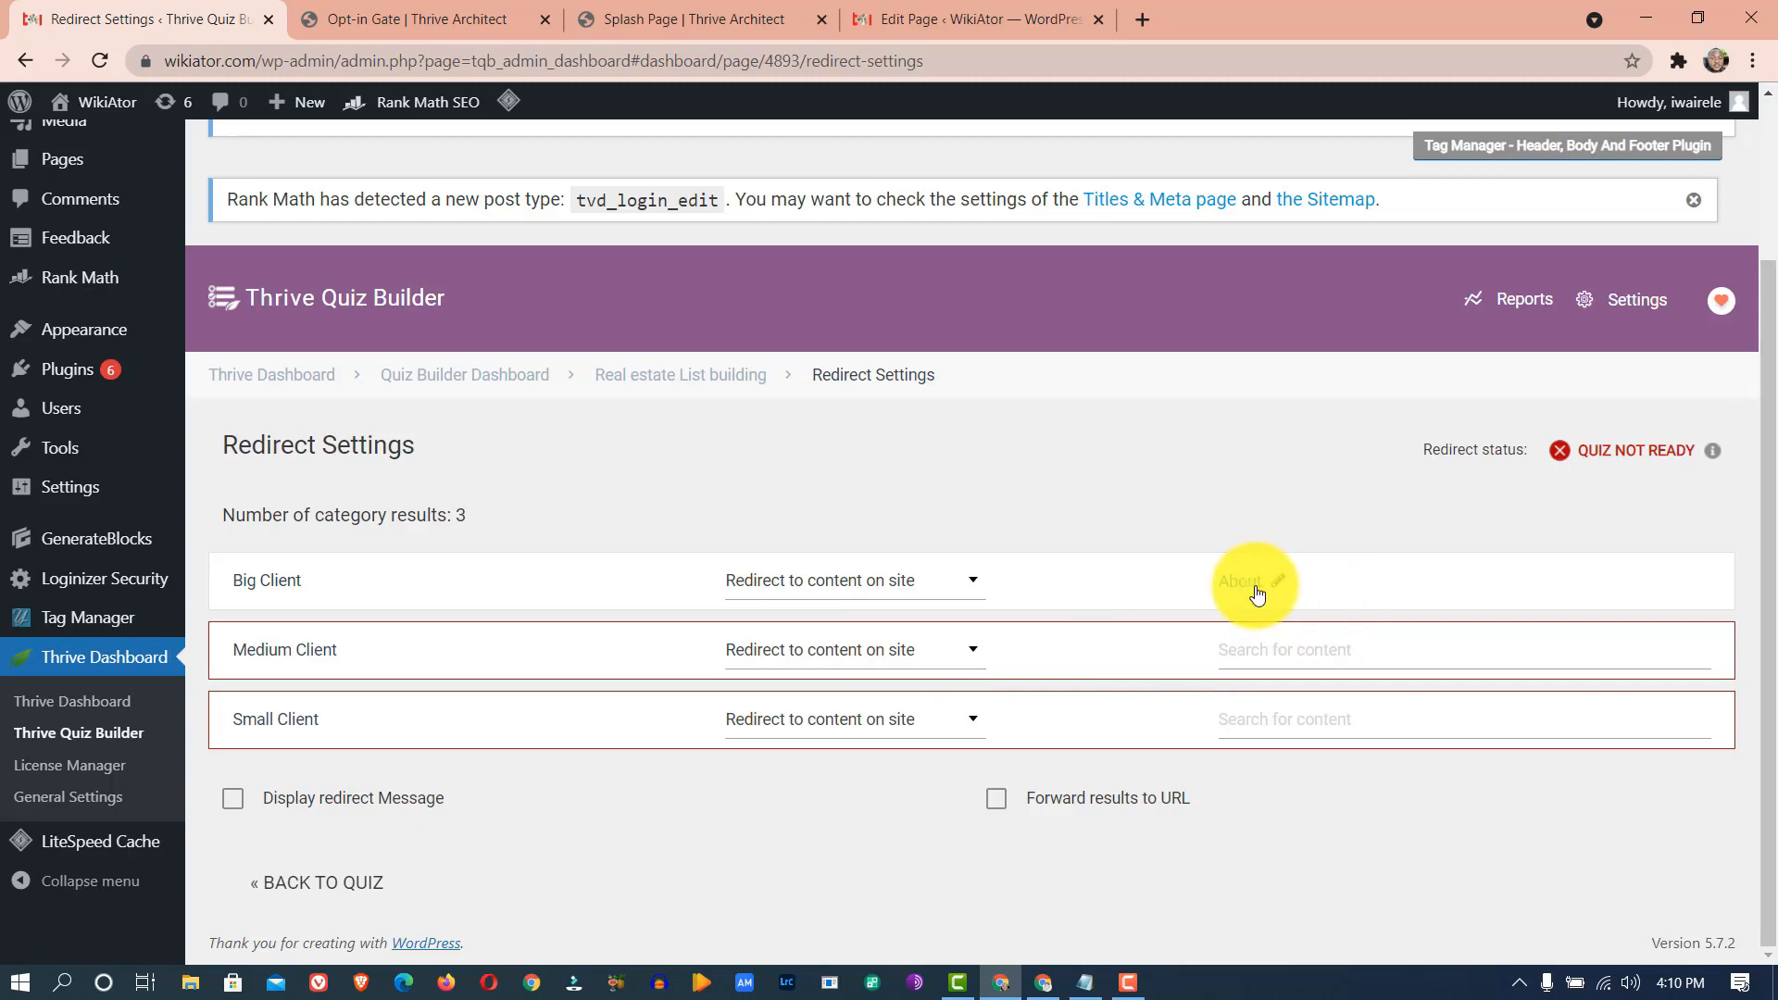
# - Preview the About page in a new tab, then remove About from Big Client
pyautogui.click(1260, 584)
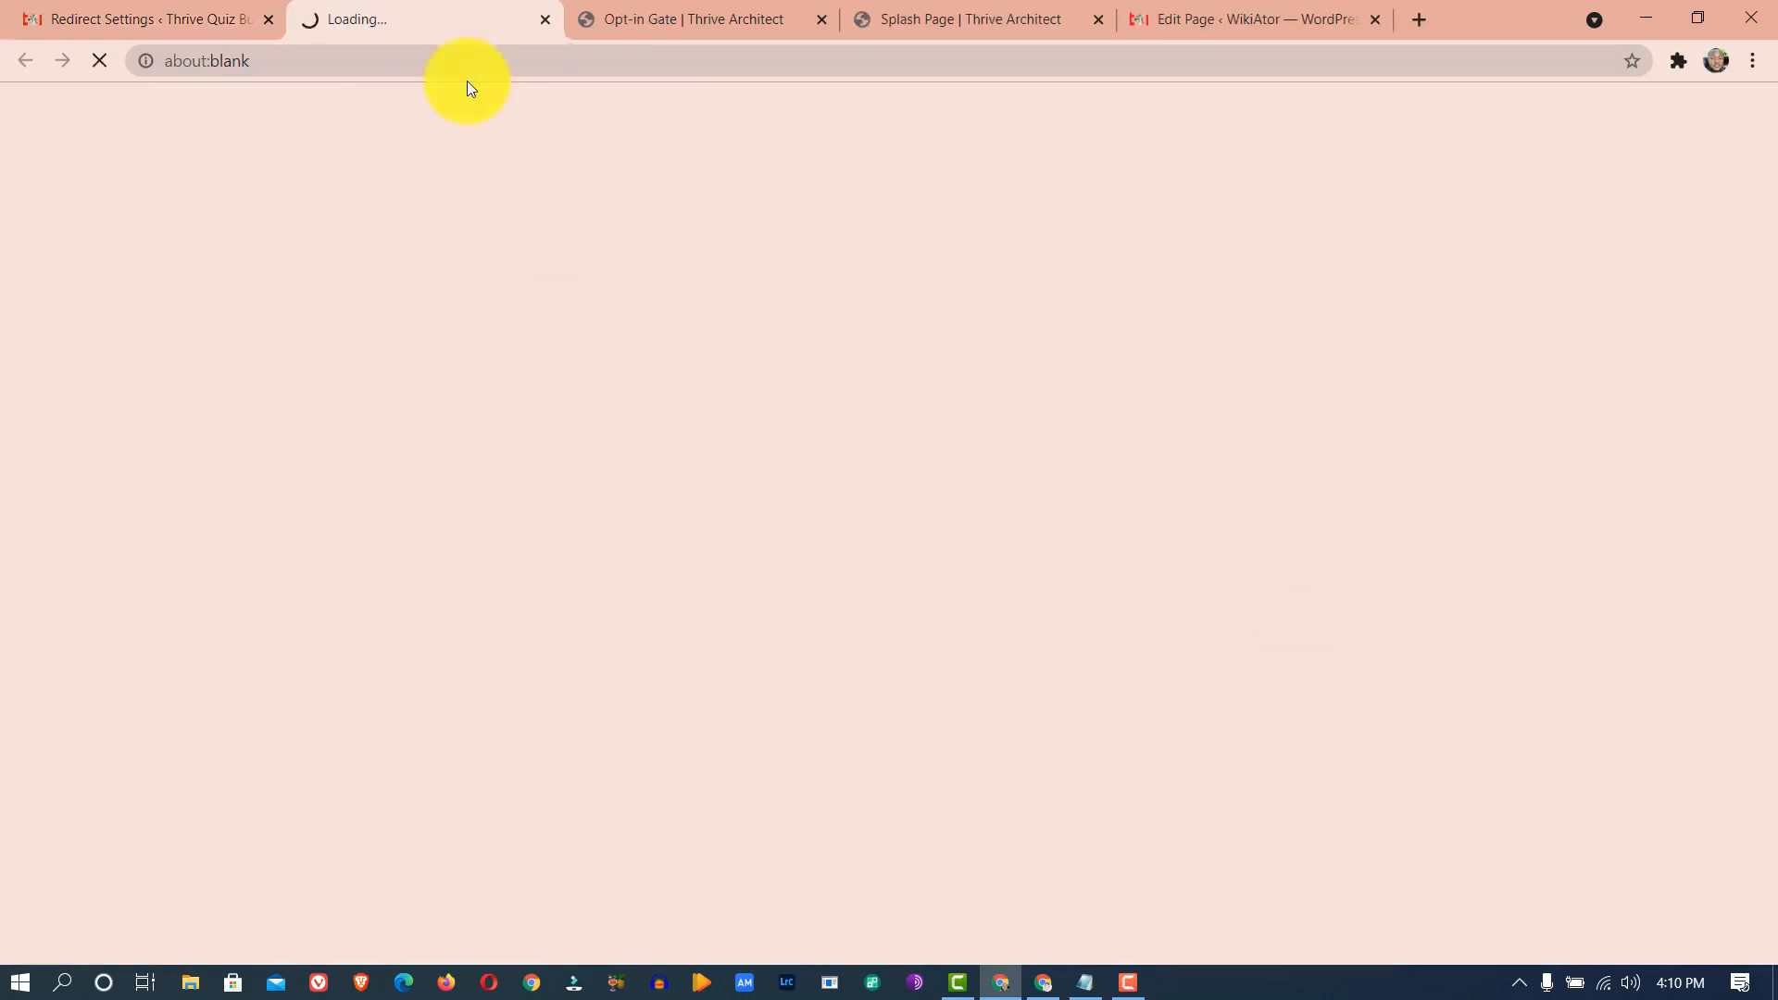
pyautogui.click(215, 19)
pyautogui.click(1273, 578)
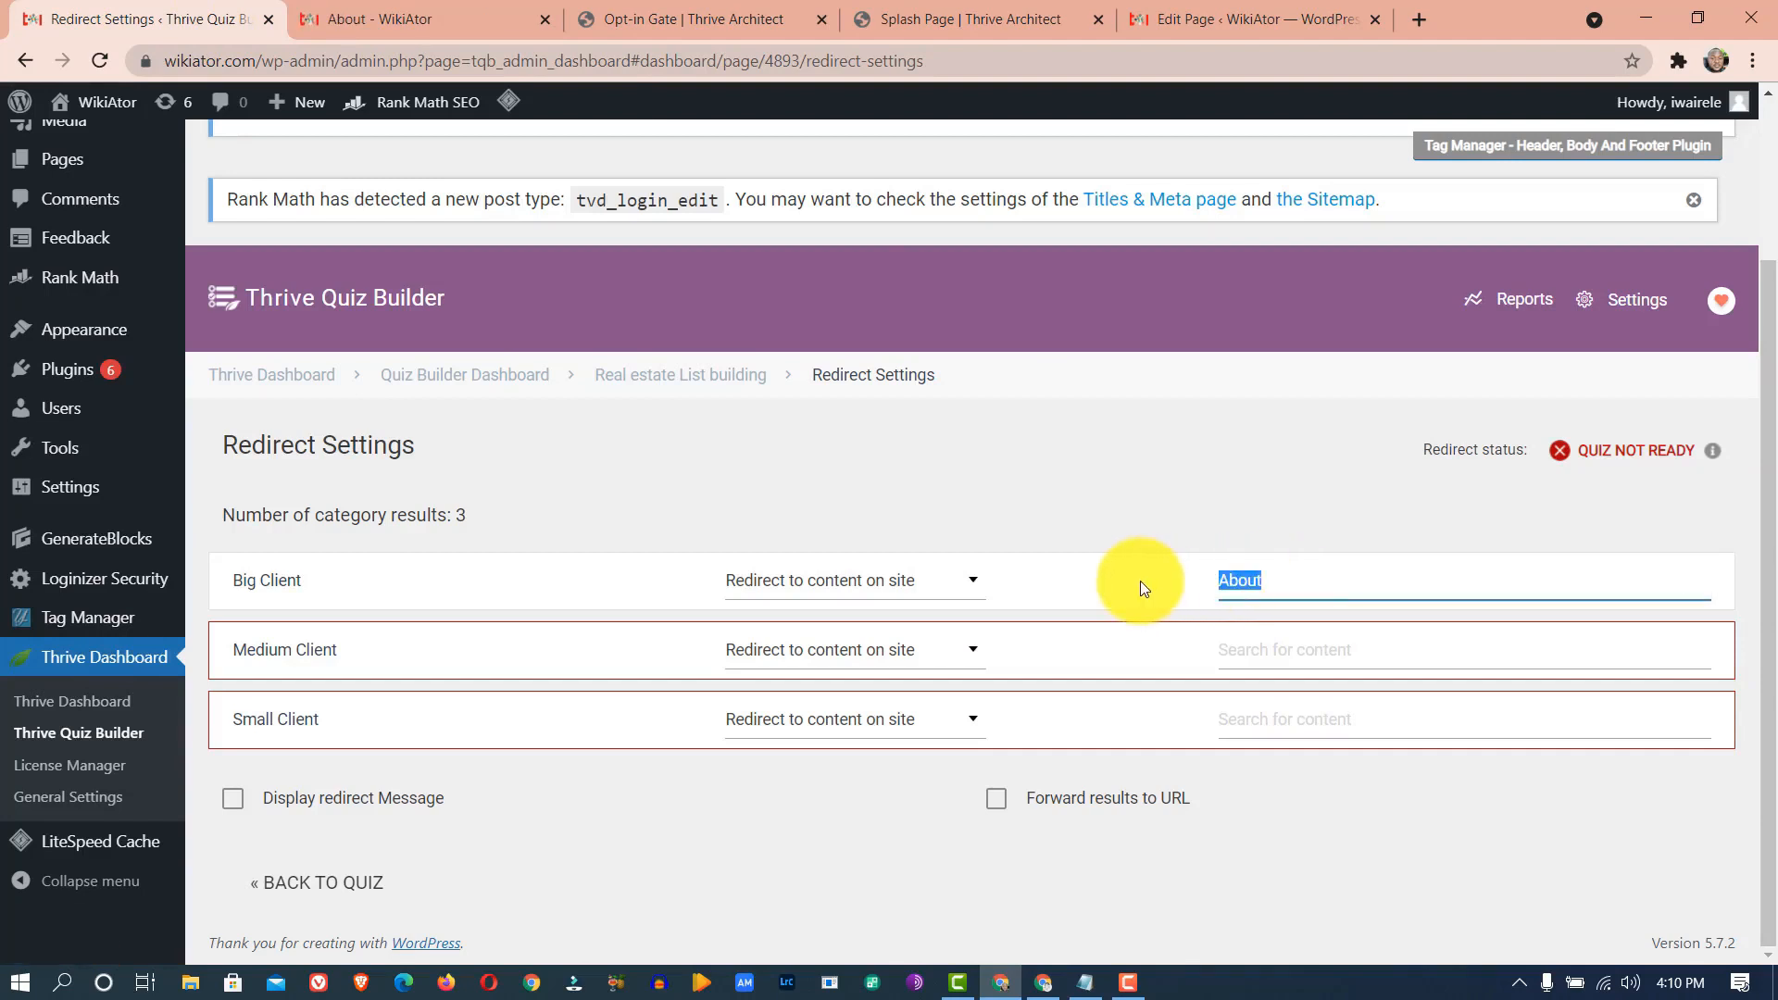
pyautogui.press('BackSpace')
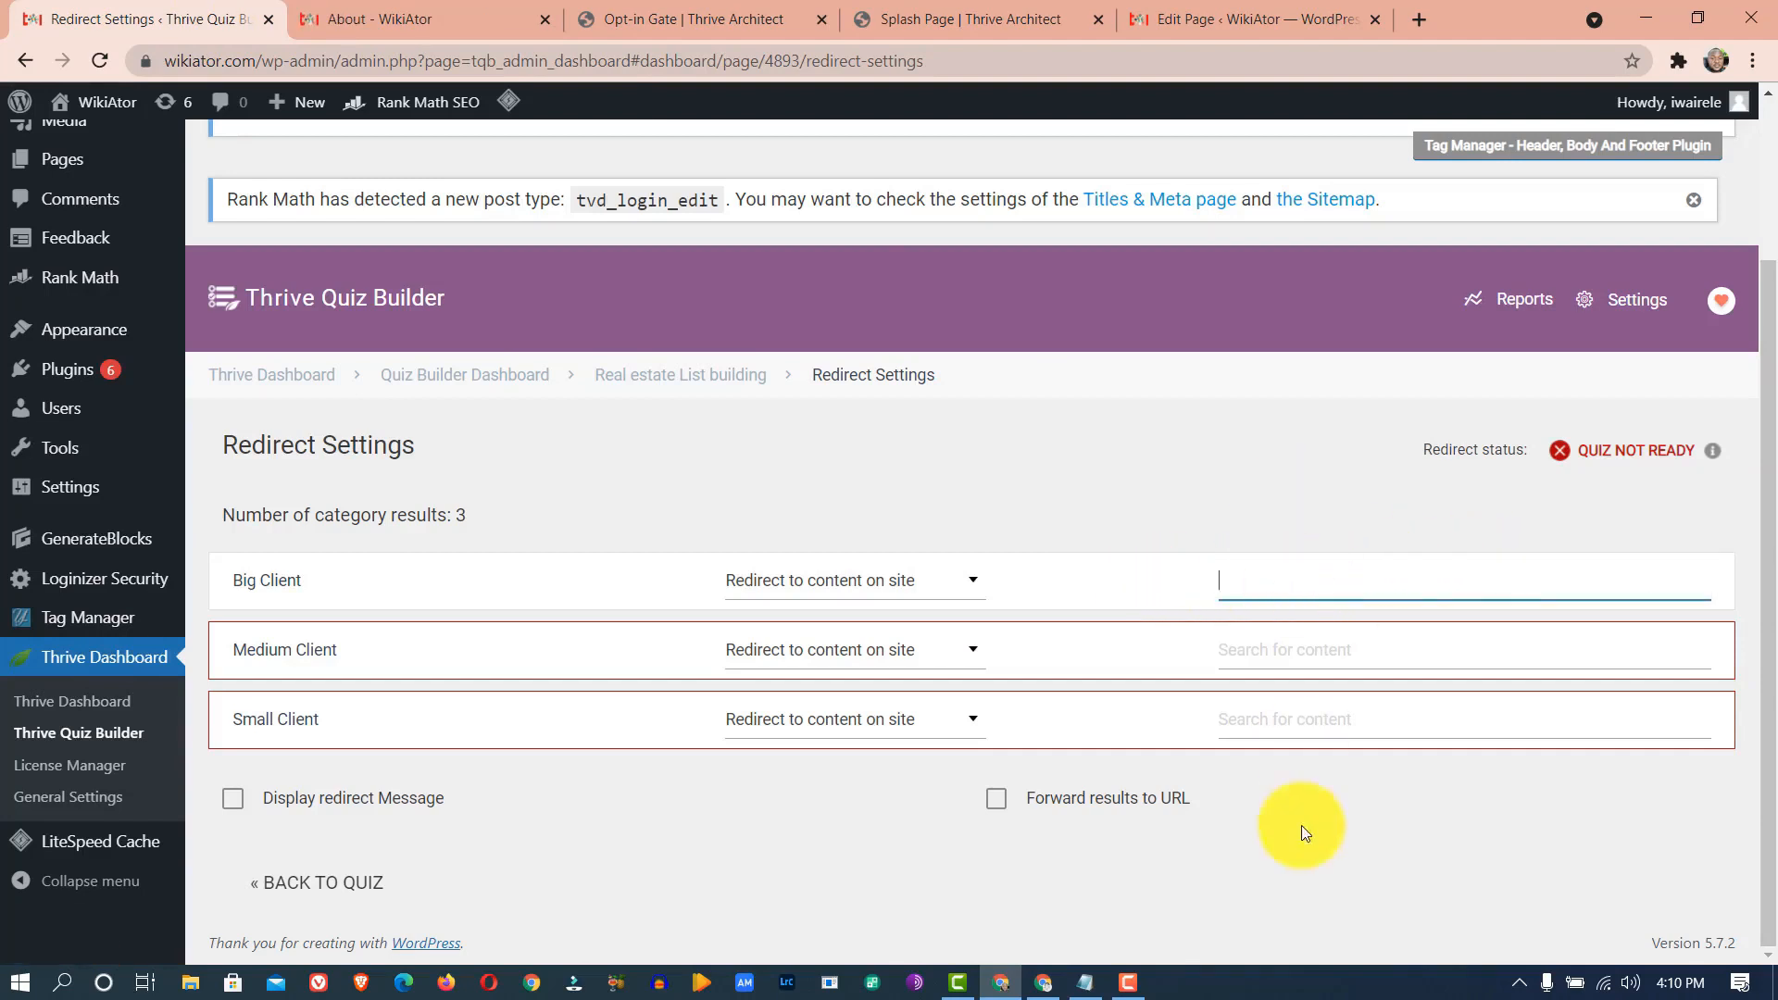
pyautogui.click(913, 582)
pyautogui.click(914, 681)
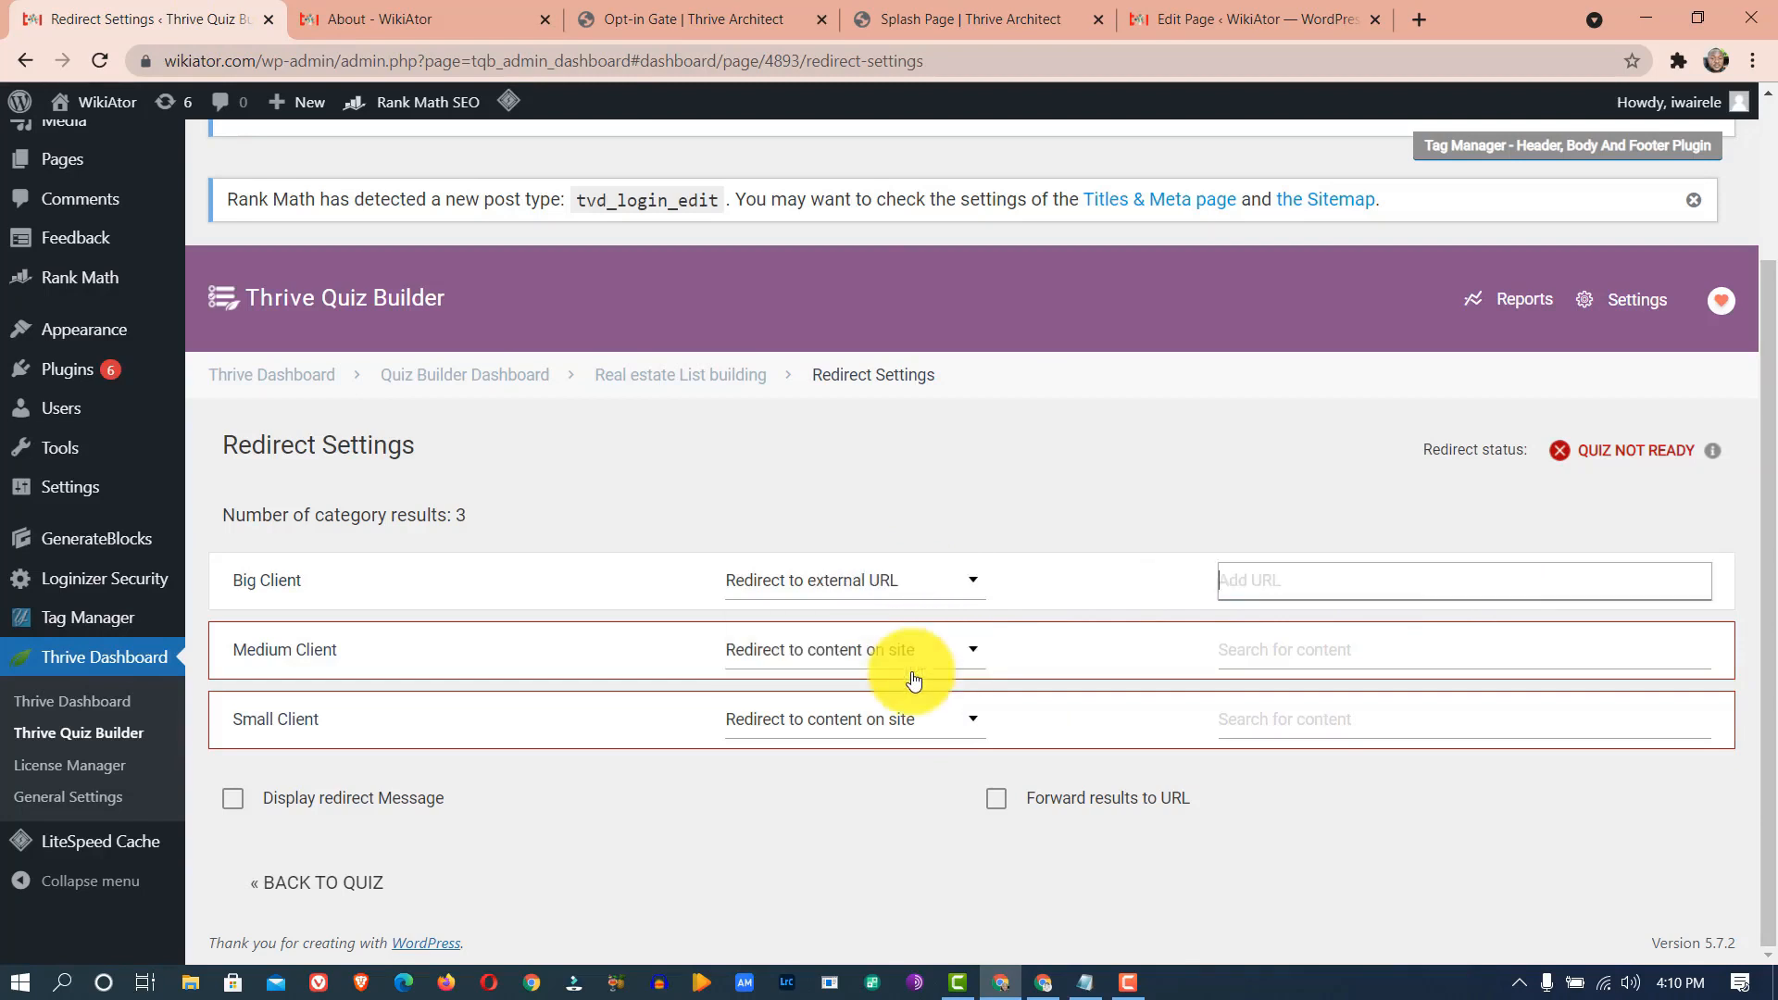
pyautogui.click(765, 591)
pyautogui.click(786, 670)
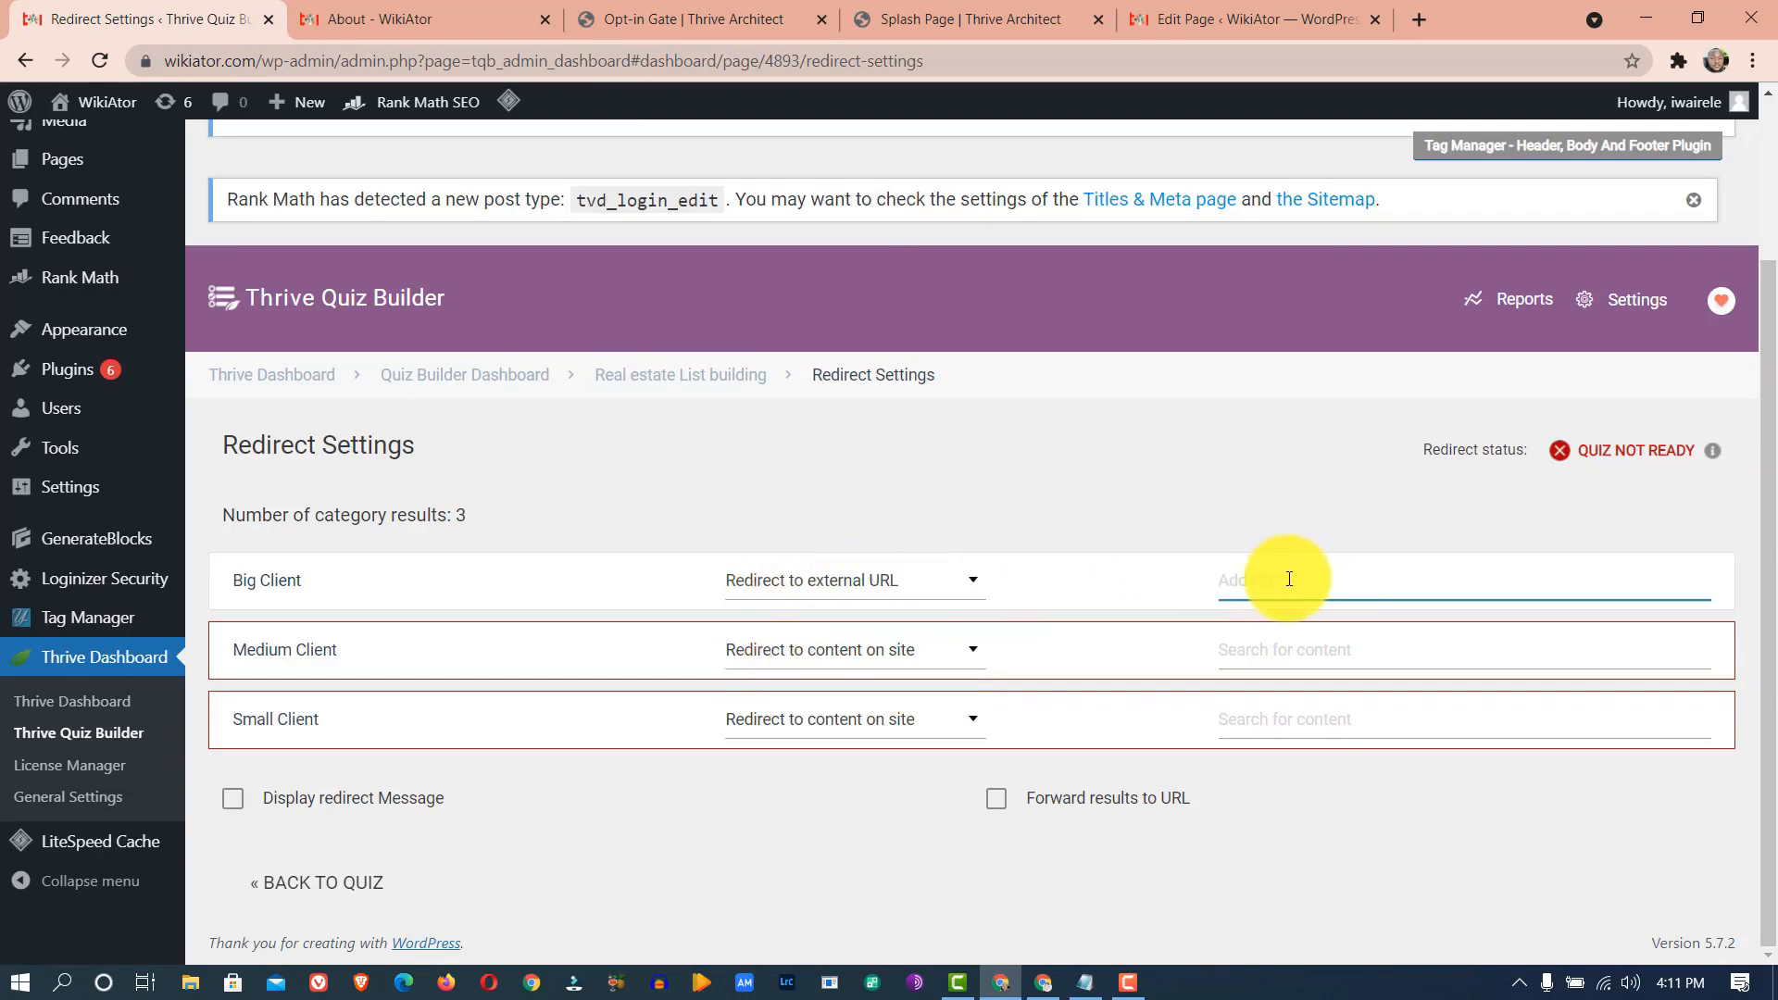
pyautogui.write('https://www.earnbase.com')
pyautogui.click(902, 648)
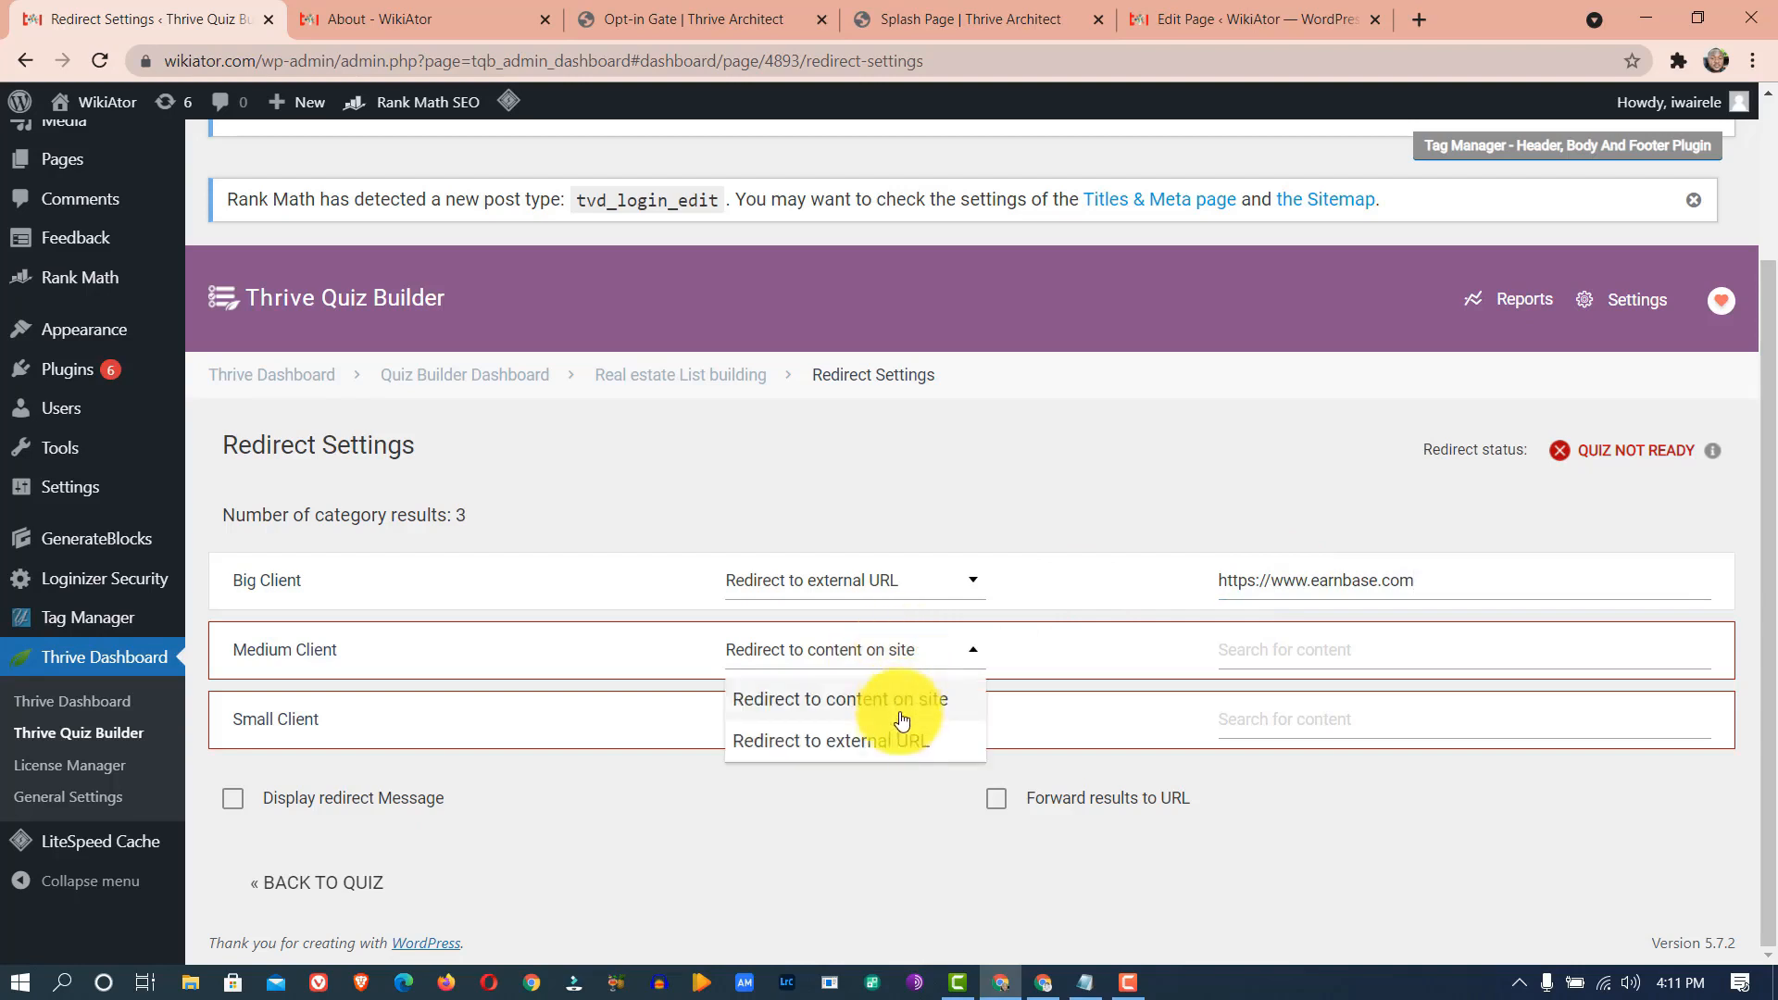
pyautogui.click(897, 755)
pyautogui.click(1221, 665)
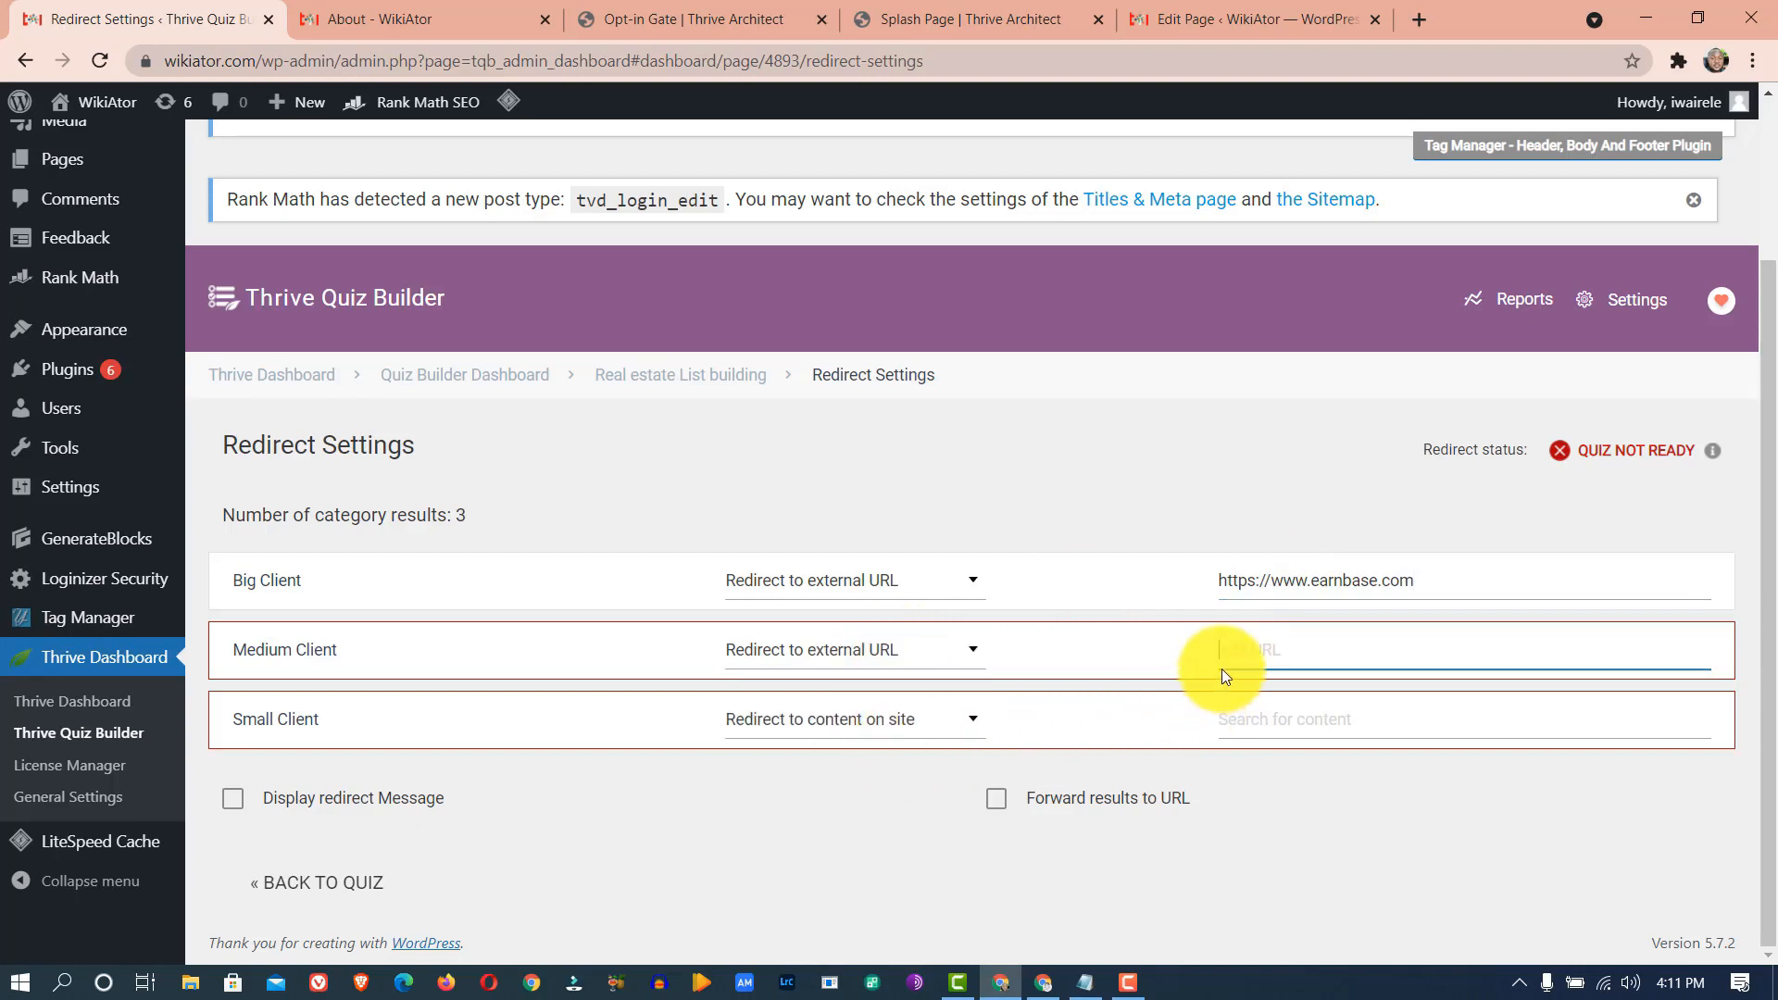
pyautogui.write('htt')
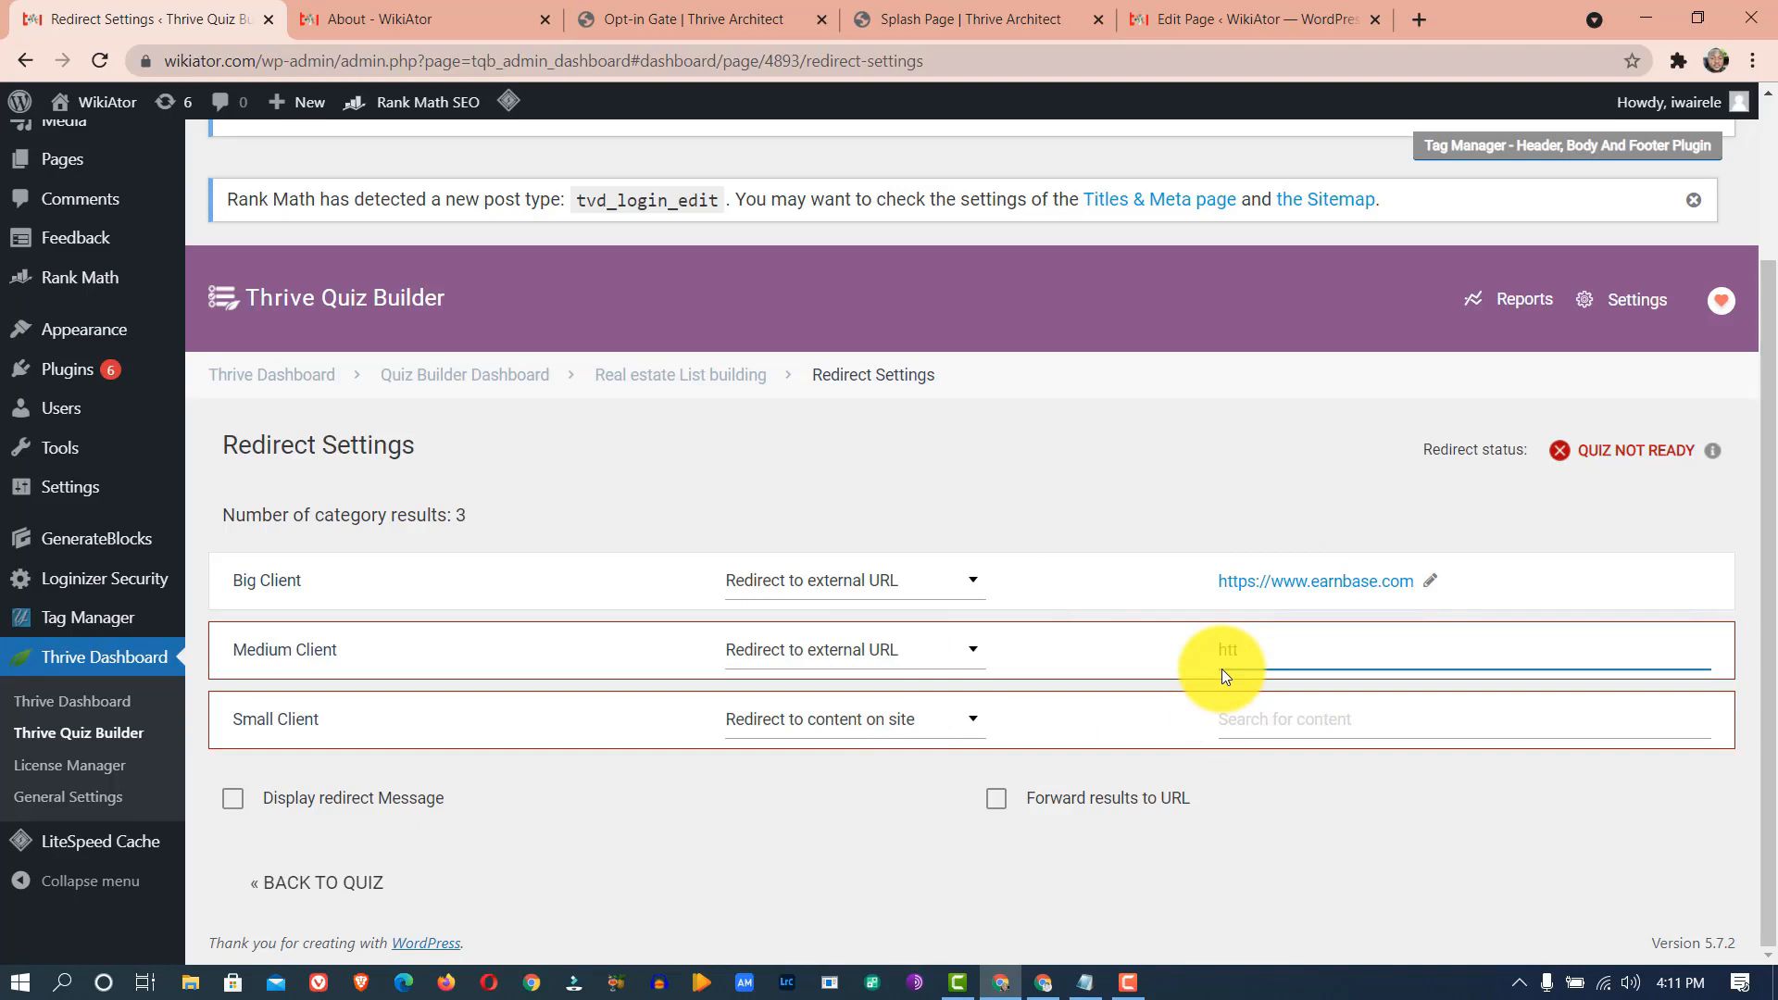
pyautogui.write('ps://www.earnbase.com')
pyautogui.click(1277, 713)
pyautogui.click(937, 727)
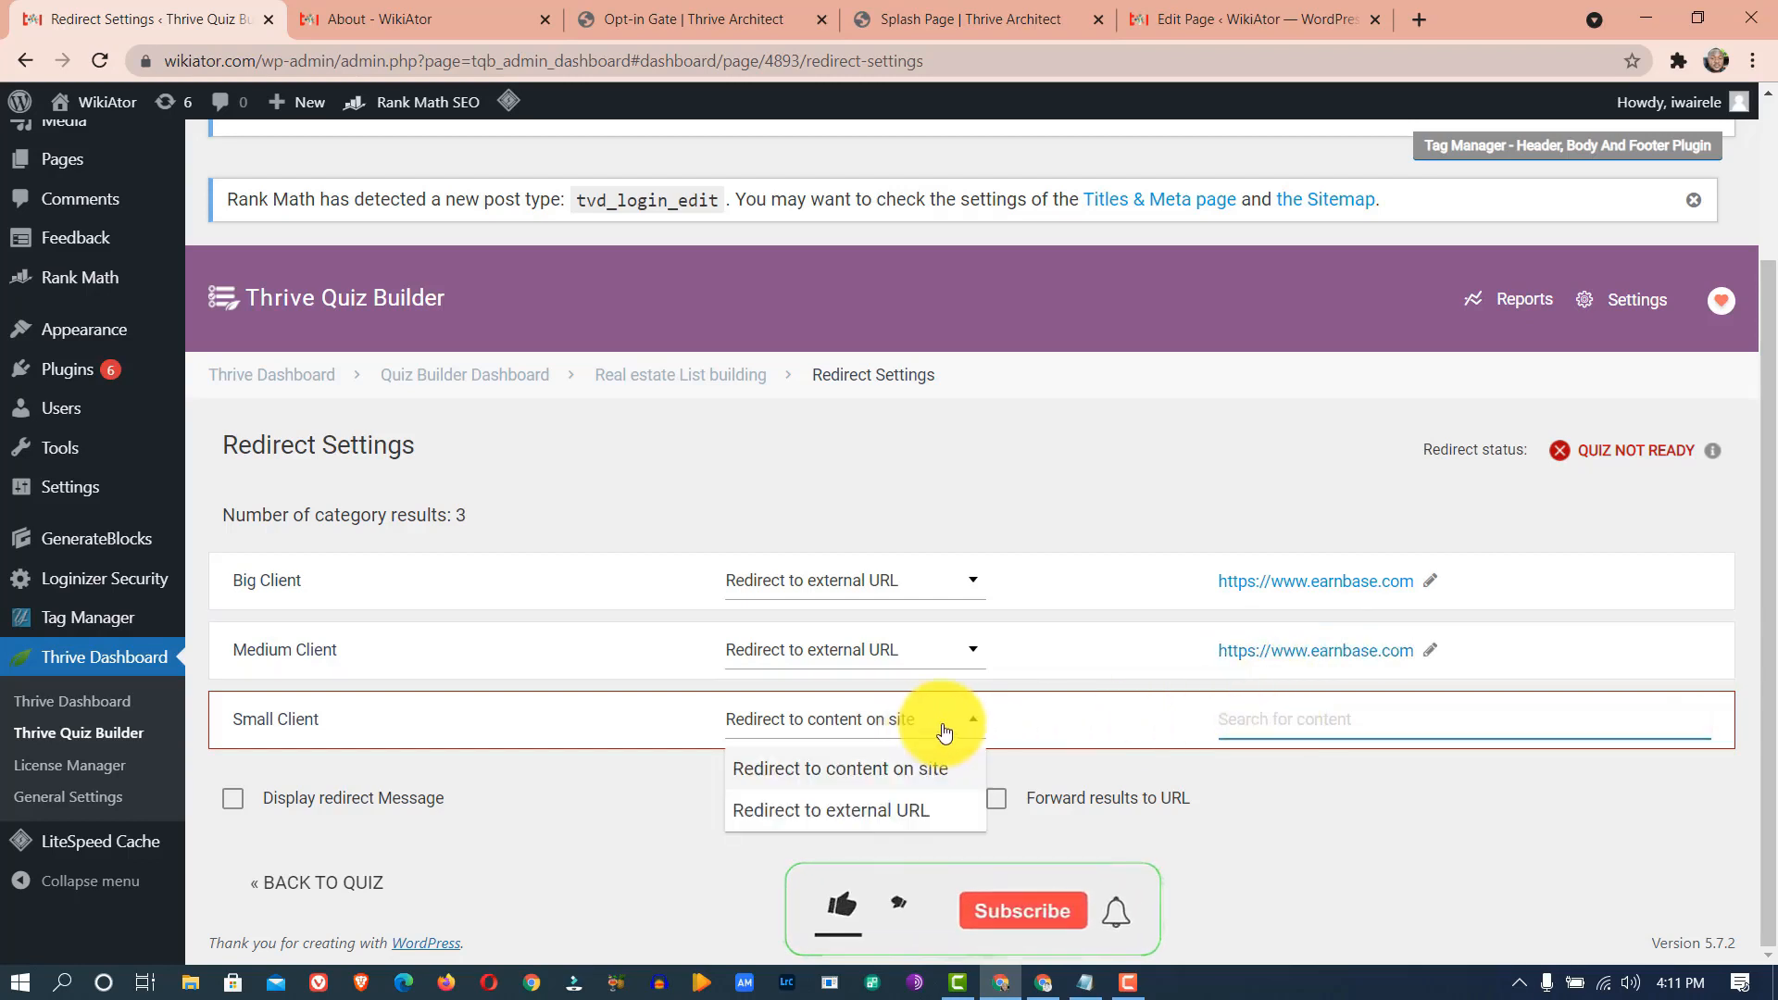
pyautogui.click(905, 823)
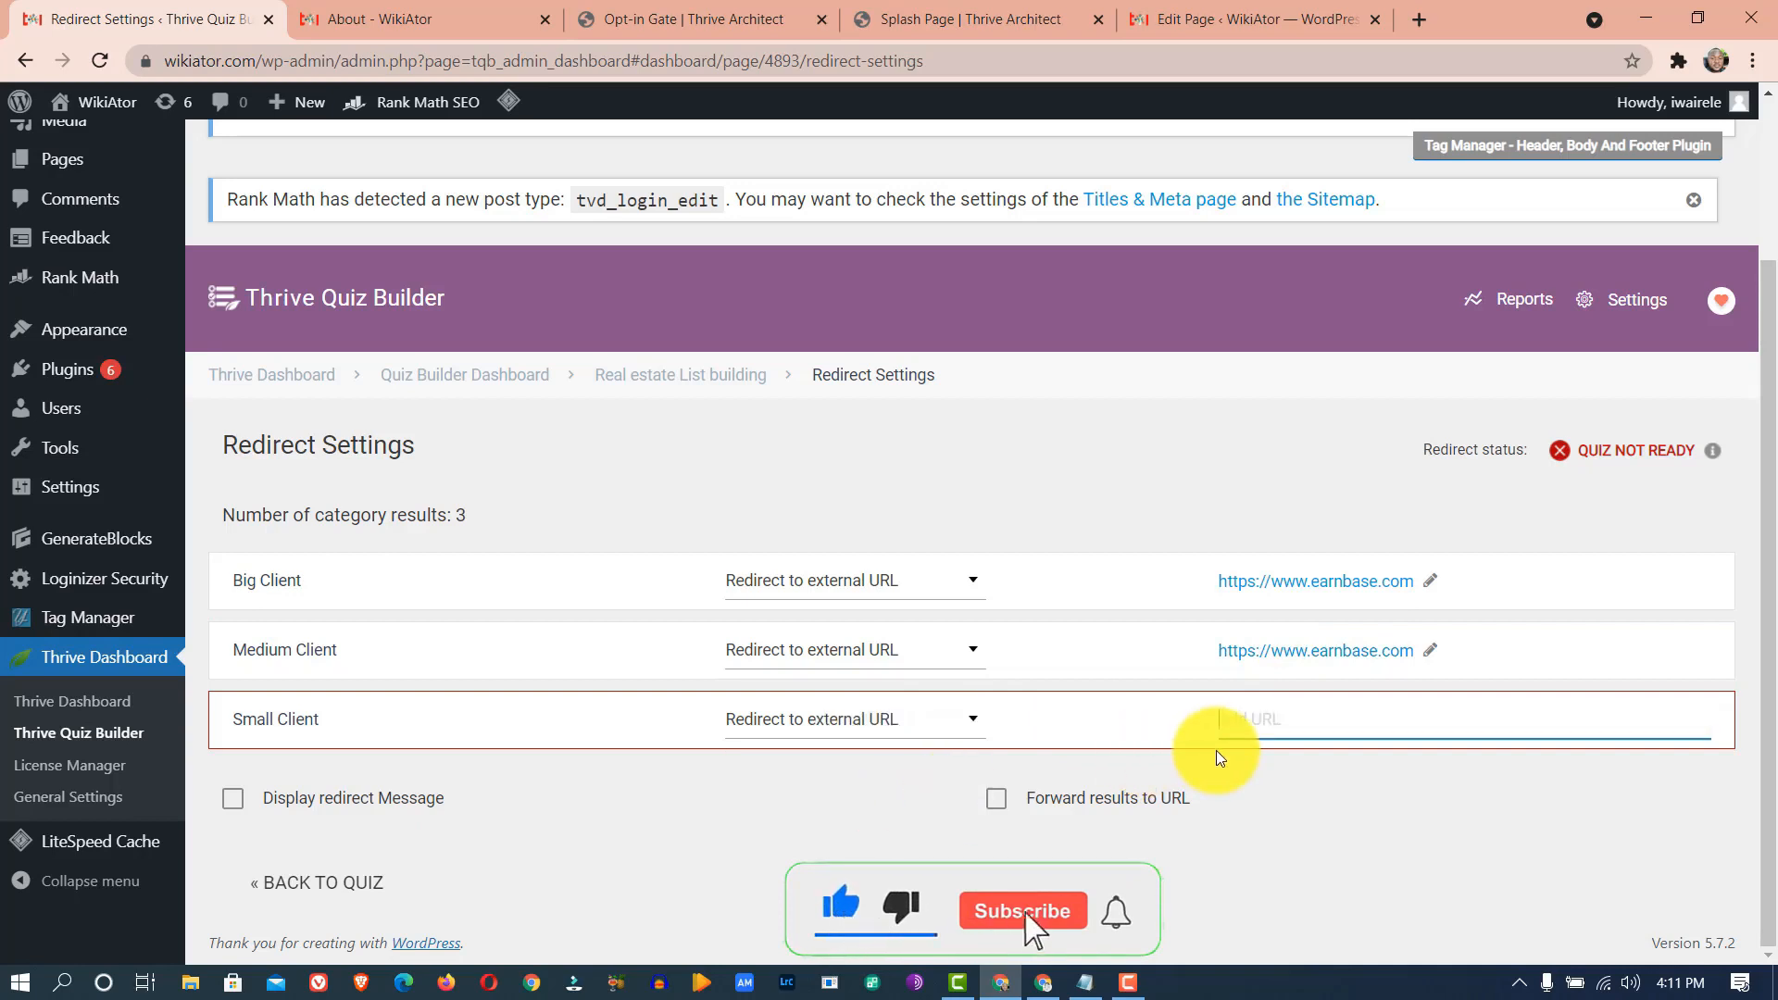
pyautogui.write('htt')
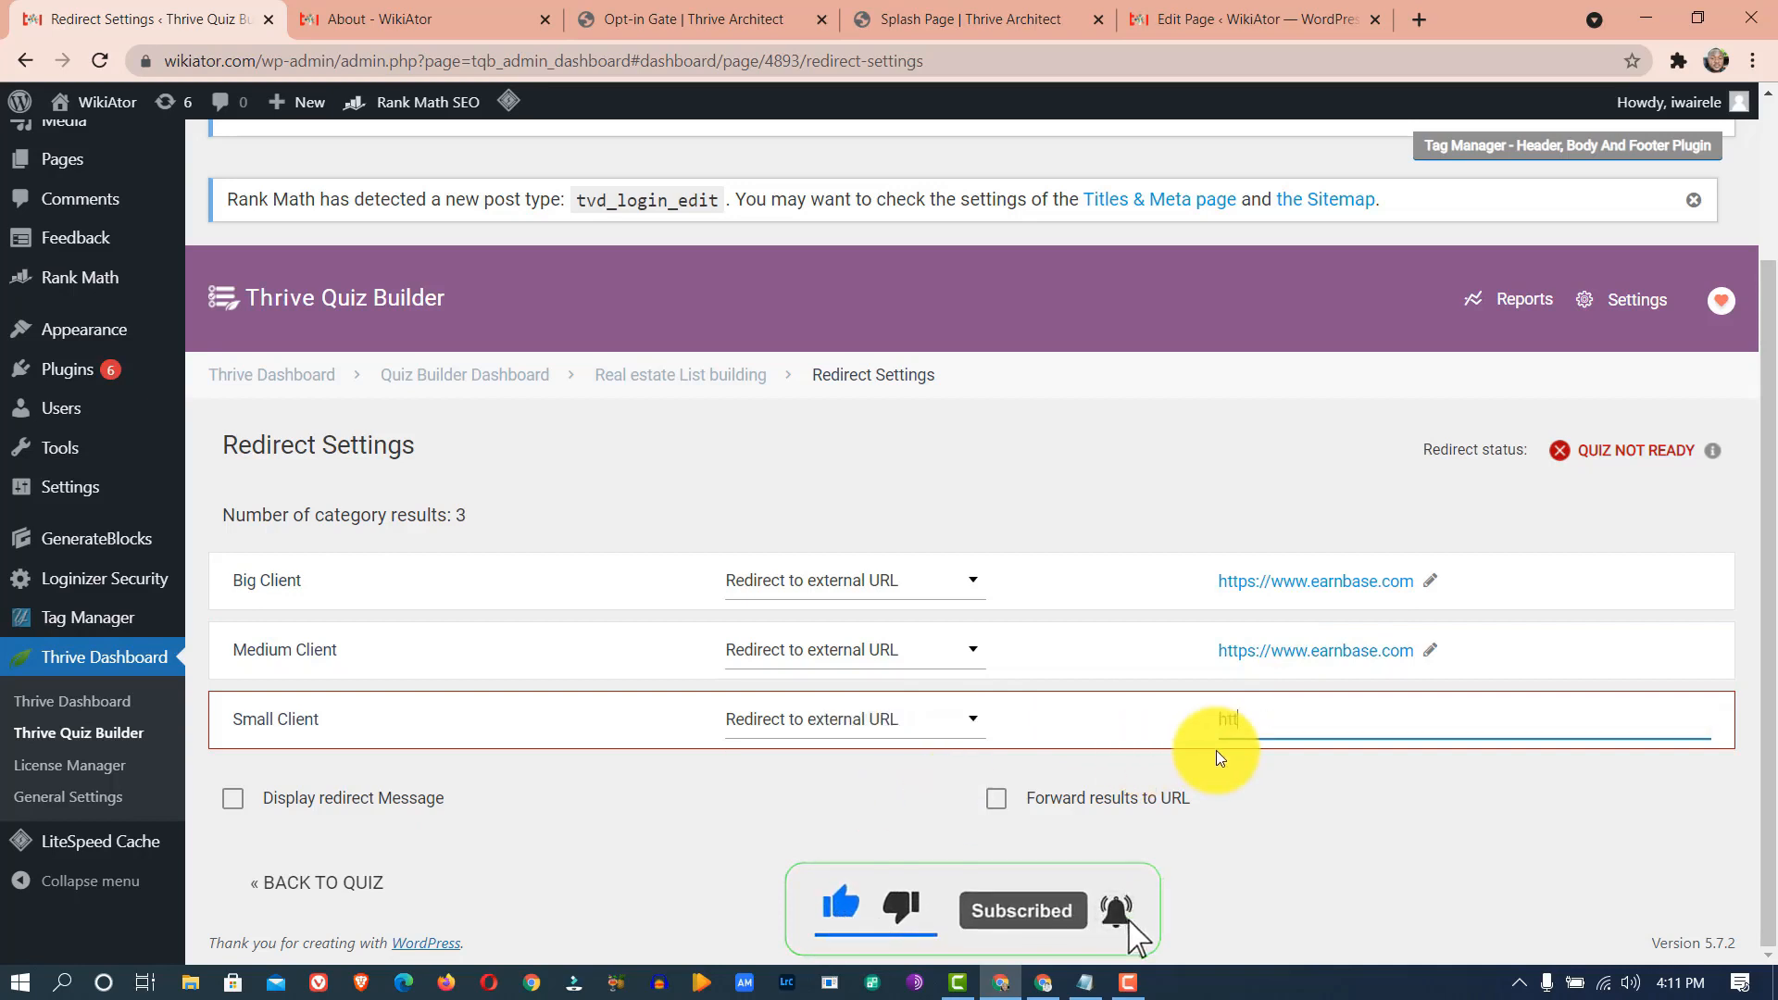
pyautogui.write('ps:')
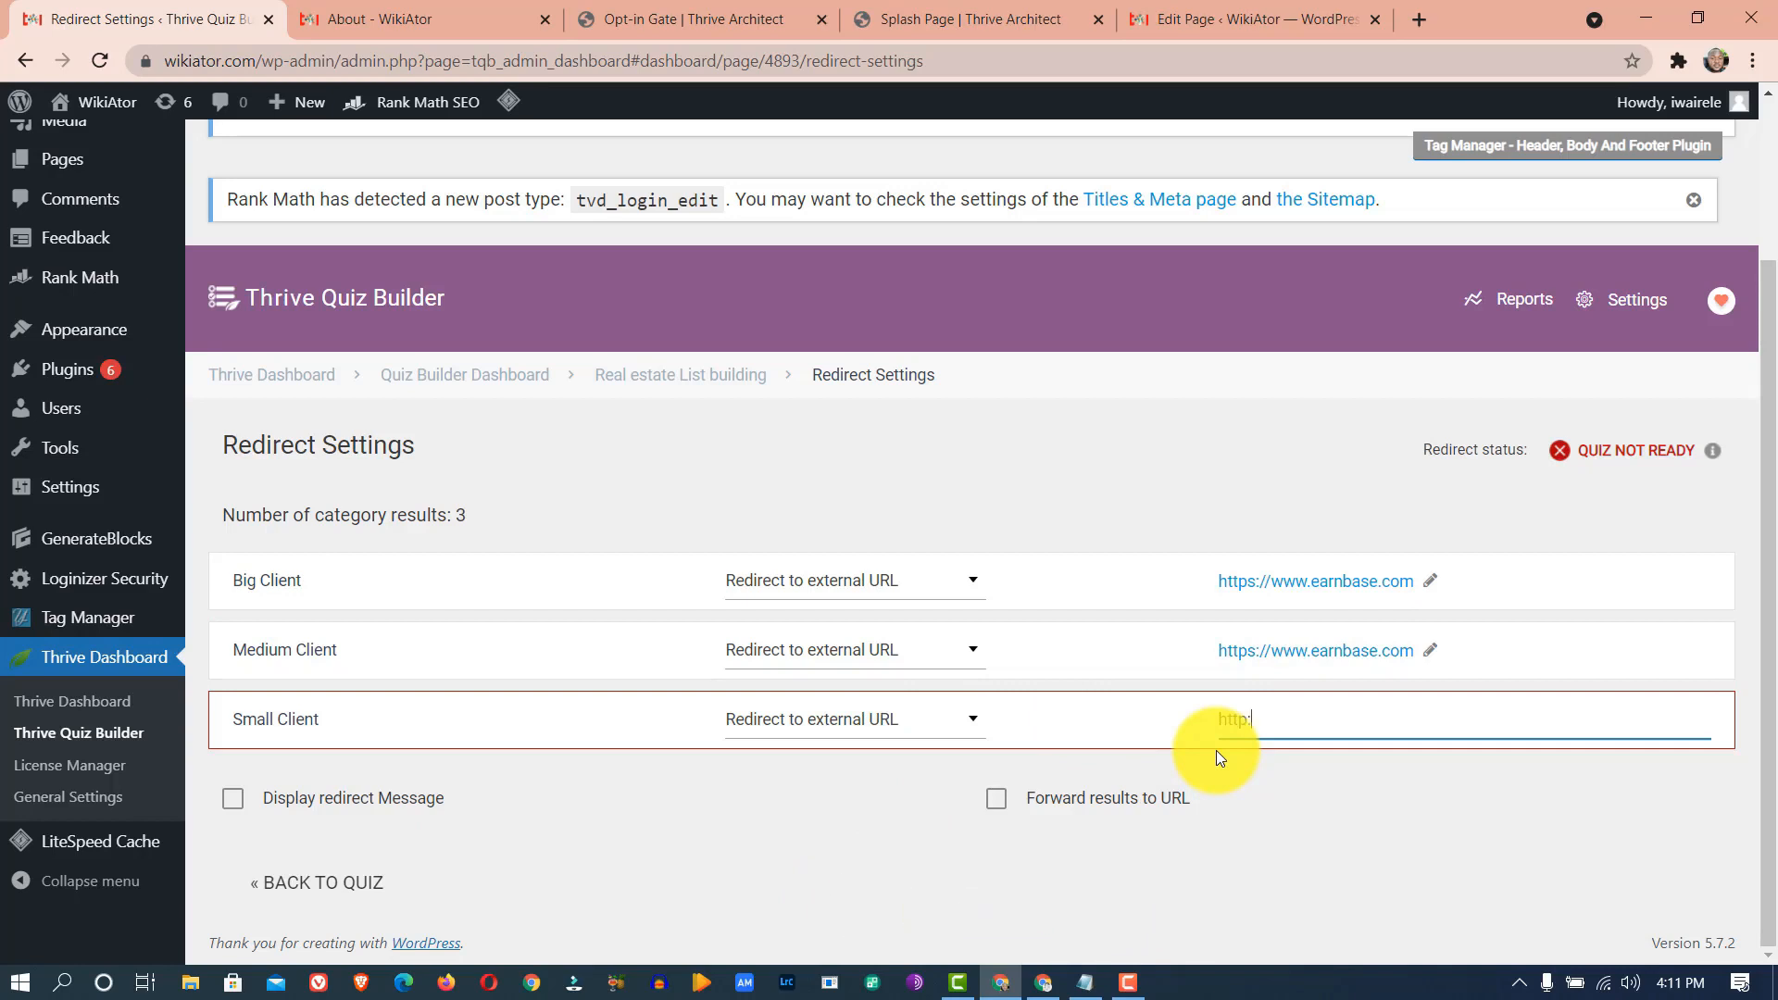
pyautogui.write('//www.earnbase.com')
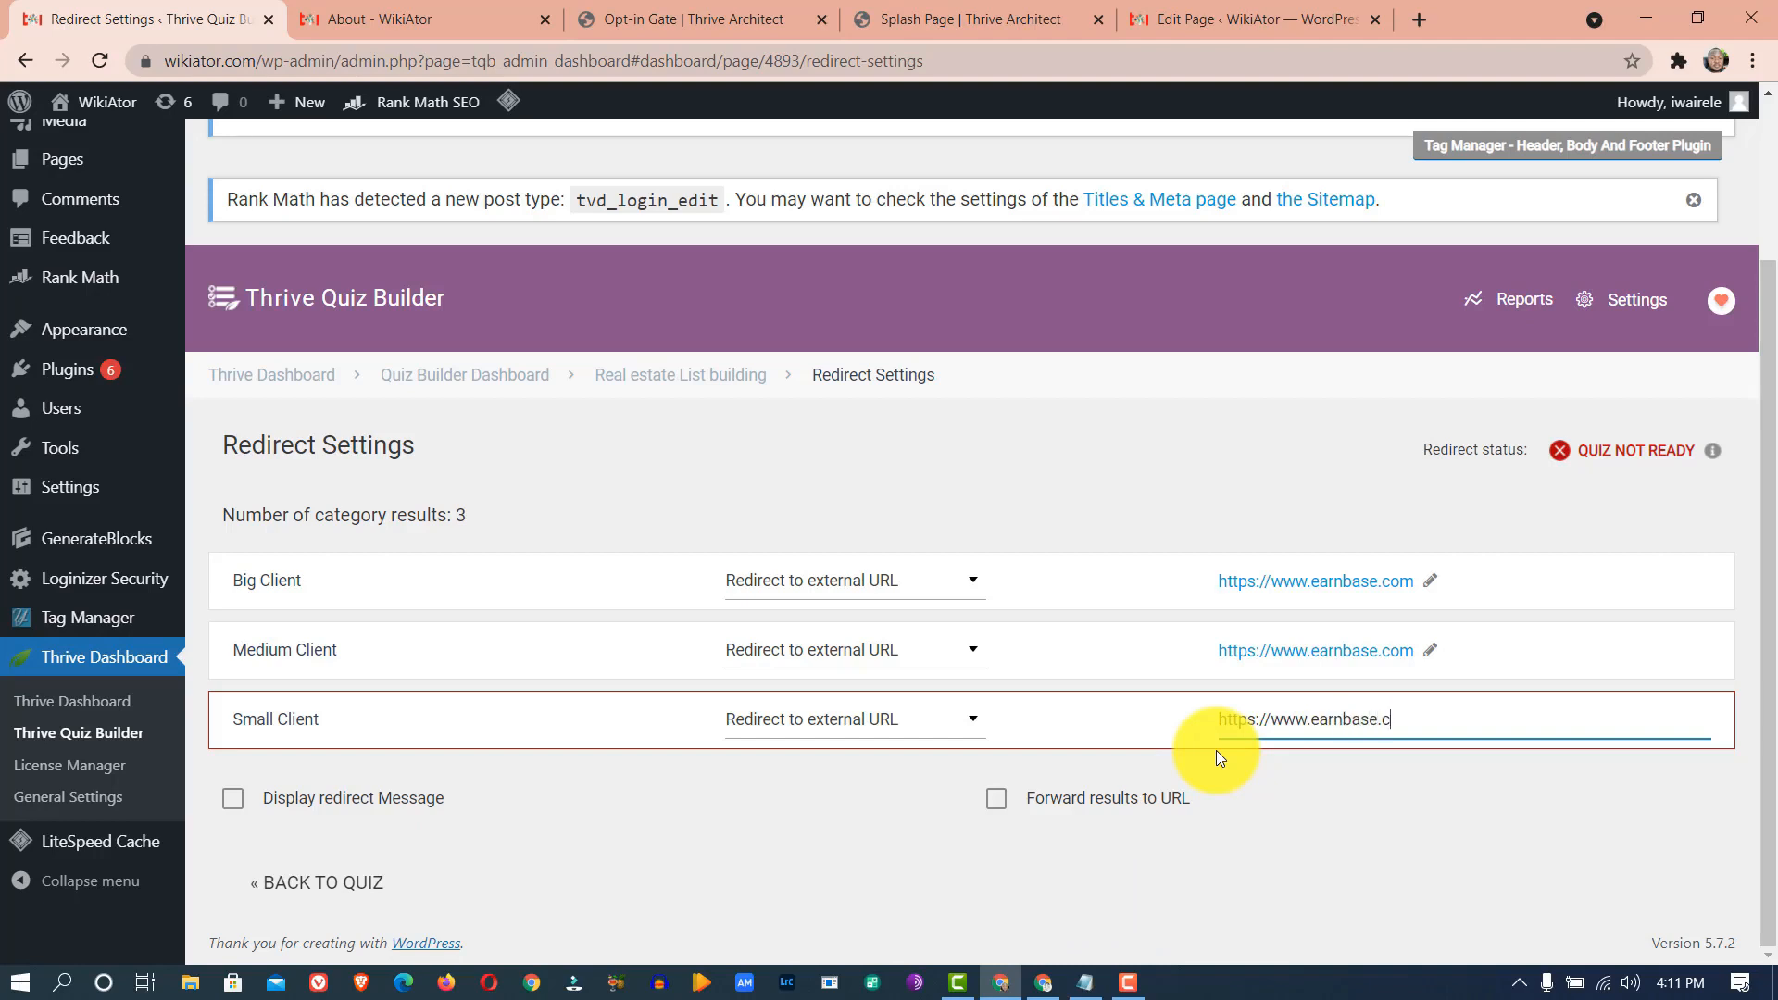
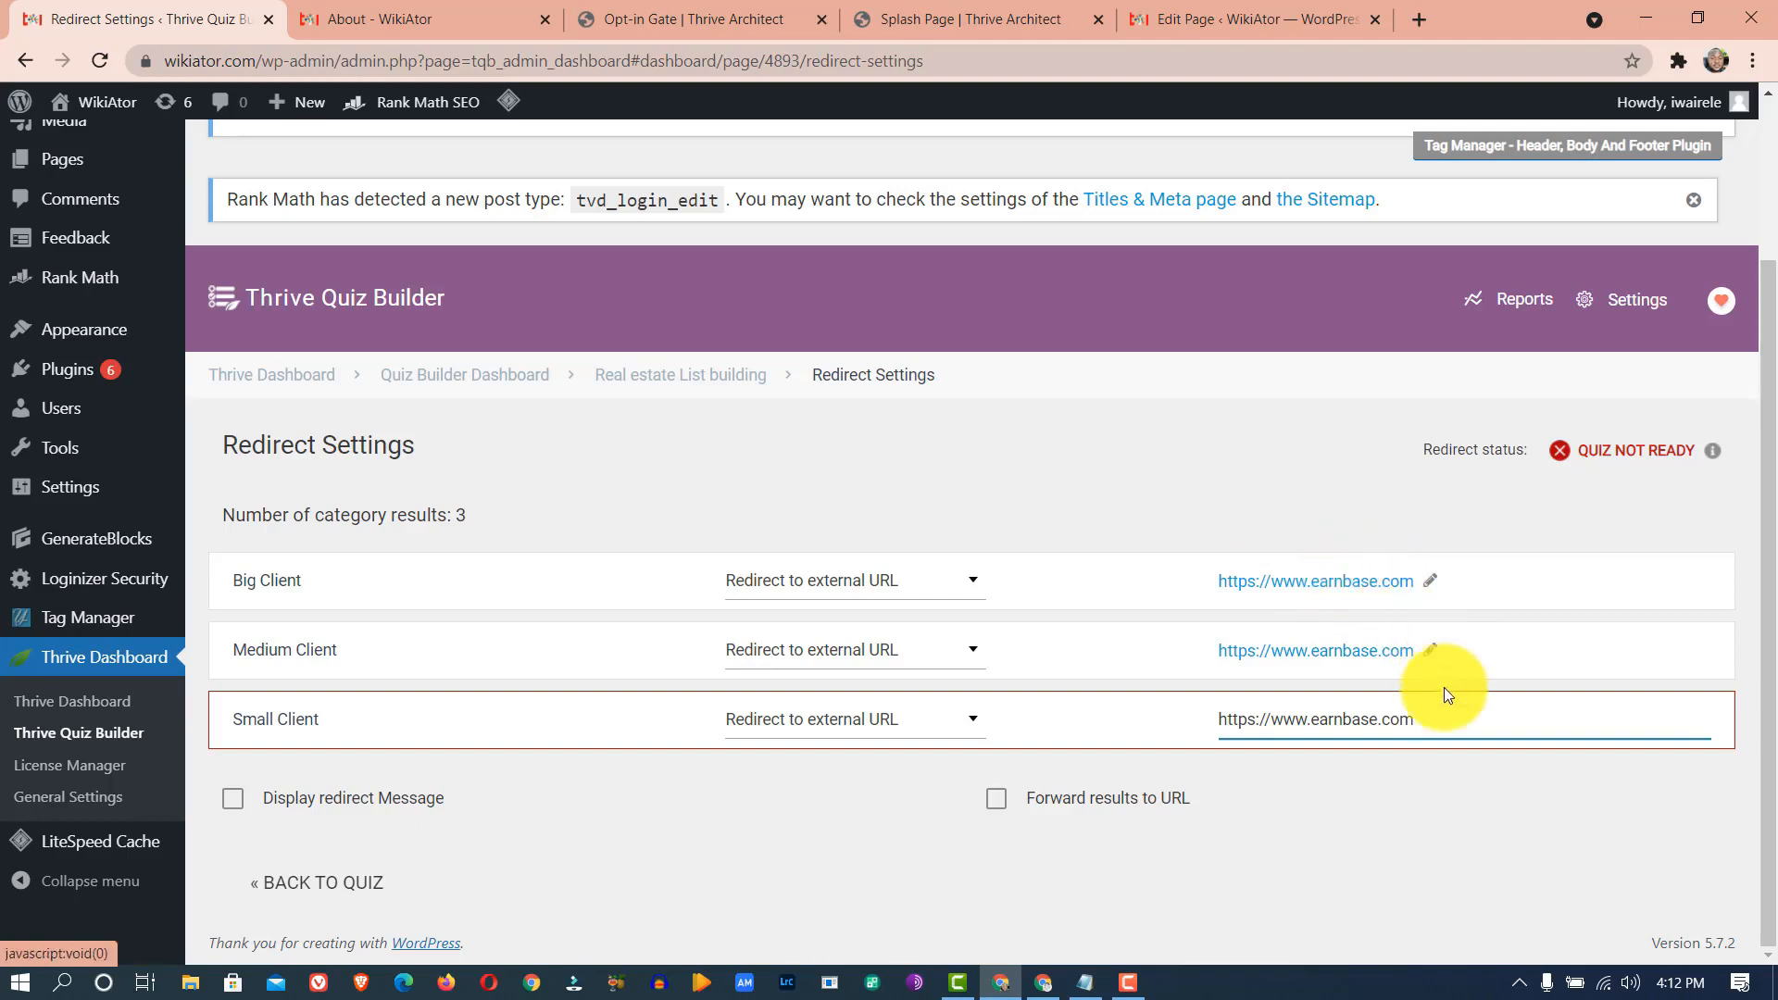
pyautogui.click(1446, 754)
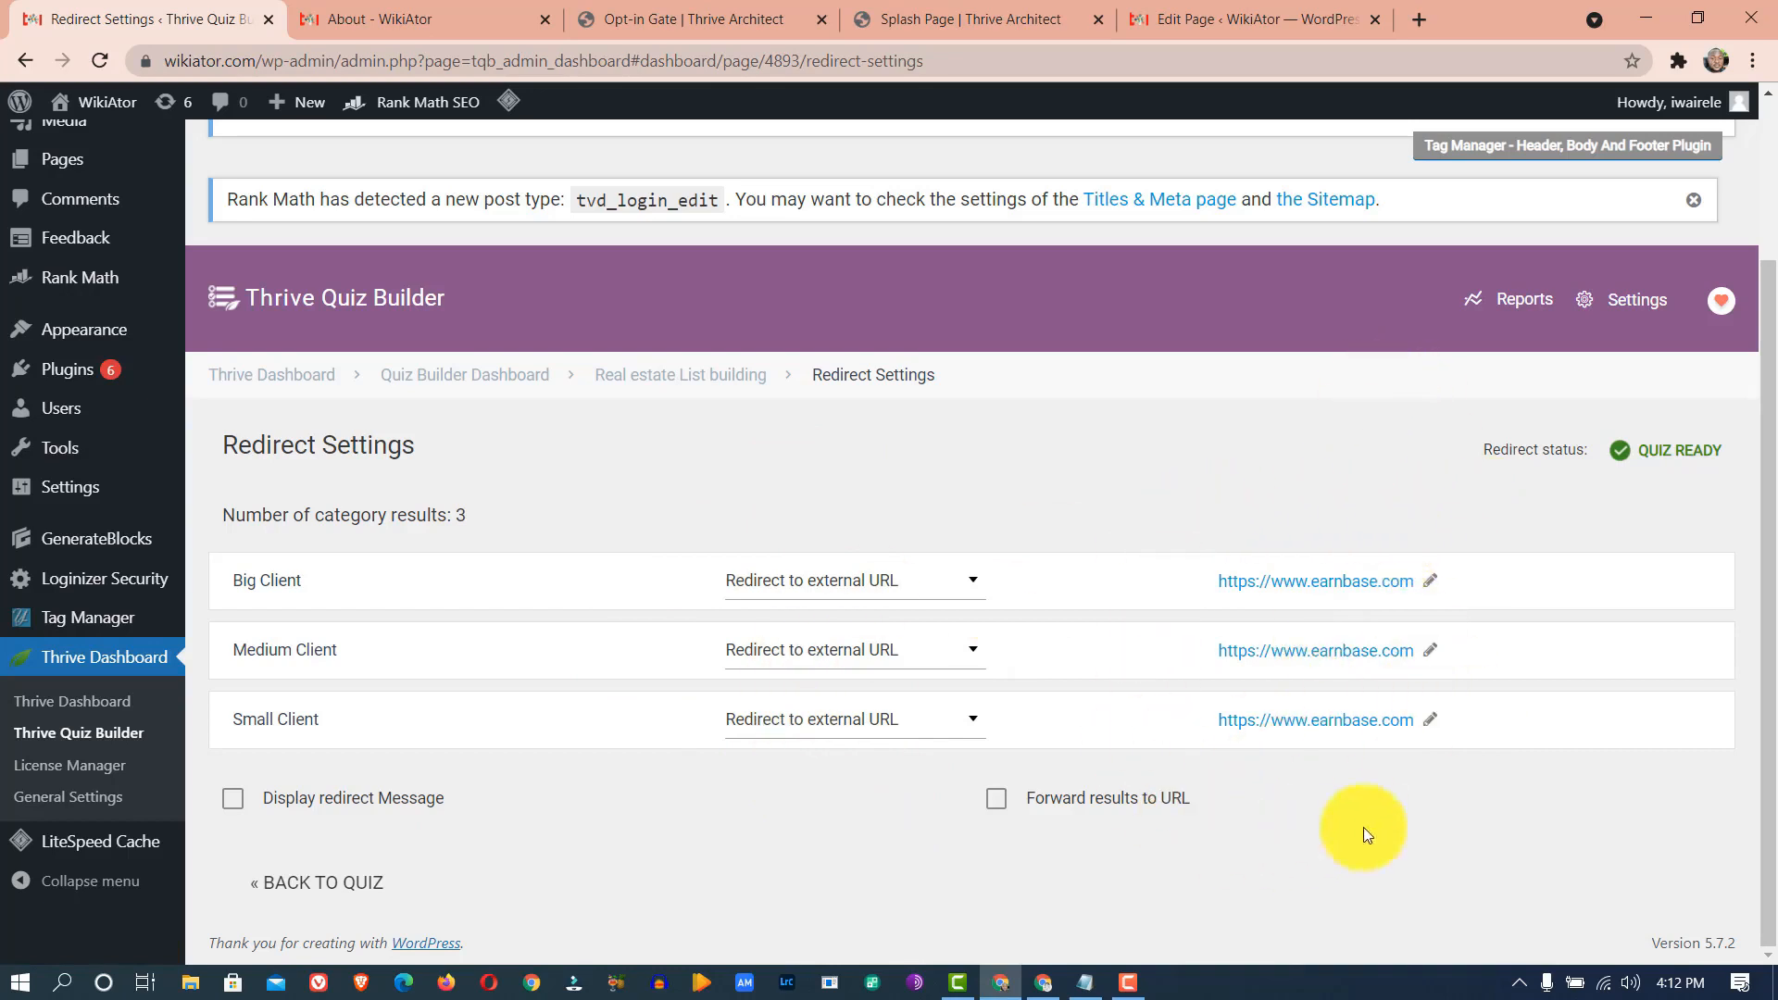
pyautogui.click(1430, 721)
pyautogui.moveTo(1432, 729); pyautogui.dragTo(1312, 719)
pyautogui.press('BackSpace')
pyautogui.write('africhantsolutions.com')
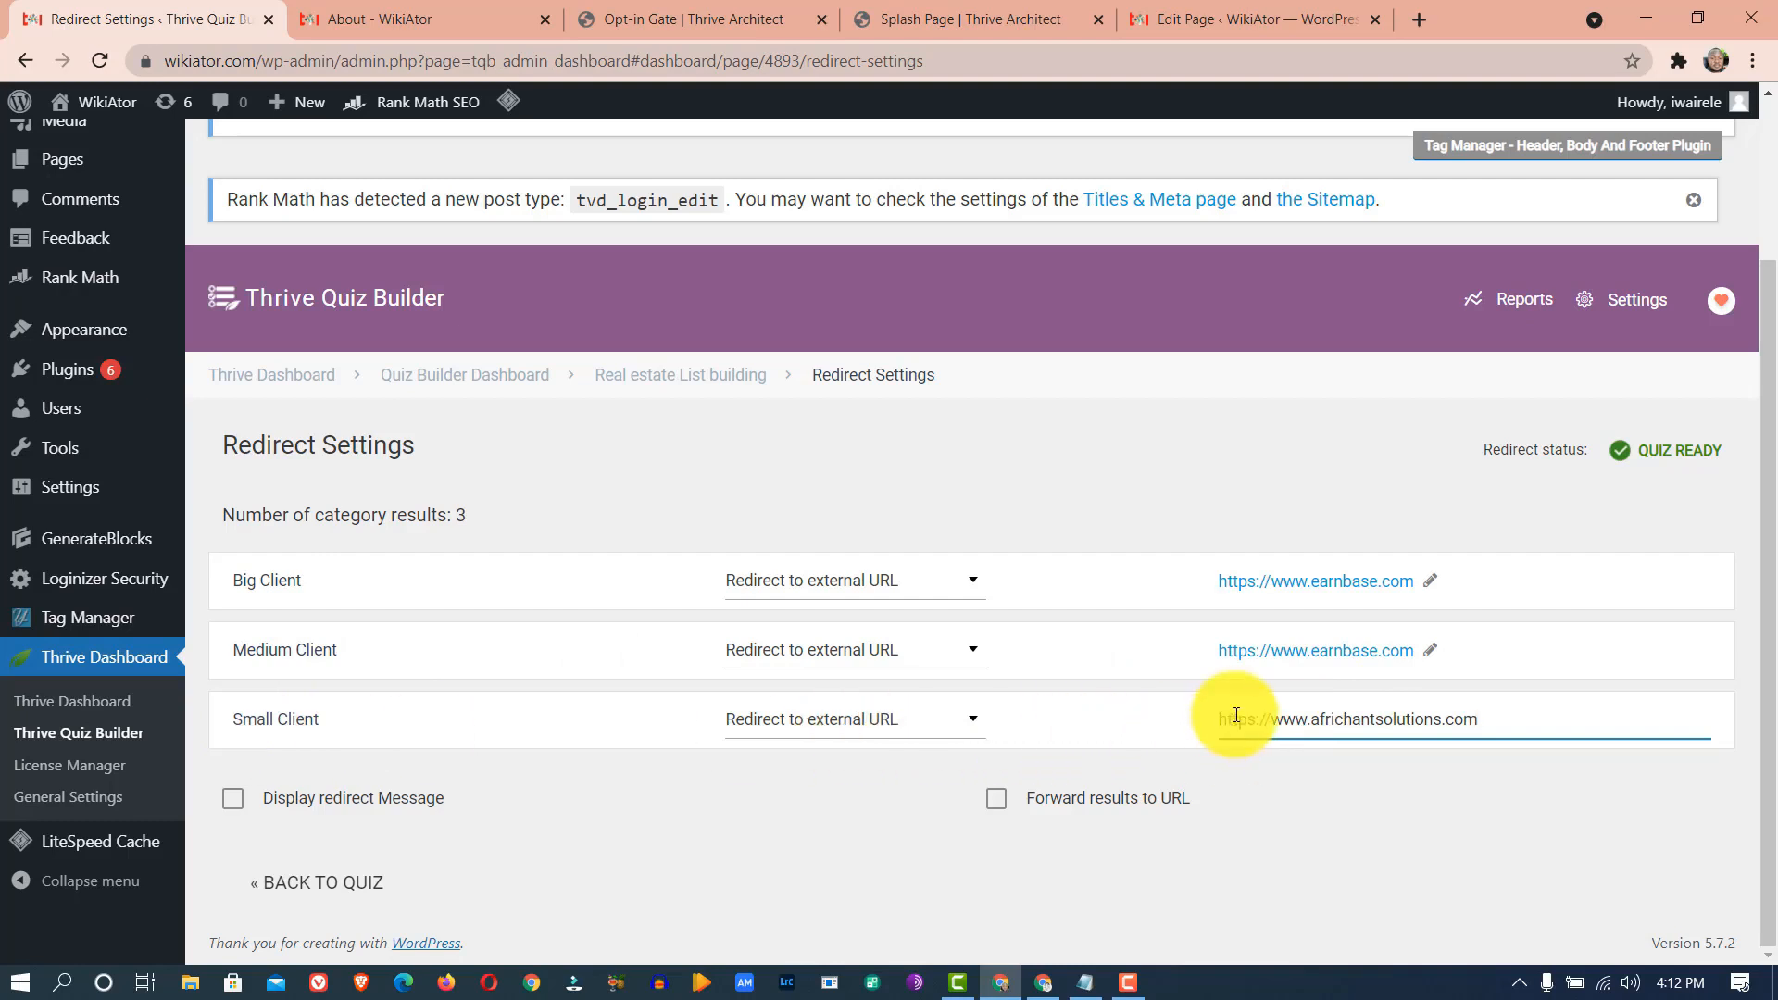
pyautogui.click(1482, 770)
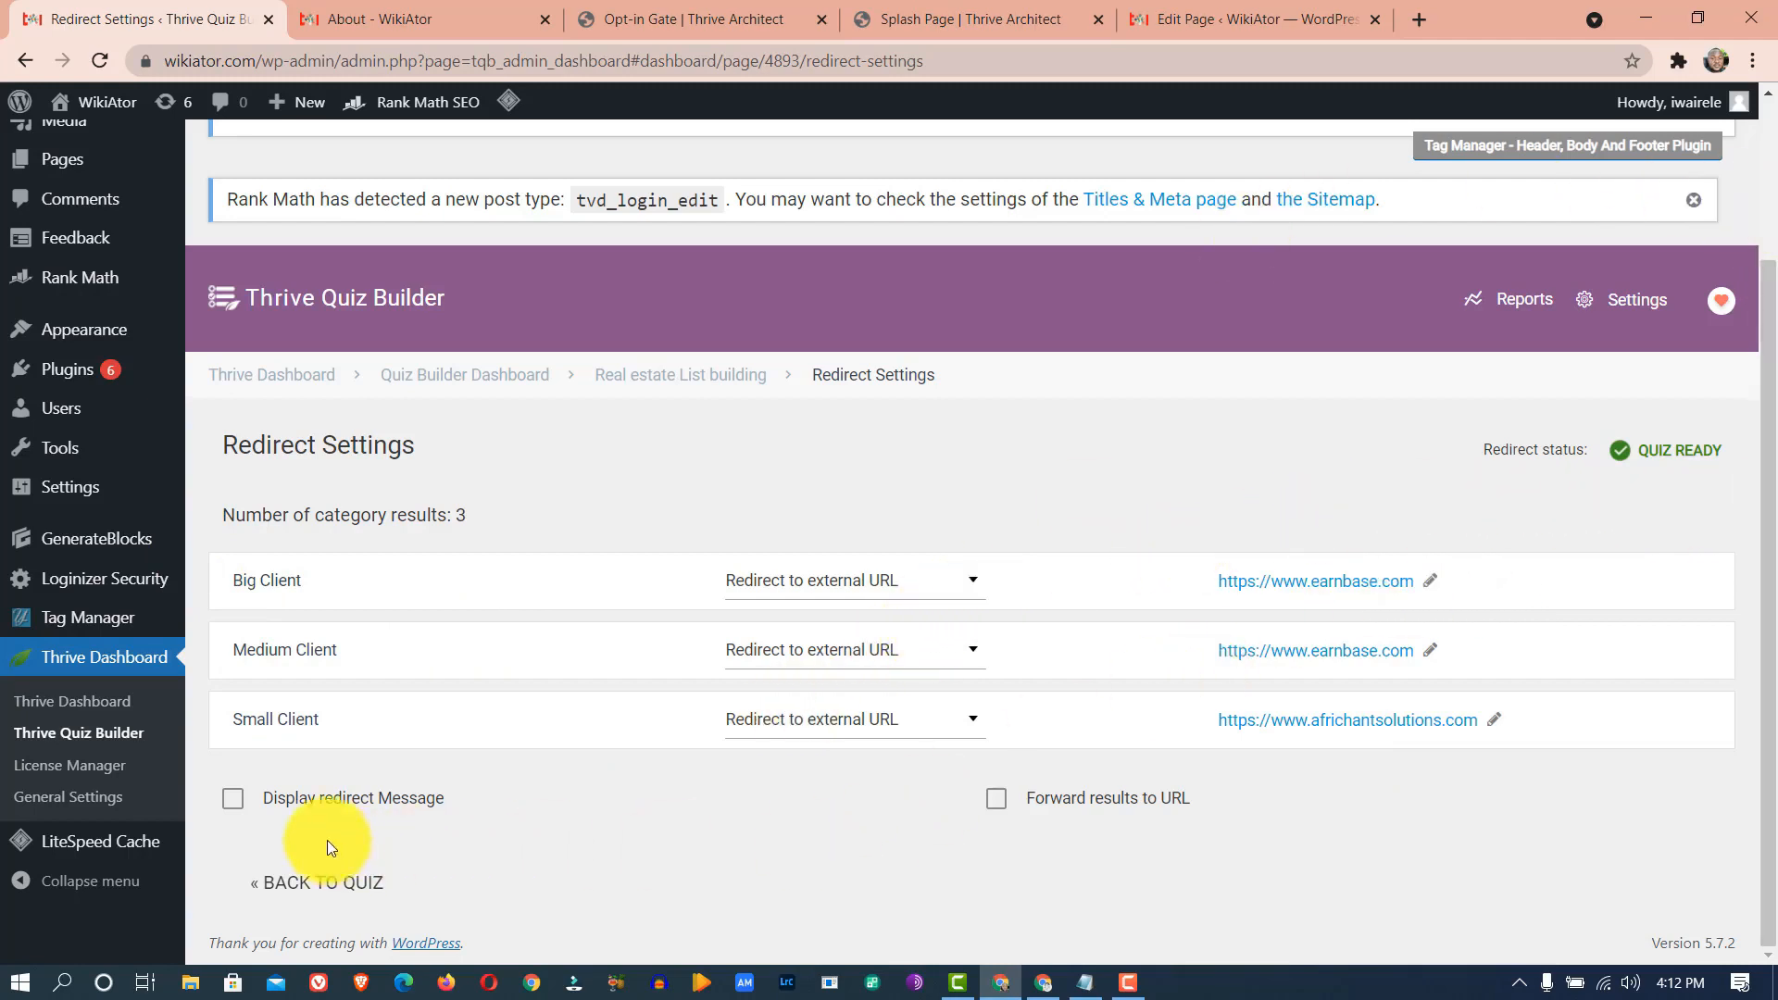
# - Enable the redirect message 'Redirecting you to our special offers' with a 1-second duration
pyautogui.click(235, 800)
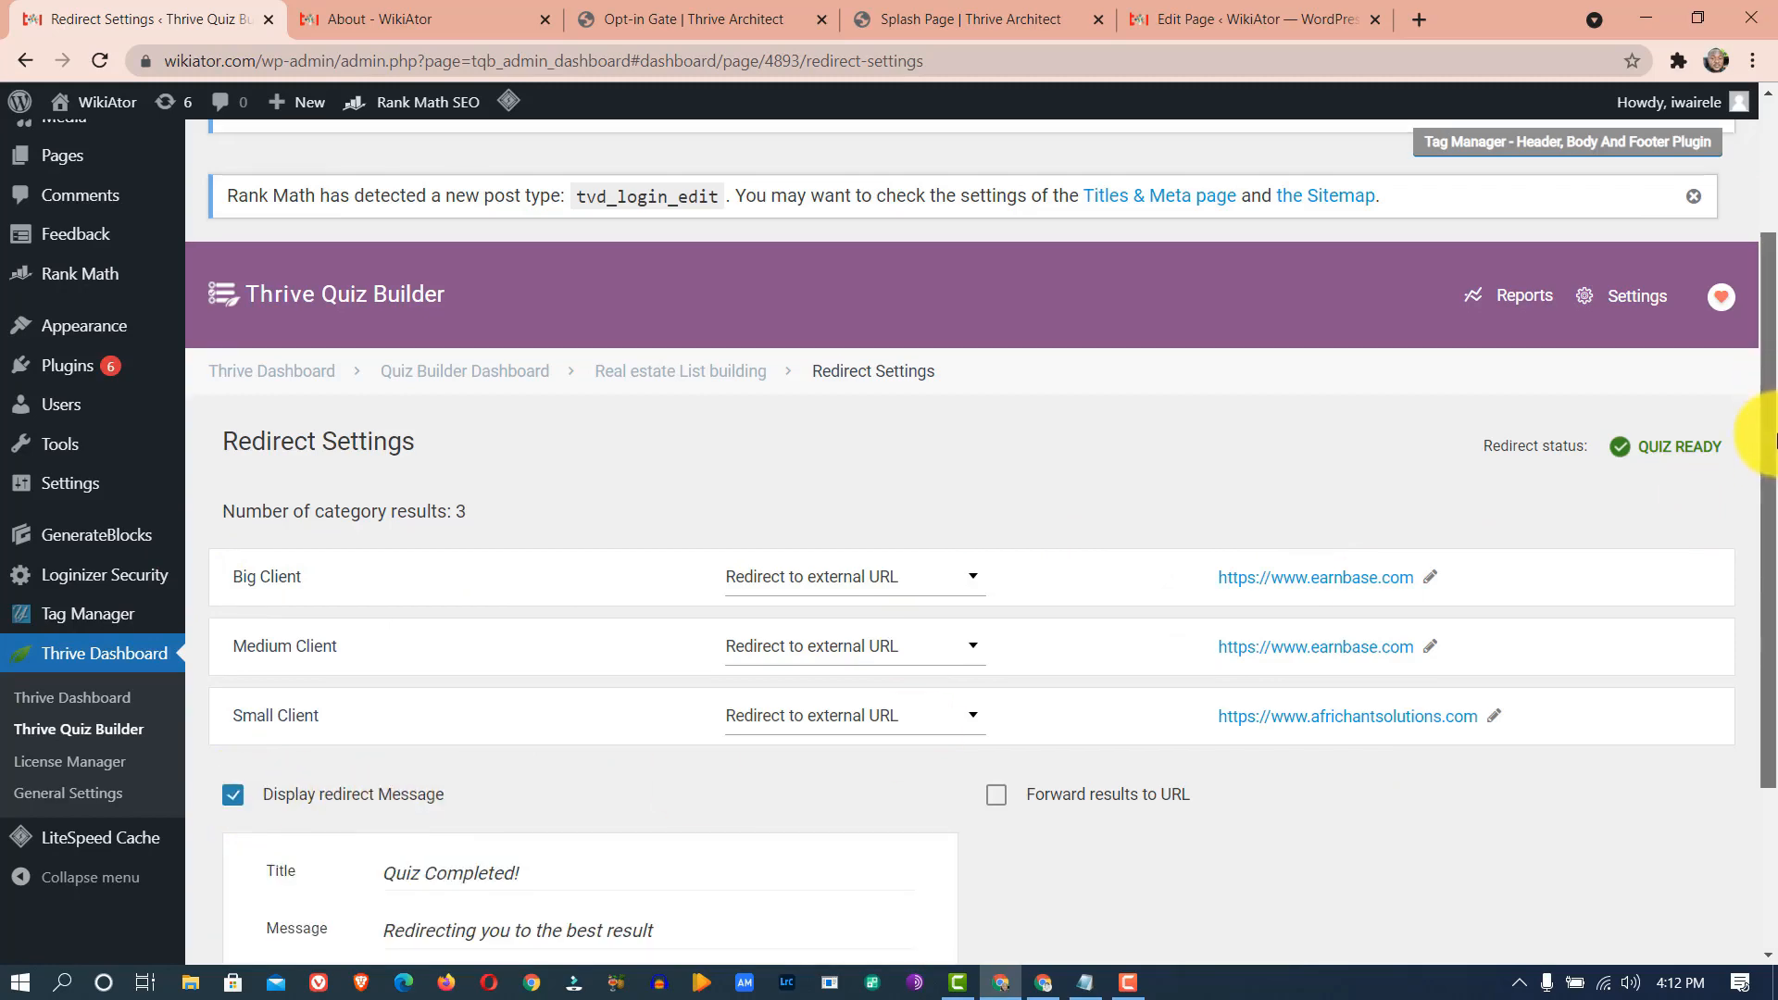
pyautogui.moveTo(1769, 429); pyautogui.dragTo(1769, 614)
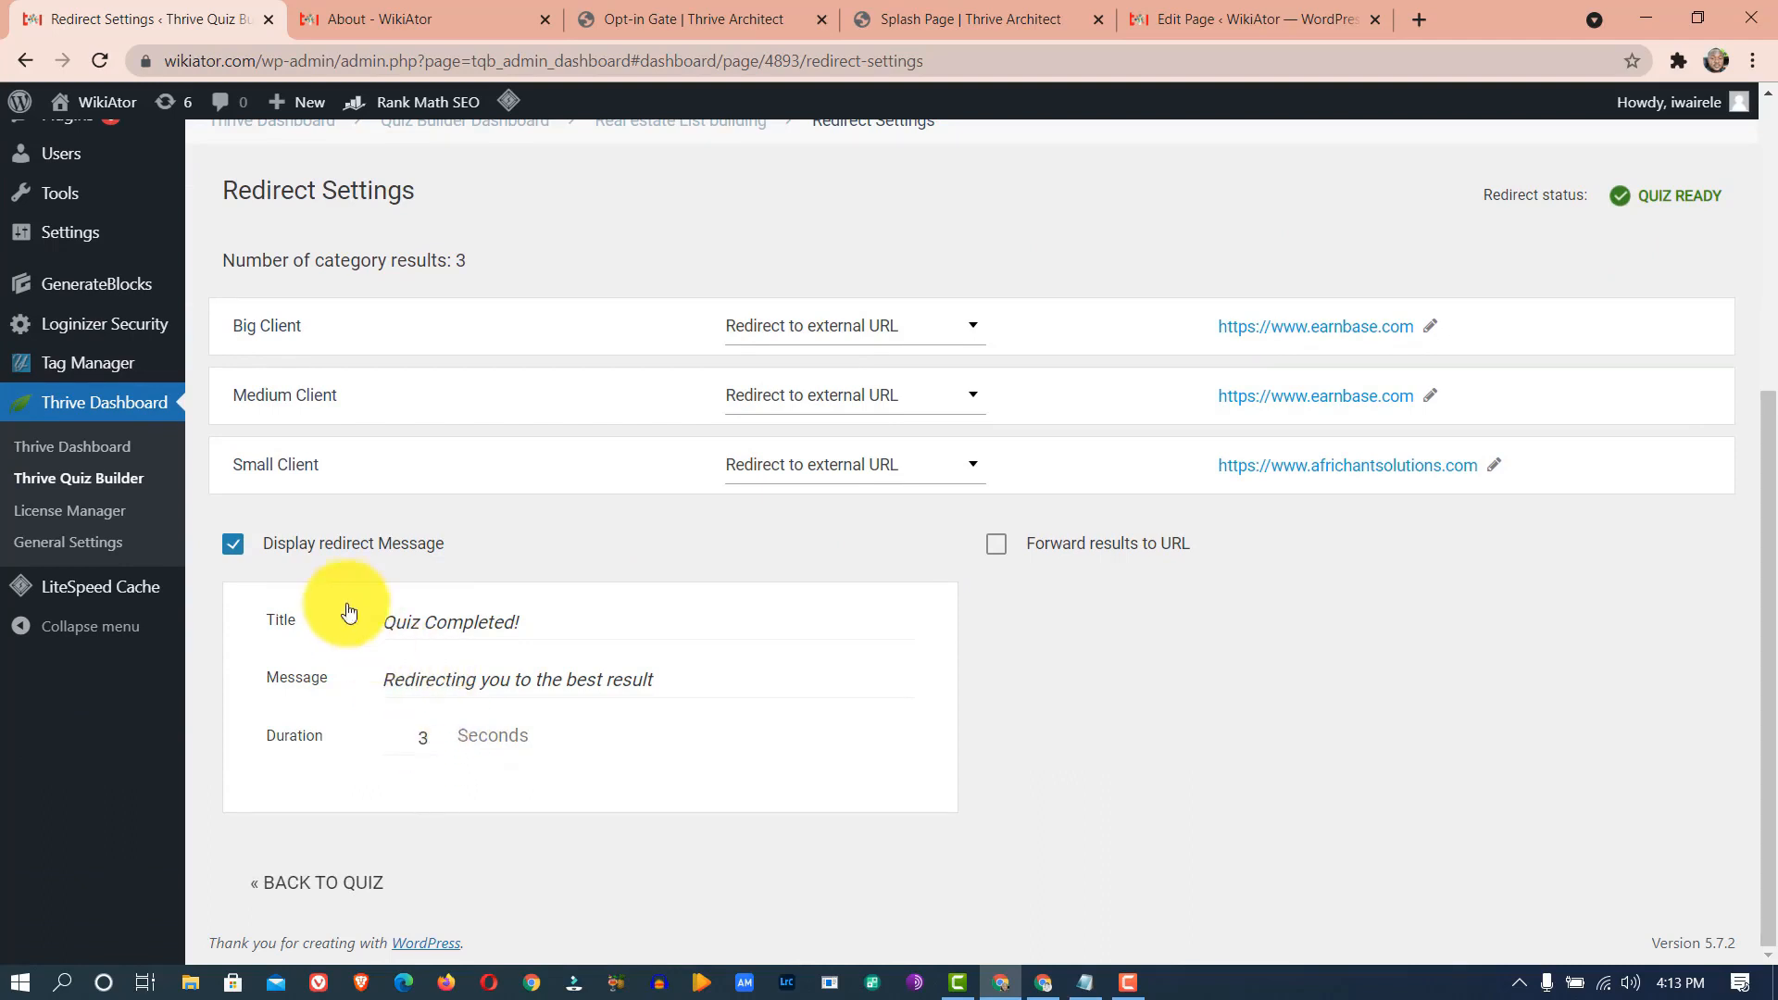
pyautogui.click(235, 547)
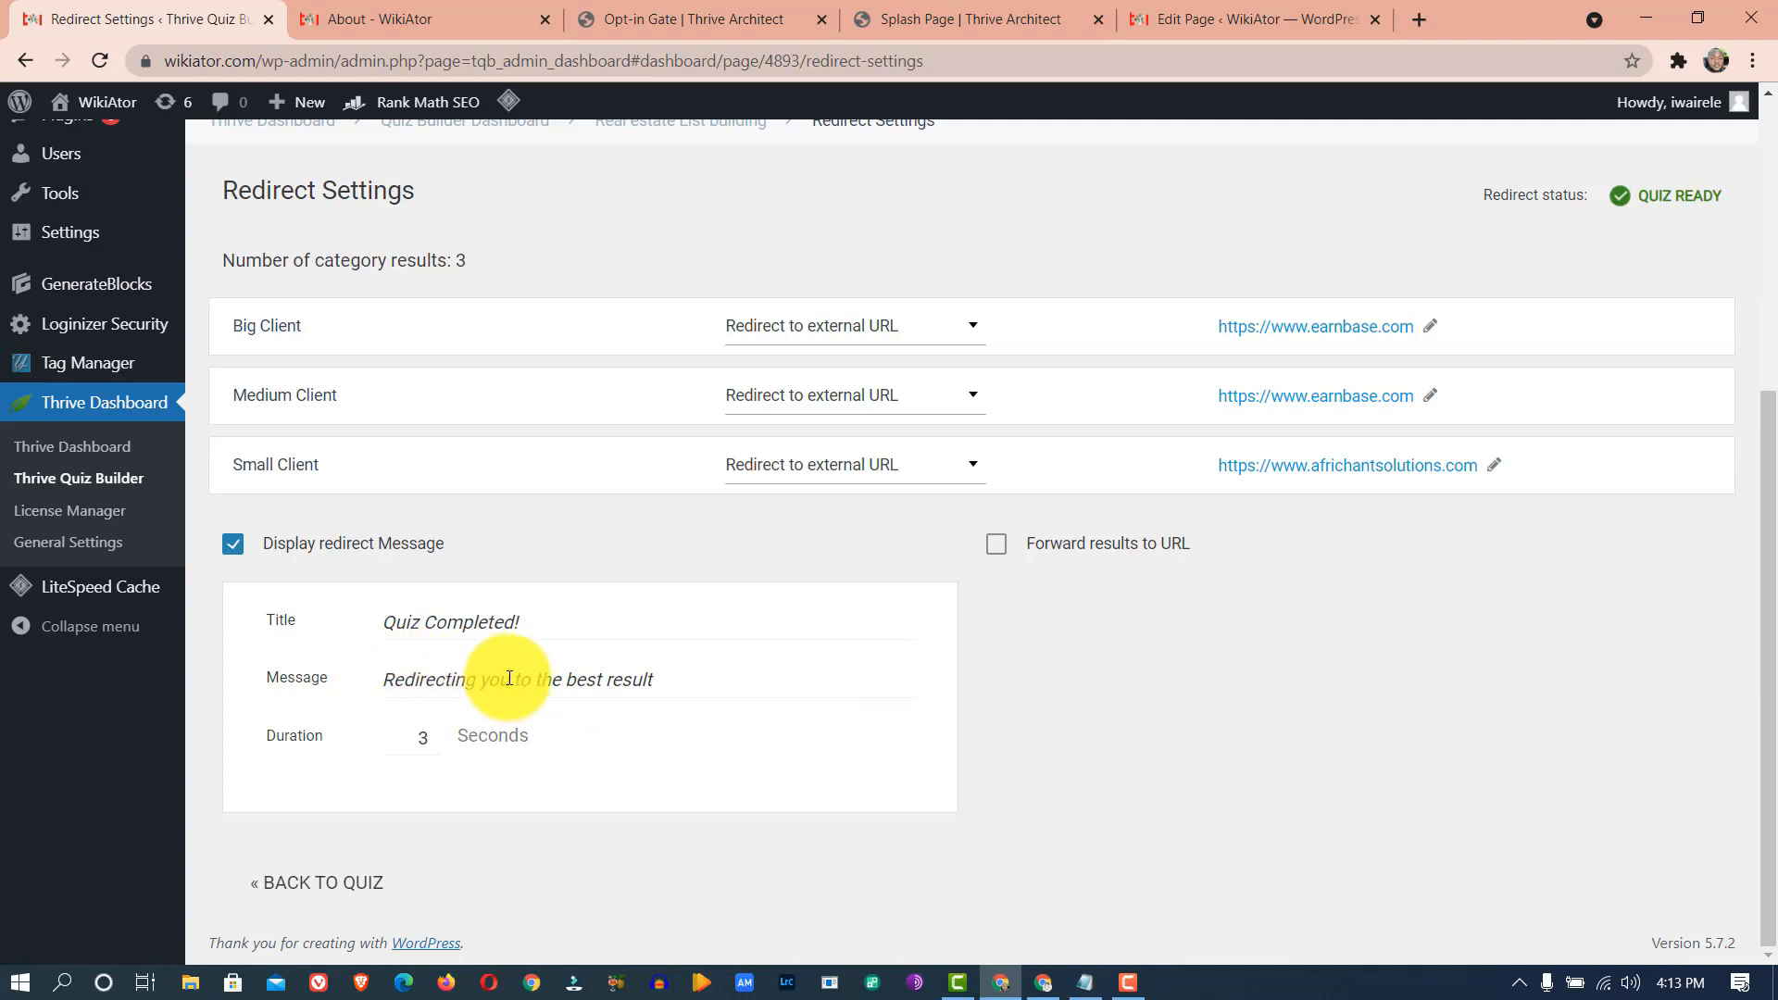
pyautogui.moveTo(539, 681); pyautogui.dragTo(886, 674)
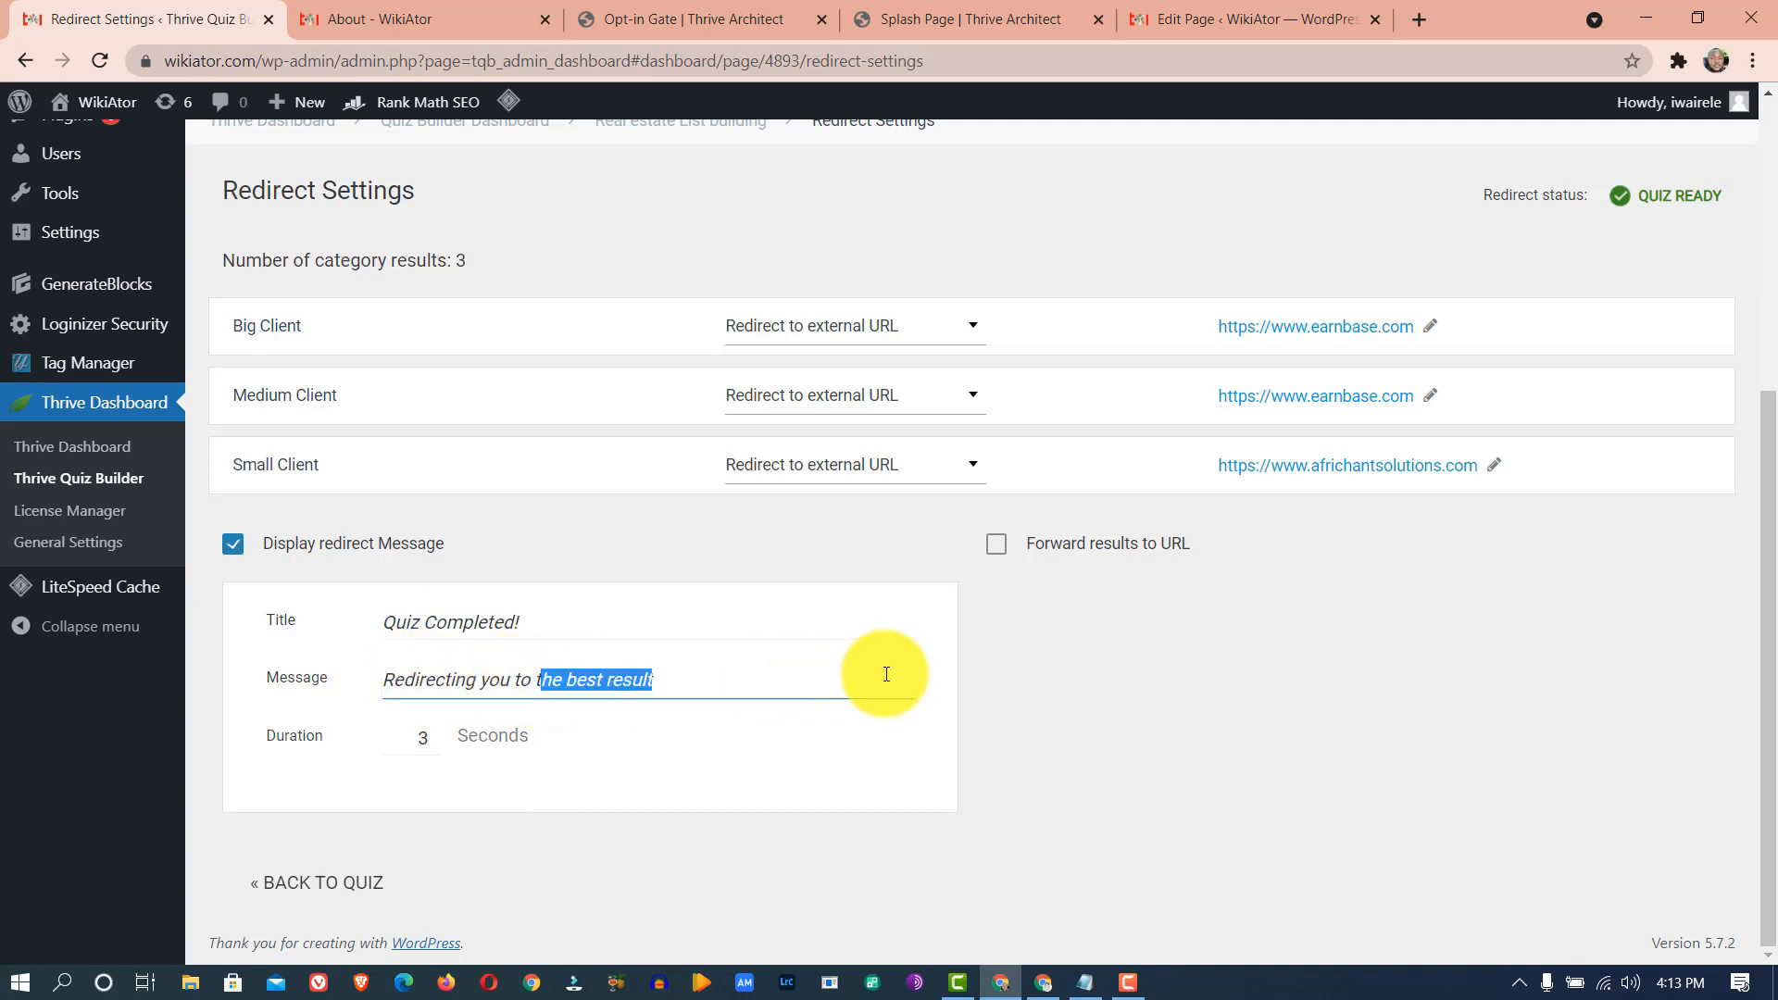
pyautogui.press('BackSpace')
pyautogui.press('BackSpace')
pyautogui.write('our')
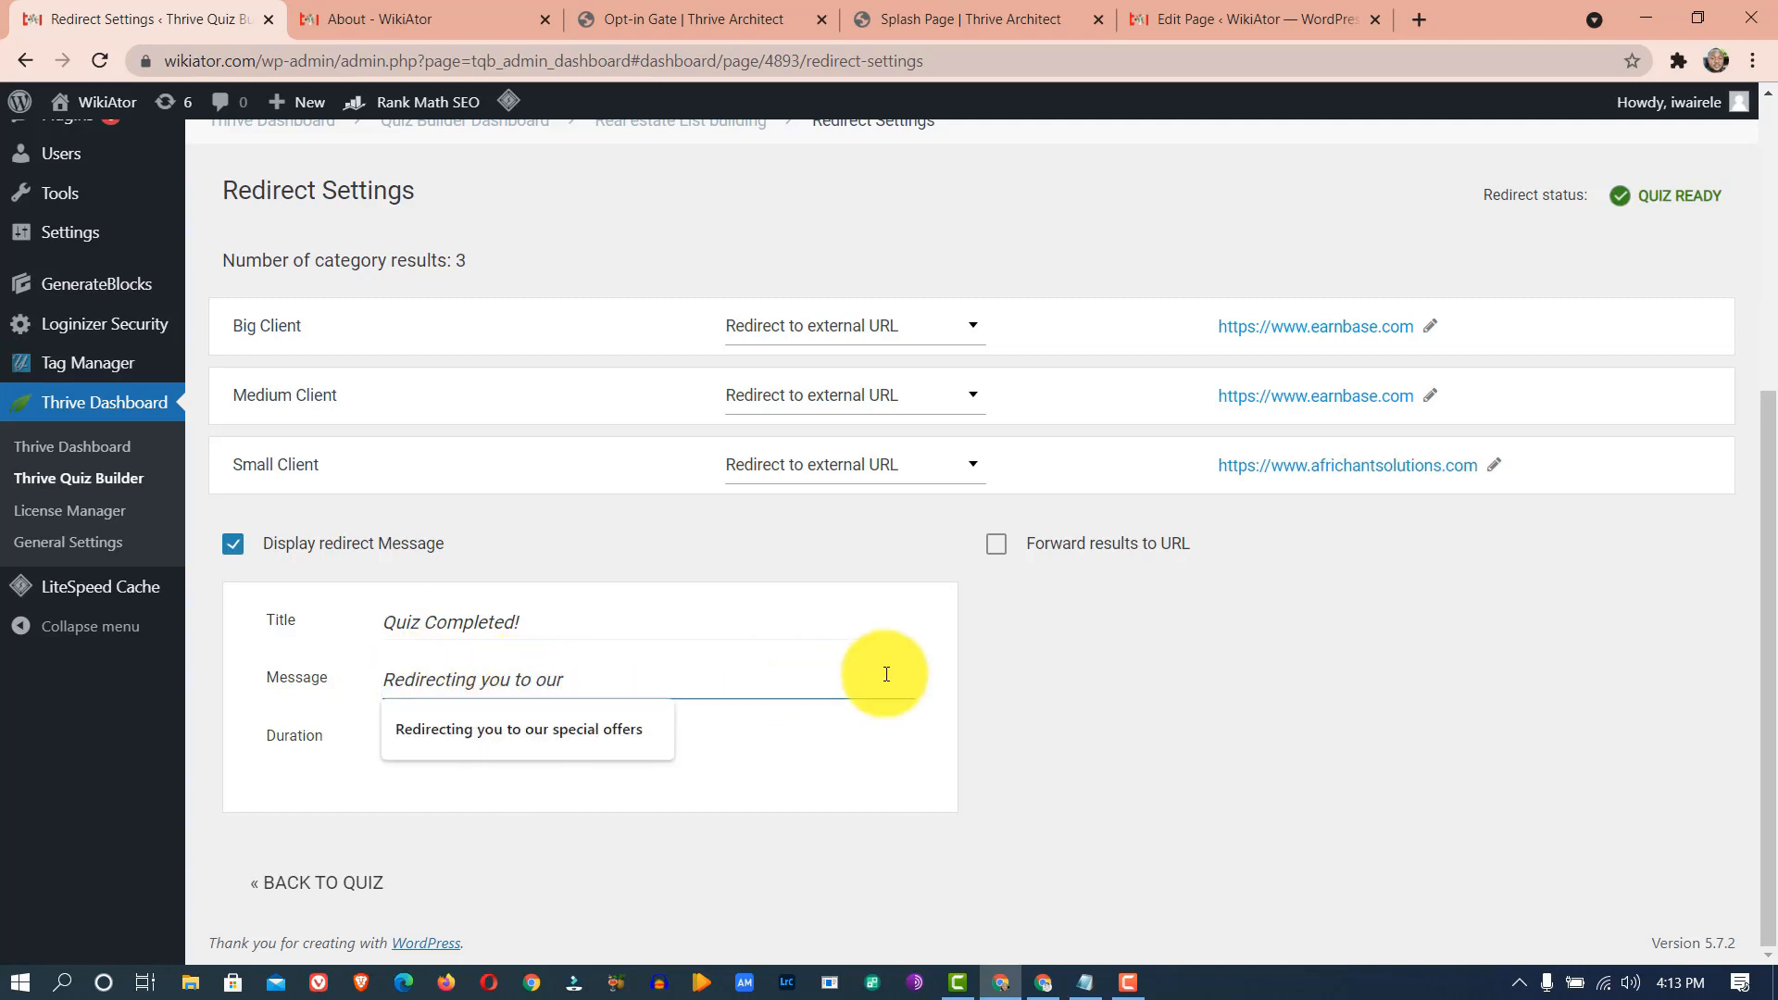
pyautogui.click(668, 730)
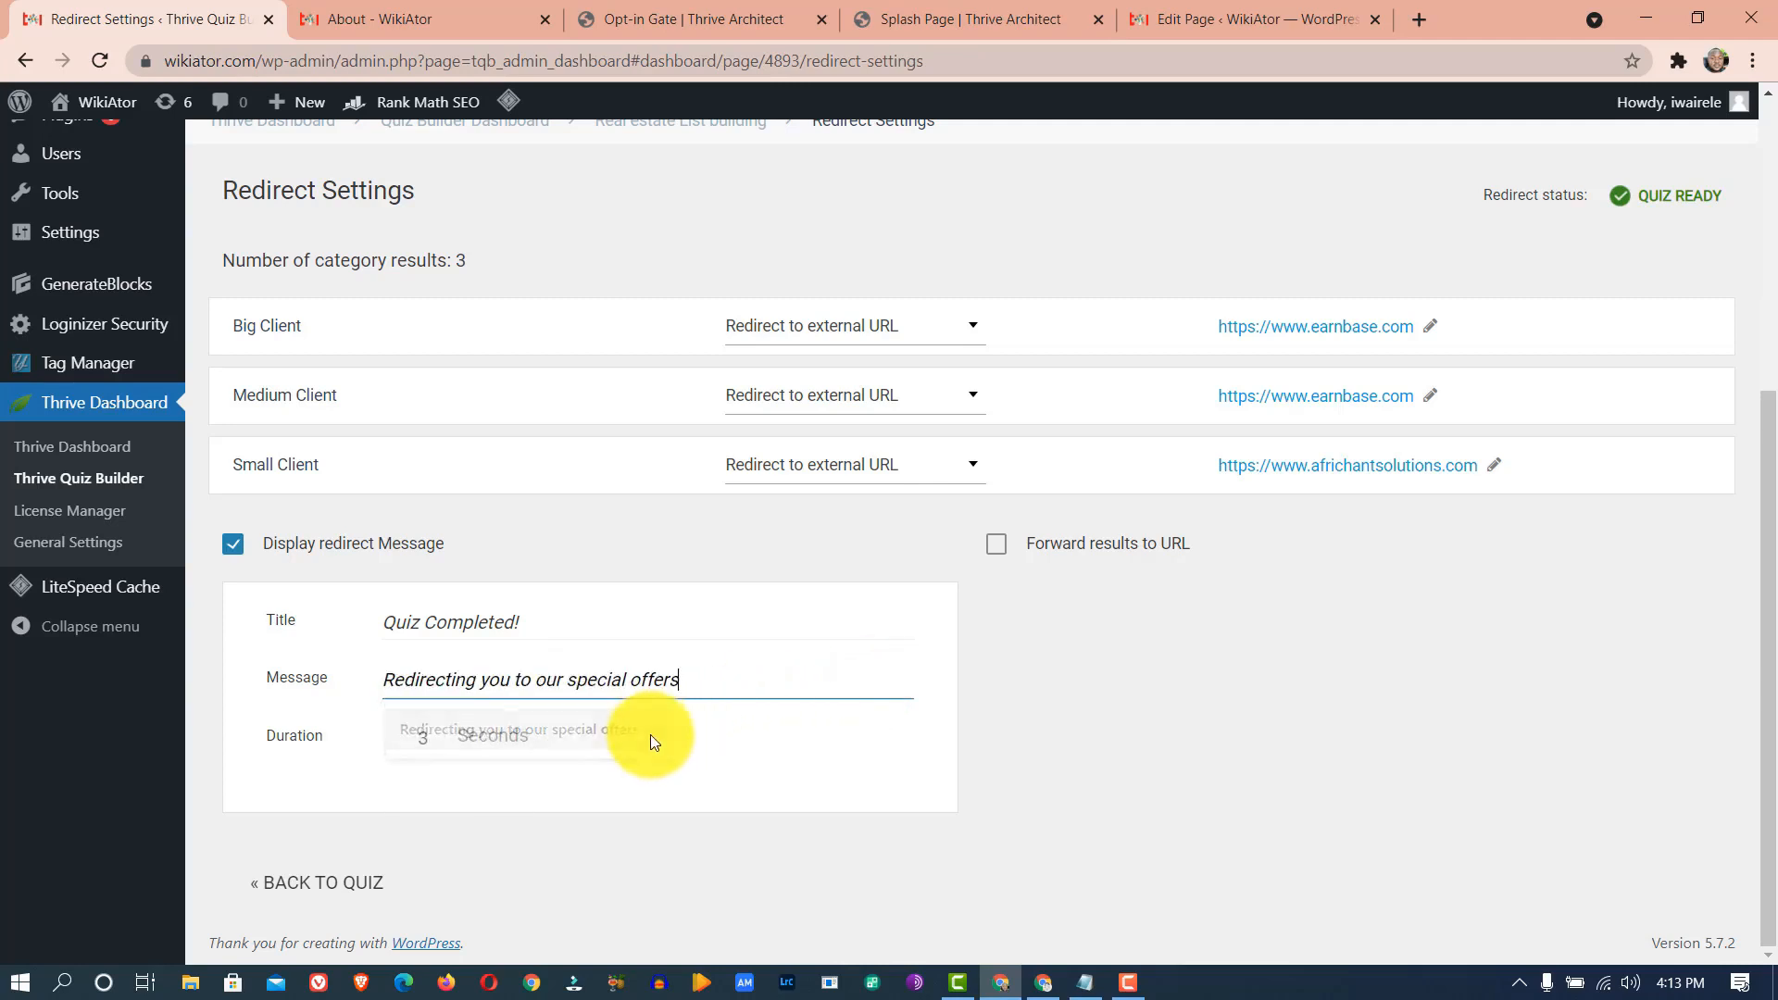
pyautogui.click(415, 740)
pyautogui.write('1')
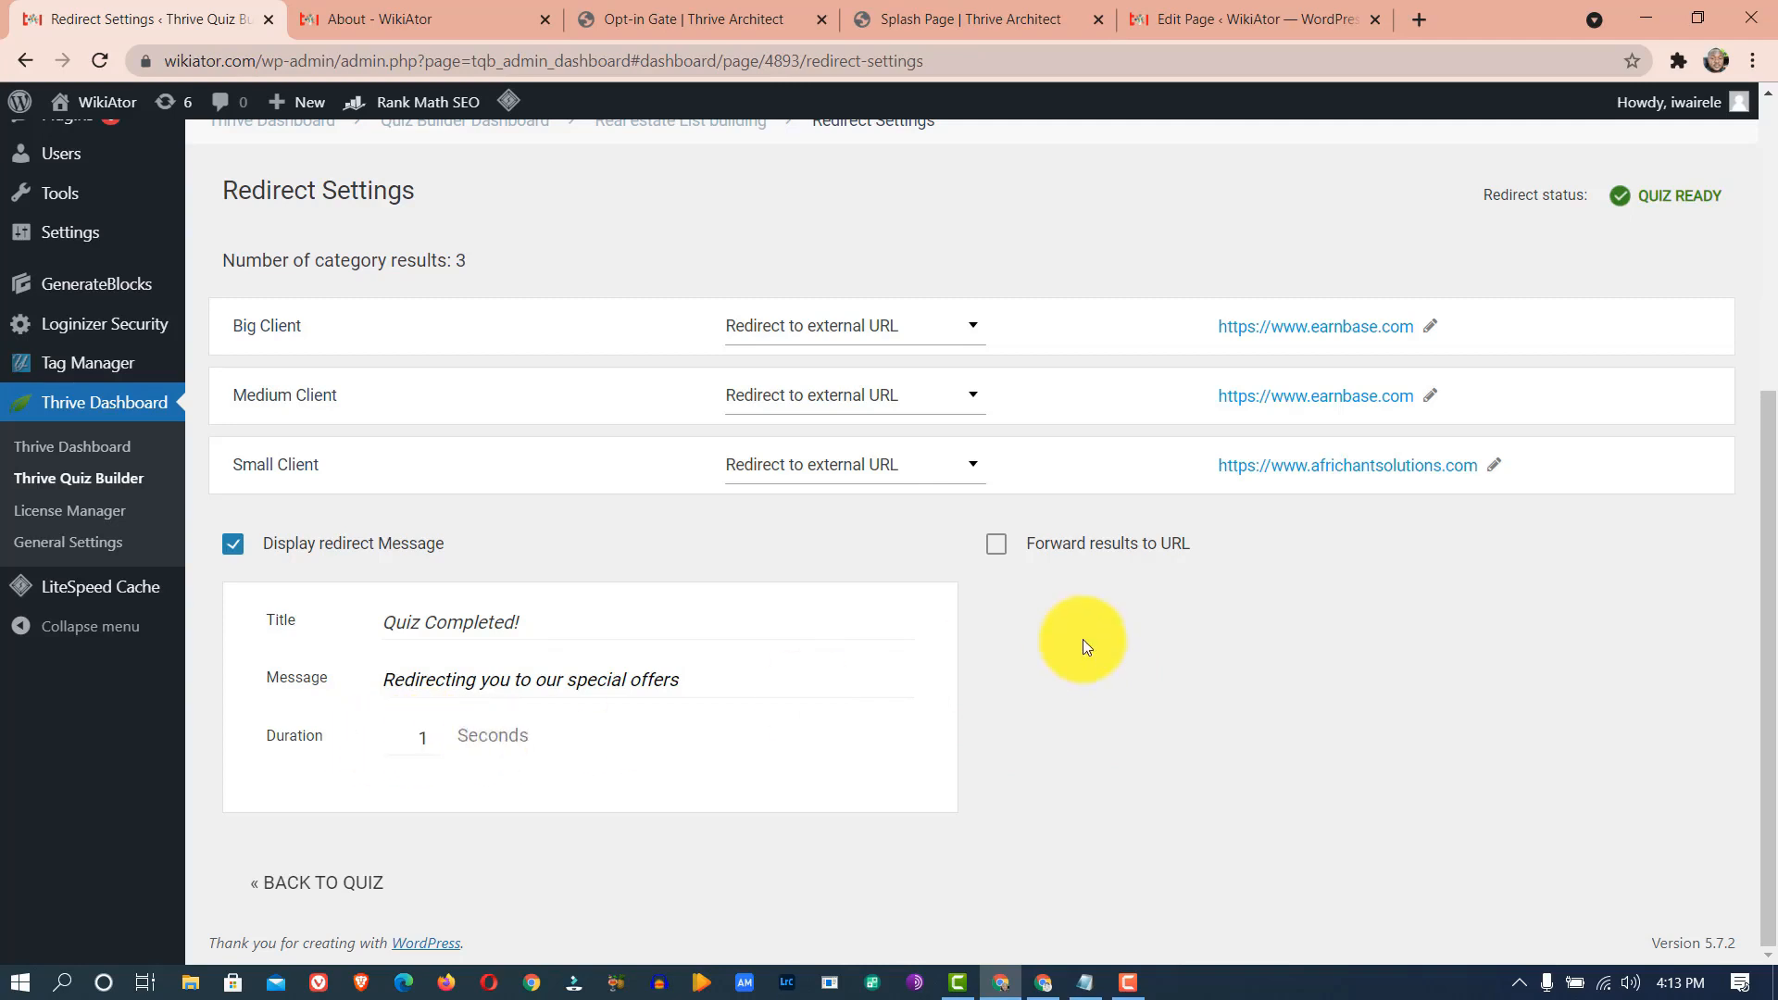
# - Copy the quiz shortcode [tqb_quiz id='4889'] from the quiz overview and start a new page
pyautogui.click(338, 896)
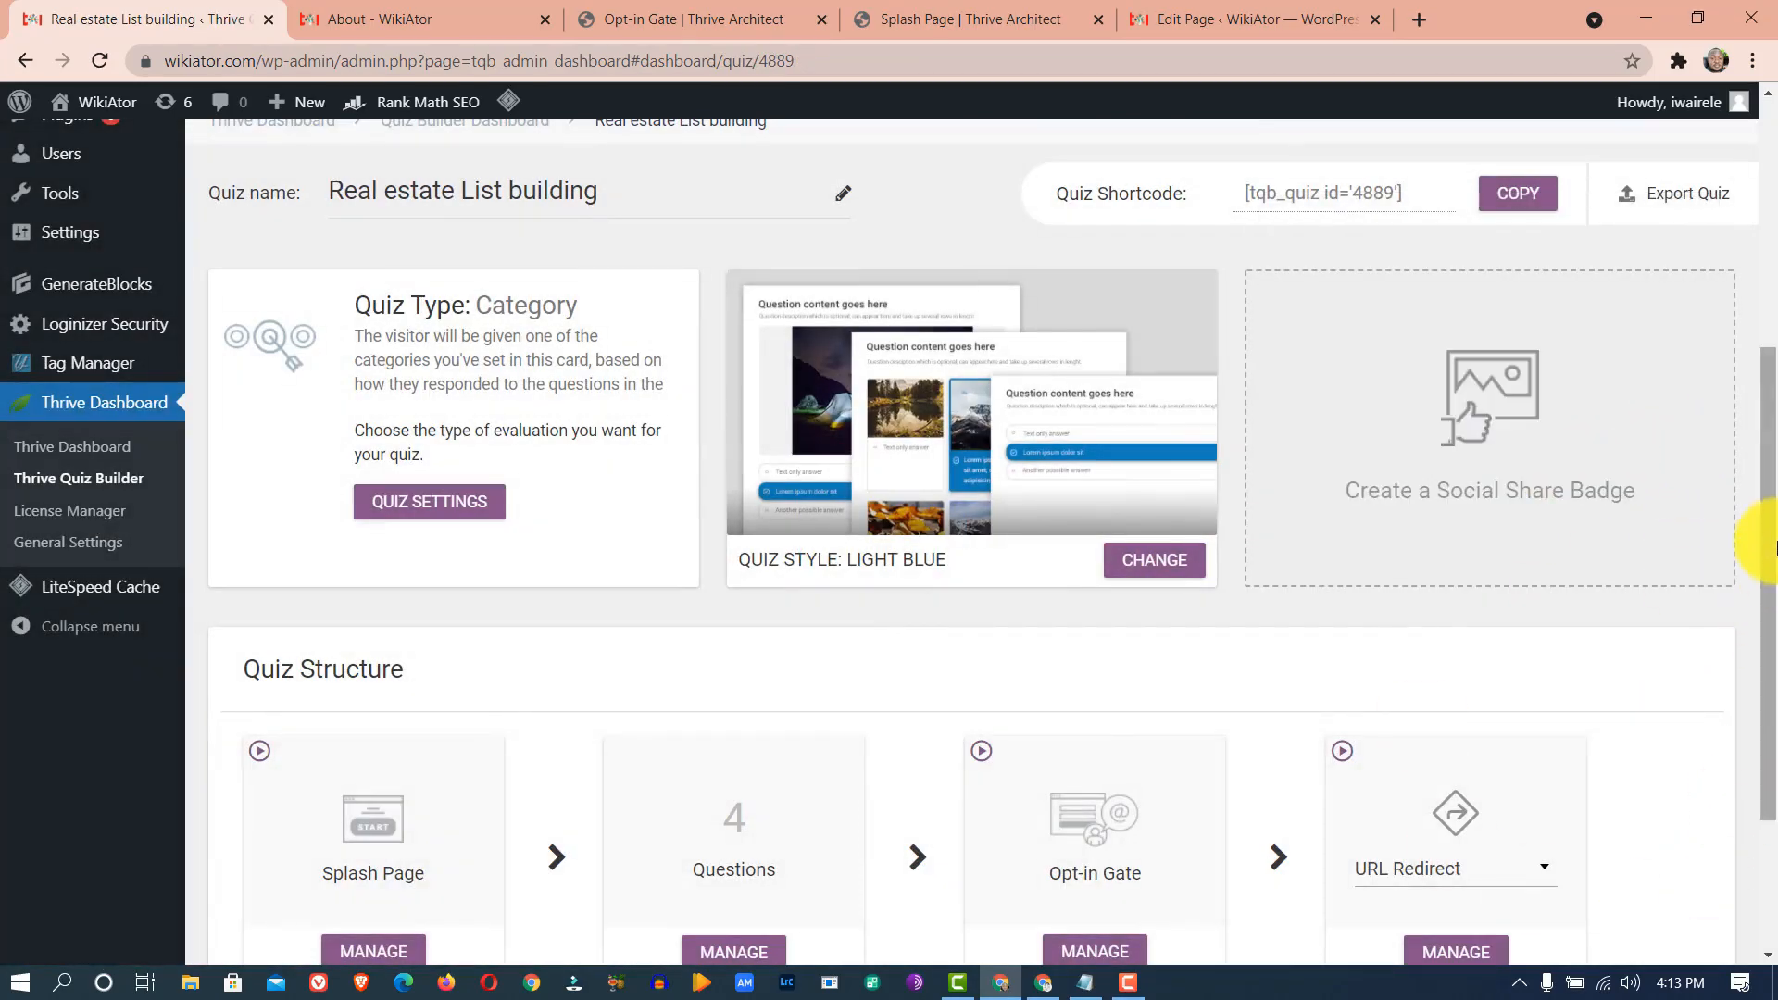
pyautogui.moveTo(1747, 543); pyautogui.dragTo(1746, 754)
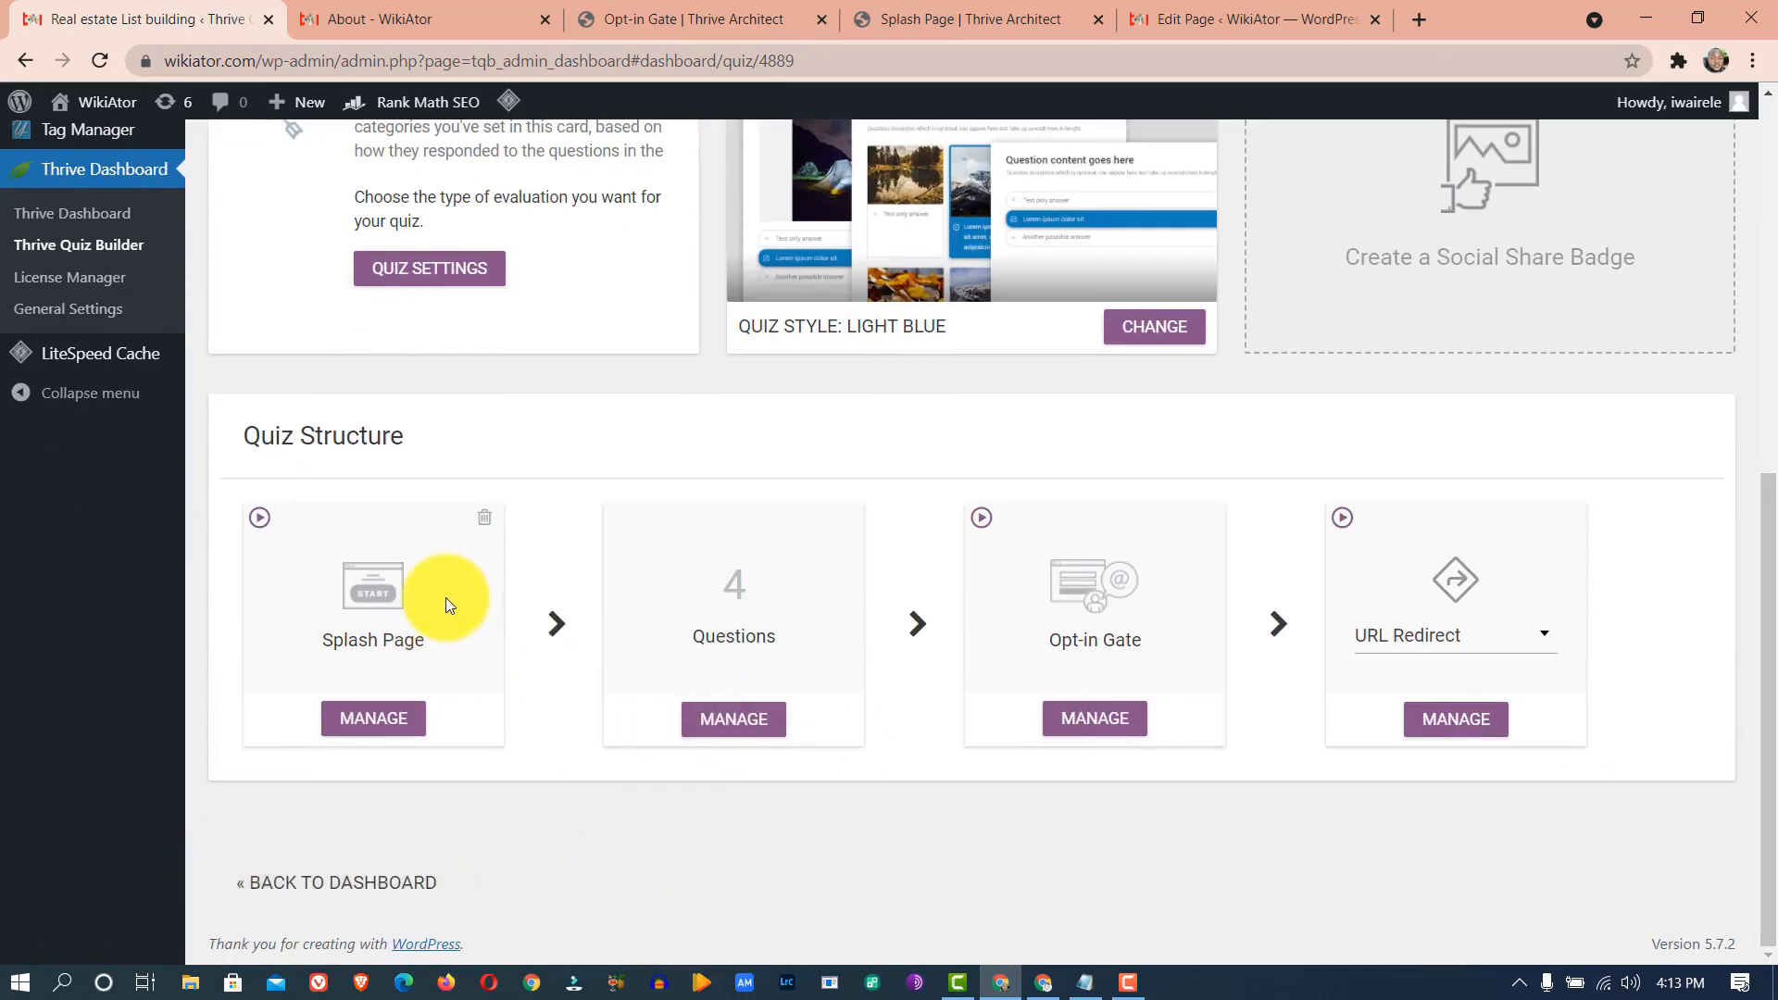
pyautogui.scroll(6, 1615, 446)
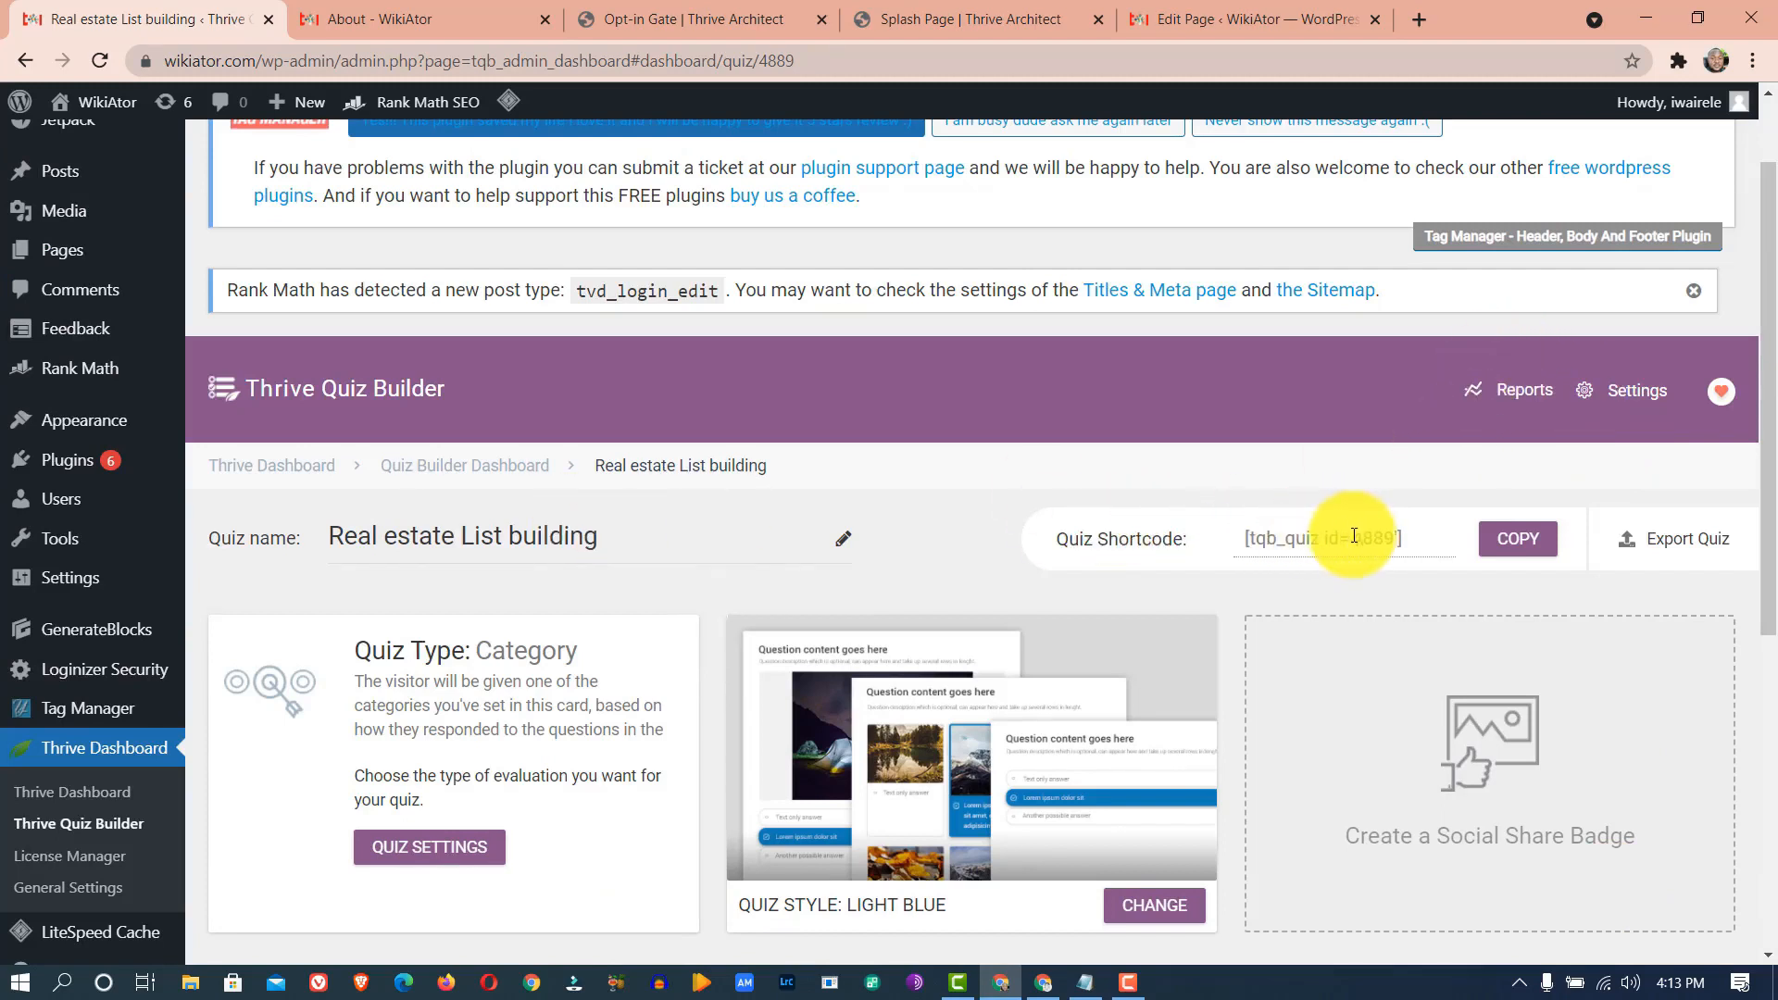
pyautogui.moveTo(1405, 537); pyautogui.dragTo(1247, 538)
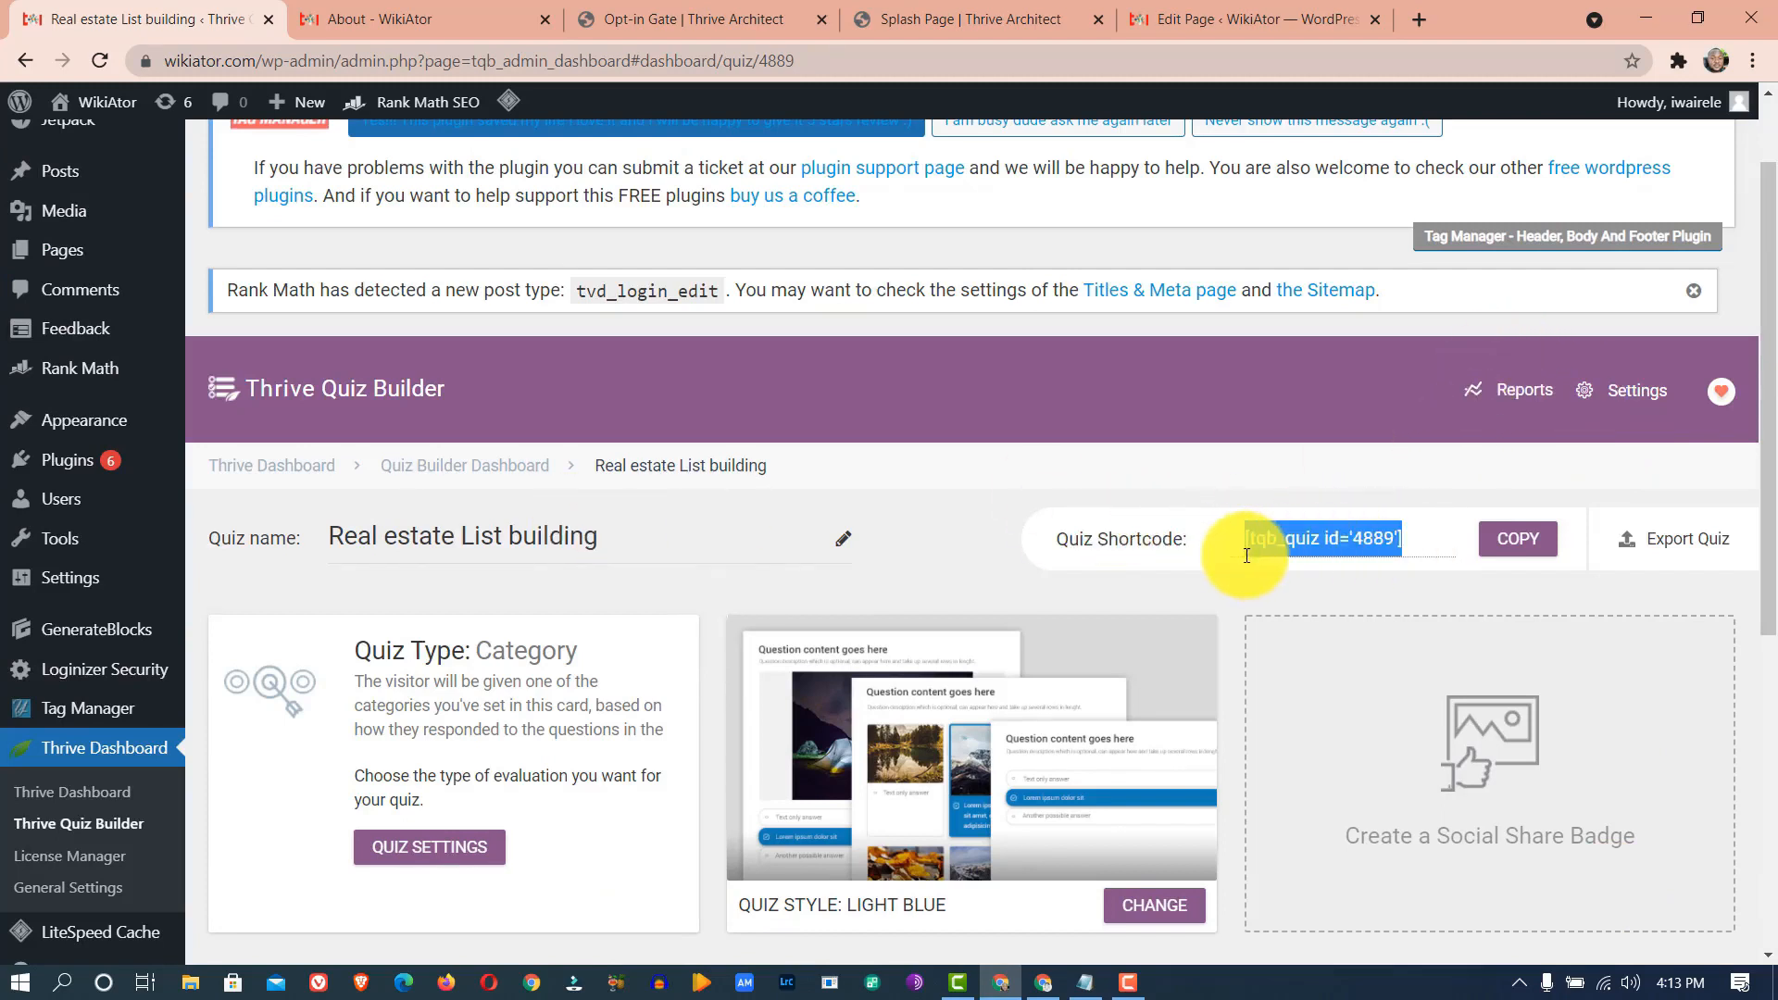
pyautogui.click(1507, 540)
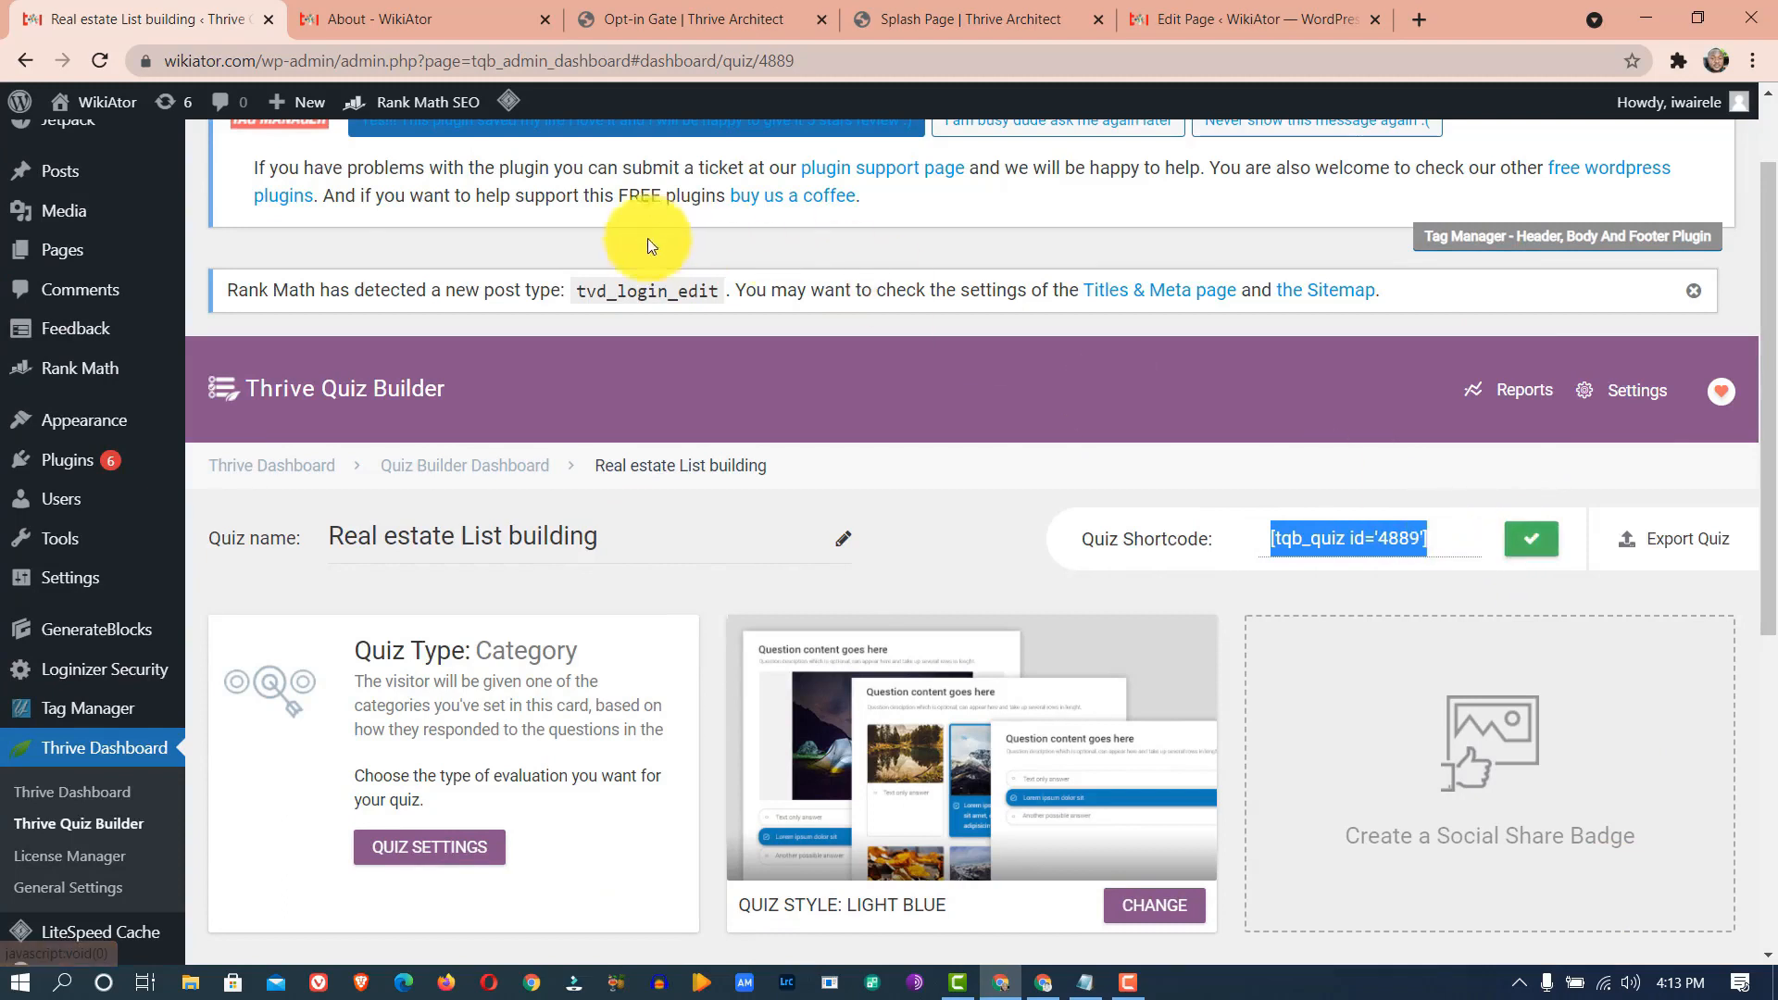
pyautogui.click(248, 290)
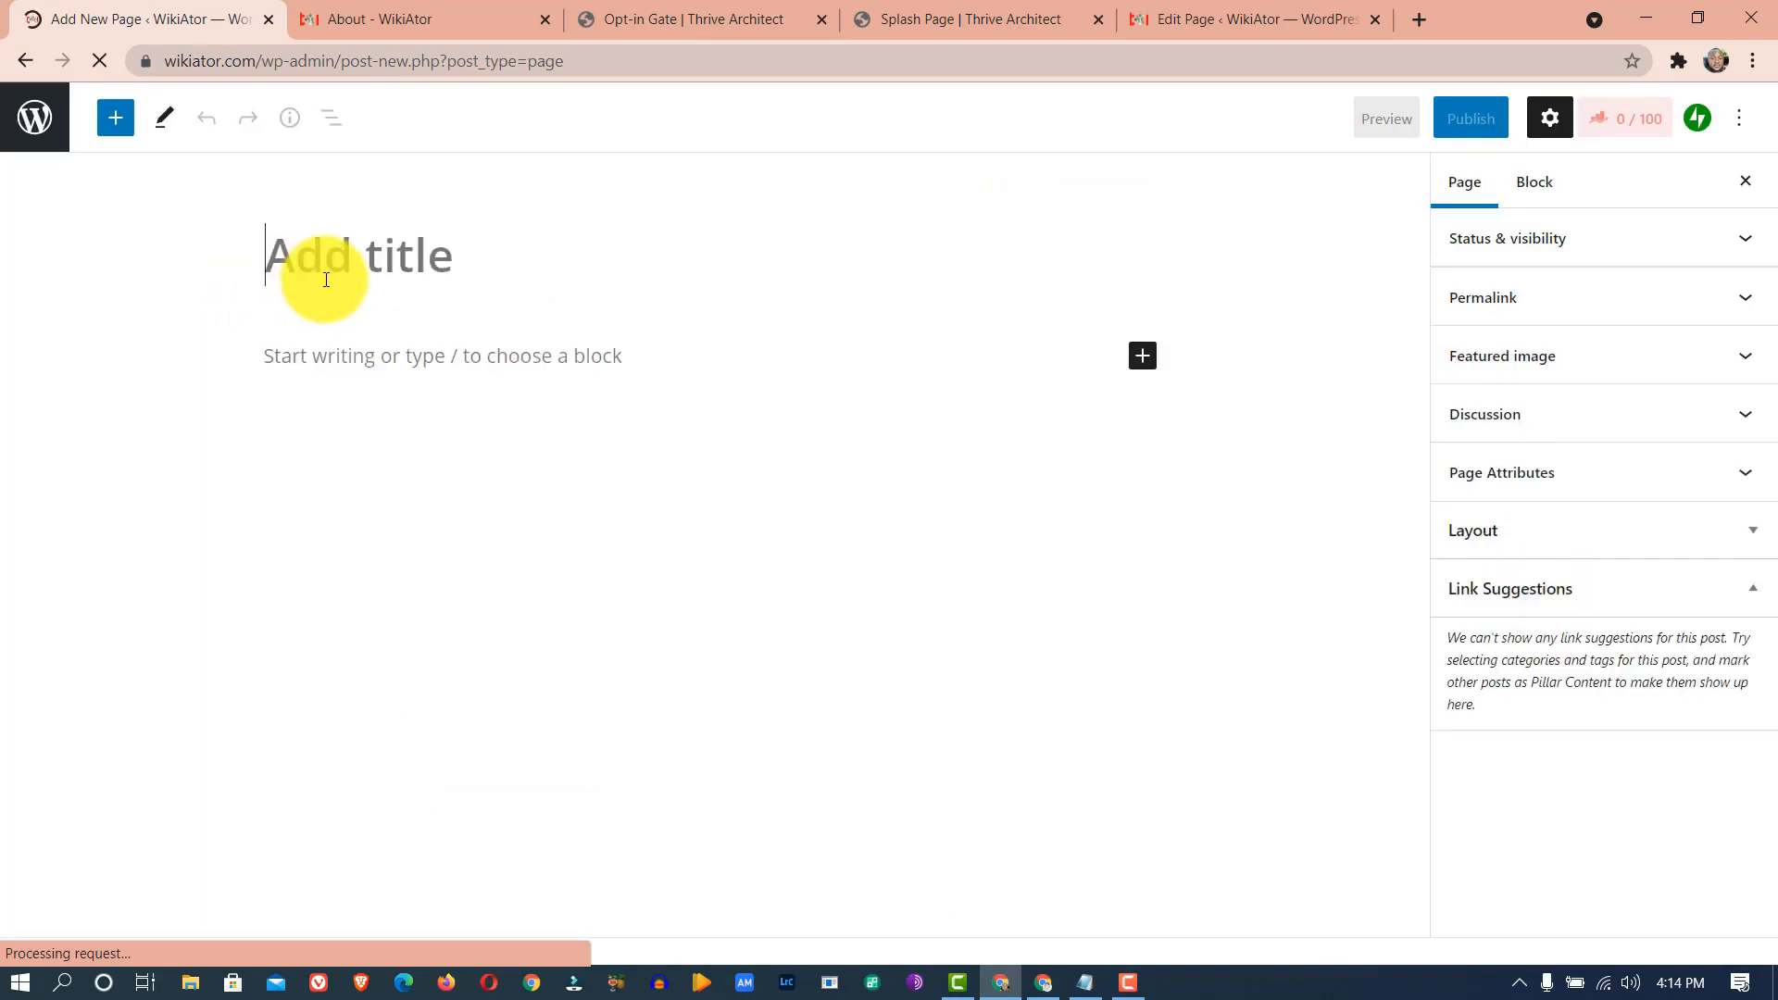
# - Enter the page title and paste the [tqb_quiz id='4889'] shortcode into the page body
pyautogui.write('Real')
pyautogui.write('State Q')
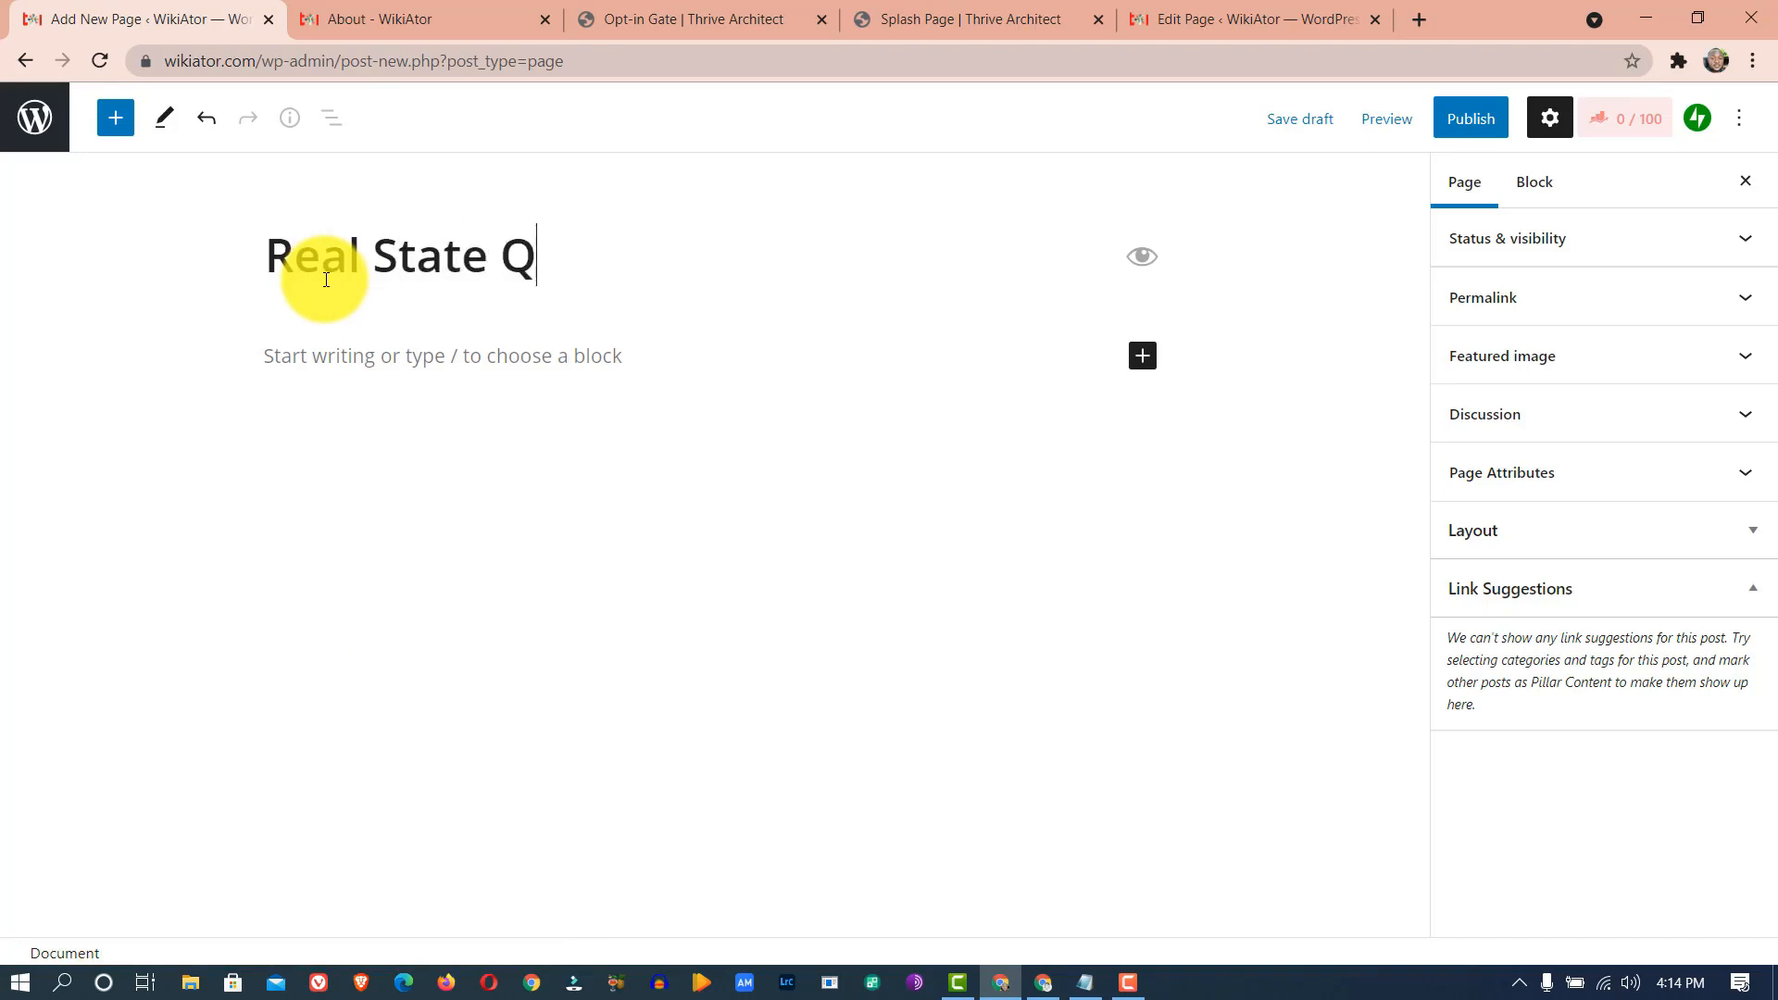
pyautogui.write('uicze')
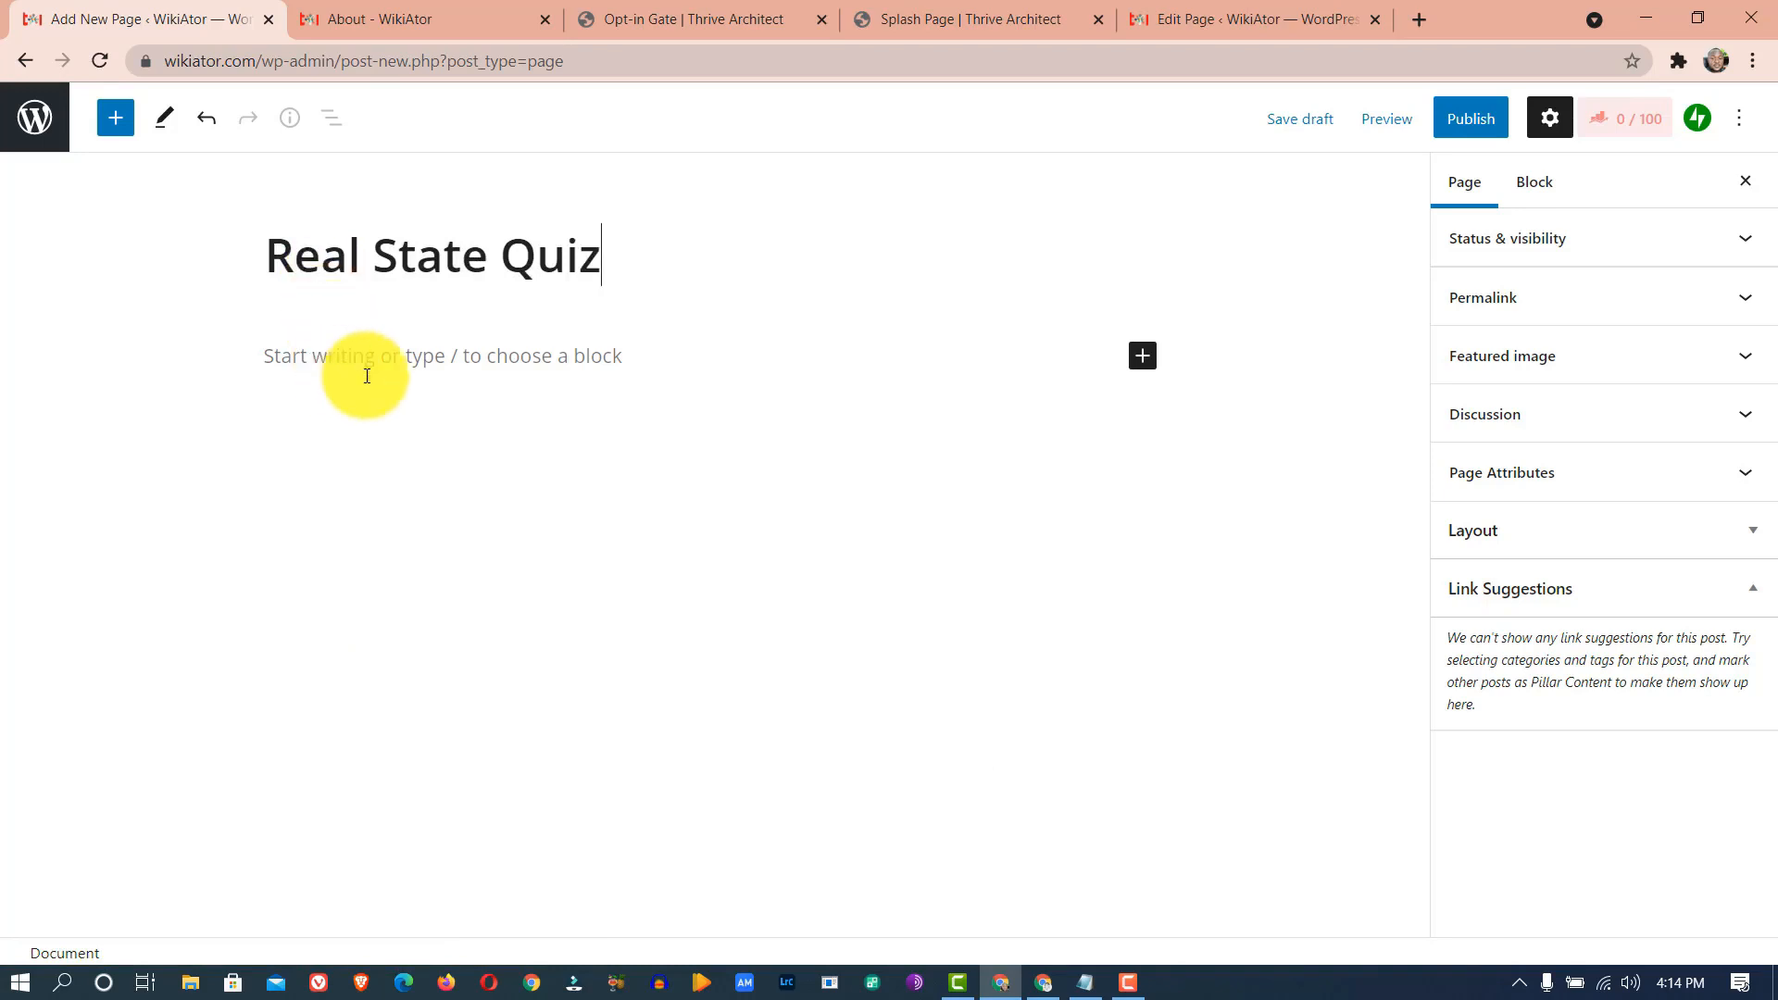
pyautogui.click(399, 362)
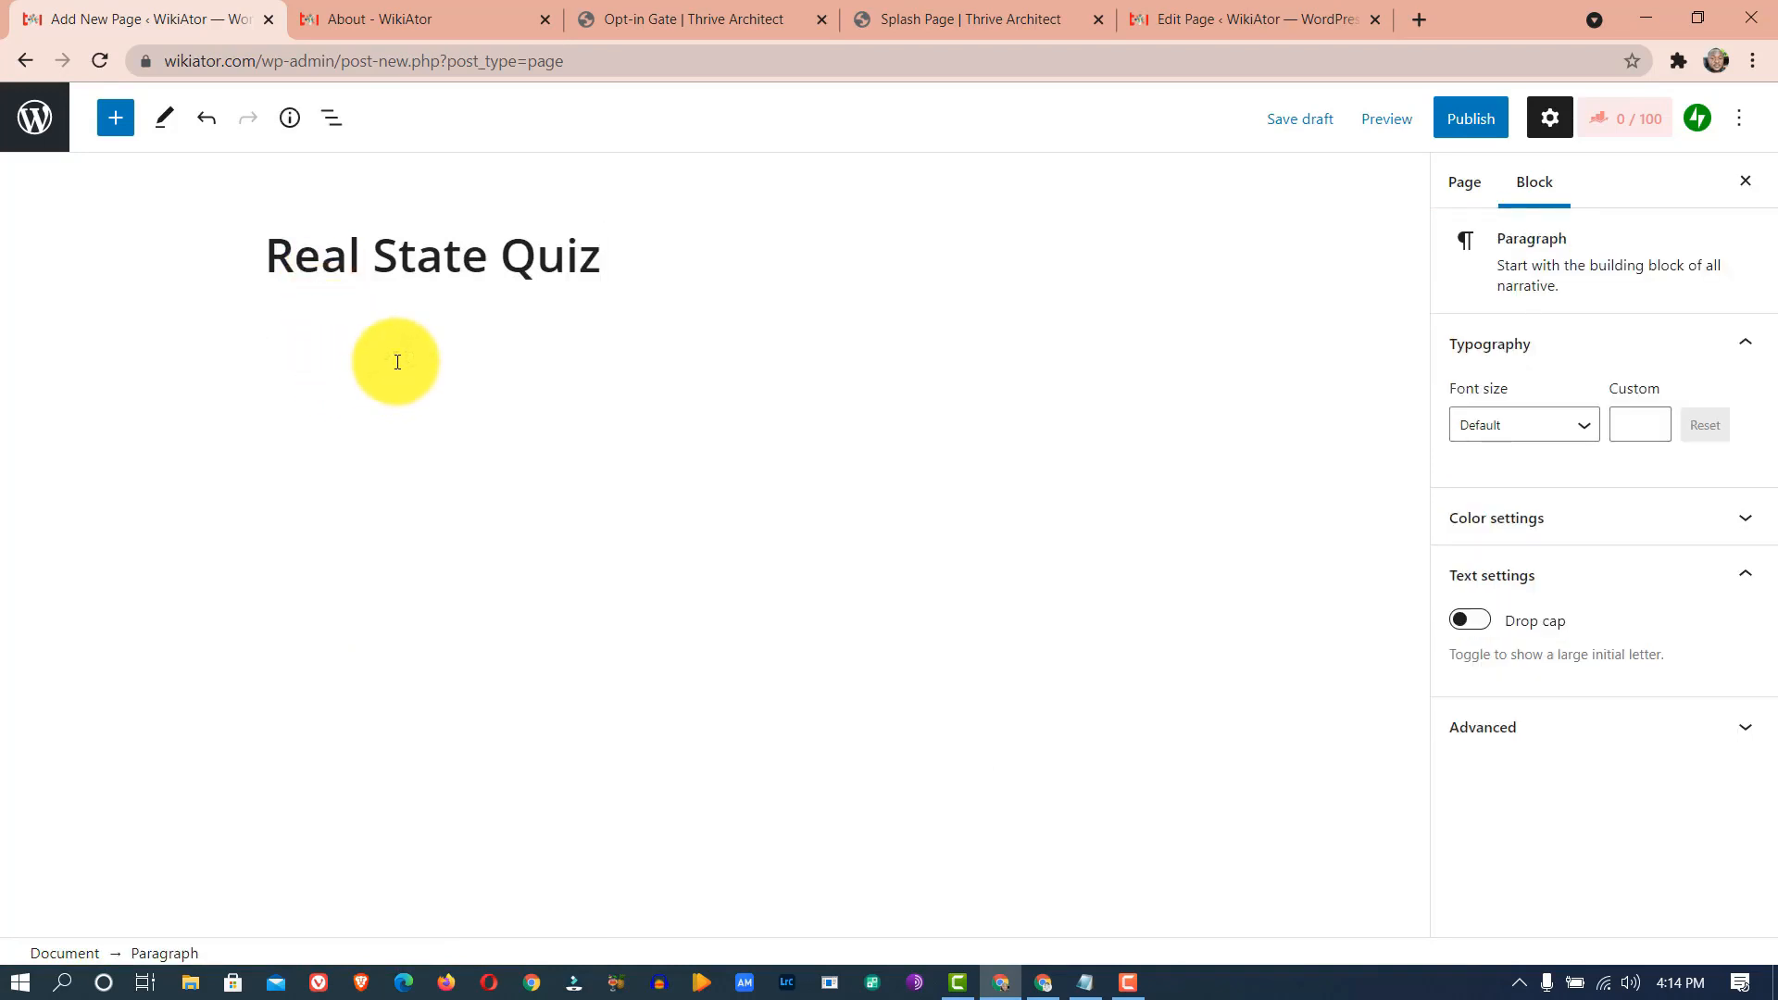
pyautogui.hotkey('ctrl', 'v')
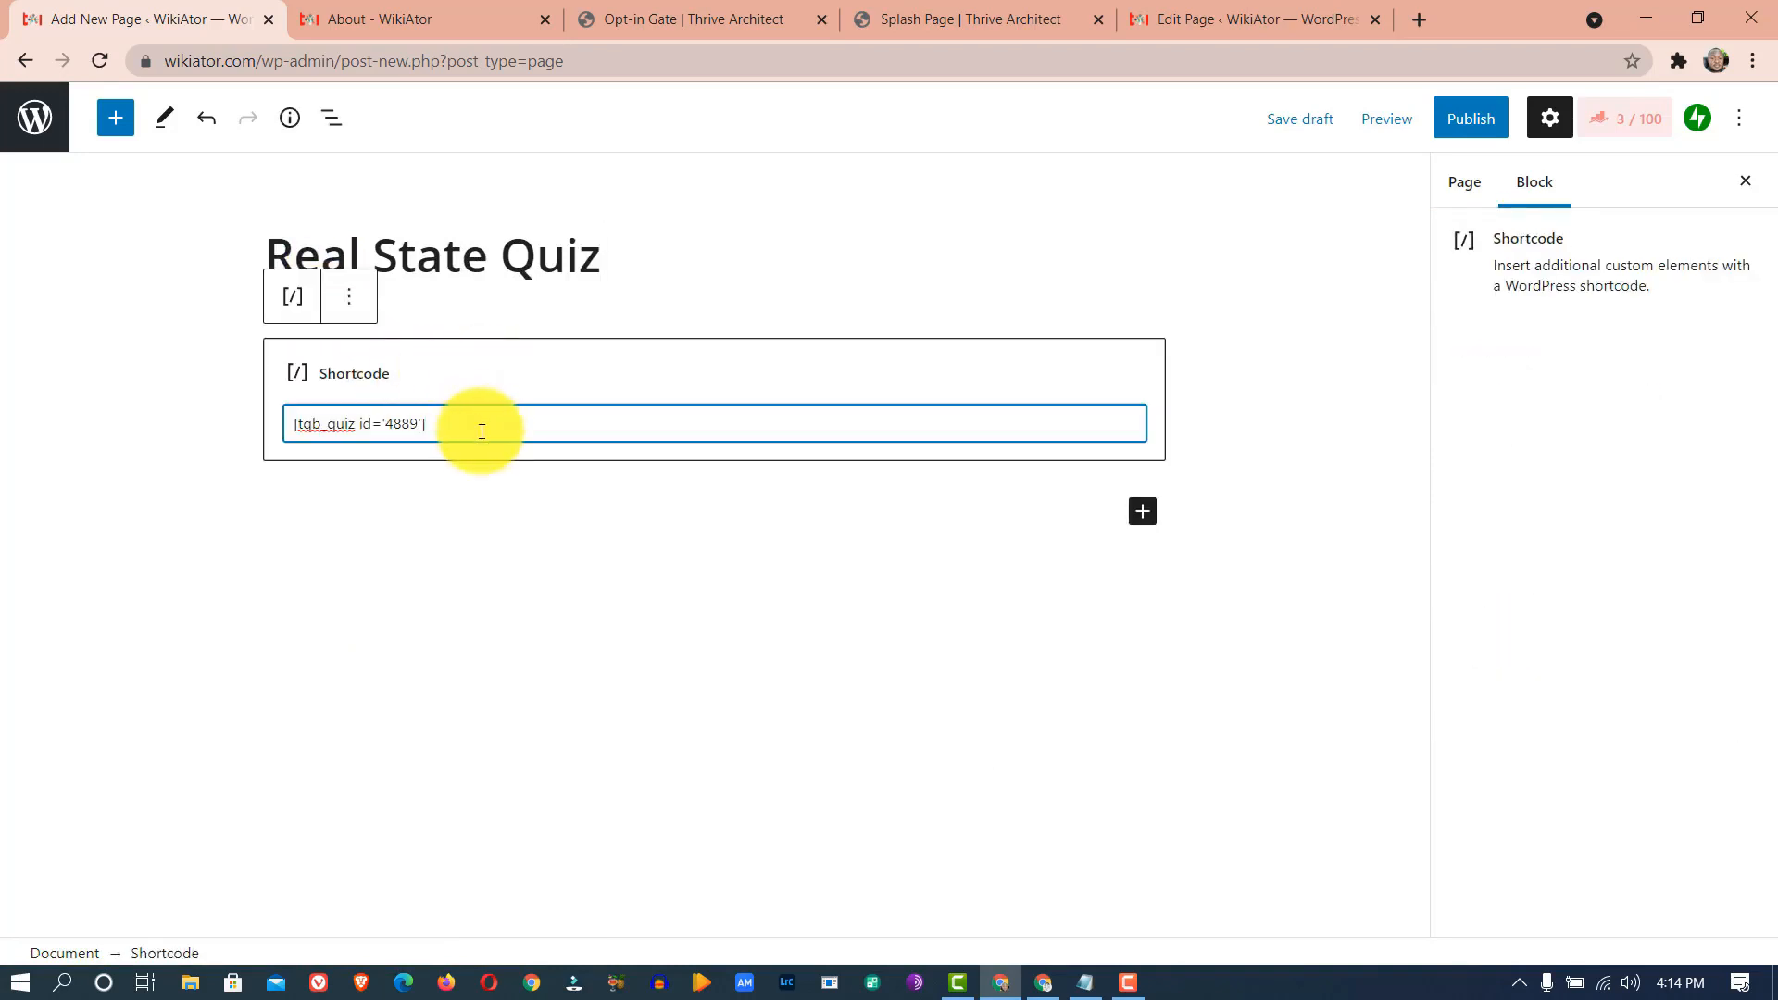
# - Set the page's sidebar layout to No Sidebars
pyautogui.click(1467, 183)
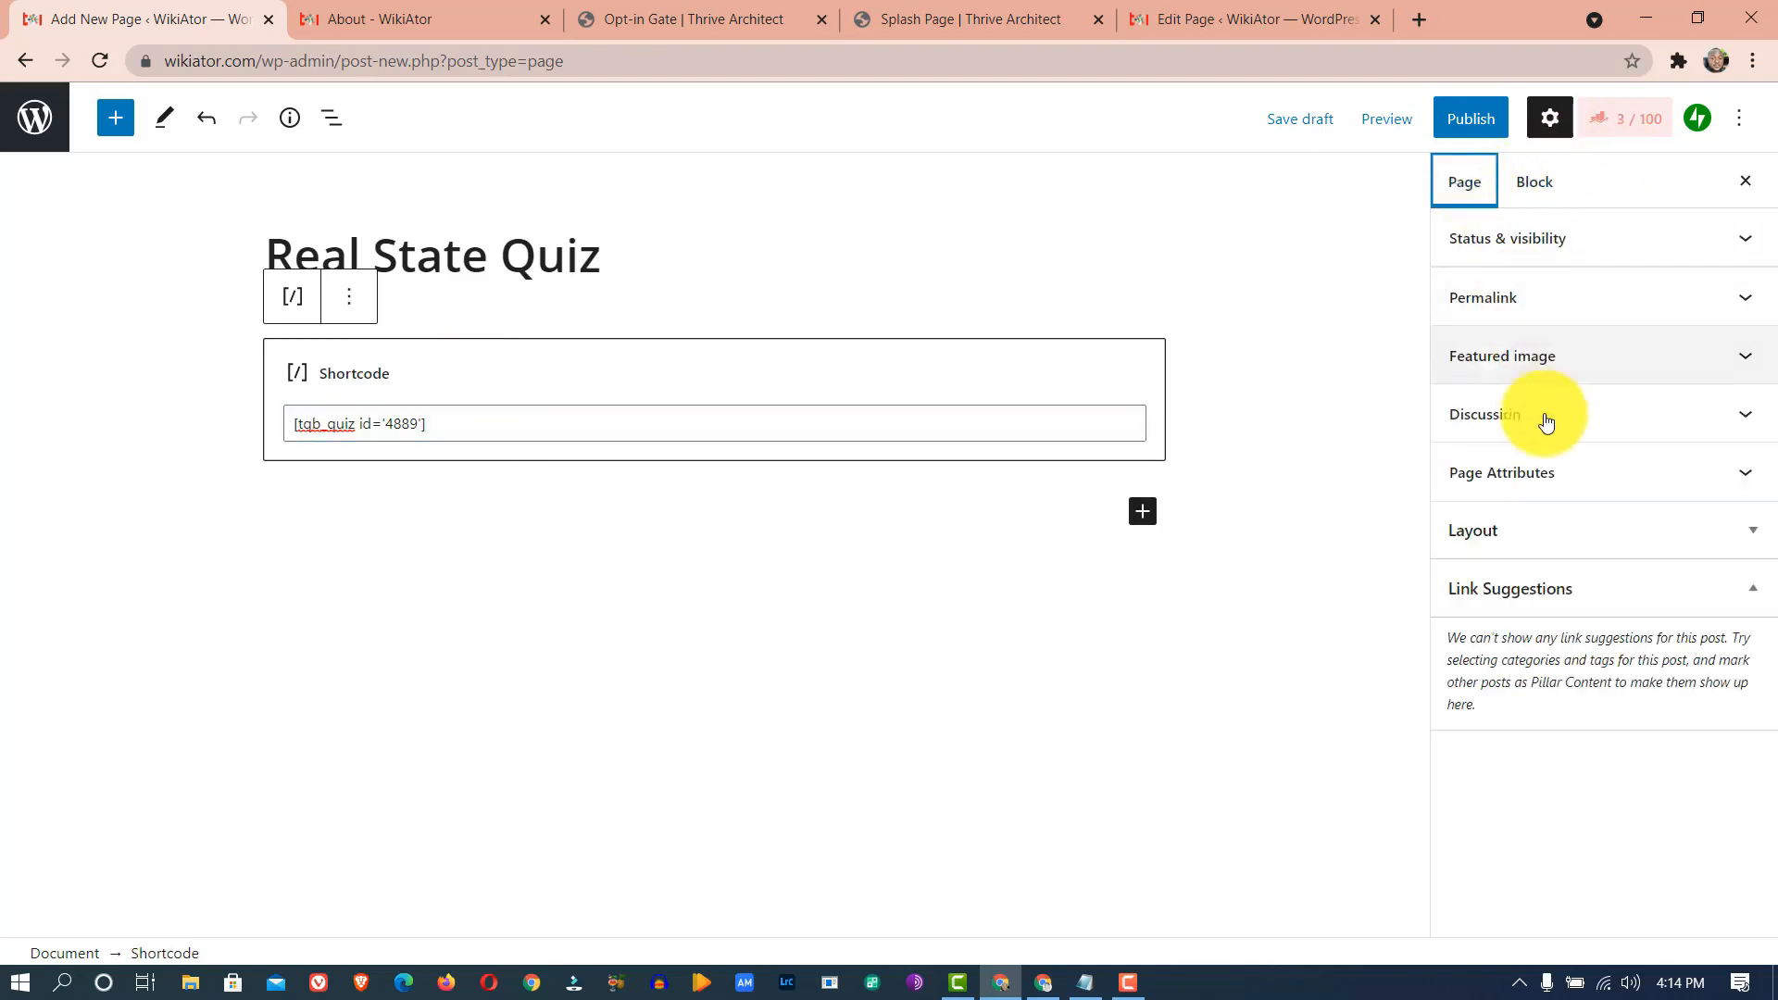
pyautogui.click(1519, 535)
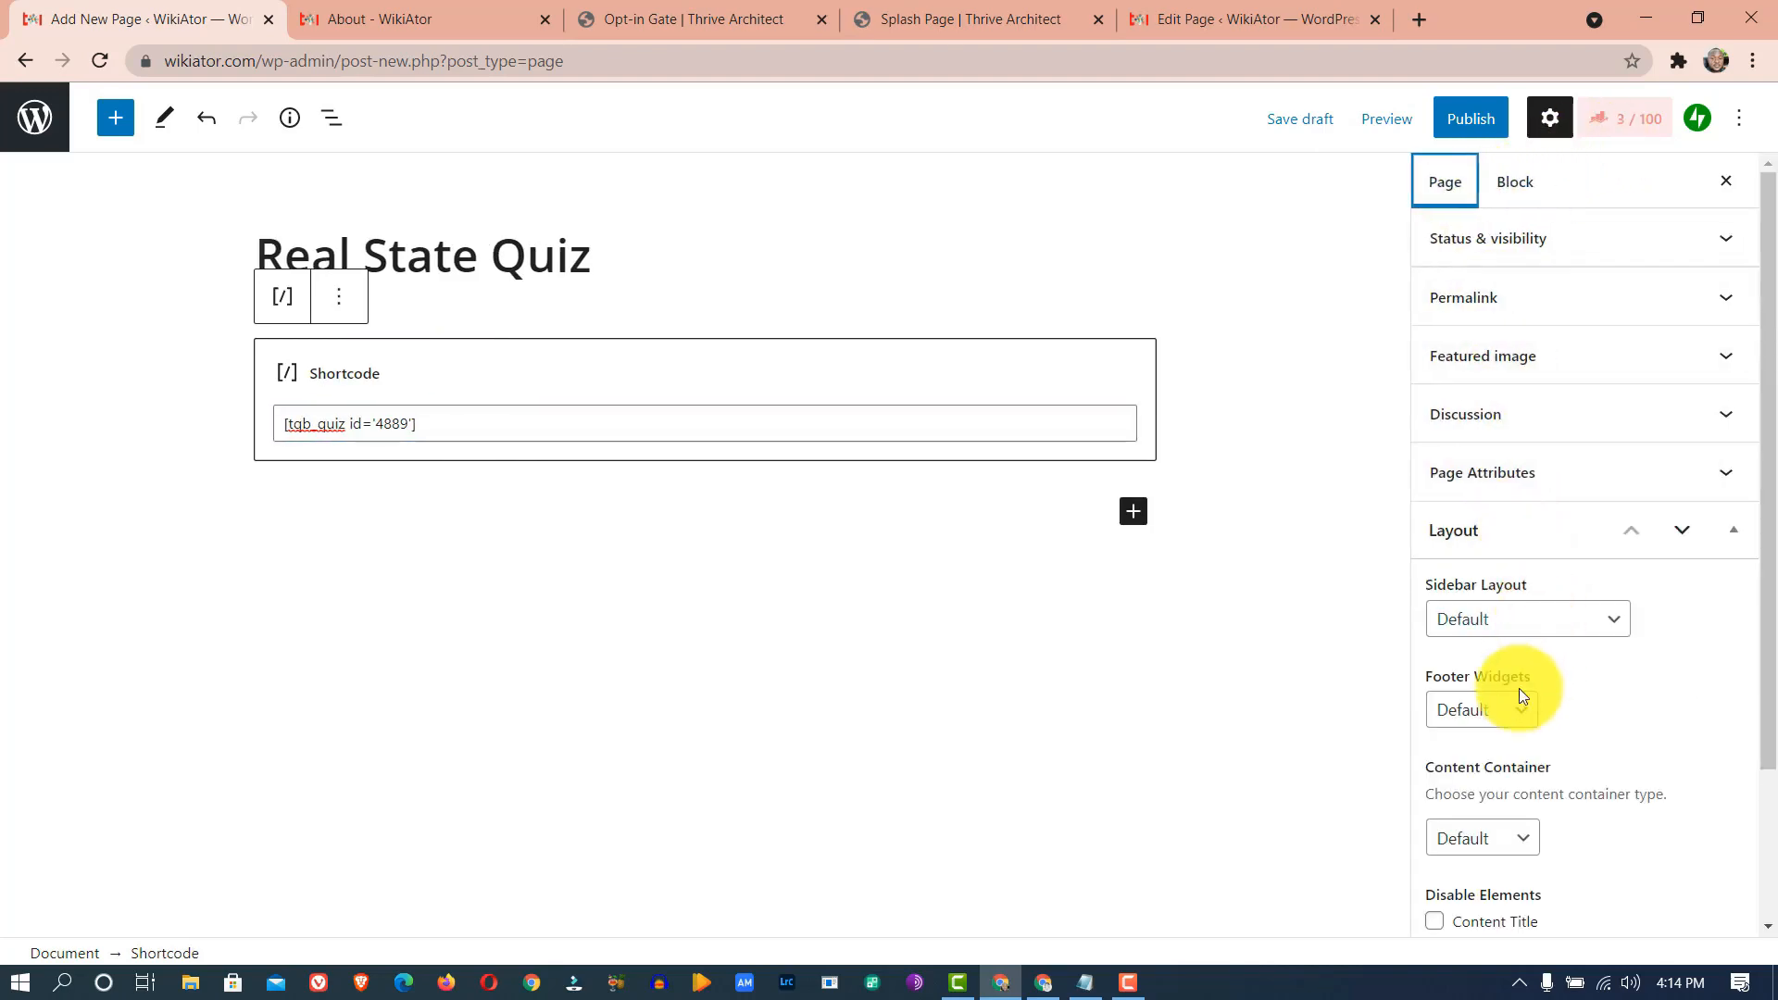
pyautogui.click(1527, 620)
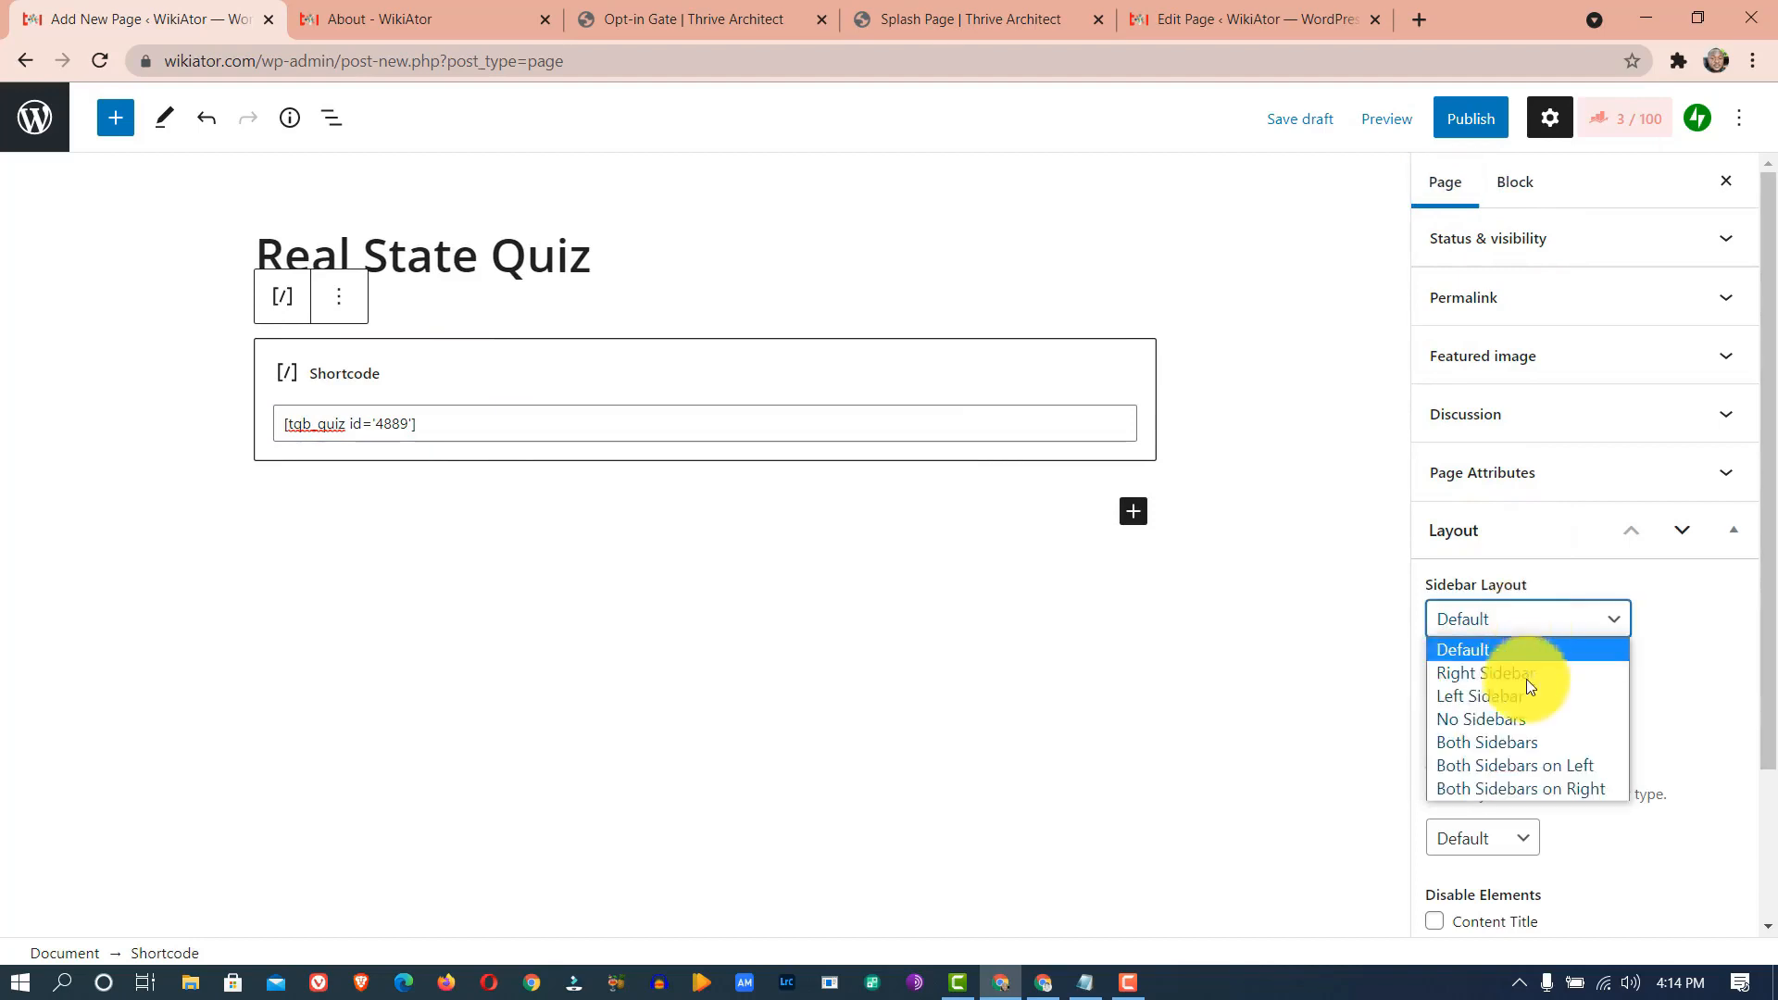
pyautogui.click(1509, 719)
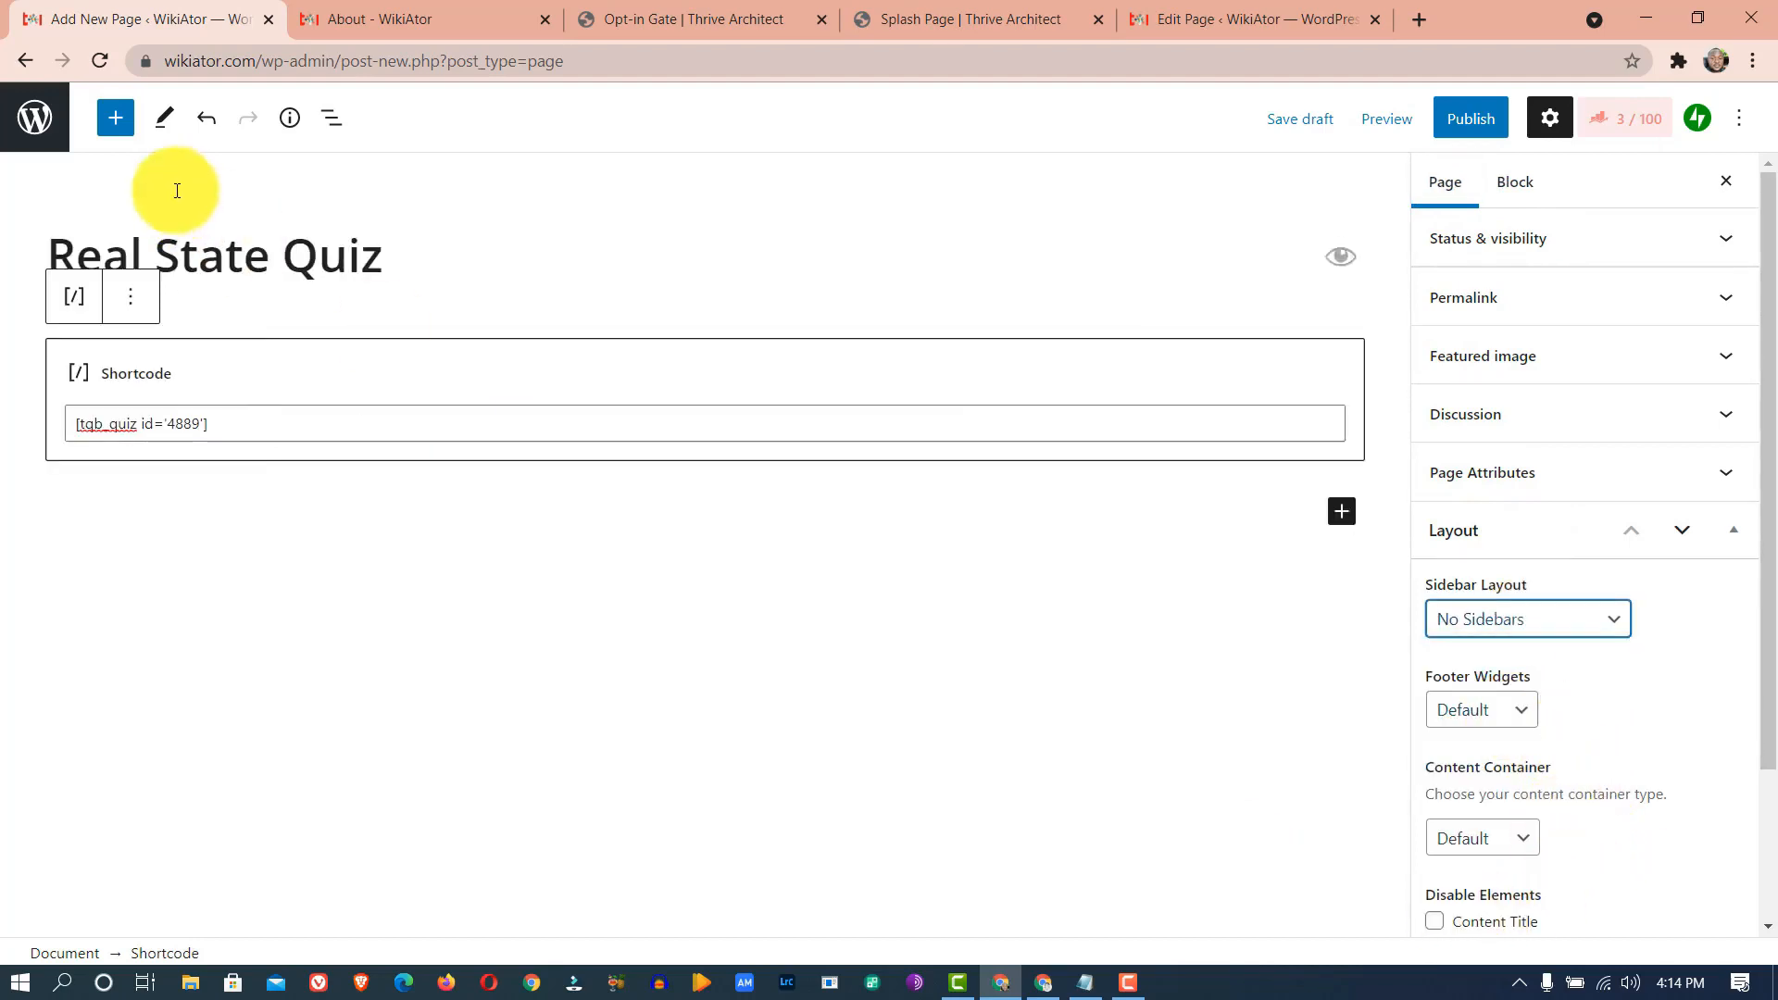
# - Correct the title to 'Real Estate Quiz', disable the content title, and publish the page
pyautogui.click(182, 267)
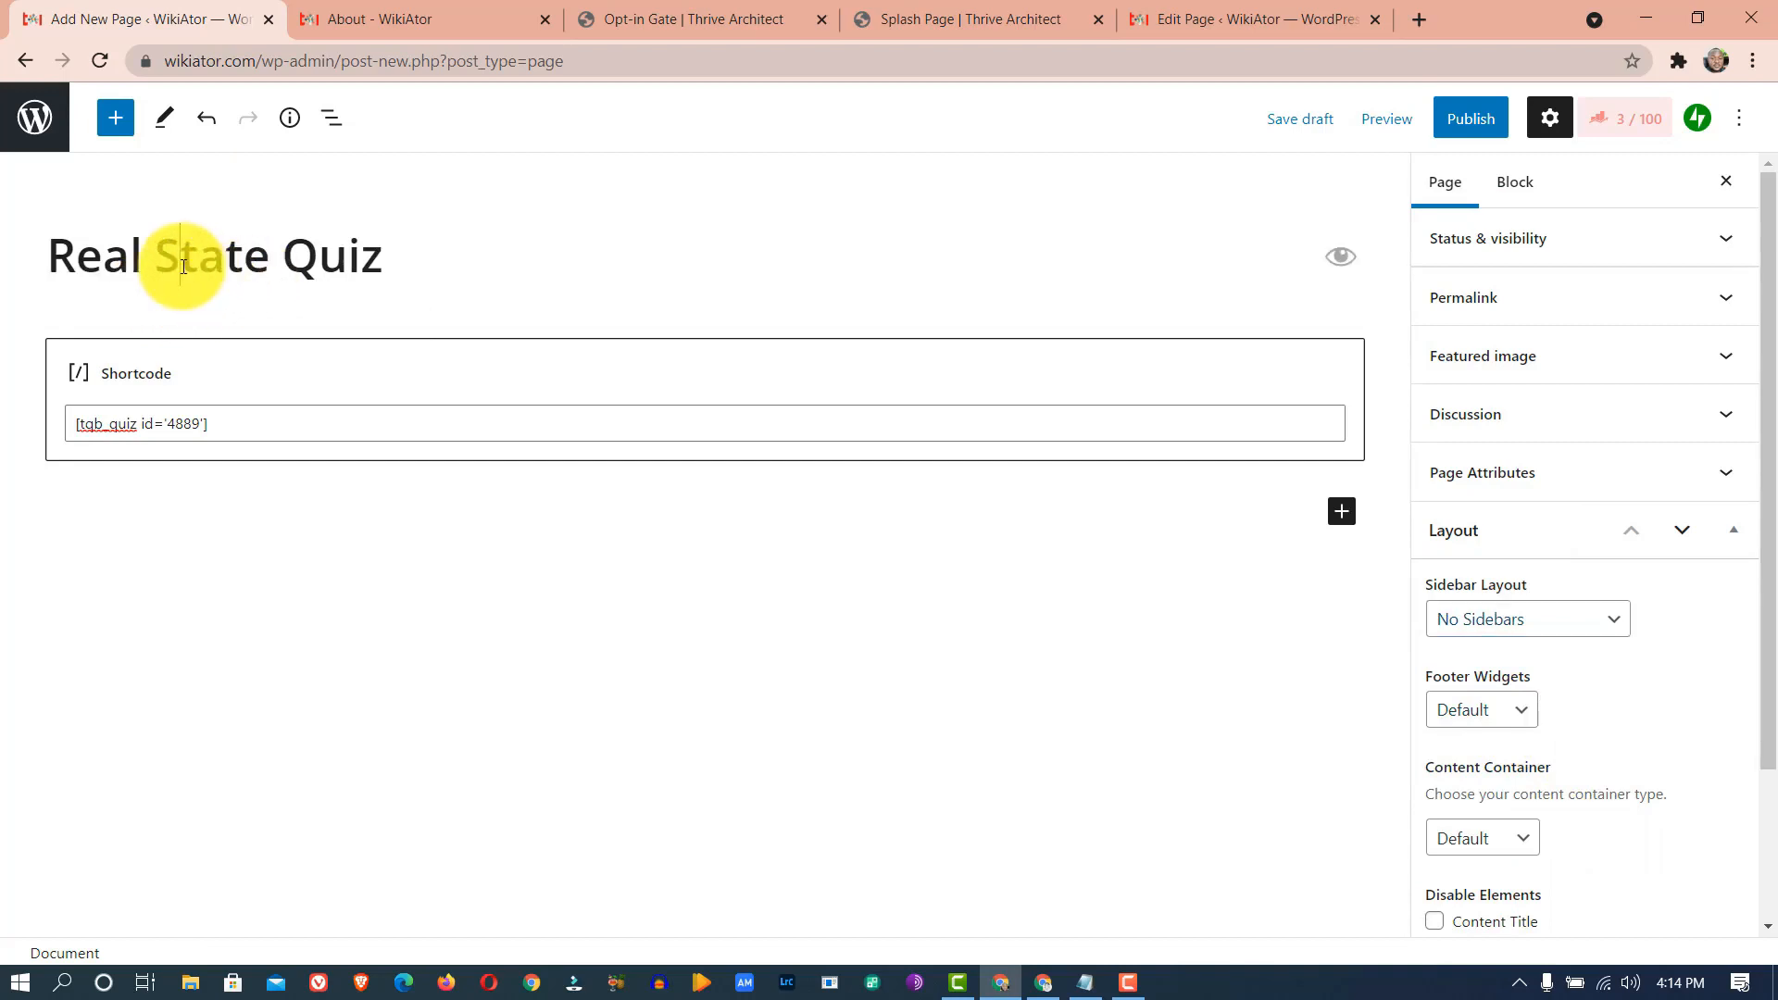
pyautogui.press('BackSpace')
pyautogui.write('Es')
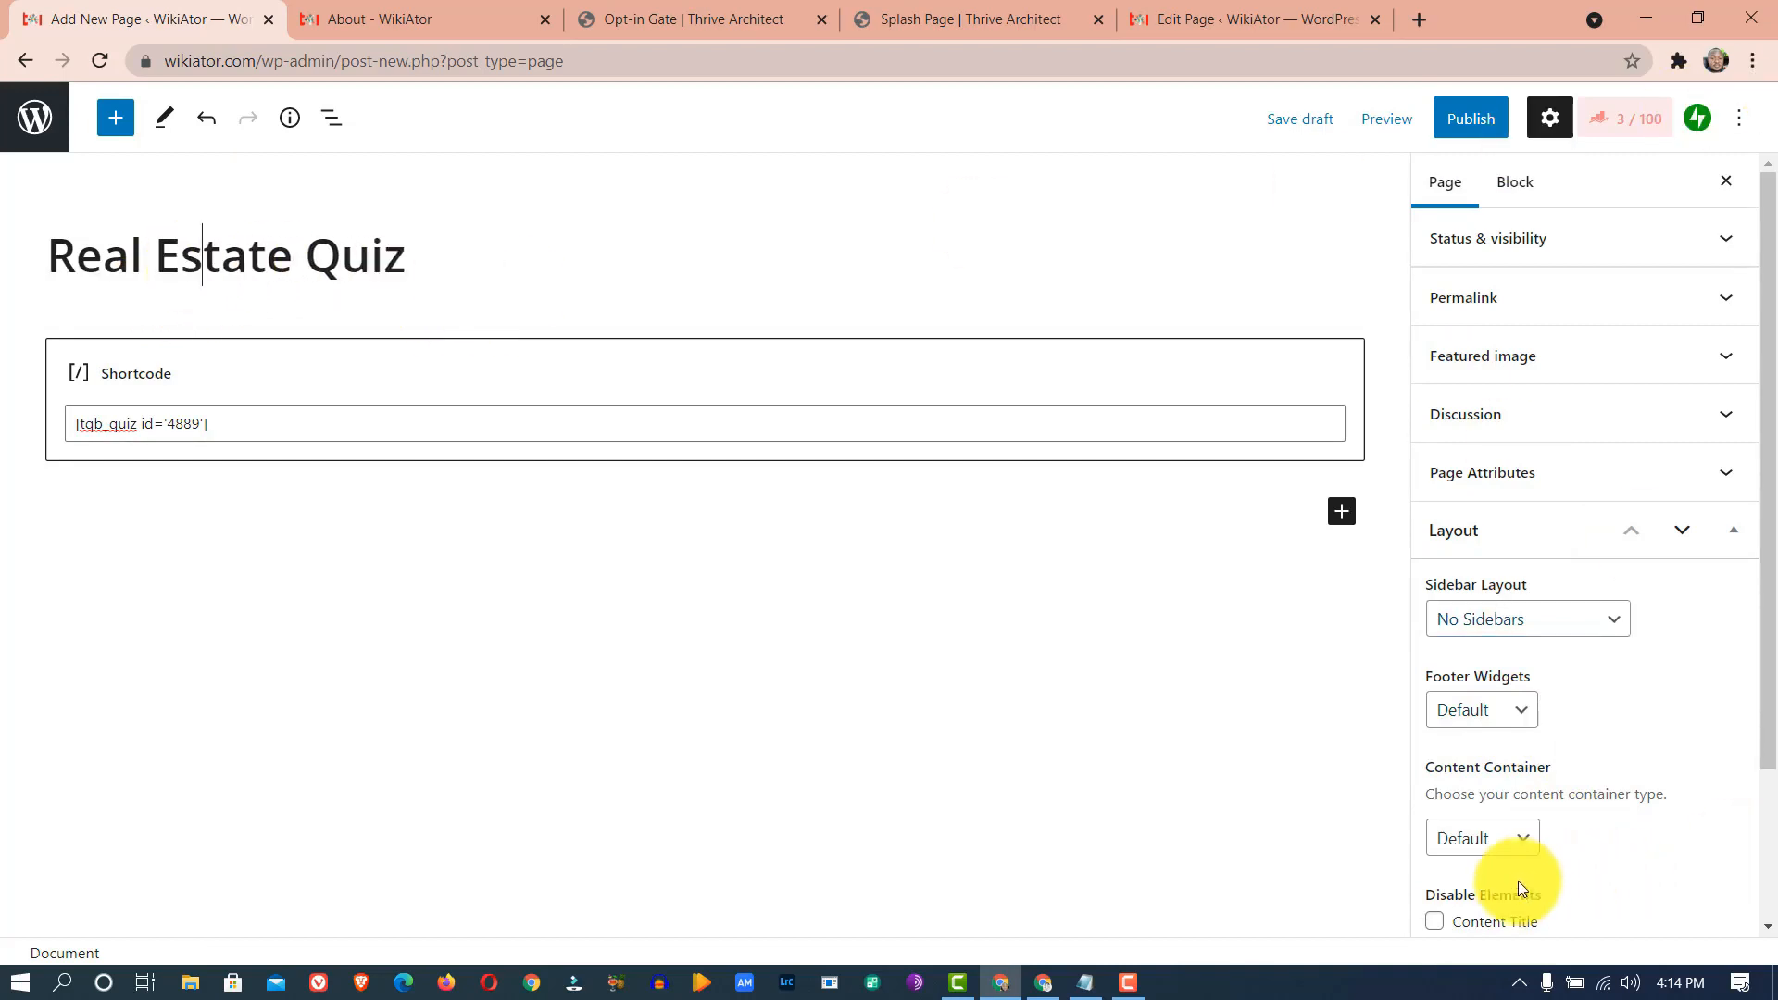
pyautogui.click(1436, 923)
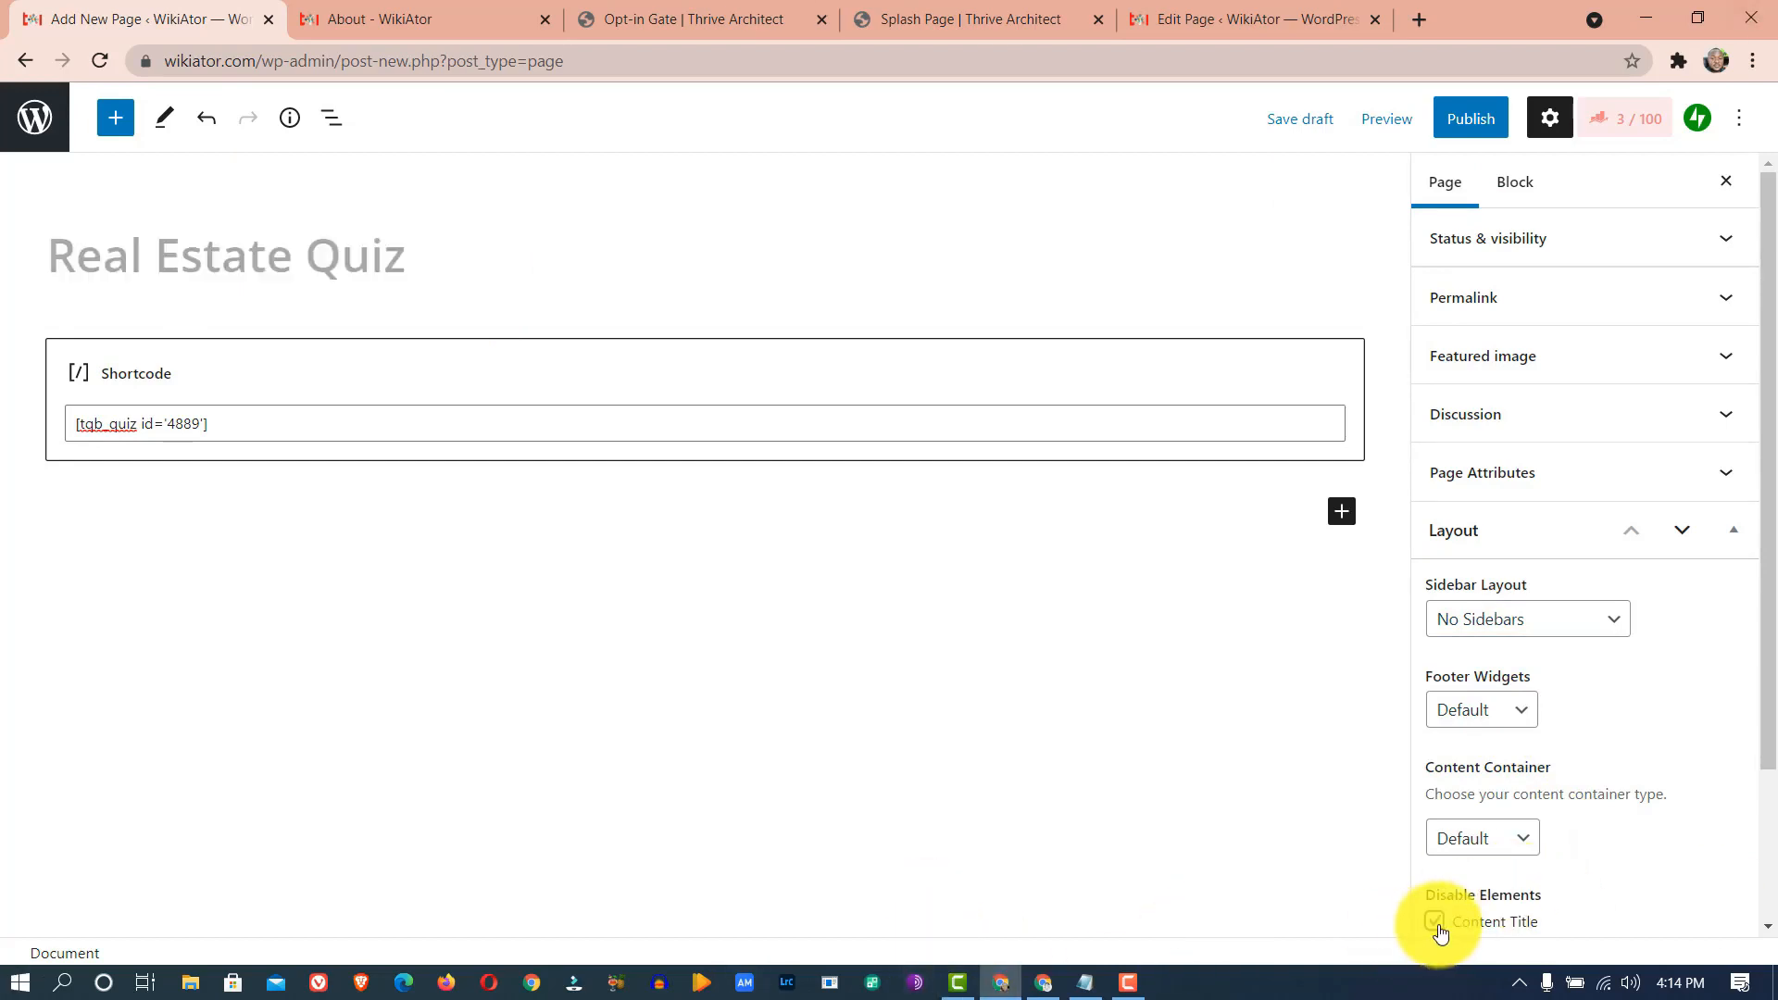
pyautogui.click(1469, 128)
pyautogui.click(1543, 119)
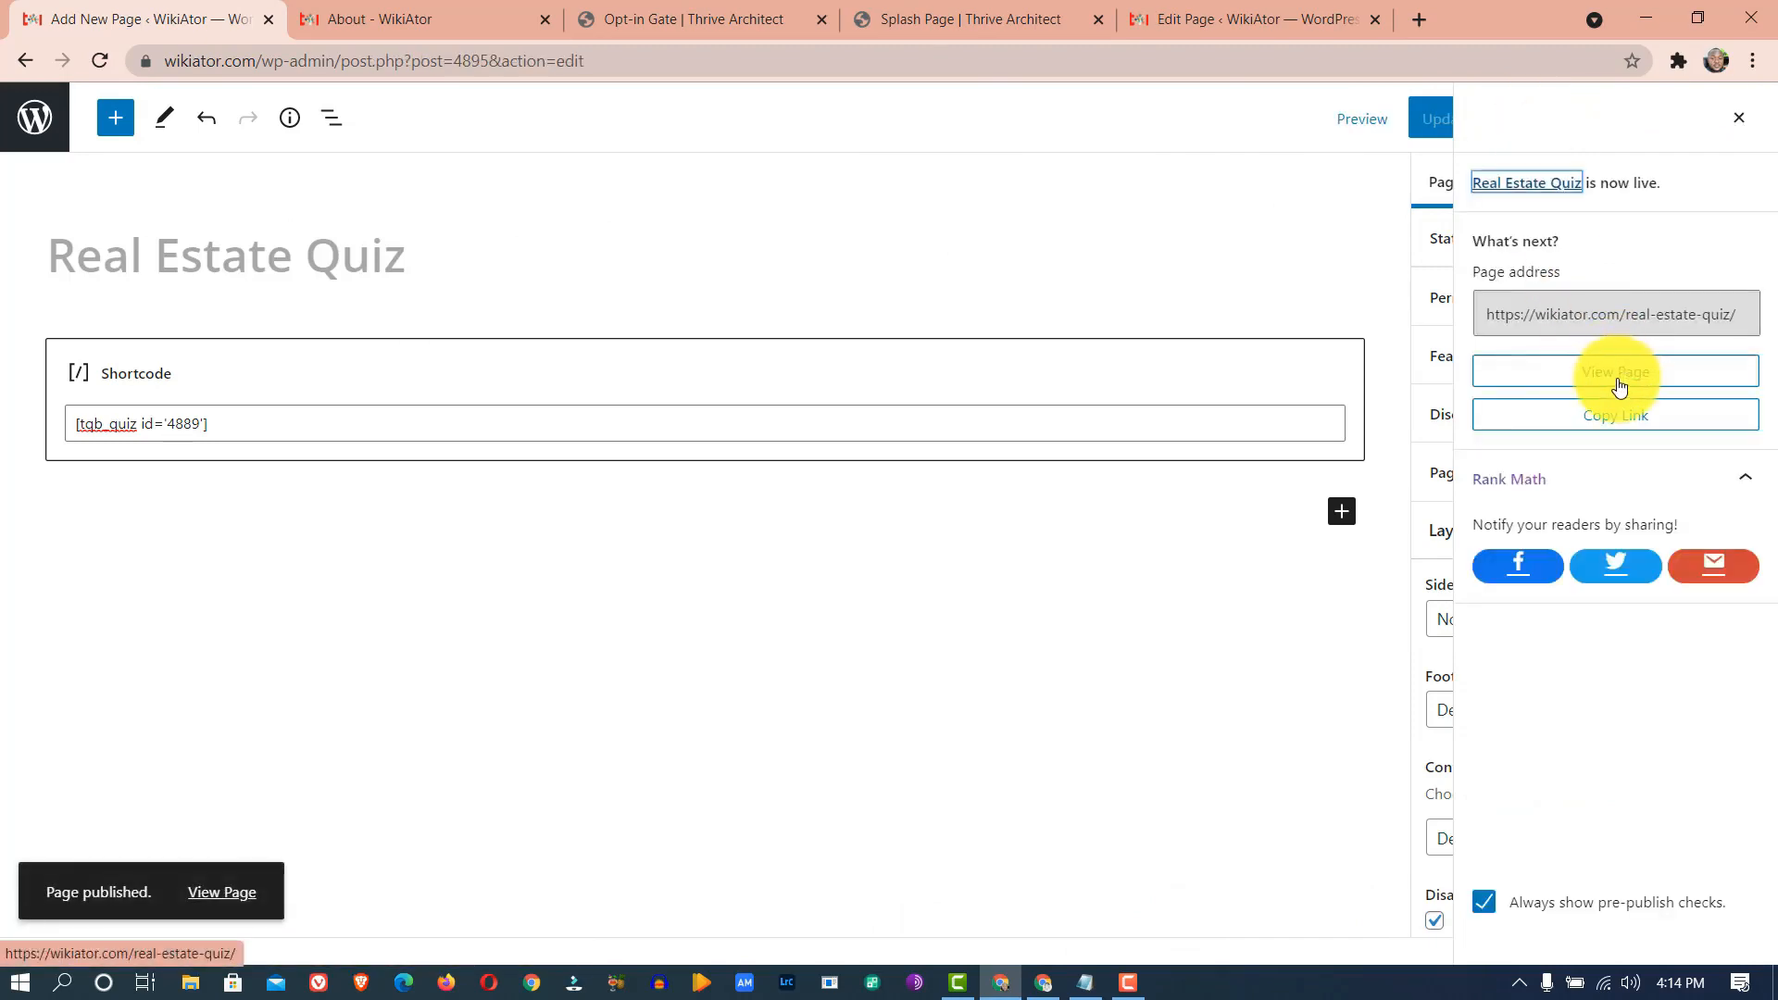
# - View the live page, start the quiz, and answer the budget, state, location (Island) and land size questions
pyautogui.click(1618, 383)
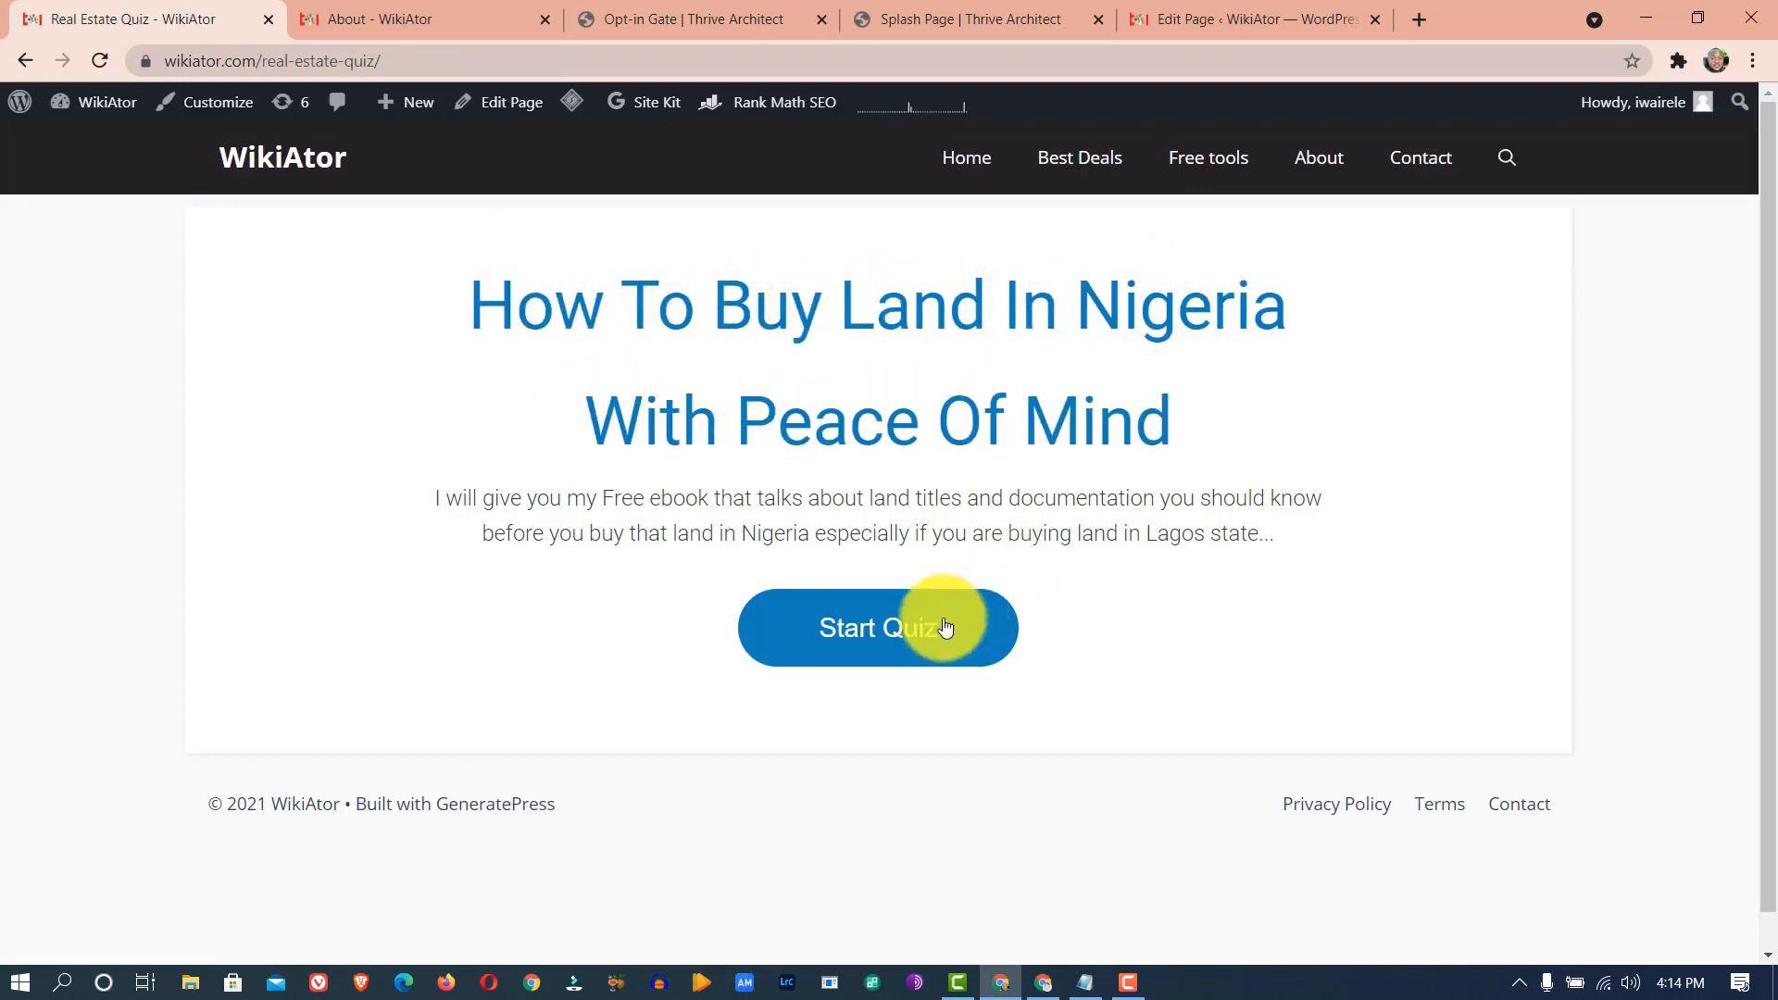
pyautogui.click(894, 644)
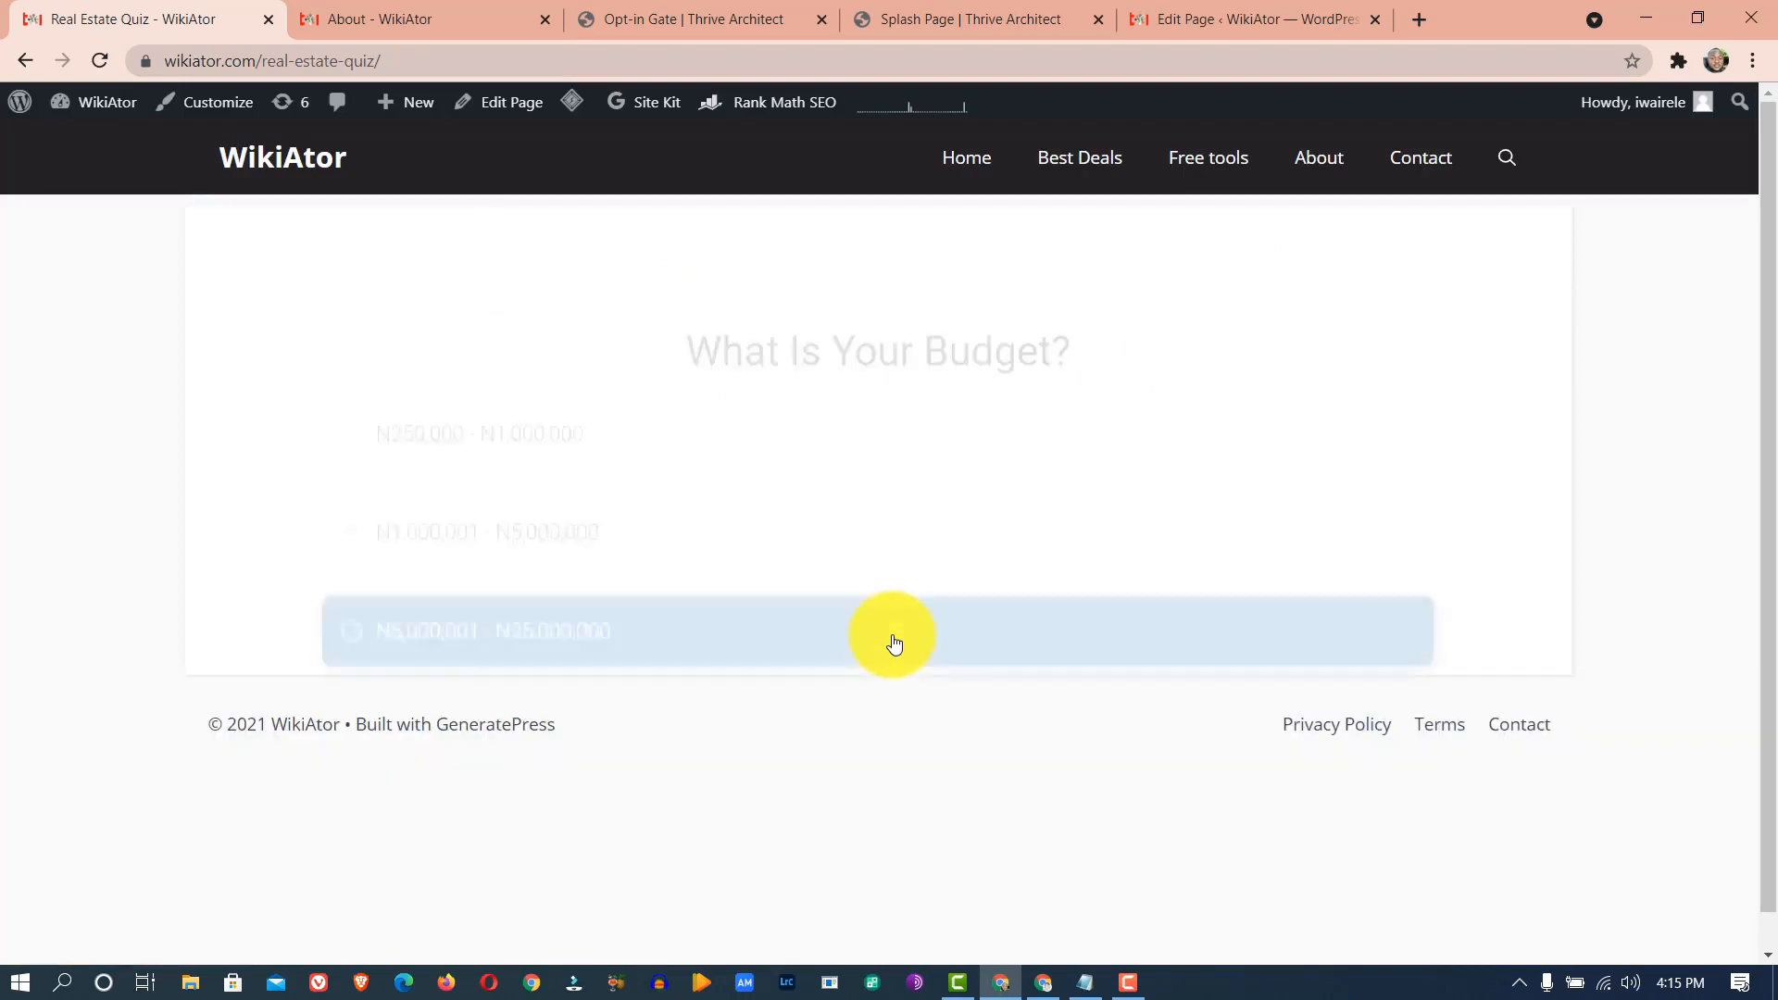
pyautogui.click(615, 389)
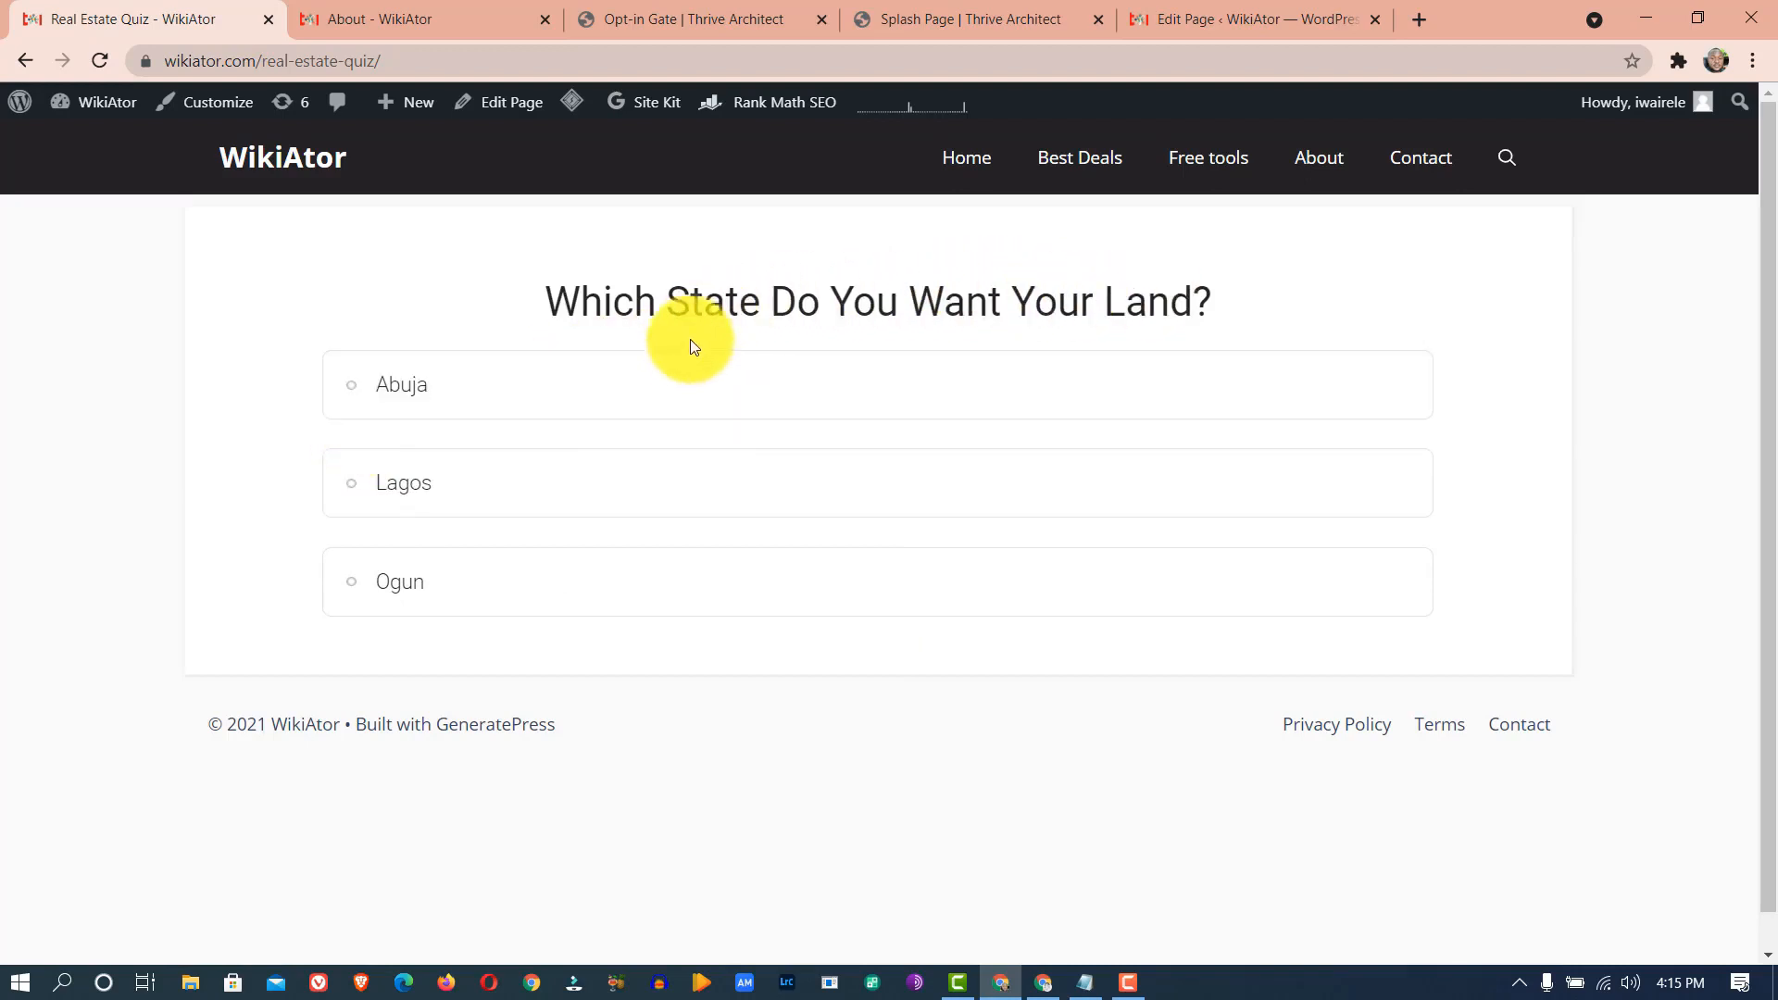
pyautogui.click(647, 481)
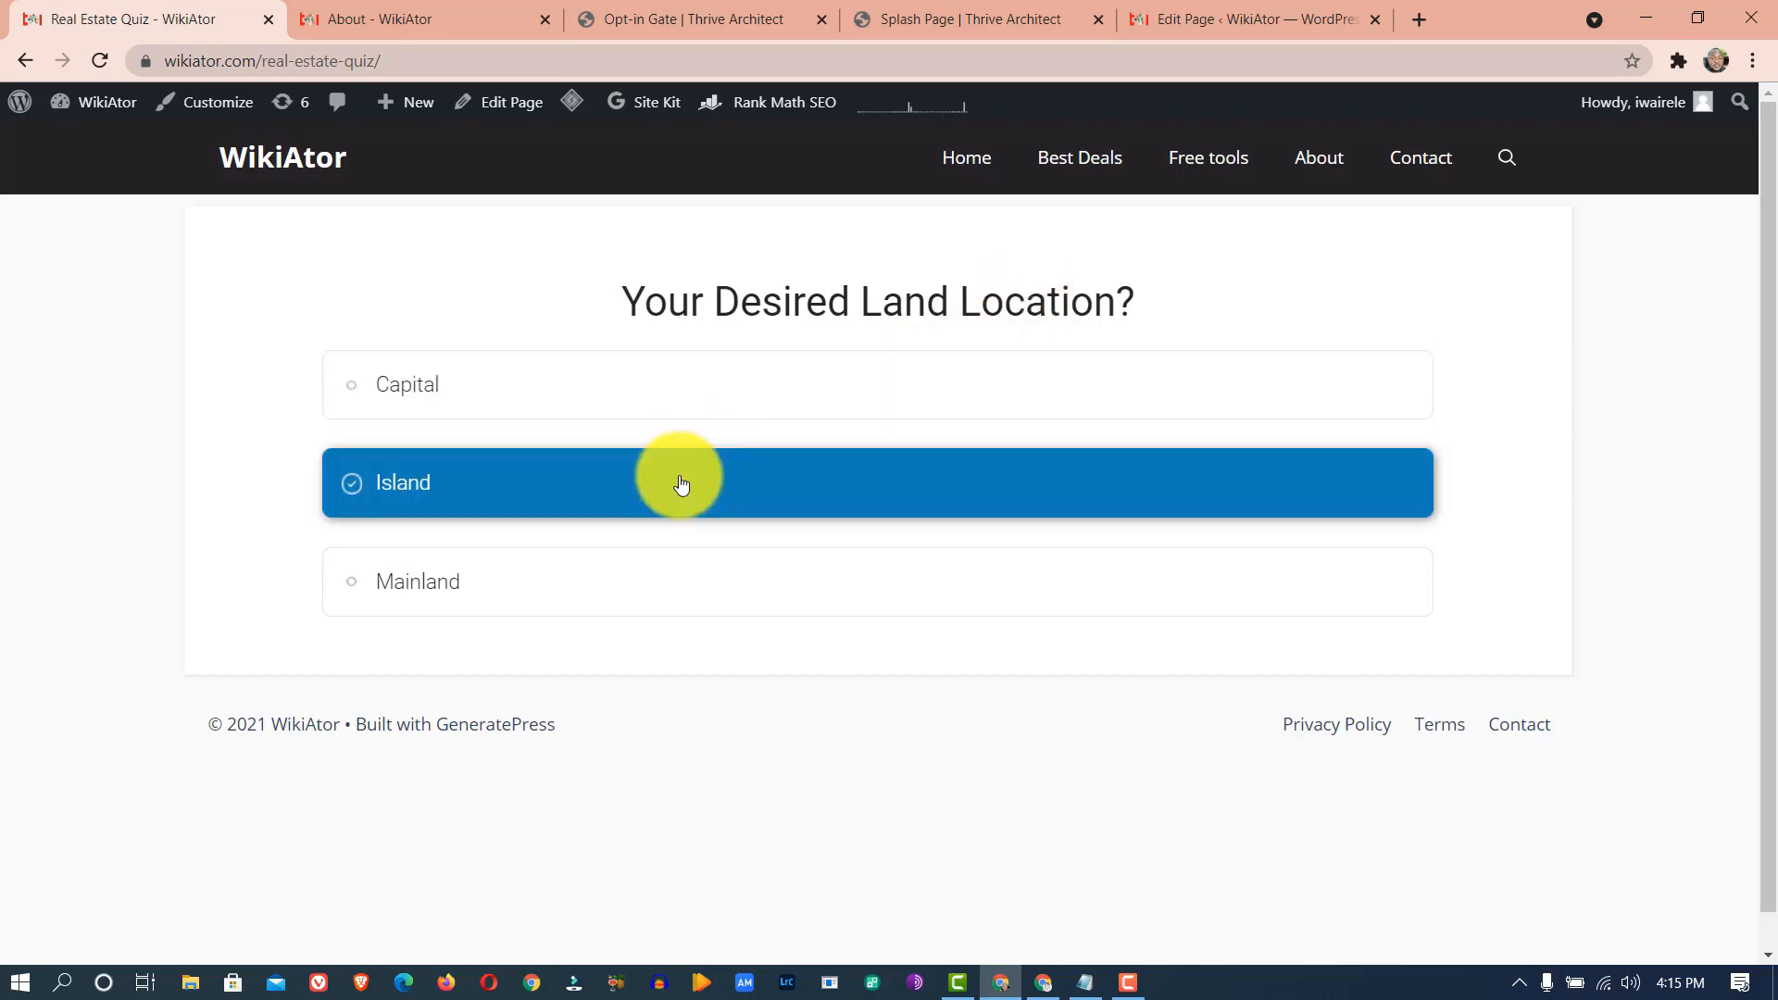
pyautogui.click(639, 495)
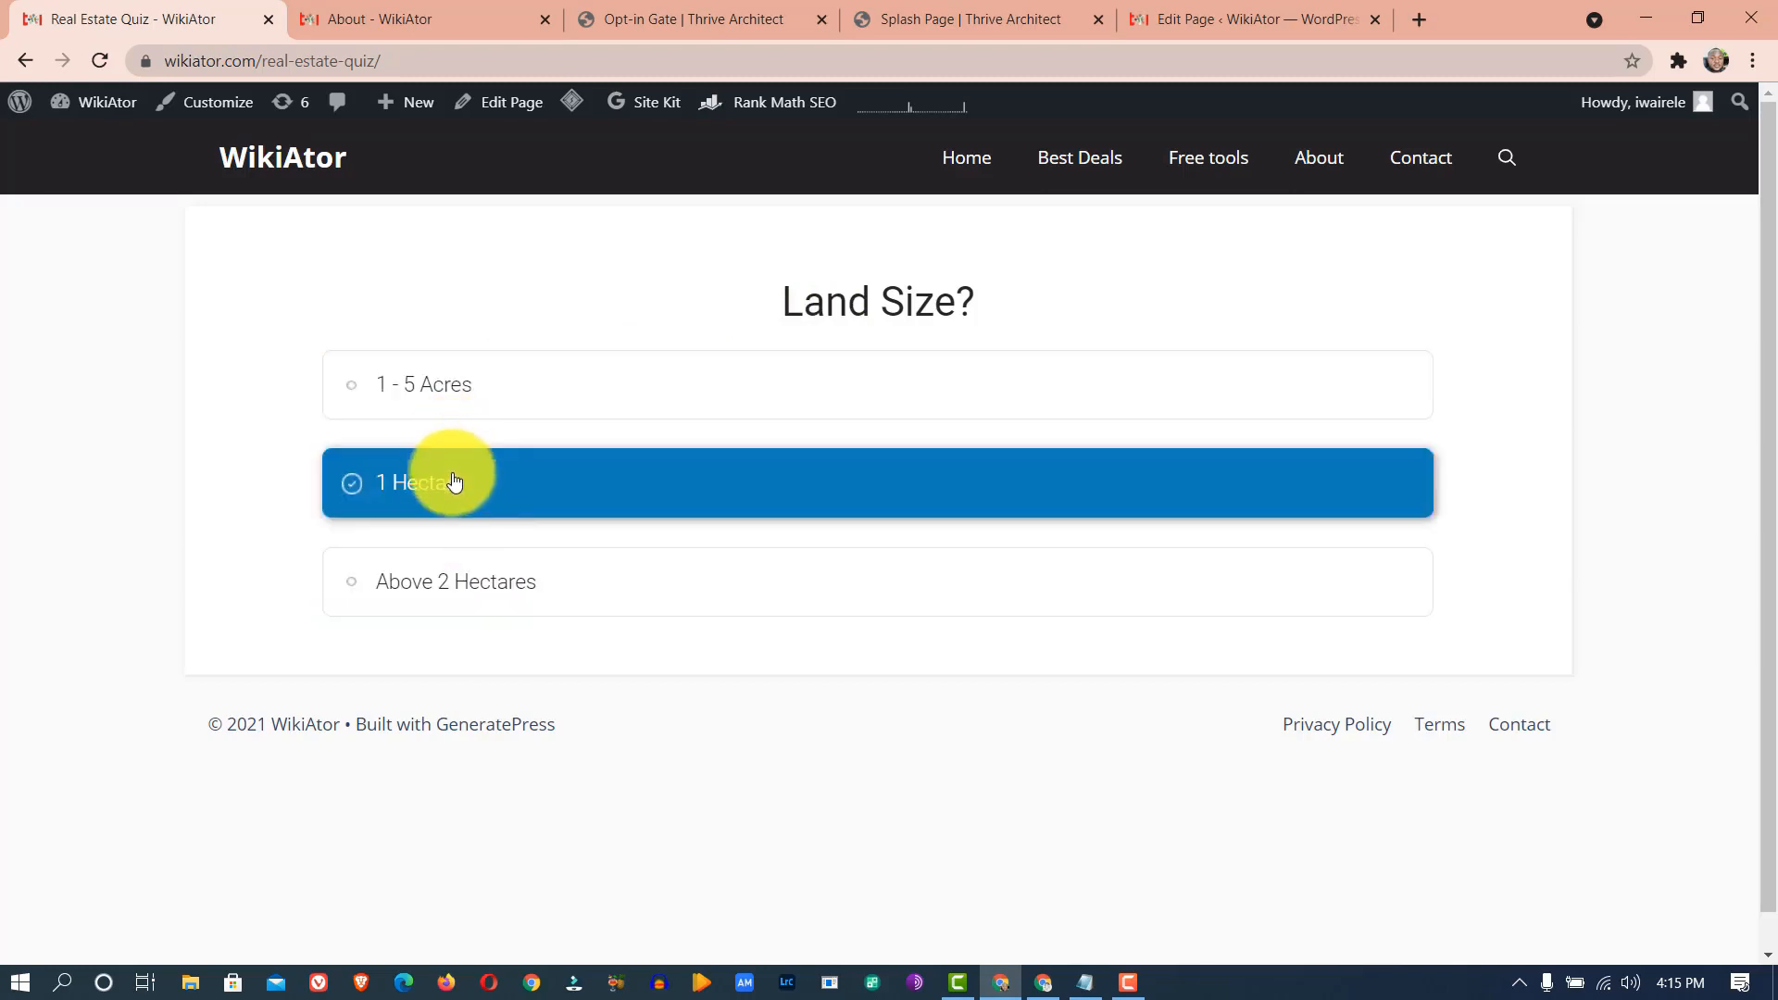
pyautogui.click(505, 568)
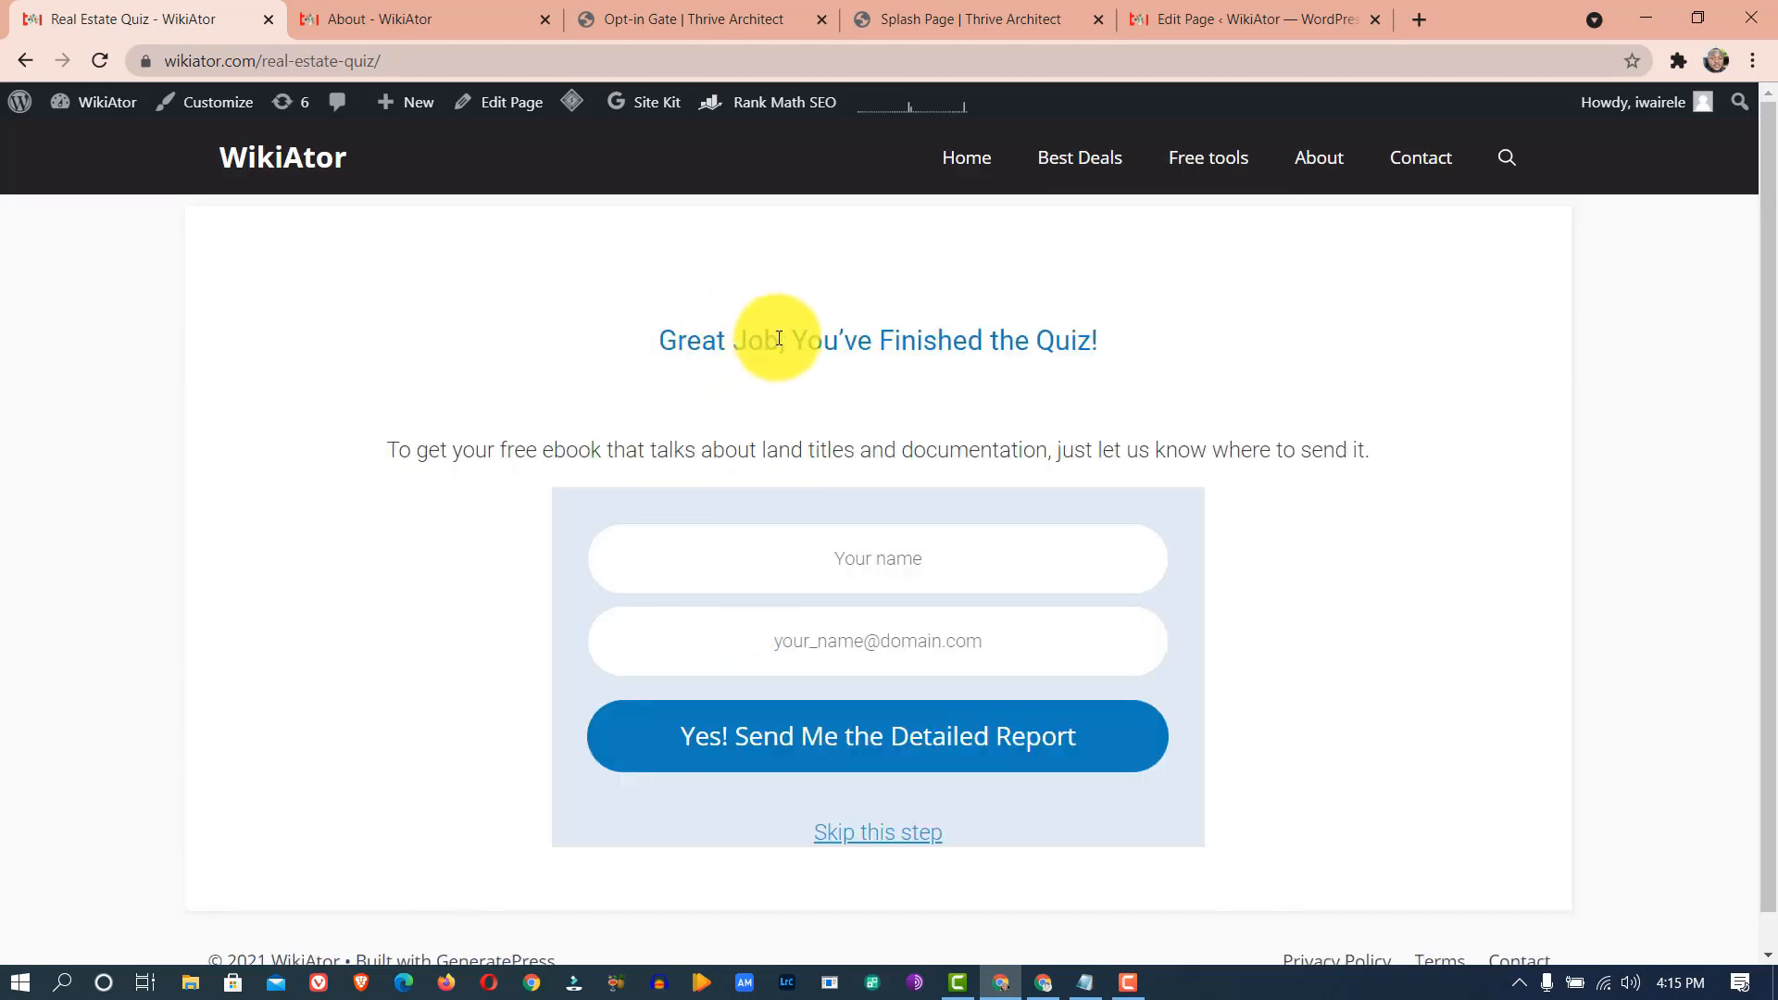
# - Type the visitor's full name into the opt-in form's name field
pyautogui.click(870, 583)
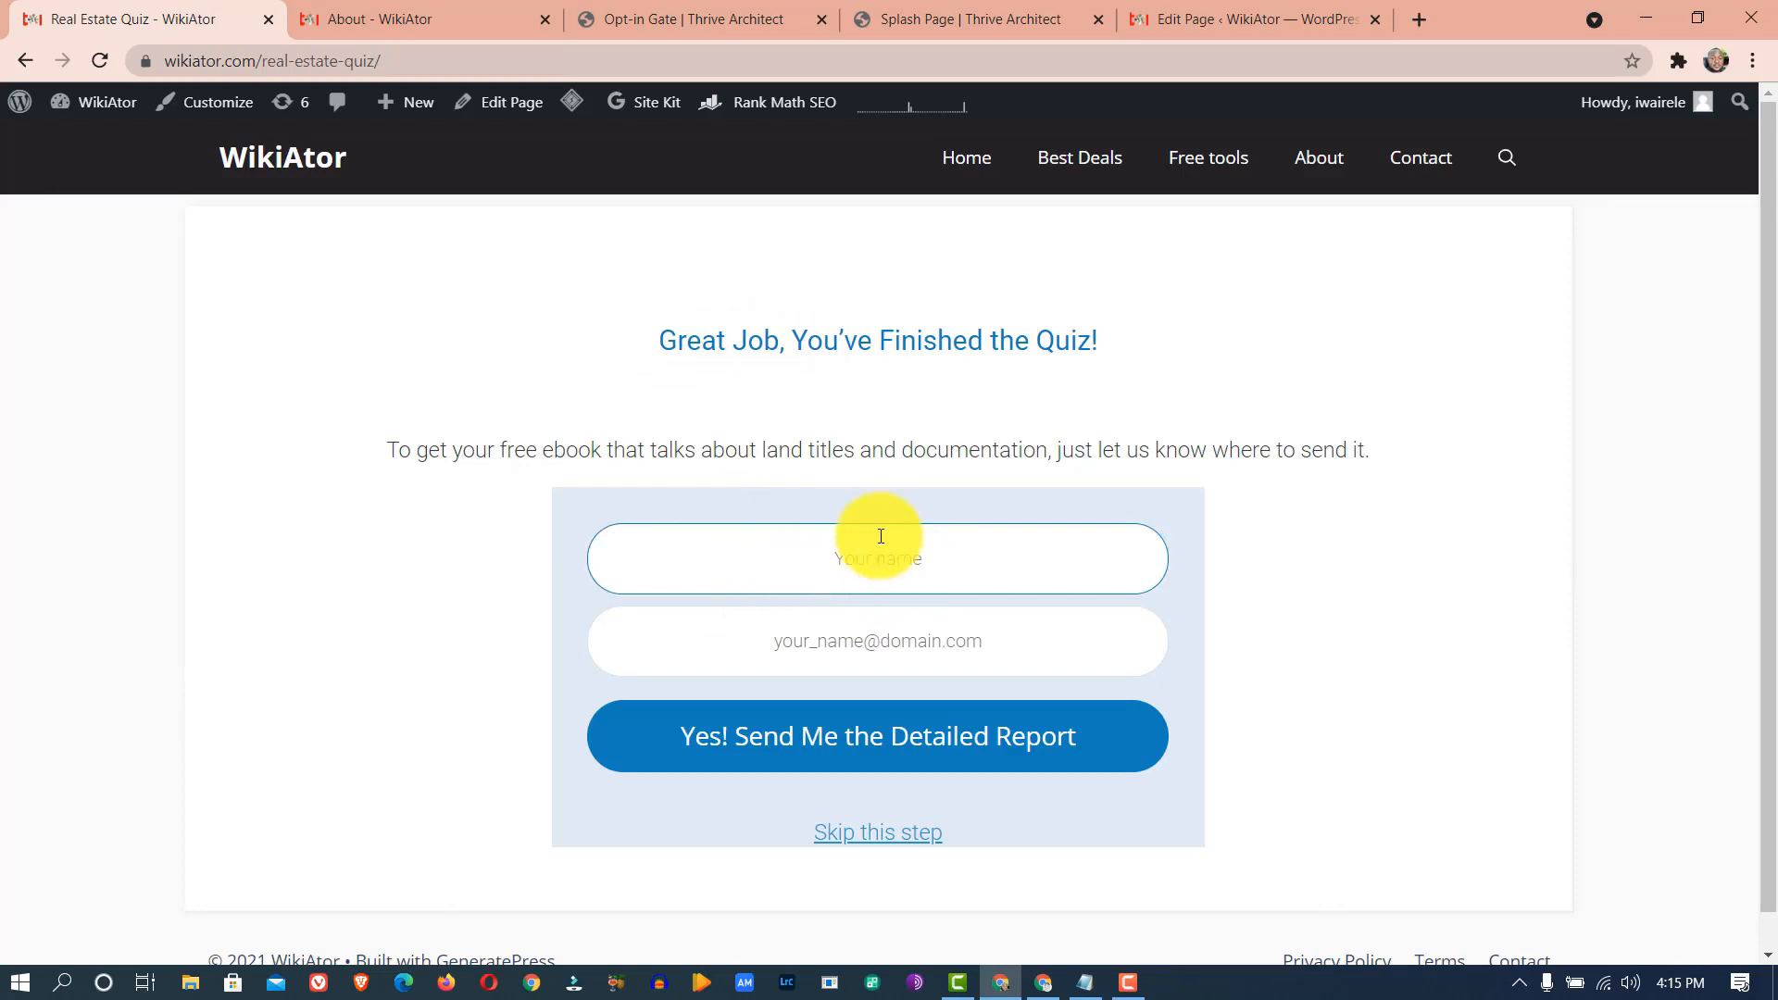
pyautogui.click(963, 537)
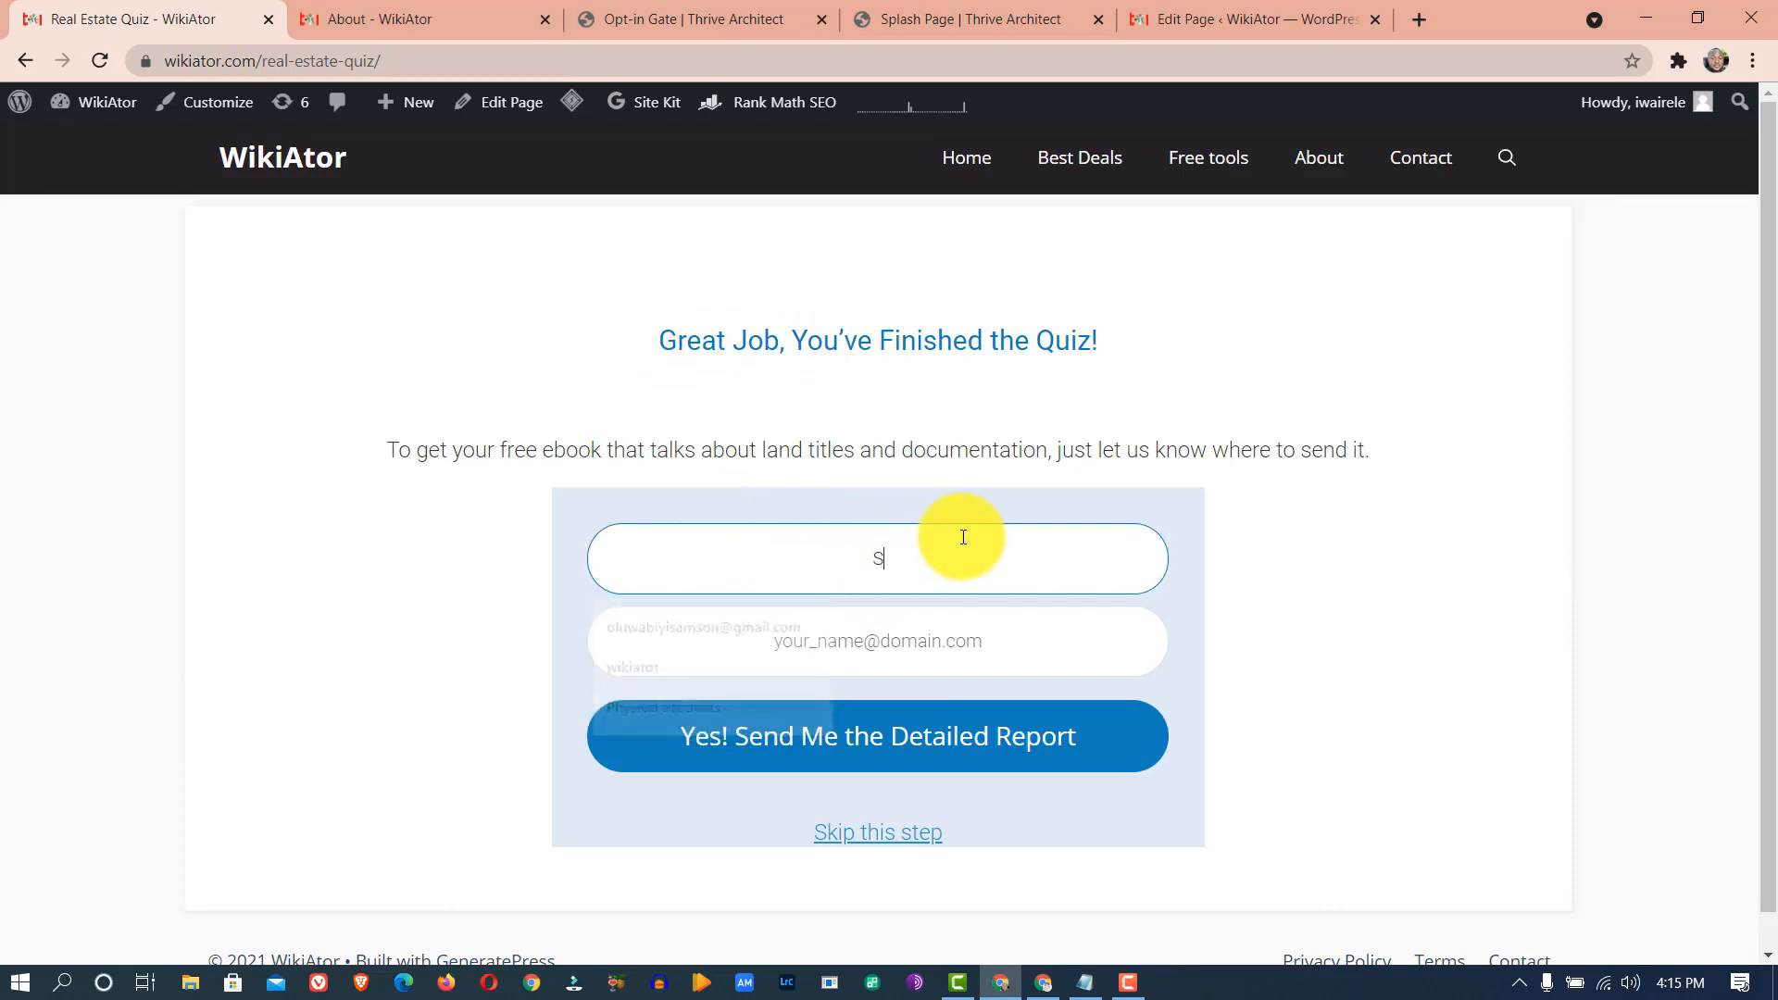
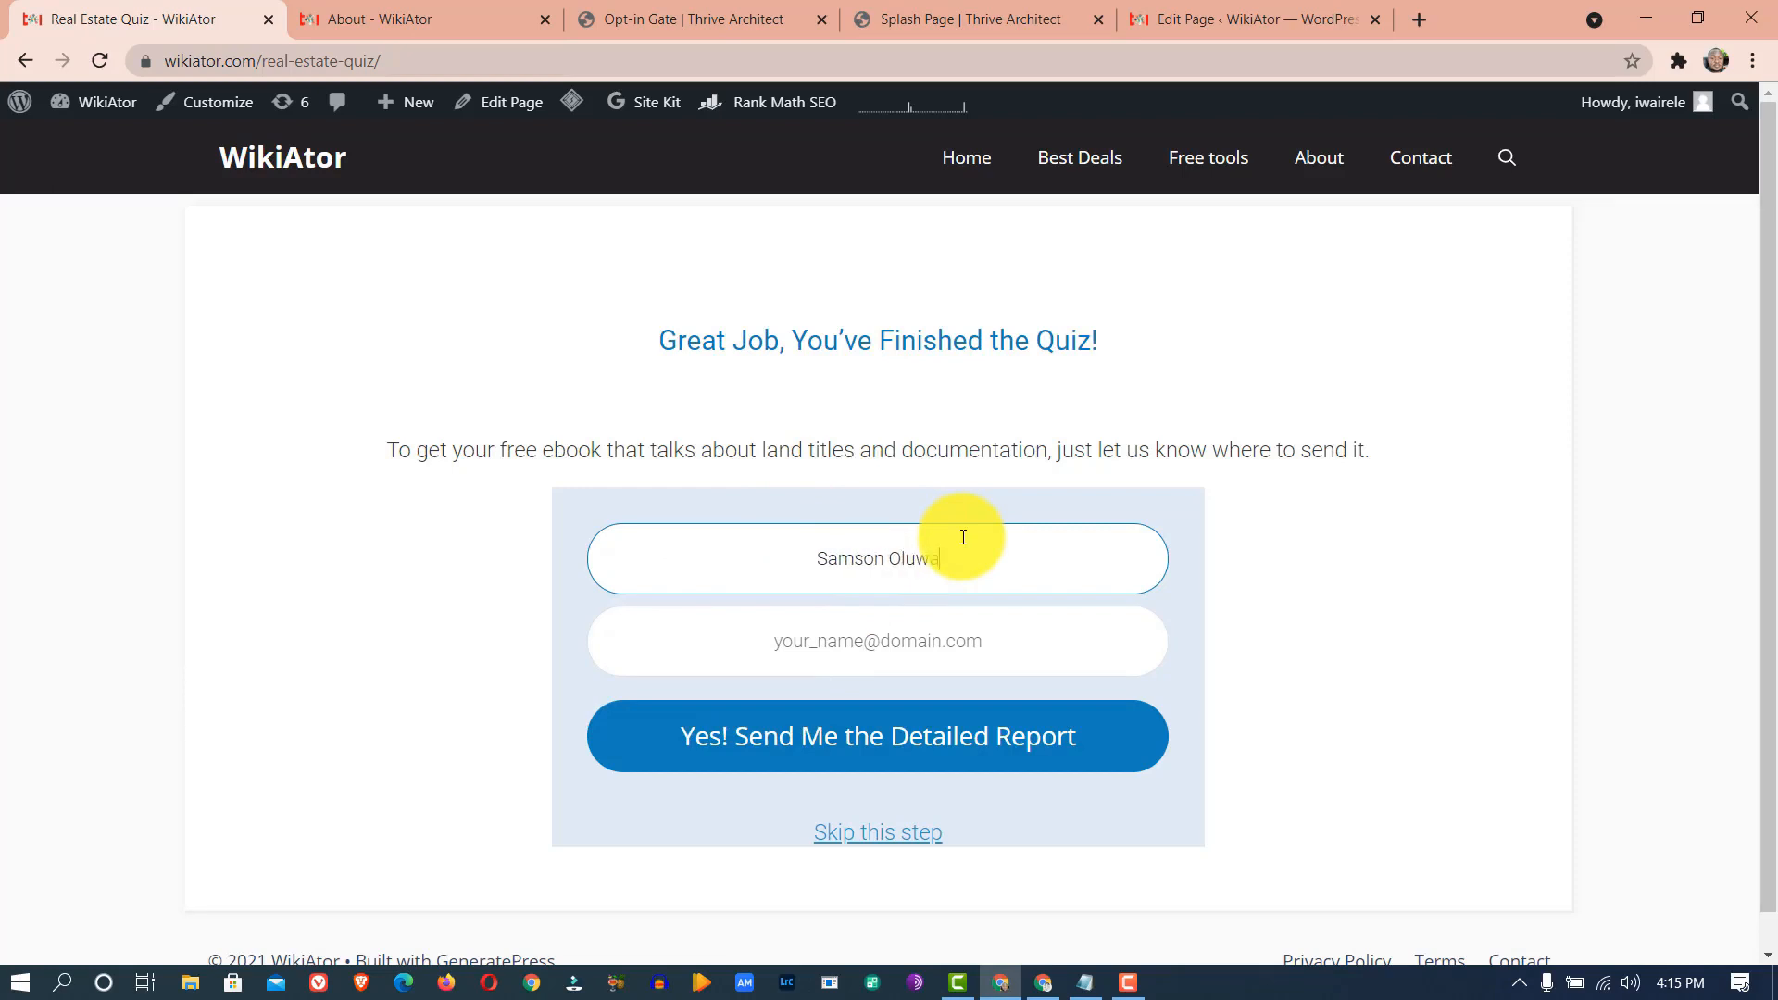
pyautogui.write('iyi')
# - Enter an e-mail address, then skip the opt-in to reach the Quiz Completed message
pyautogui.click(914, 638)
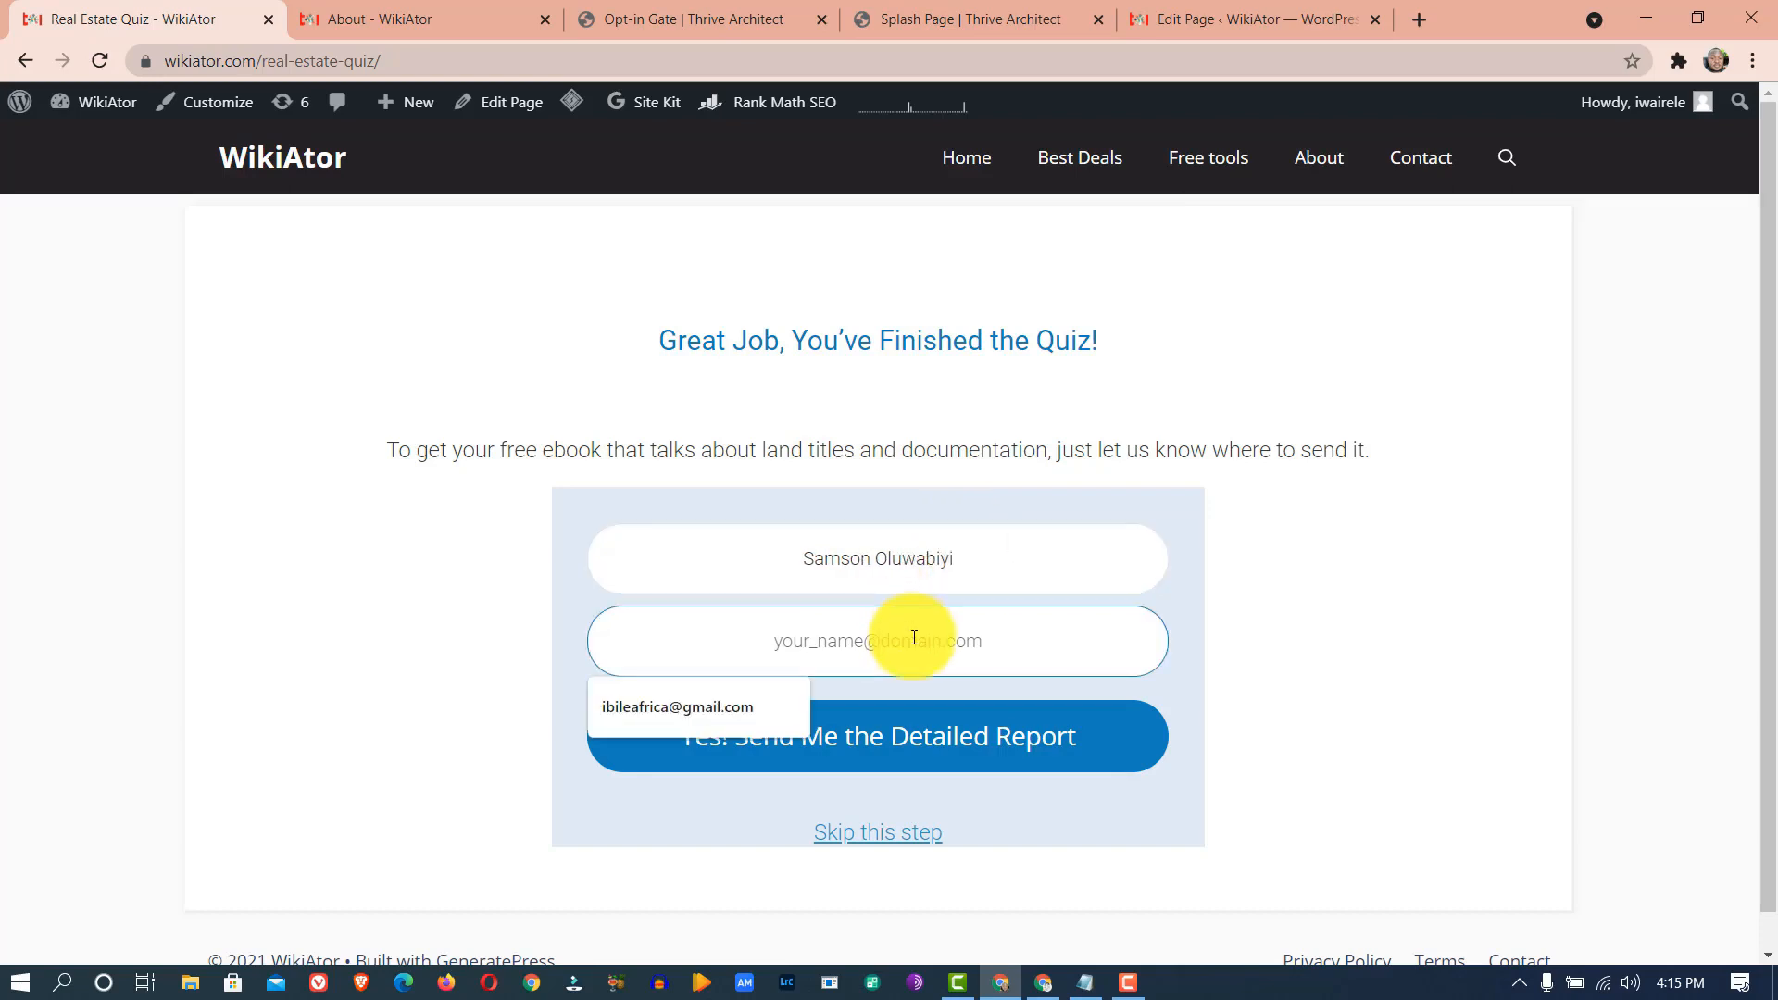
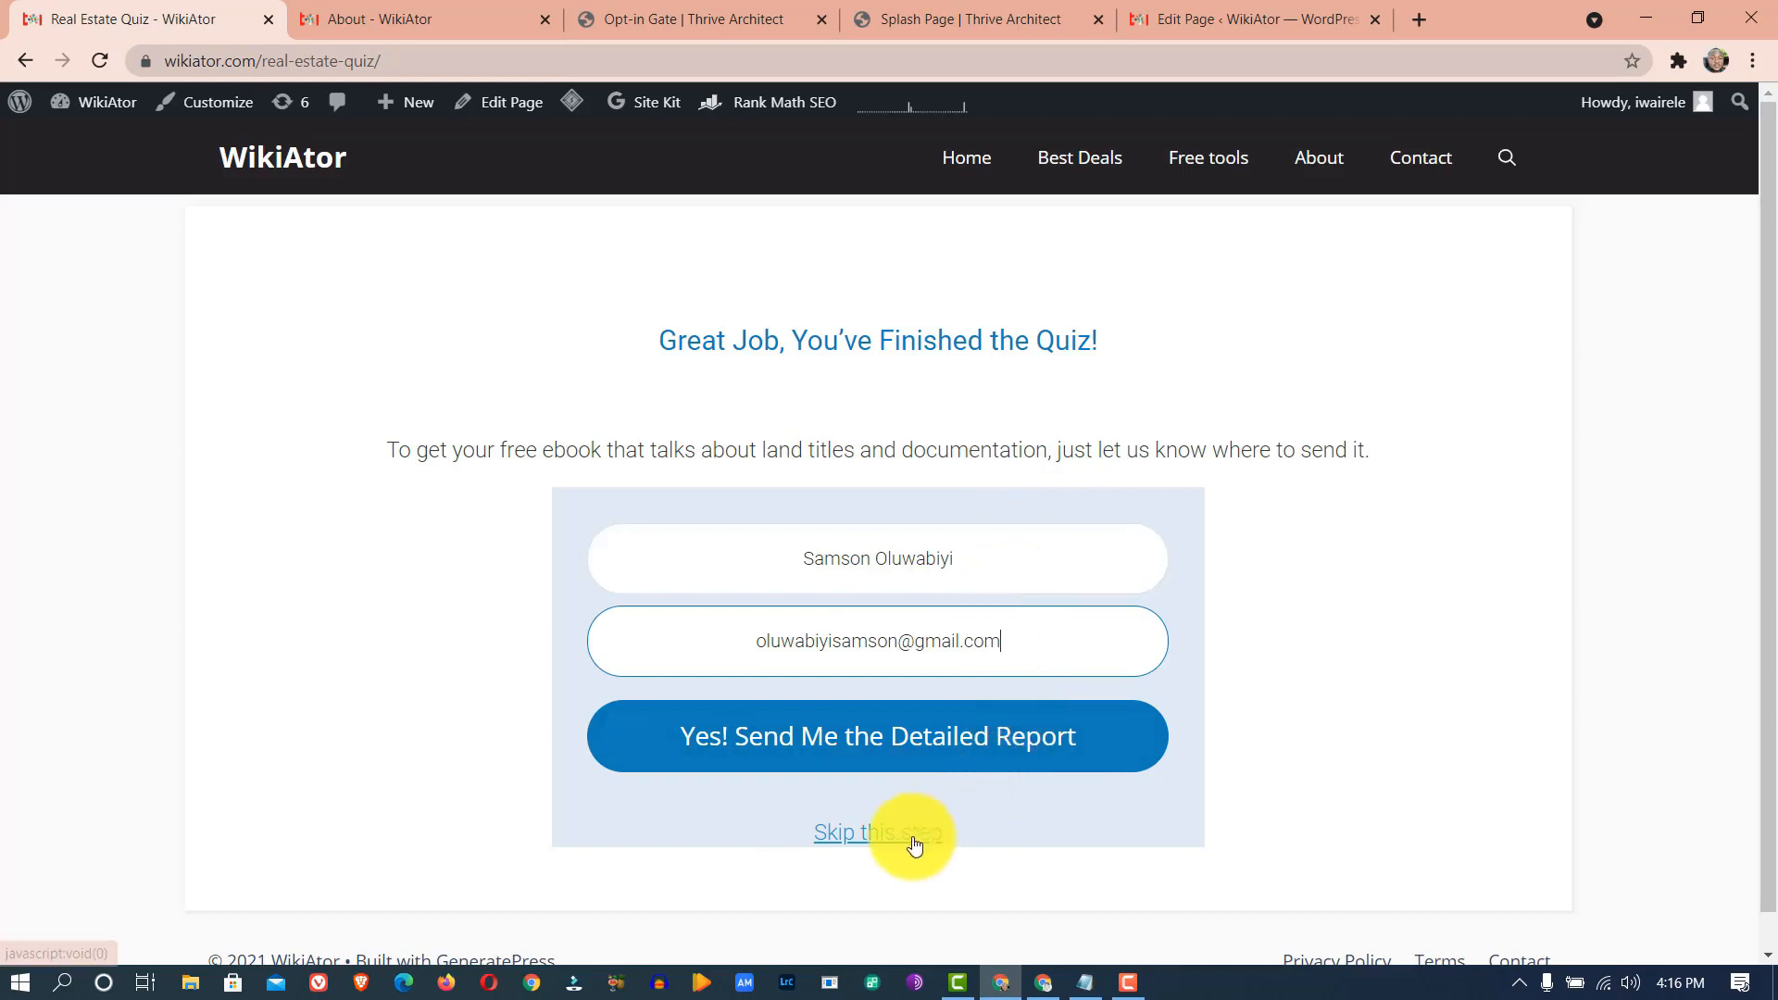
pyautogui.click(884, 836)
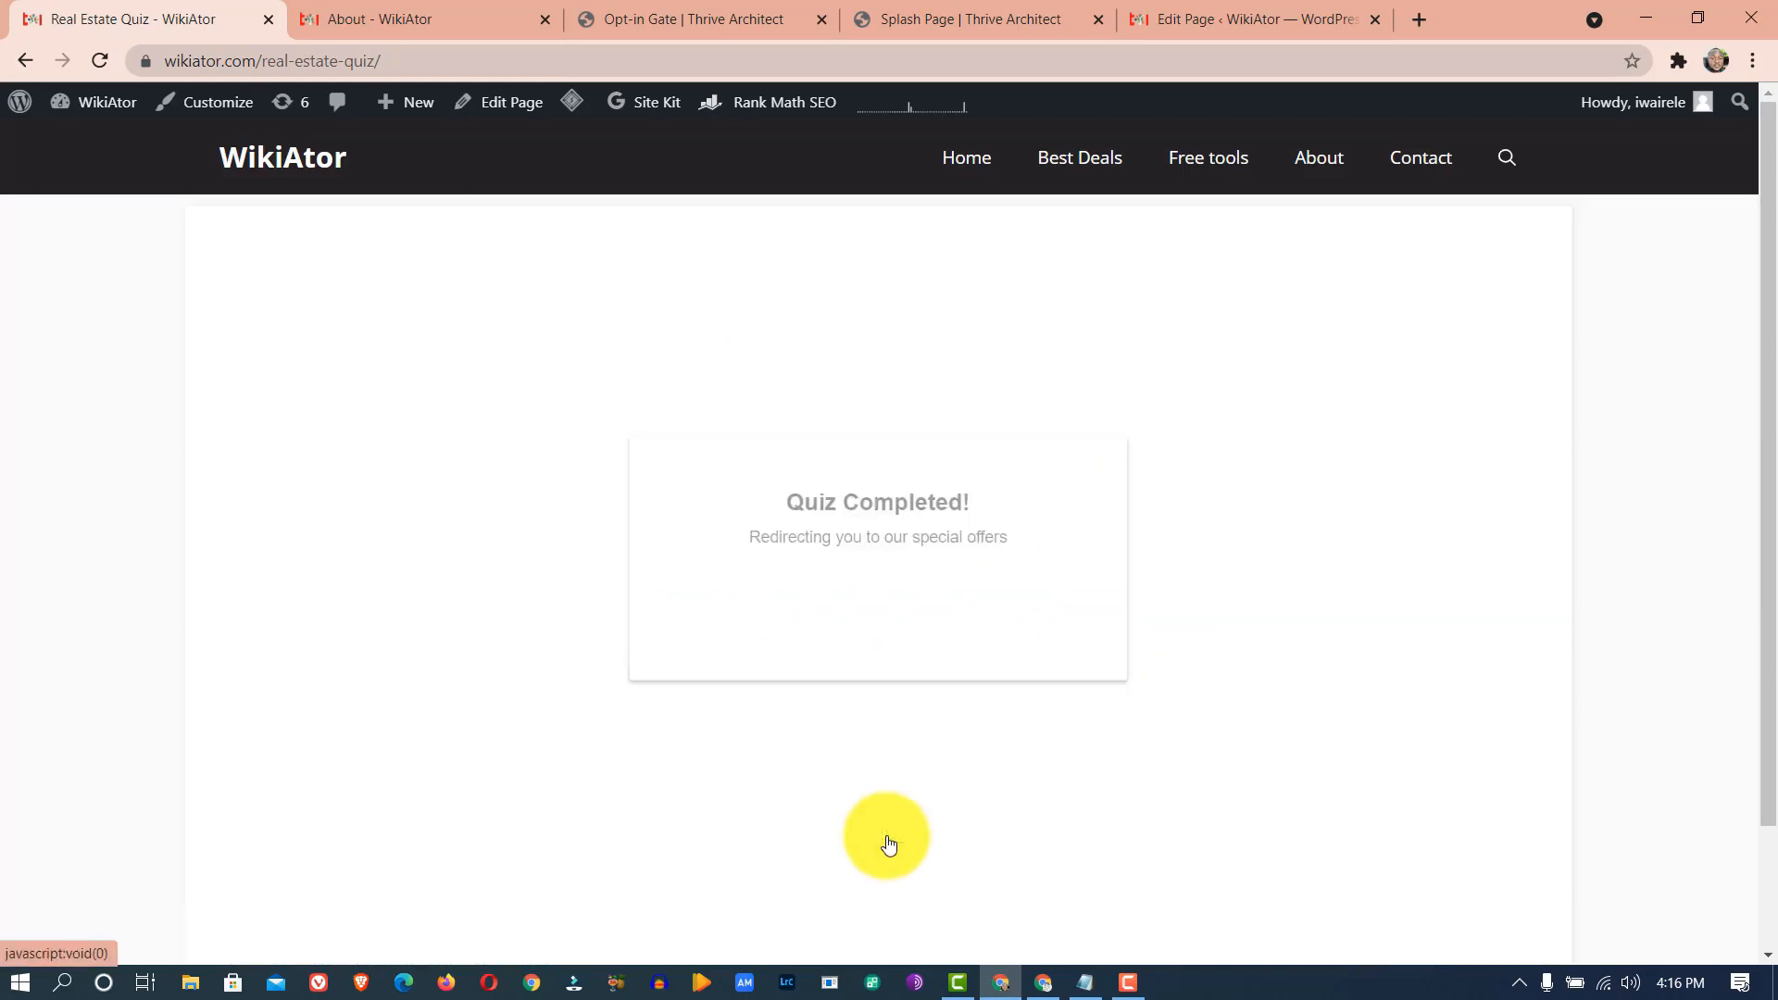